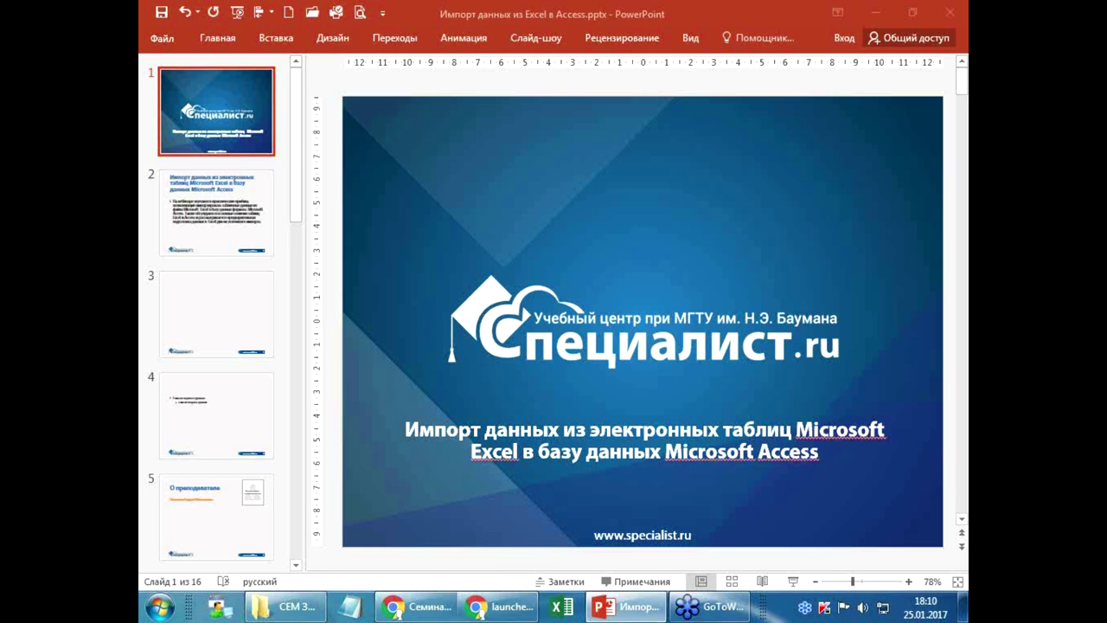
# - Switch from PowerPoint to the Chrome page for the seminar 'Импорт данных из Excel в Access'
pyautogui.click(416, 606)
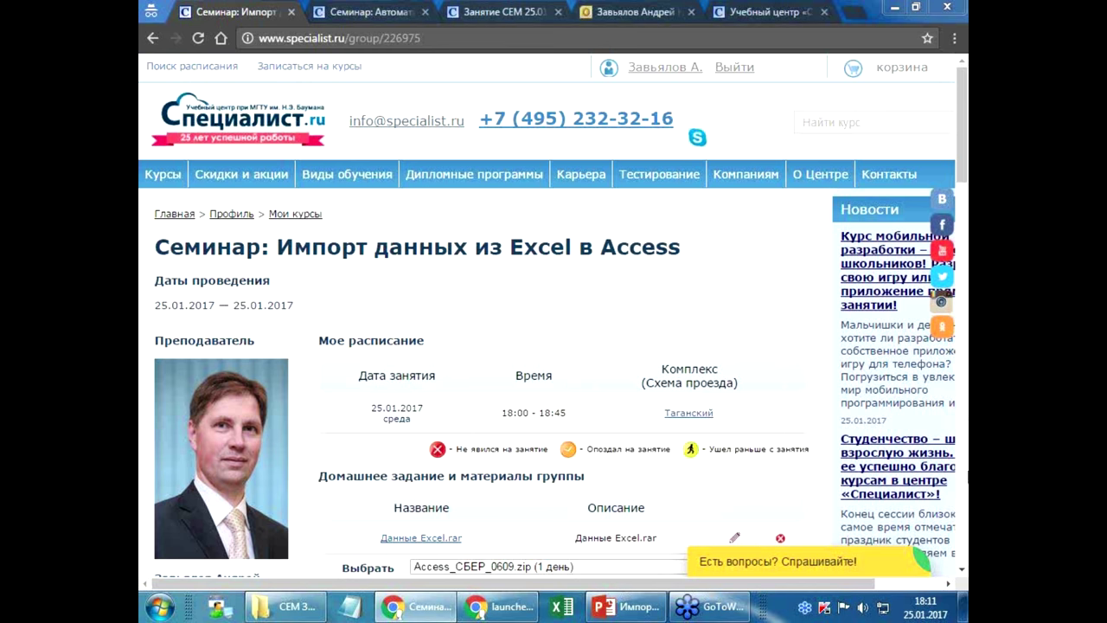
# - Scroll down to the seminar's homework and materials, then return to PowerPoint at slide 2
pyautogui.scroll(-2, 962, 575)
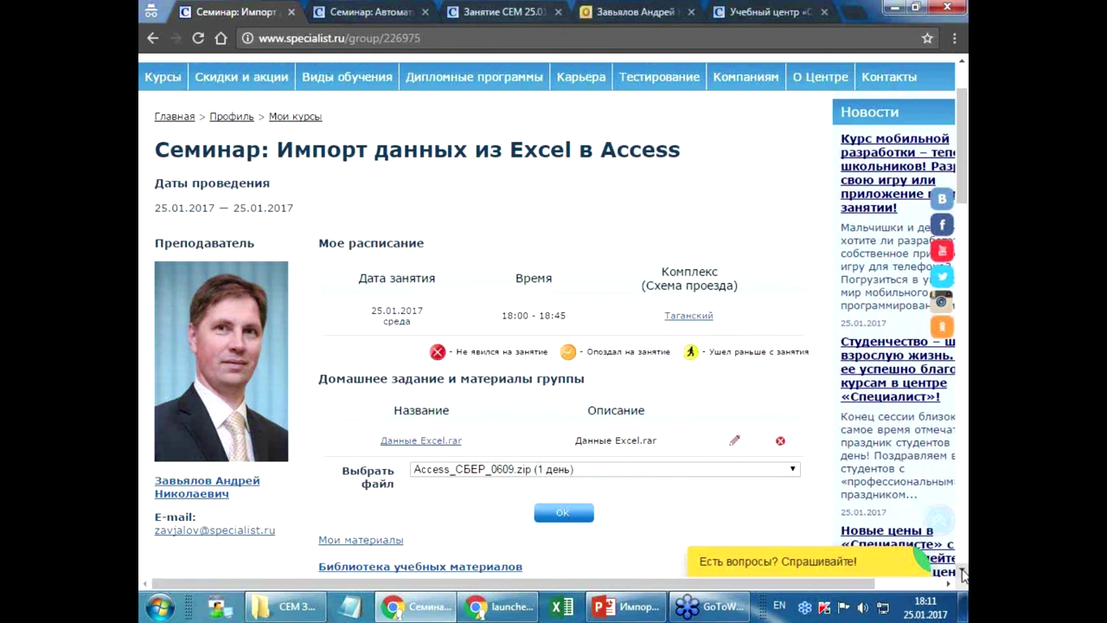
pyautogui.click(962, 572)
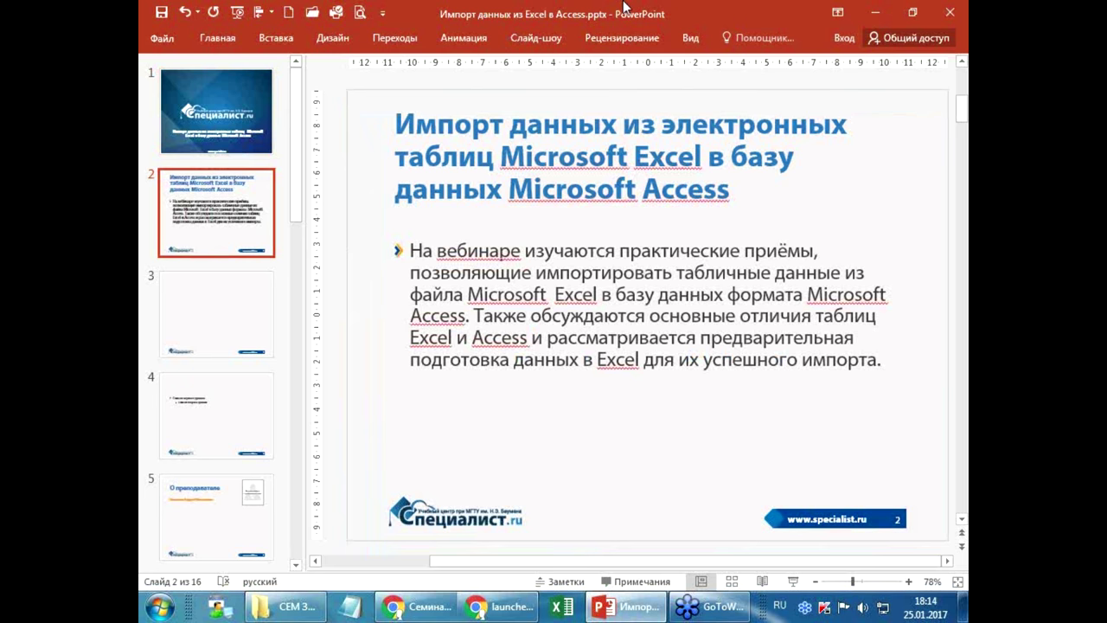
# - Minimize PowerPoint and Chrome, open База данных Access.accdb from СЕМ ЗНА 2017-01-25, then open Страны
pyautogui.click(882, 10)
pyautogui.click(895, 7)
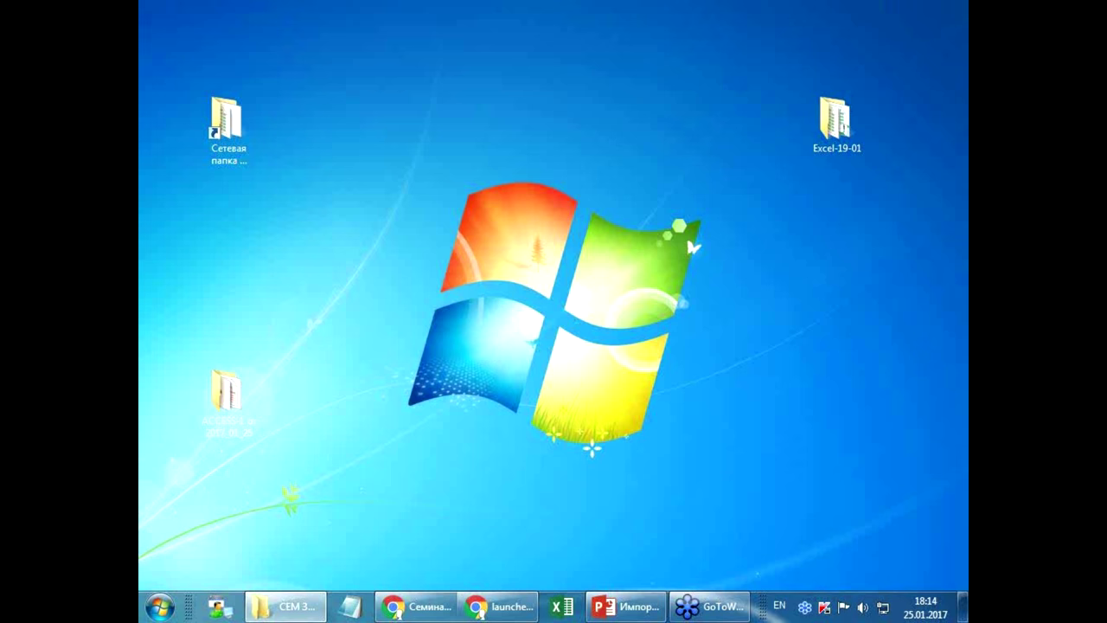
pyautogui.click(286, 607)
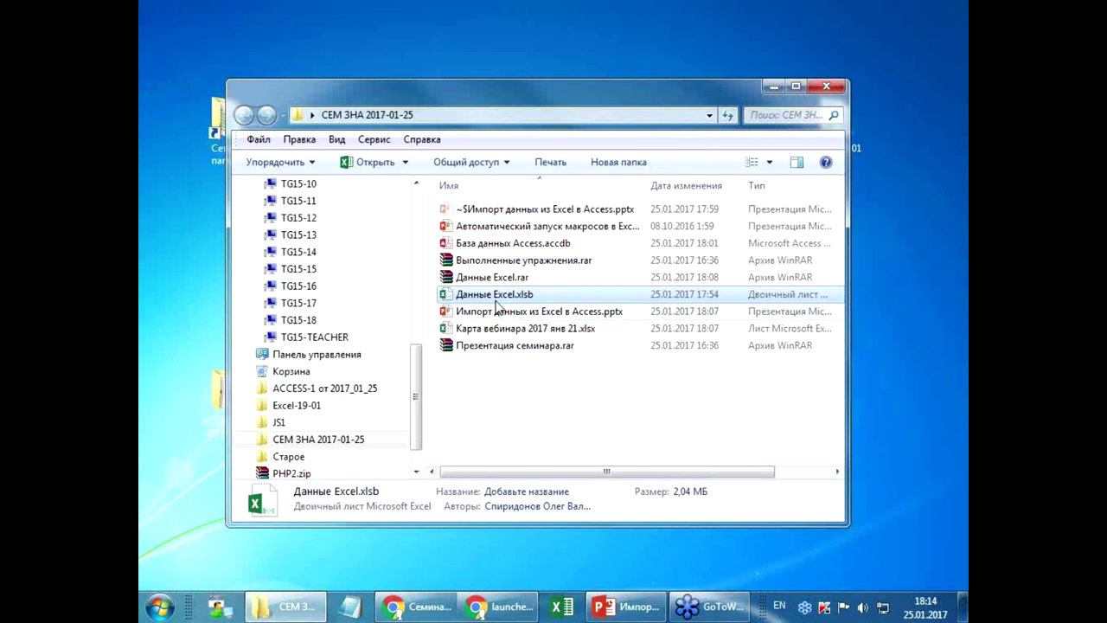
pyautogui.doubleClick(492, 246)
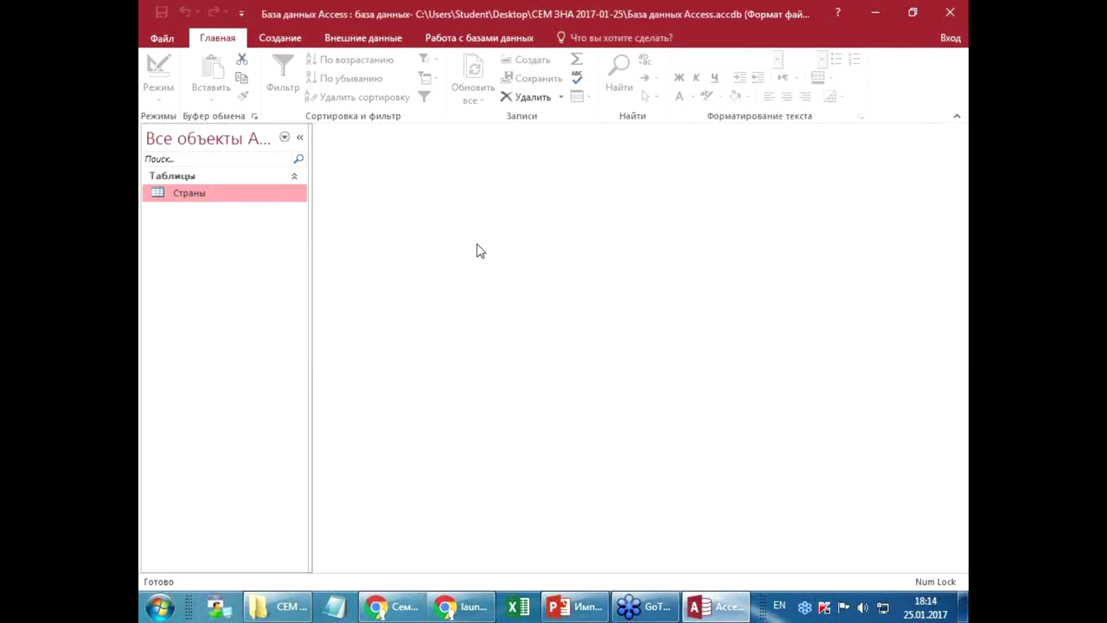
pyautogui.doubleClick(199, 194)
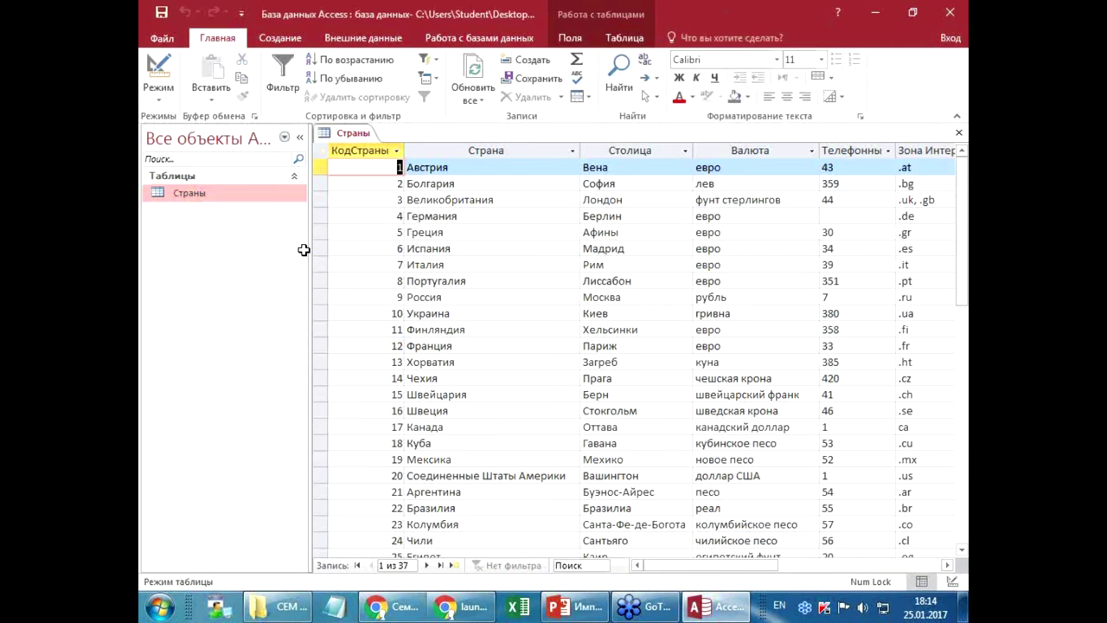
# - Move to Италия's country cell and scroll through the 37 Страны records
pyautogui.press('Down')
pyautogui.press('Down')
pyautogui.press('Down')
pyautogui.press('Tab')
pyautogui.scroll(-4, 304, 250)
pyautogui.scroll(-4, 304, 250)
pyautogui.scroll(3, 303, 250)
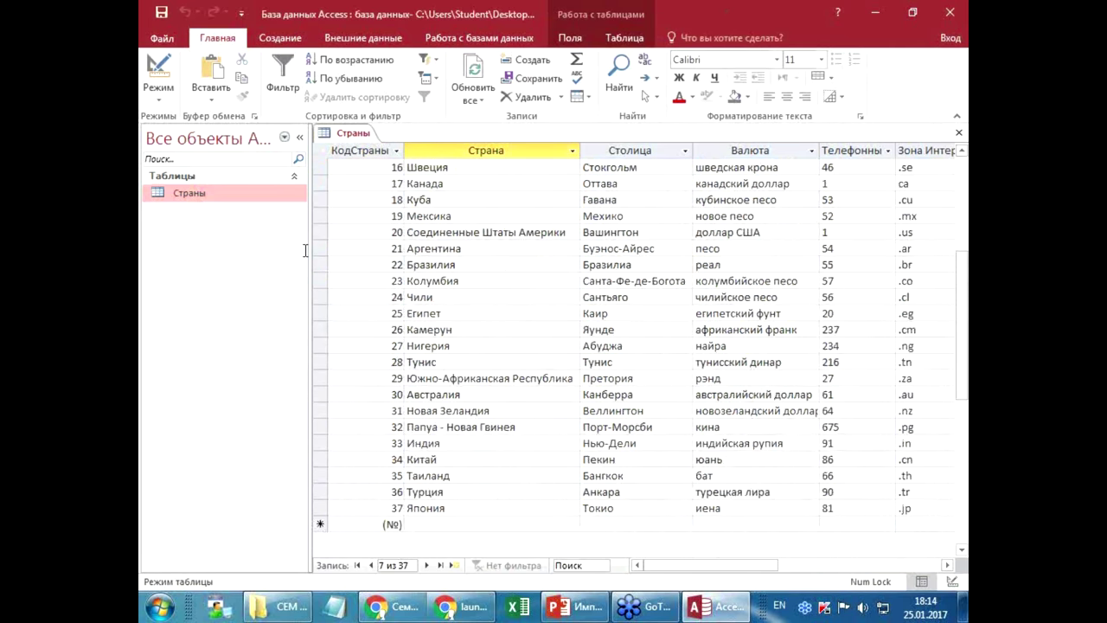
pyautogui.scroll(5, 303, 250)
pyautogui.moveTo(711, 566)
pyautogui.mouseDown()
pyautogui.moveTo(800, 568)
pyautogui.moveTo(606, 562)
pyautogui.mouseUp()
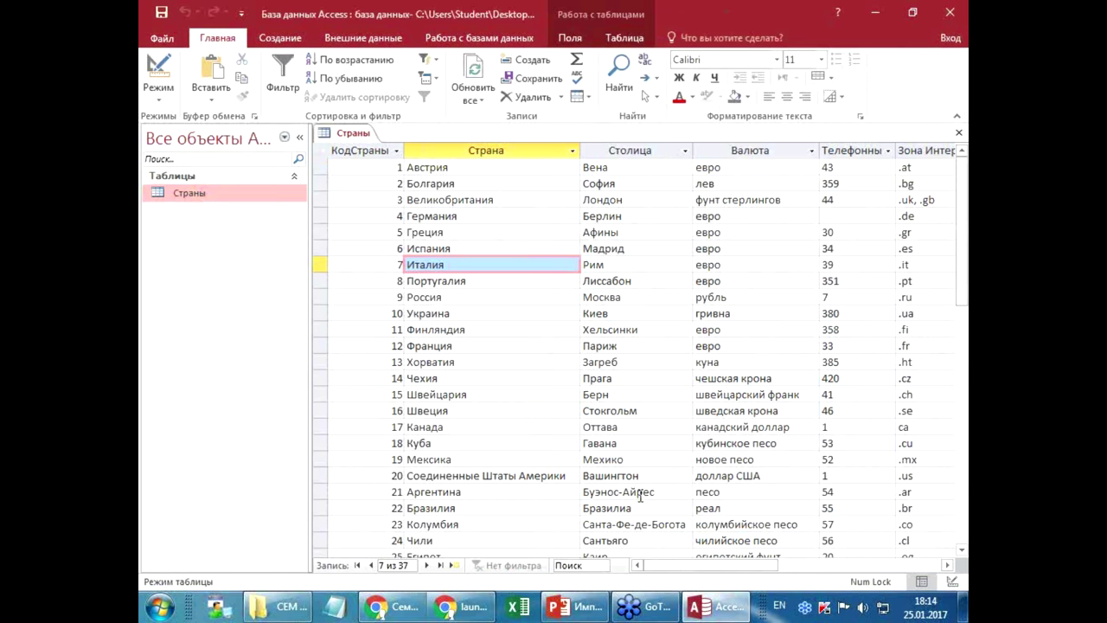
# - Go to Финляндия and open the Страна sort/filter options, closing them without applying anything
pyautogui.click(496, 333)
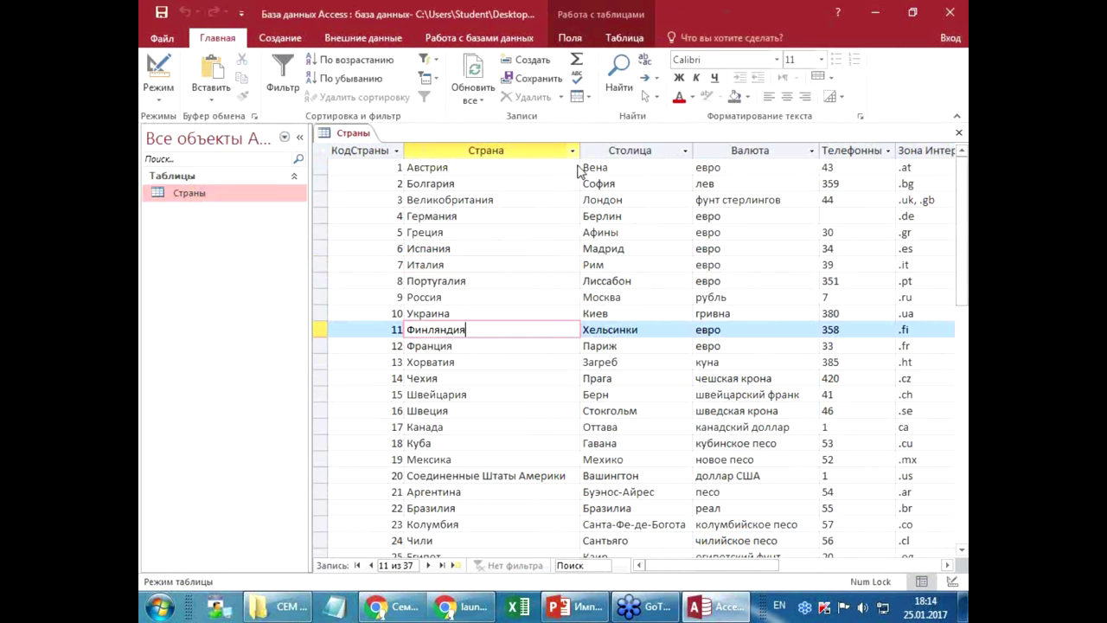
pyautogui.click(572, 150)
pyautogui.click(738, 398)
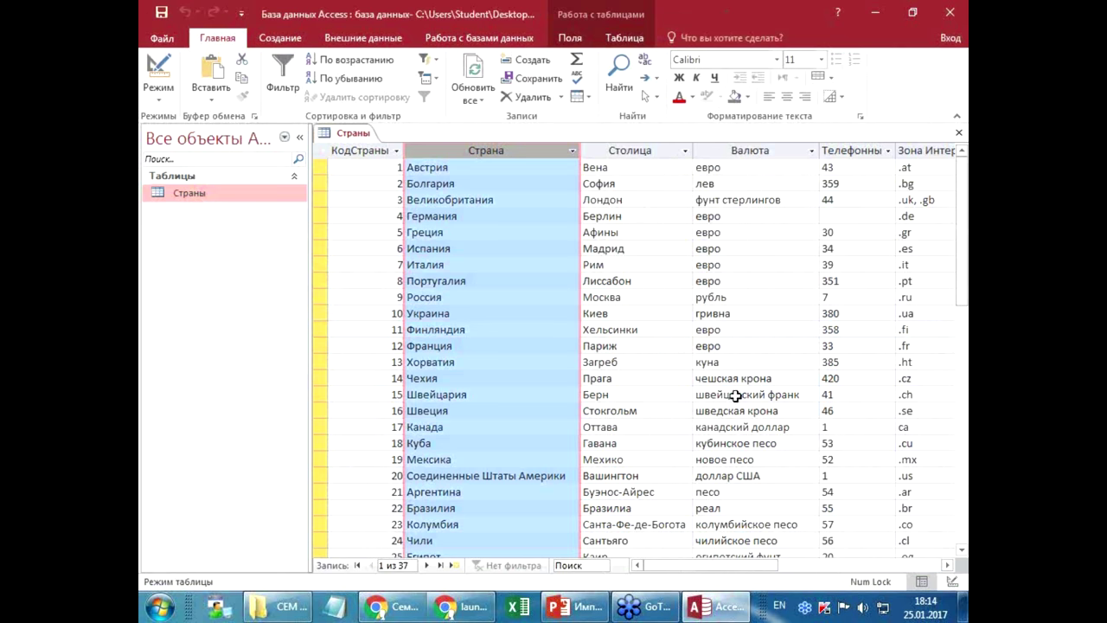
pyautogui.scroll(-7, 720, 336)
pyautogui.scroll(3, 720, 336)
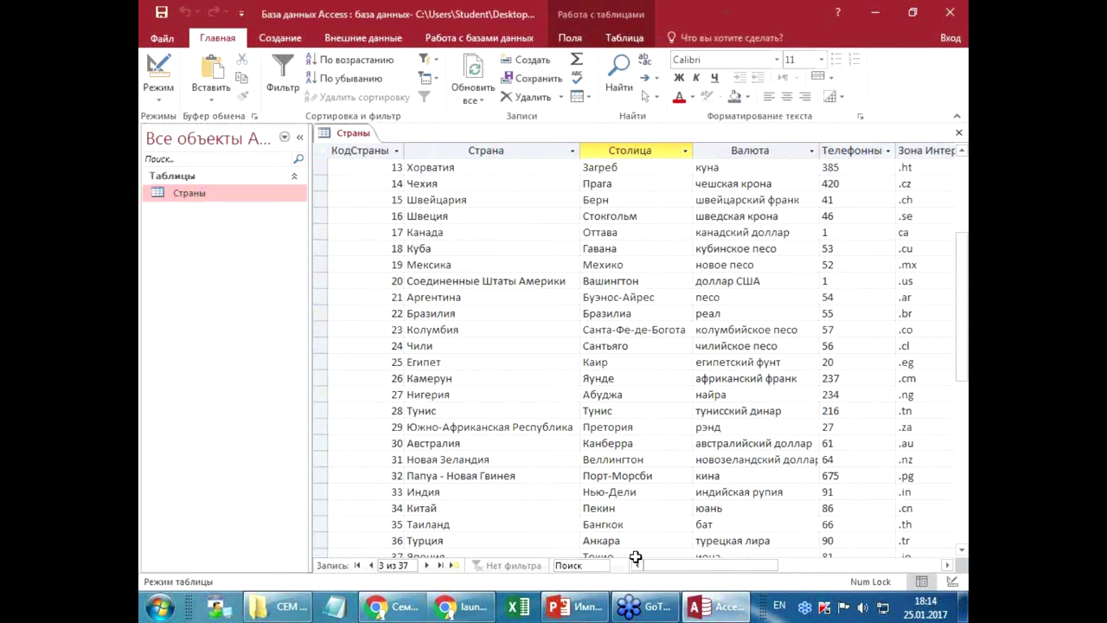
# - Step forward and back through records with the navigation buttons, ending on Италия
pyautogui.click(426, 565)
pyautogui.click(426, 566)
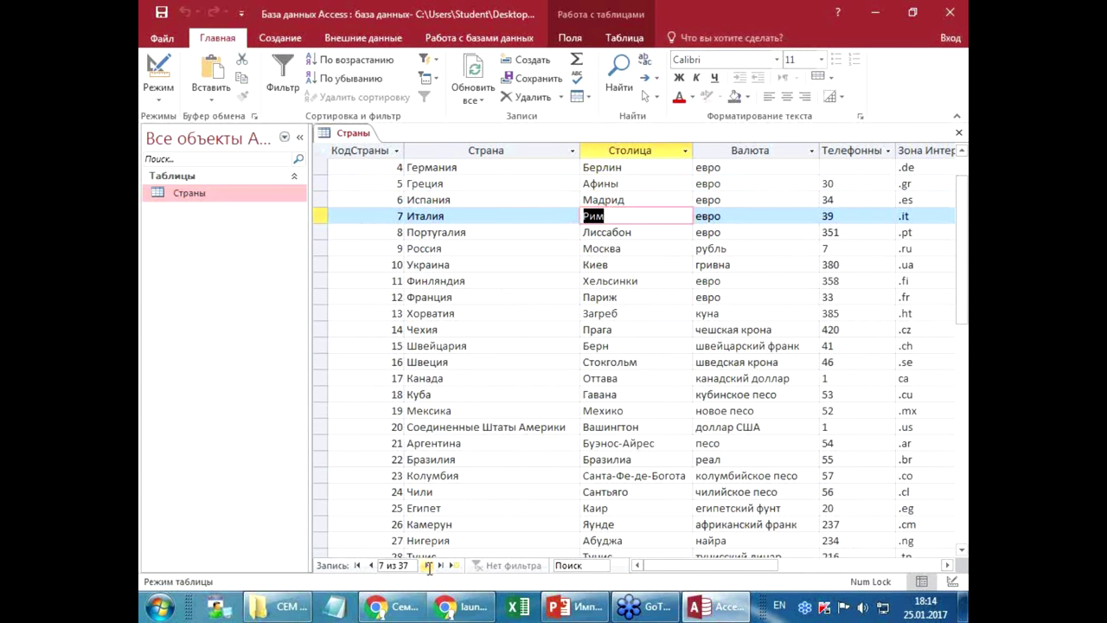
pyautogui.click(370, 565)
pyautogui.click(370, 566)
pyautogui.click(370, 566)
pyautogui.click(370, 566)
pyautogui.click(370, 566)
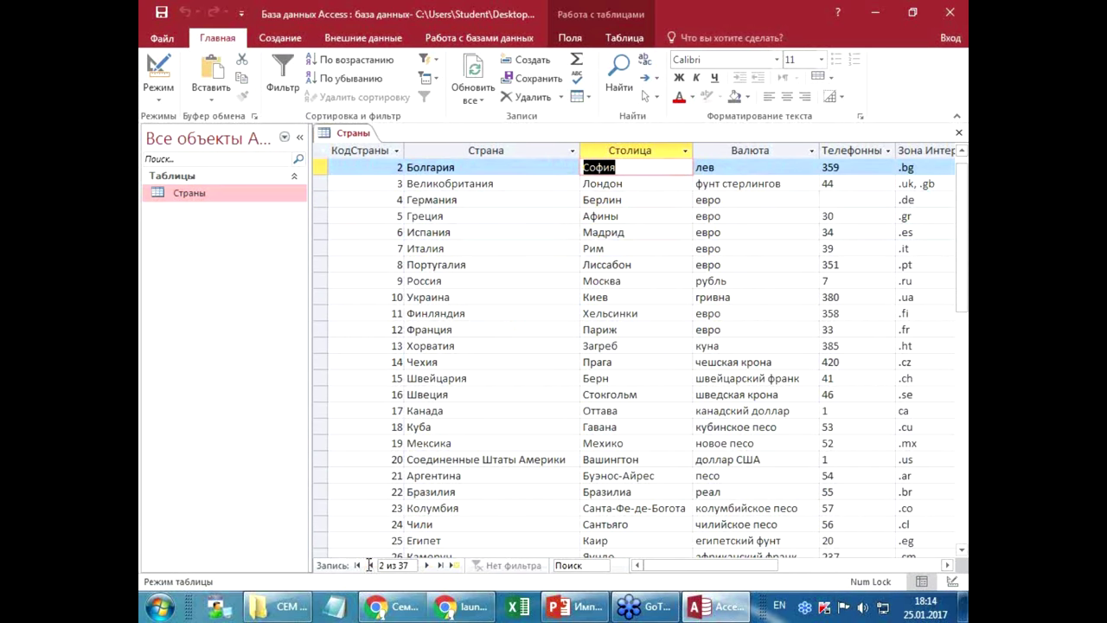
pyautogui.click(441, 329)
pyautogui.scroll(-2, 441, 329)
pyautogui.scroll(-9, 442, 330)
pyautogui.scroll(11, 441, 327)
pyautogui.click(487, 263)
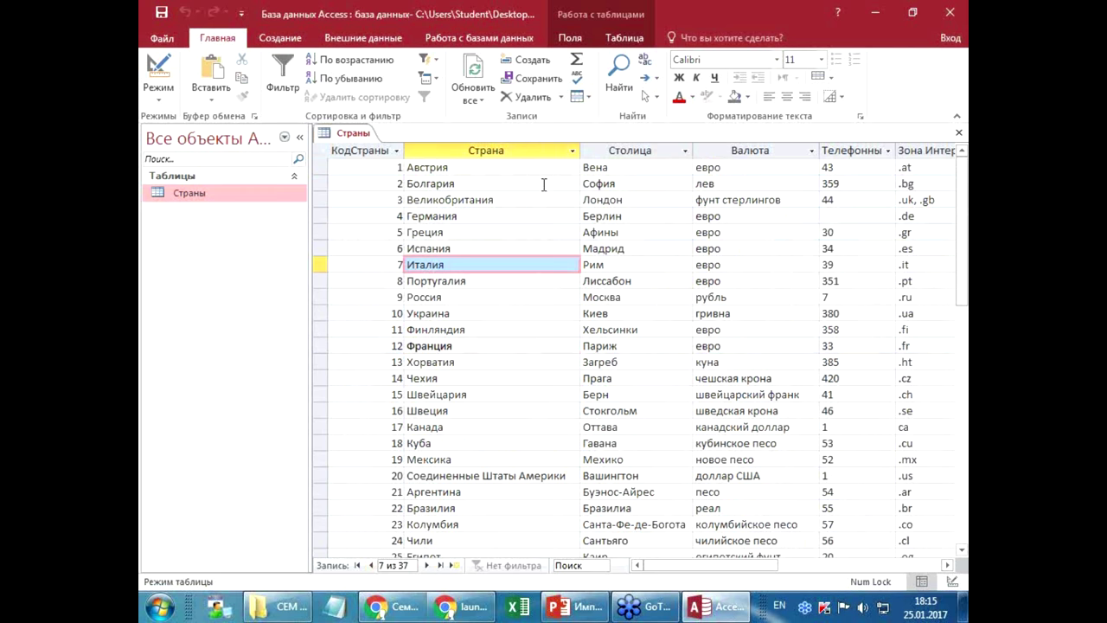
# - Select the Страна column, shift the selection to Столица, and collapse the Navigation Pane
pyautogui.click(523, 147)
pyautogui.press('Tab')
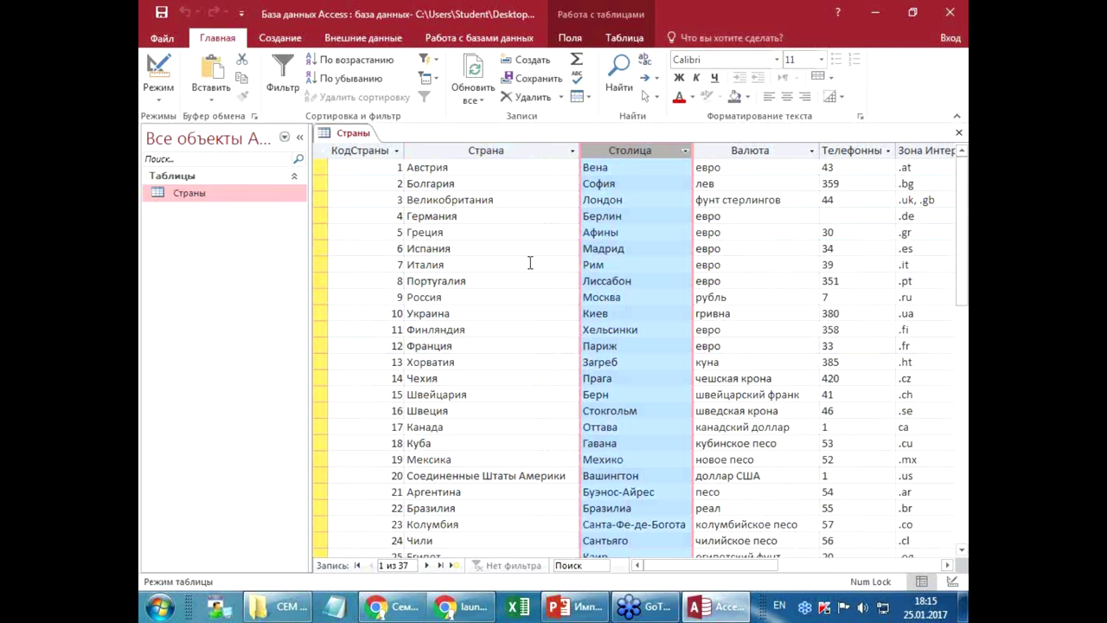
pyautogui.click(300, 138)
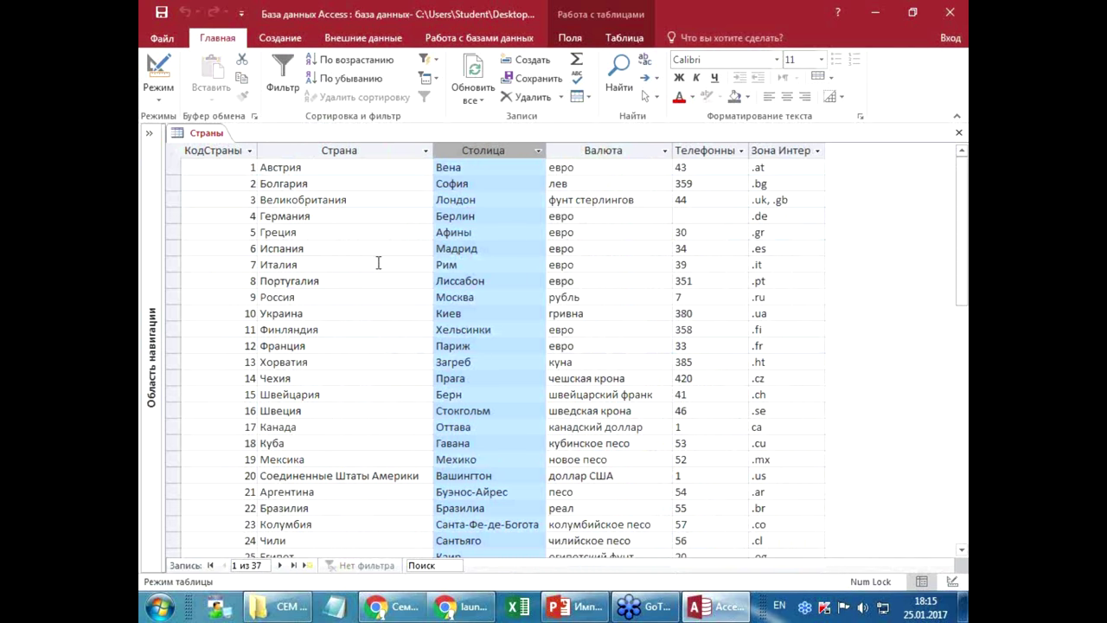
pyautogui.click(417, 393)
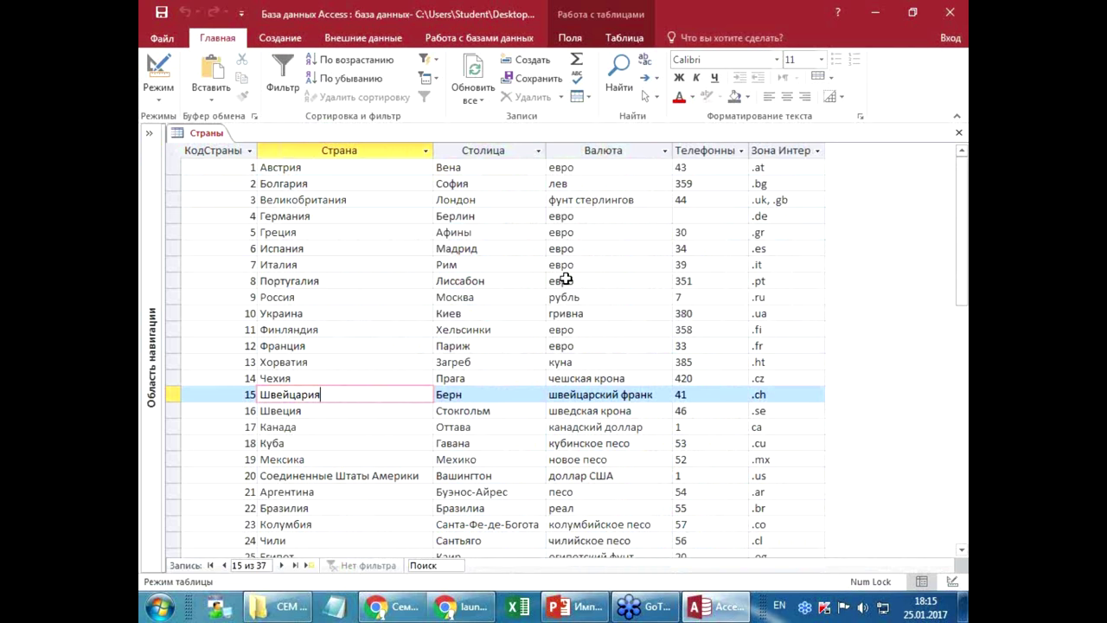
pyautogui.click(375, 262)
pyautogui.press('Up')
pyautogui.press('Up')
pyautogui.press('Up')
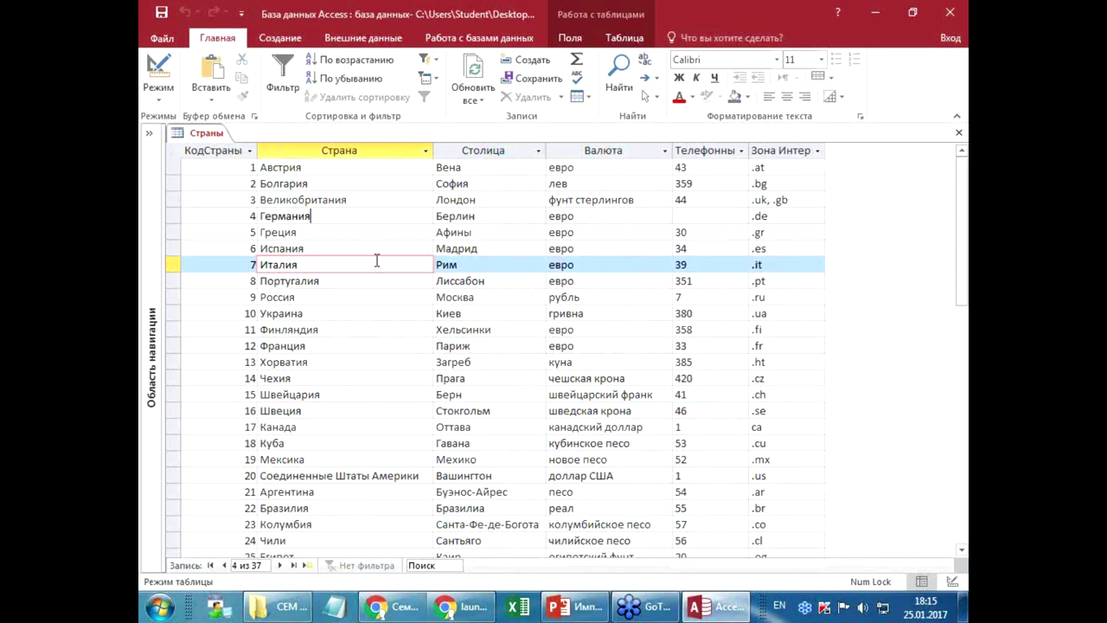
pyautogui.click(617, 230)
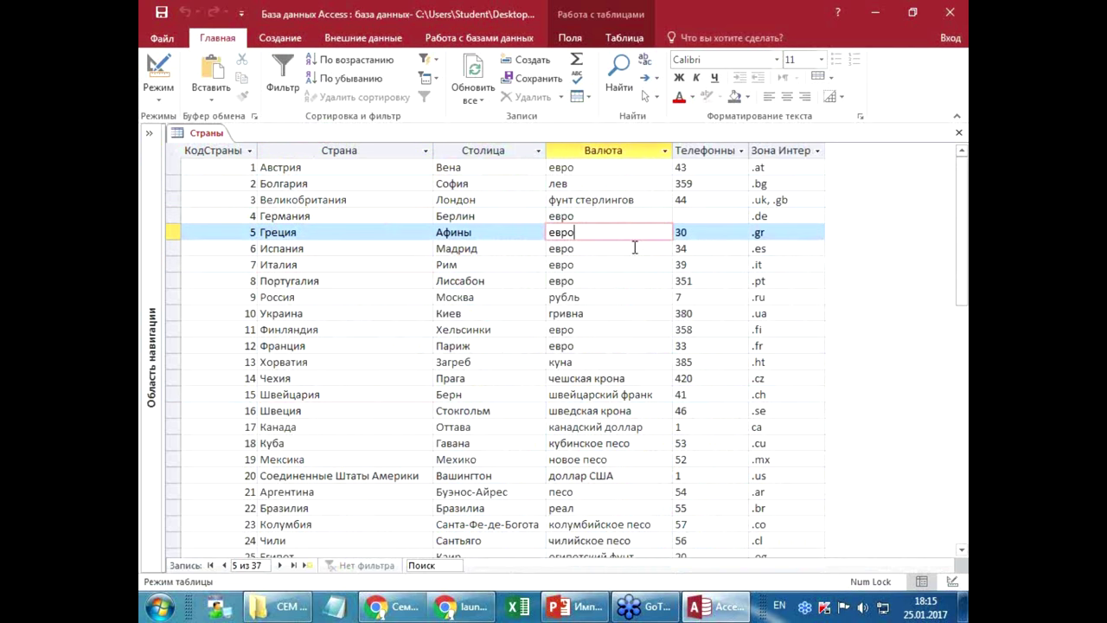
pyautogui.write('ghjgj')
pyautogui.press('BackSpace')
pyautogui.press('BackSpace')
pyautogui.press('BackSpace')
pyautogui.press('BackSpace')
pyautogui.press('BackSpace')
pyautogui.press('BackSpace')
pyautogui.click(648, 315)
pyautogui.click(701, 264)
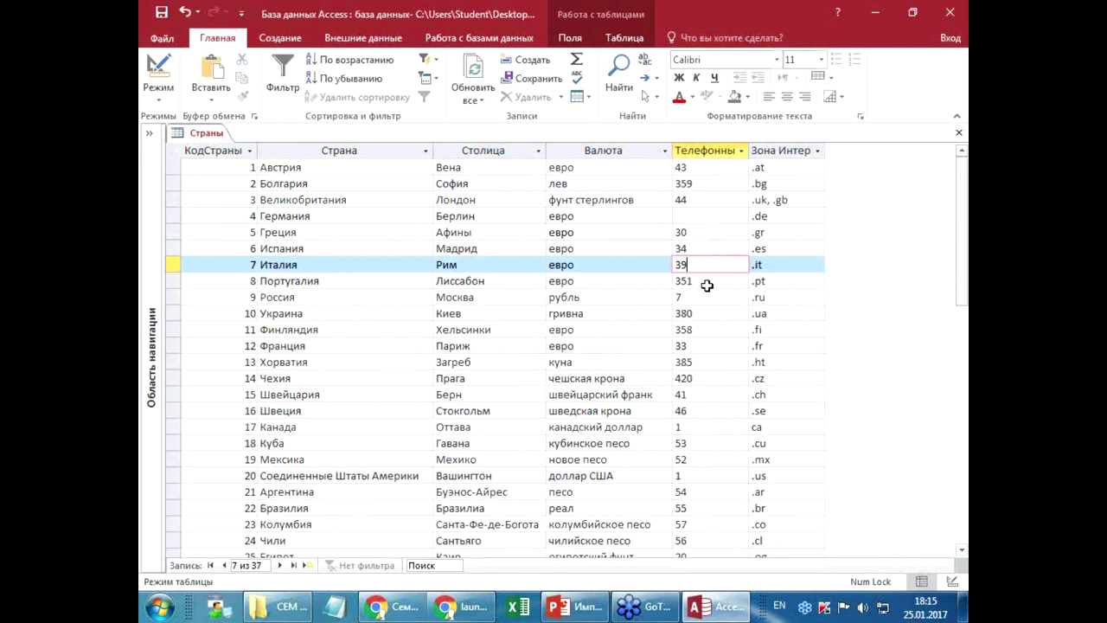
pyautogui.click(707, 327)
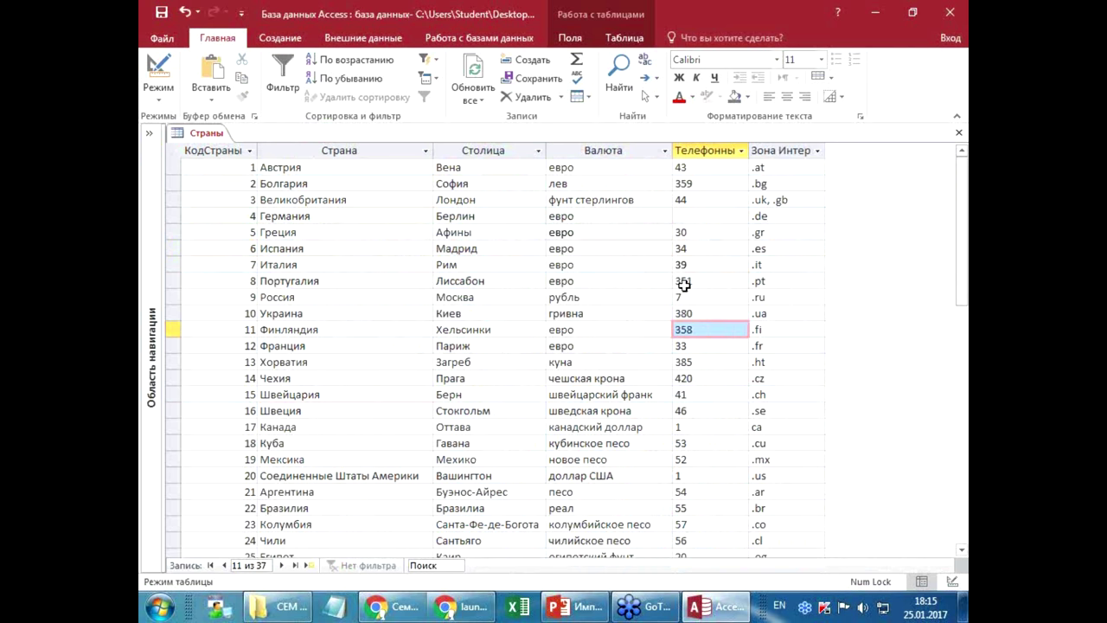
pyautogui.click(692, 215)
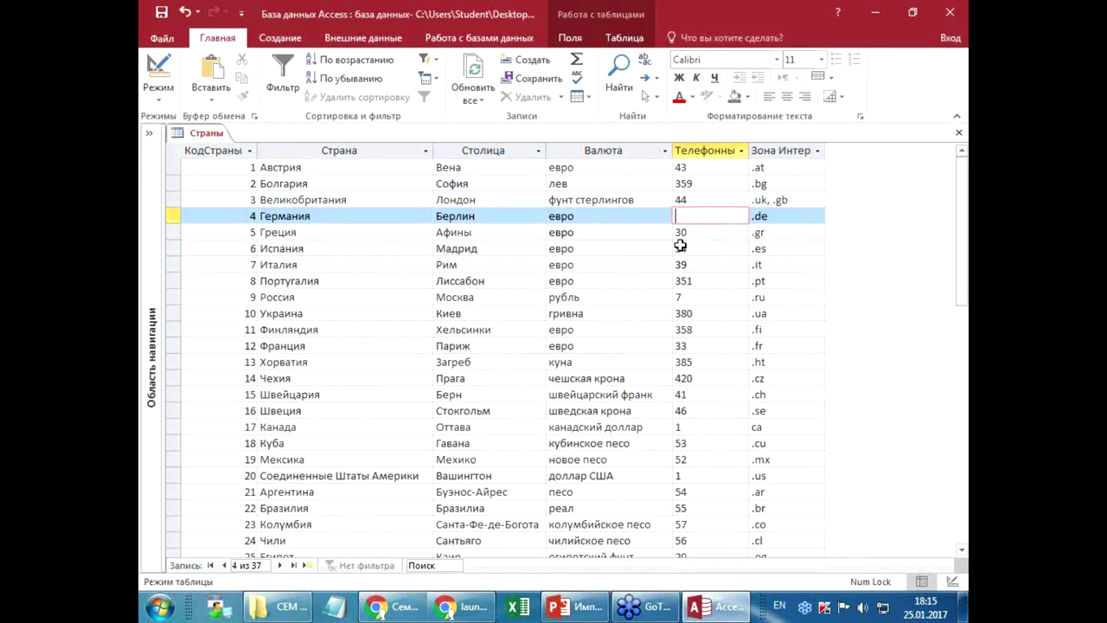
pyautogui.write('ewrtert')
pyautogui.click(714, 238)
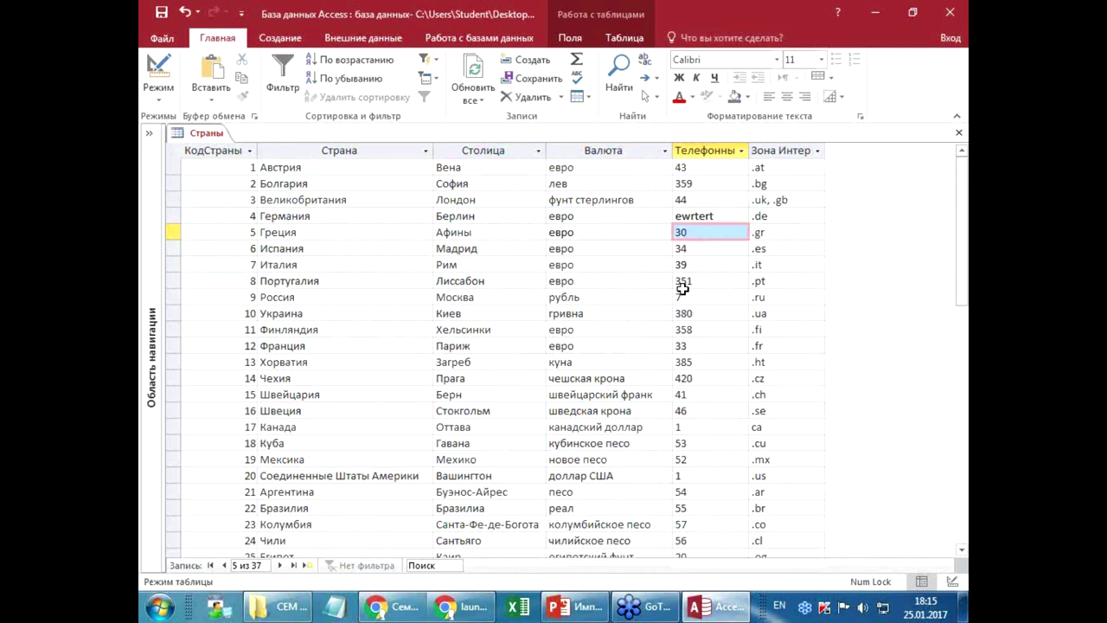
pyautogui.click(680, 215)
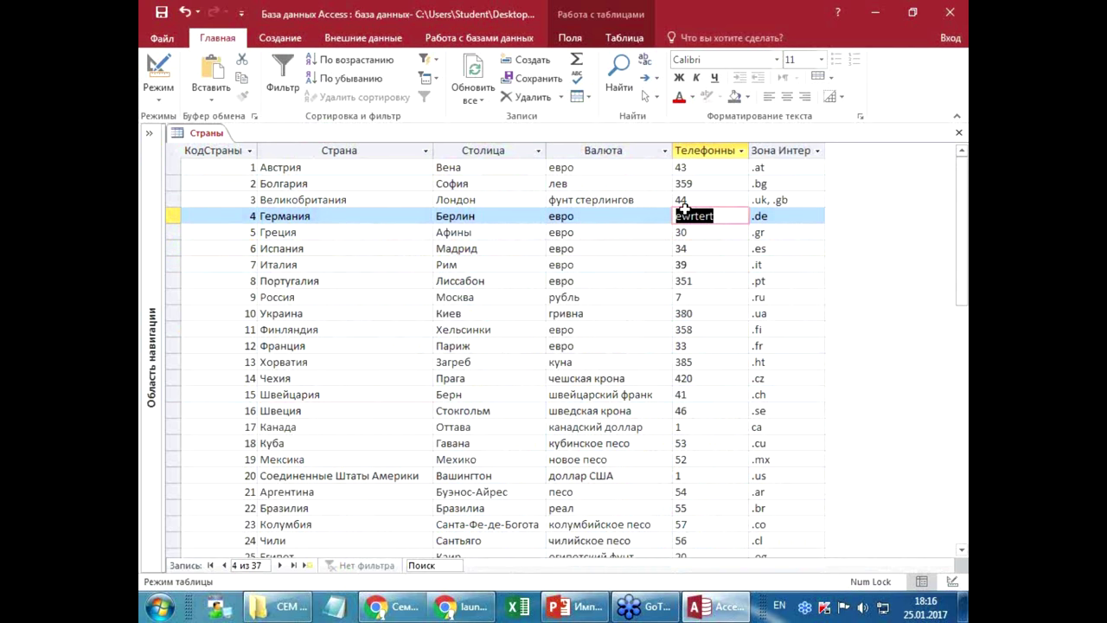
pyautogui.press('BackSpace')
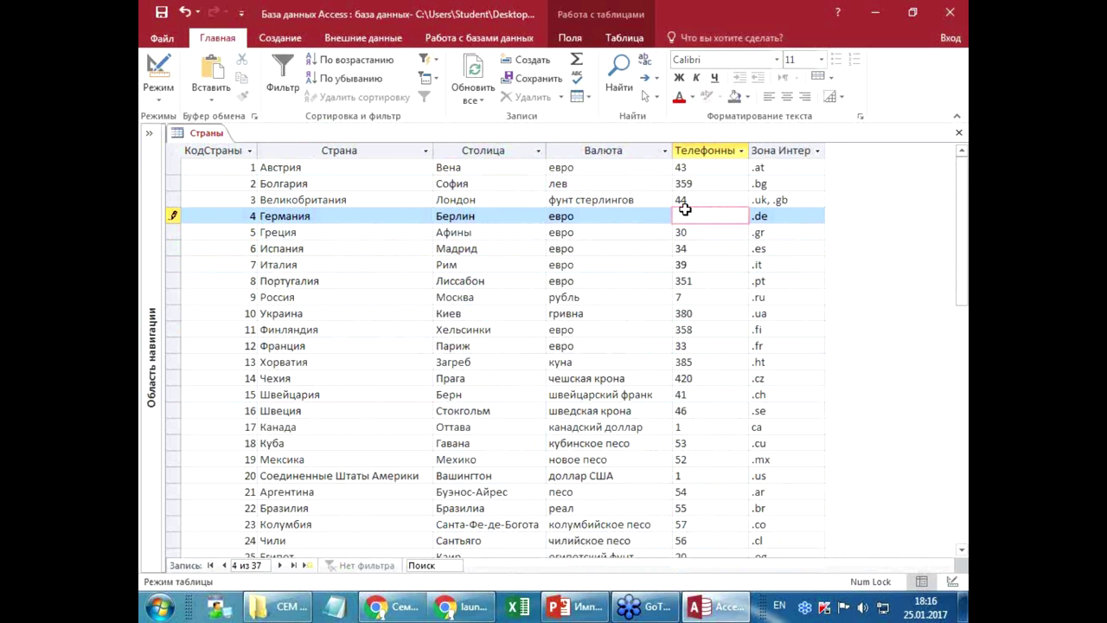
pyautogui.click(697, 263)
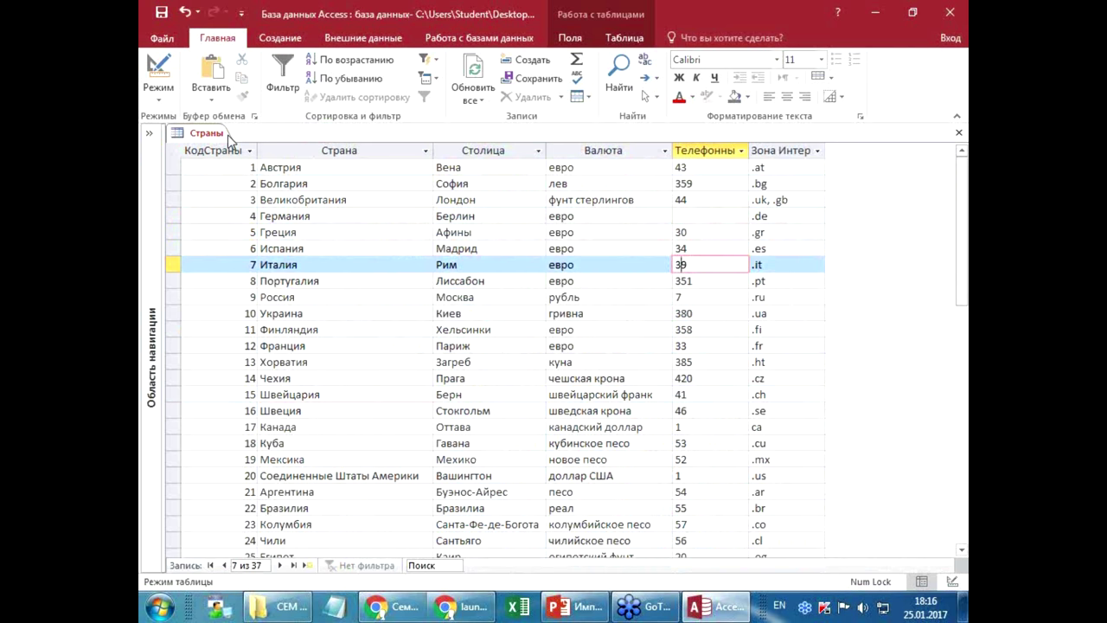
# - In Design view, change the Телефонный код field's data type to Числовой
pyautogui.click(159, 67)
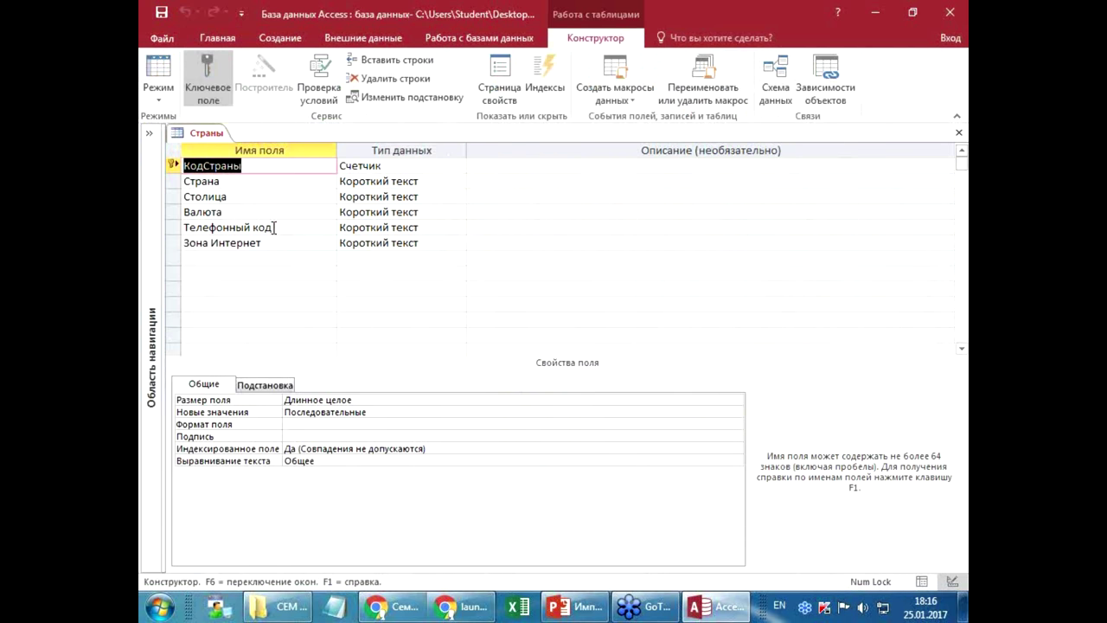
pyautogui.click(251, 197)
pyautogui.click(252, 226)
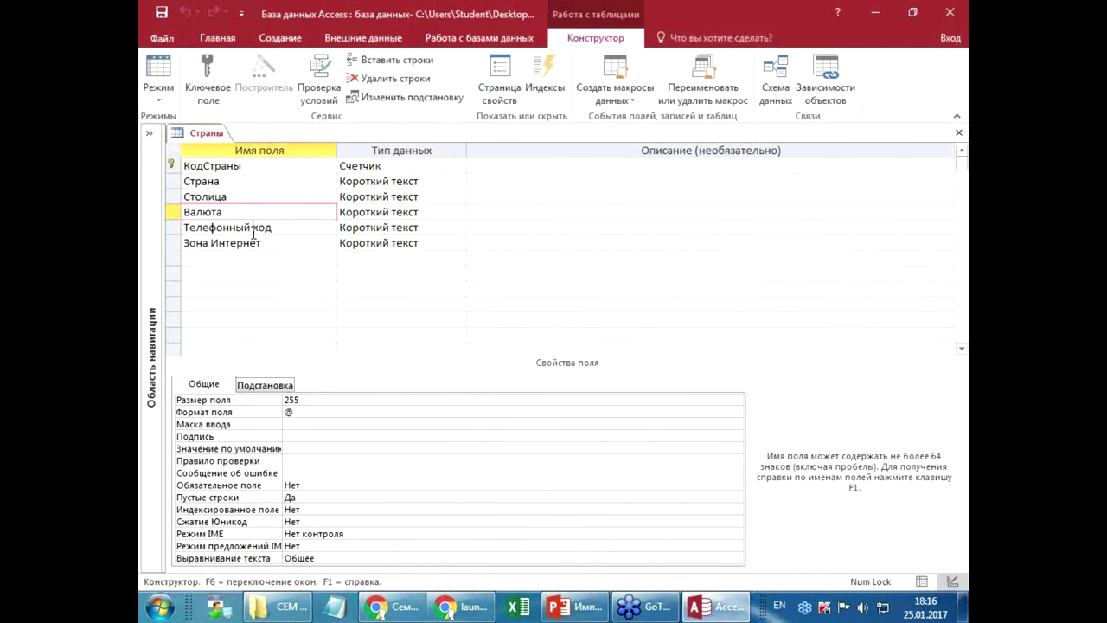
pyautogui.click(451, 225)
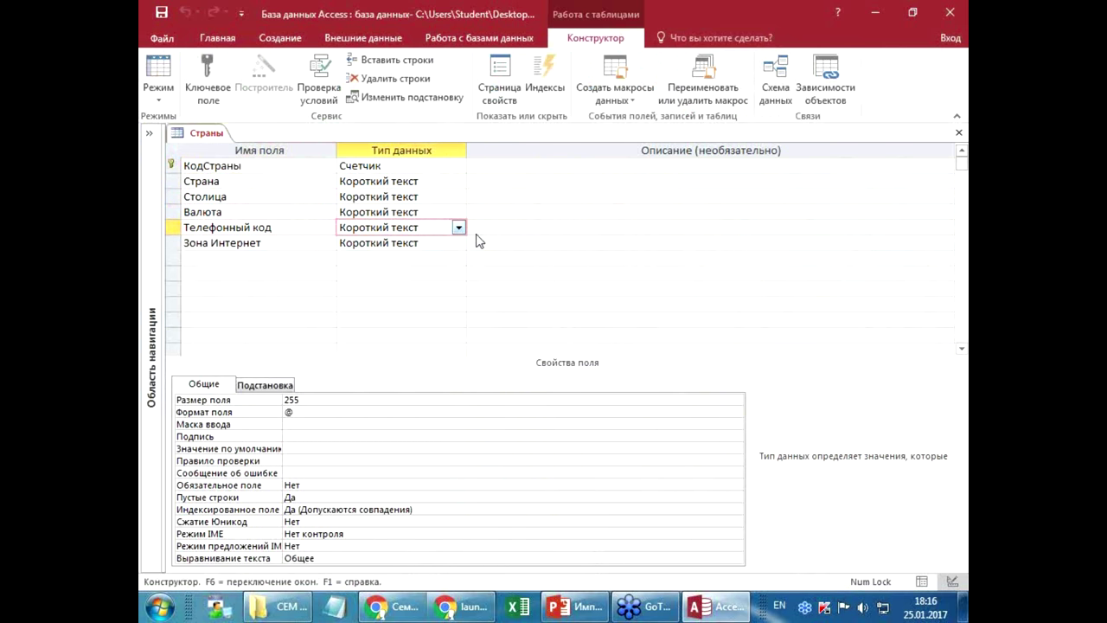
pyautogui.click(458, 228)
pyautogui.click(420, 274)
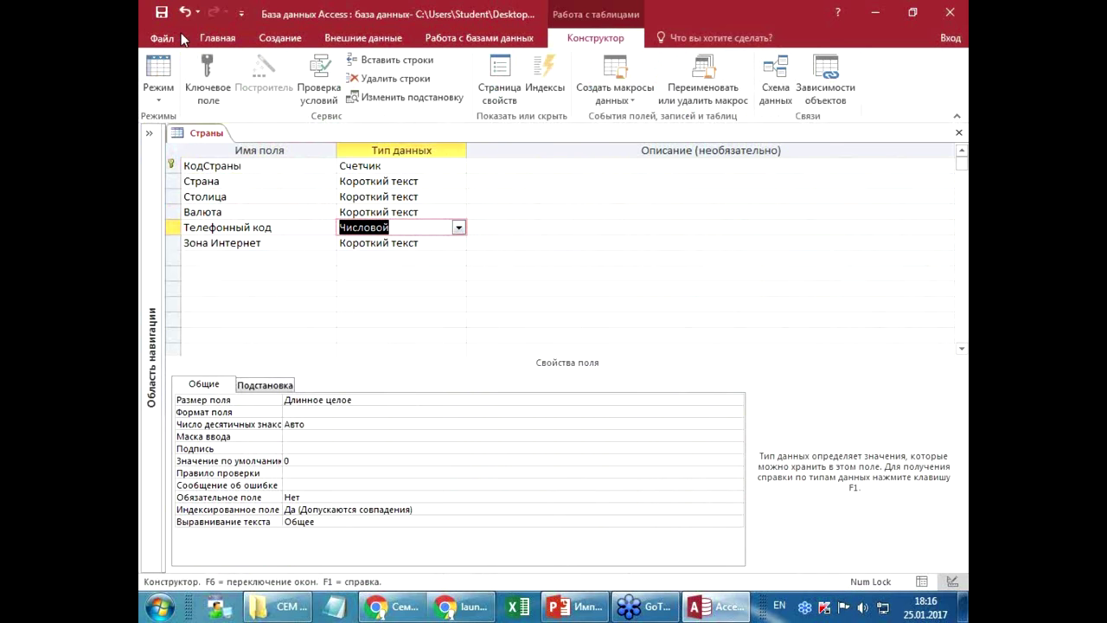
# - Save the table design, accepting the data-loss warning, and return to the datasheet
pyautogui.click(162, 13)
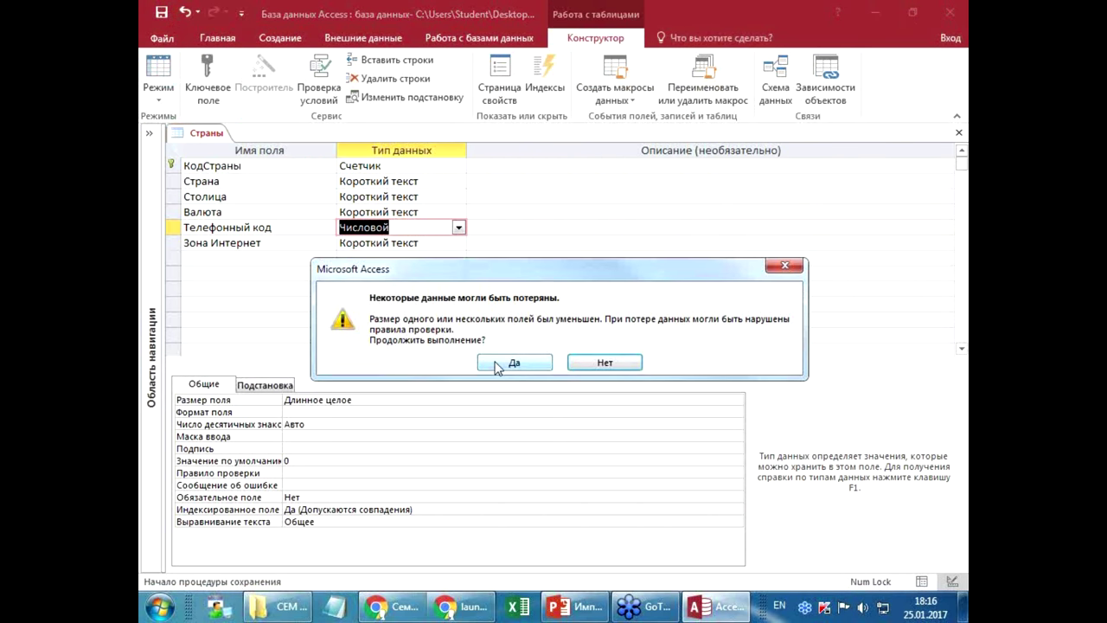
pyautogui.click(497, 367)
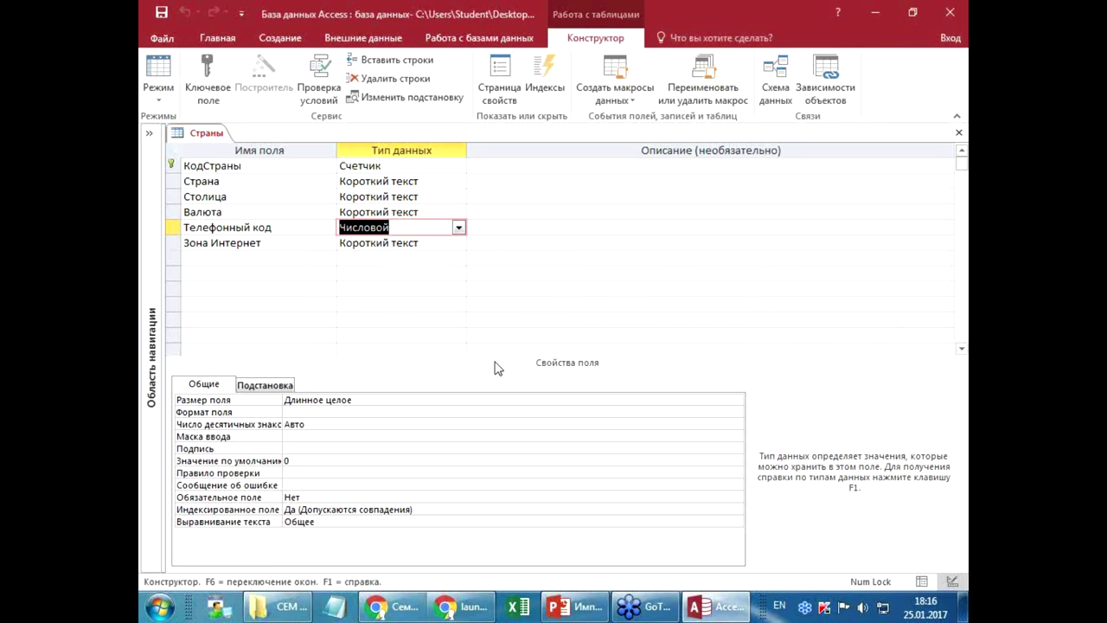
pyautogui.click(160, 71)
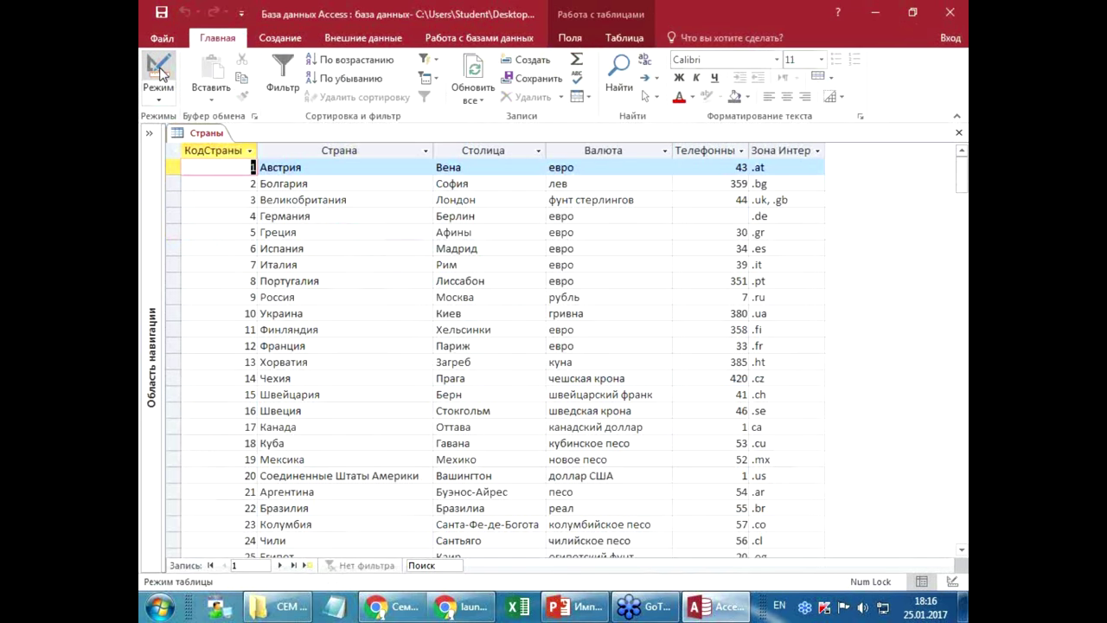
# - Enter 777 as Германия's phone code, then try replacing it with the text 'dddd'
pyautogui.click(705, 220)
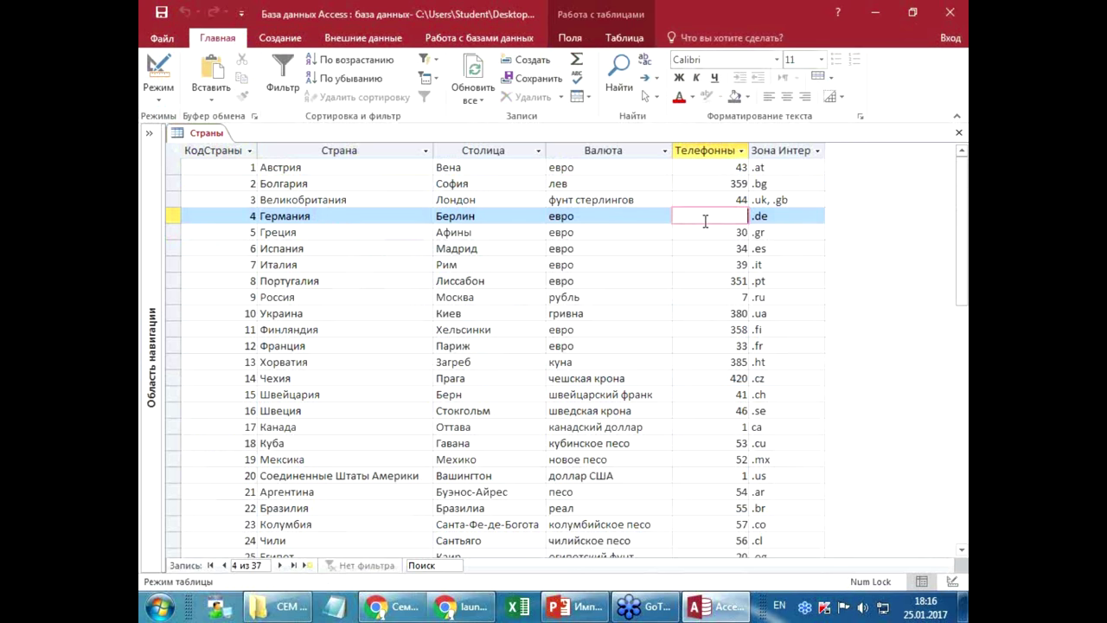
pyautogui.write('777')
pyautogui.press('Tab')
pyautogui.click(704, 234)
pyautogui.press('Up')
pyautogui.write('dddd')
pyautogui.press('Tab')
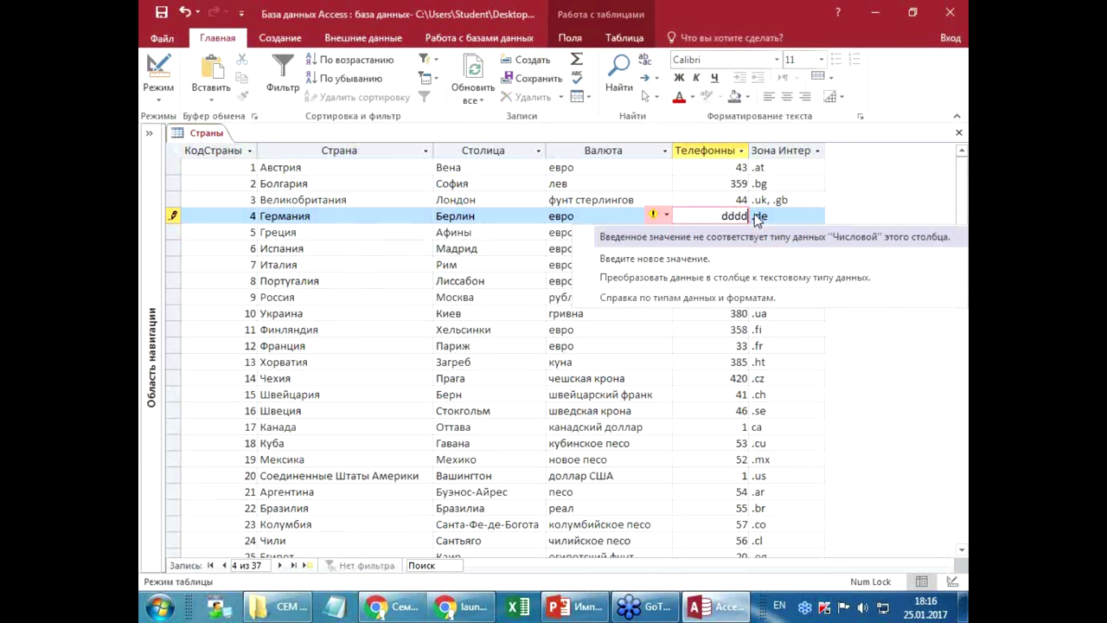
# - Choose to enter a new value, type 98, then delete it, leaving Германия's phone code blank
pyautogui.click(687, 260)
pyautogui.write('98')
pyautogui.press('Tab')
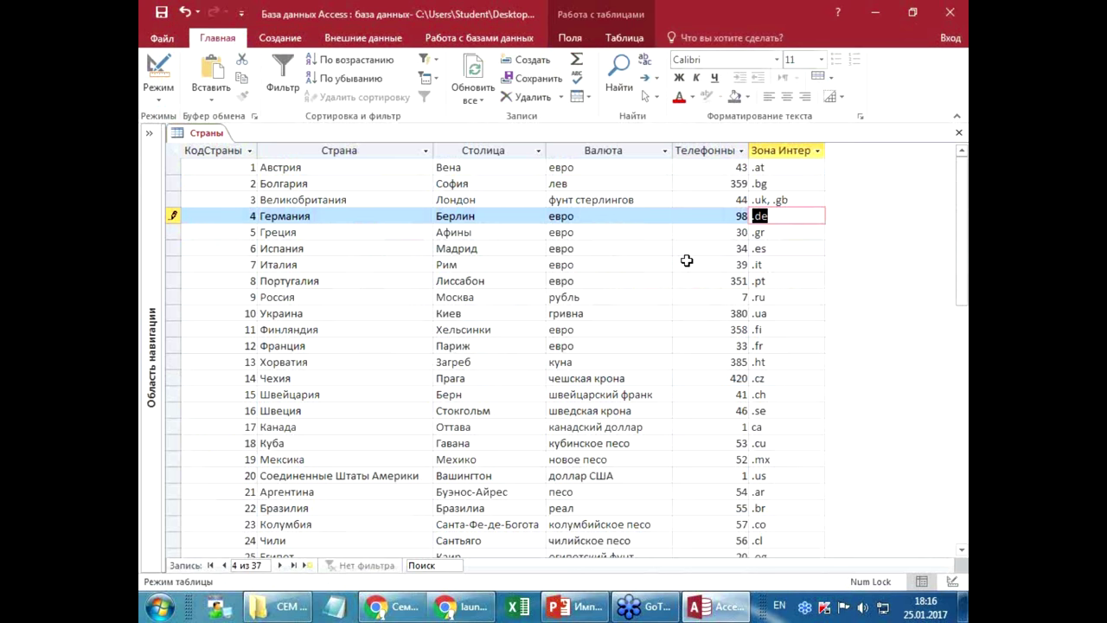
pyautogui.moveTo(717, 215); pyautogui.dragTo(757, 219)
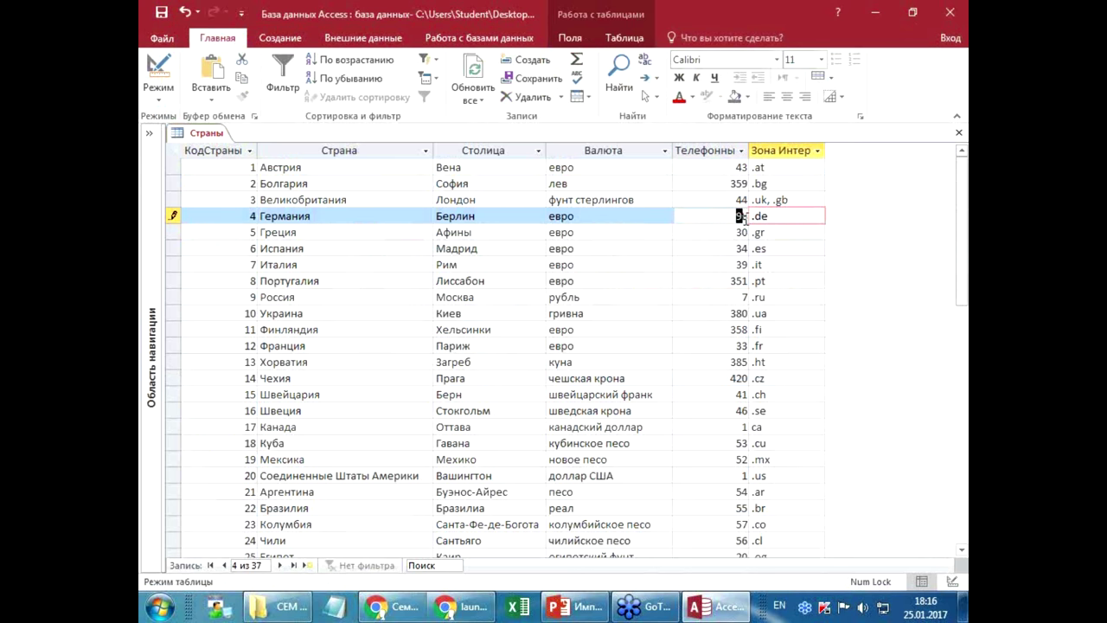
pyautogui.press('Delete')
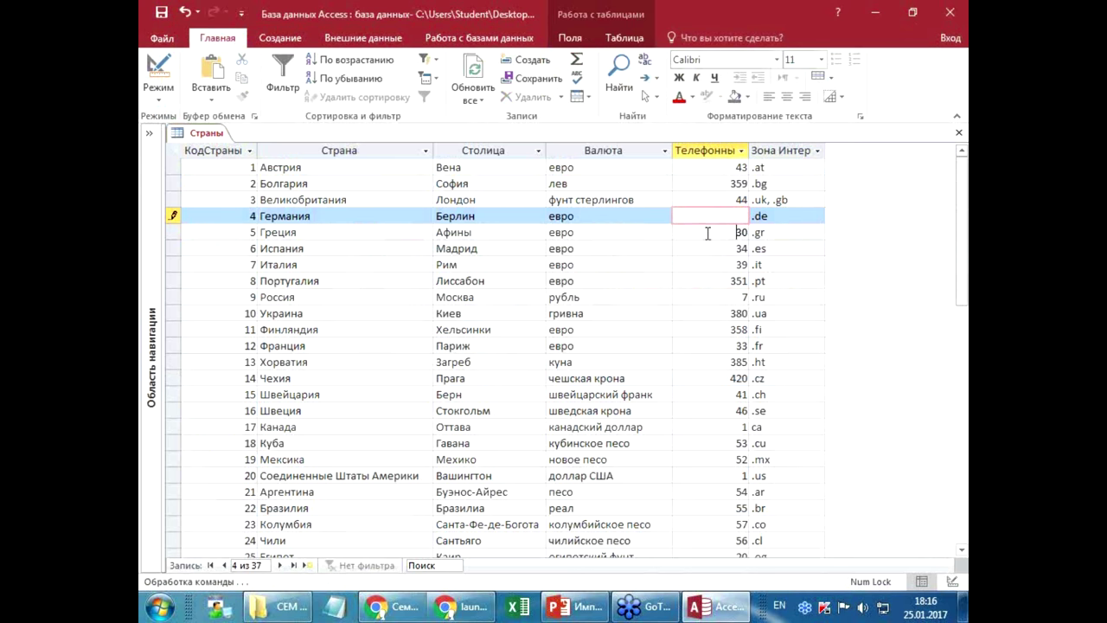
pyautogui.click(710, 233)
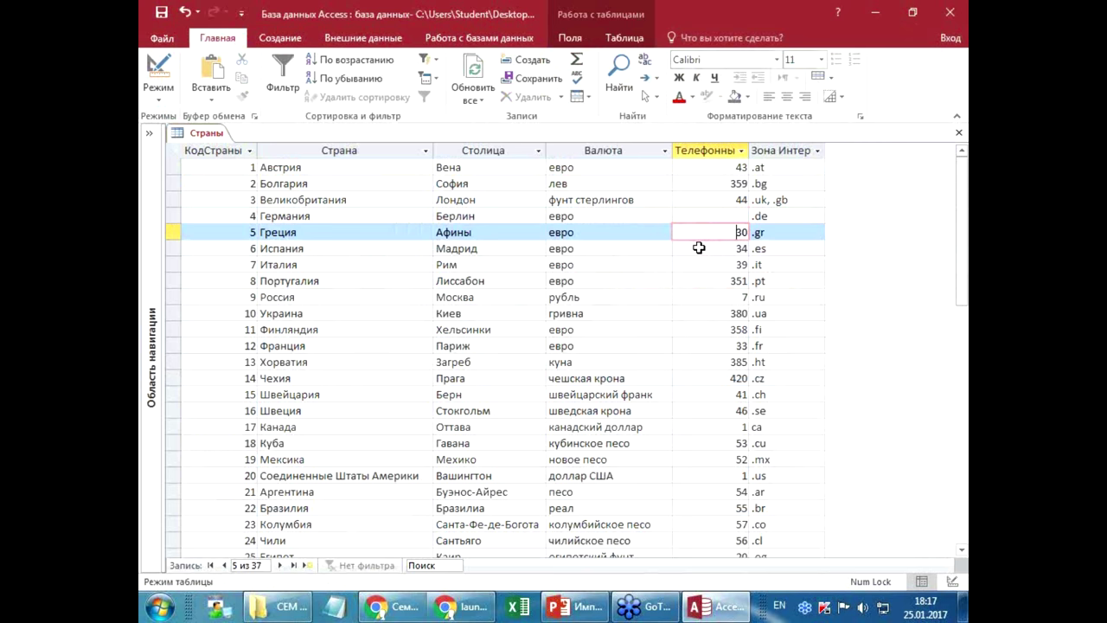
# - Scroll the Страны table, pointing out the Чехия and Испания records
pyautogui.scroll(-5, 699, 249)
pyautogui.scroll(-4, 606, 294)
pyautogui.scroll(9, 536, 338)
pyautogui.click(388, 374)
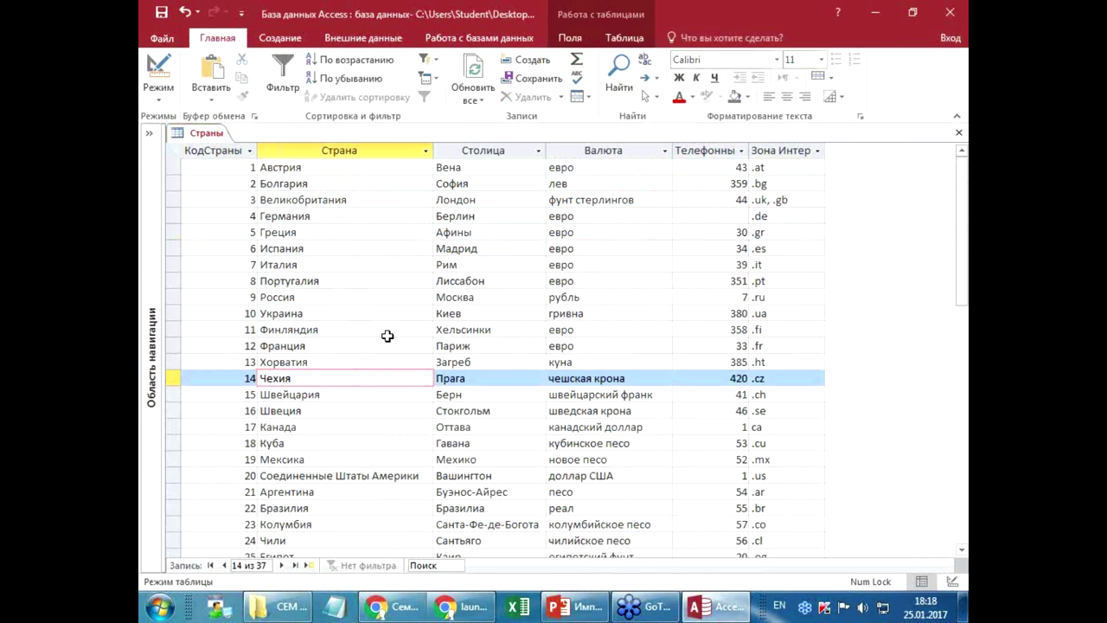
pyautogui.click(366, 249)
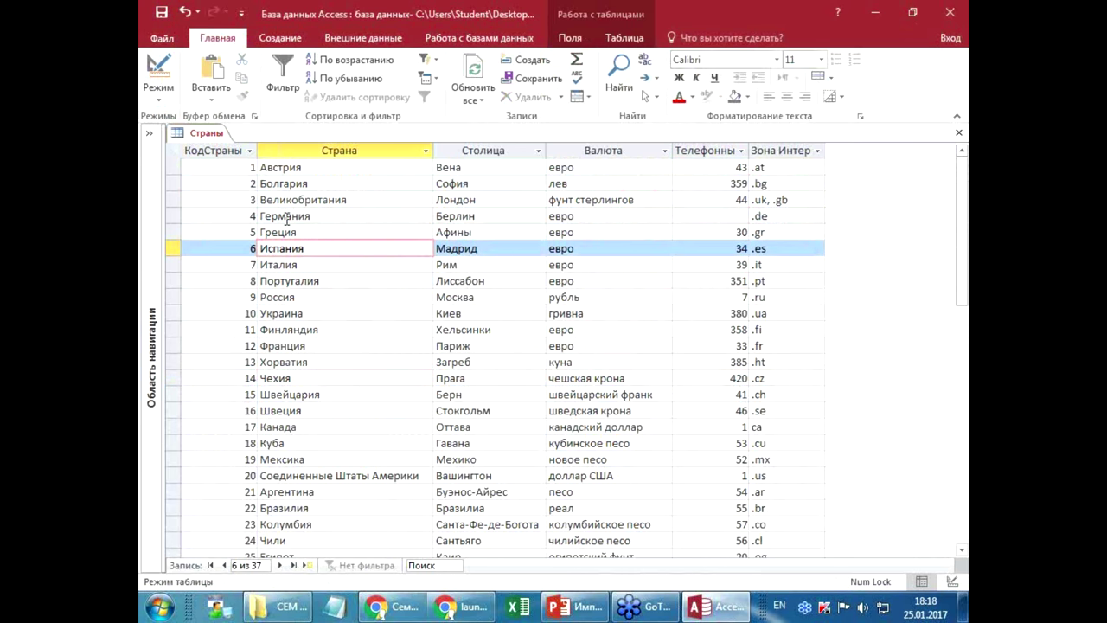
pyautogui.scroll(-5, 285, 218)
pyautogui.scroll(-4, 286, 218)
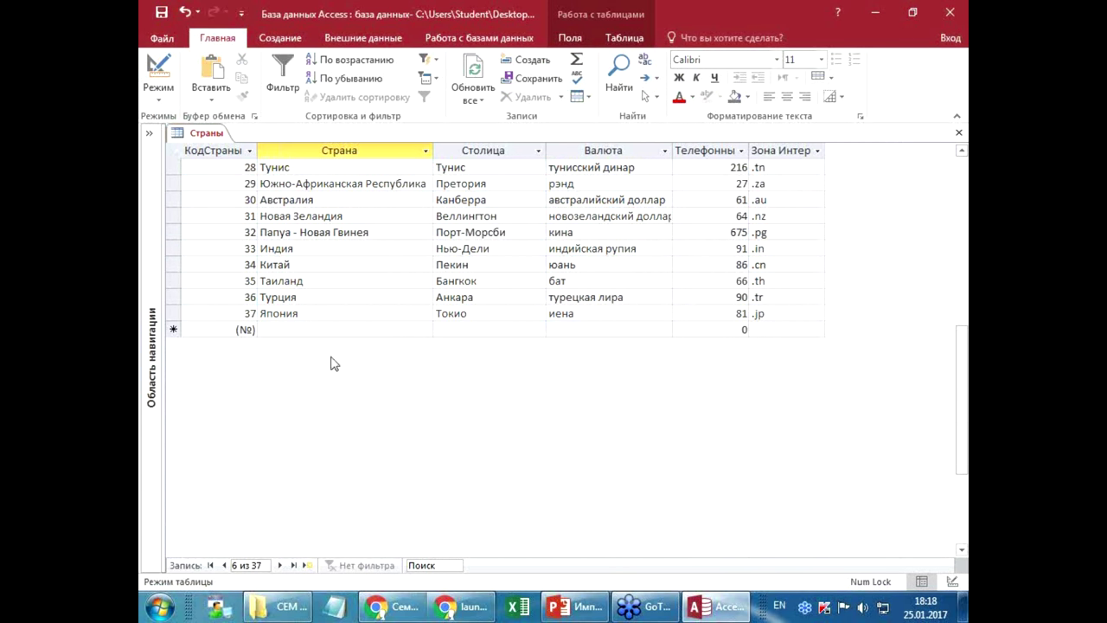
# - On the blank new-record row, try typing 38 into the autonumber КодСтраны cell
pyautogui.click(284, 329)
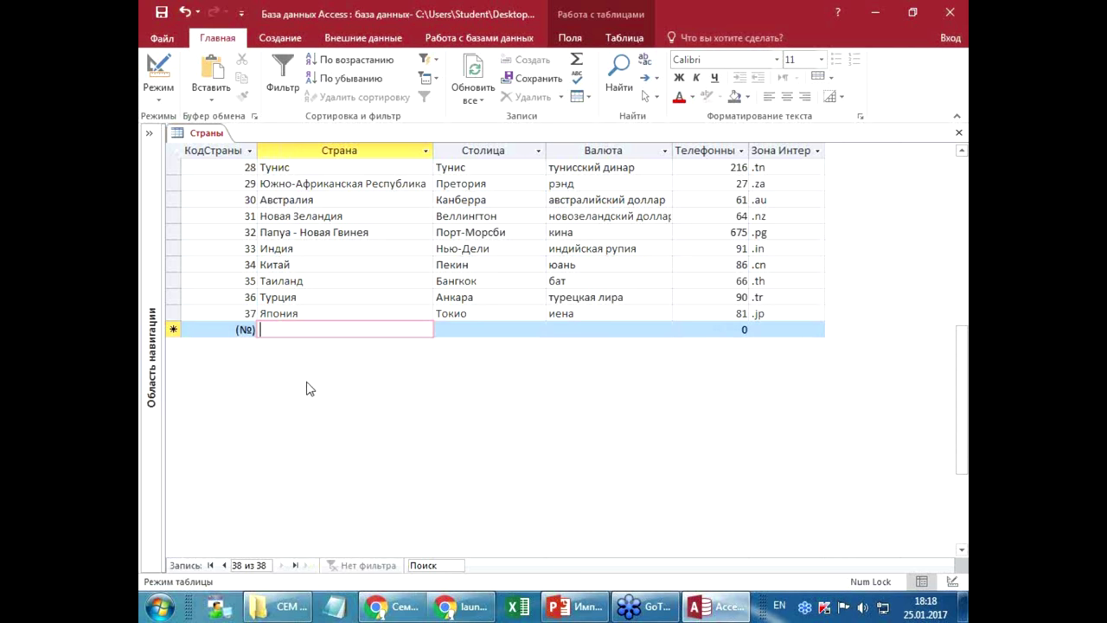
pyautogui.click(254, 330)
pyautogui.write('38')
pyautogui.click(336, 332)
pyautogui.scroll(2, 331, 332)
pyautogui.scroll(7, 333, 326)
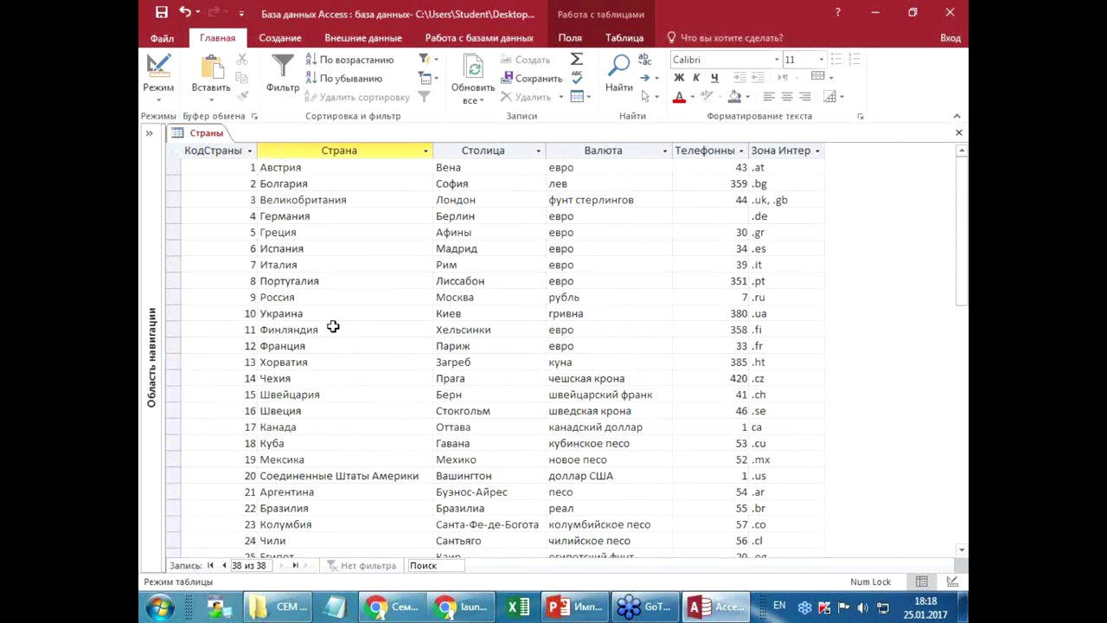
pyautogui.scroll(-3, 333, 326)
pyautogui.scroll(-3, 338, 326)
pyautogui.scroll(-2, 350, 324)
pyautogui.scroll(1, 322, 366)
pyautogui.scroll(2, 322, 366)
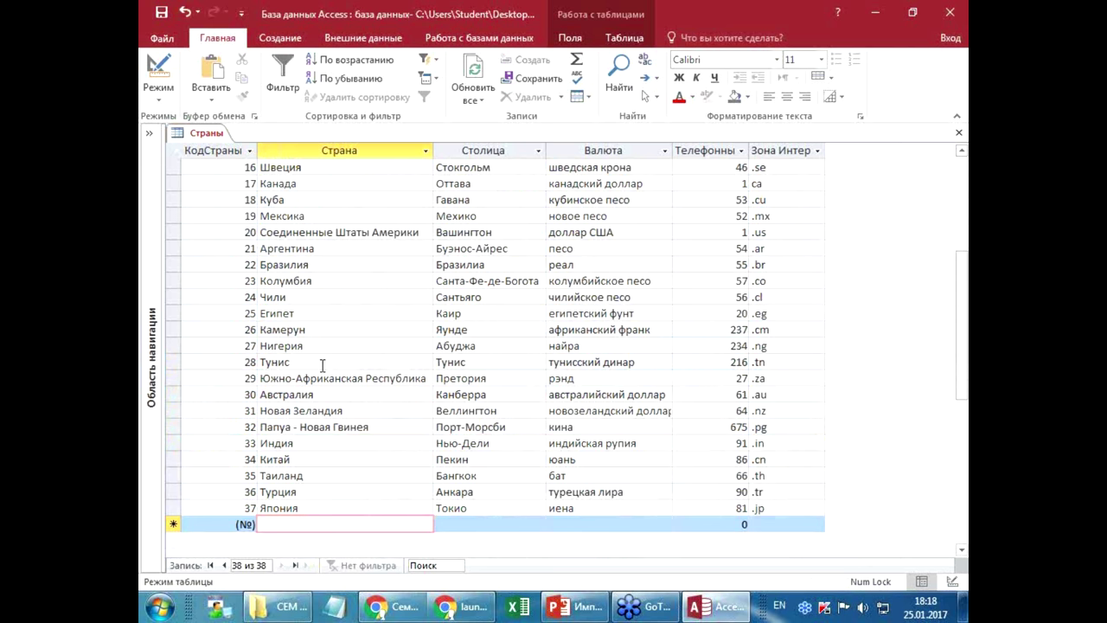
# - Type 'го' in the Поиск box, clear it, and start a new record at its Страна cell
pyautogui.click(435, 565)
pyautogui.write('uk, .gb')
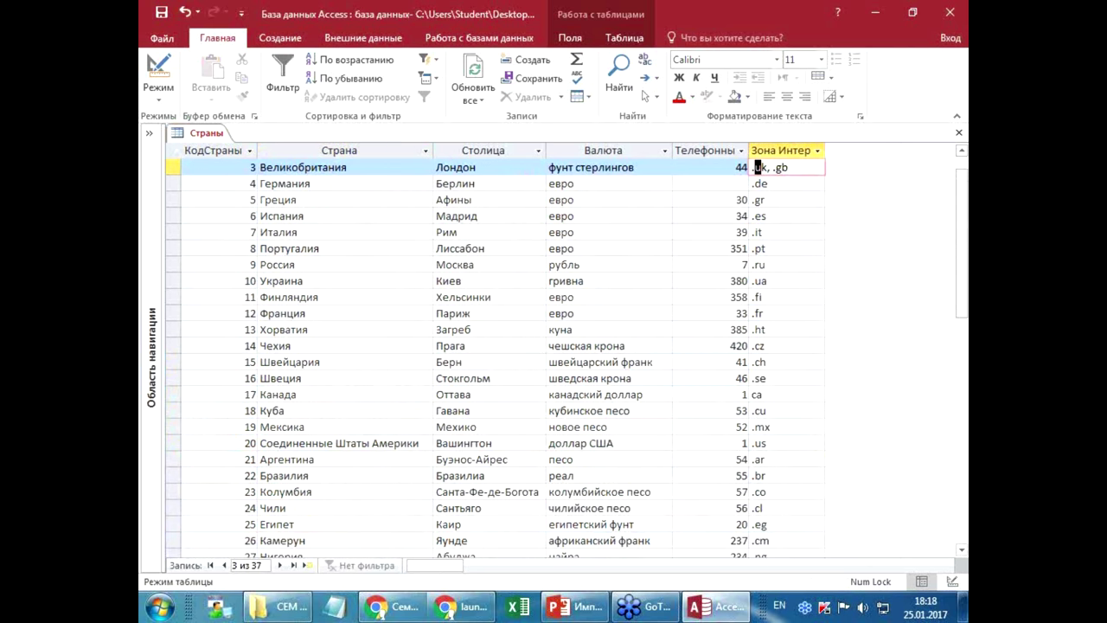
pyautogui.hotkey('alt', 'shift')
pyautogui.press('BackSpace')
pyautogui.write('го')
pyautogui.press('BackSpace')
pyautogui.press('BackSpace')
pyautogui.press('BackSpace')
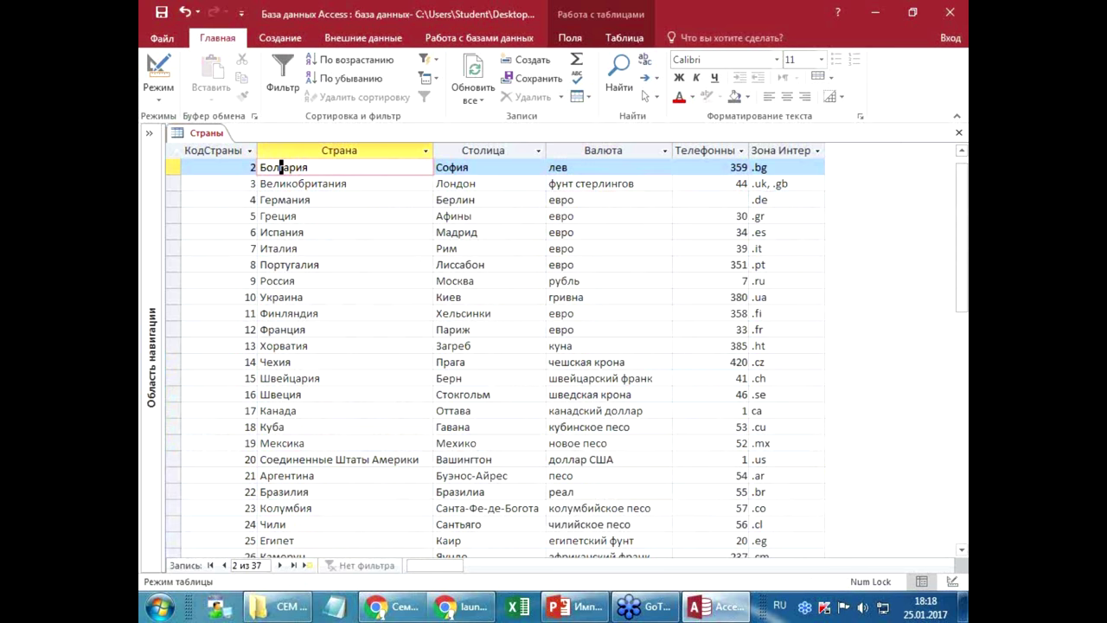
pyautogui.click(307, 565)
pyautogui.press('Tab')
# - Enter Гондурас as record 38's country, clear its default 0 phone code, and save it
pyautogui.write('Гондура')
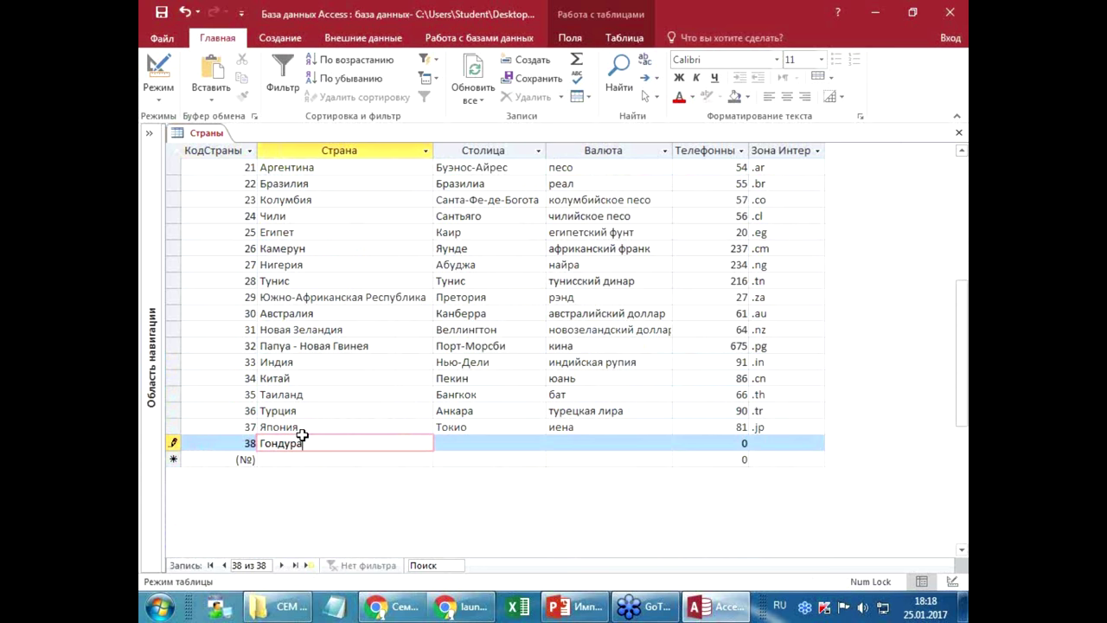
pyautogui.write('с')
pyautogui.press('Tab')
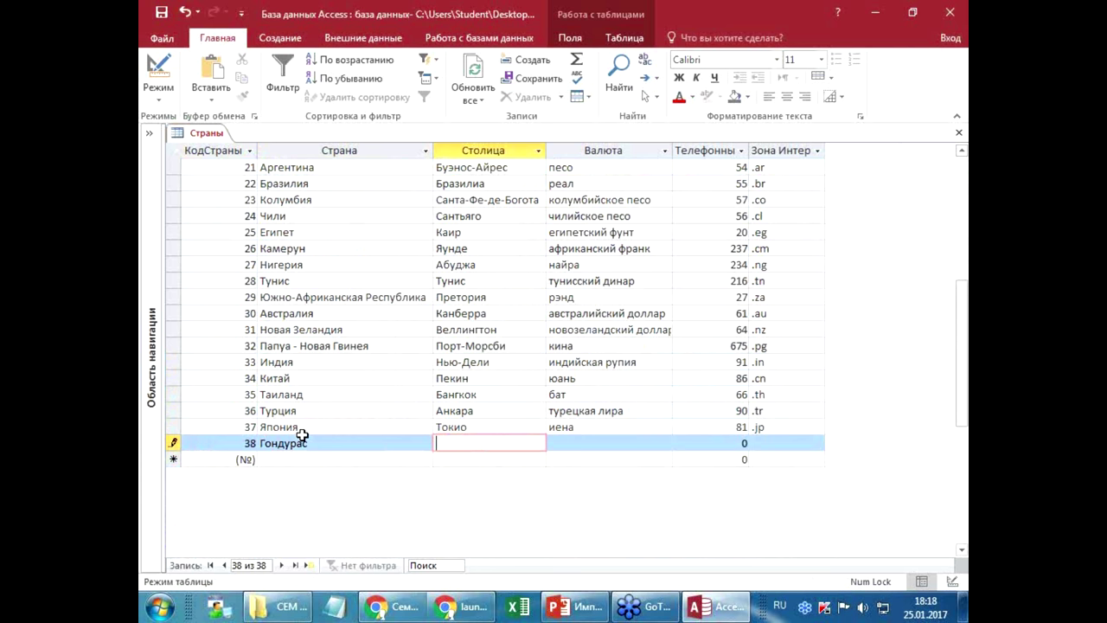
pyautogui.hotkey('shift', 'Tab')
pyautogui.hotkey('shift', 'Tab')
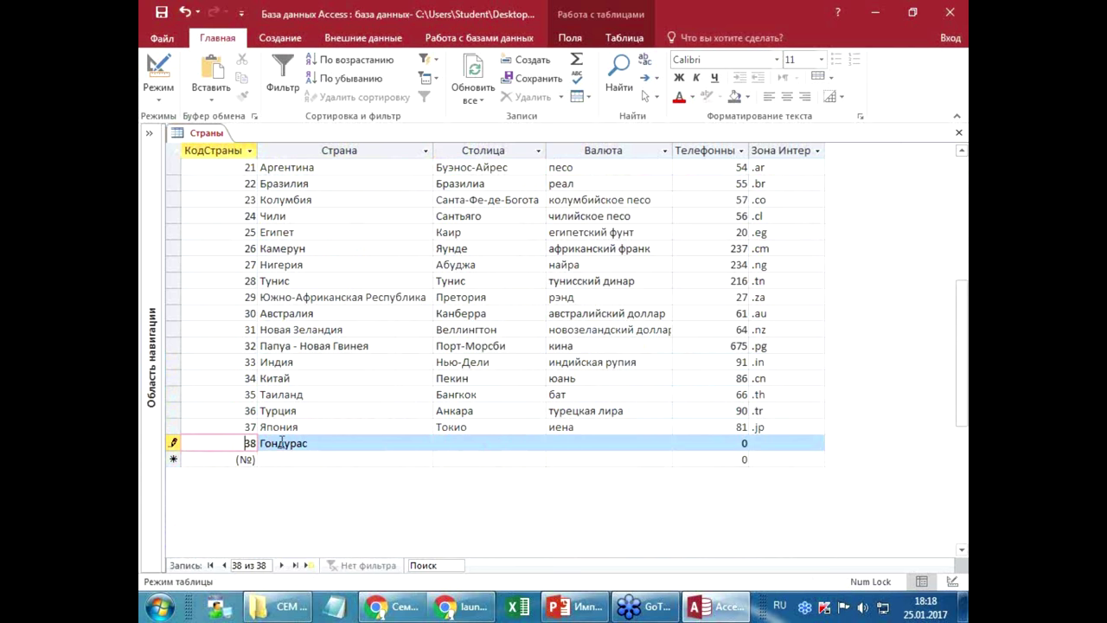
pyautogui.click(281, 442)
pyautogui.click(497, 443)
pyautogui.click(593, 444)
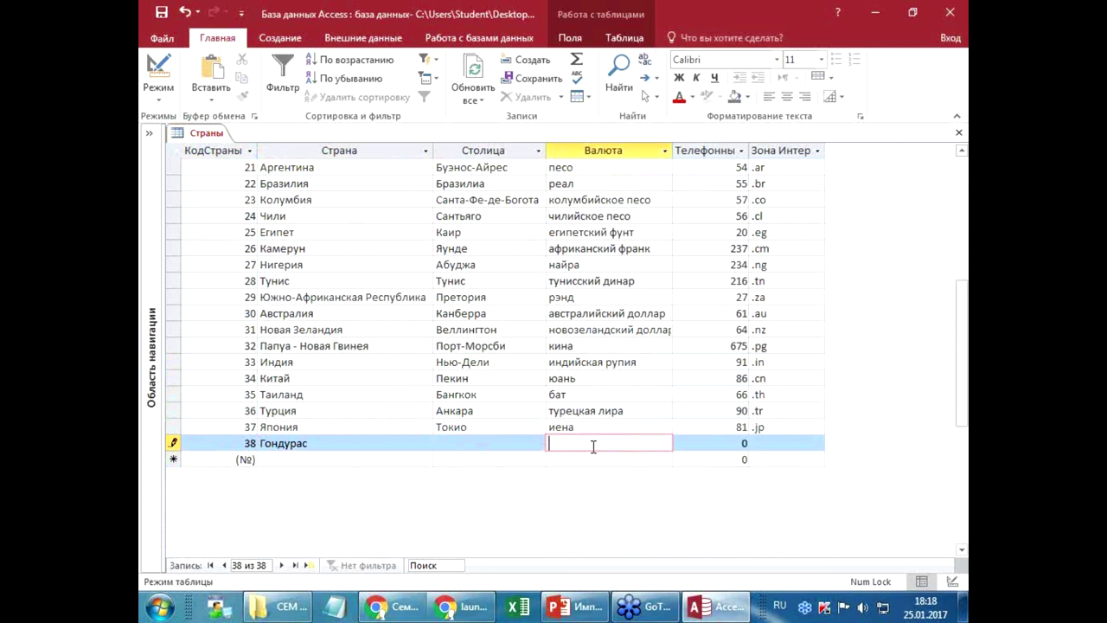
pyautogui.click(698, 448)
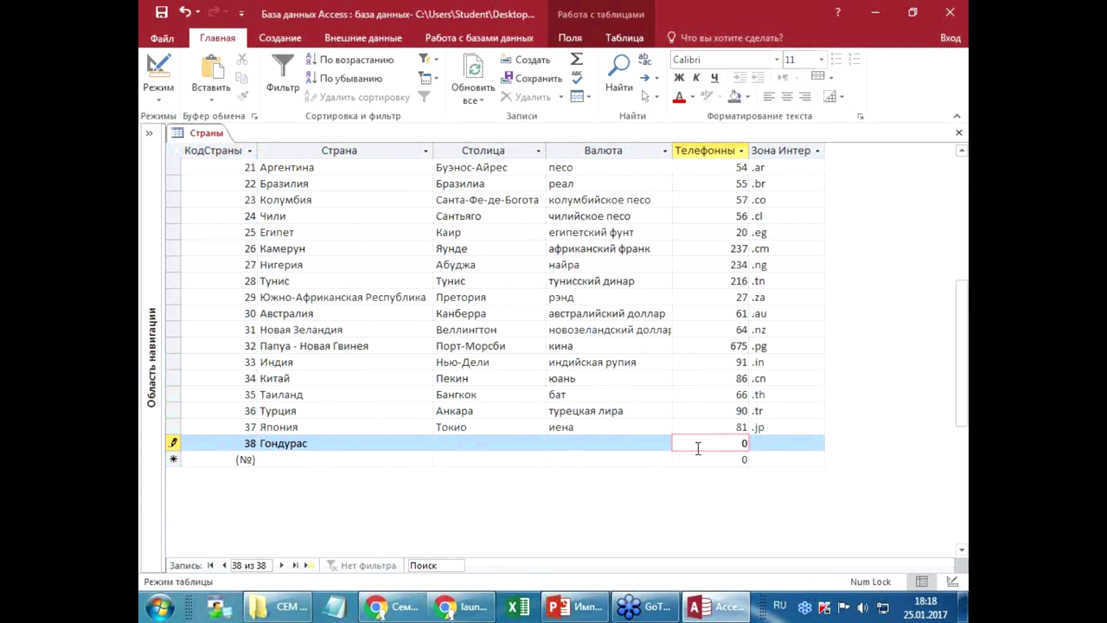
pyautogui.press('Delete')
pyautogui.press('Up')
pyautogui.press('Up')
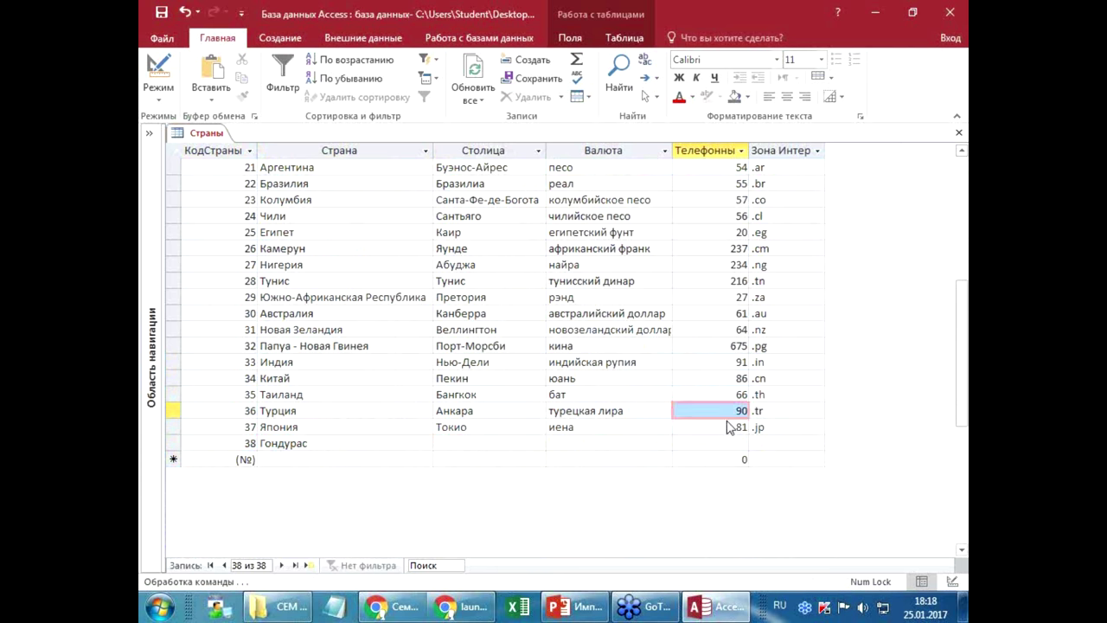
# - Look over nearby records like Таиланд, Нигерия, Камерун and Чили, then close the Страны table
pyautogui.press('Up')
pyautogui.press('Up')
pyautogui.press('Up')
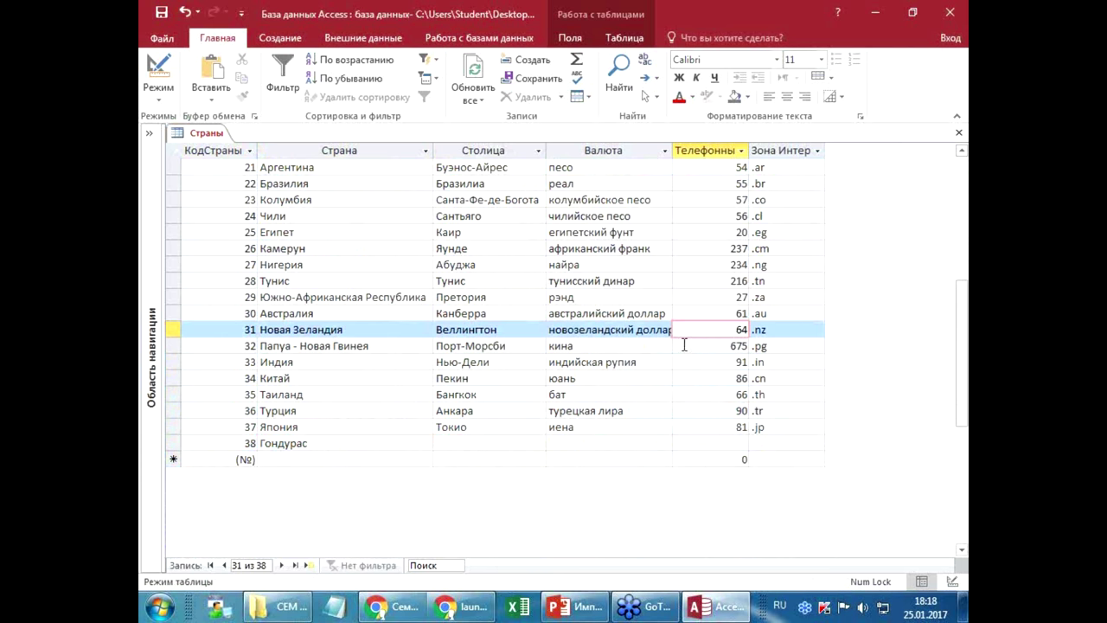
pyautogui.click(504, 443)
pyautogui.click(590, 442)
pyautogui.press('Up')
pyautogui.press('Up')
pyautogui.press('Up')
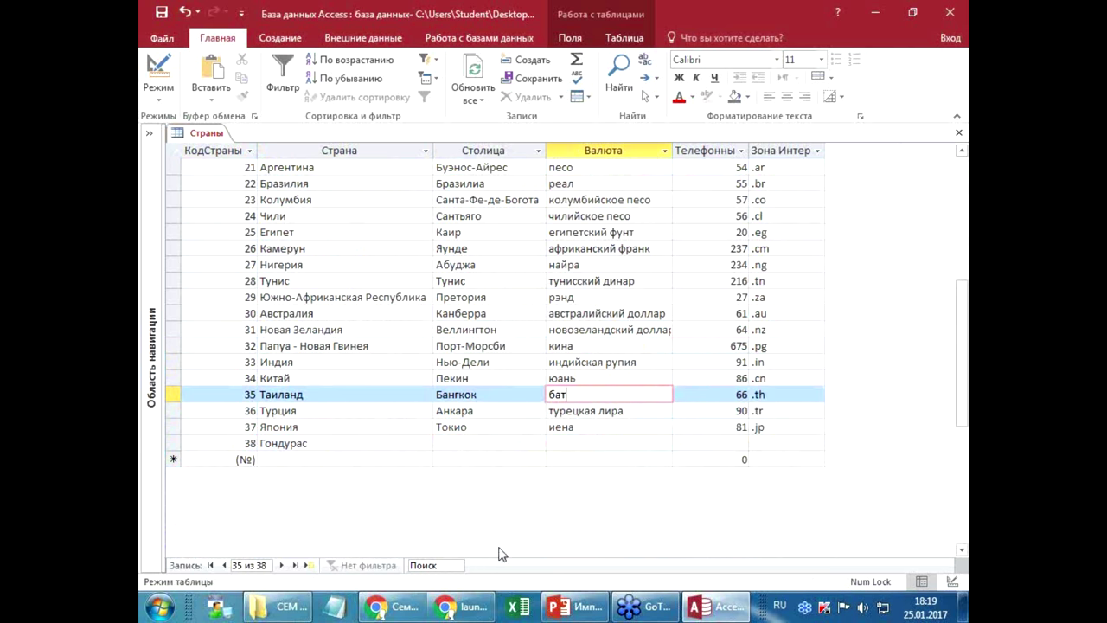
pyautogui.hotkey('shift', 'Tab')
pyautogui.hotkey('shift', 'Tab')
pyautogui.press('Up')
pyautogui.press('Up')
pyautogui.press('Up')
pyautogui.press('Up')
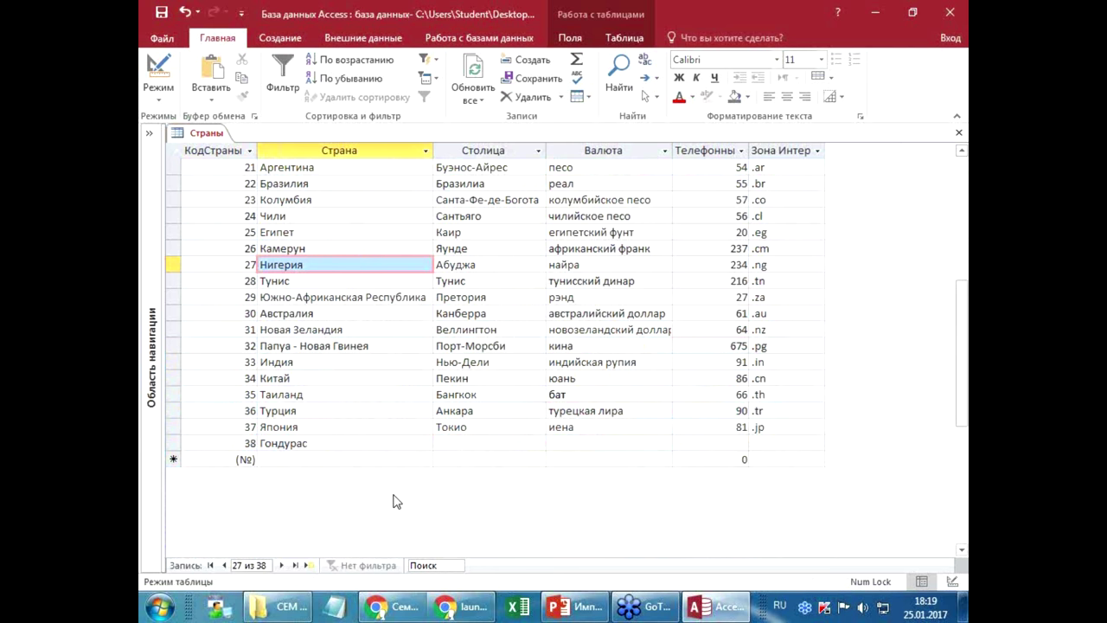
pyautogui.click(486, 246)
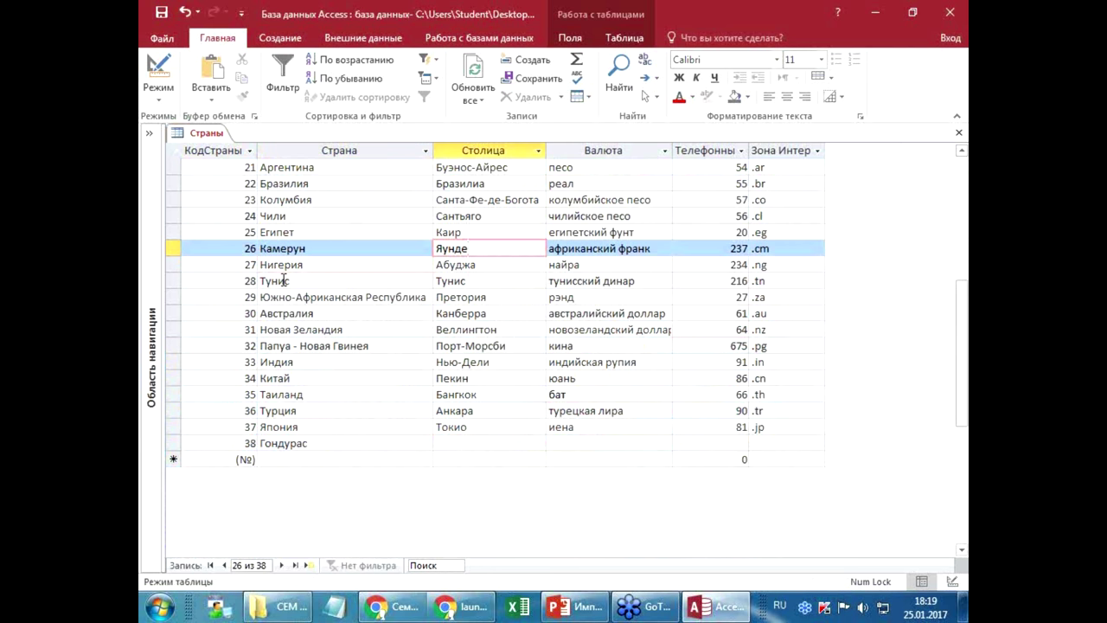
pyautogui.click(318, 216)
pyautogui.click(959, 132)
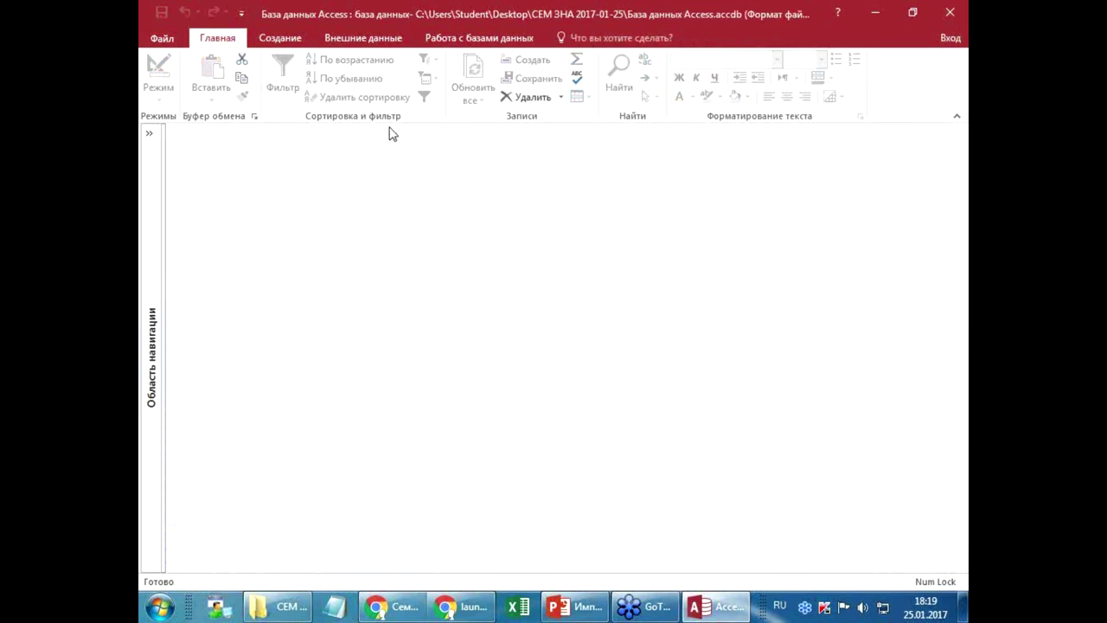
pyautogui.click(366, 44)
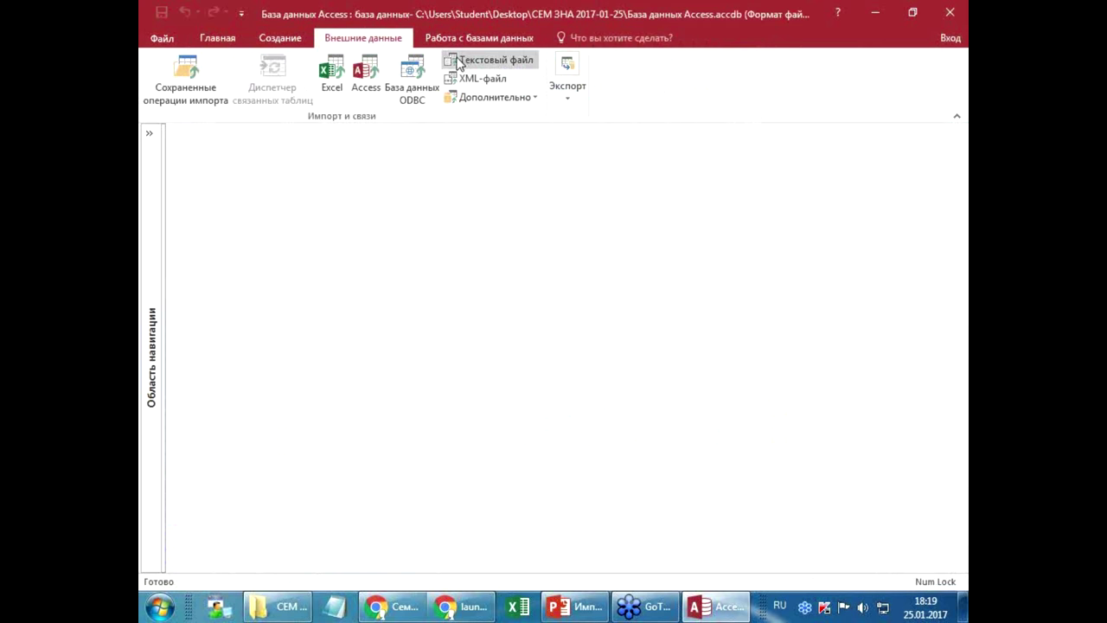
pyautogui.click(569, 100)
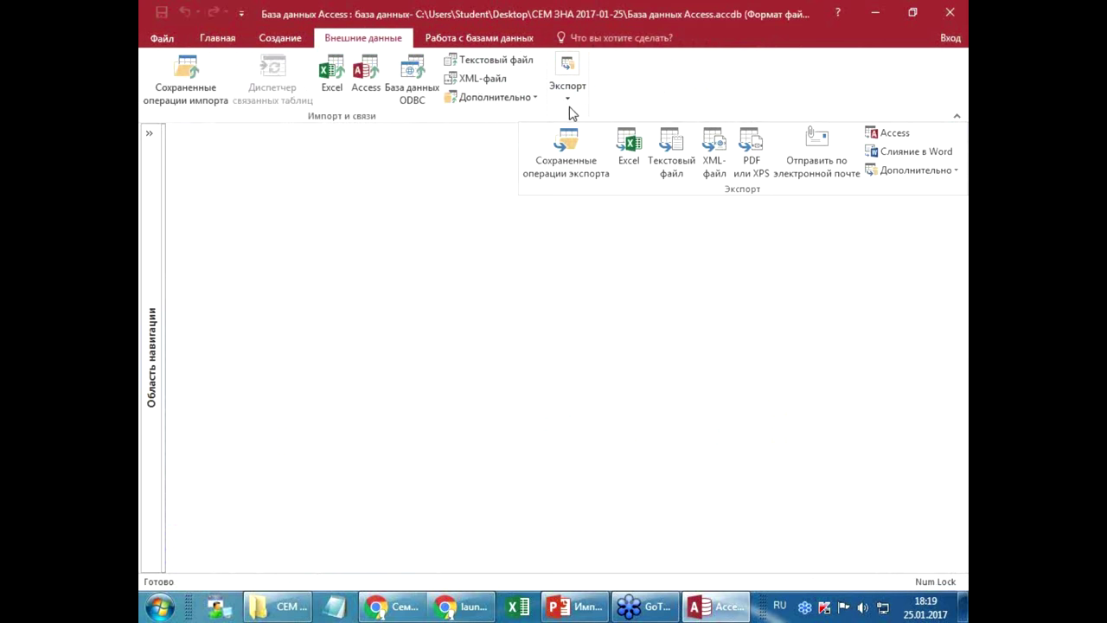
pyautogui.click(325, 171)
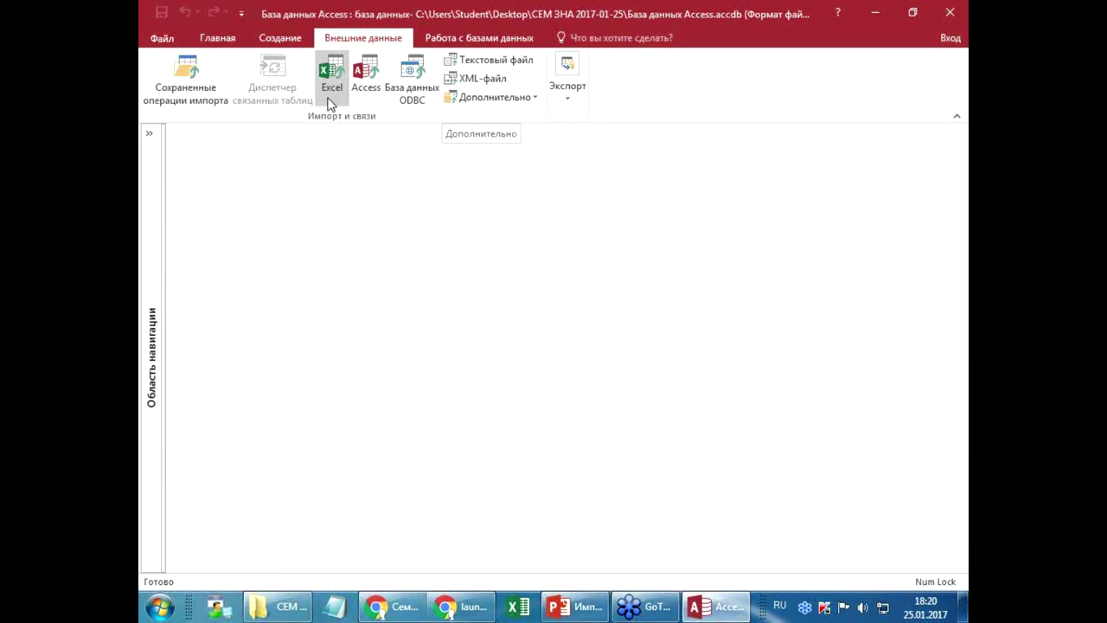
pyautogui.click(336, 76)
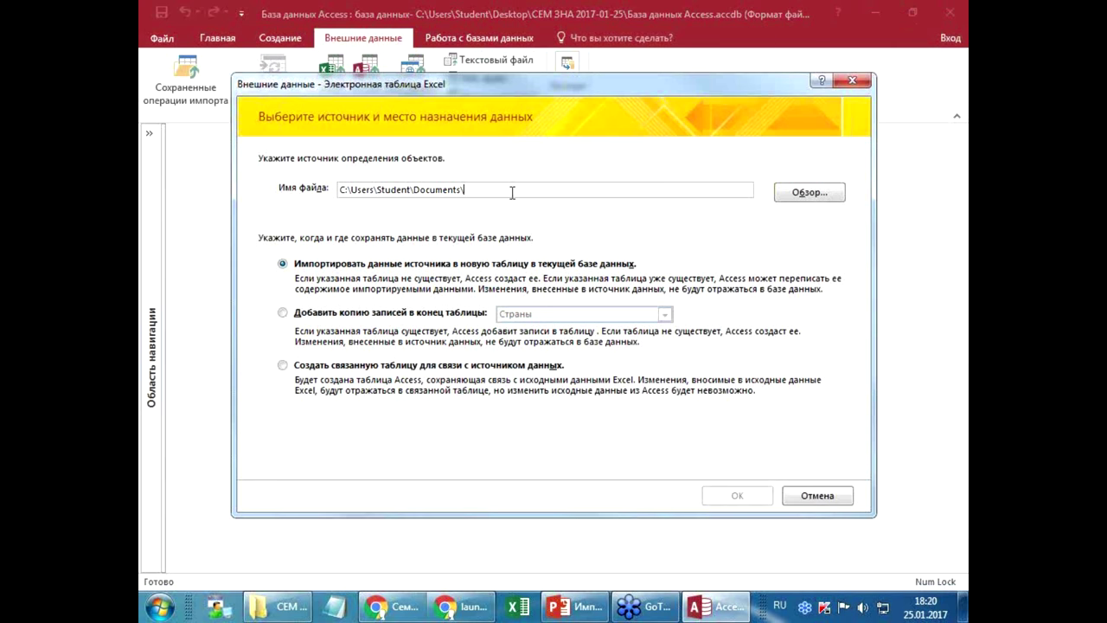
pyautogui.moveTo(467, 189); pyautogui.dragTo(317, 190)
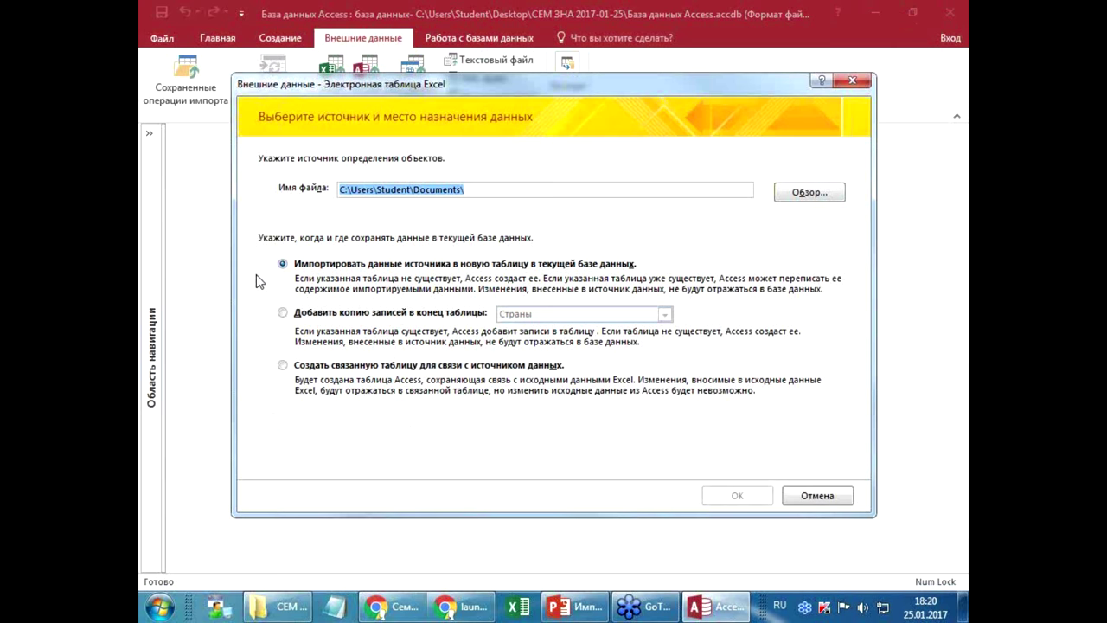
pyautogui.click(334, 271)
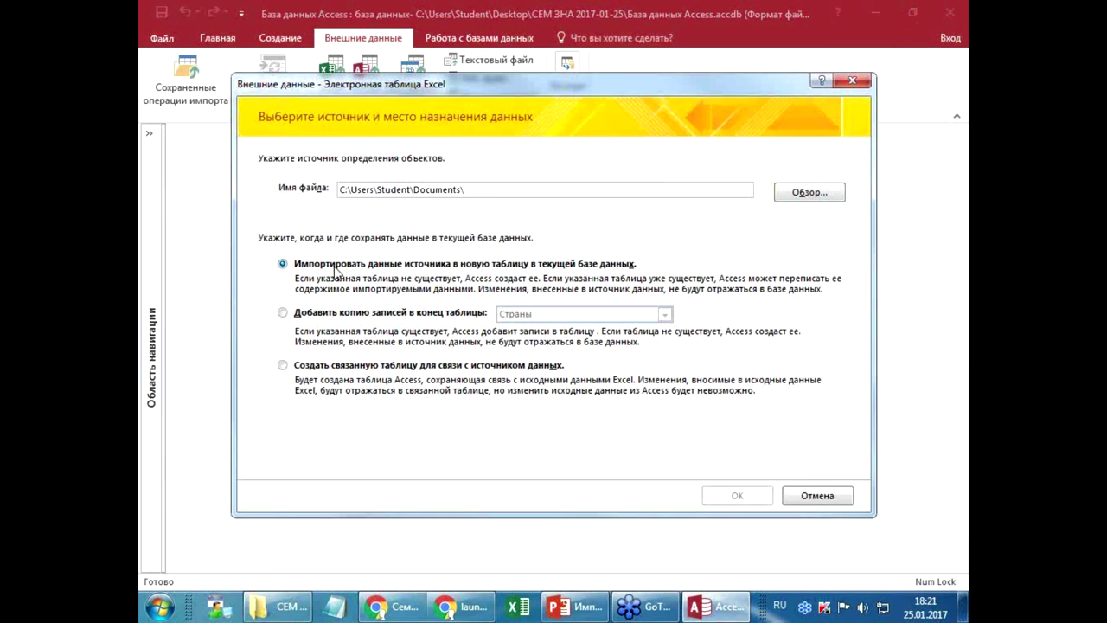
pyautogui.click(340, 317)
pyautogui.click(308, 367)
pyautogui.click(367, 266)
pyautogui.click(818, 495)
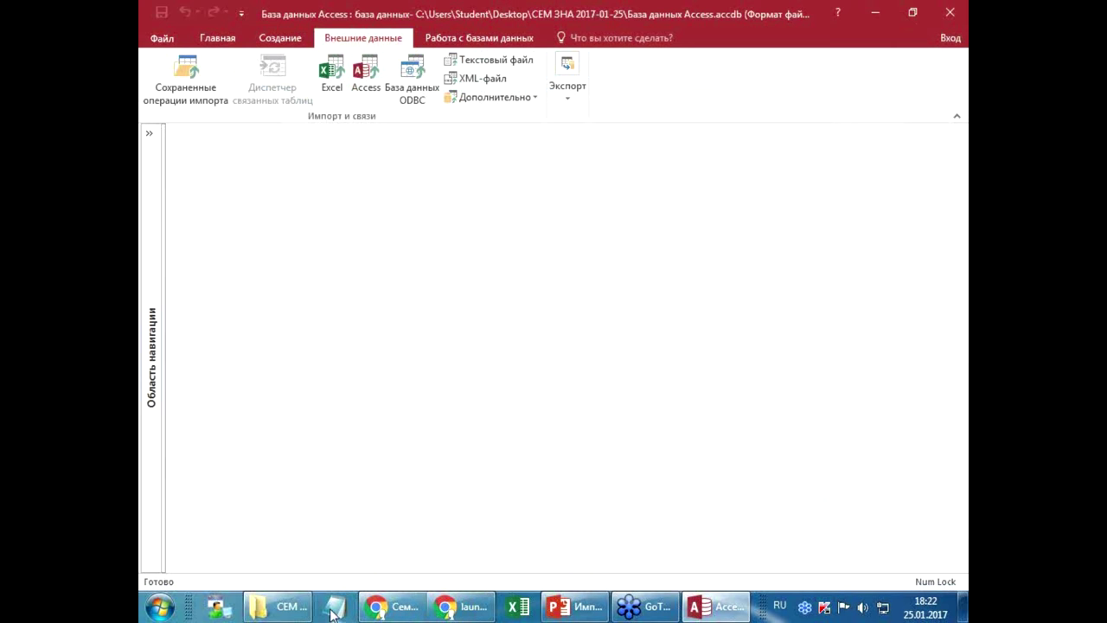
# - Restore the СЕМ ЗНА 2017-01-25 Explorer window from the taskbar
pyautogui.click(278, 608)
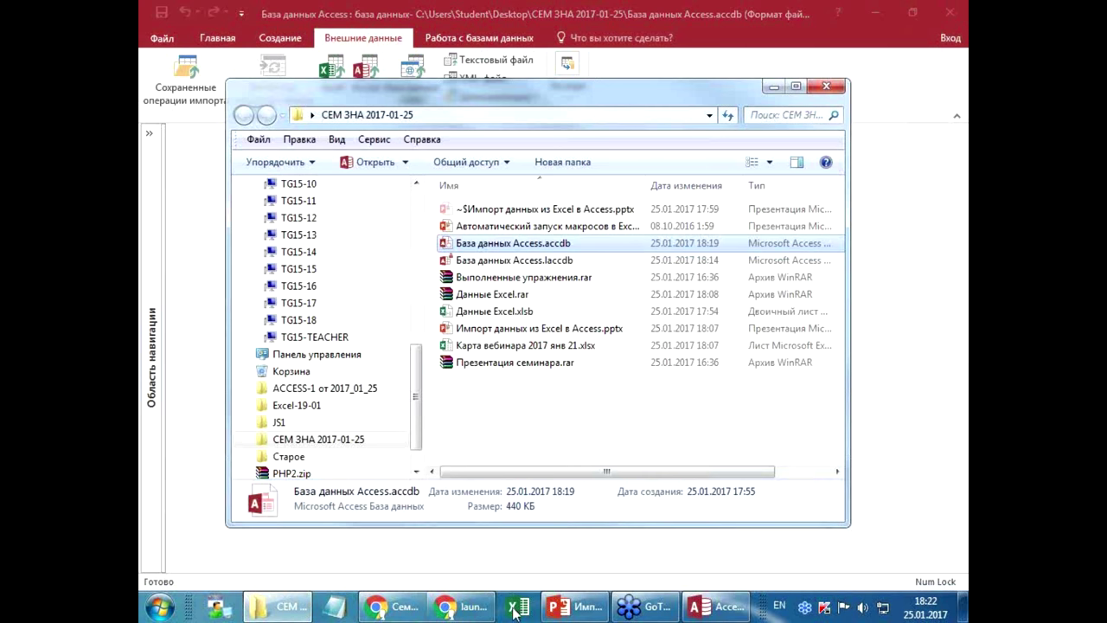
# - Open Данные Excel.xlsb in Excel to show its supplier and product tables
pyautogui.click(479, 408)
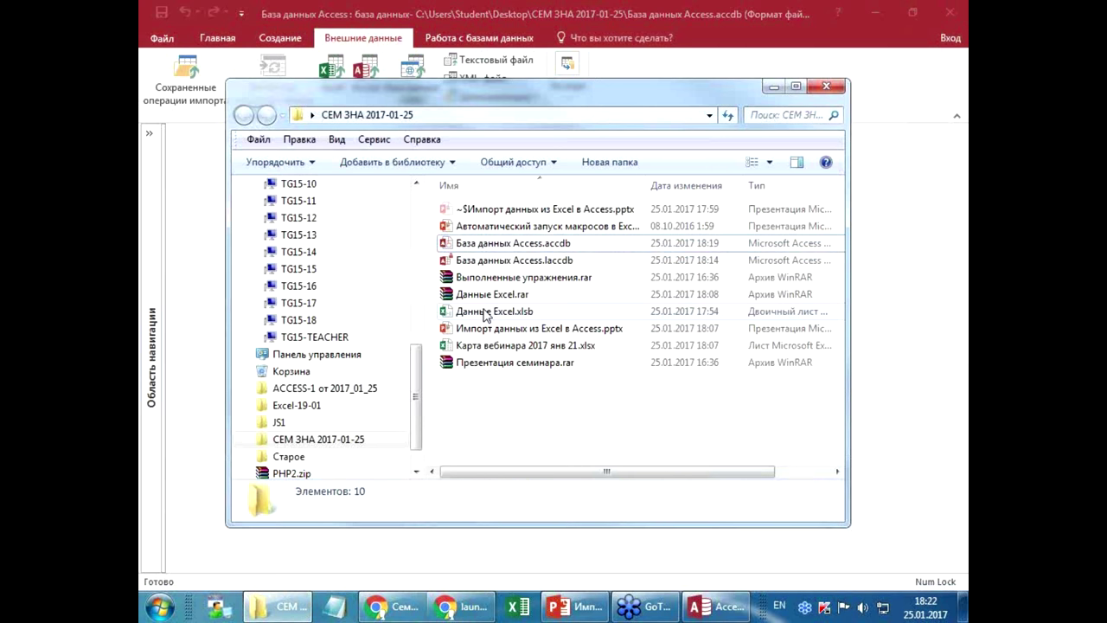
pyautogui.click(467, 313)
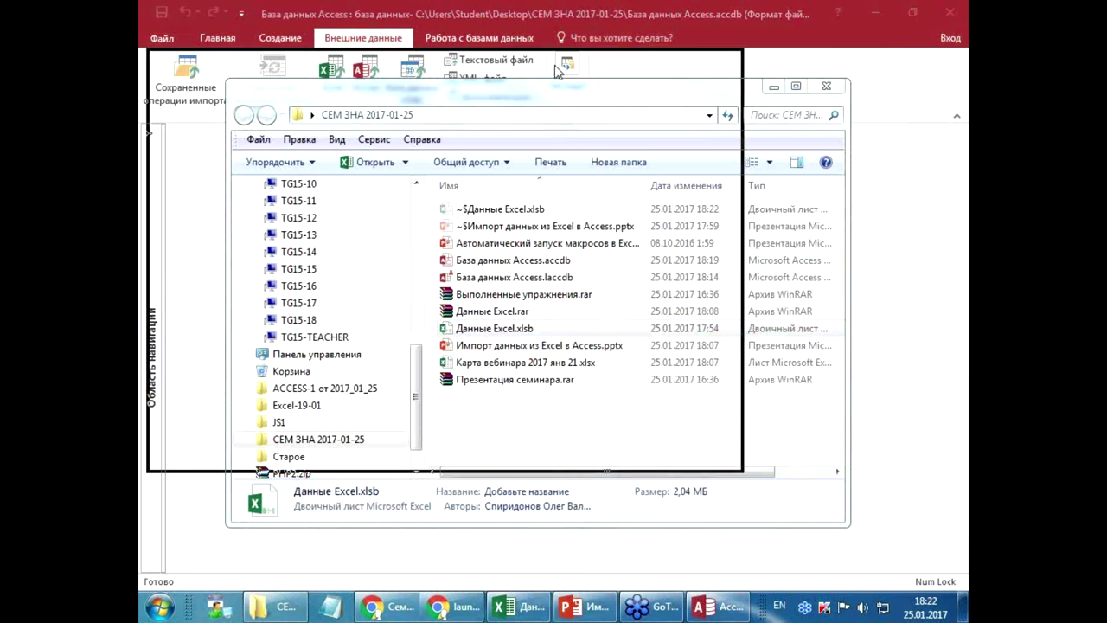
pyautogui.doubleClick(699, 82)
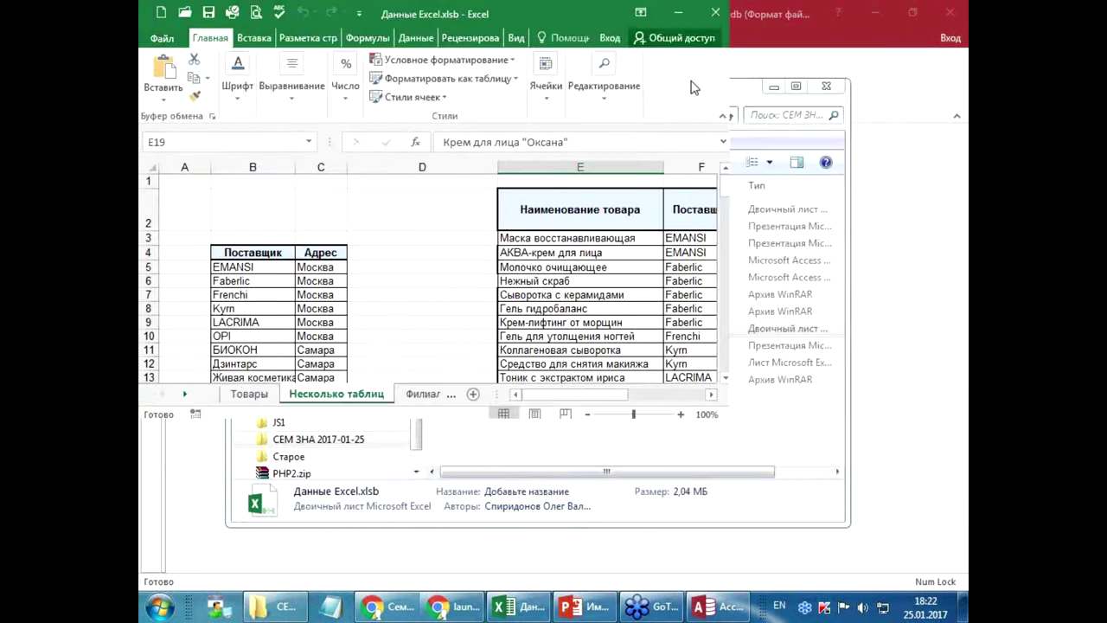
# - Maximize Excel and flip through the Несколько таблиц, Филиал А, Филиал Б and Филиал В sheets
pyautogui.click(248, 563)
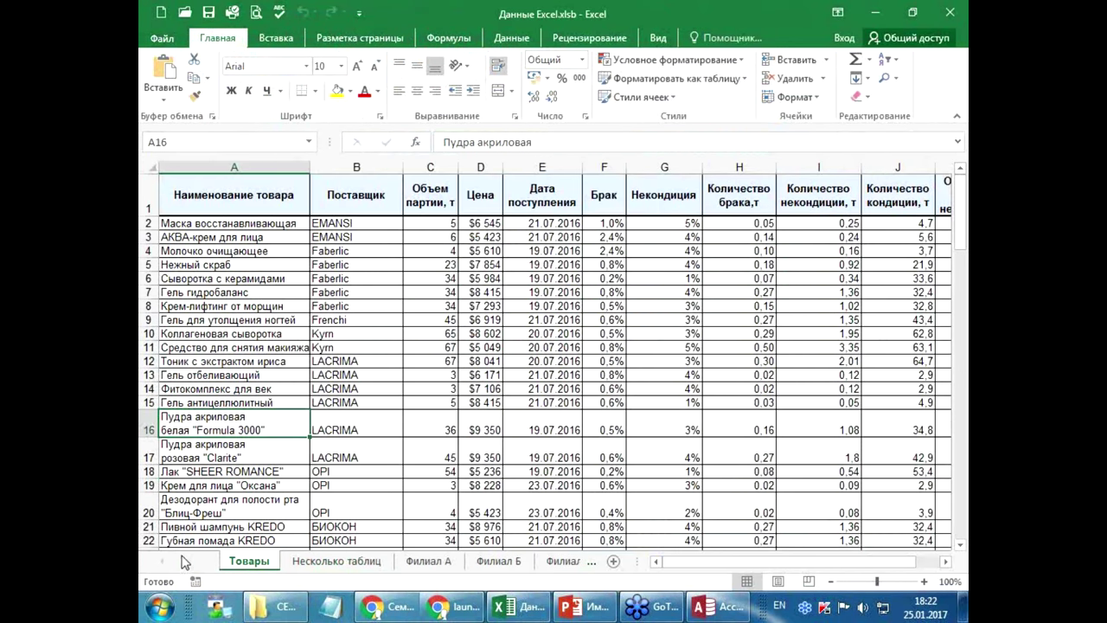
pyautogui.click(336, 563)
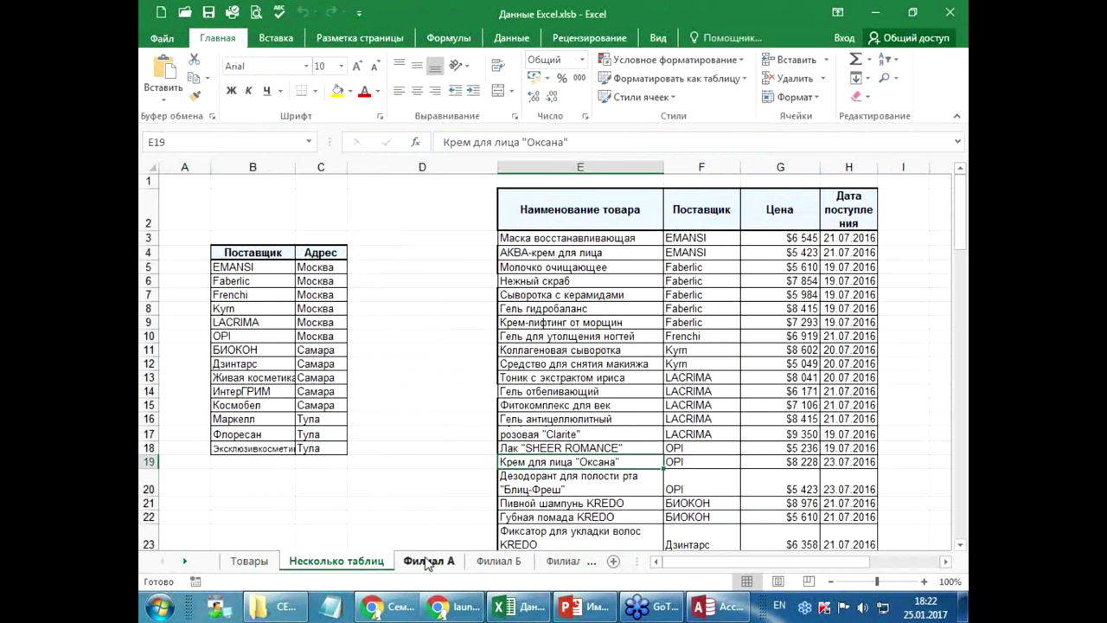
pyautogui.click(421, 563)
pyautogui.click(501, 562)
pyautogui.click(561, 562)
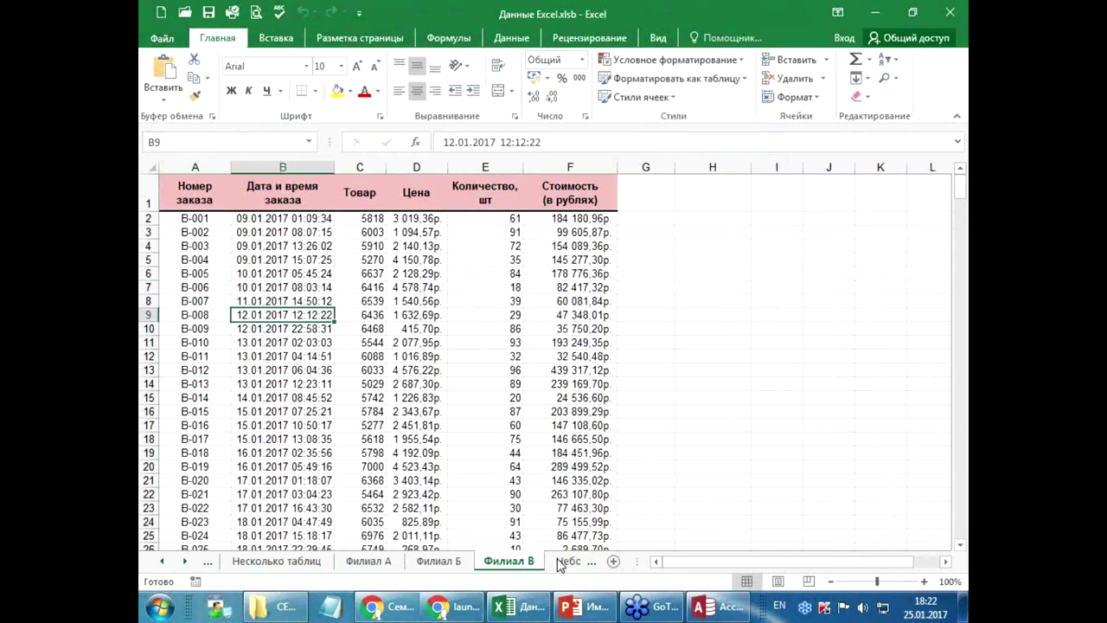
# - Scroll the sheet tabs out to Небольшой список and back, settling on the Товары product table
pyautogui.click(182, 562)
pyautogui.click(183, 562)
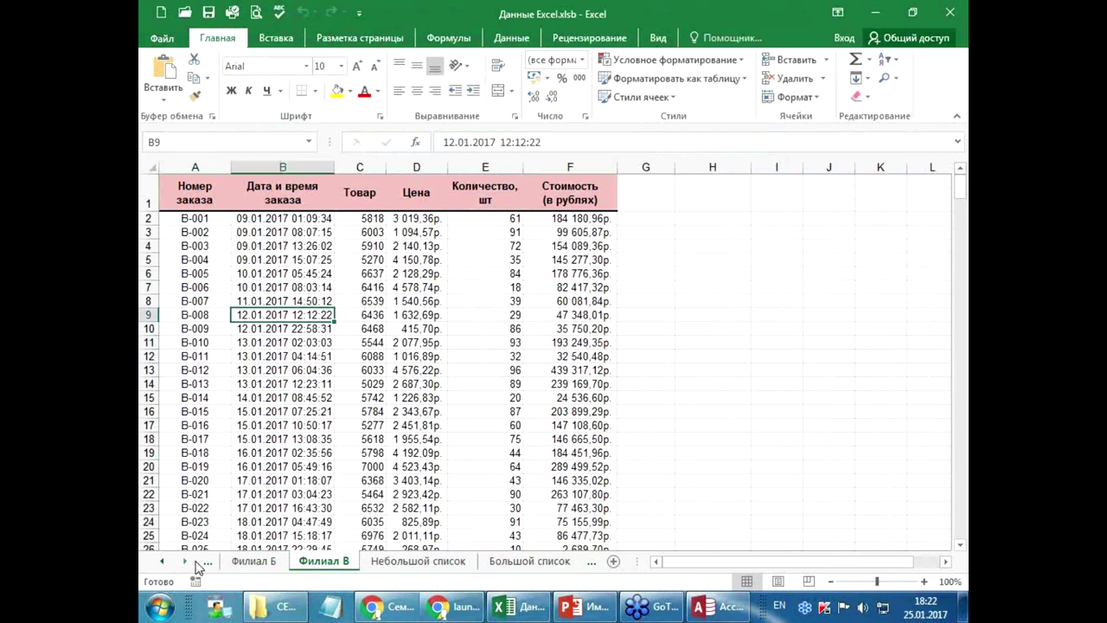
pyautogui.click(370, 562)
pyautogui.click(324, 562)
pyautogui.click(254, 561)
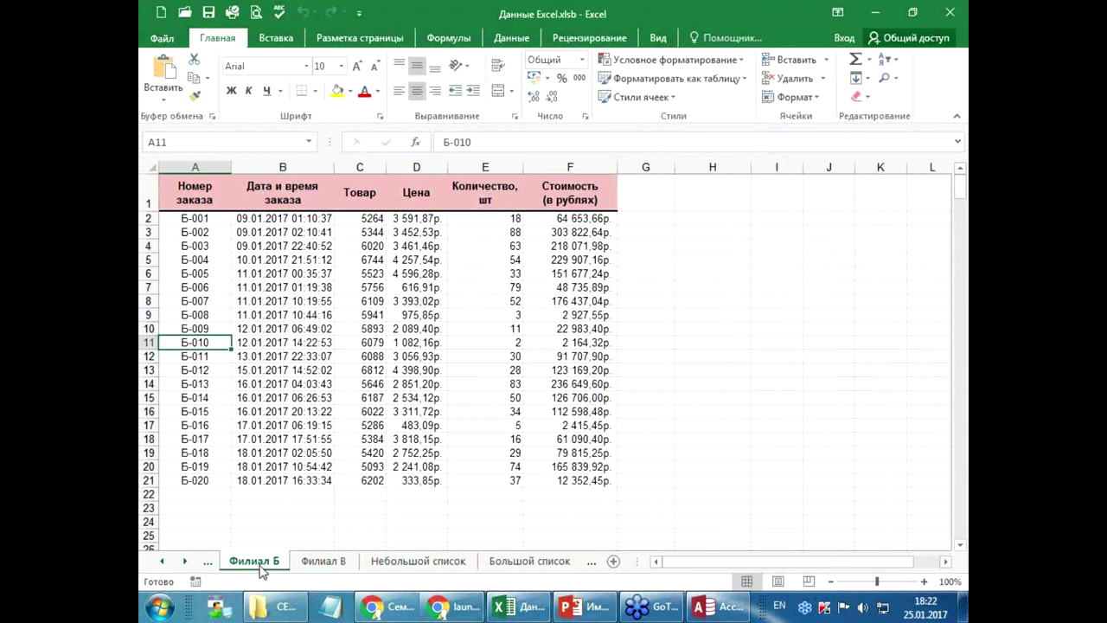
pyautogui.click(163, 562)
pyautogui.click(163, 562)
pyautogui.click(162, 563)
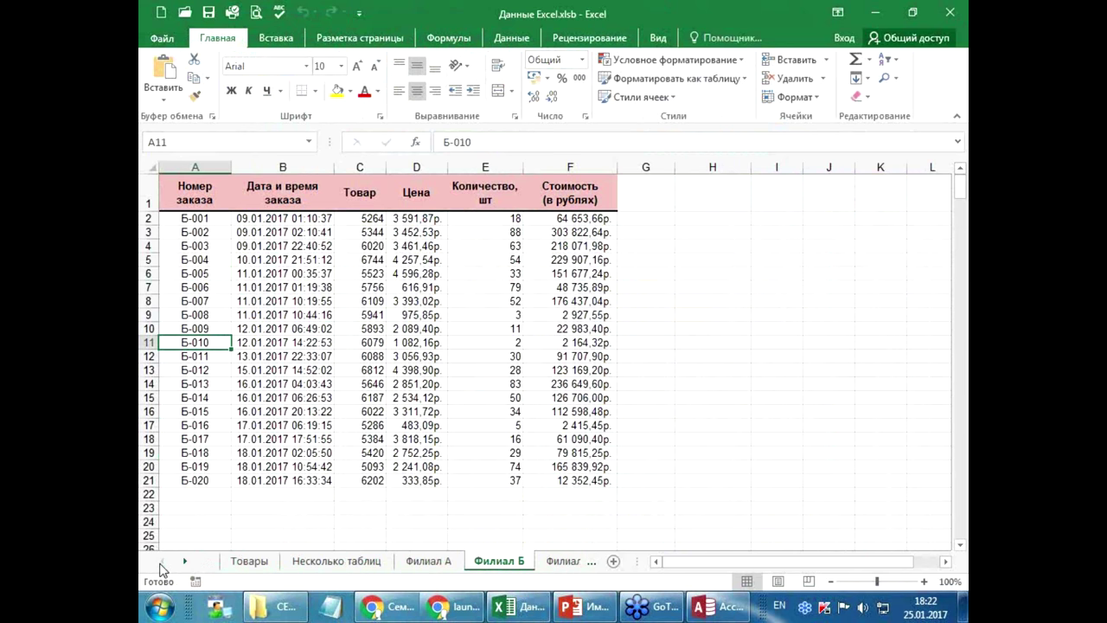
pyautogui.click(250, 562)
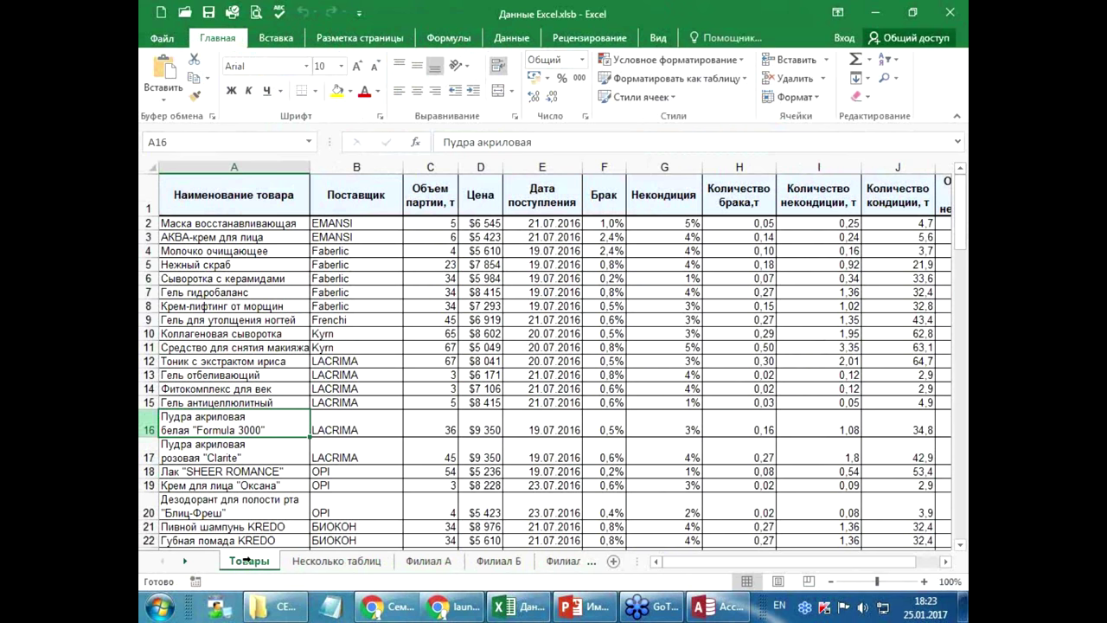
pyautogui.click(151, 200)
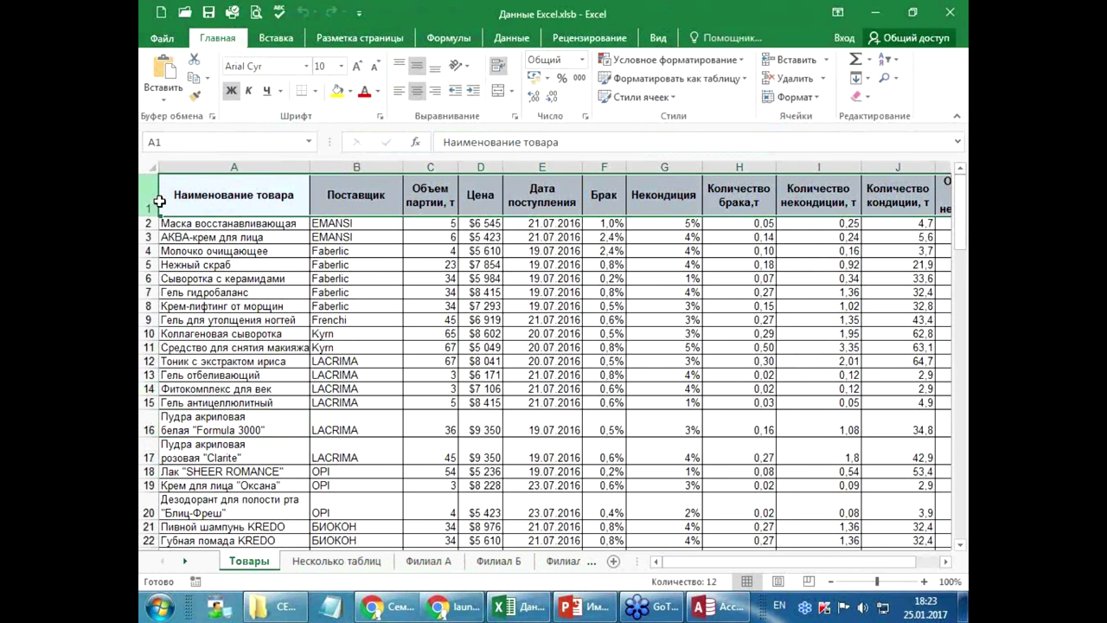
pyautogui.moveTo(152, 223); pyautogui.dragTo(152, 519)
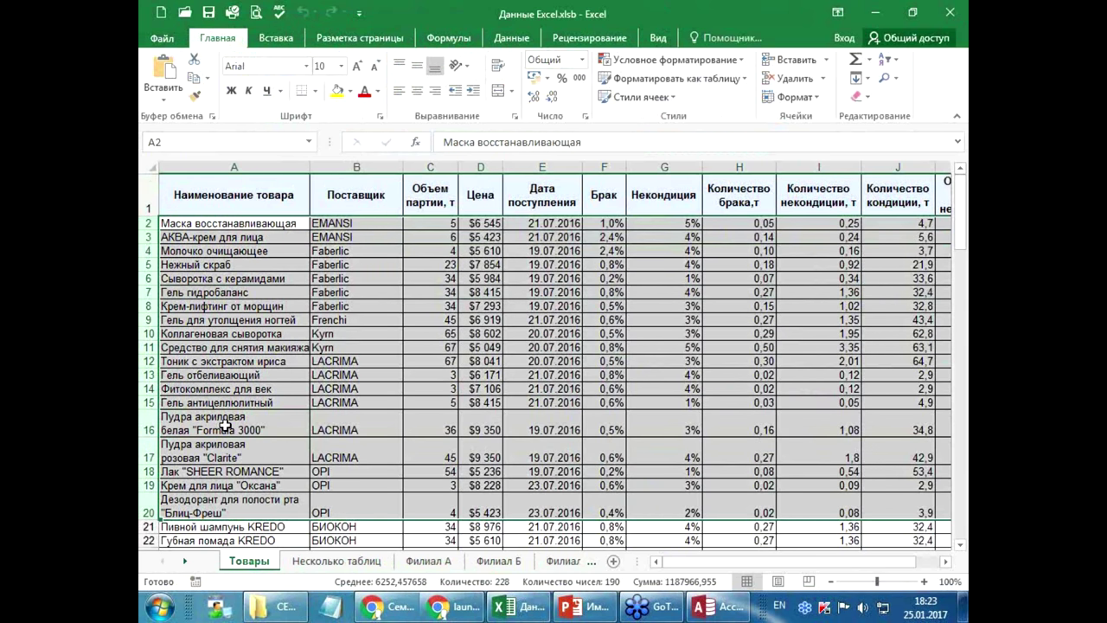
pyautogui.click(249, 389)
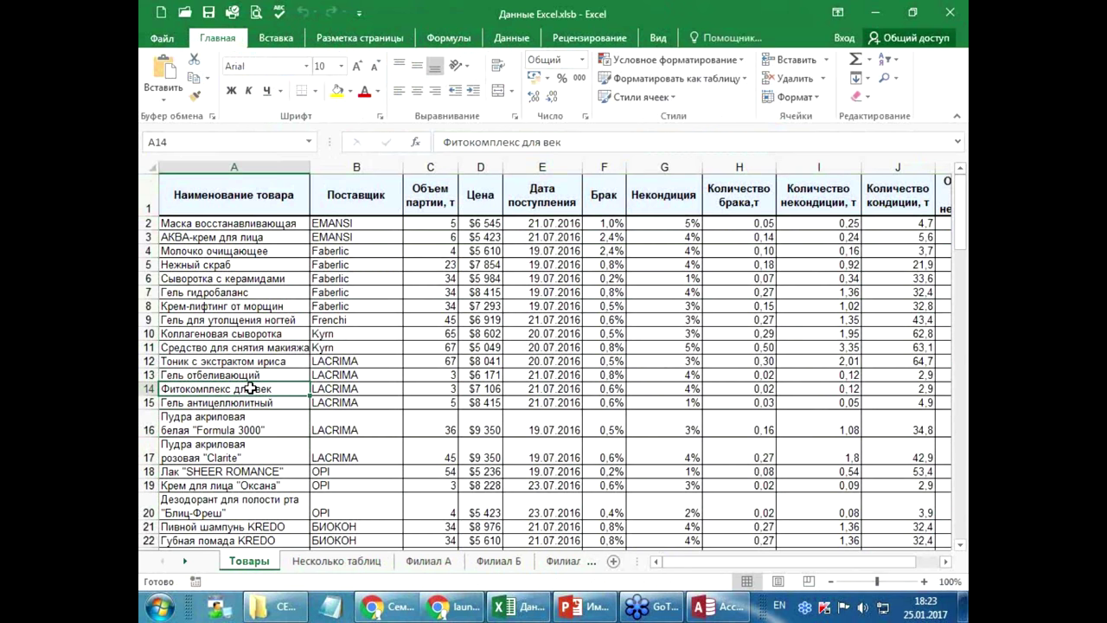
pyautogui.click(149, 194)
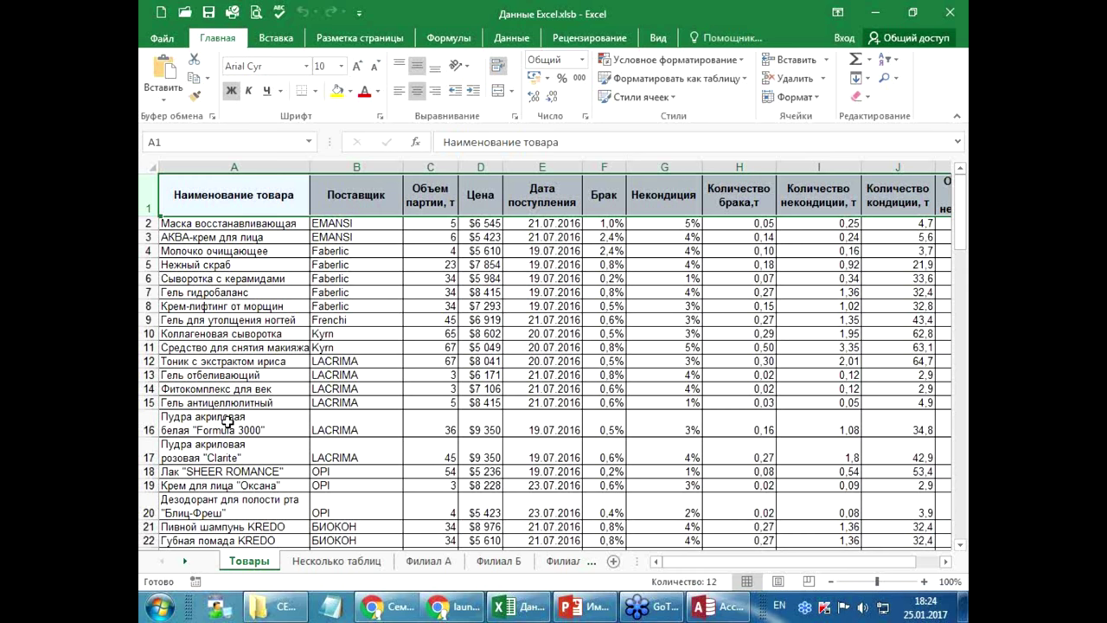
pyautogui.click(434, 201)
pyautogui.click(480, 199)
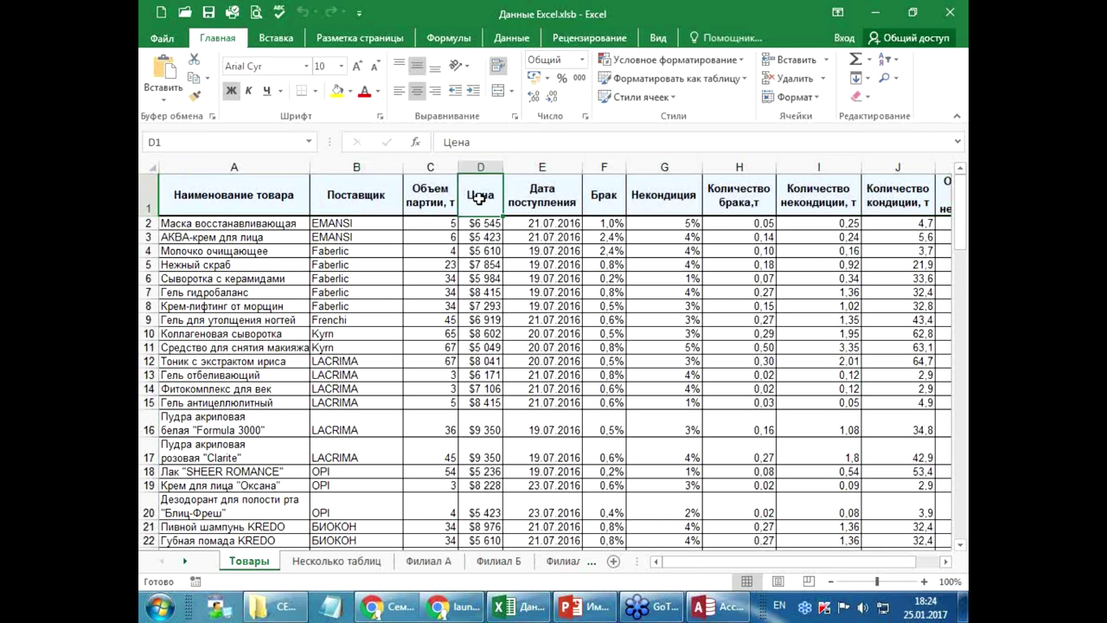
pyautogui.click(545, 197)
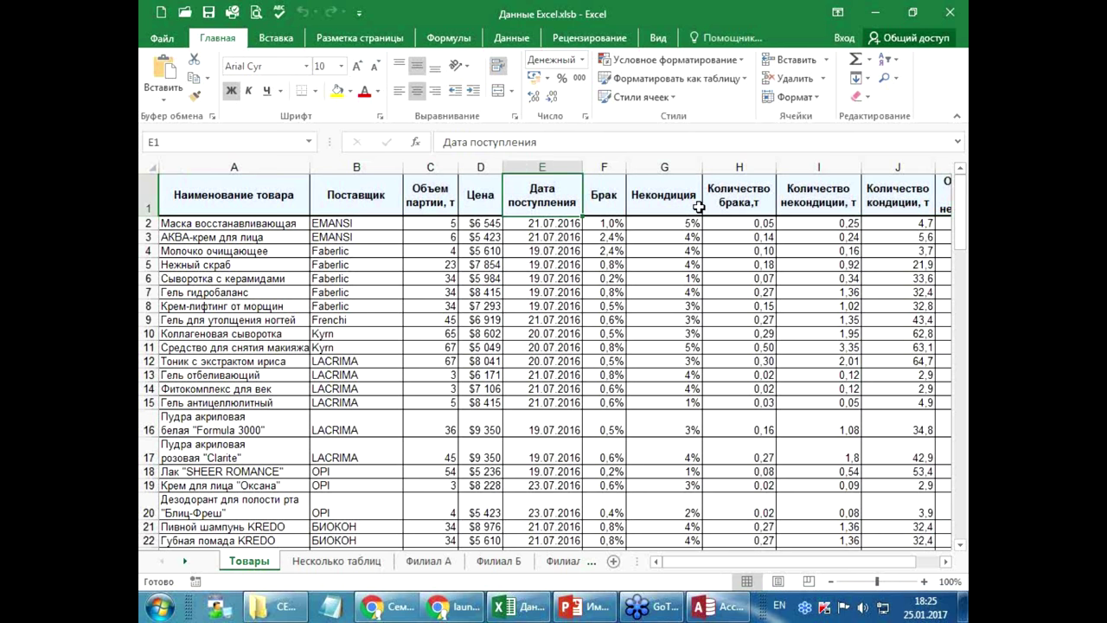
pyautogui.moveTo(216, 191); pyautogui.dragTo(951, 201)
pyautogui.click(606, 377)
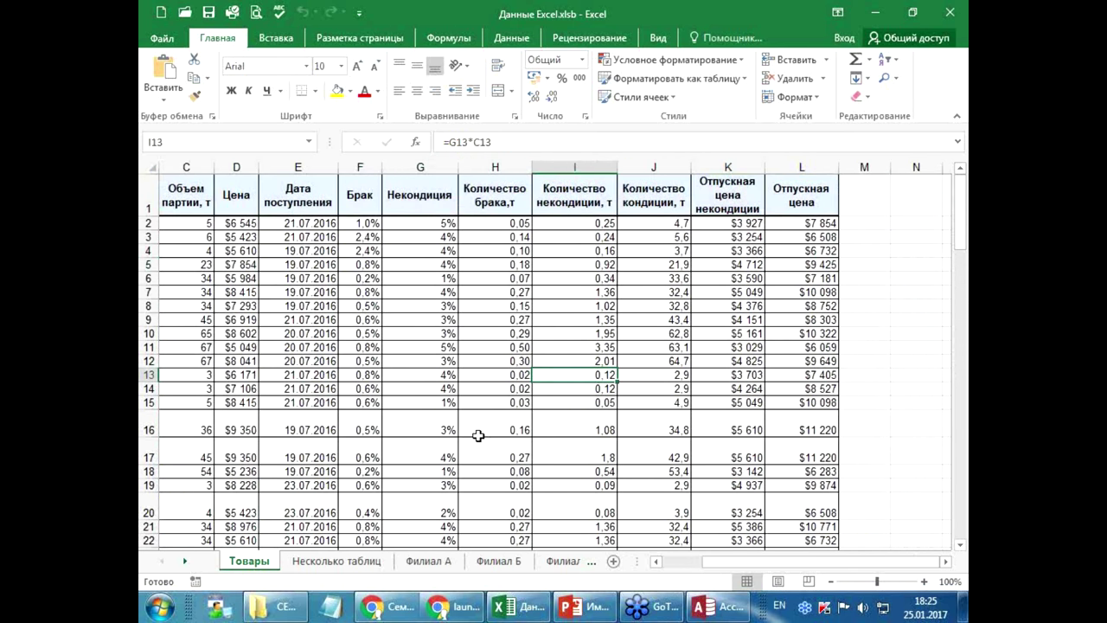
pyautogui.moveTo(712, 561)
pyautogui.mouseDown()
pyautogui.moveTo(660, 566)
pyautogui.moveTo(649, 554)
pyautogui.mouseUp()
pyautogui.click(256, 193)
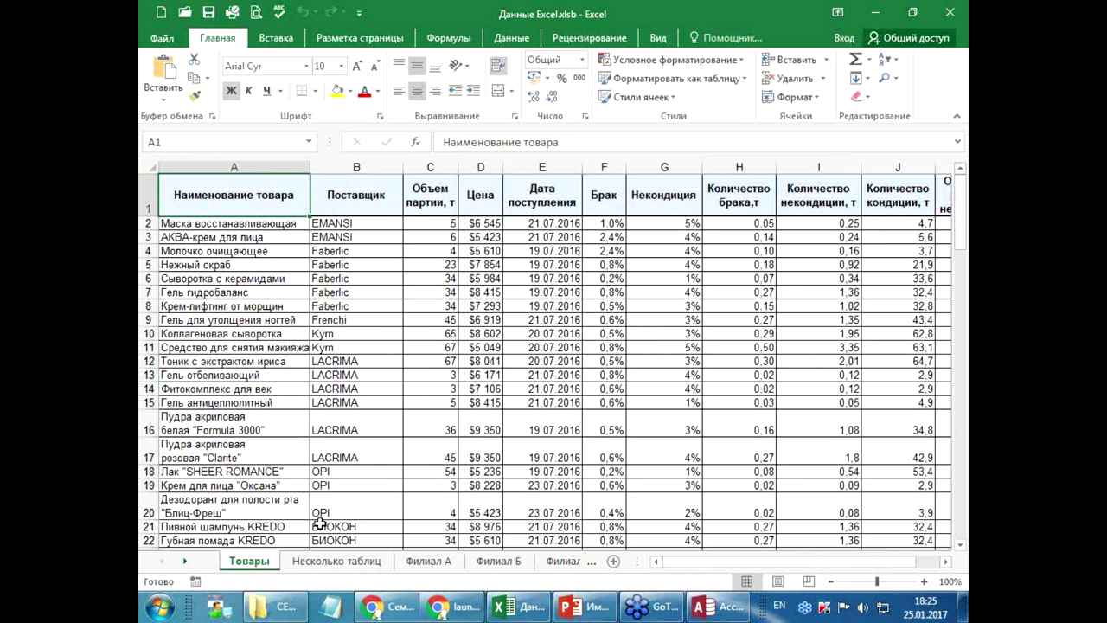
pyautogui.click(294, 279)
pyautogui.scroll(-10, 292, 288)
pyautogui.scroll(-4, 291, 285)
pyautogui.scroll(3, 291, 291)
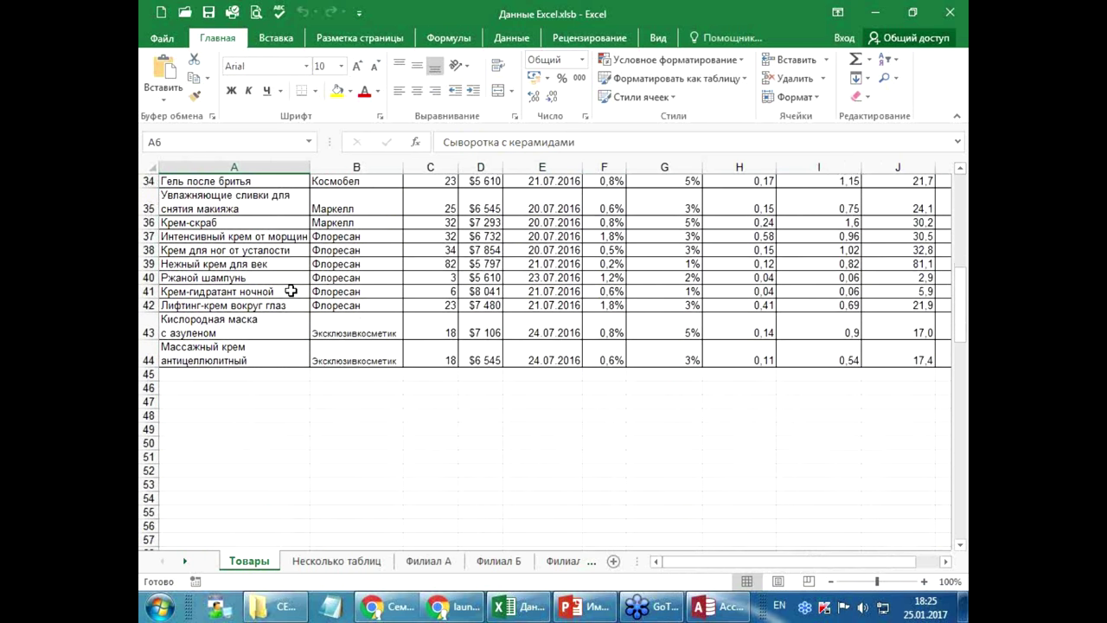
pyautogui.scroll(1, 291, 291)
pyautogui.click(199, 410)
pyautogui.scroll(1, 186, 419)
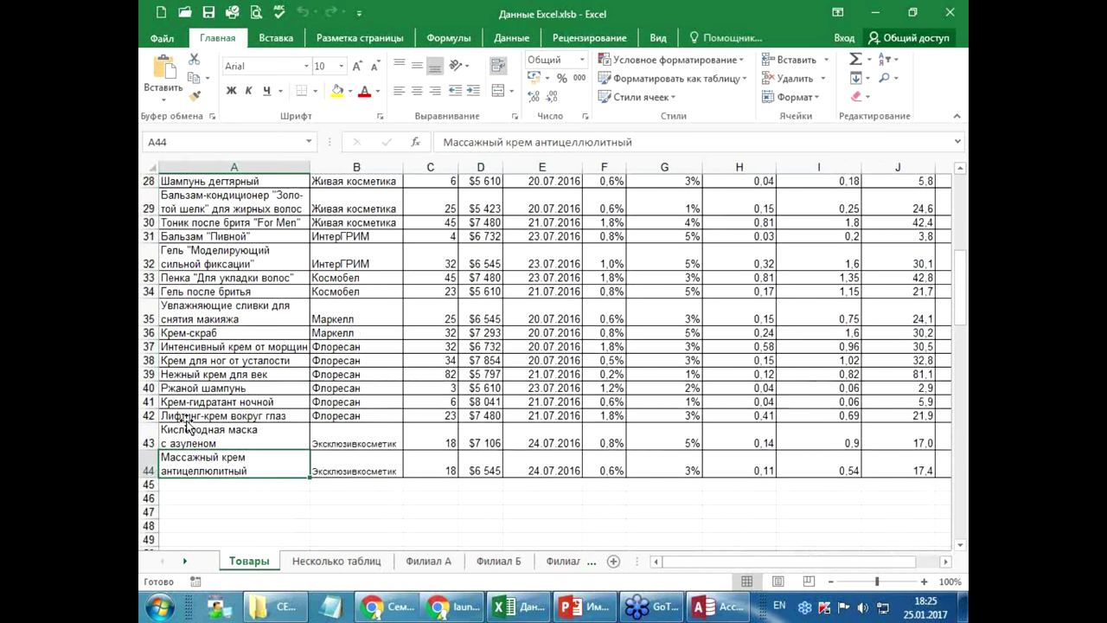
pyautogui.scroll(10, 186, 419)
pyautogui.click(273, 308)
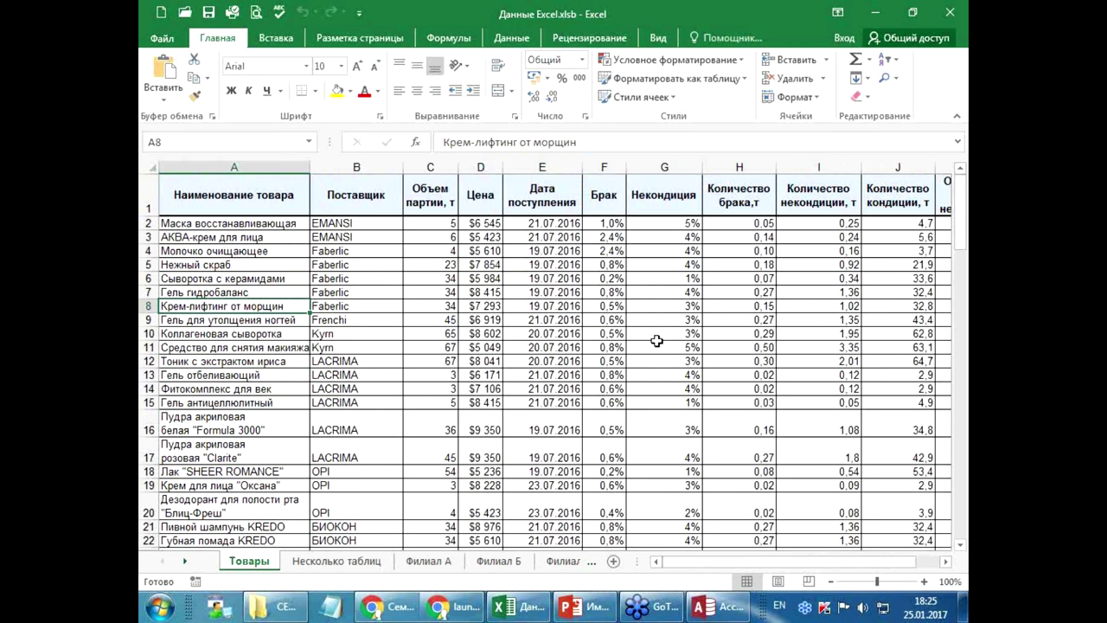
# - Close Данные Excel.xlsb with its changes saved and bring Access back to the front
pyautogui.click(949, 12)
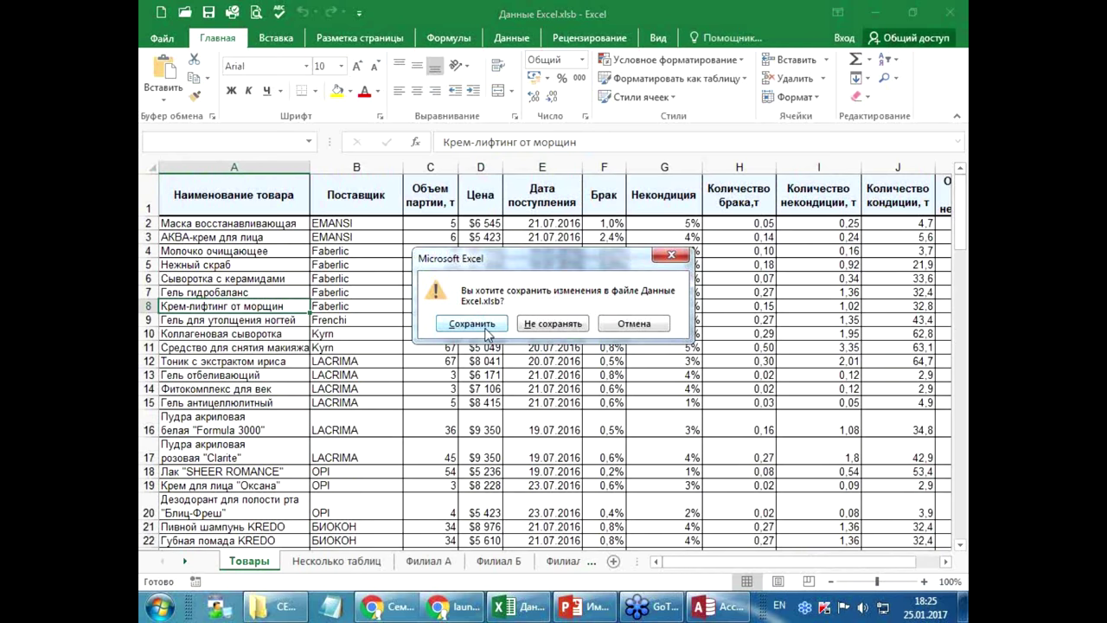
pyautogui.click(471, 323)
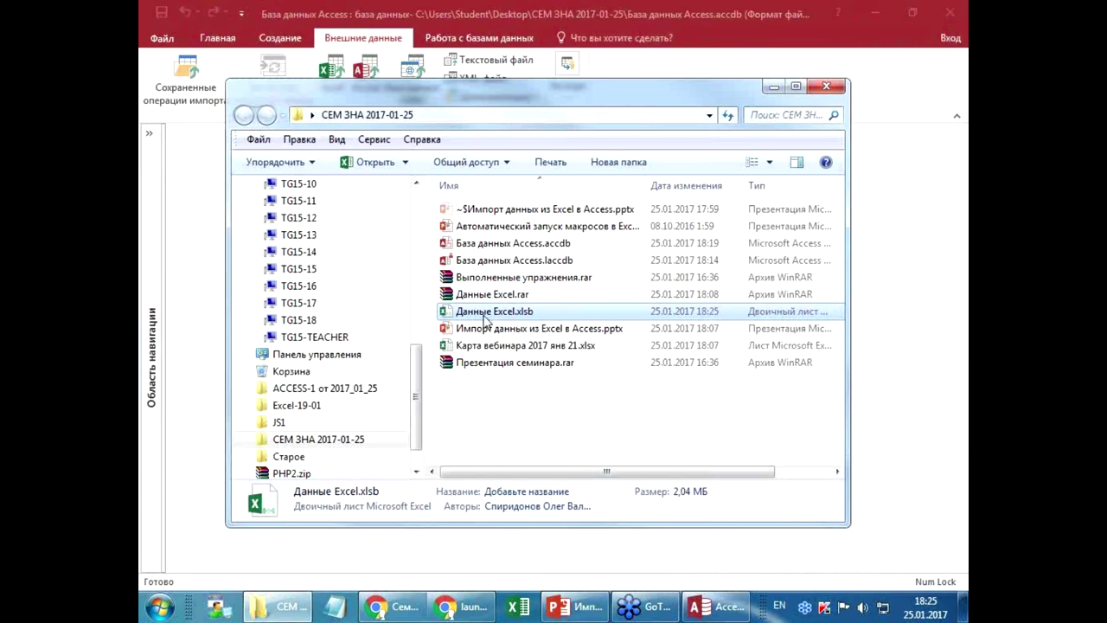
pyautogui.click(193, 264)
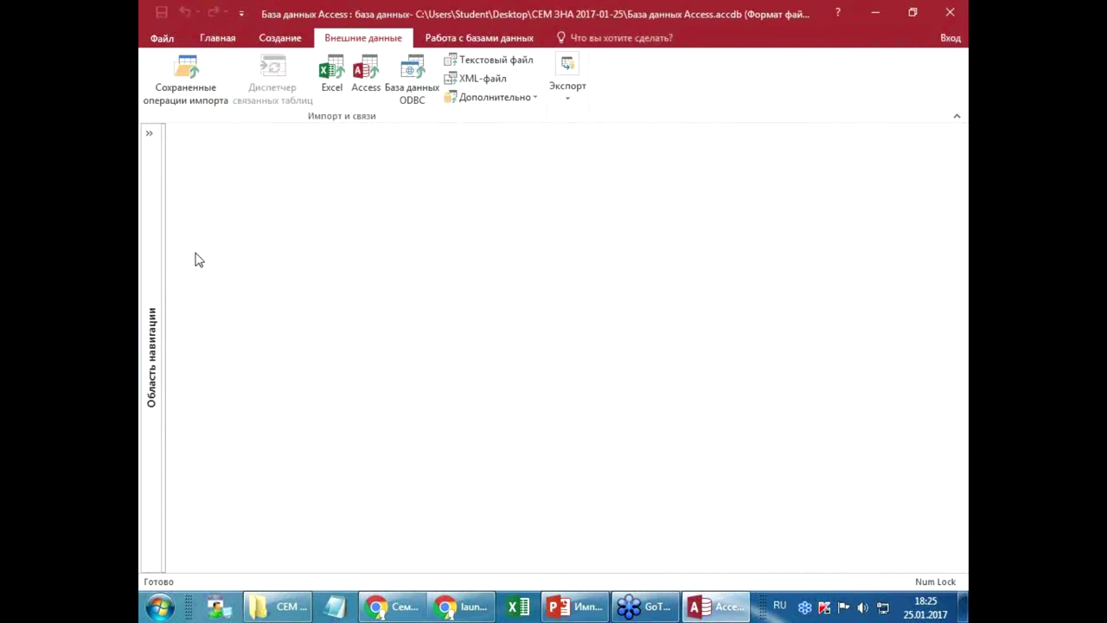
# - Import from Excel using Desktop\СЕМ ЗНА 2017-01-25\Данные Excel.xlsb as the source, into a new table
pyautogui.click(332, 74)
pyautogui.click(801, 196)
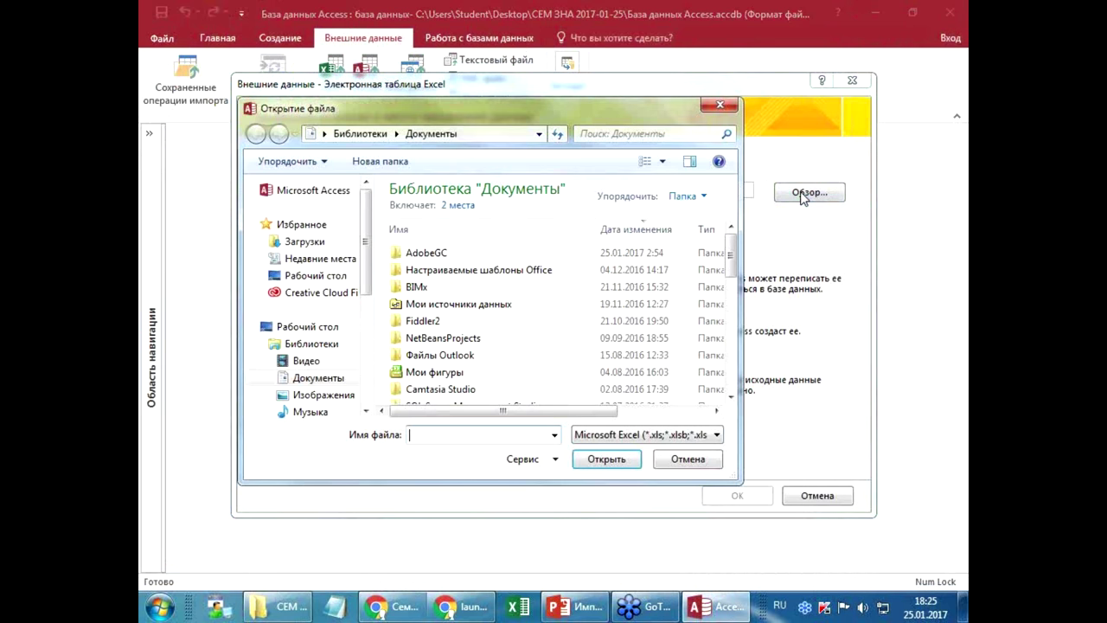
pyautogui.scroll(-1, 367, 294)
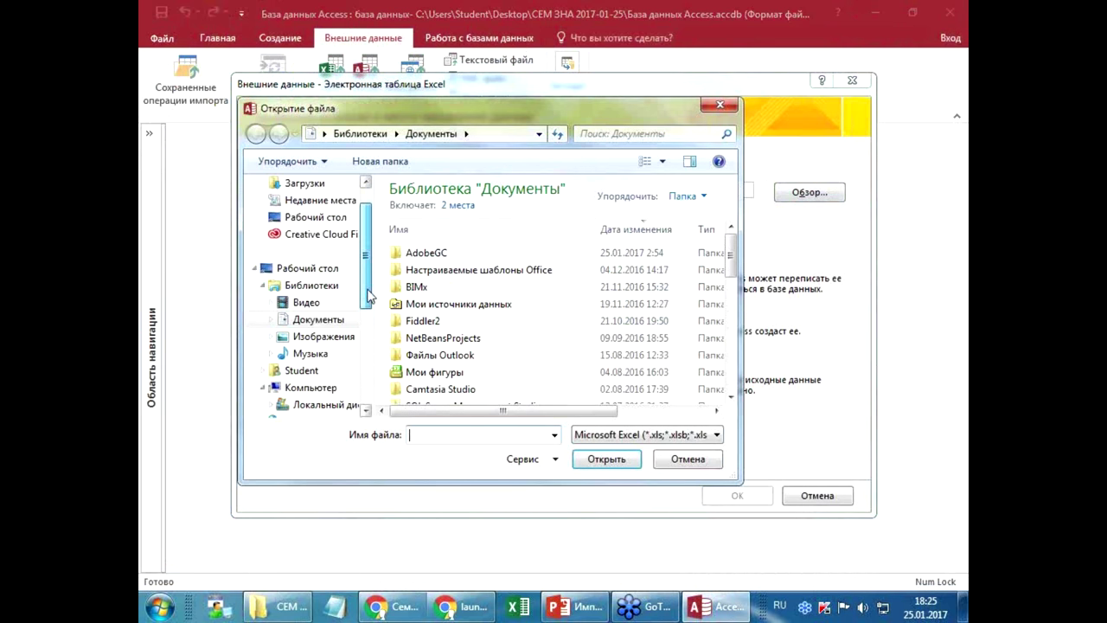
pyautogui.moveTo(367, 294); pyautogui.dragTo(372, 312)
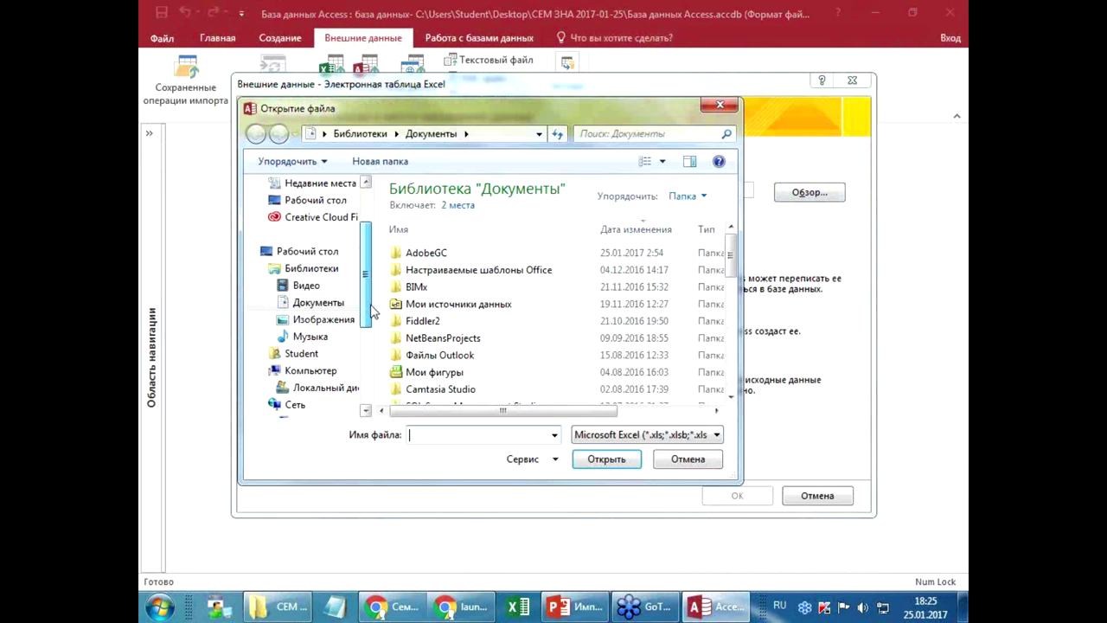
pyautogui.click(333, 251)
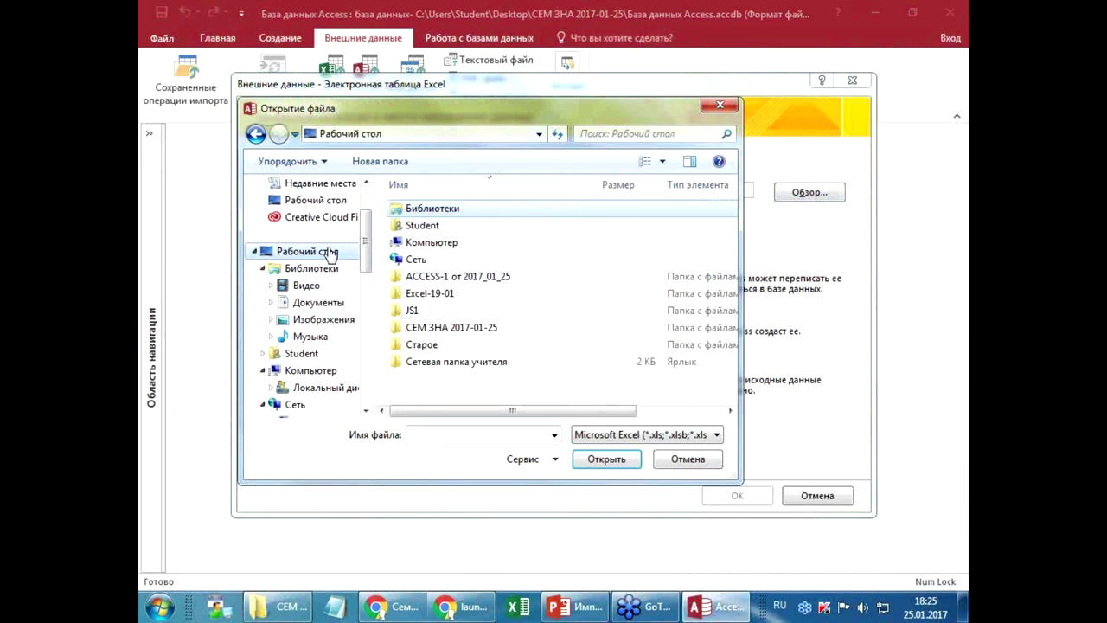
pyautogui.doubleClick(442, 328)
pyautogui.click(435, 210)
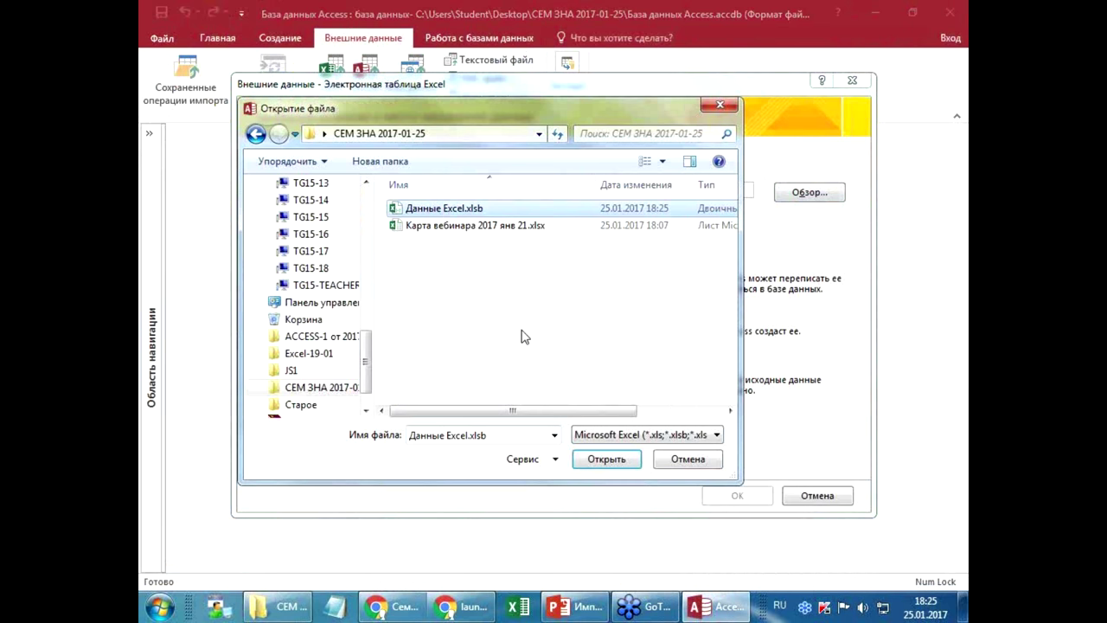
pyautogui.click(604, 459)
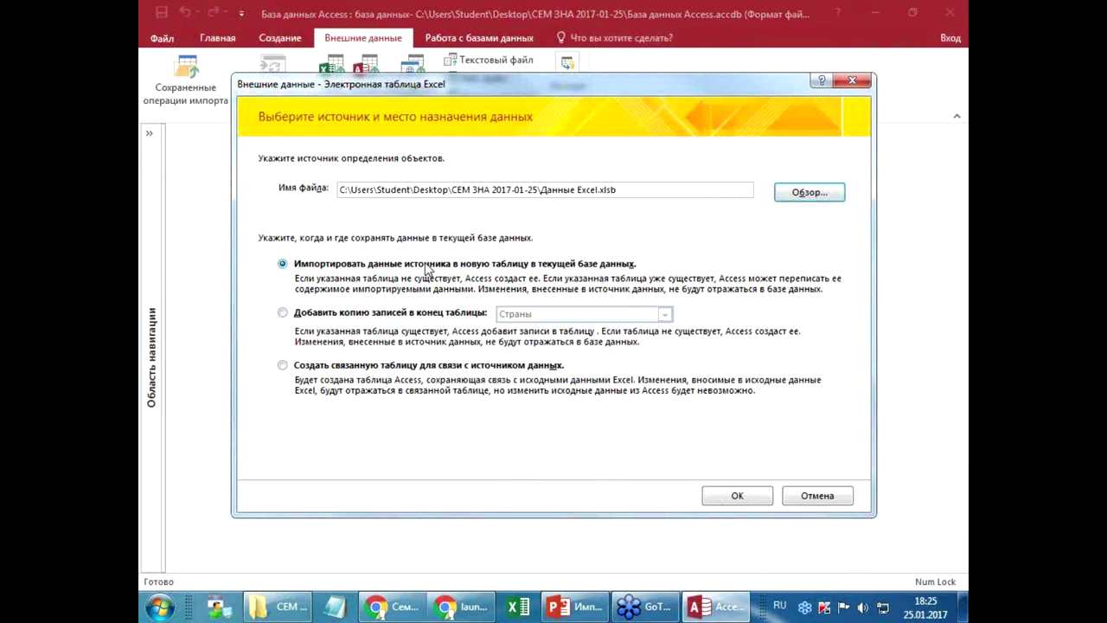
pyautogui.click(727, 495)
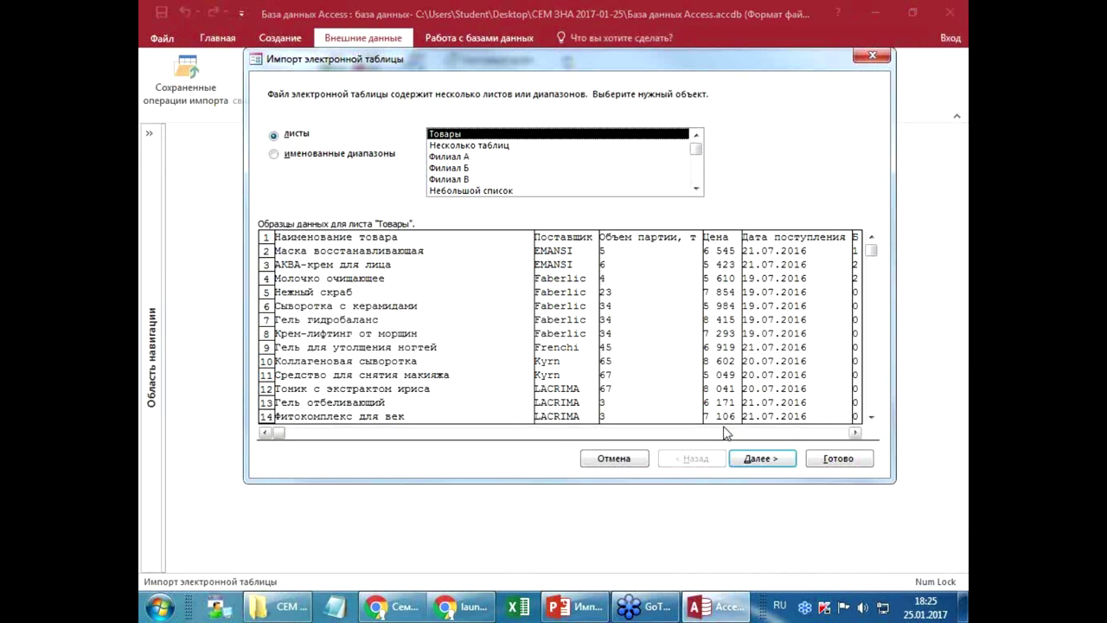
# - Preview the Несколько таблиц, Филиал А, Филиал В and Филиал Б sheets in the import wizard
pyautogui.click(696, 190)
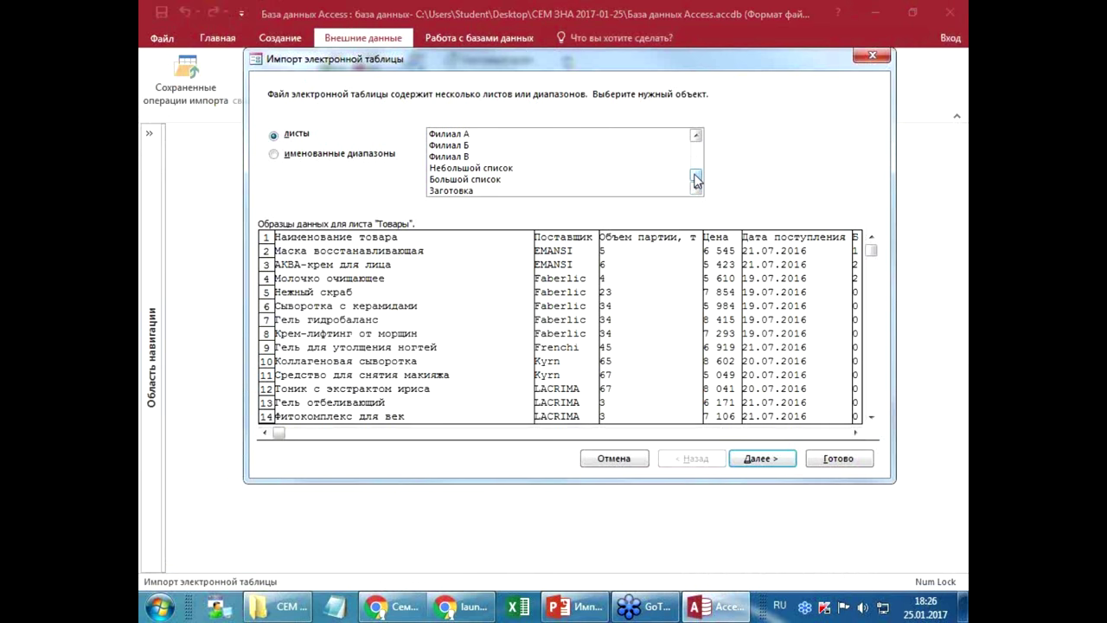
pyautogui.moveTo(697, 178); pyautogui.dragTo(696, 152)
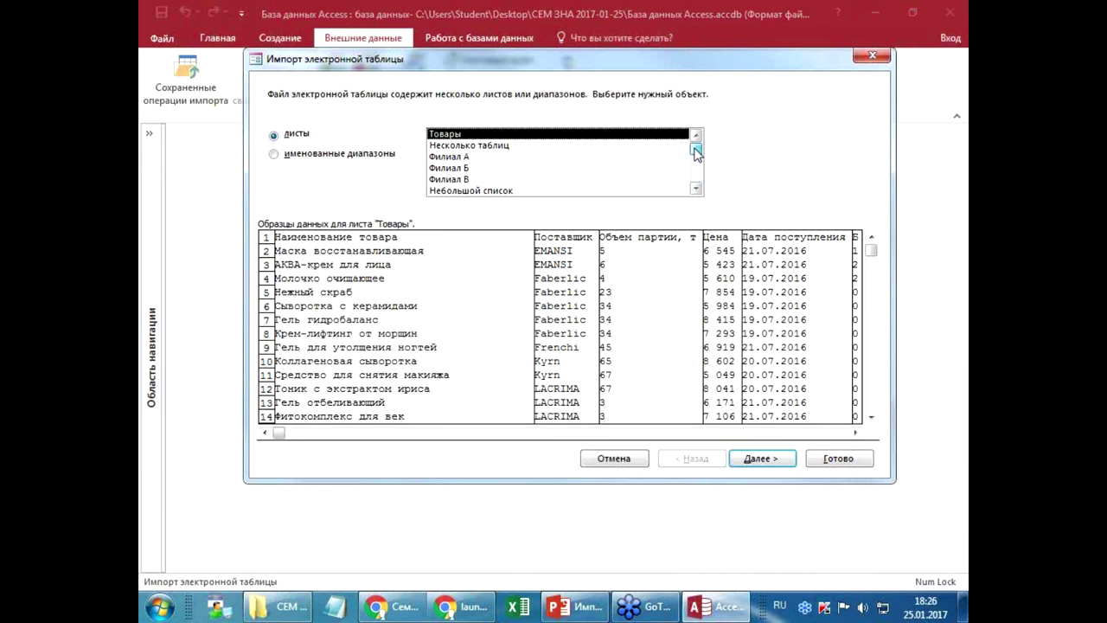
pyautogui.click(474, 146)
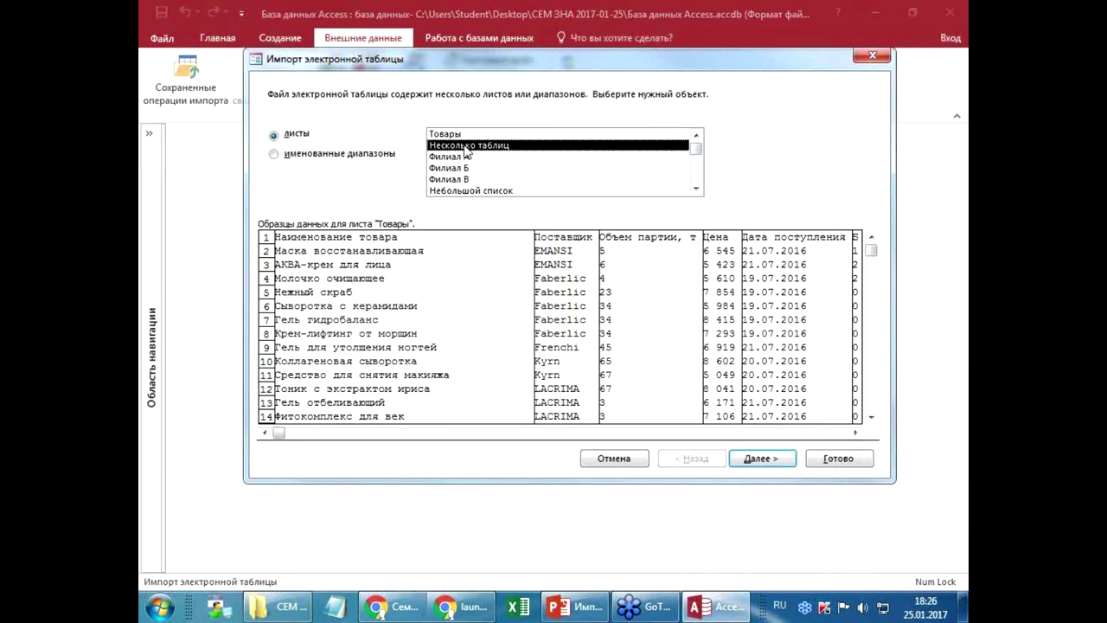
pyautogui.click(447, 157)
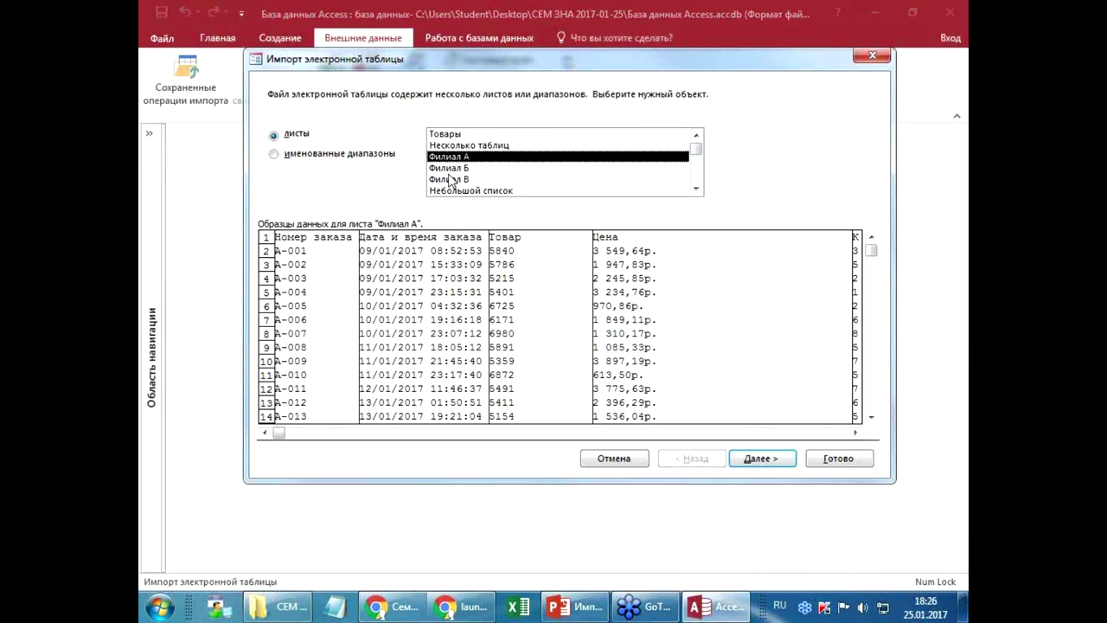
pyautogui.click(451, 179)
pyautogui.click(484, 168)
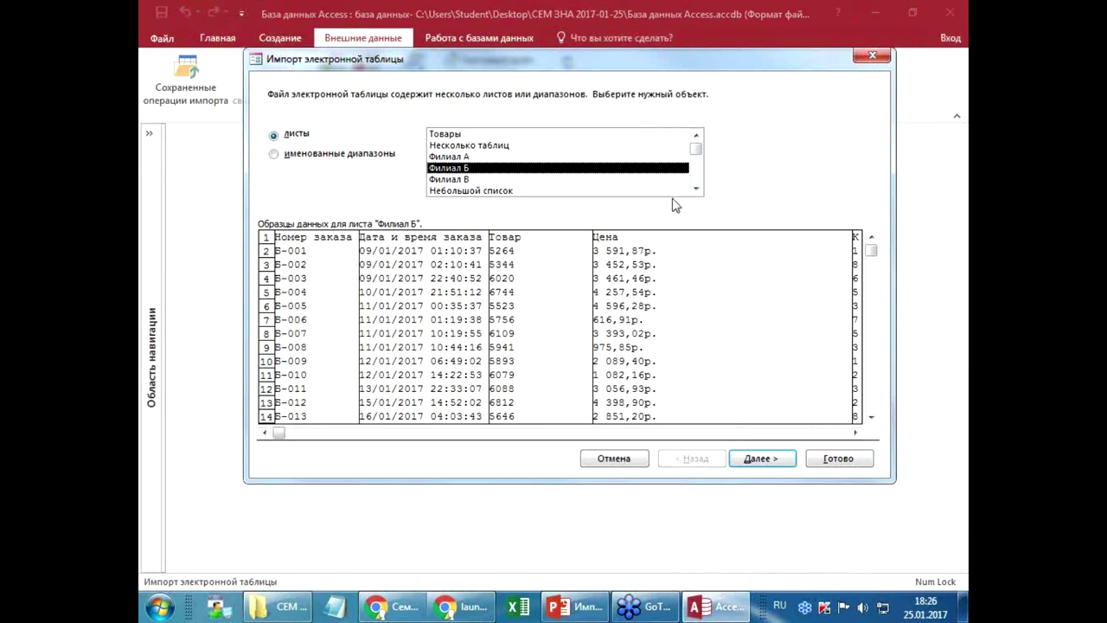
# - Step back through the sheet previews and select the Товары sheet for import
pyautogui.scroll(-2, 870, 299)
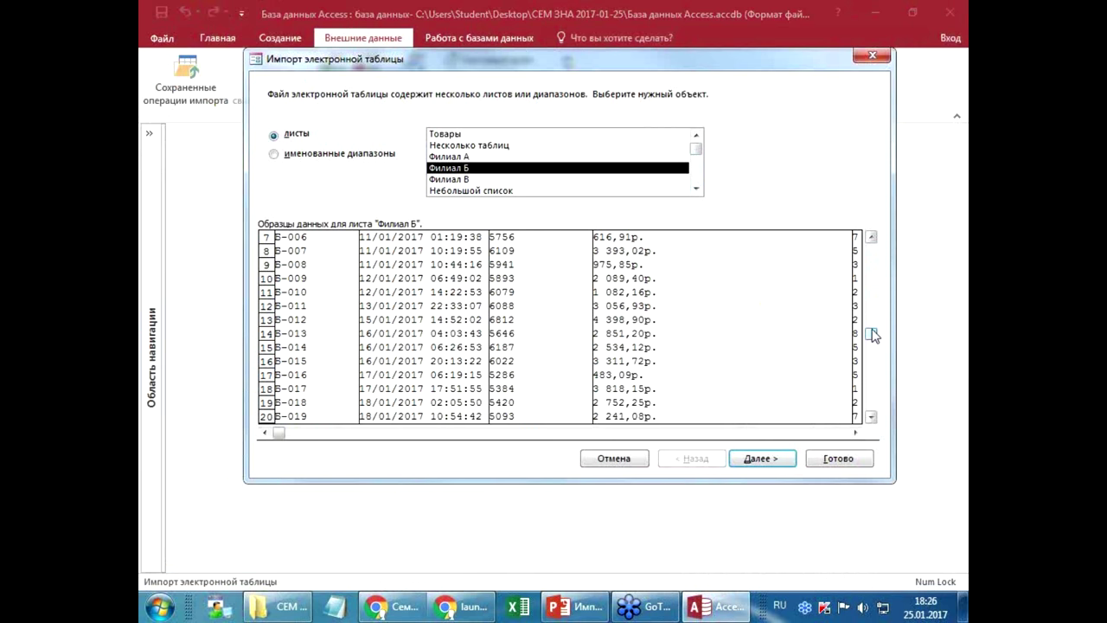
pyautogui.scroll(2, 871, 222)
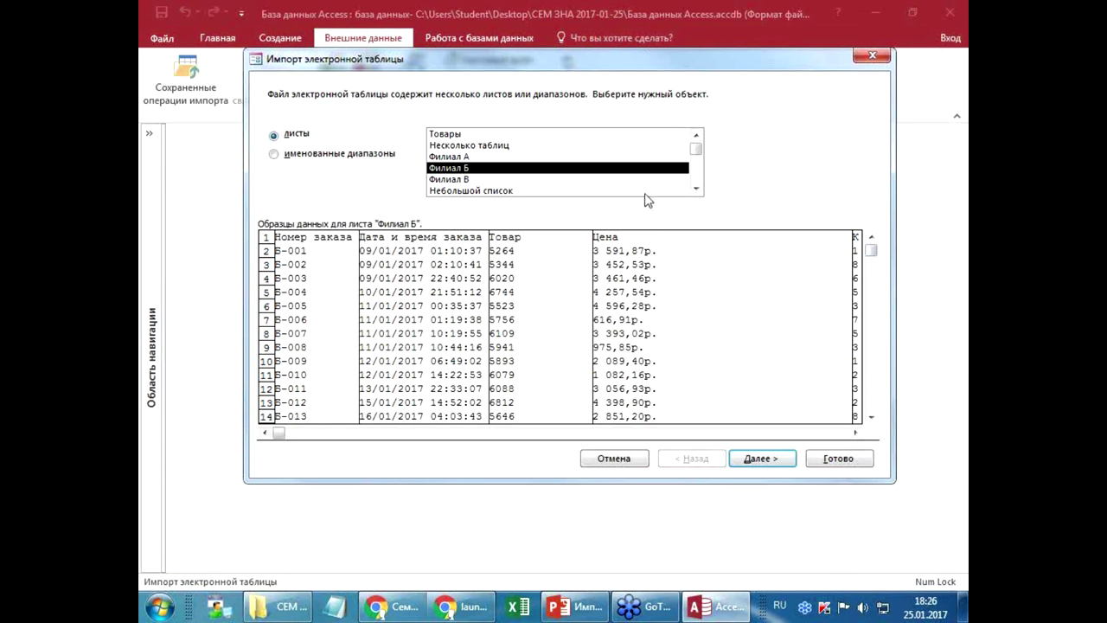
pyautogui.click(485, 180)
pyautogui.click(476, 170)
pyautogui.click(476, 158)
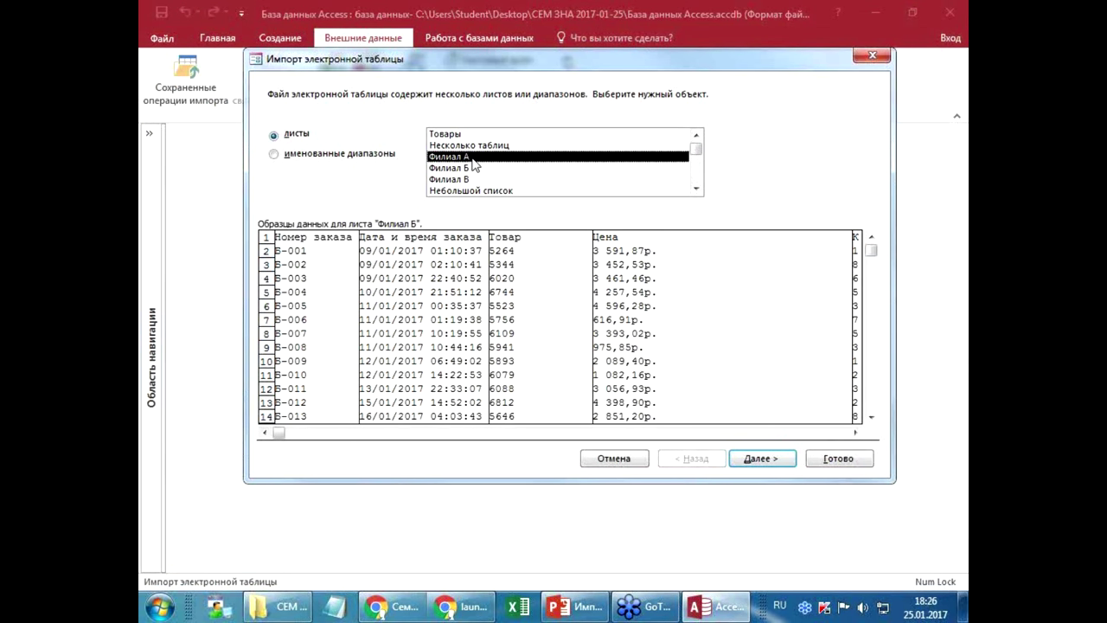
pyautogui.click(545, 145)
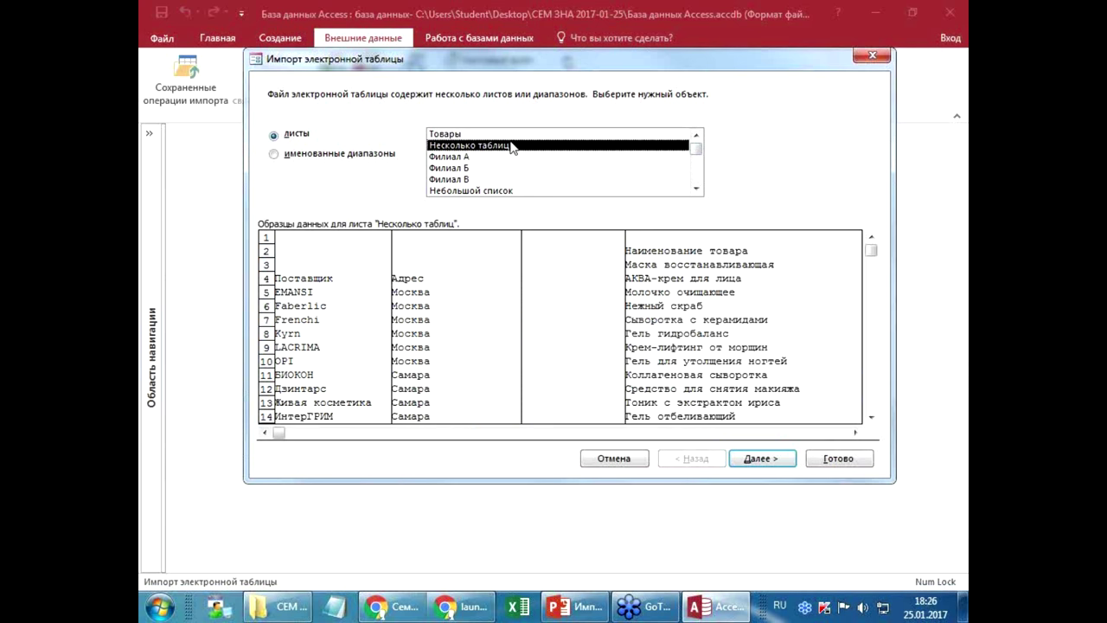
pyautogui.click(463, 135)
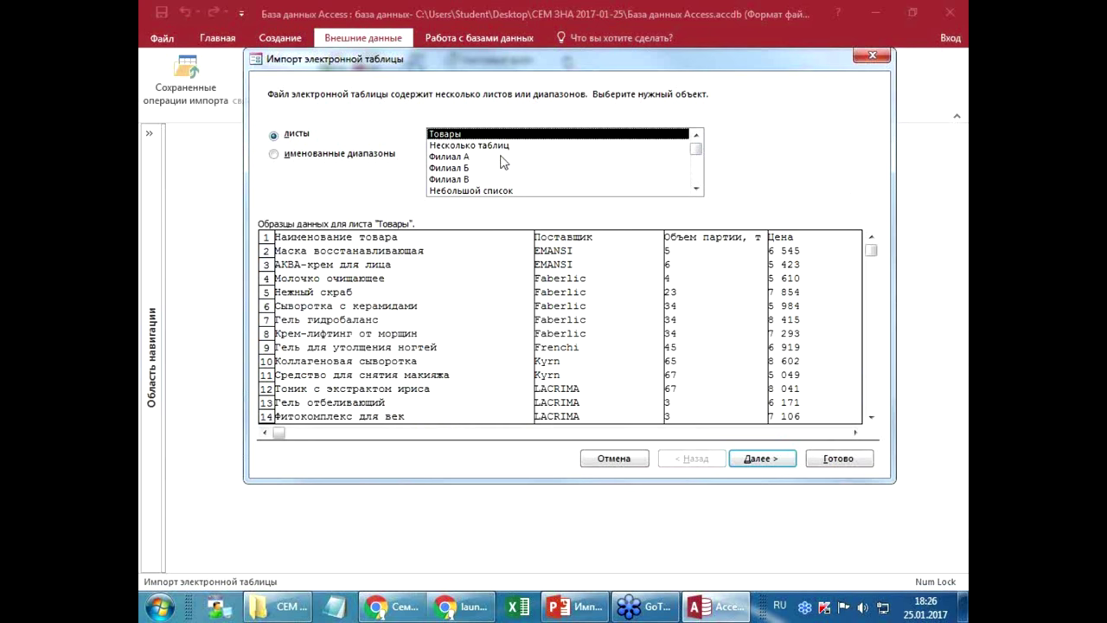
# - Keep 'First Row Contains Column Headings' checked for Товары and advance to field options
pyautogui.click(763, 460)
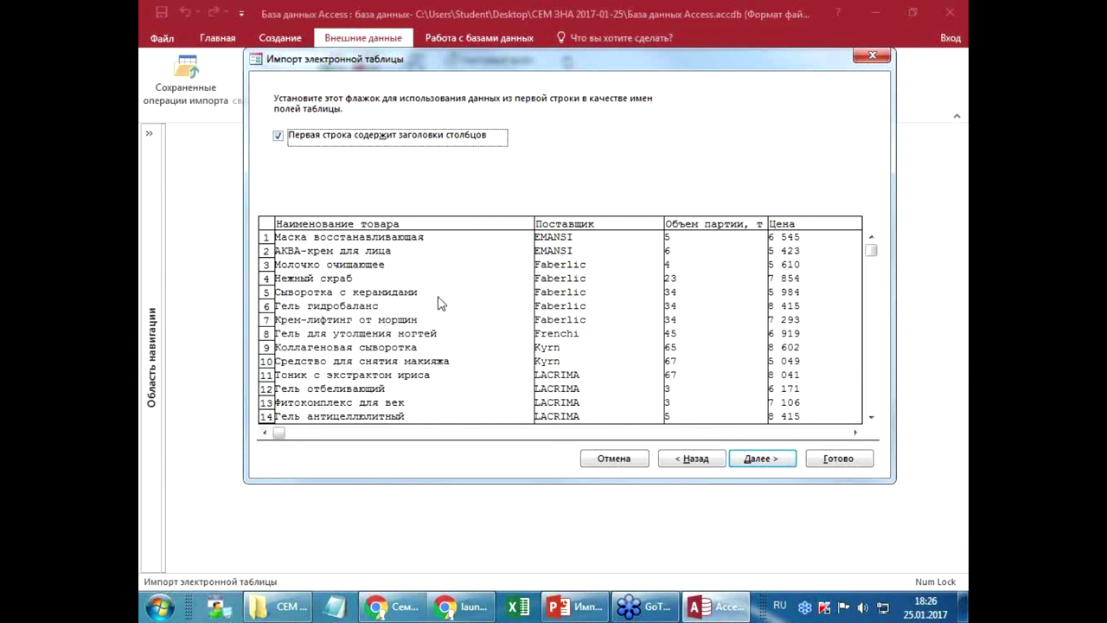
pyautogui.click(278, 136)
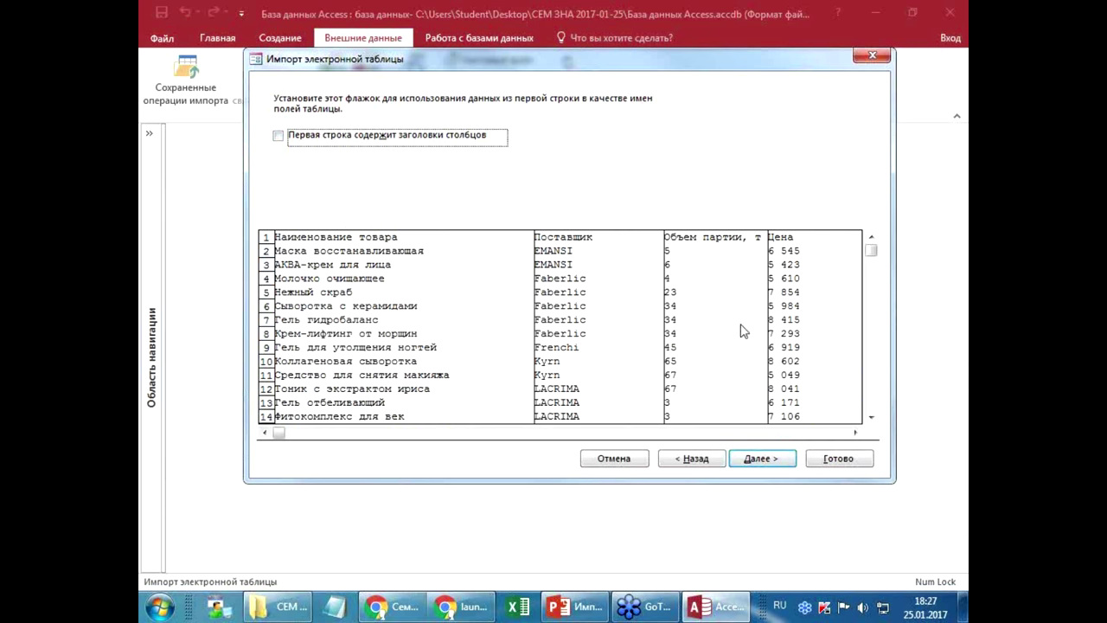
pyautogui.click(296, 142)
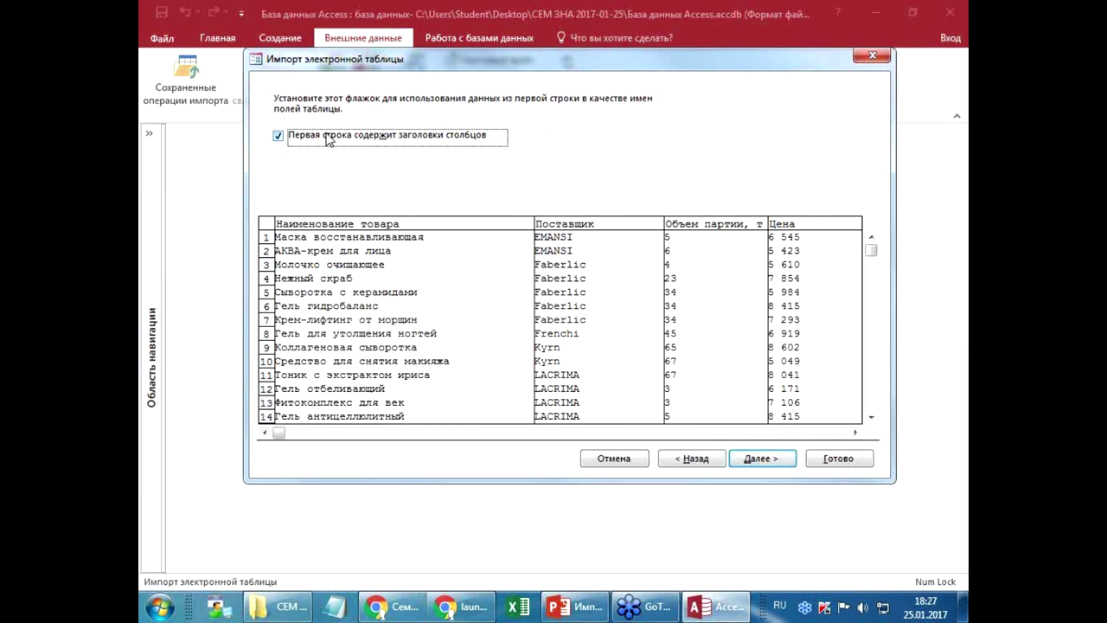
pyautogui.click(769, 463)
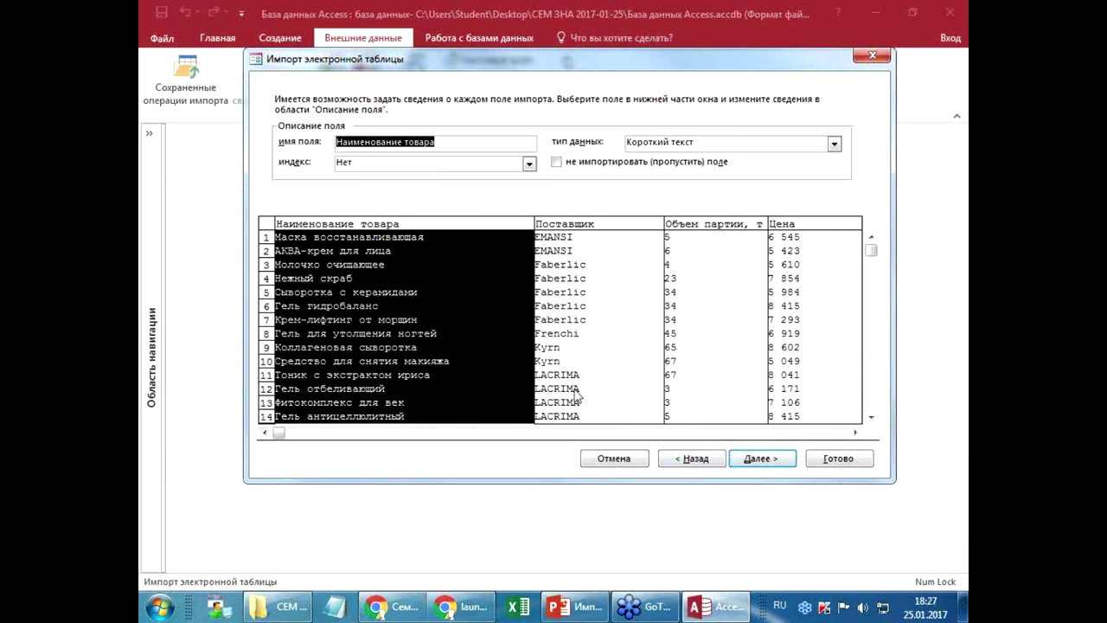
# - Inspect the Поставщик, Объем партии, т and Наименование товара field settings
pyautogui.click(573, 223)
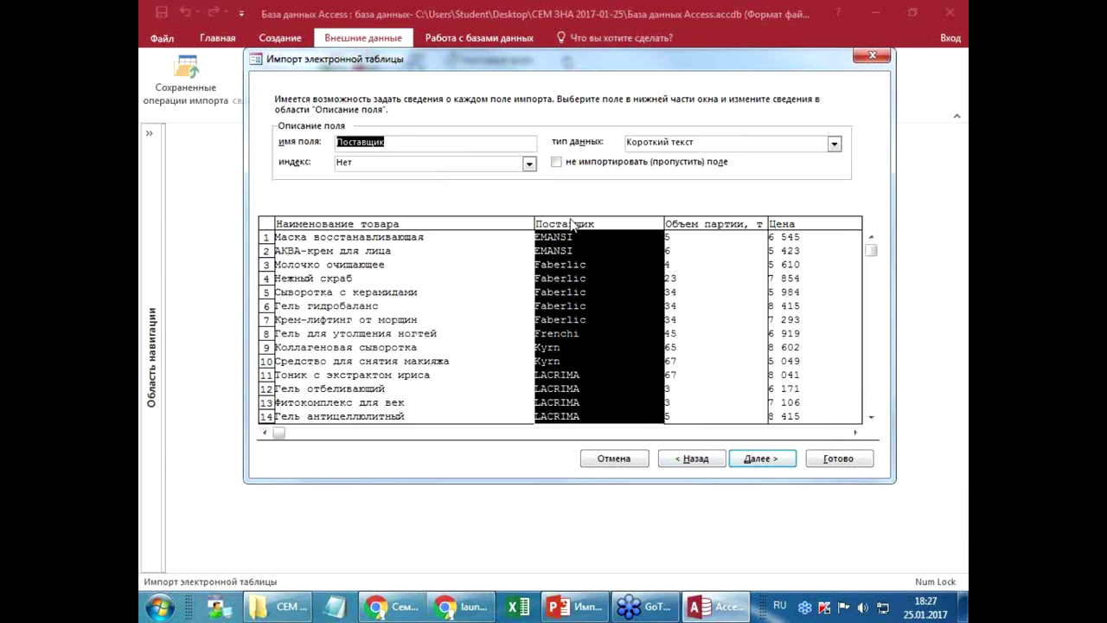
pyautogui.click(715, 223)
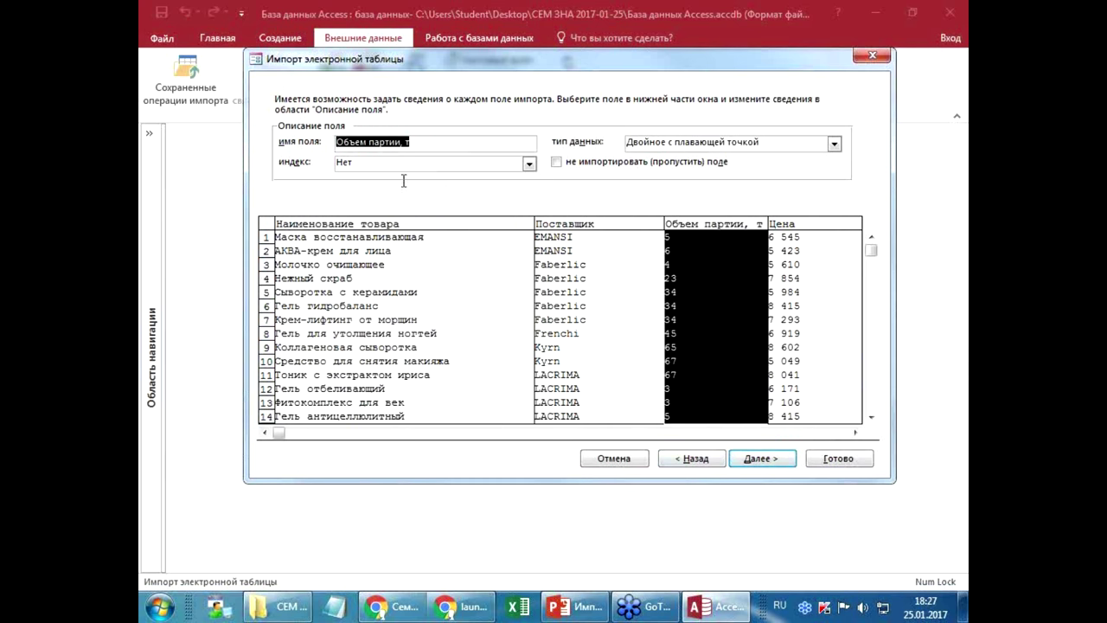
pyautogui.click(372, 145)
pyautogui.click(373, 227)
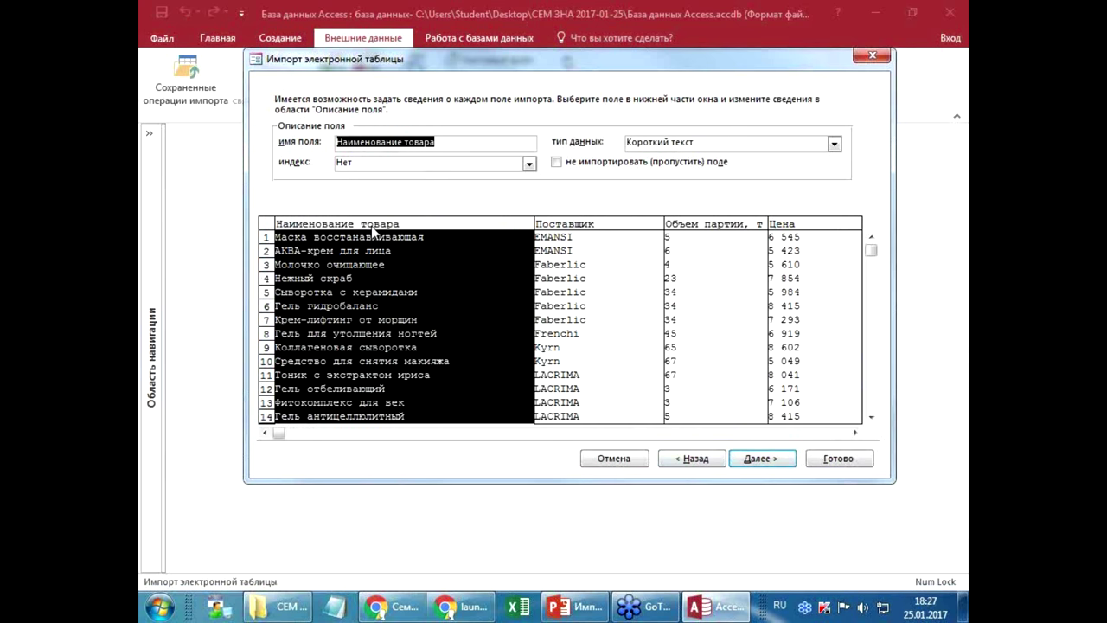
pyautogui.click(699, 226)
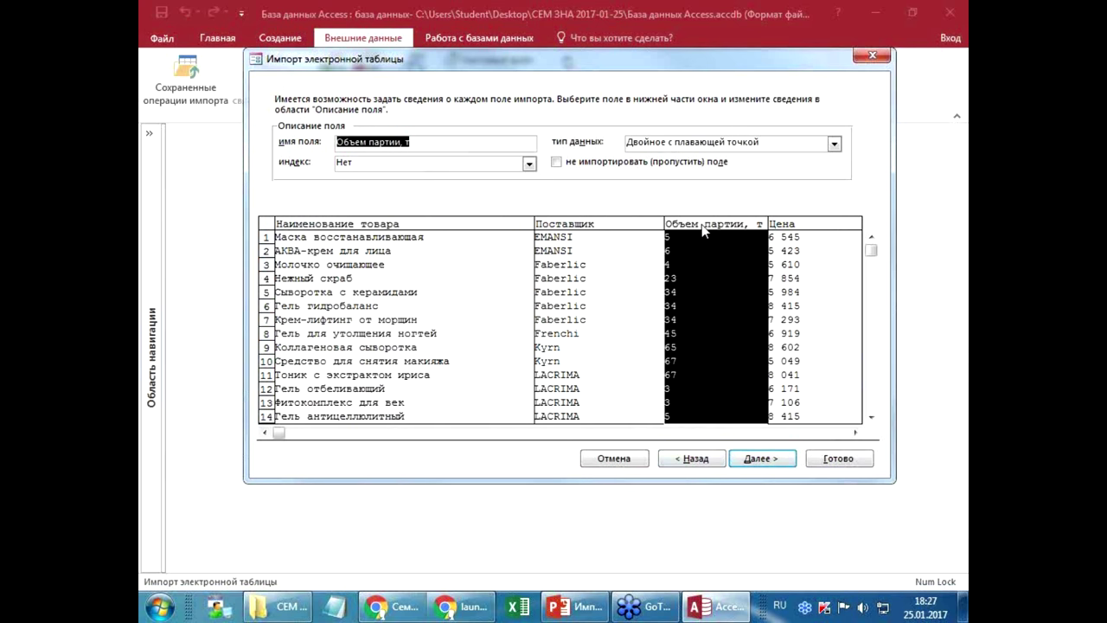
# - Rename the field 'Объем партии, т' to 'Объем_партии_т'
pyautogui.click(403, 143)
pyautogui.press('BackSpace')
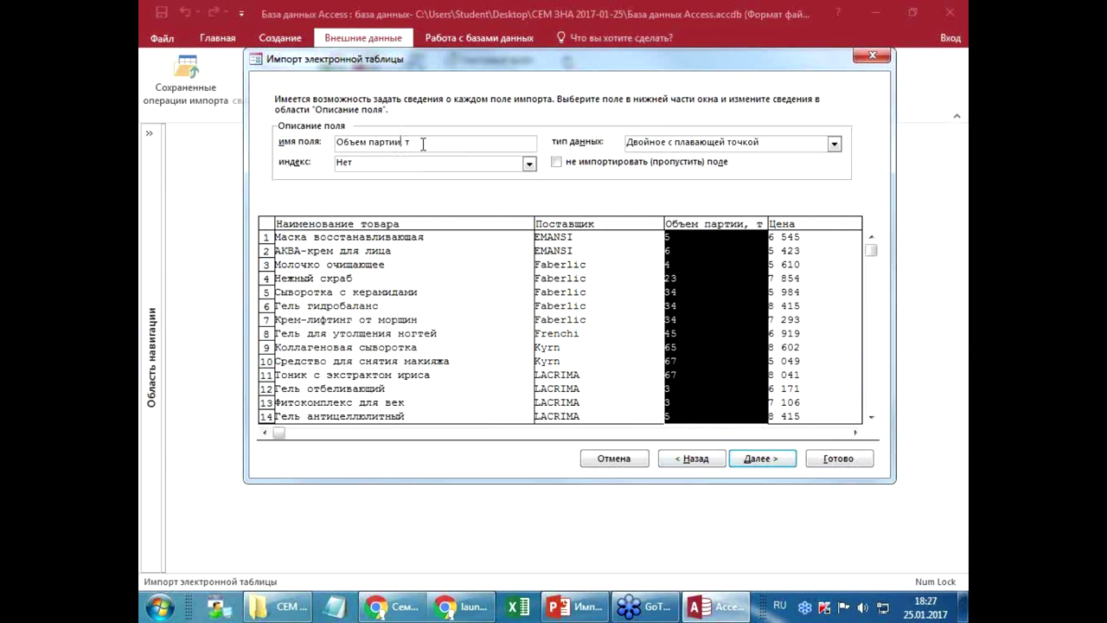
pyautogui.press('BackSpace')
pyautogui.press('BackSpace')
pyautogui.press('BackSpace')
pyautogui.hotkey('ctrl', 'Left')
pyautogui.press('BackSpace')
pyautogui.write('_')
pyautogui.hotkey('ctrl', 'Right')
pyautogui.press('BackSpace')
pyautogui.write('_')
pyautogui.click(835, 144)
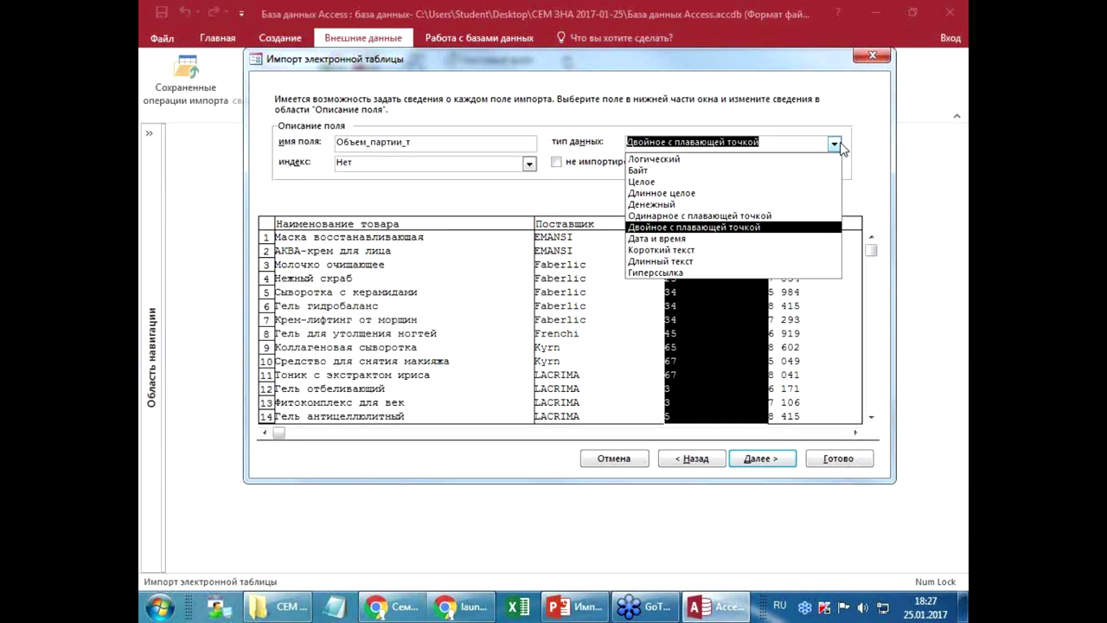
pyautogui.click(835, 144)
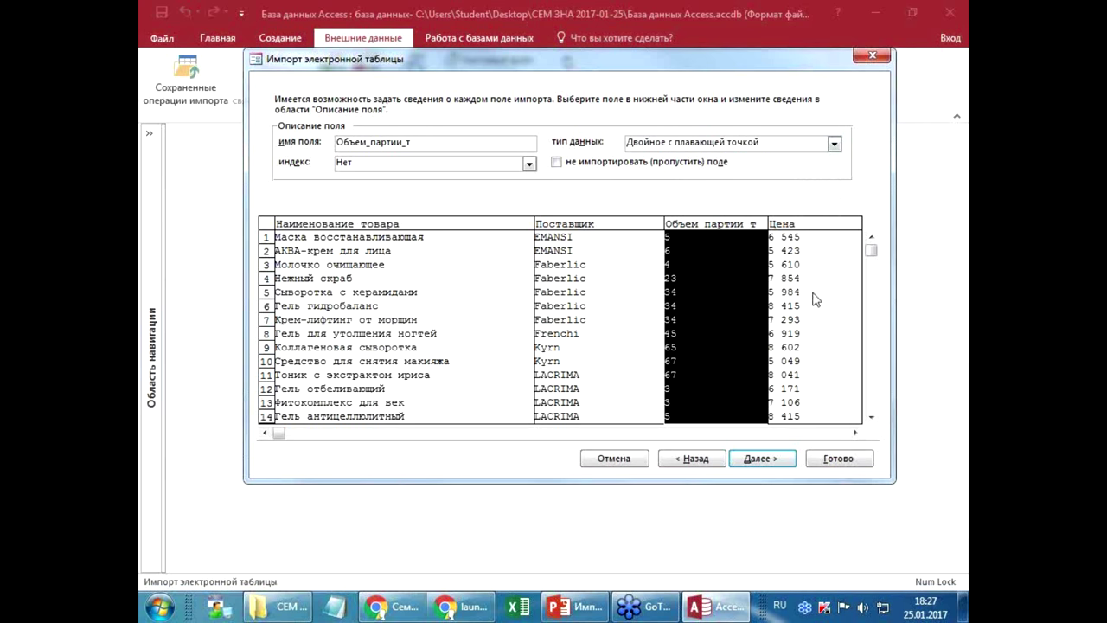
pyautogui.click(871, 417)
pyautogui.click(871, 417)
pyautogui.click(871, 417)
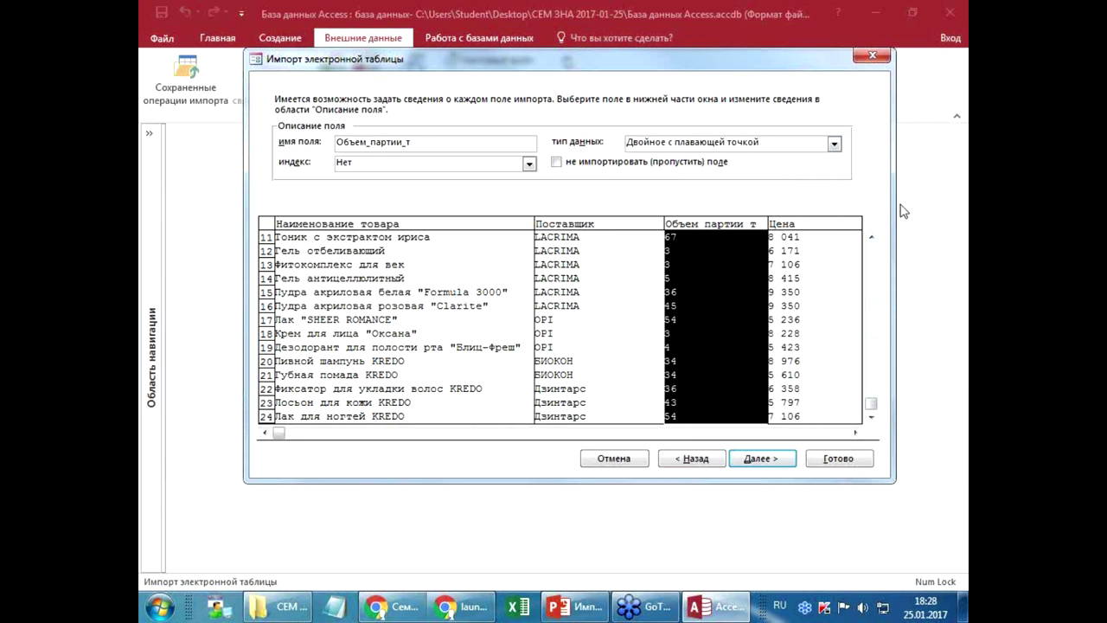
pyautogui.click(875, 265)
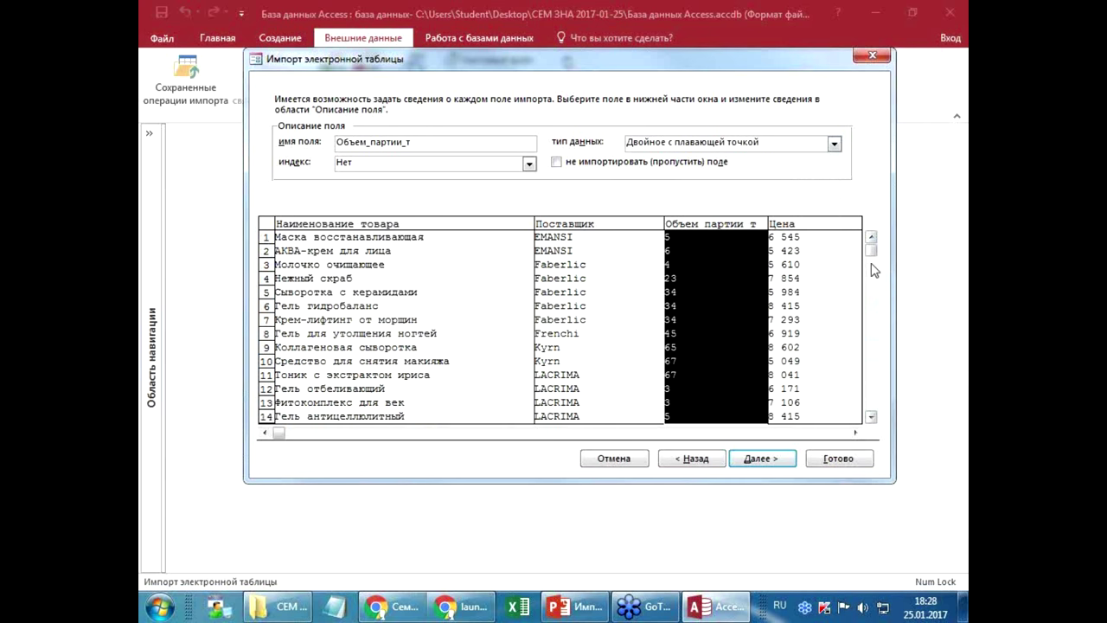
pyautogui.click(610, 330)
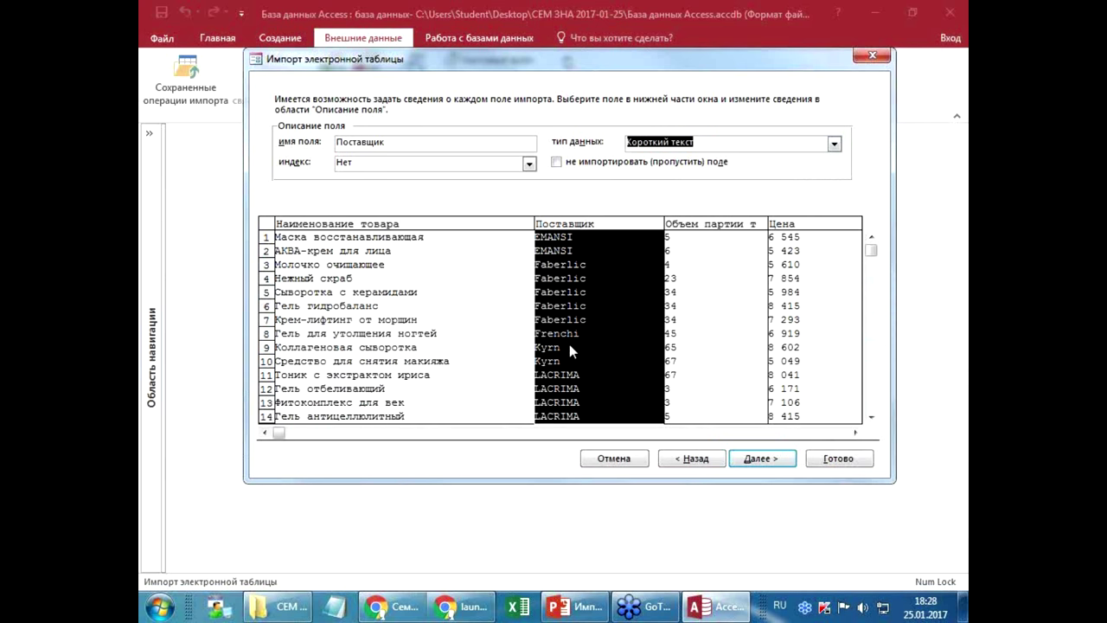
pyautogui.click(719, 294)
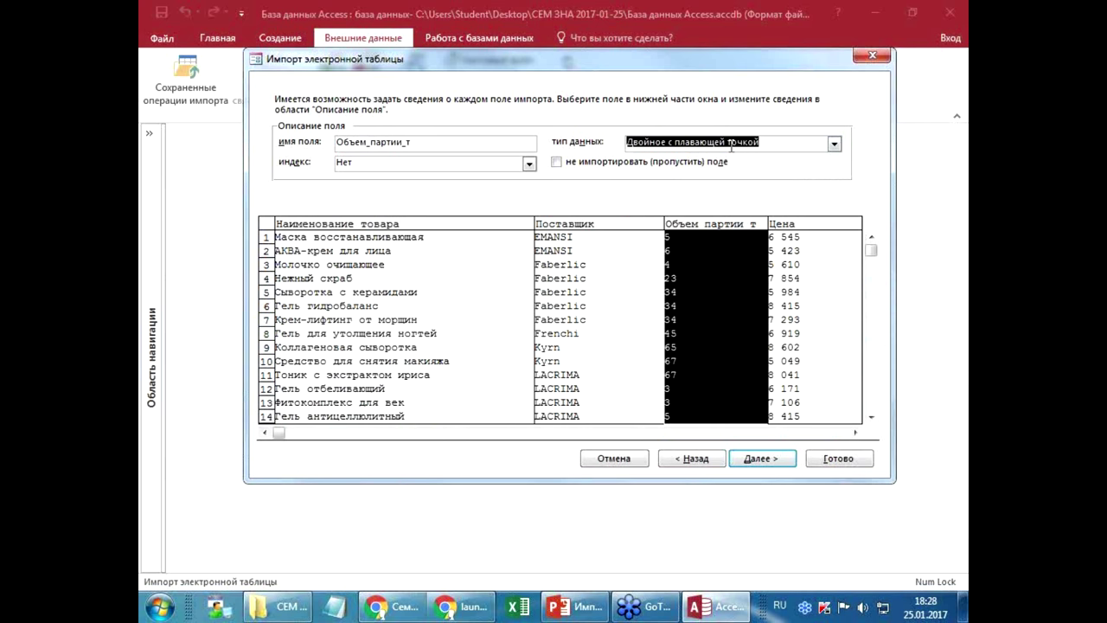
pyautogui.click(833, 144)
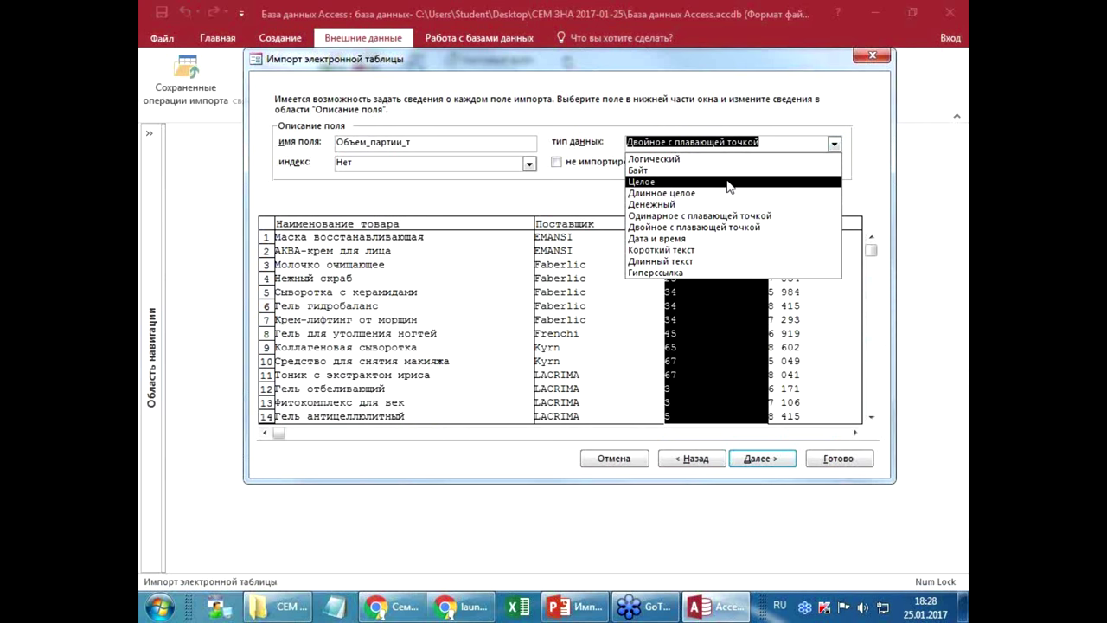
pyautogui.click(766, 226)
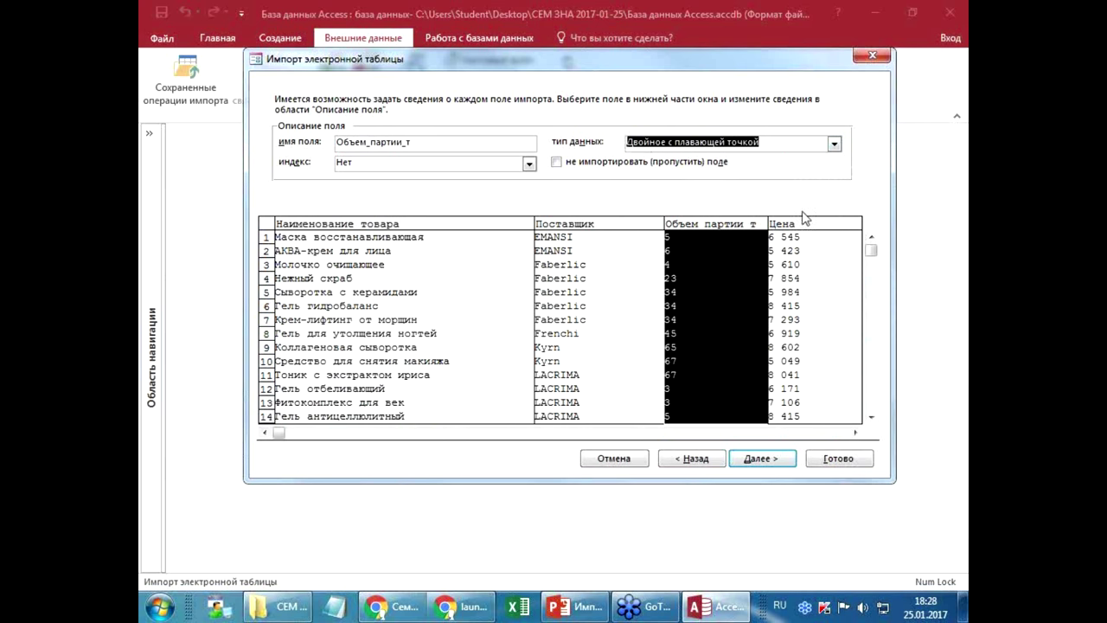
# - Keep the Цена column as a currency field
pyautogui.click(797, 225)
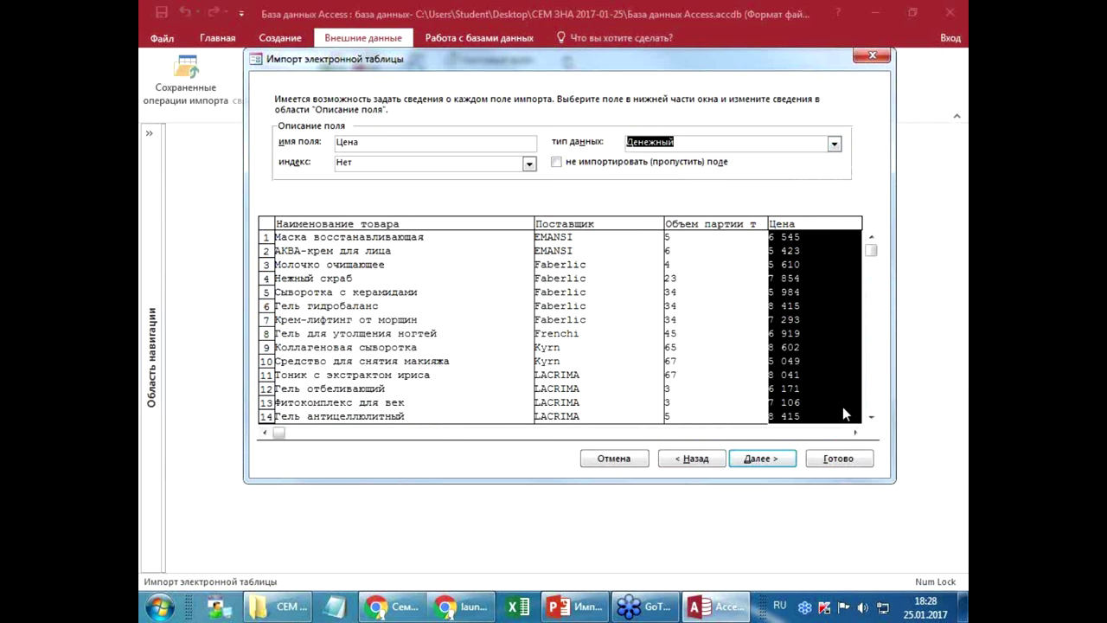
pyautogui.click(854, 432)
pyautogui.moveTo(855, 431); pyautogui.dragTo(854, 431)
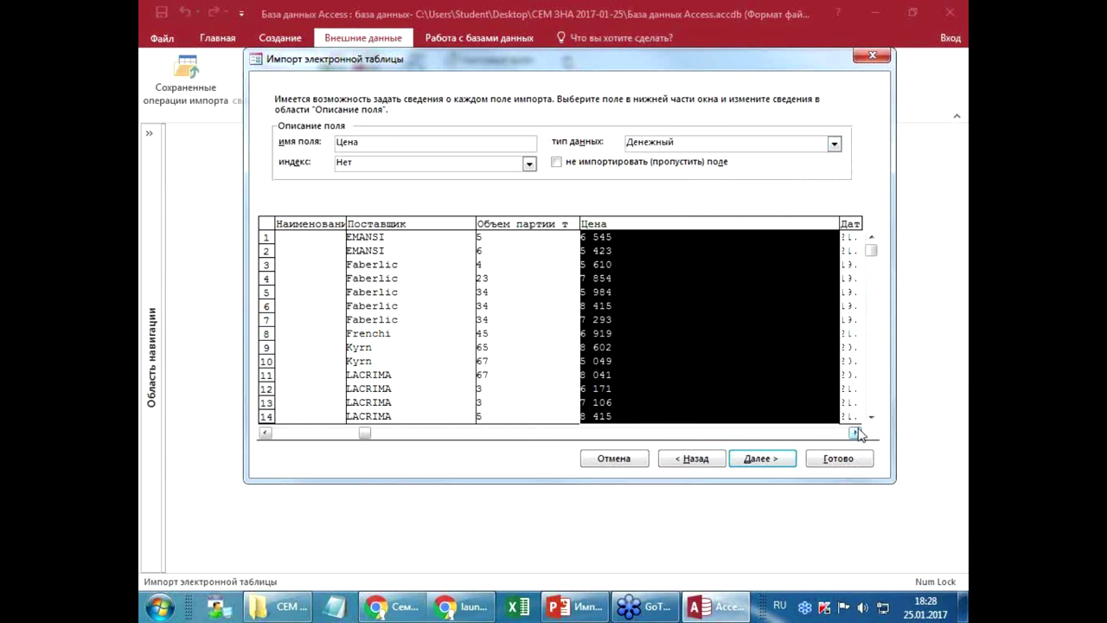
pyautogui.click(834, 145)
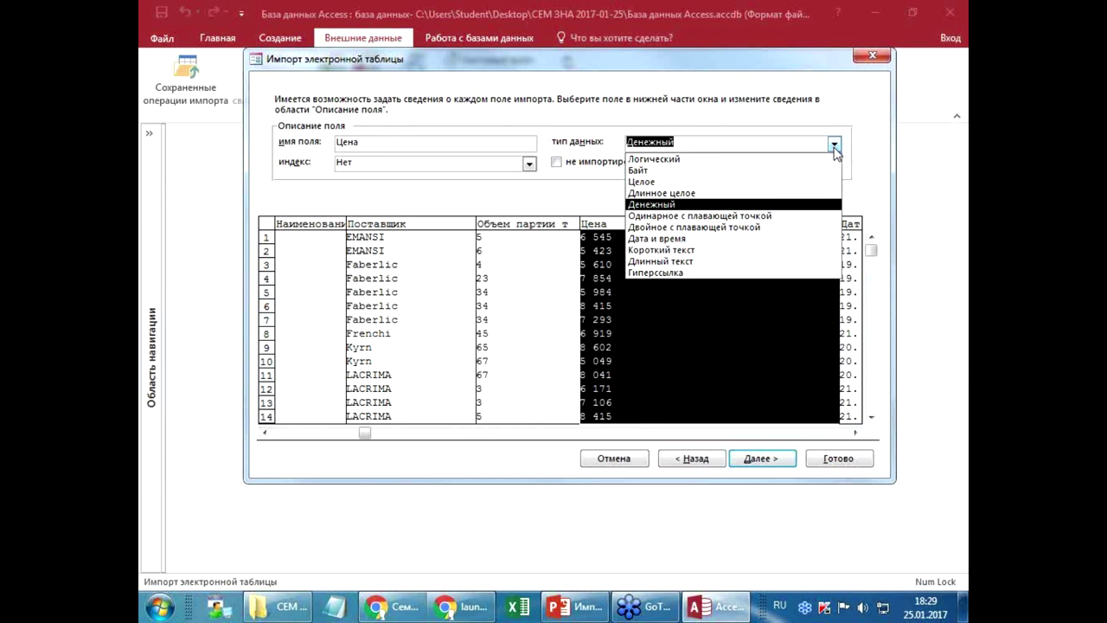
pyautogui.click(834, 148)
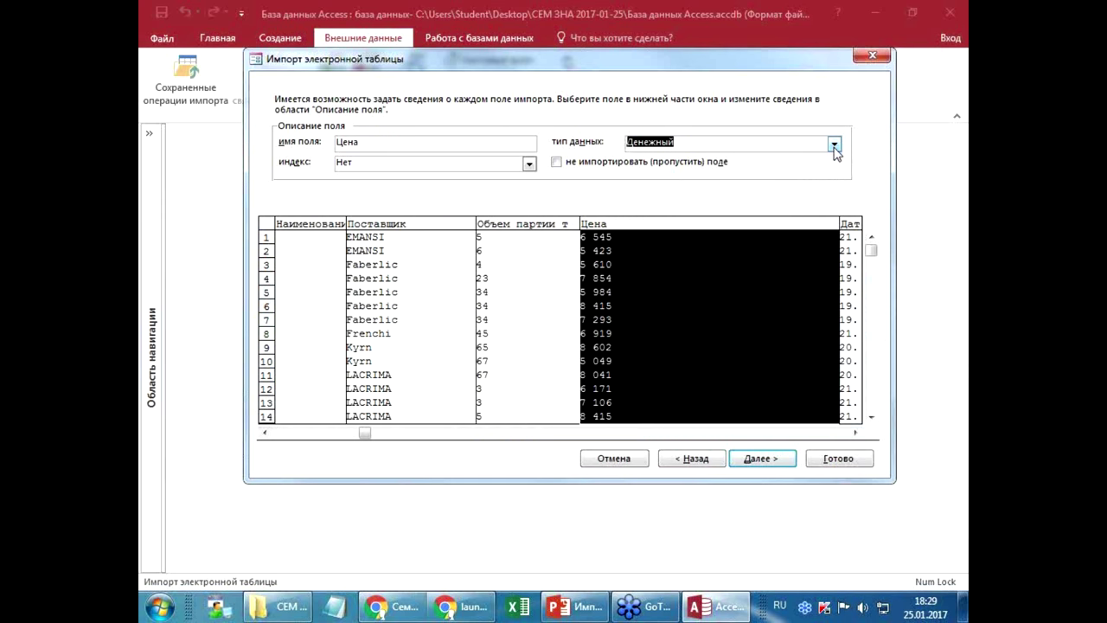
# - Keep Дата поступления as a date and time field
pyautogui.click(831, 432)
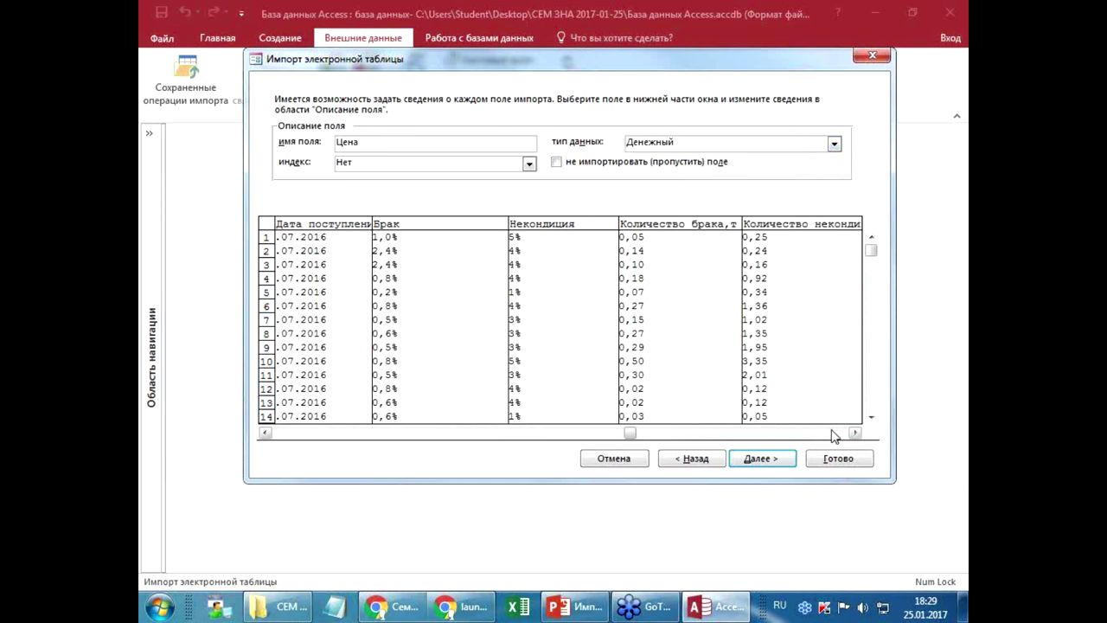
pyautogui.click(267, 432)
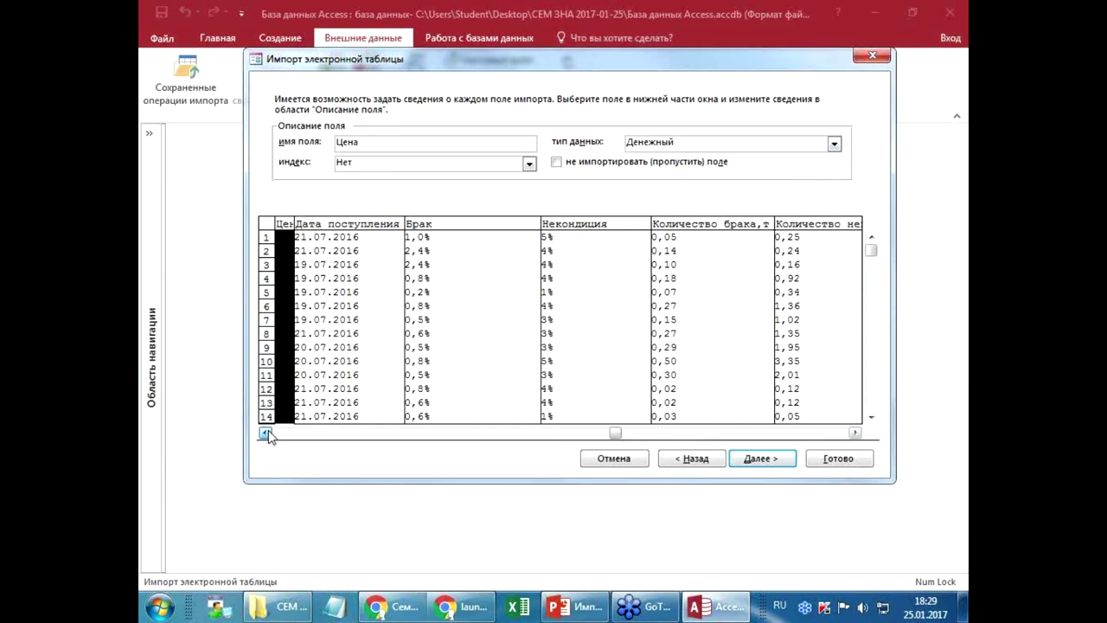
pyautogui.click(412, 326)
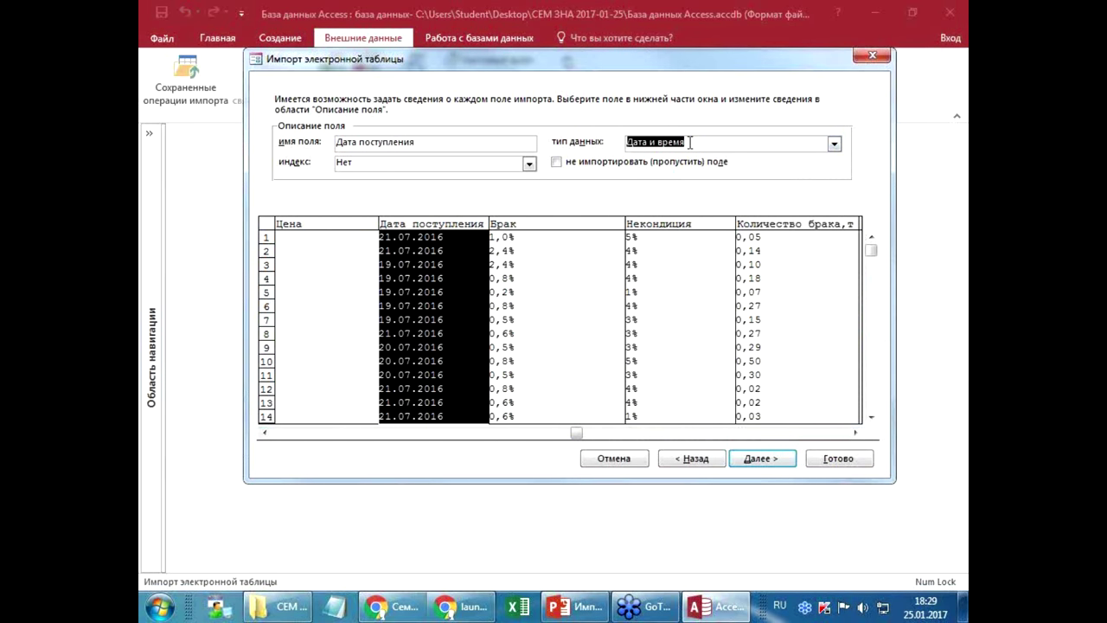
pyautogui.click(834, 146)
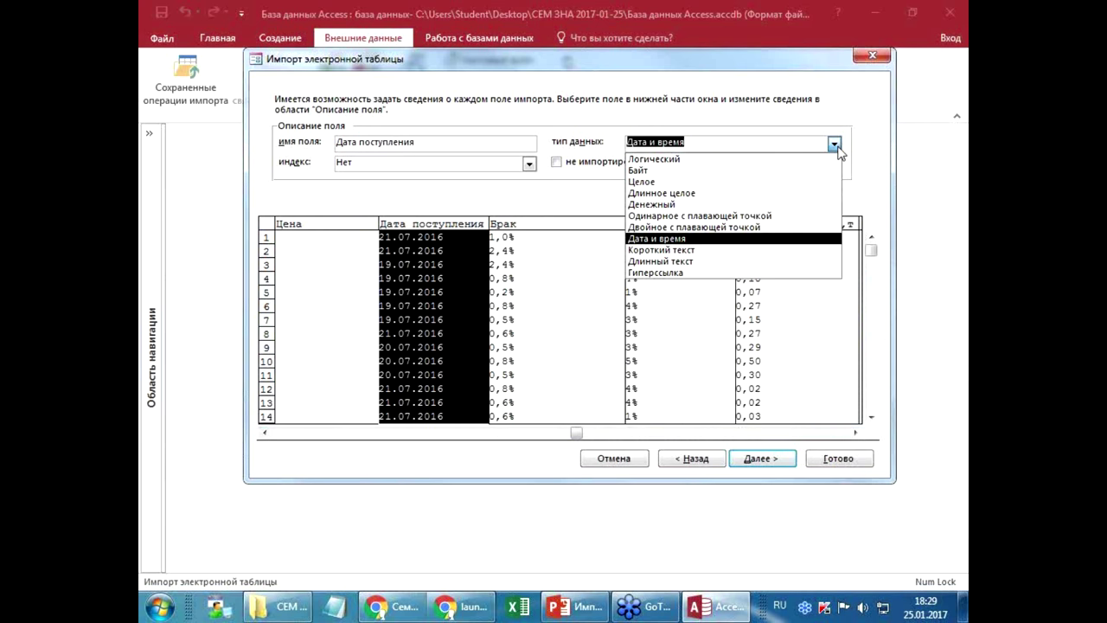
pyautogui.click(835, 145)
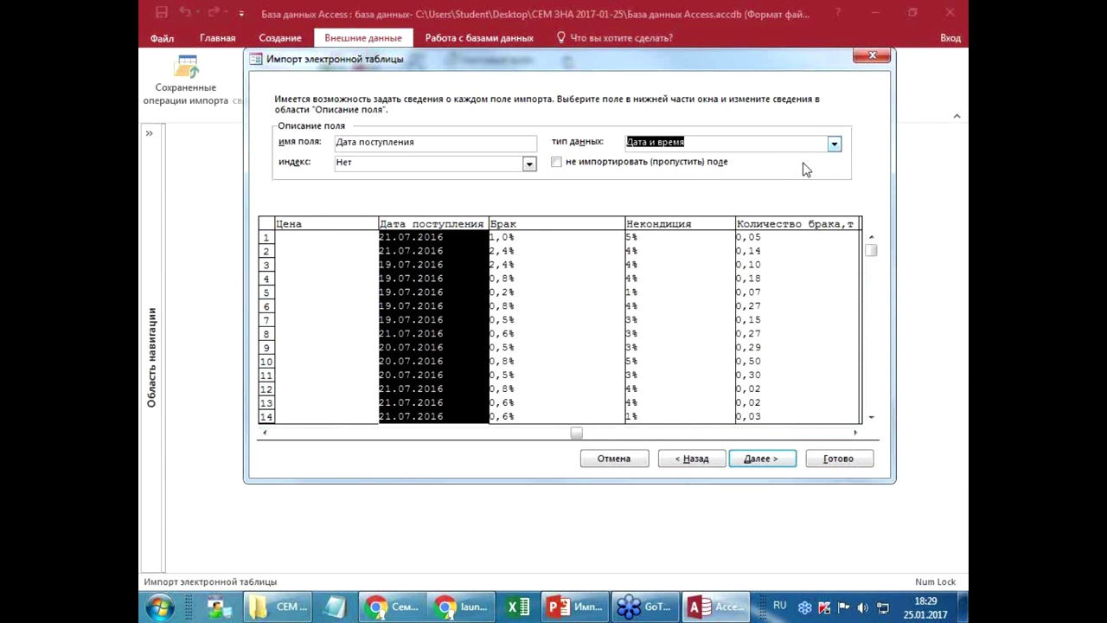
# - Keep Брак as a double-precision number after glancing at Некондиция
pyautogui.click(531, 224)
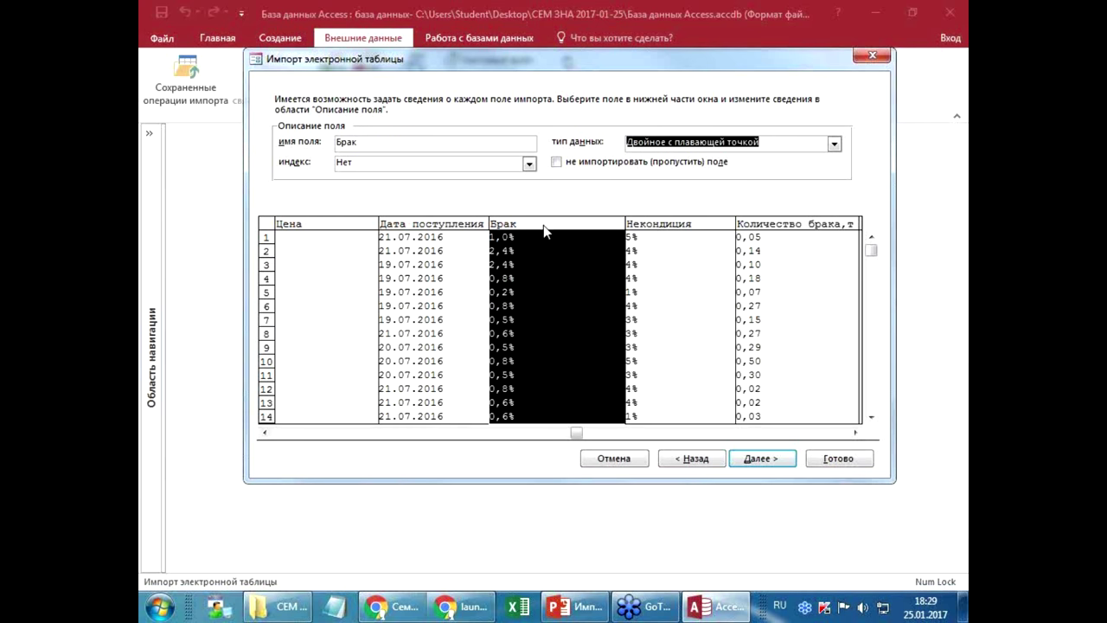
pyautogui.click(652, 224)
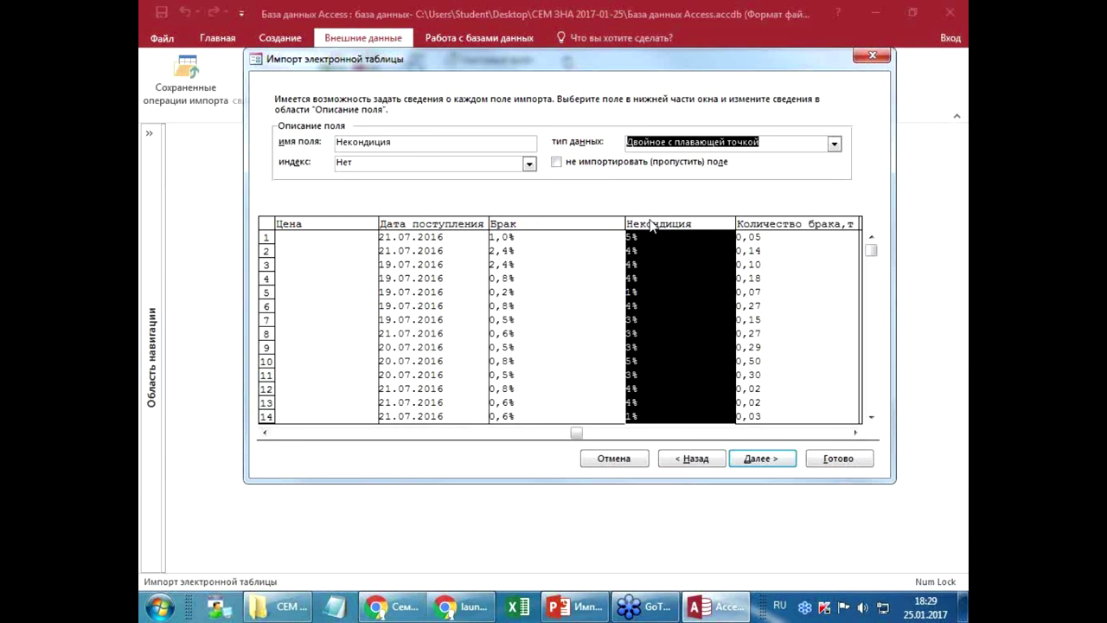
pyautogui.click(603, 227)
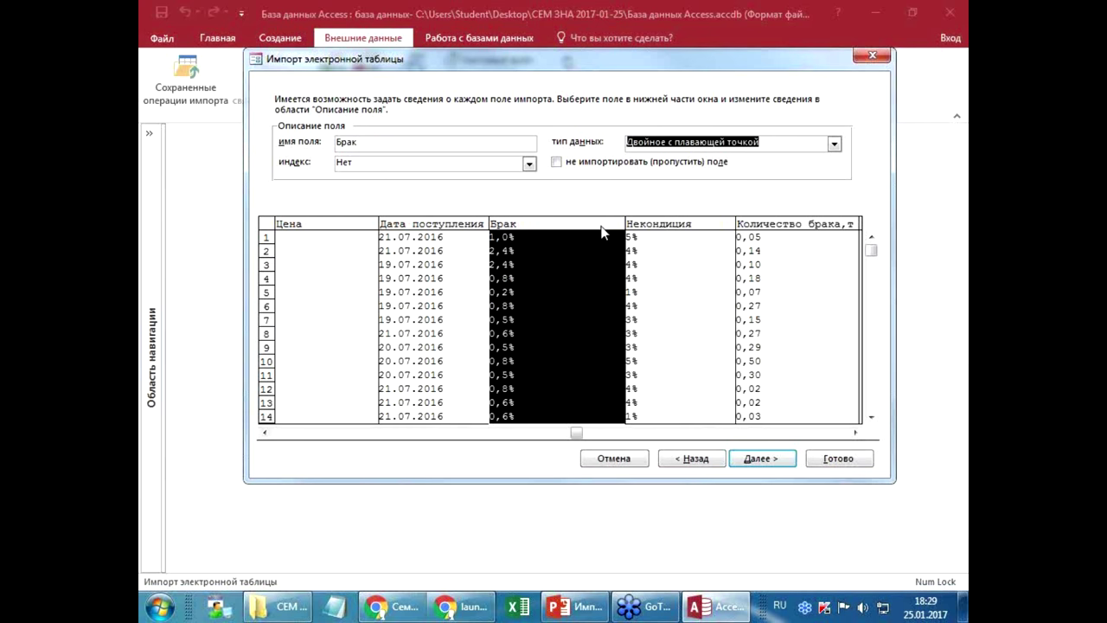
pyautogui.click(835, 144)
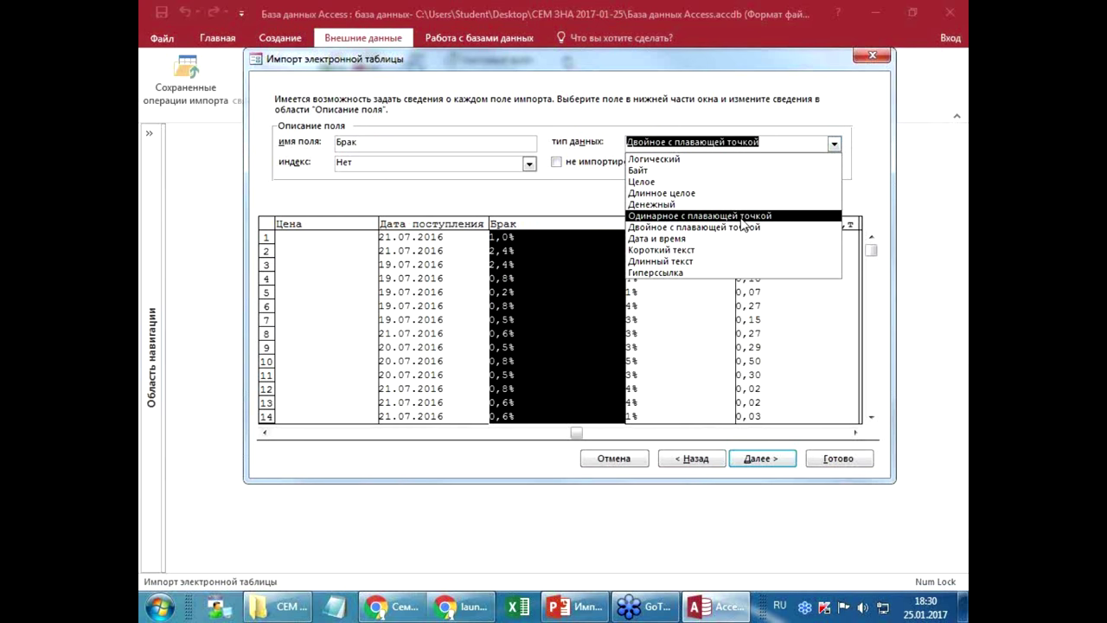
pyautogui.click(742, 224)
# - Review the remaining columns through Отпускная цена and continue to the primary key step
pyautogui.click(706, 223)
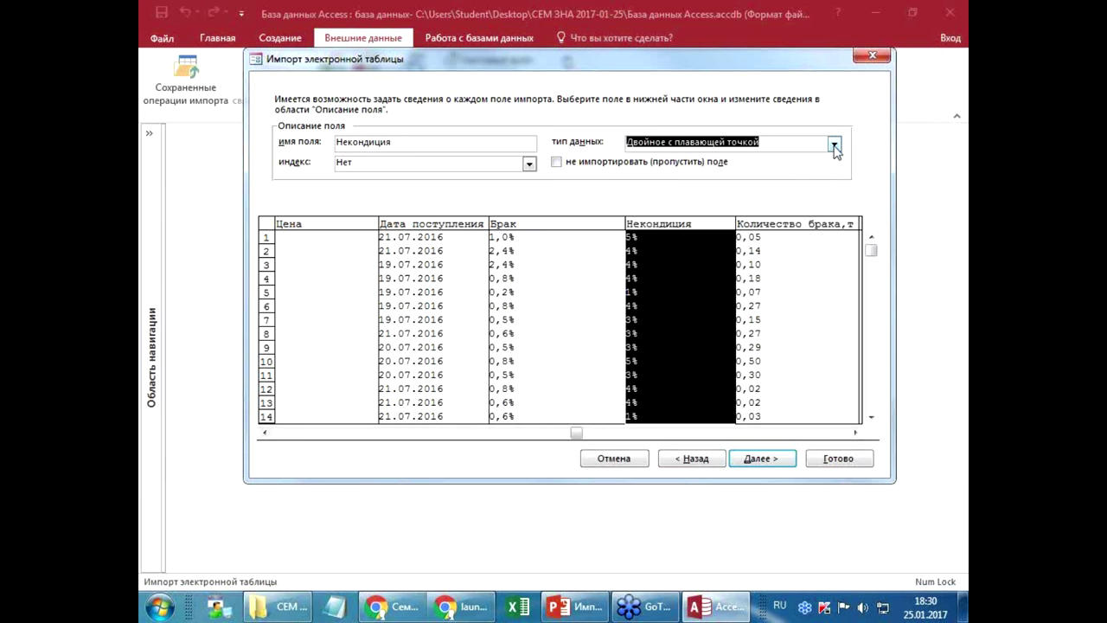
pyautogui.click(786, 227)
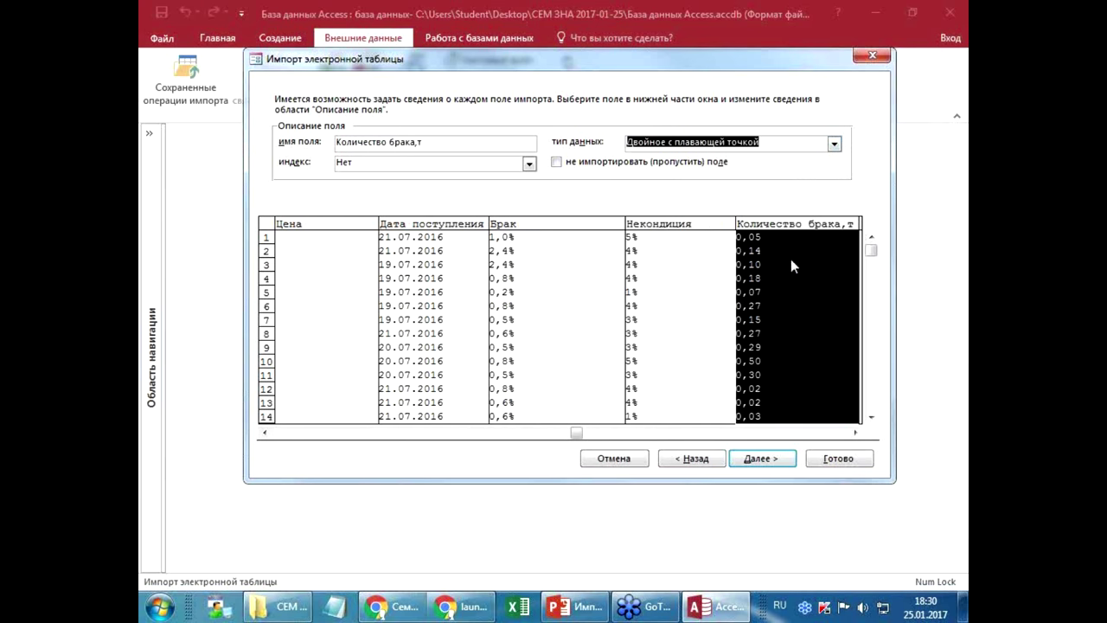
pyautogui.click(819, 435)
pyautogui.click(498, 230)
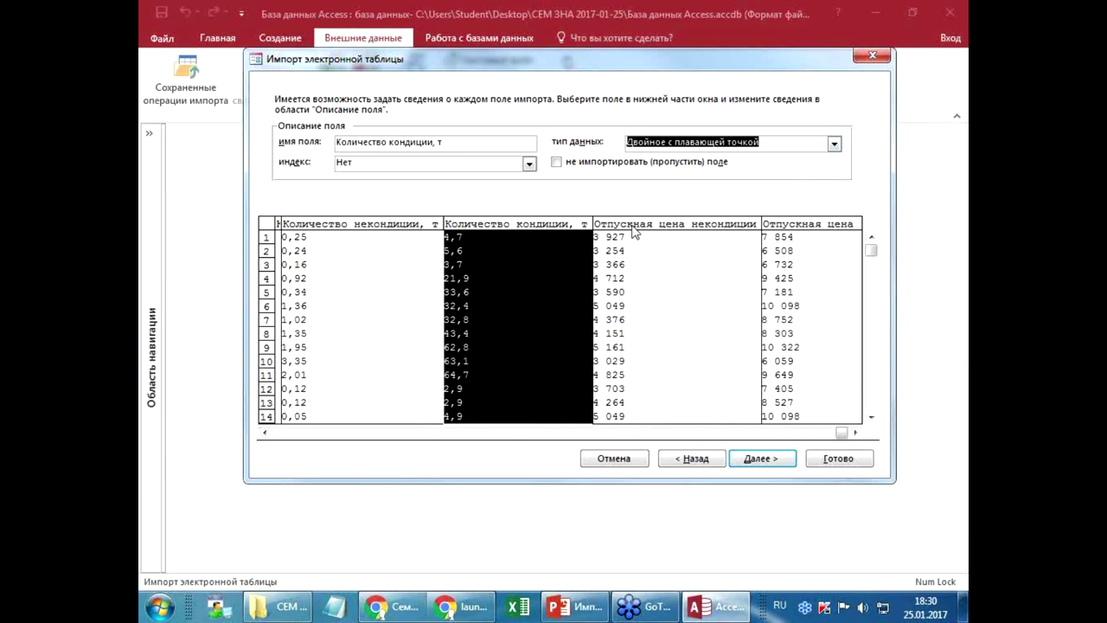
pyautogui.click(634, 230)
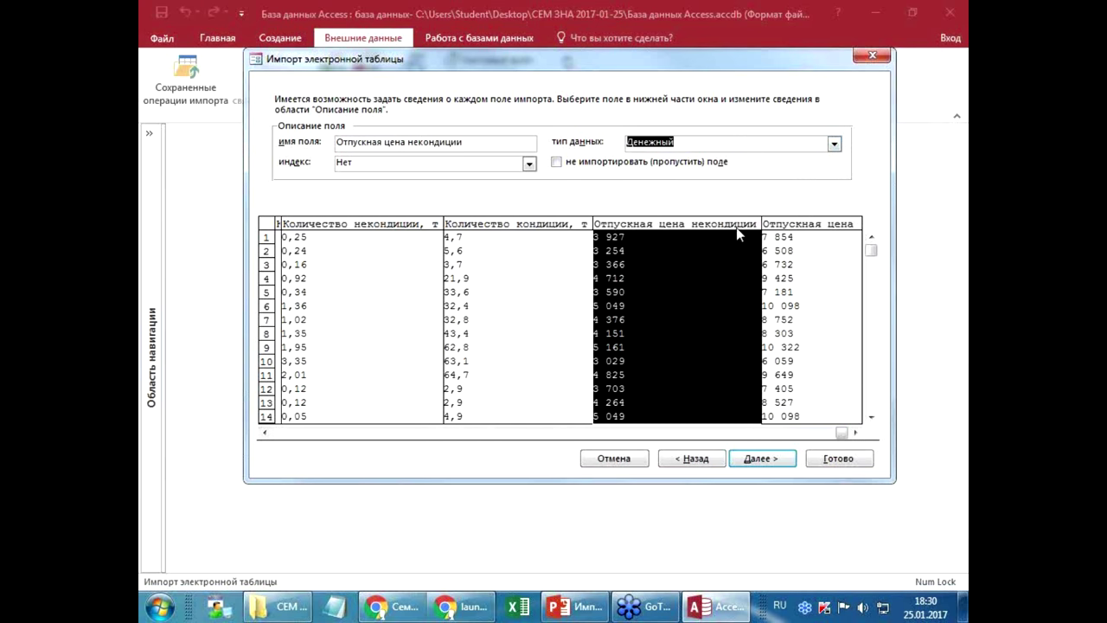
pyautogui.click(805, 226)
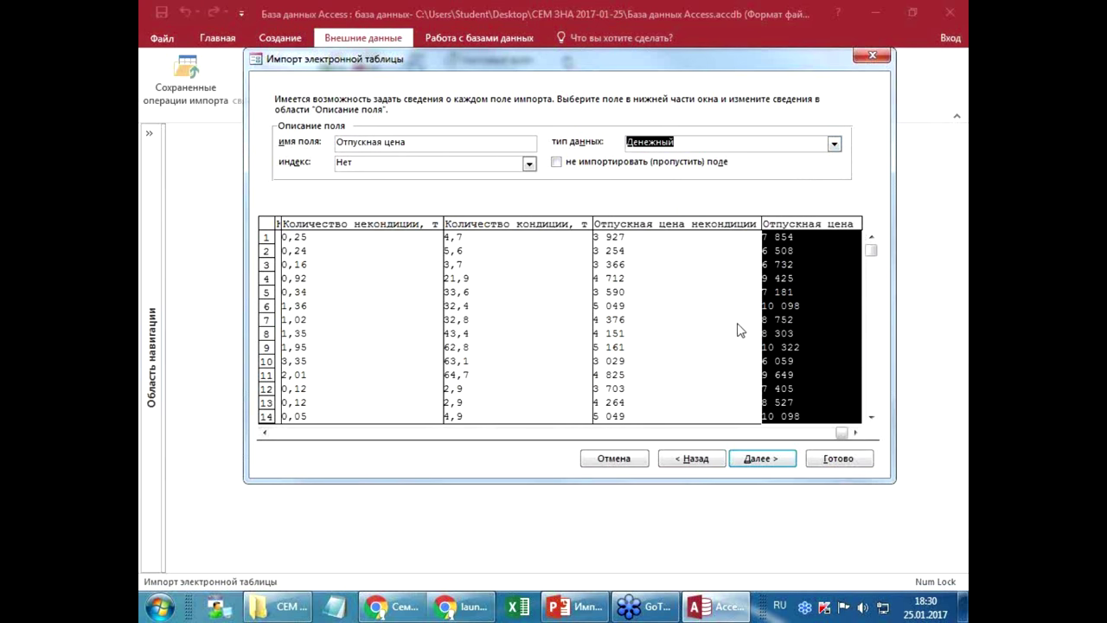
pyautogui.click(761, 458)
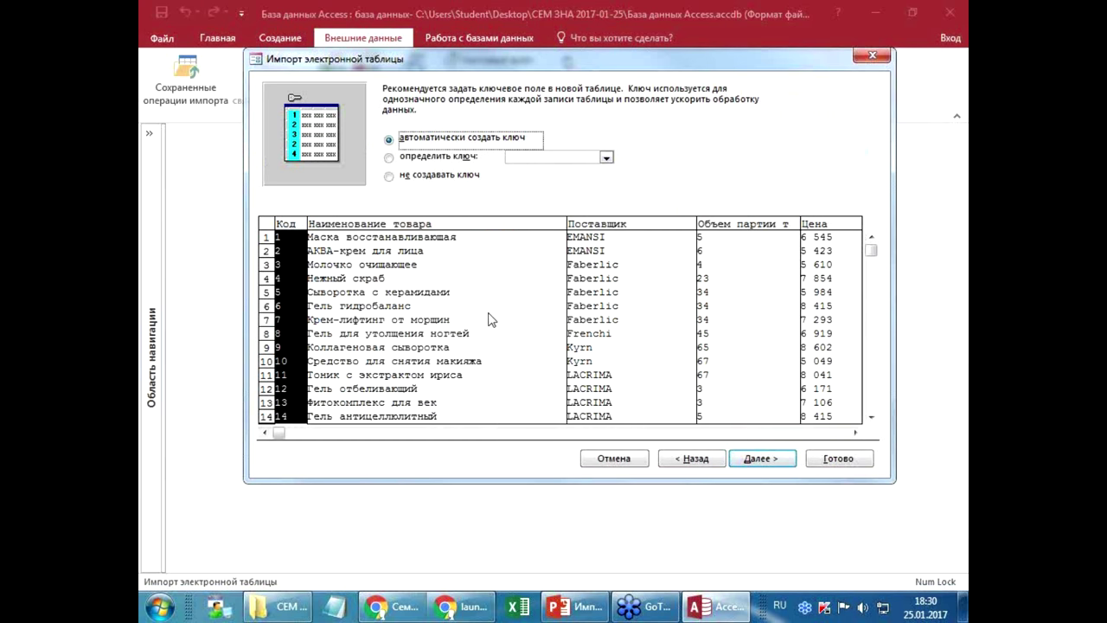
# - Choose an automatically created Код primary key and advance to the final import page
pyautogui.click(828, 435)
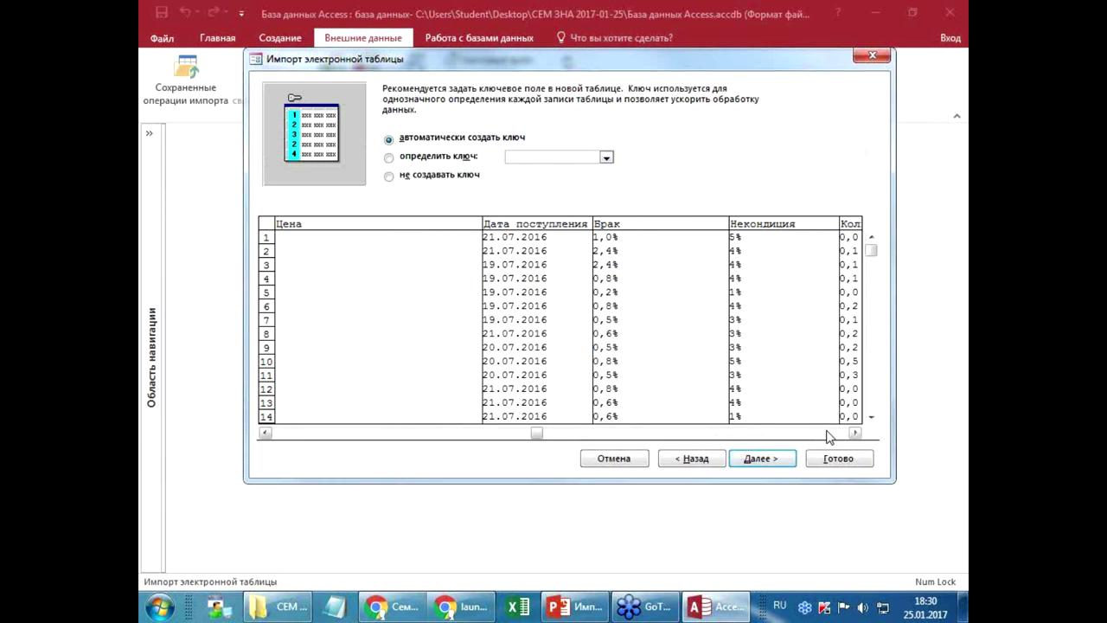
pyautogui.click(828, 435)
pyautogui.click(411, 433)
pyautogui.click(411, 433)
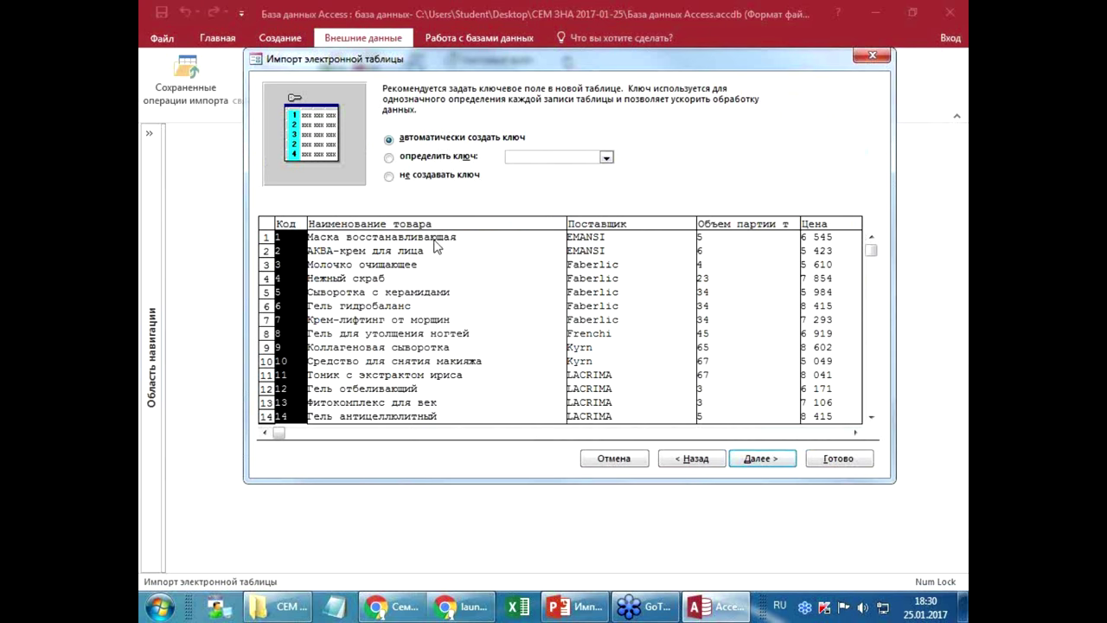
pyautogui.click(439, 177)
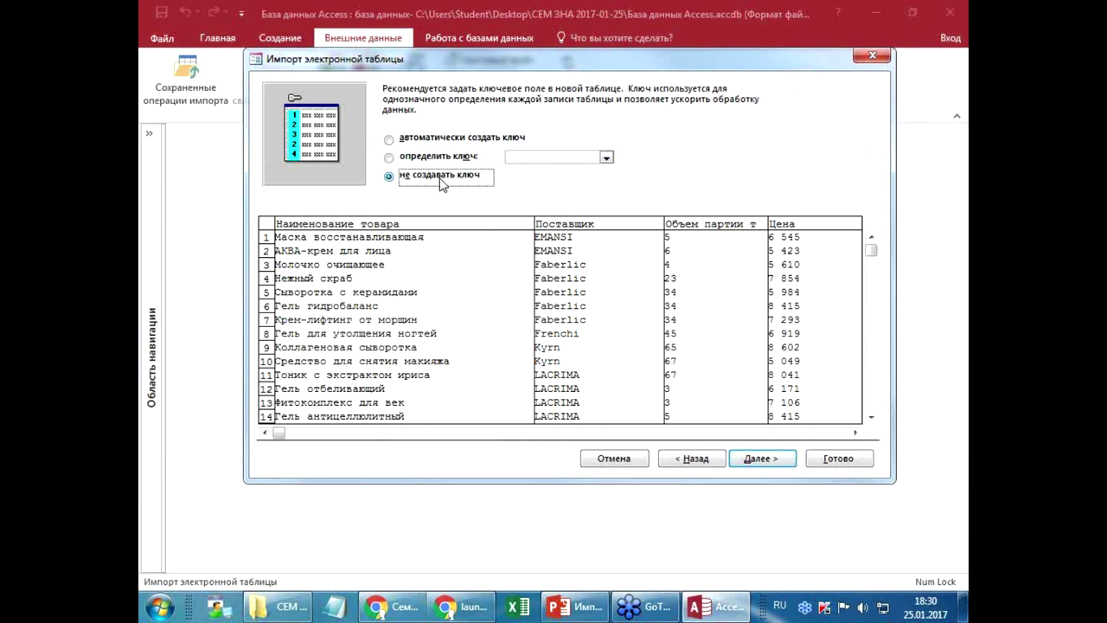
pyautogui.click(607, 159)
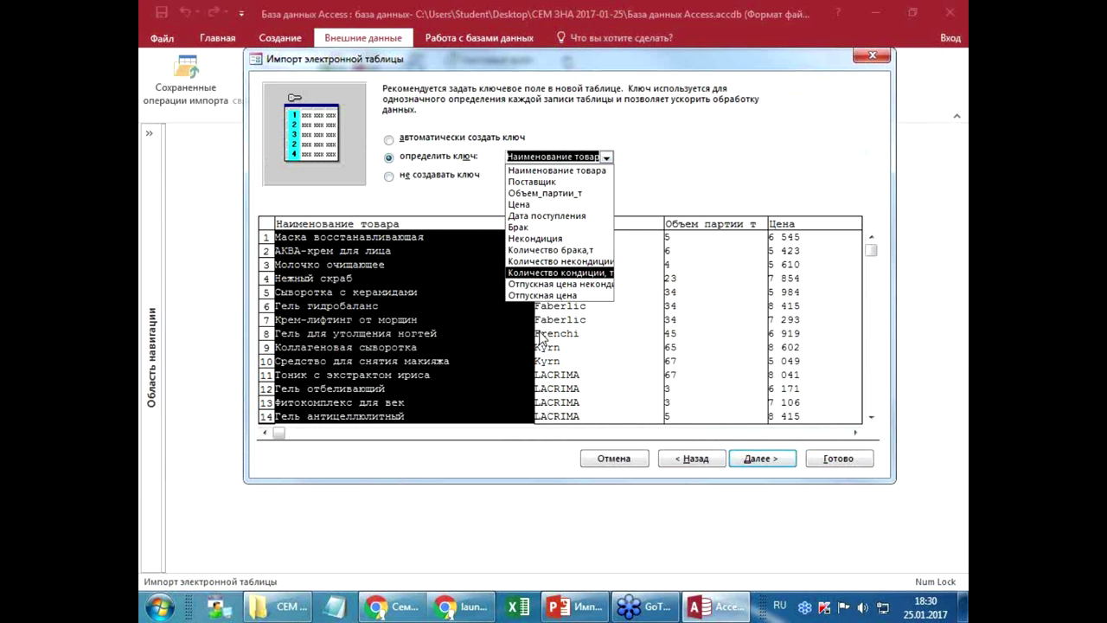
pyautogui.click(443, 141)
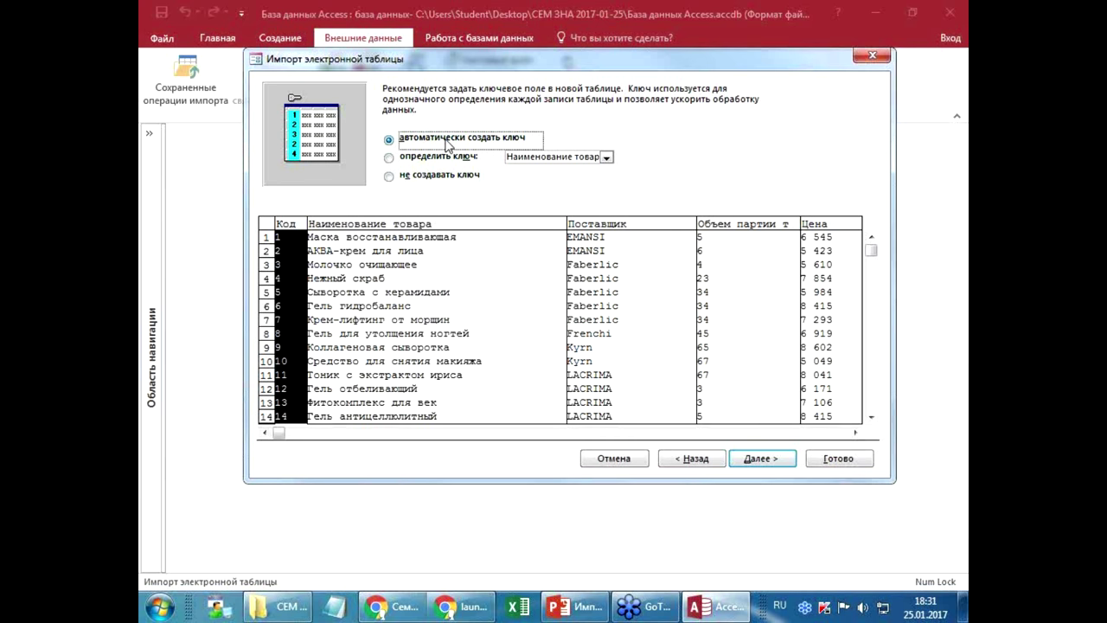
pyautogui.click(759, 461)
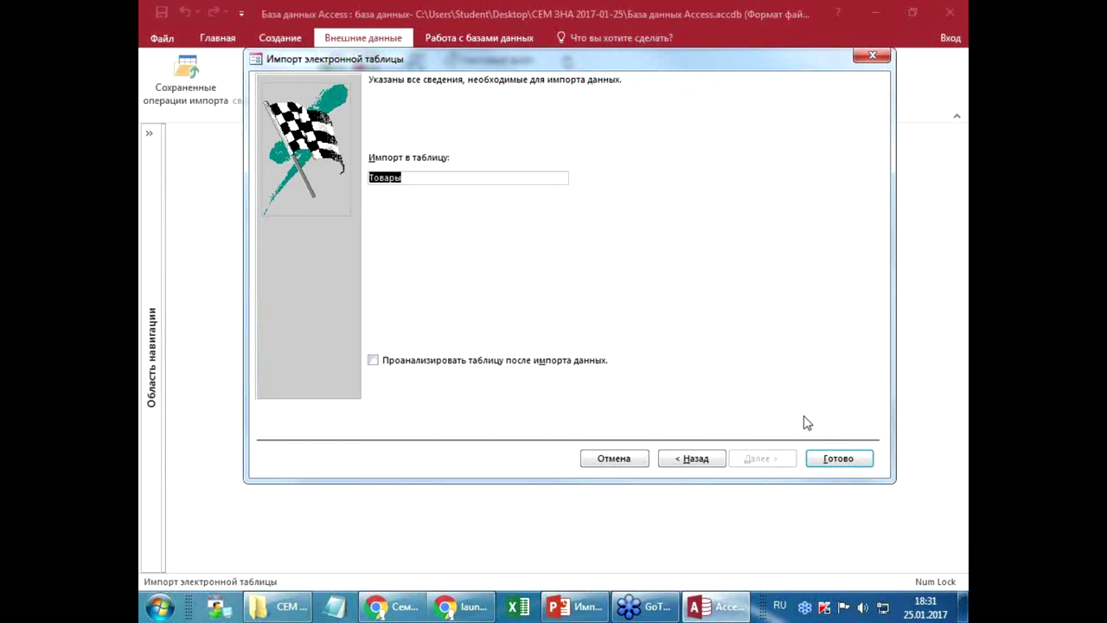
# - Complete the import of Данные Excel.xlsb into the table Товары
pyautogui.click(835, 460)
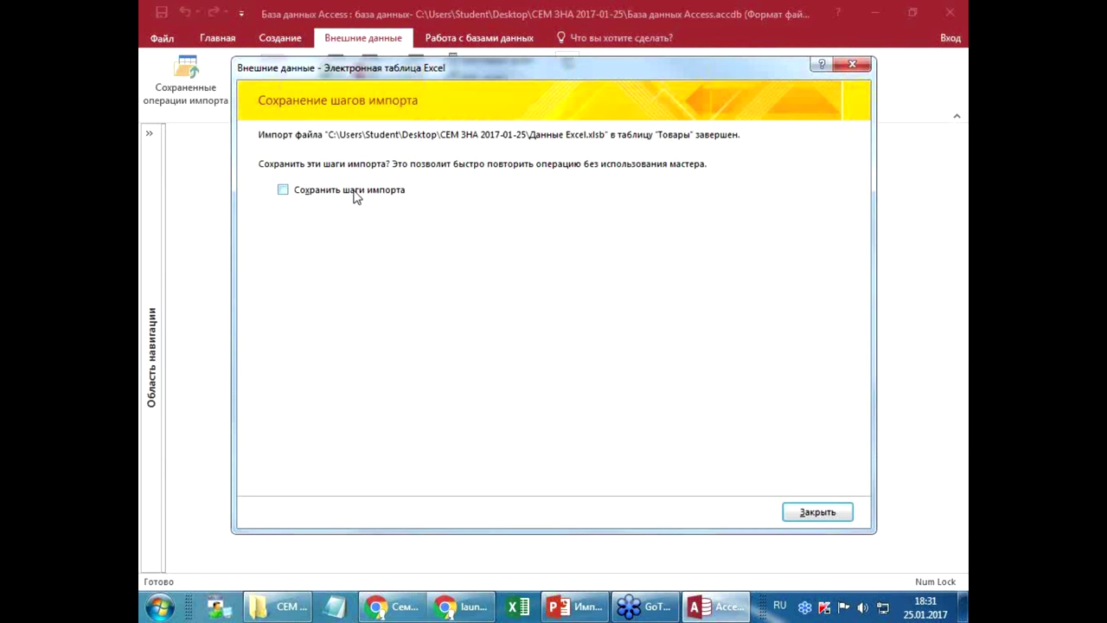
# - Save the import steps as 'Импорт-Данные Excel лист Товары'
pyautogui.click(355, 195)
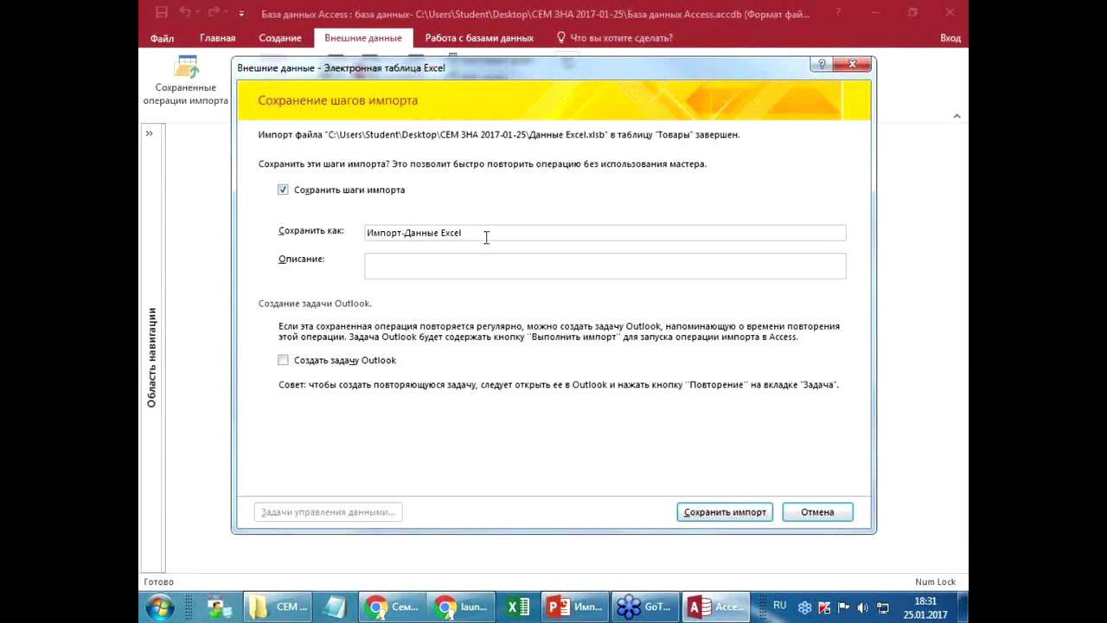
pyautogui.click(475, 234)
pyautogui.write('Ба')
pyautogui.press('BackSpace')
pyautogui.press('BackSpace')
pyautogui.write('лист Товары')
pyautogui.click(726, 513)
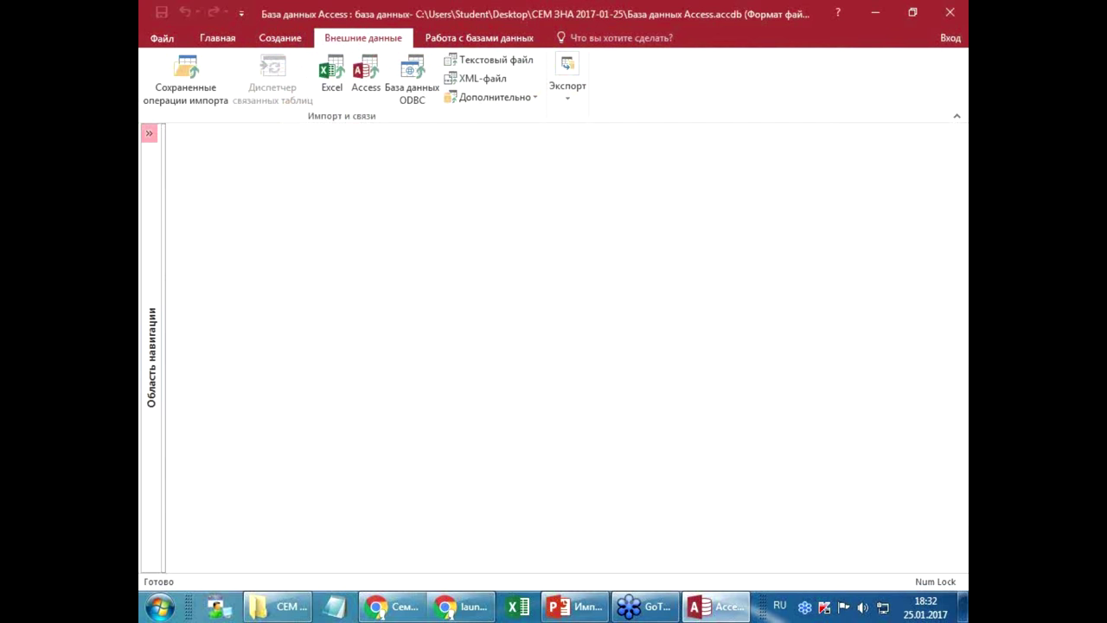
pyautogui.click(149, 133)
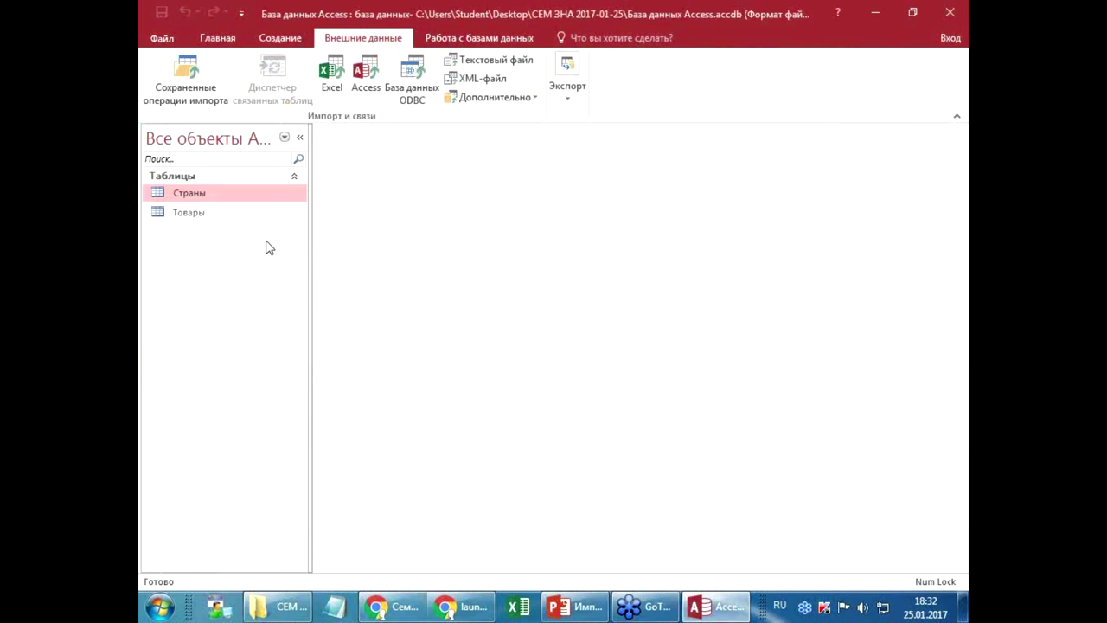
# - Open the Товары table and widen the Наименование товара column to show full names
pyautogui.doubleClick(199, 215)
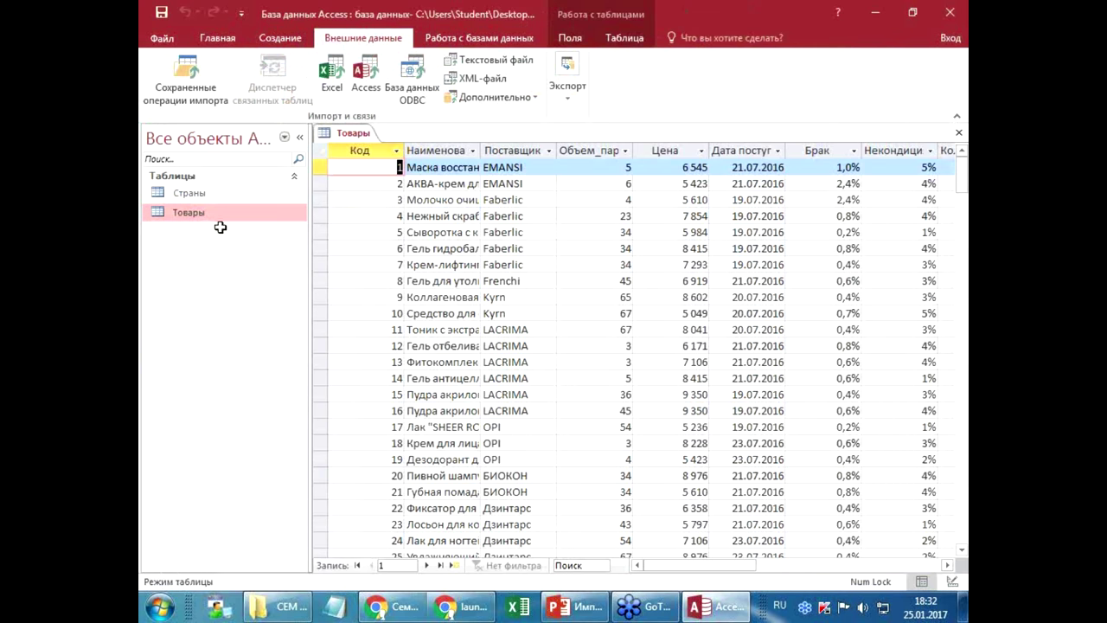
pyautogui.moveTo(480, 151); pyautogui.dragTo(566, 151)
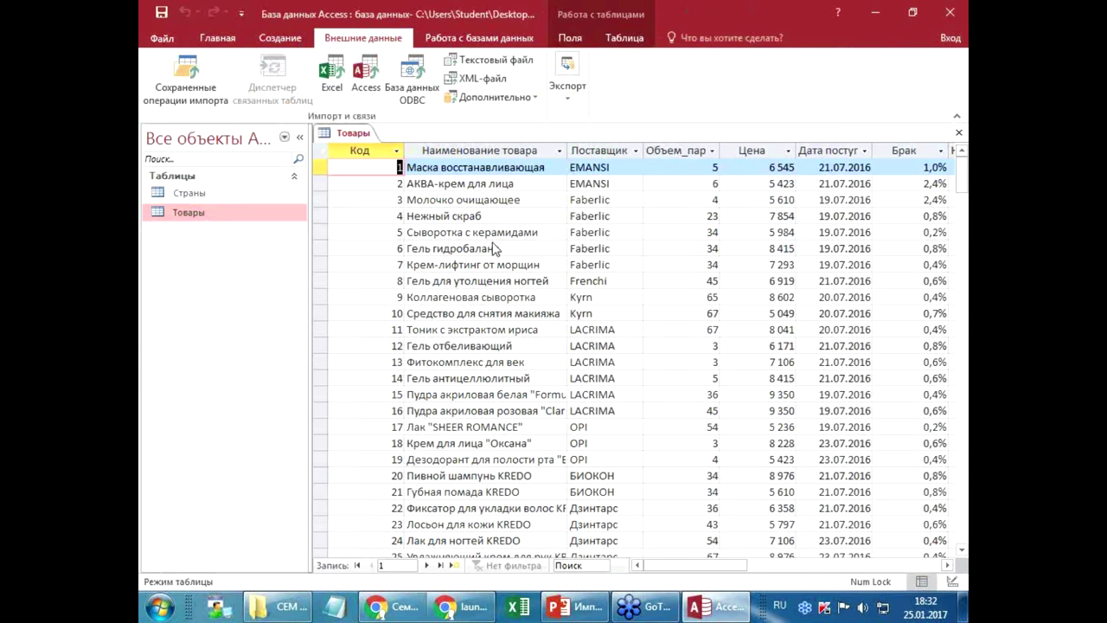
pyautogui.moveTo(671, 566)
pyautogui.mouseDown()
pyautogui.moveTo(790, 566)
pyautogui.moveTo(727, 564)
pyautogui.mouseUp()
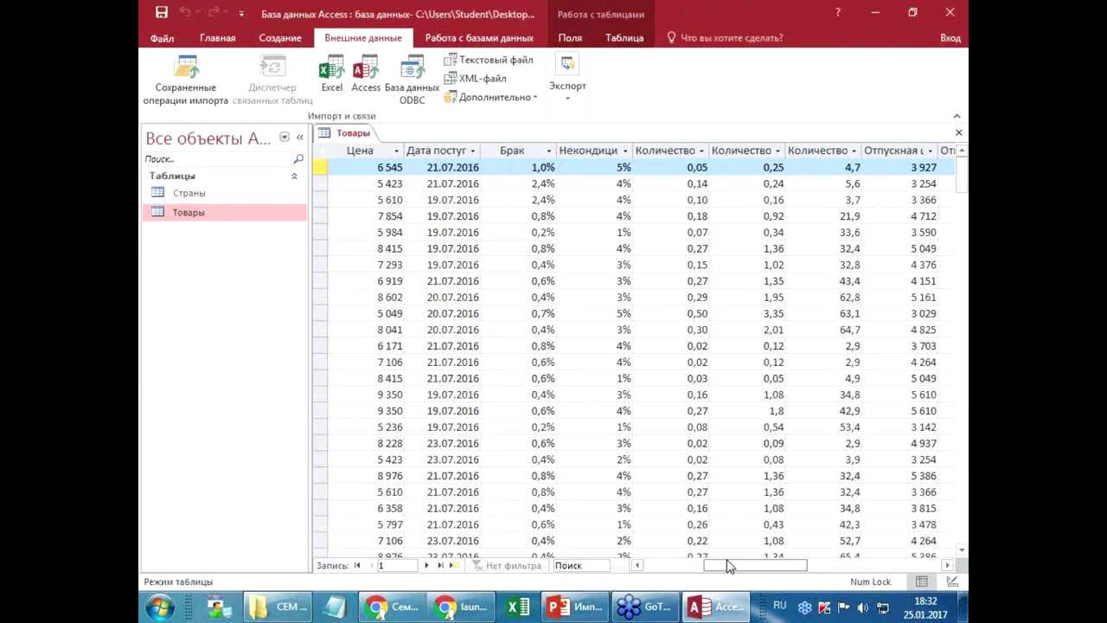
pyautogui.moveTo(727, 566); pyautogui.dragTo(776, 564)
# - Browse the columns, checking Отпускная, Брак and Некондиции values in several rows
pyautogui.click(749, 264)
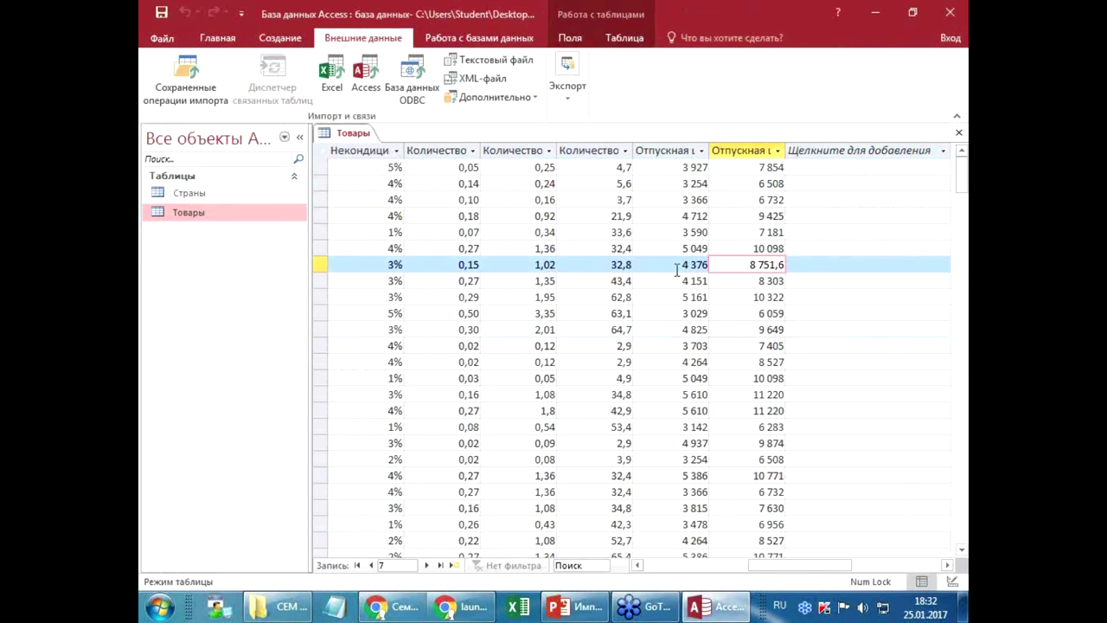
pyautogui.click(688, 361)
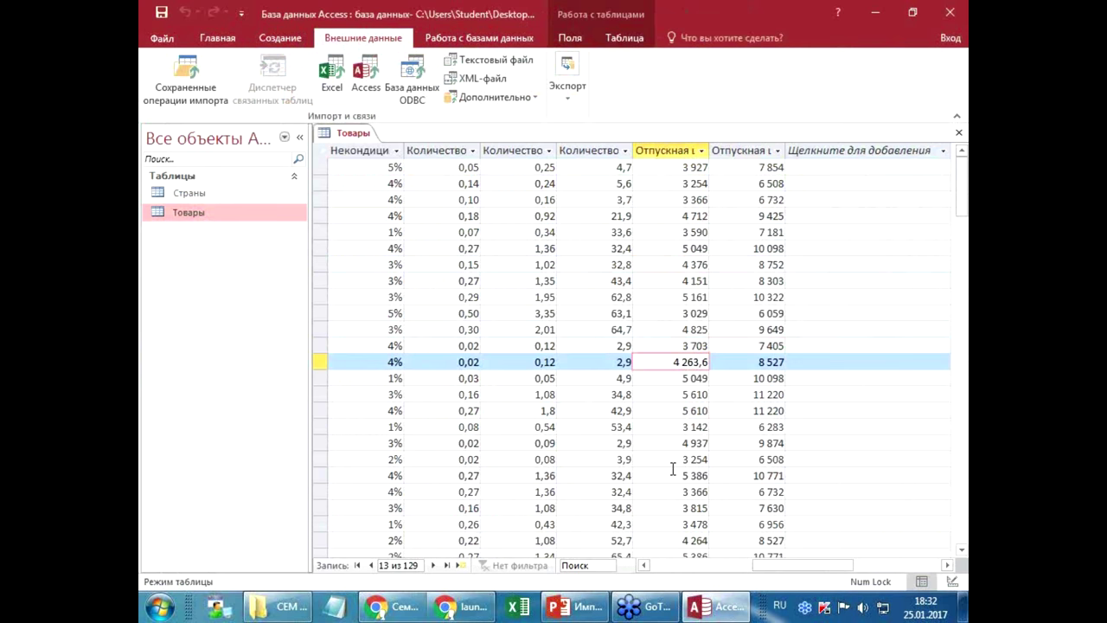
pyautogui.moveTo(775, 568); pyautogui.dragTo(708, 572)
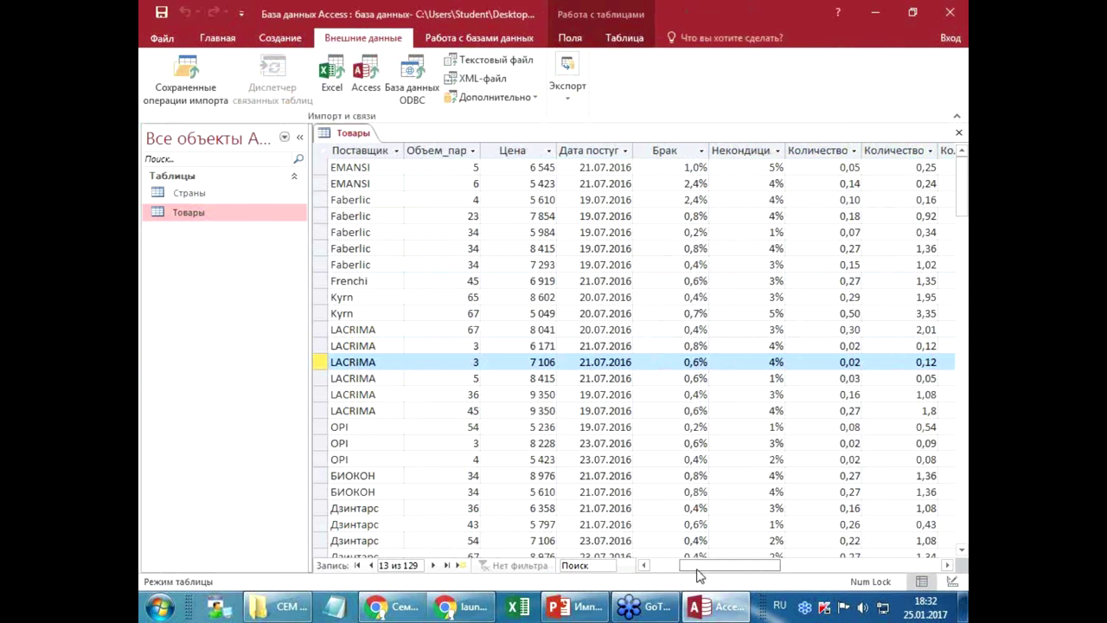
pyautogui.click(644, 249)
pyautogui.press('Up')
pyautogui.press('Right')
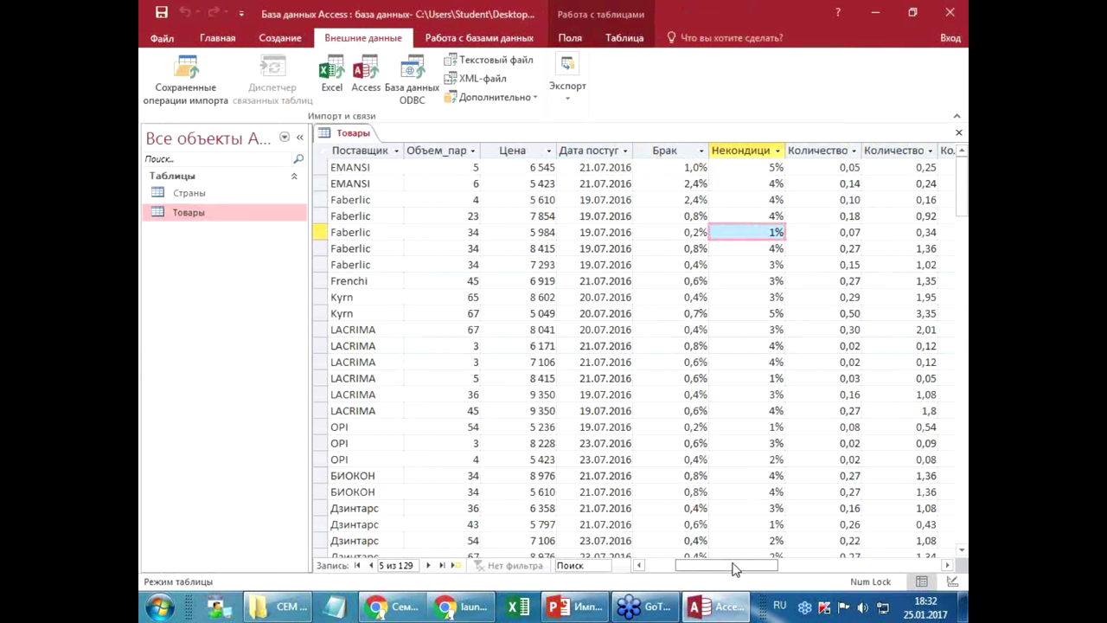
pyautogui.moveTo(731, 566); pyautogui.dragTo(694, 573)
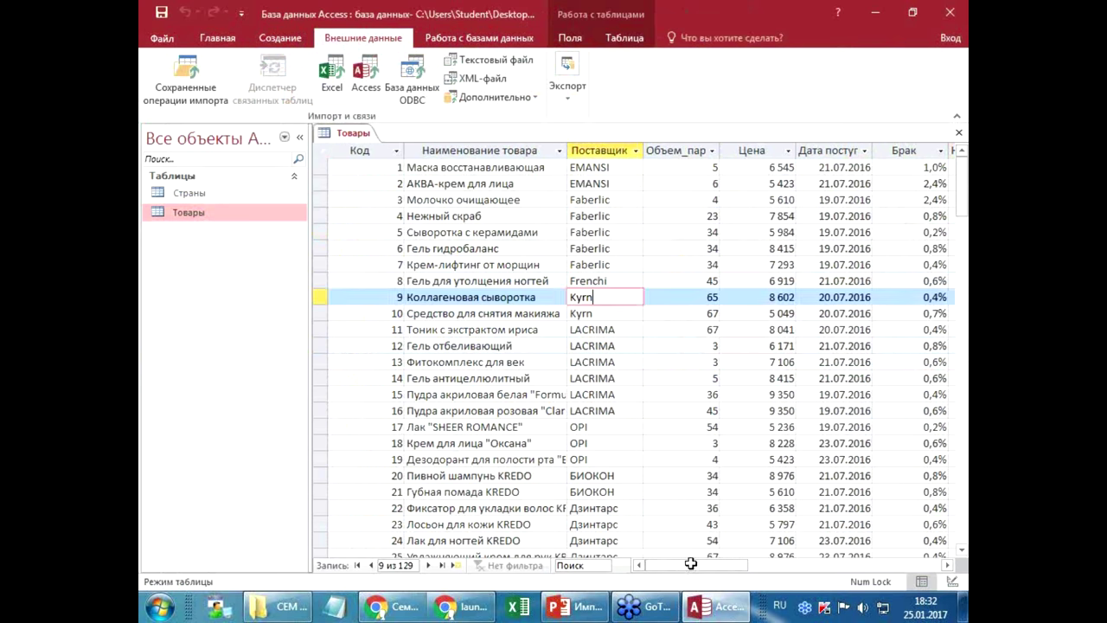
pyautogui.click(492, 270)
pyautogui.scroll(-3, 441, 329)
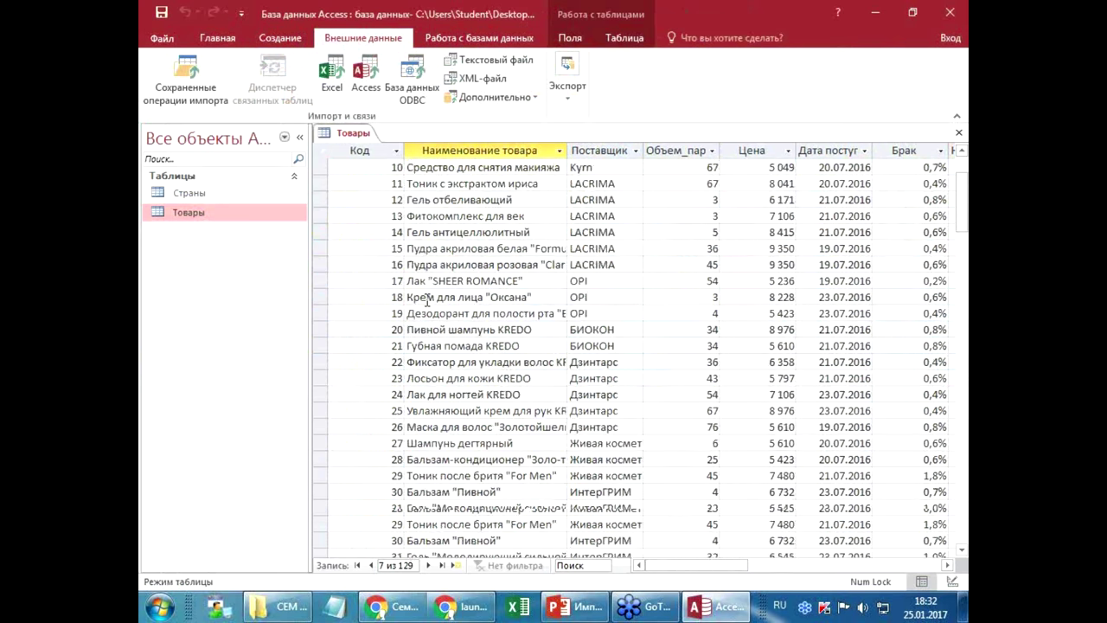
pyautogui.scroll(-9, 426, 299)
pyautogui.scroll(-4, 426, 300)
pyautogui.scroll(-2, 427, 299)
pyautogui.scroll(-5, 427, 300)
pyautogui.scroll(-4, 427, 300)
pyautogui.scroll(-5, 427, 299)
pyautogui.scroll(-4, 426, 299)
pyautogui.scroll(-4, 427, 300)
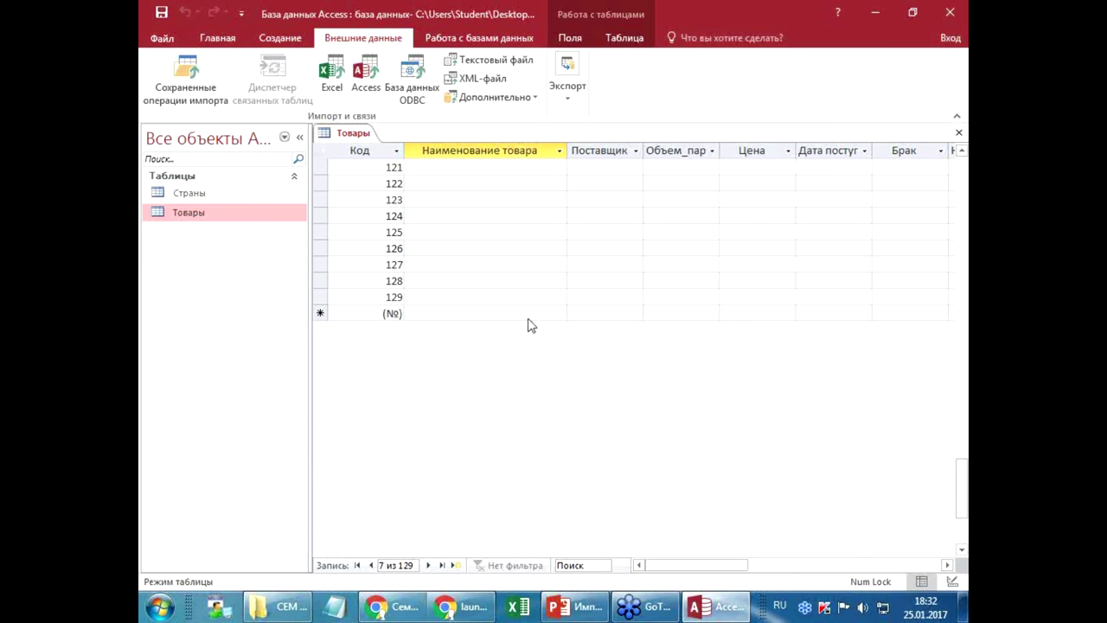
pyautogui.middleClick(616, 356)
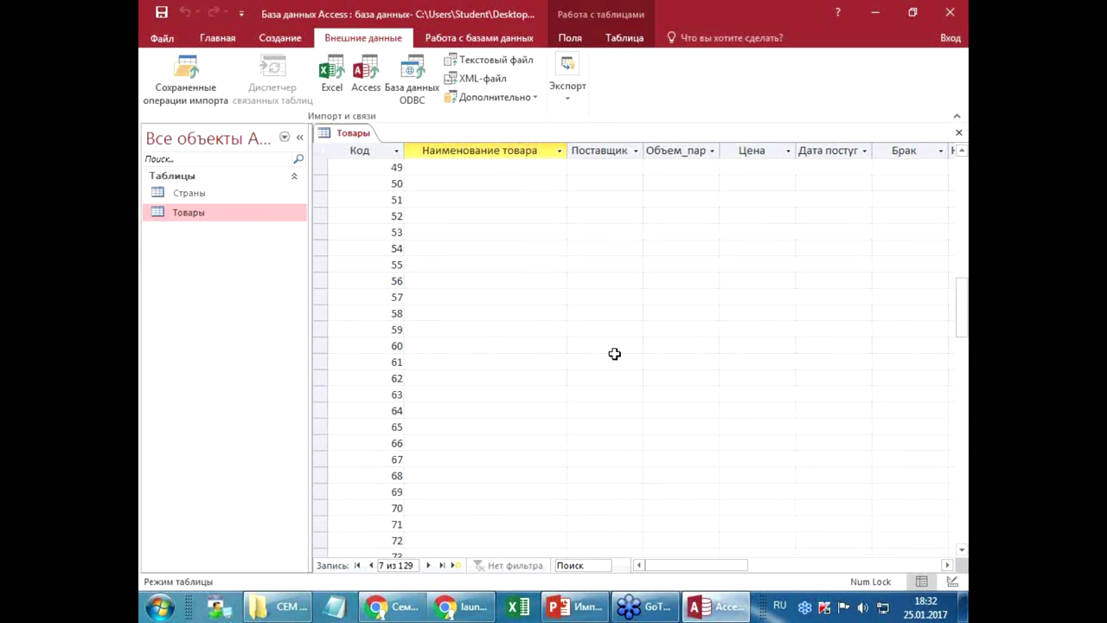
pyautogui.middleClick(614, 354)
pyautogui.click(386, 264)
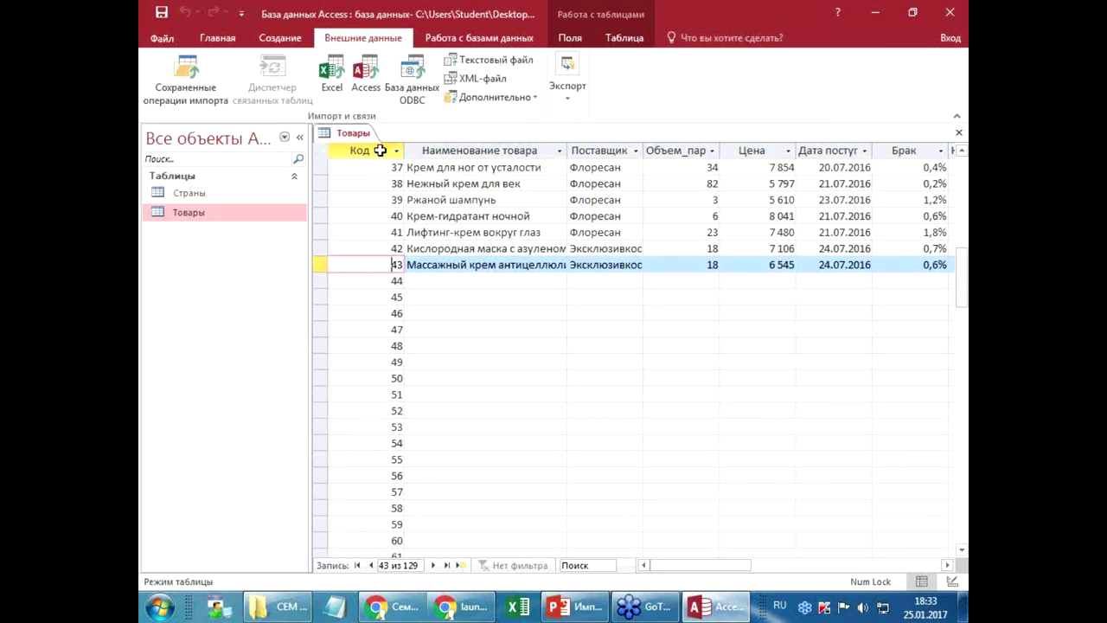
pyautogui.click(339, 280)
pyautogui.scroll(-5, 349, 379)
pyautogui.scroll(-4, 348, 379)
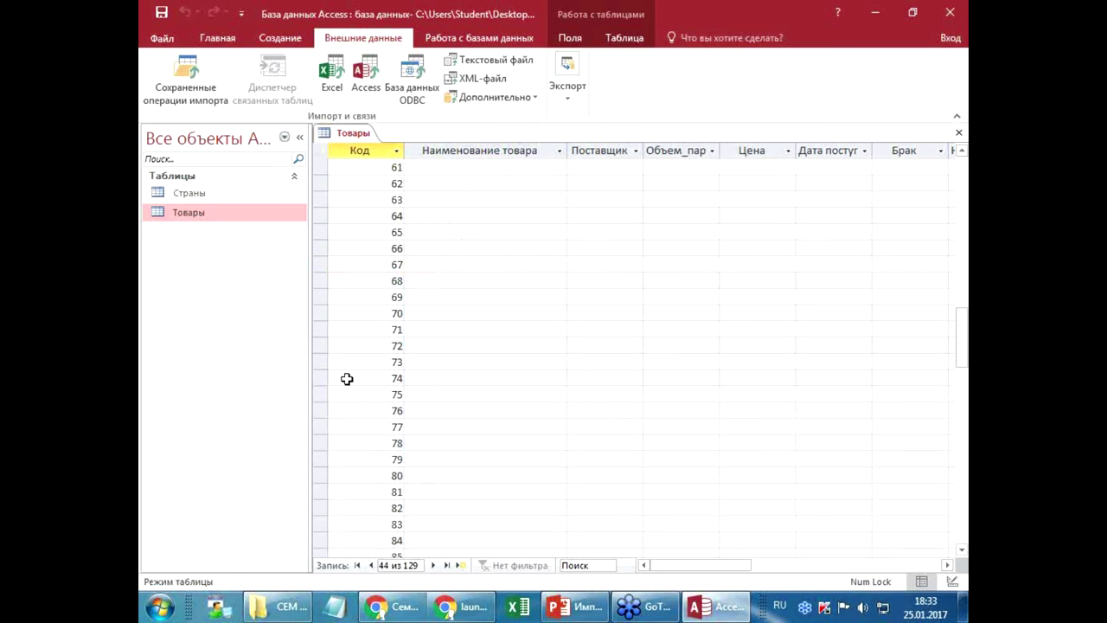
pyautogui.scroll(8, 348, 378)
pyautogui.scroll(3, 349, 378)
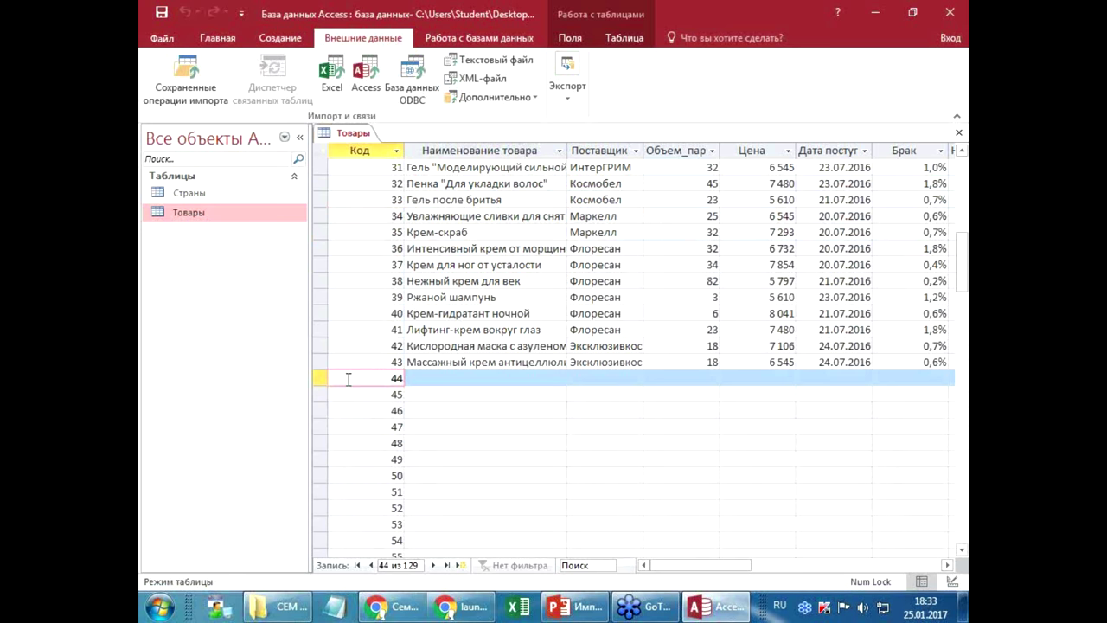
pyautogui.moveTo(446, 605)
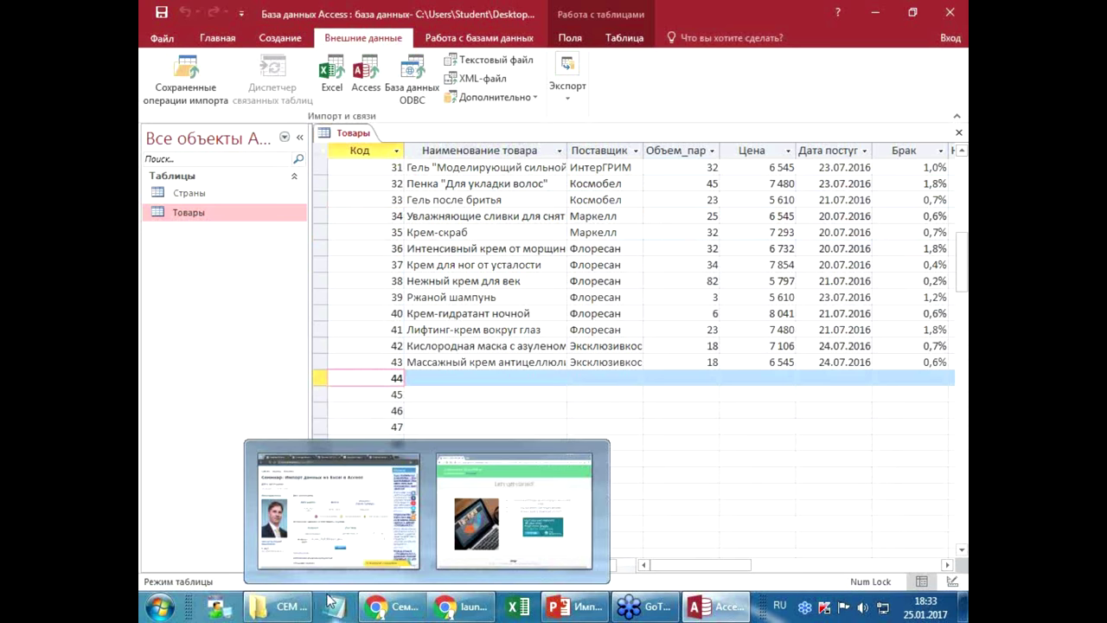
pyautogui.click(279, 605)
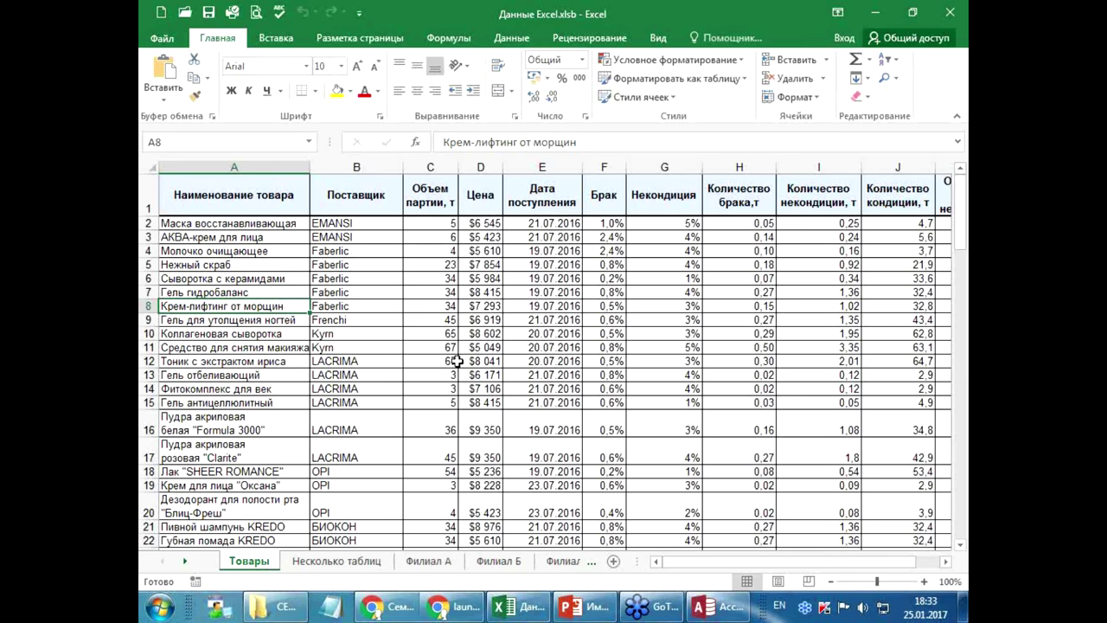
# - Fill the empty block A45:I49 with the placeholder text 'sdfgsfgd'
pyautogui.scroll(-2, 298, 355)
pyautogui.scroll(-4, 294, 348)
pyautogui.scroll(-6, 285, 348)
pyautogui.scroll(-1, 283, 348)
pyautogui.scroll(3, 285, 346)
pyautogui.click(218, 432)
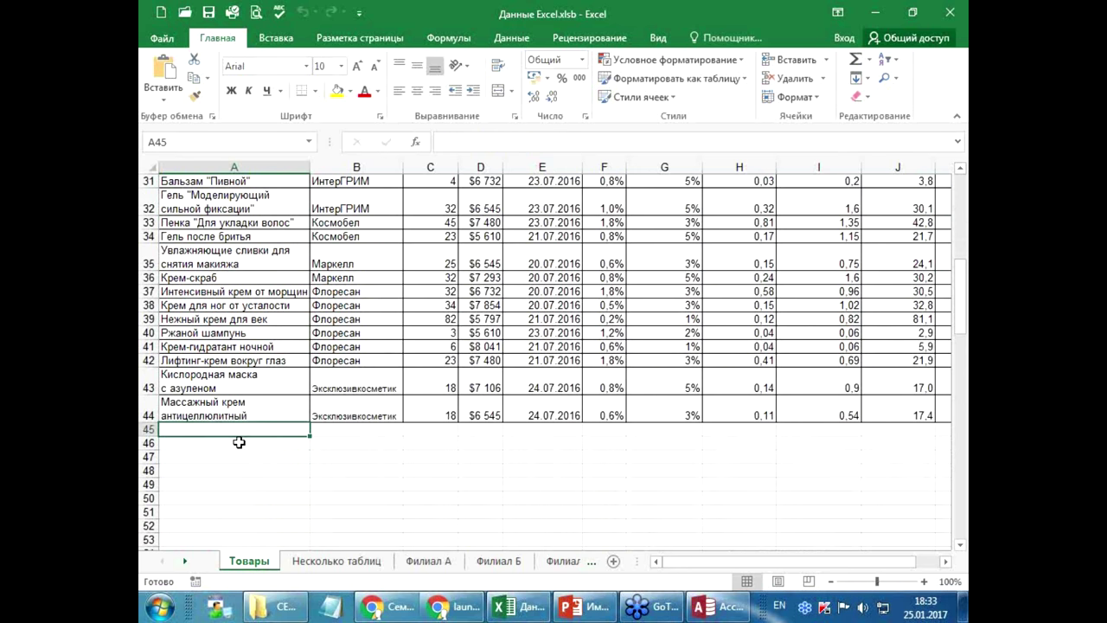
pyautogui.moveTo(238, 431); pyautogui.dragTo(840, 479)
pyautogui.write('sdfgsfgd')
pyautogui.hotkey('ctrl', 'Return')
pyautogui.click(476, 517)
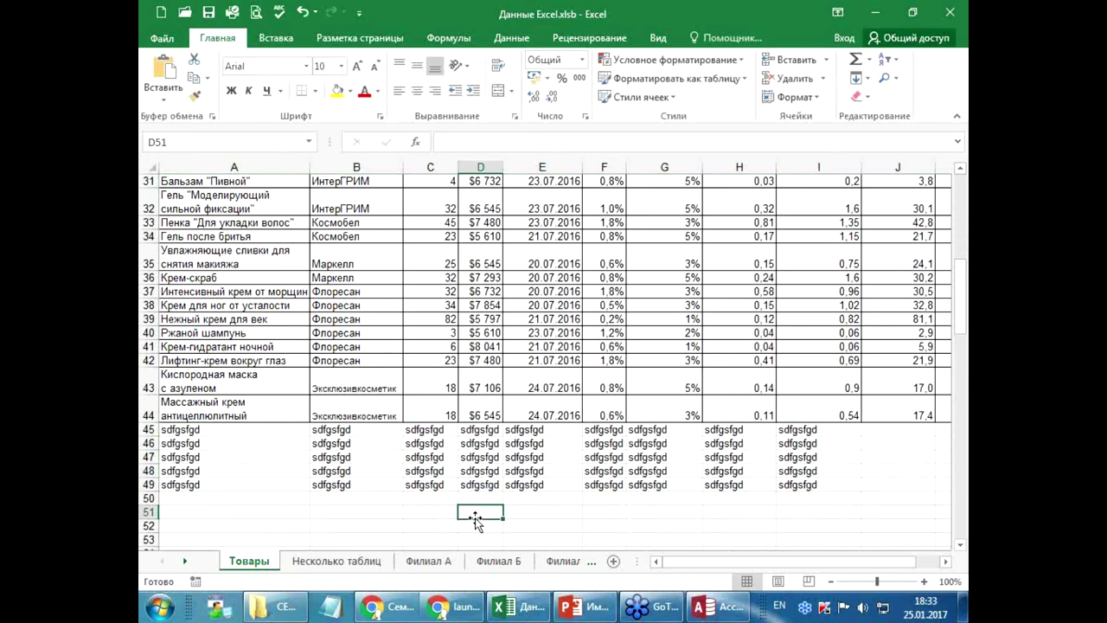
# - Select rows 45–49 holding the placeholder text
pyautogui.click(151, 430)
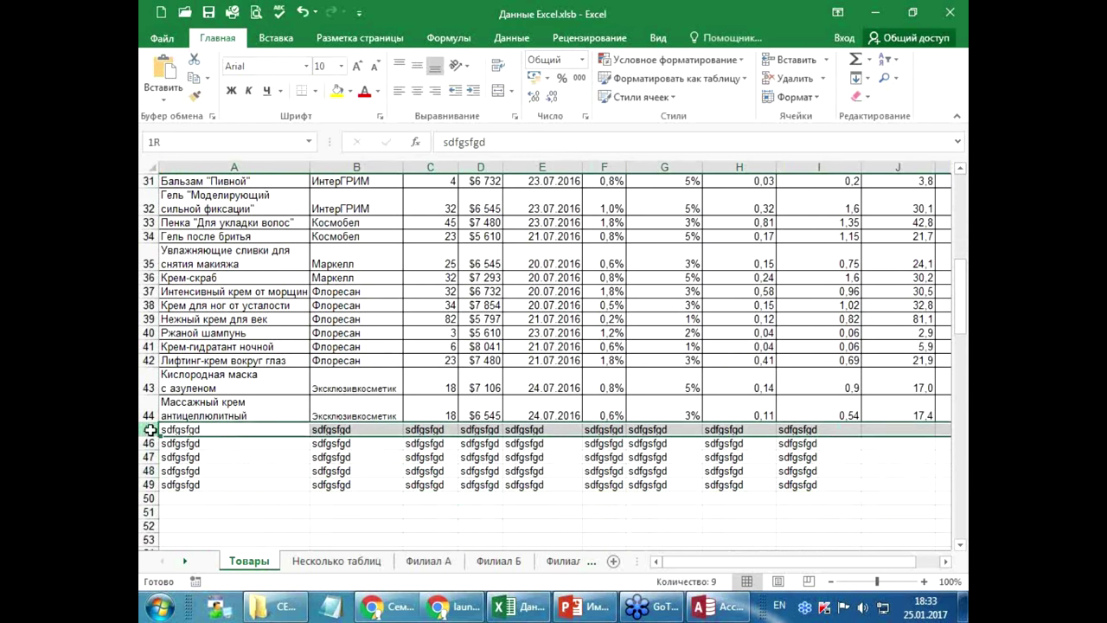
pyautogui.moveTo(151, 430); pyautogui.dragTo(149, 491)
pyautogui.click(317, 459)
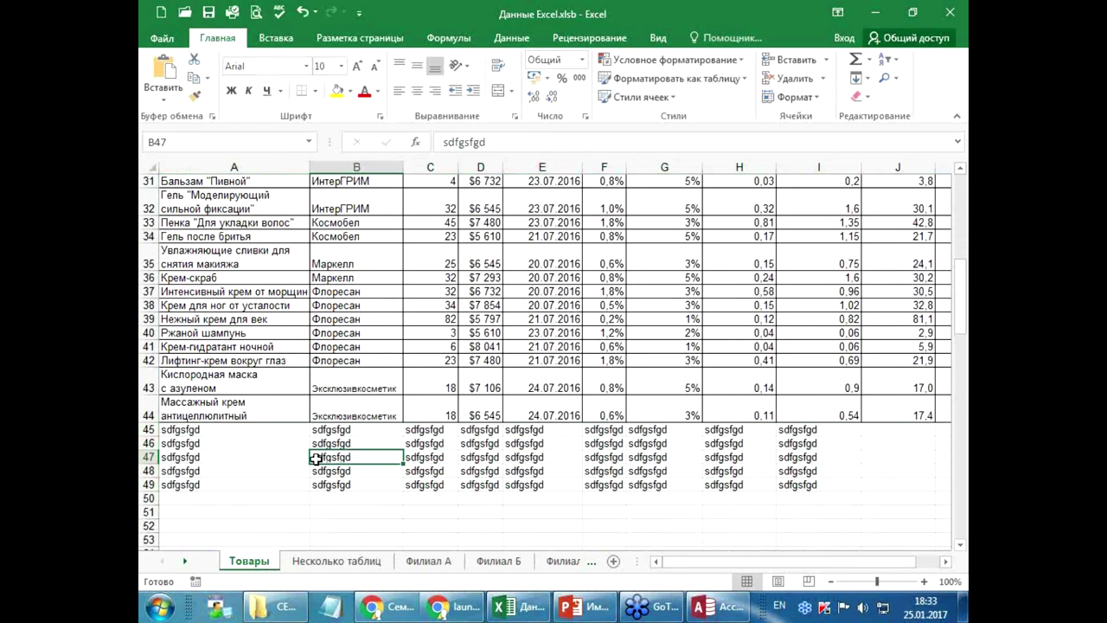
pyautogui.click(201, 443)
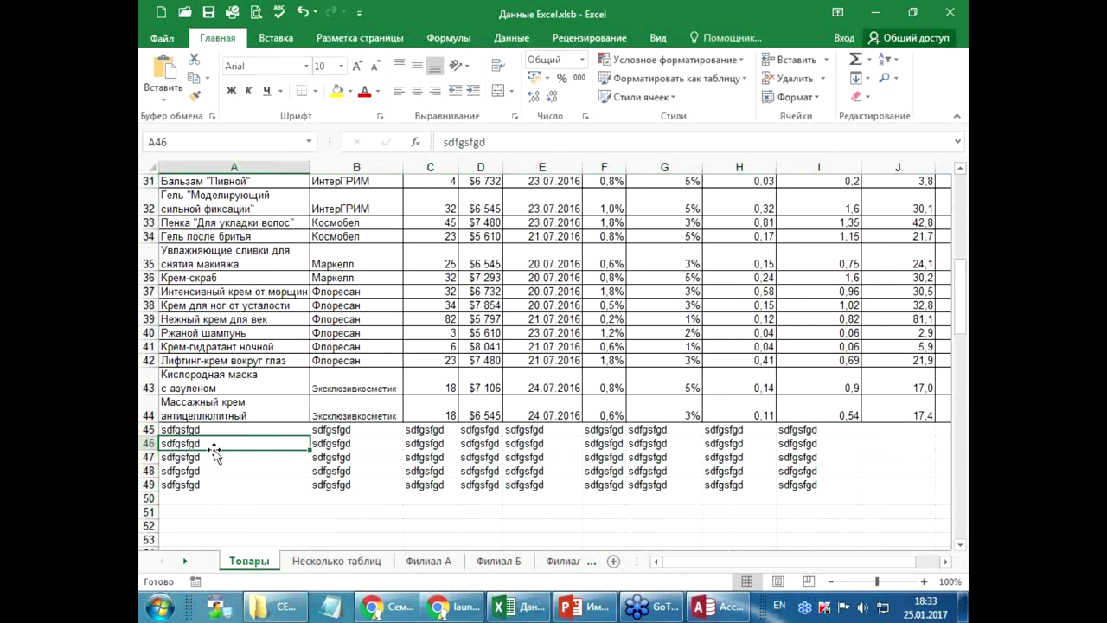
pyautogui.moveTo(148, 430); pyautogui.dragTo(147, 486)
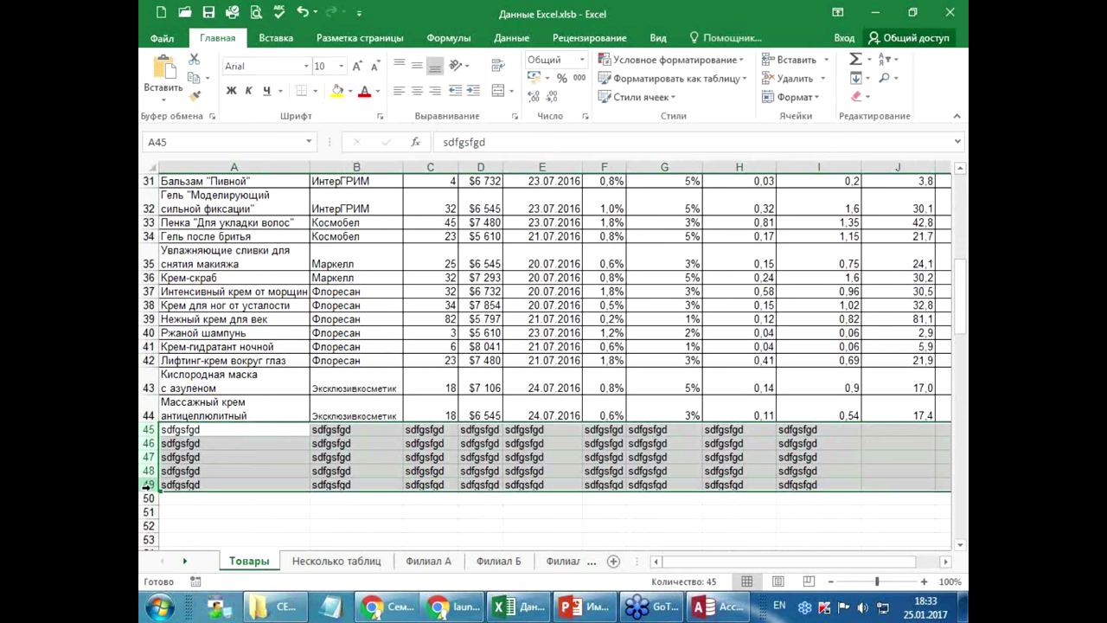
# - Clear the placeholder text from rows 45–49
pyautogui.press('Delete')
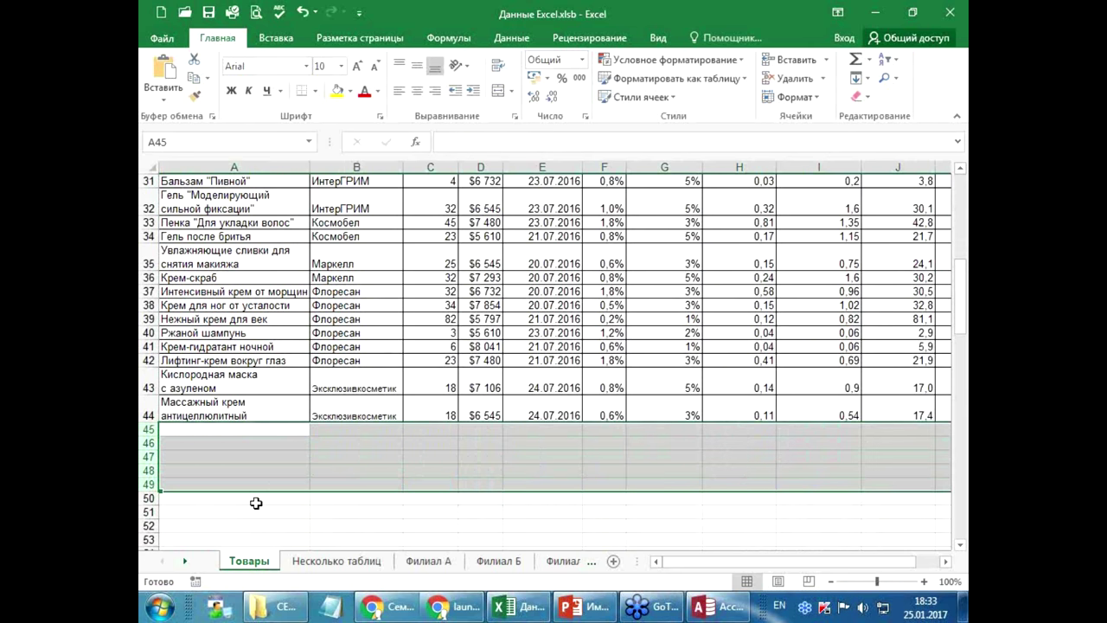
pyautogui.click(267, 461)
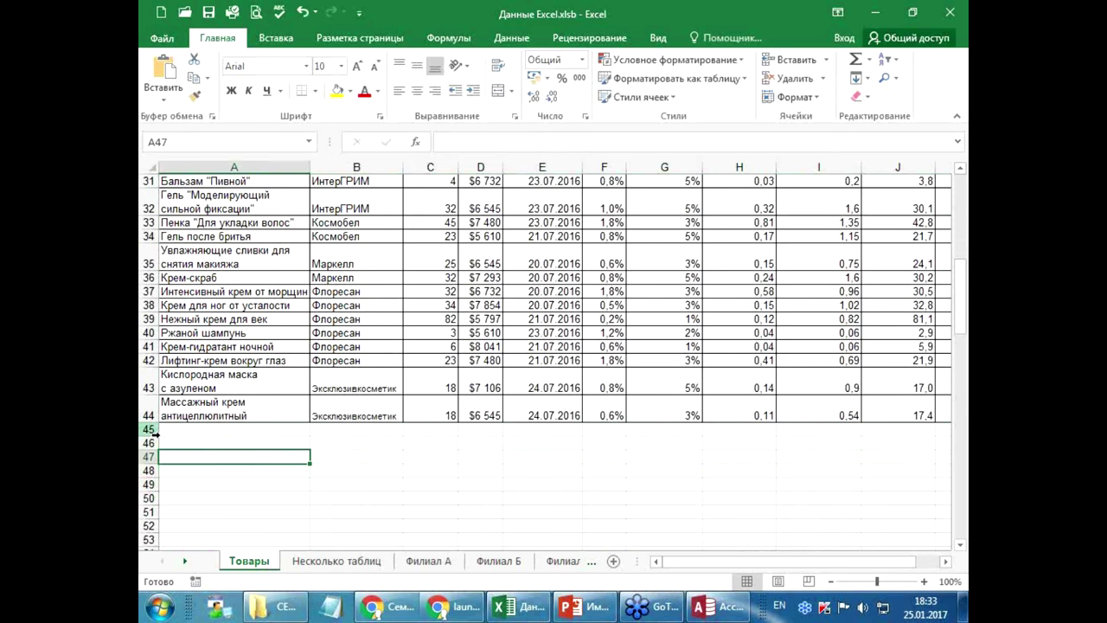
pyautogui.click(218, 430)
pyautogui.scroll(-1, 225, 415)
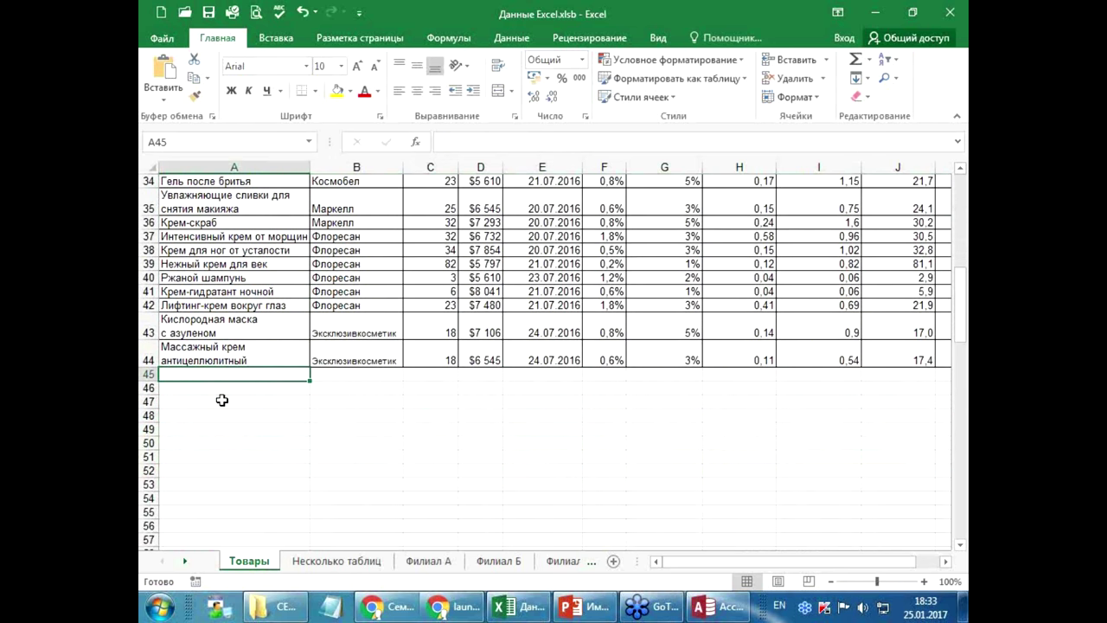
pyautogui.scroll(-3, 225, 415)
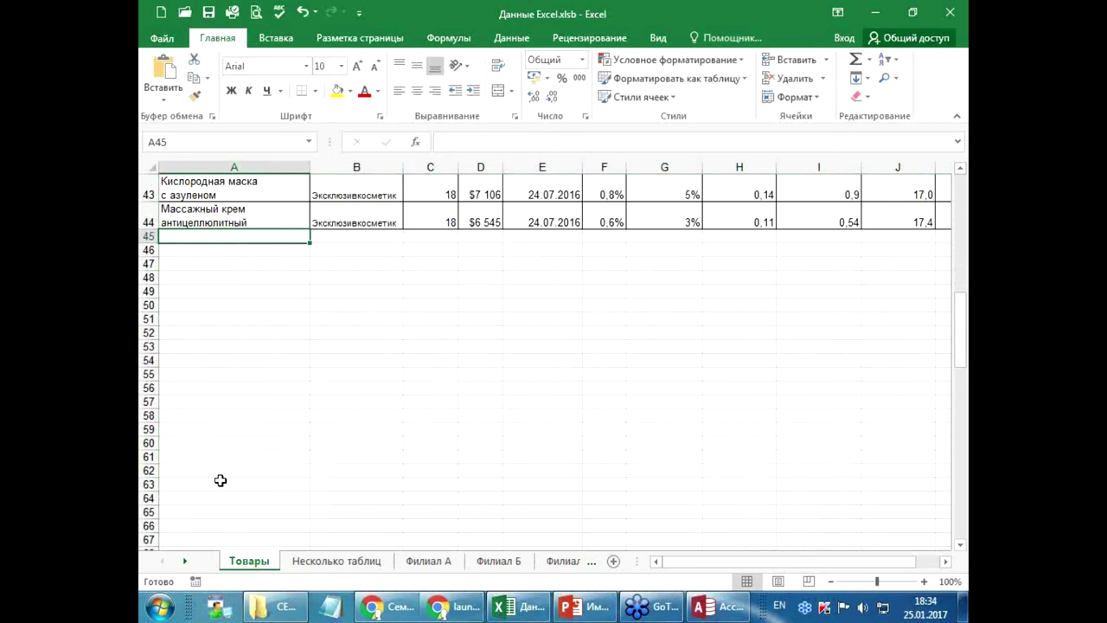
# - Delete the empty rows 45–124 below the product table
pyautogui.click(343, 358)
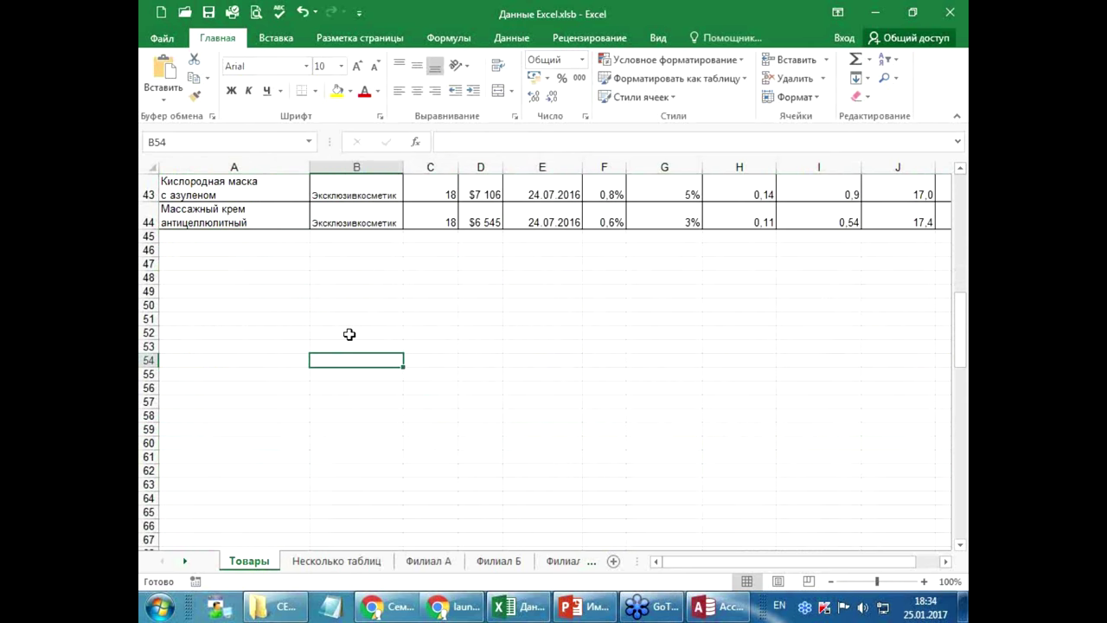
pyautogui.click(259, 348)
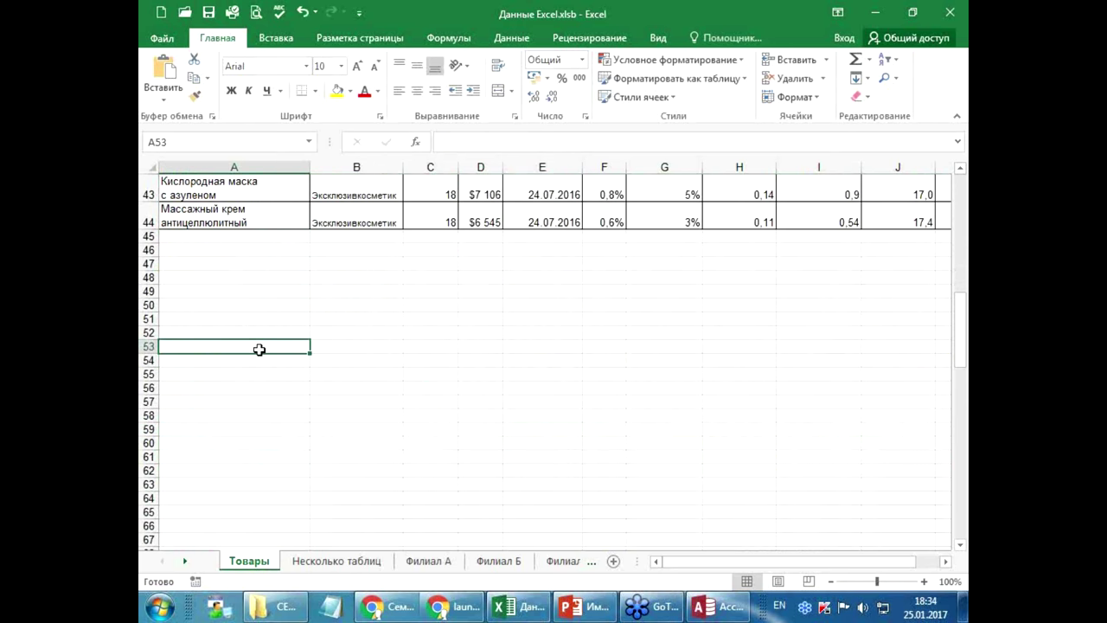
pyautogui.click(268, 278)
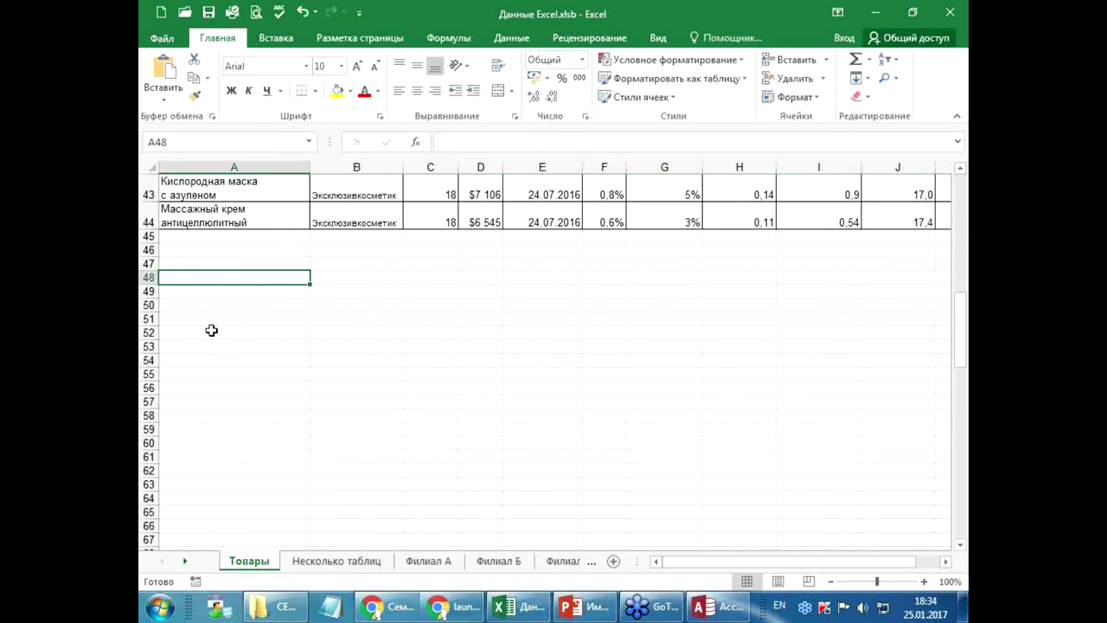
pyautogui.scroll(-2, 221, 368)
pyautogui.scroll(-3, 226, 342)
pyautogui.scroll(-6, 228, 311)
pyautogui.scroll(11, 228, 311)
pyautogui.scroll(4, 229, 312)
pyautogui.moveTo(150, 429); pyautogui.dragTo(143, 618)
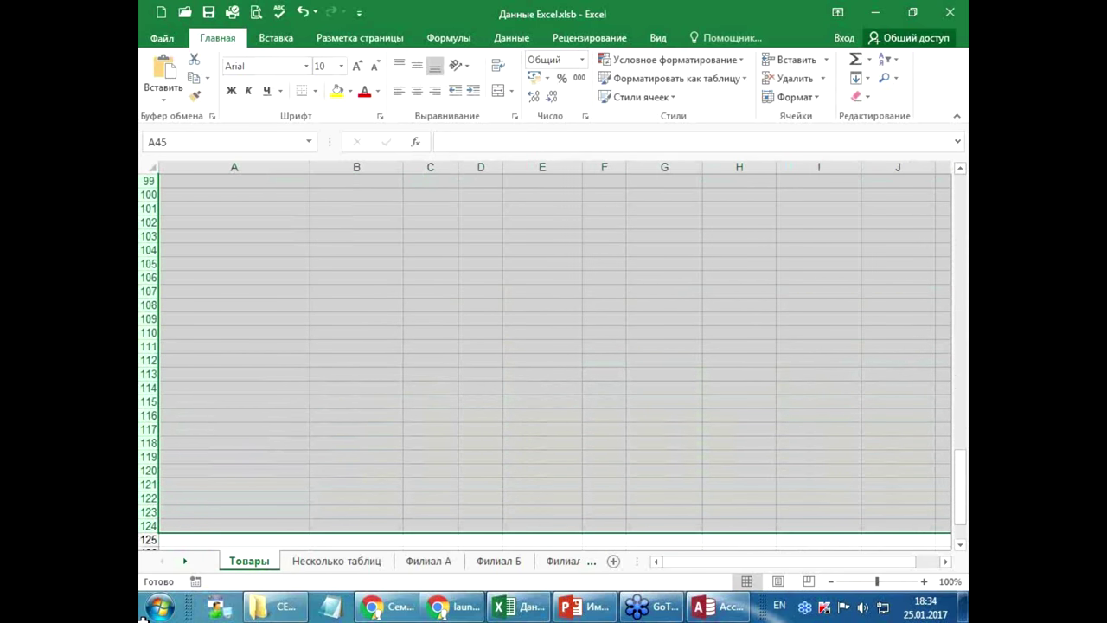
pyautogui.click(797, 82)
pyautogui.click(184, 389)
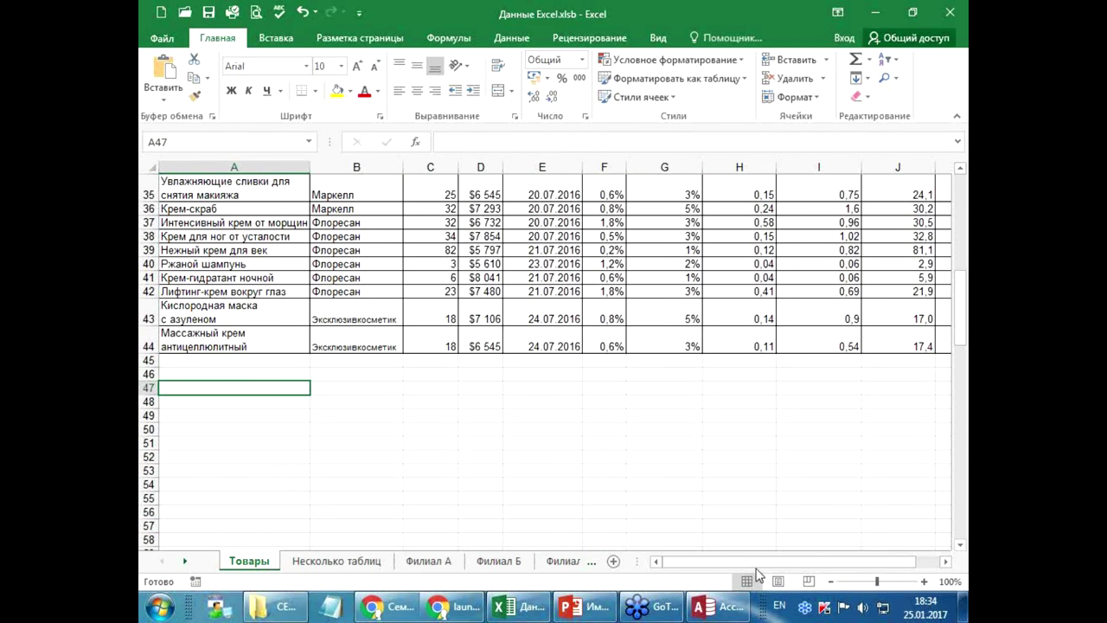
# - Scroll right and select the empty column M beside the table
pyautogui.moveTo(756, 561); pyautogui.dragTo(783, 562)
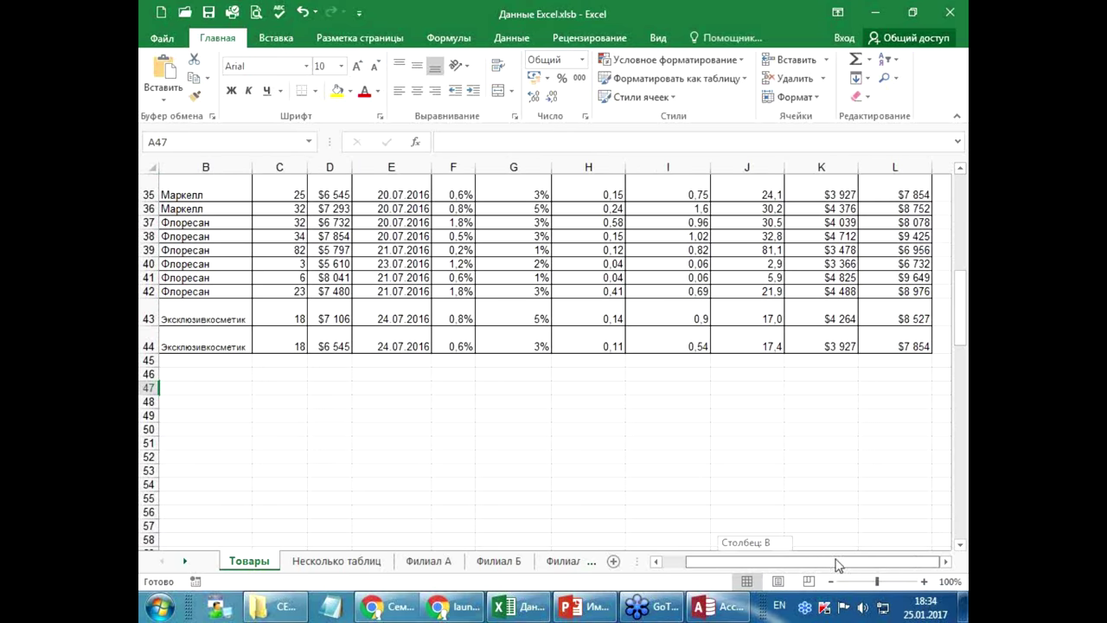
pyautogui.click(944, 562)
pyautogui.click(595, 346)
pyautogui.scroll(3, 560, 291)
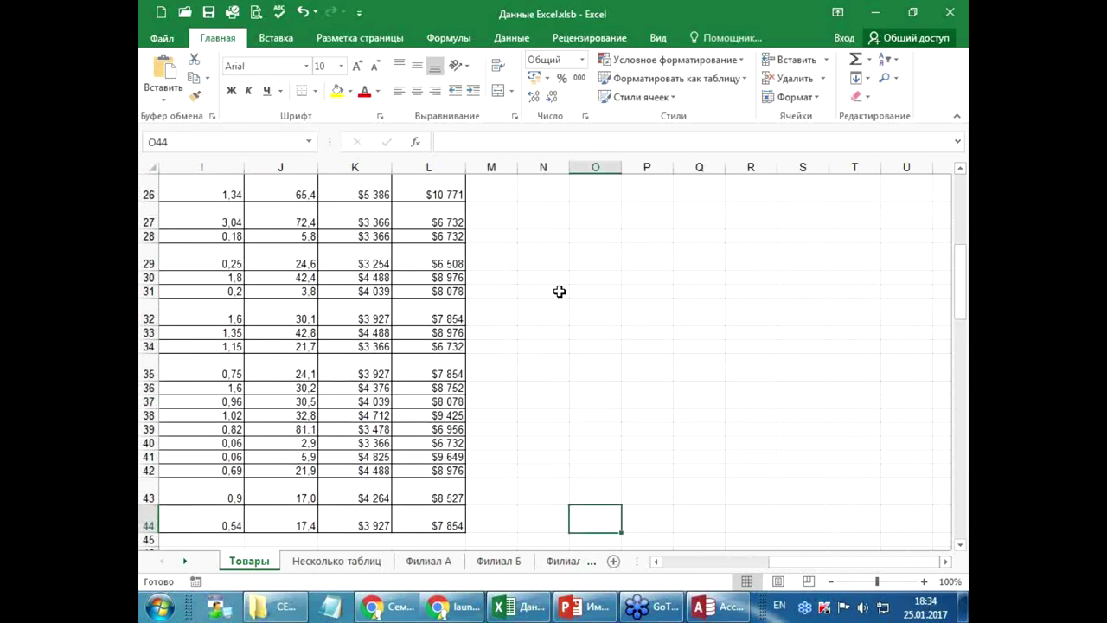
pyautogui.scroll(8, 560, 292)
pyautogui.click(501, 169)
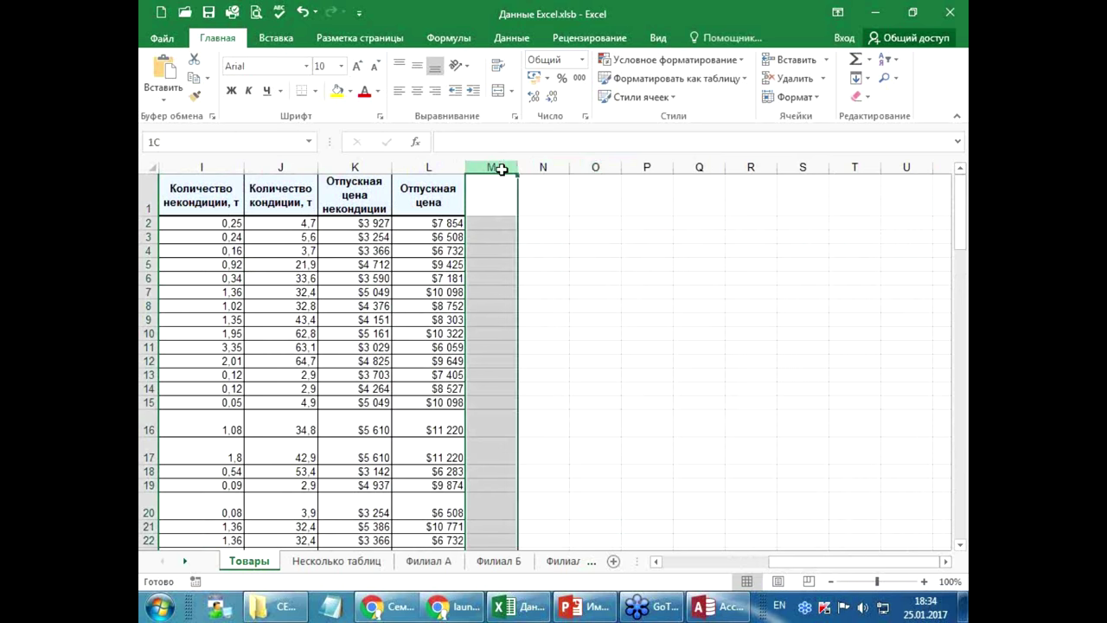
# - Delete the empty columns M through S
pyautogui.moveTo(500, 169); pyautogui.dragTo(786, 205)
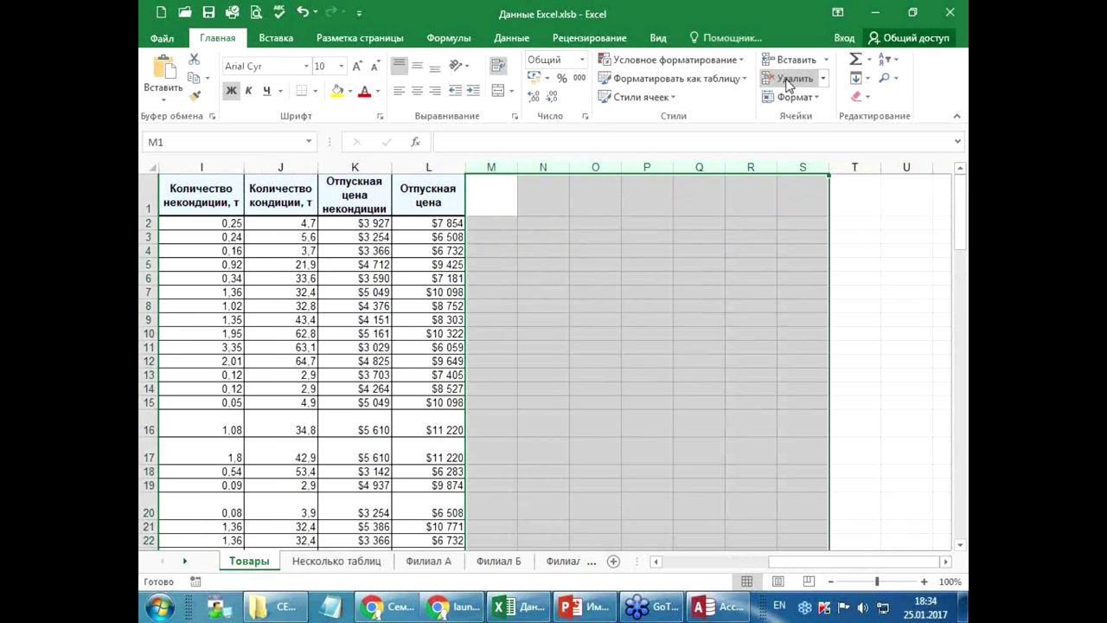
pyautogui.click(630, 346)
pyautogui.moveTo(809, 564); pyautogui.dragTo(582, 576)
# - Return to the top of the sheet, save the workbook and close Excel
pyautogui.scroll(-16, 591, 357)
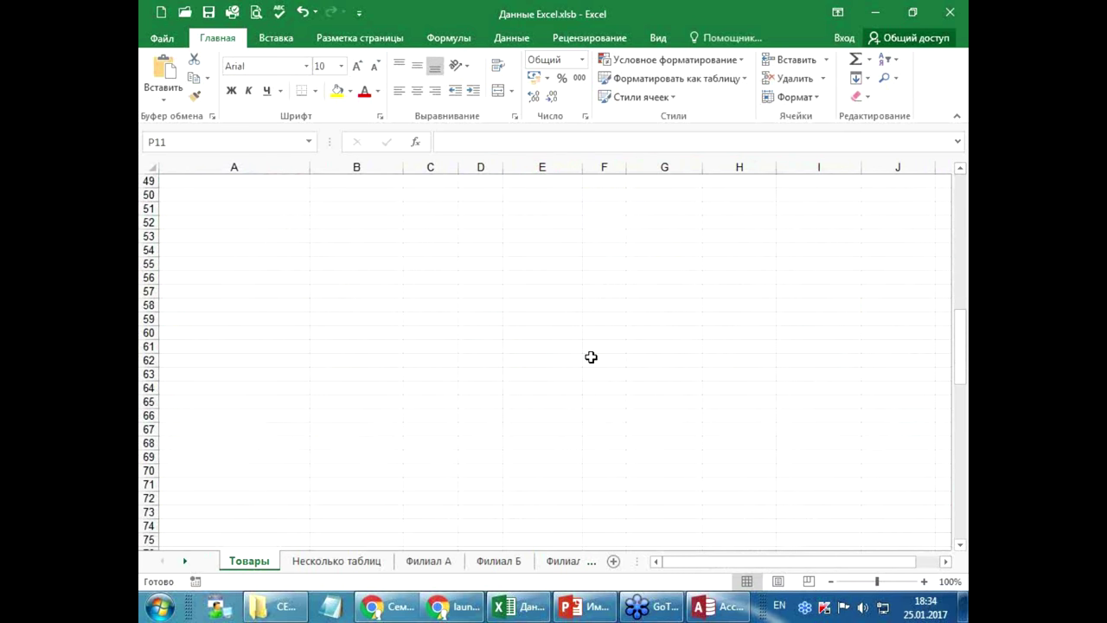
pyautogui.scroll(2, 591, 357)
pyautogui.scroll(8, 590, 357)
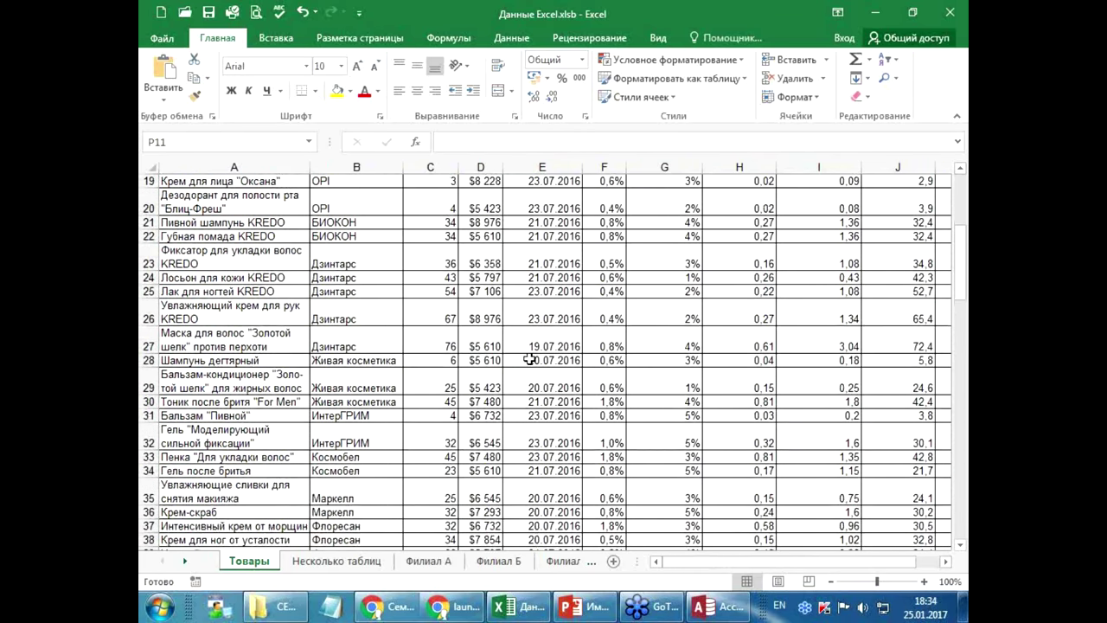
pyautogui.scroll(4, 591, 358)
pyautogui.scroll(3, 591, 357)
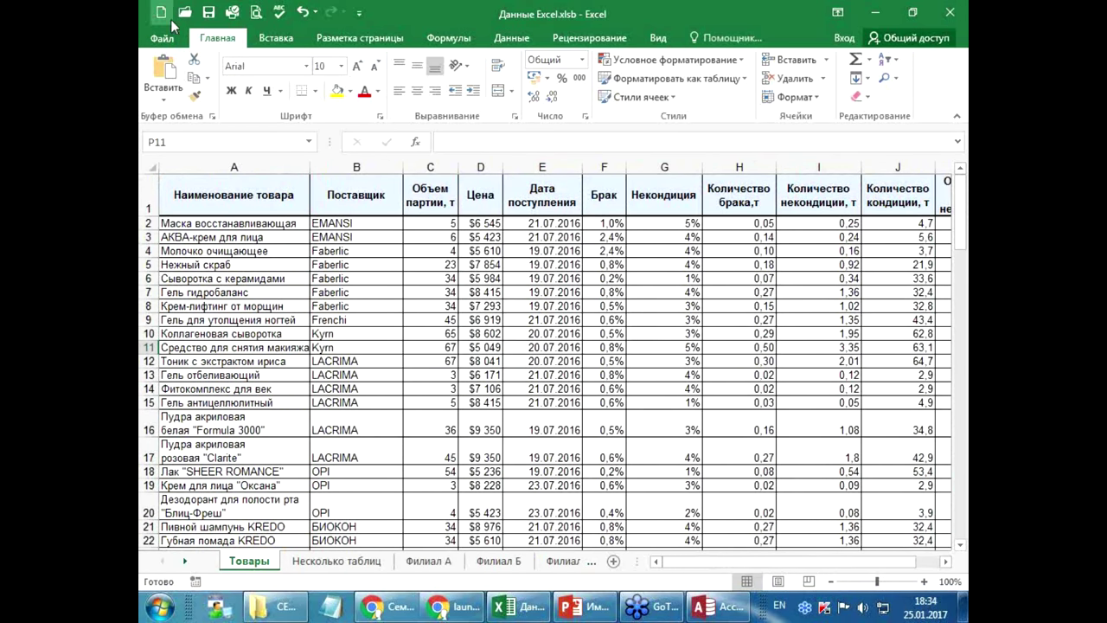
pyautogui.click(209, 13)
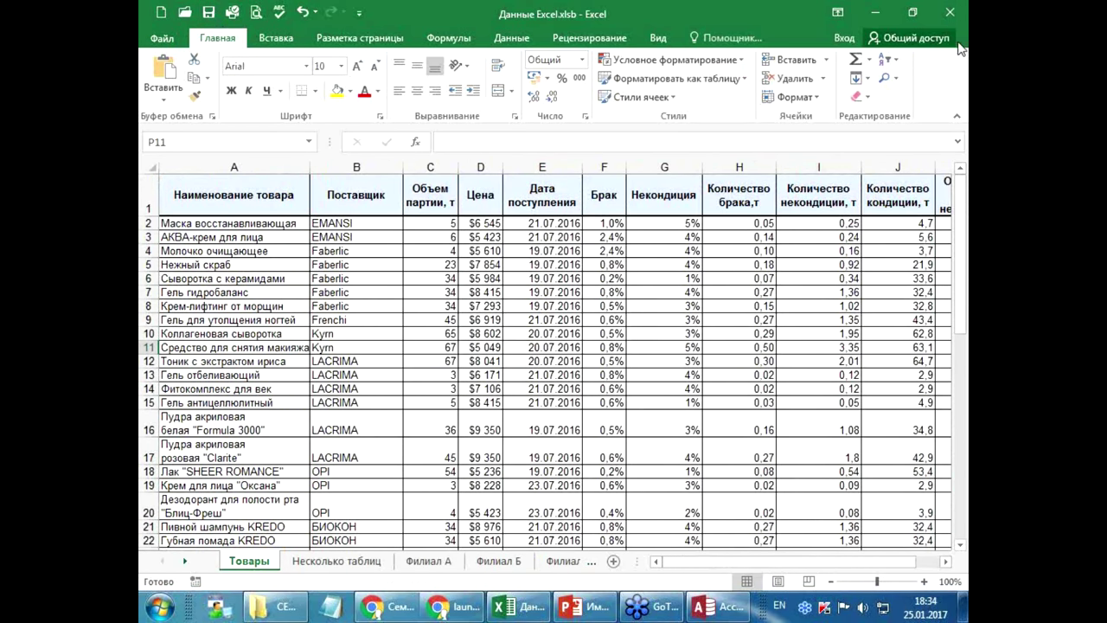
pyautogui.click(950, 14)
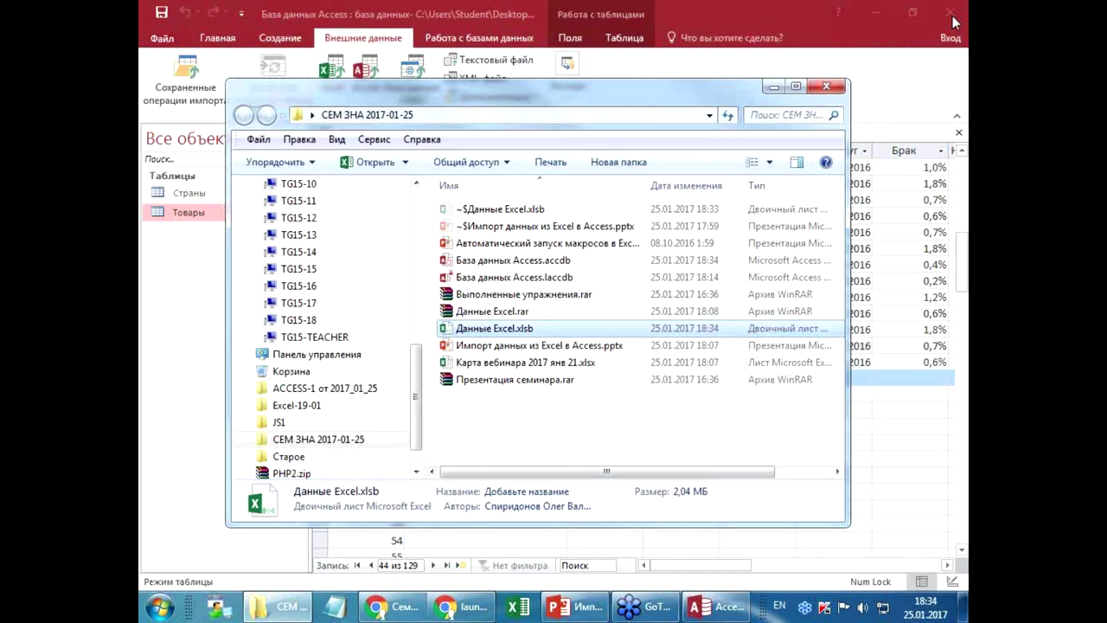
# - Close the Товары table without saving its layout changes
pyautogui.click(168, 370)
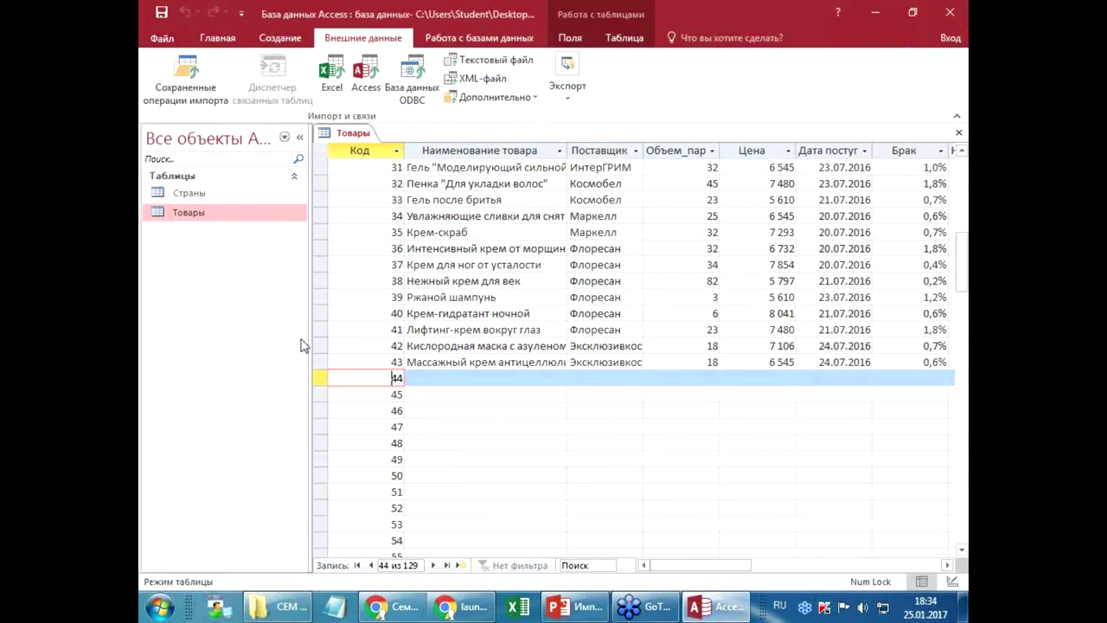
pyautogui.click(558, 248)
pyautogui.click(959, 132)
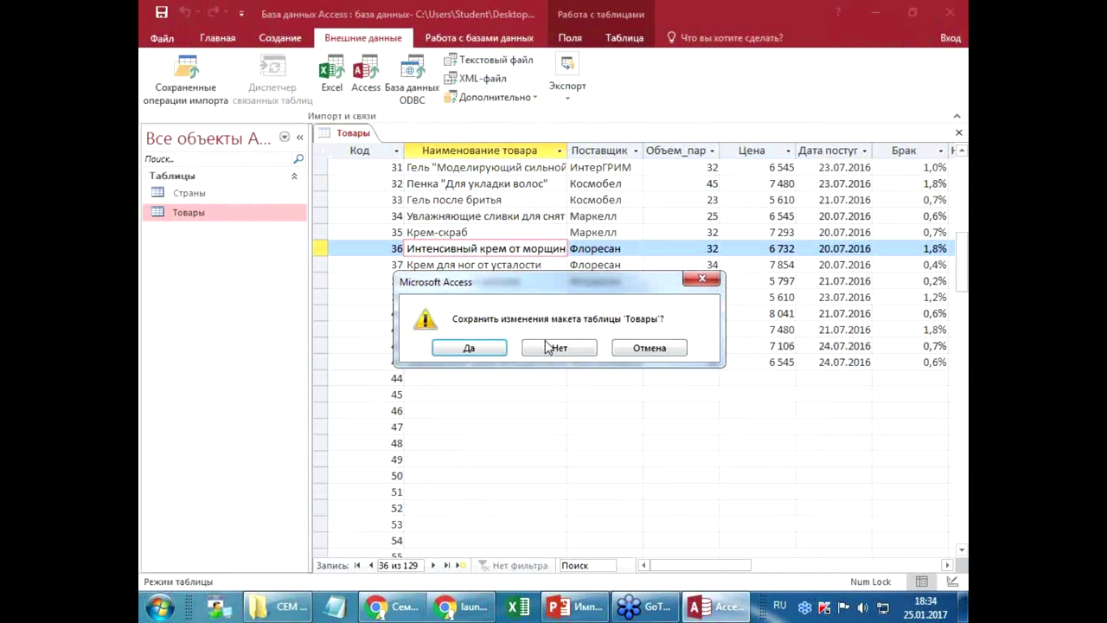
pyautogui.click(547, 347)
# - Delete the Товары table from the database, confirming with Да
pyautogui.click(198, 200)
pyautogui.click(197, 222)
pyautogui.press('Delete')
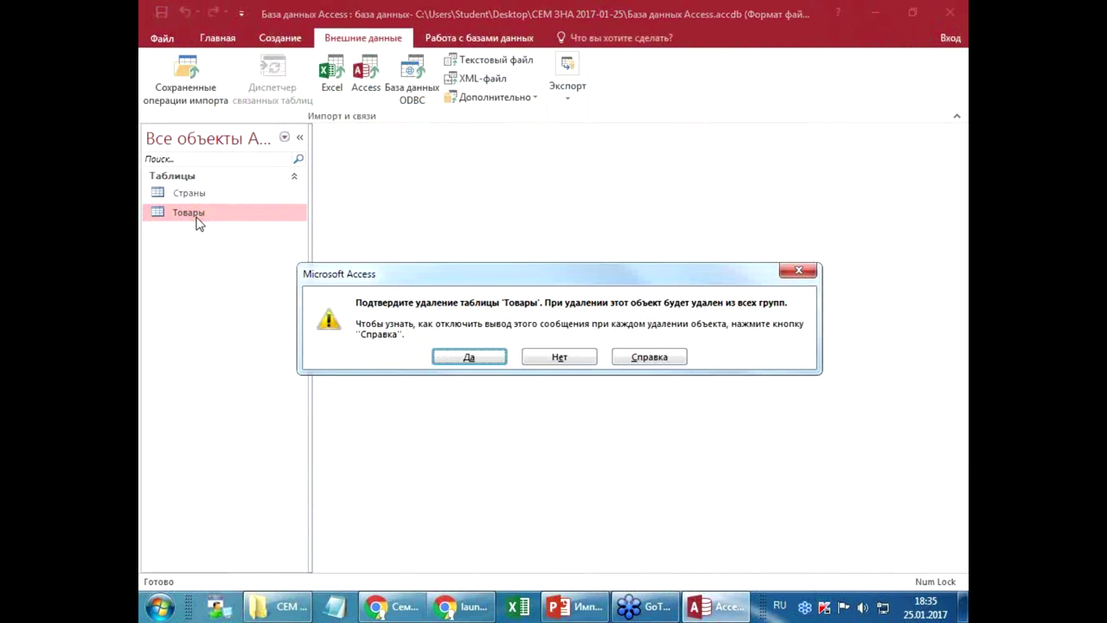
pyautogui.click(445, 360)
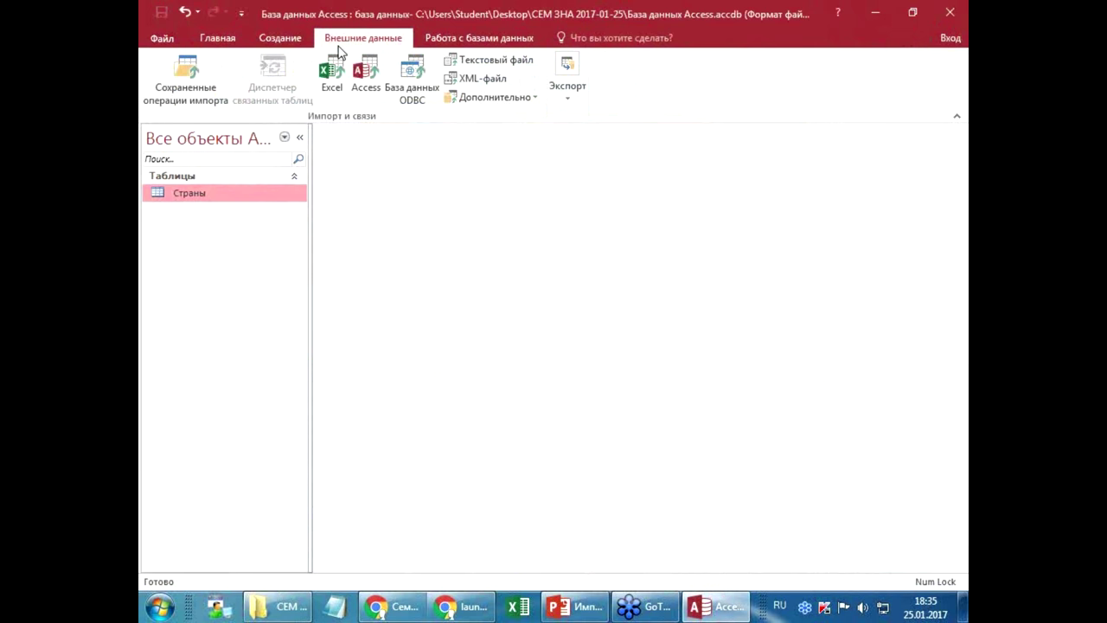
# - Rerun the saved Excel import of the Товары sheet from Saved Imports
pyautogui.click(183, 86)
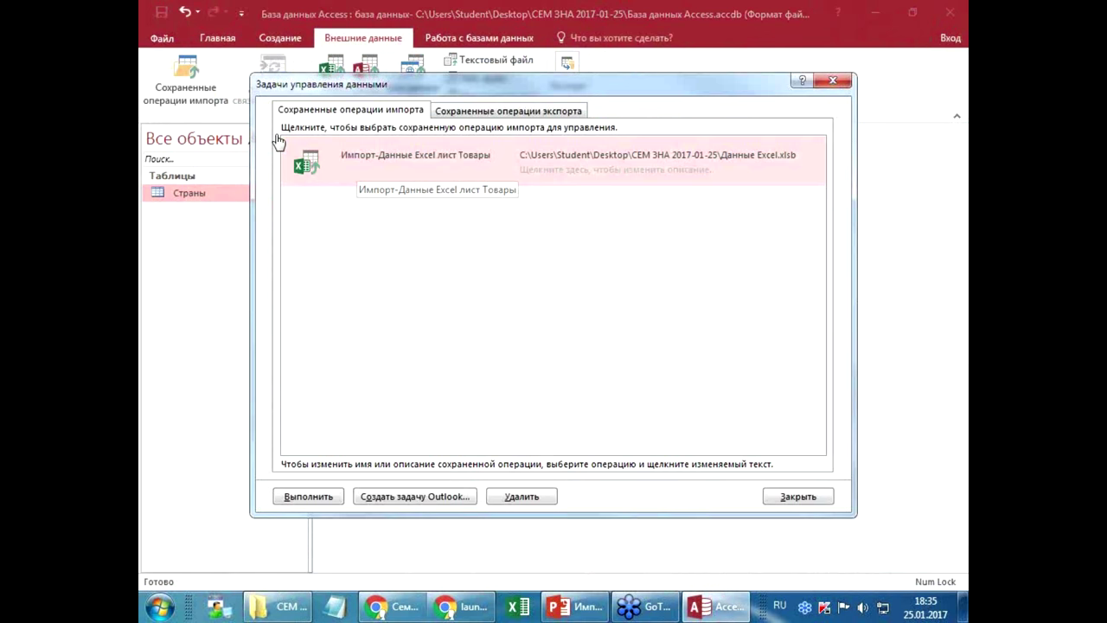
pyautogui.click(378, 170)
pyautogui.click(323, 498)
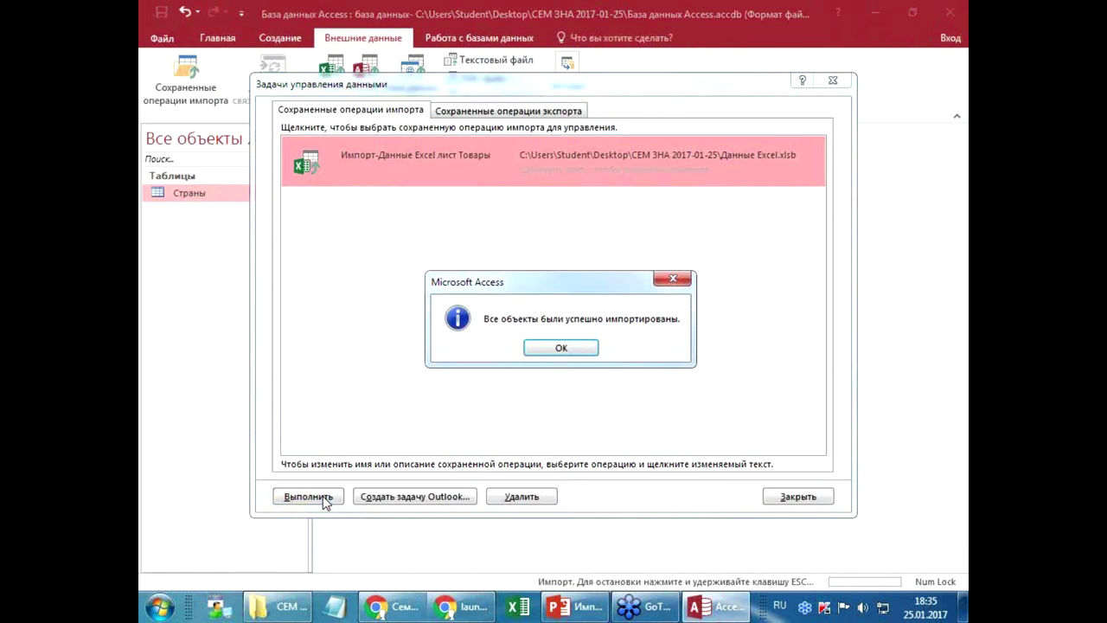
pyautogui.click(577, 348)
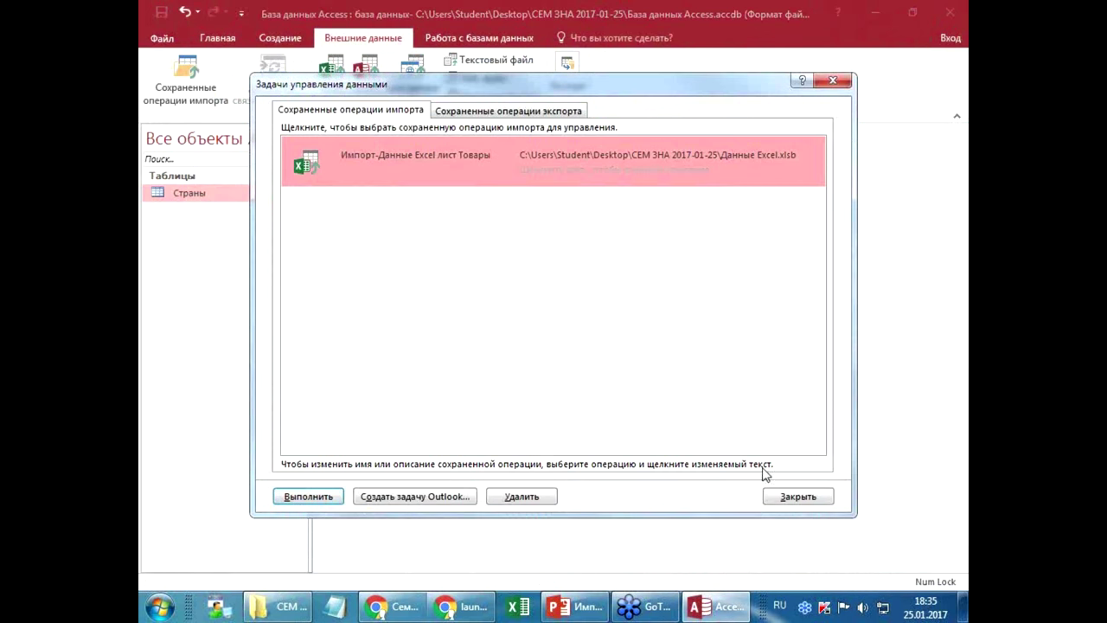
pyautogui.click(796, 496)
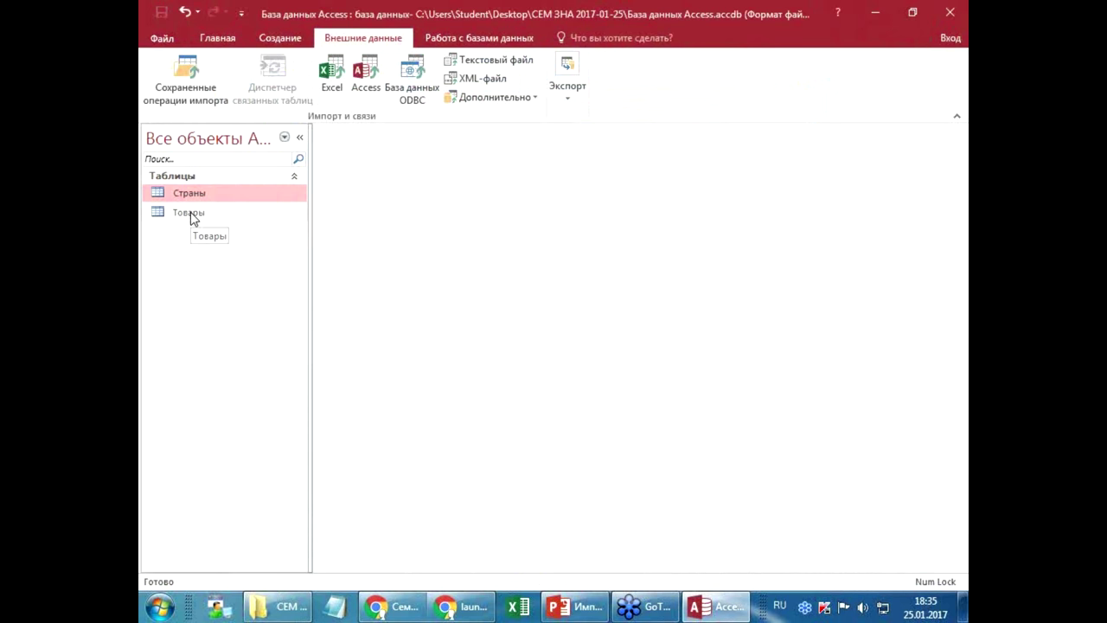
# - Open the new Товары table, scroll to its end, then close it
pyautogui.doubleClick(194, 217)
pyautogui.scroll(-5, 425, 285)
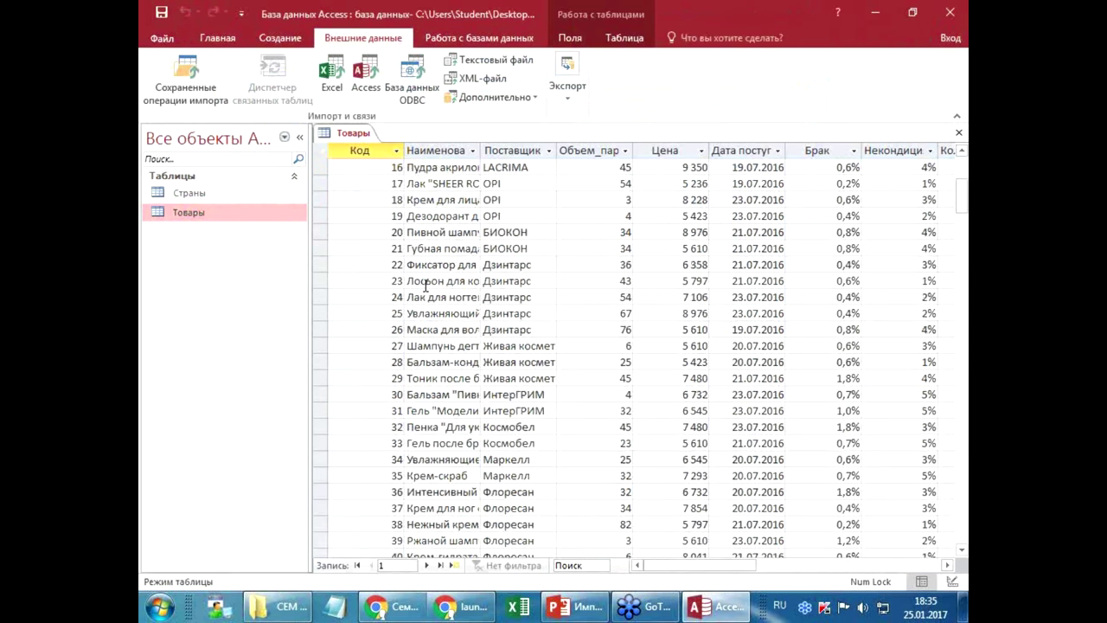
pyautogui.scroll(-8, 426, 286)
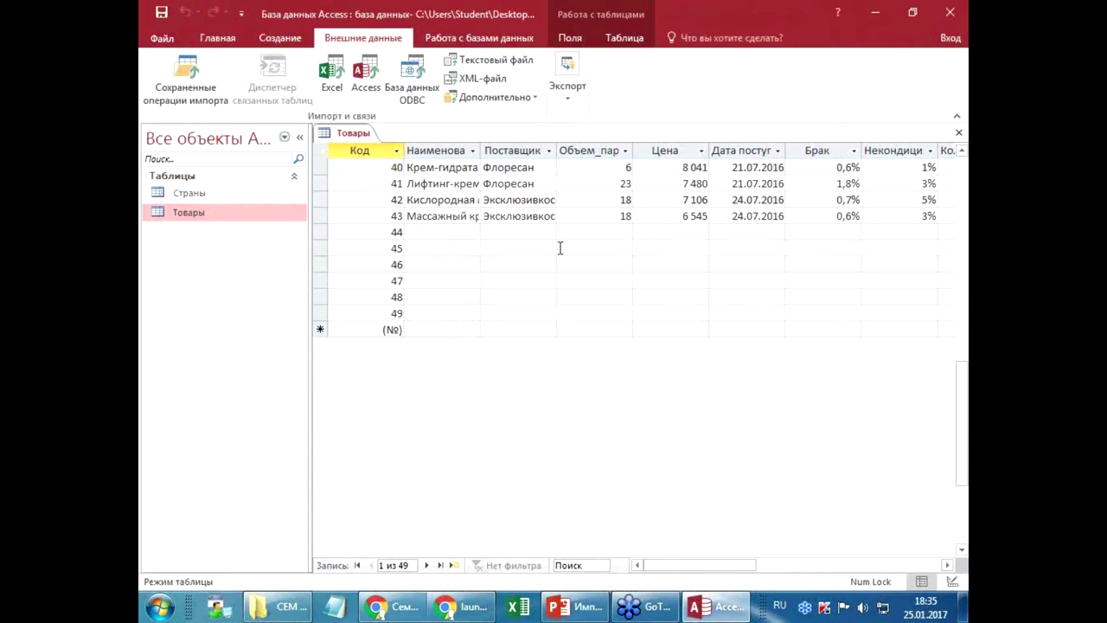
pyautogui.click(958, 132)
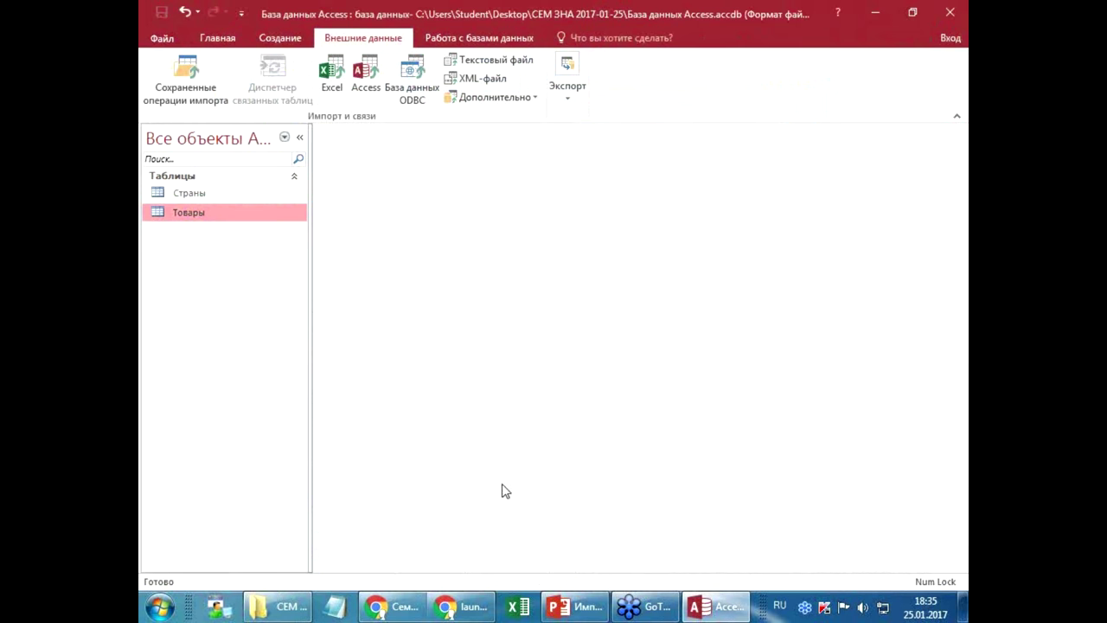
# - Delete the re-imported Товары table via its context menu and confirm
pyautogui.rightClick(221, 214)
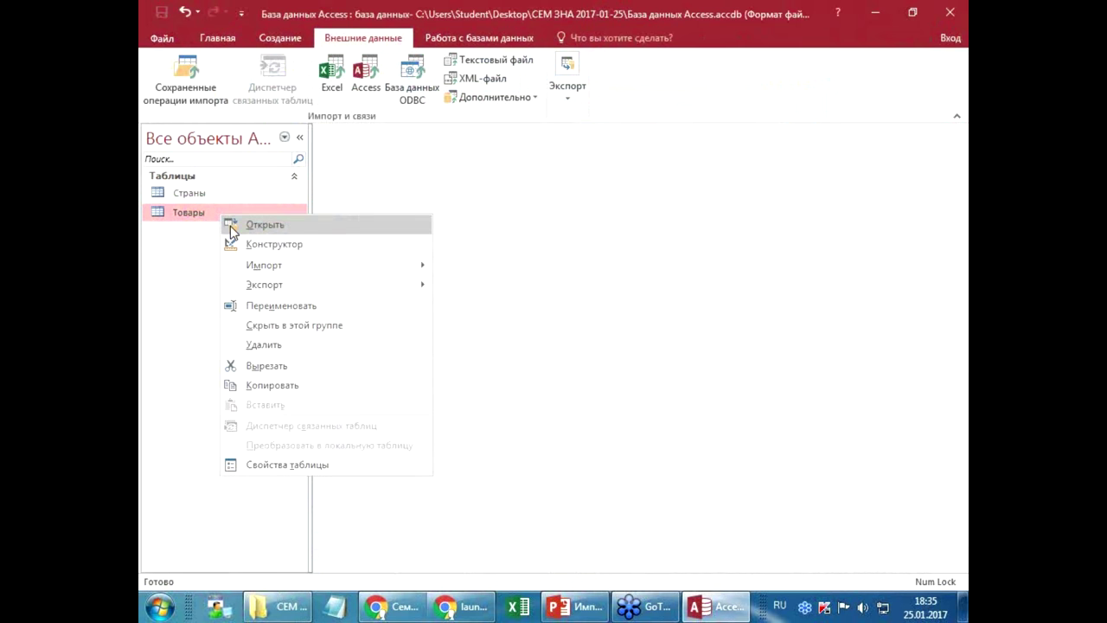
pyautogui.click(270, 346)
pyautogui.click(467, 363)
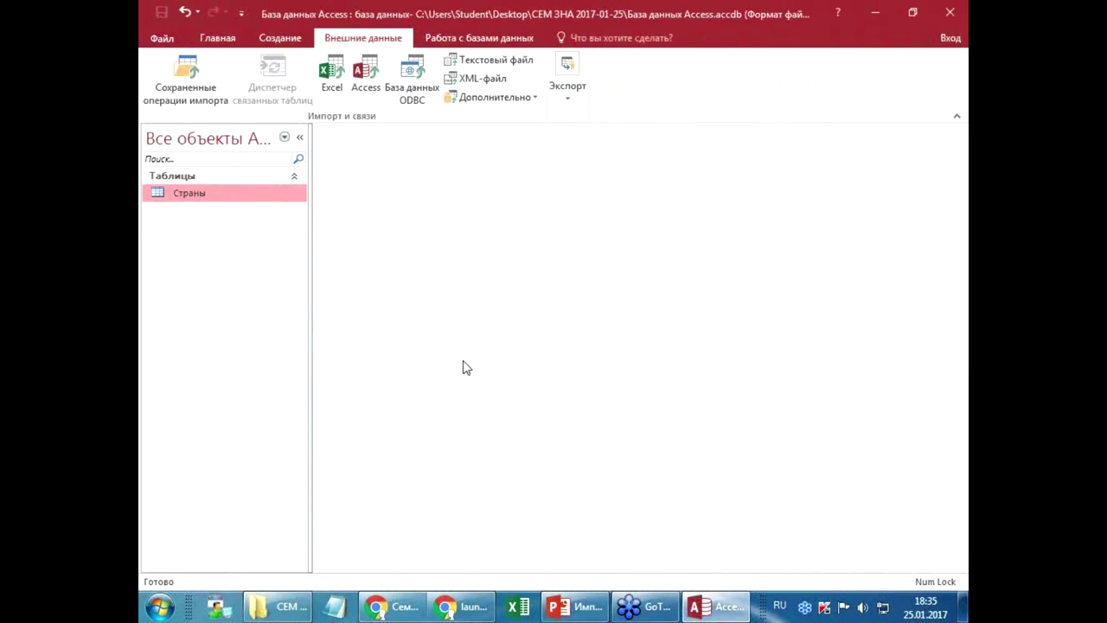
# - Reopen the Данные Excel.xlsb workbook from its folder
pyautogui.click(280, 607)
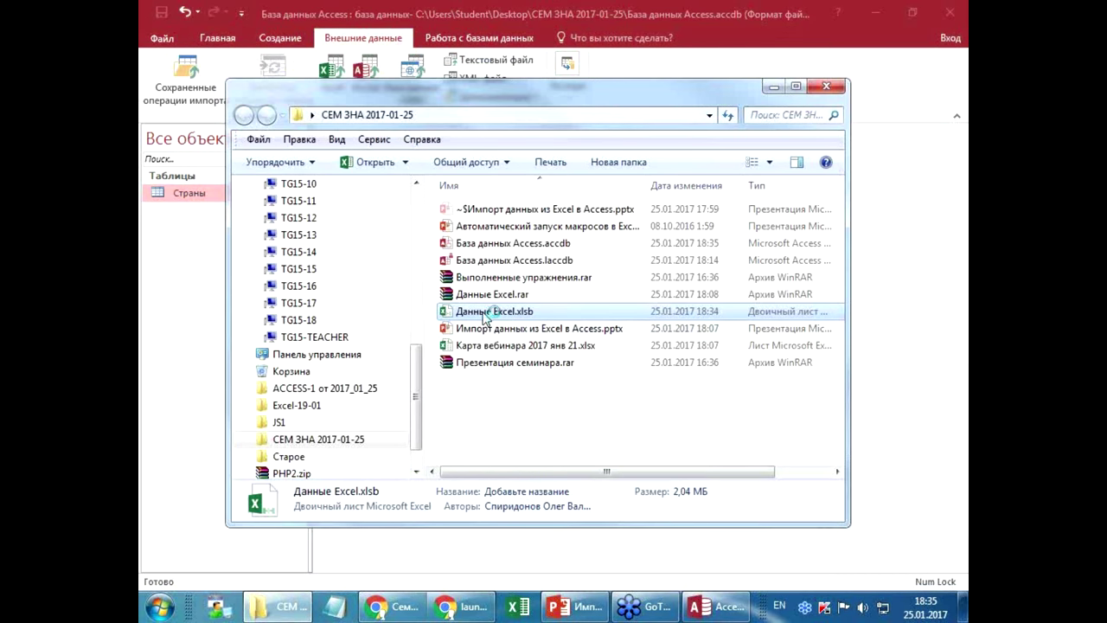
pyautogui.doubleClick(487, 311)
pyautogui.click(313, 401)
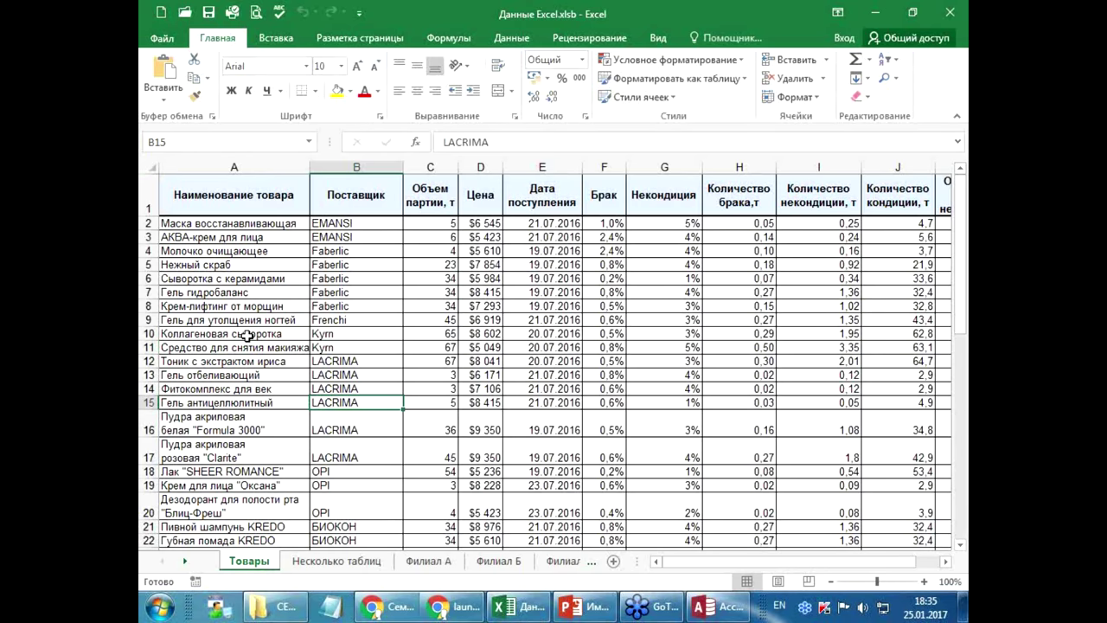
# - Delete the empty rows 45–58 below the table and save the workbook
pyautogui.scroll(-6, 245, 331)
pyautogui.scroll(-7, 245, 330)
pyautogui.moveTo(148, 277); pyautogui.dragTo(148, 457)
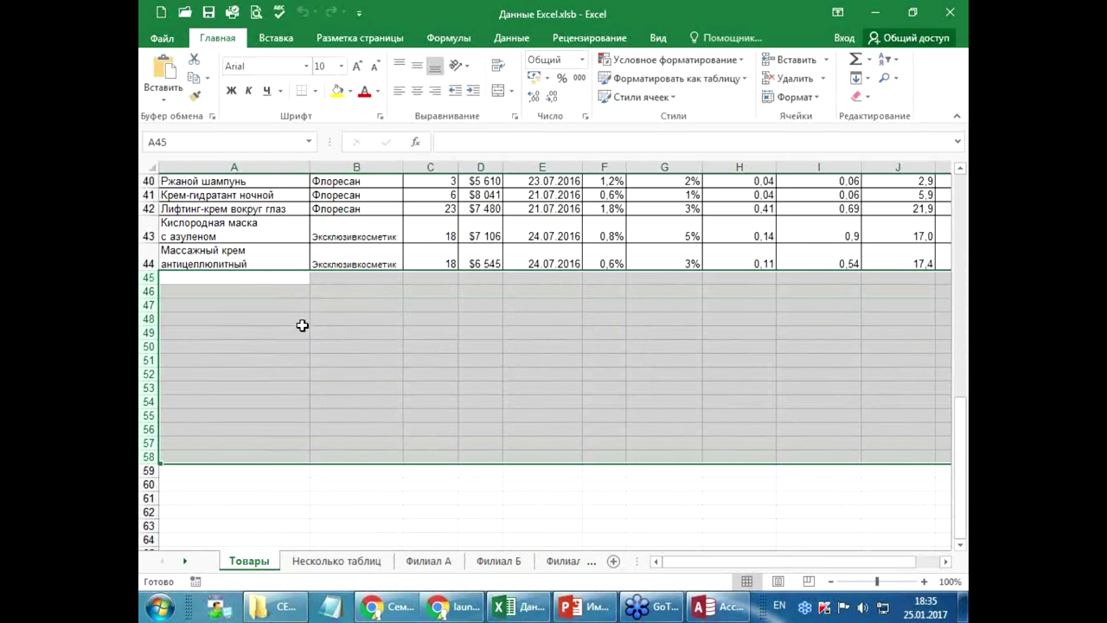
pyautogui.click(801, 85)
pyautogui.click(228, 250)
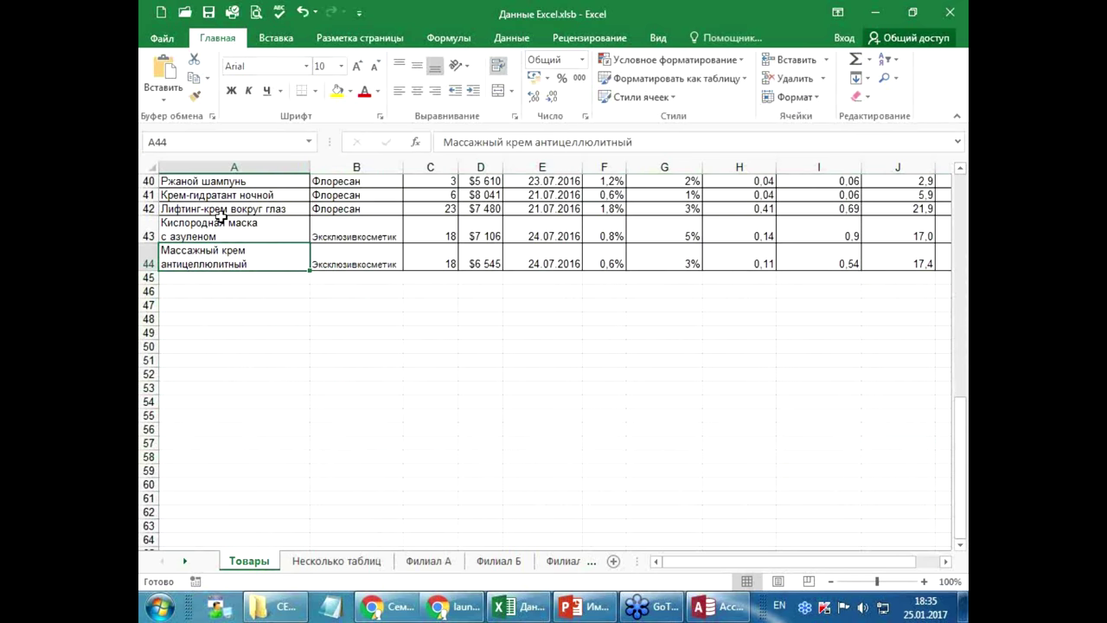
pyautogui.click(208, 12)
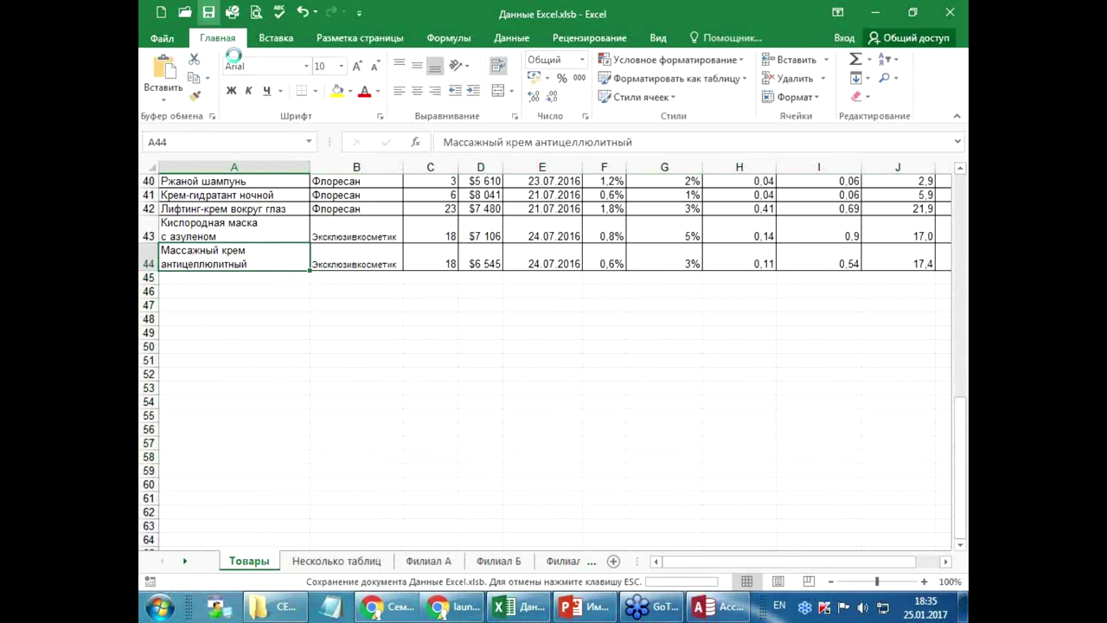
# - Verify with Ctrl+End that the last used cell is now L44
pyautogui.moveTo(962, 423); pyautogui.dragTo(962, 202)
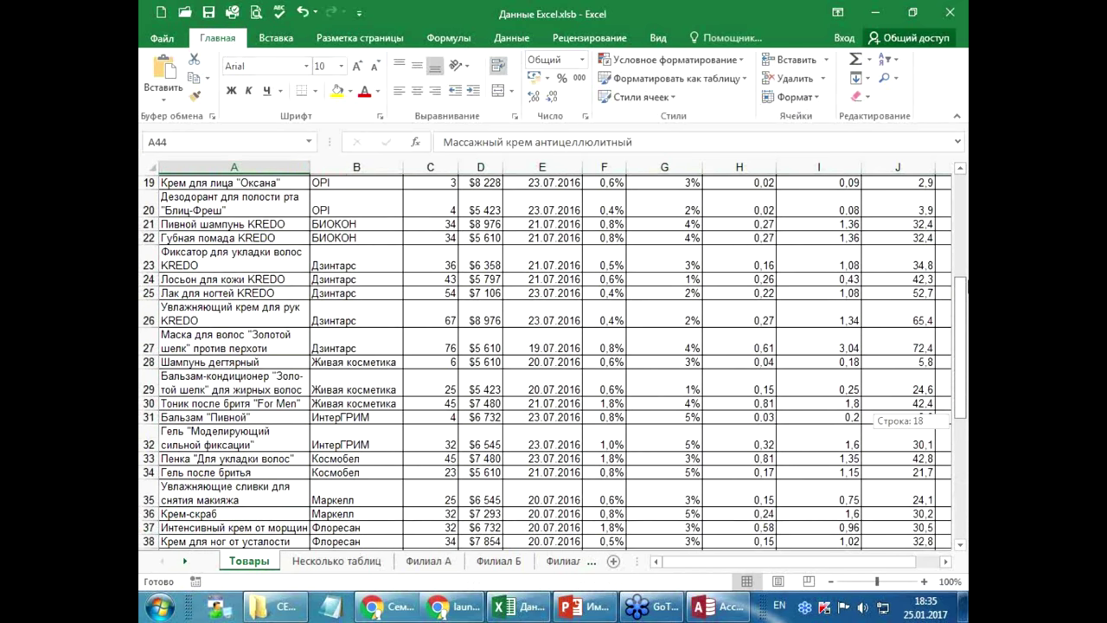
pyautogui.click(258, 183)
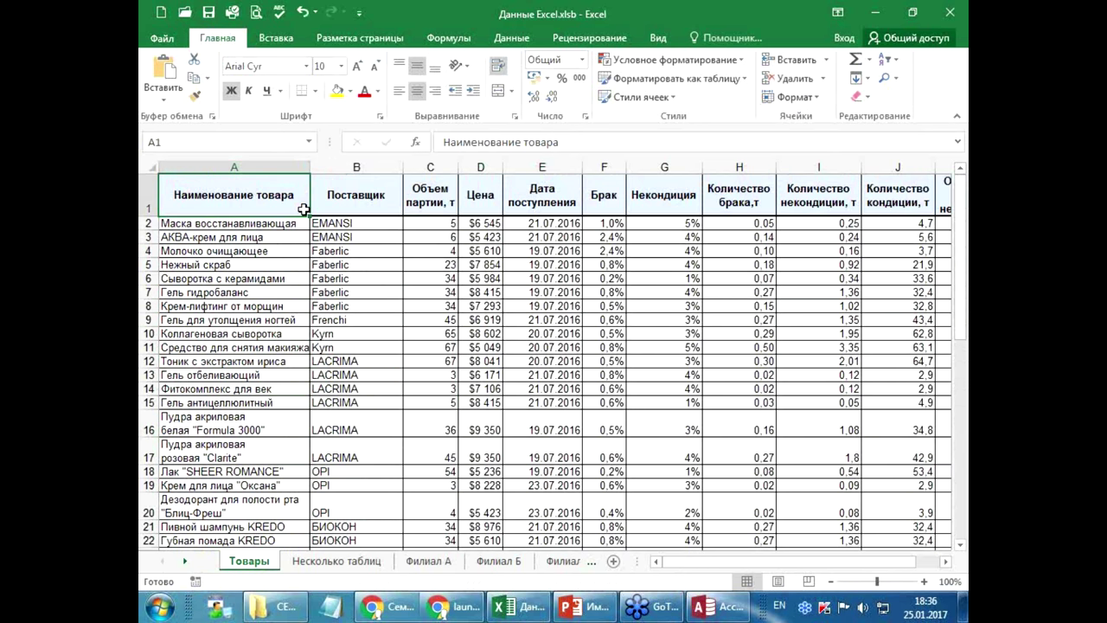
pyautogui.hotkey('ctrl', 'End')
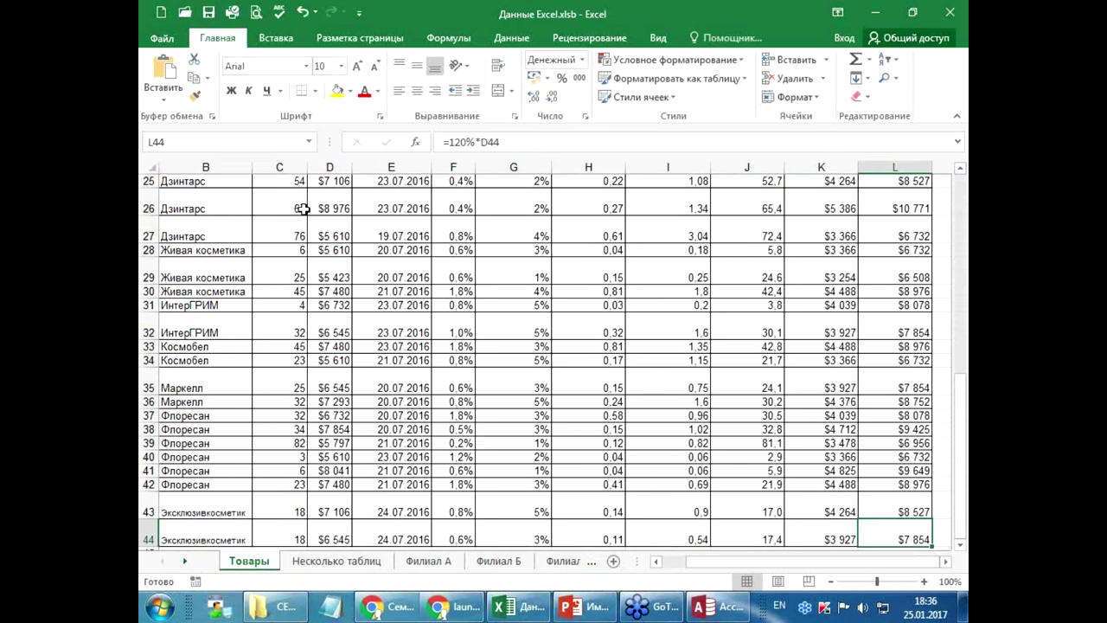
pyautogui.hotkey('ctrl', 'Home')
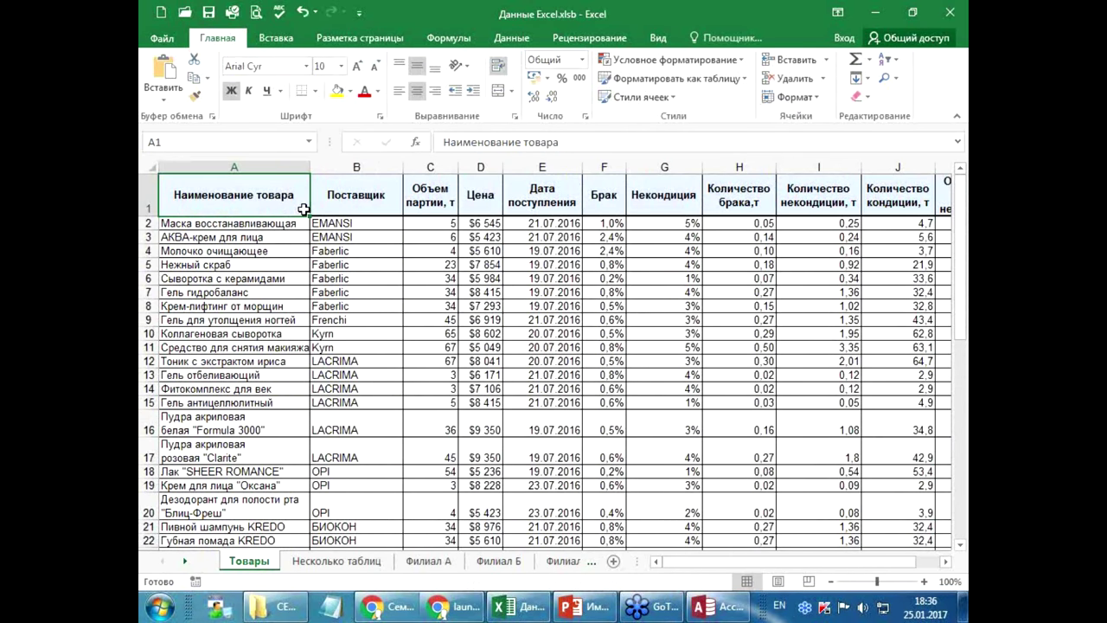
pyautogui.hotkey('ctrl', 'End')
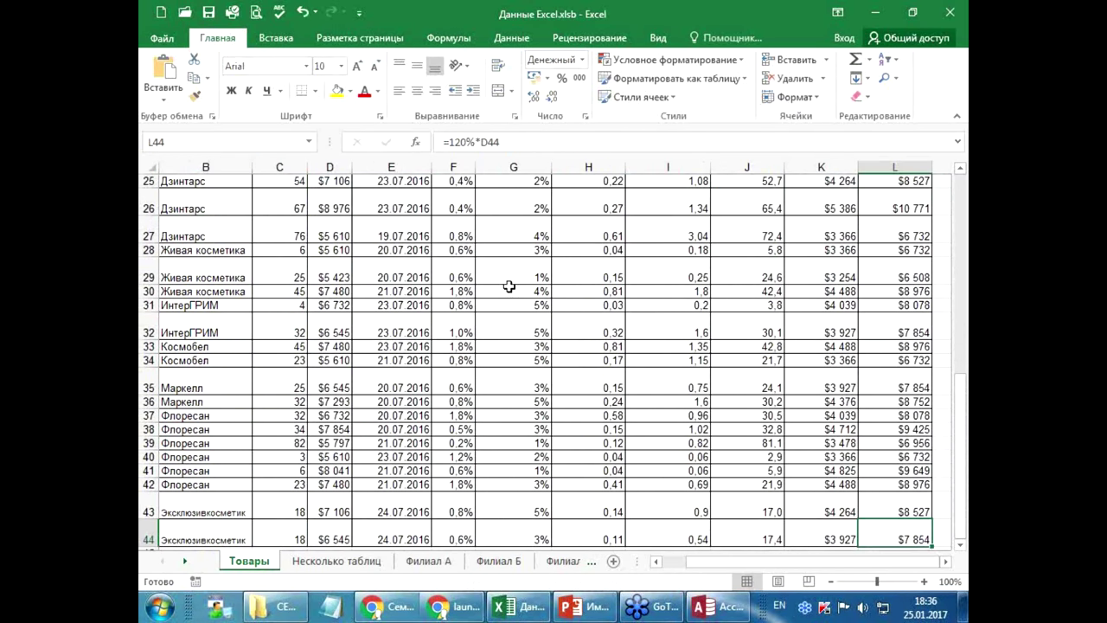
pyautogui.scroll(-2, 546, 272)
pyautogui.scroll(-1, 605, 279)
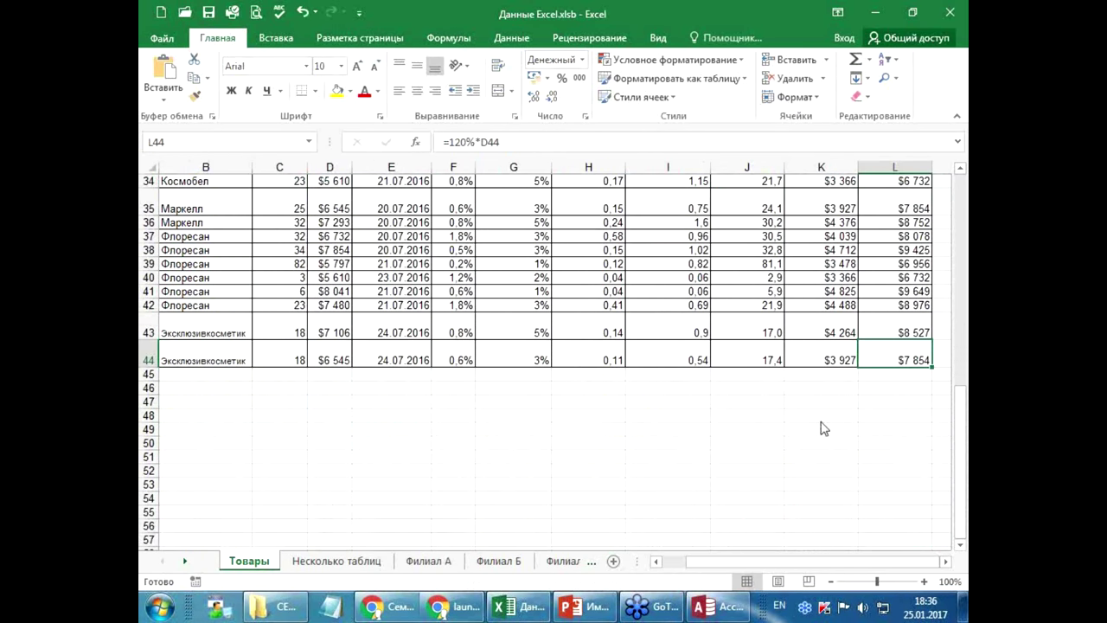
pyautogui.click(948, 562)
pyautogui.click(948, 562)
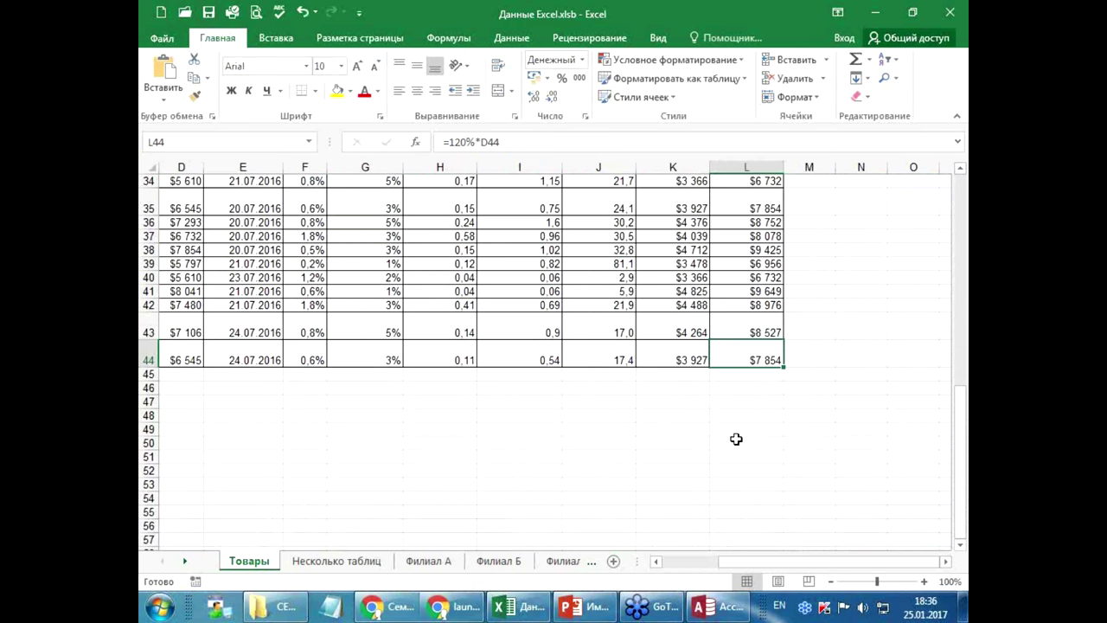
pyautogui.click(699, 483)
pyautogui.scroll(6, 796, 415)
pyautogui.scroll(5, 809, 415)
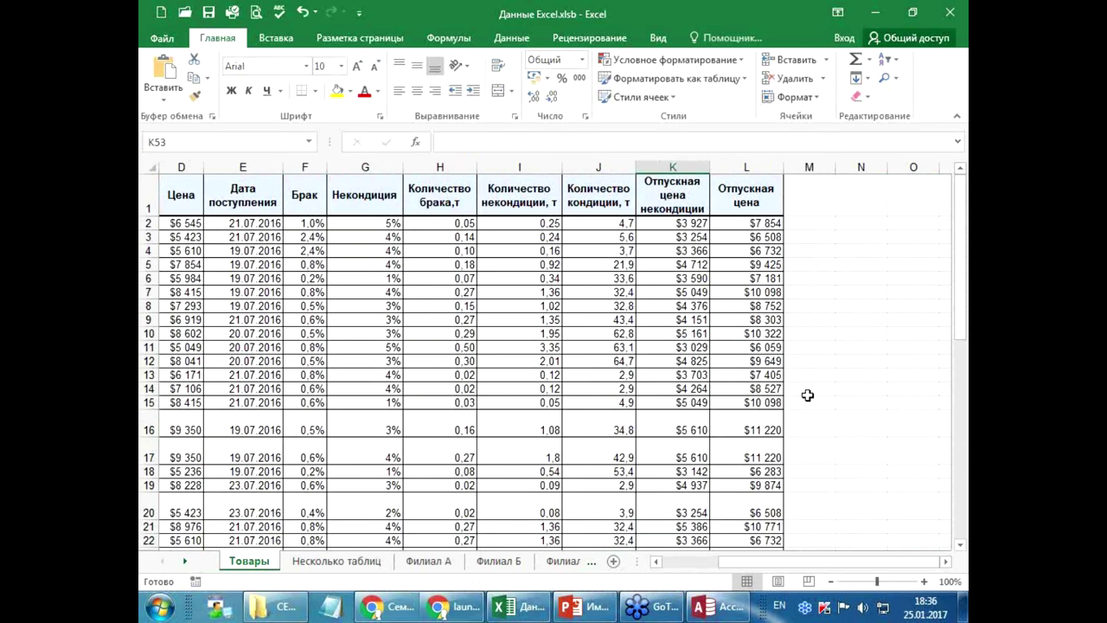
# - Close Excel, rerun the saved Товары import in Access, and open the 43-record Товары table
pyautogui.click(954, 12)
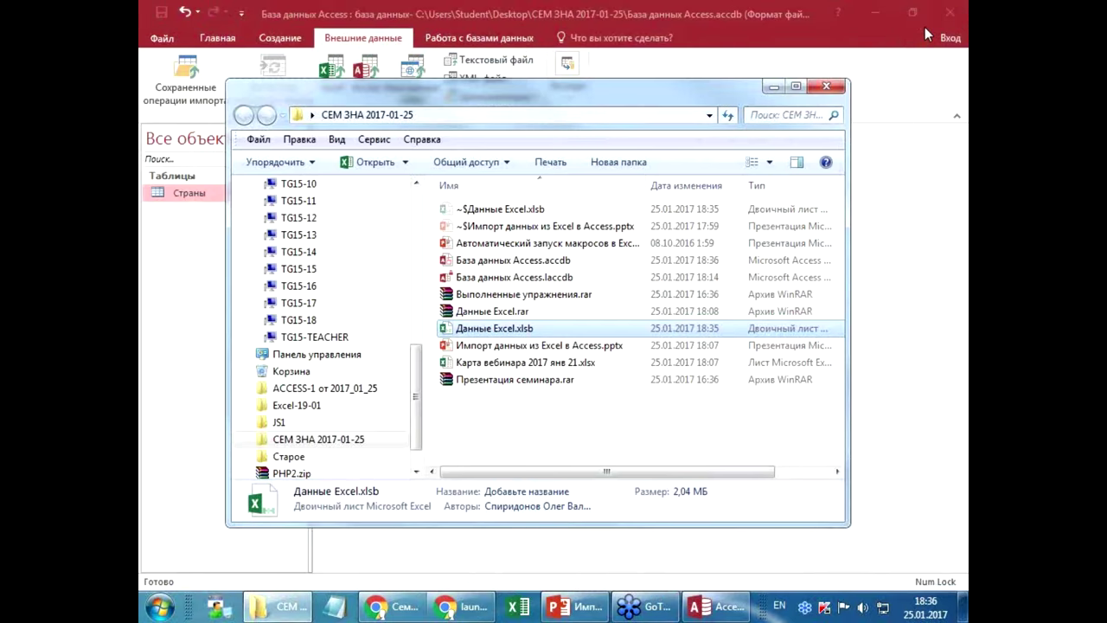
pyautogui.click(205, 117)
pyautogui.click(185, 76)
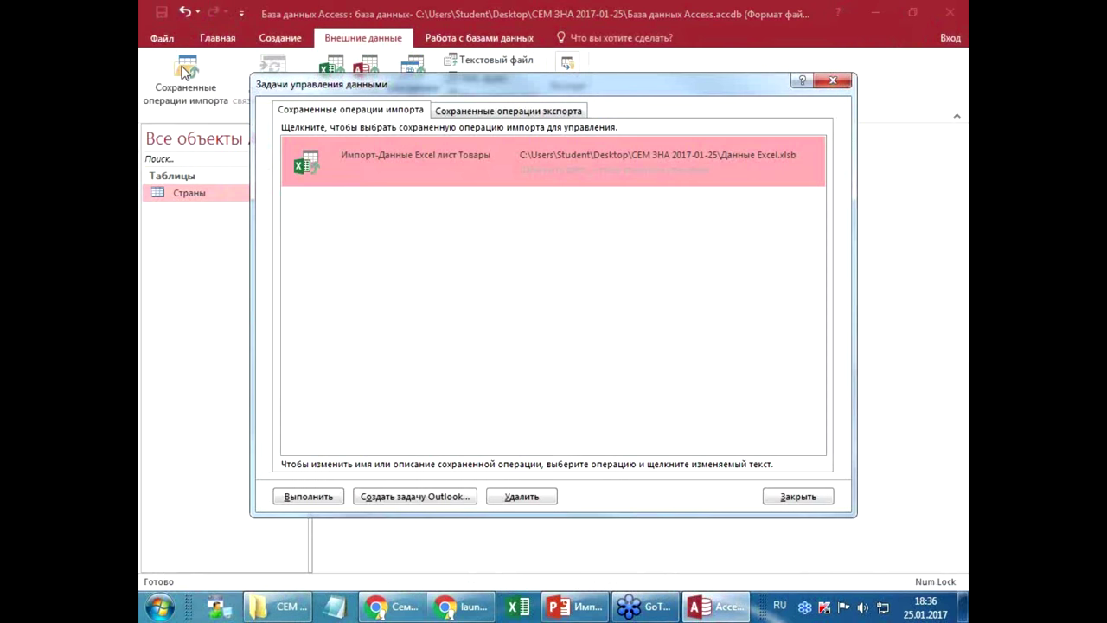
pyautogui.click(322, 500)
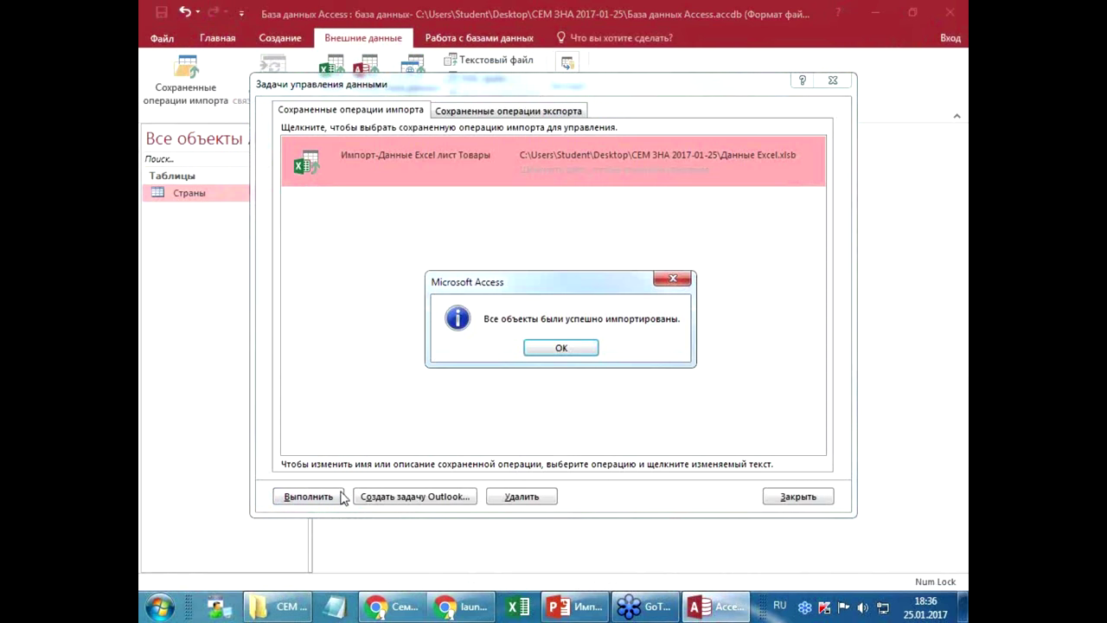
pyautogui.click(566, 348)
pyautogui.click(791, 498)
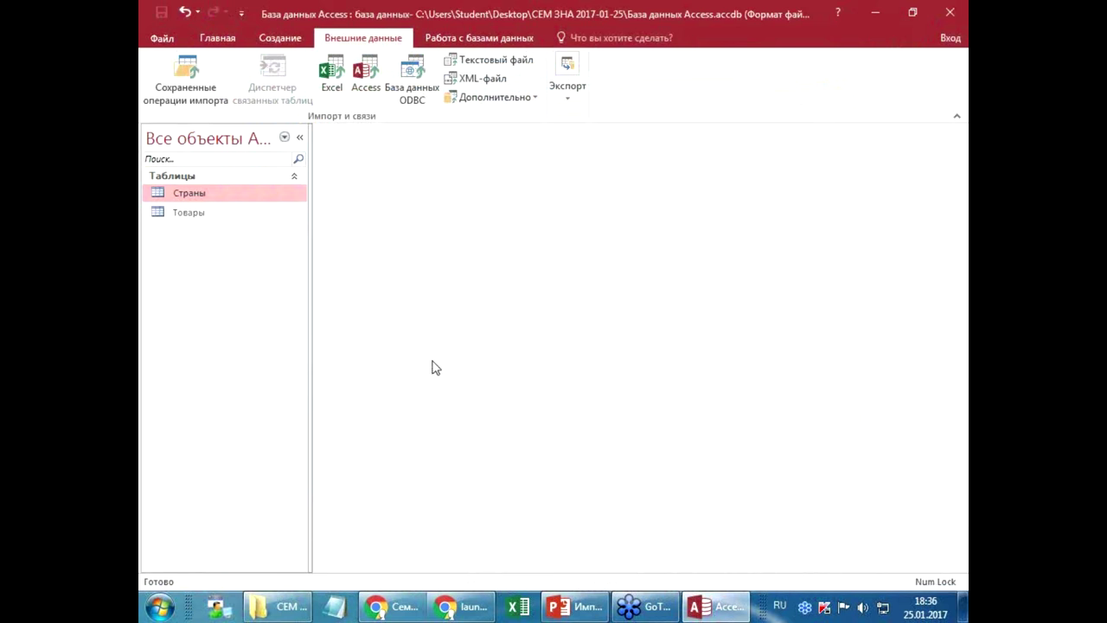
pyautogui.doubleClick(206, 216)
pyautogui.scroll(-3, 206, 218)
# - Scroll the 43 Товары records, collapse the Navigation Pane, and bring up the СЕМ ЗНА 2017-01-25 folder
pyautogui.scroll(-5, 207, 215)
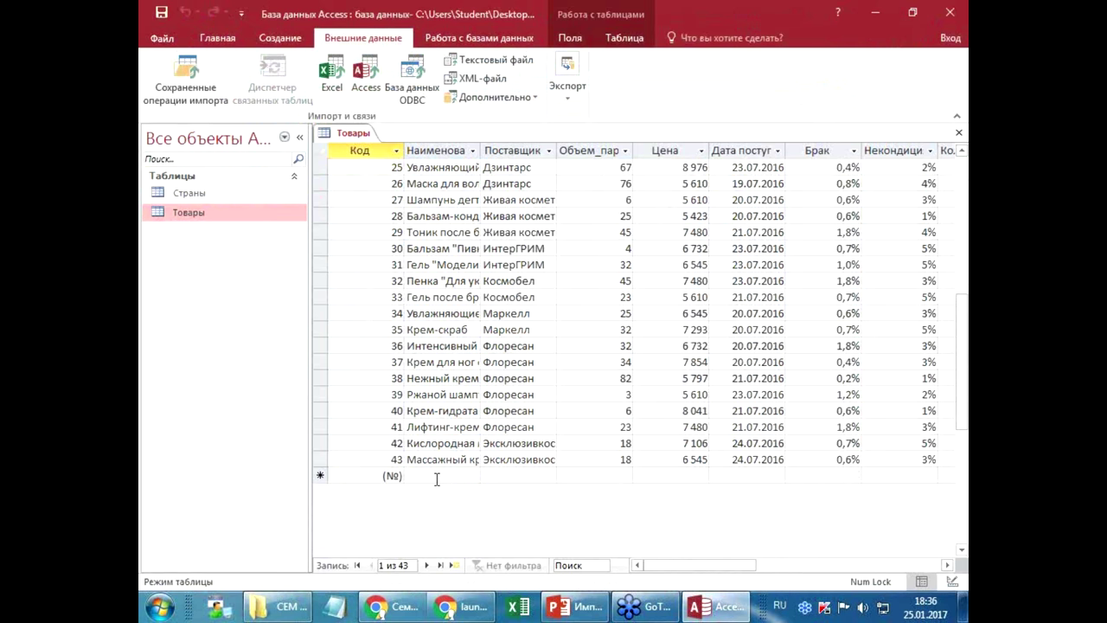
pyautogui.click(299, 136)
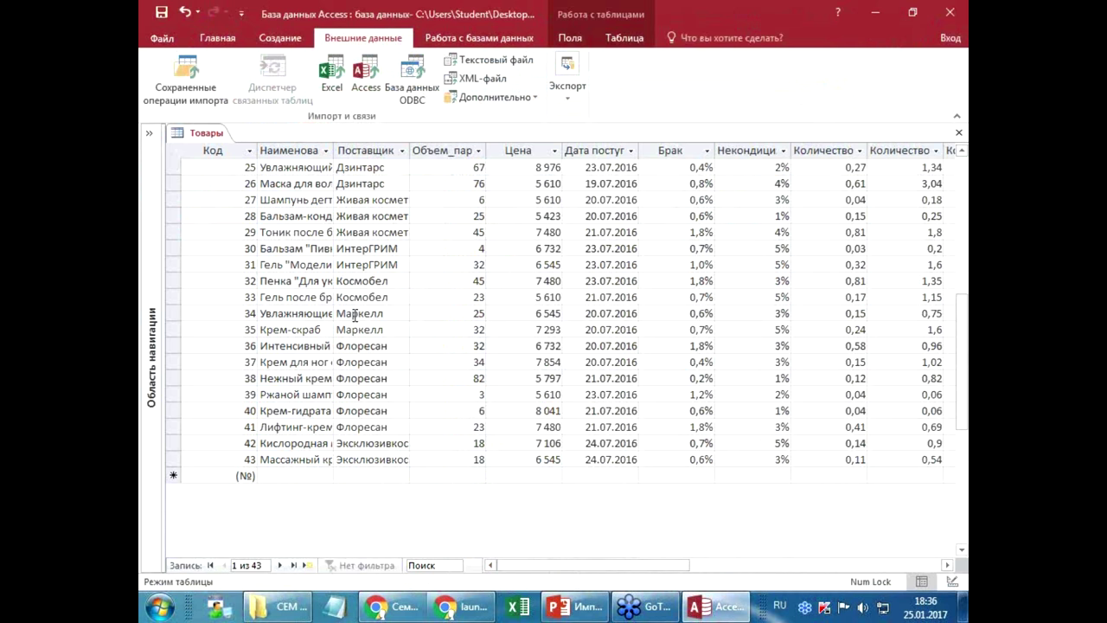
pyautogui.click(279, 606)
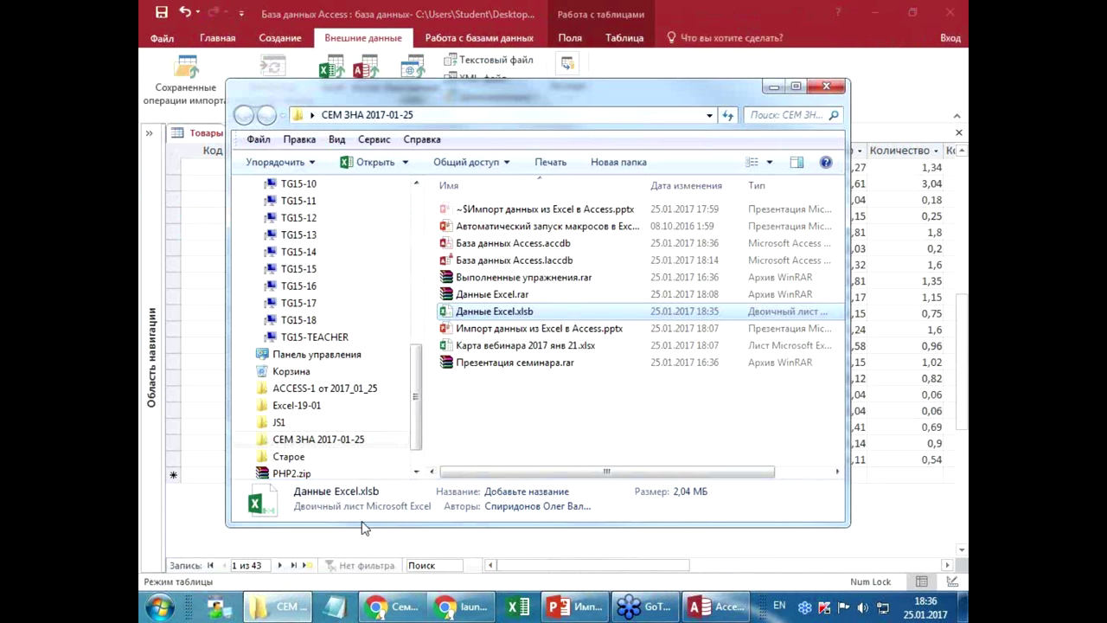
# - Reopen 'Данные Excel.xlsb' on the Товары sheet with Show Formulas turned on
pyautogui.doubleClick(472, 313)
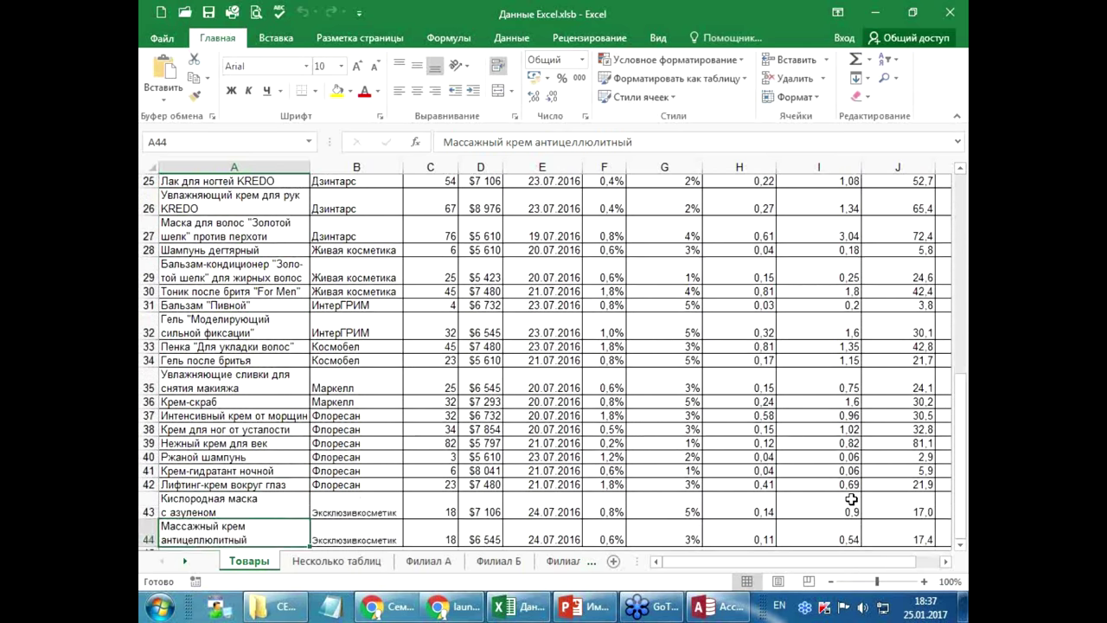
pyautogui.scroll(5, 852, 506)
pyautogui.scroll(8, 843, 484)
pyautogui.click(566, 335)
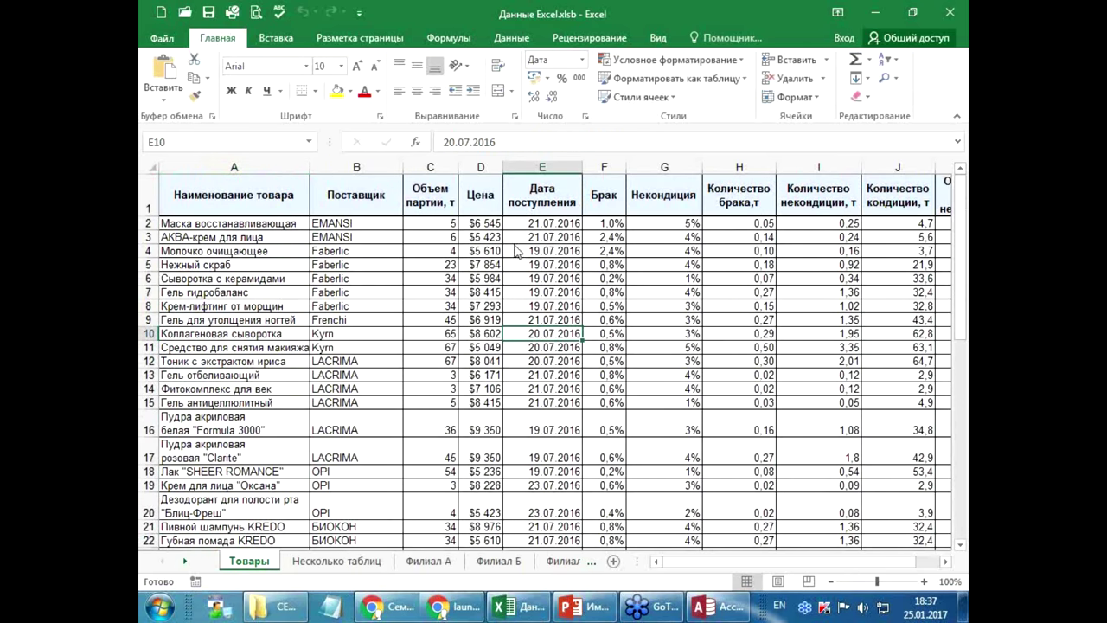
pyautogui.click(501, 39)
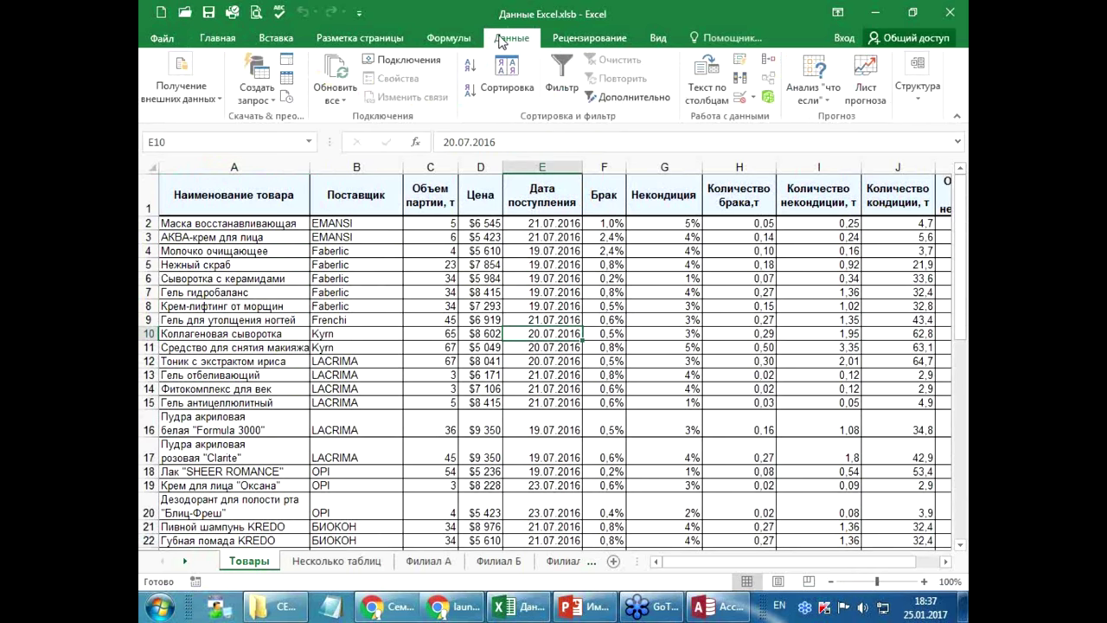
pyautogui.click(449, 38)
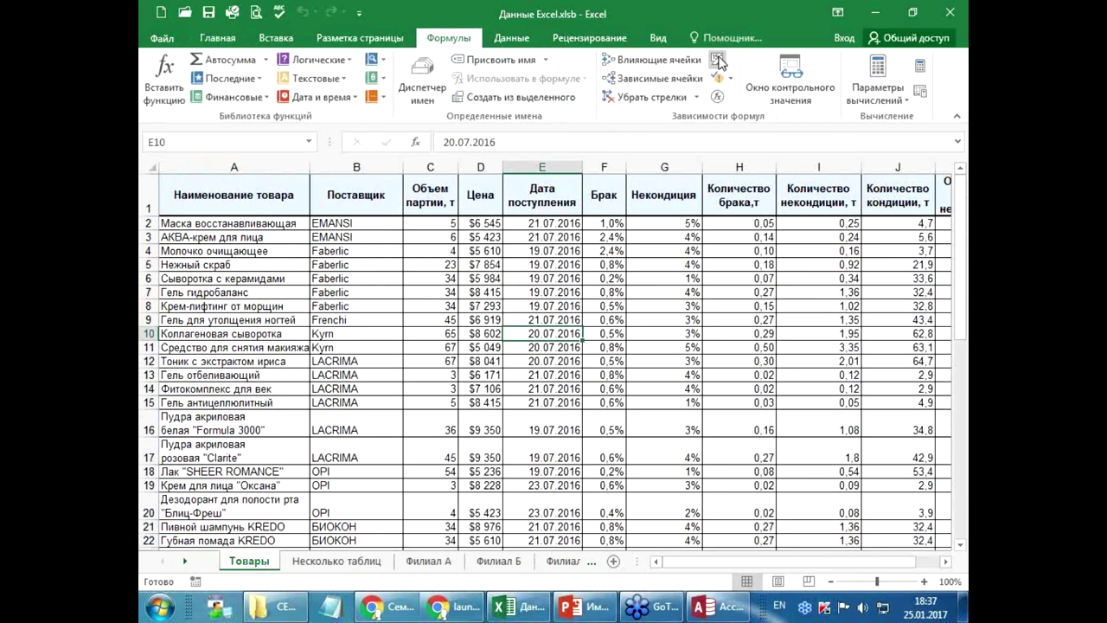
pyautogui.click(718, 60)
# - Scroll across the sheet to review the calculated columns from Количество брака,т (H) onward
pyautogui.moveTo(678, 562); pyautogui.dragTo(813, 581)
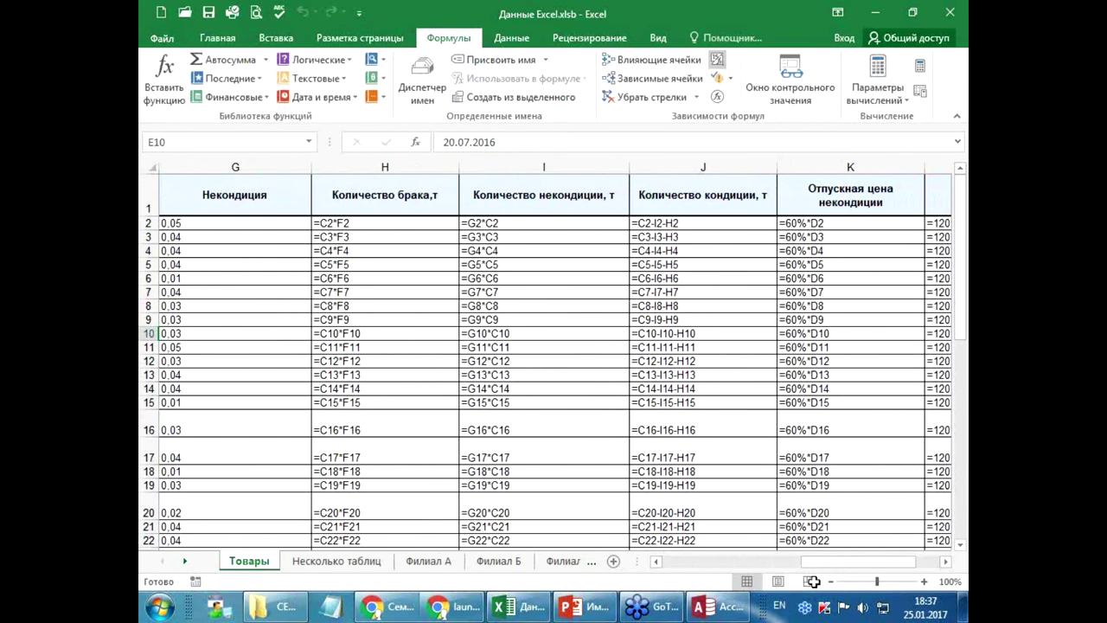
pyautogui.click(404, 166)
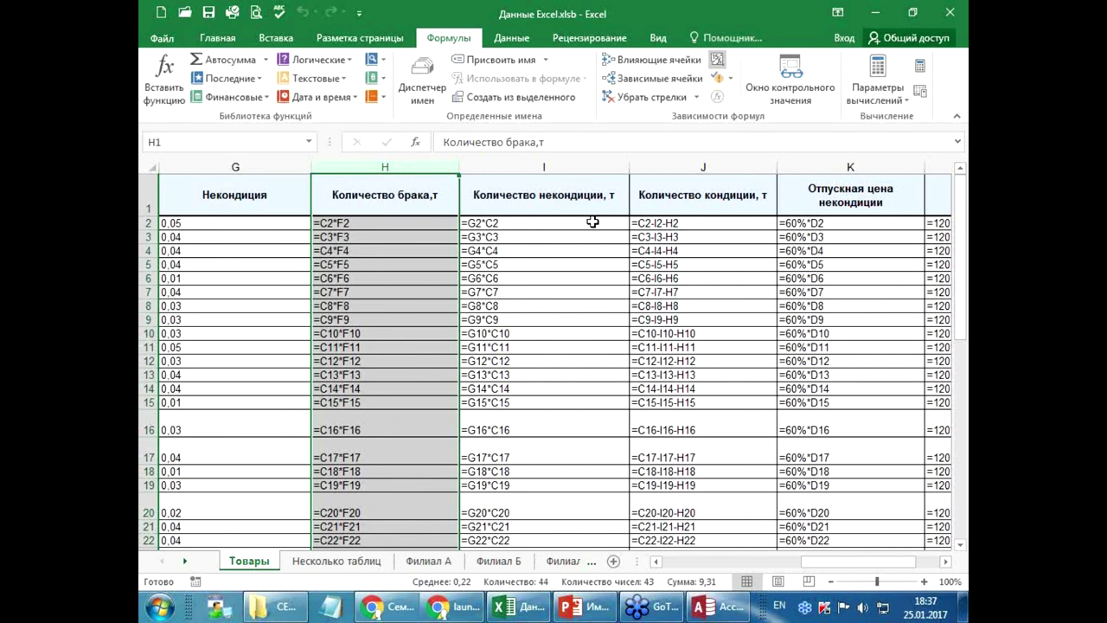
pyautogui.click(947, 563)
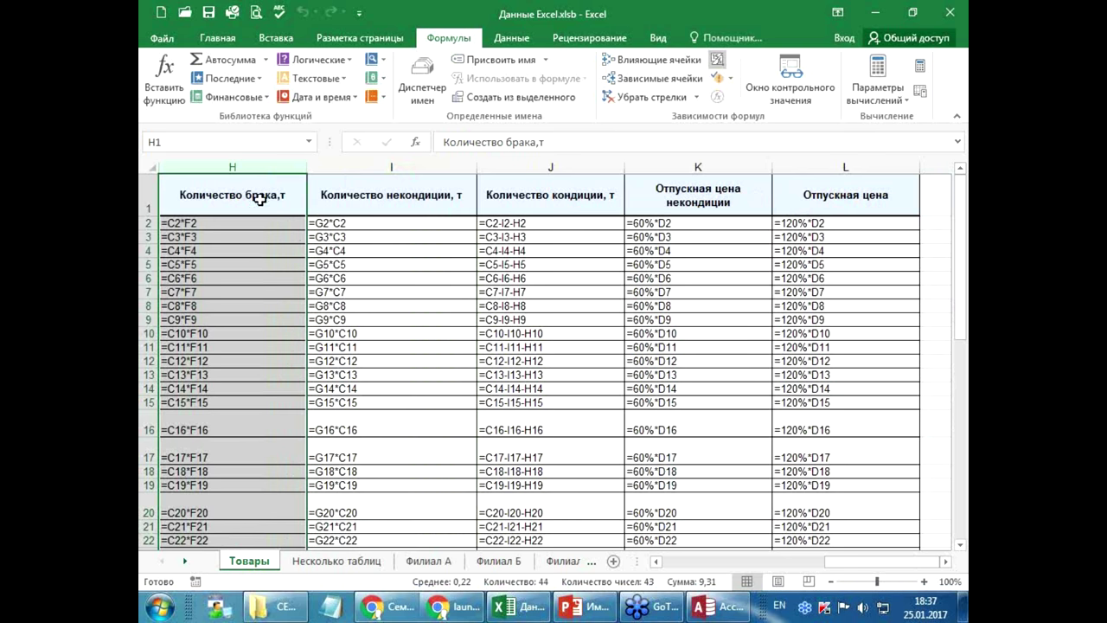
pyautogui.click(656, 561)
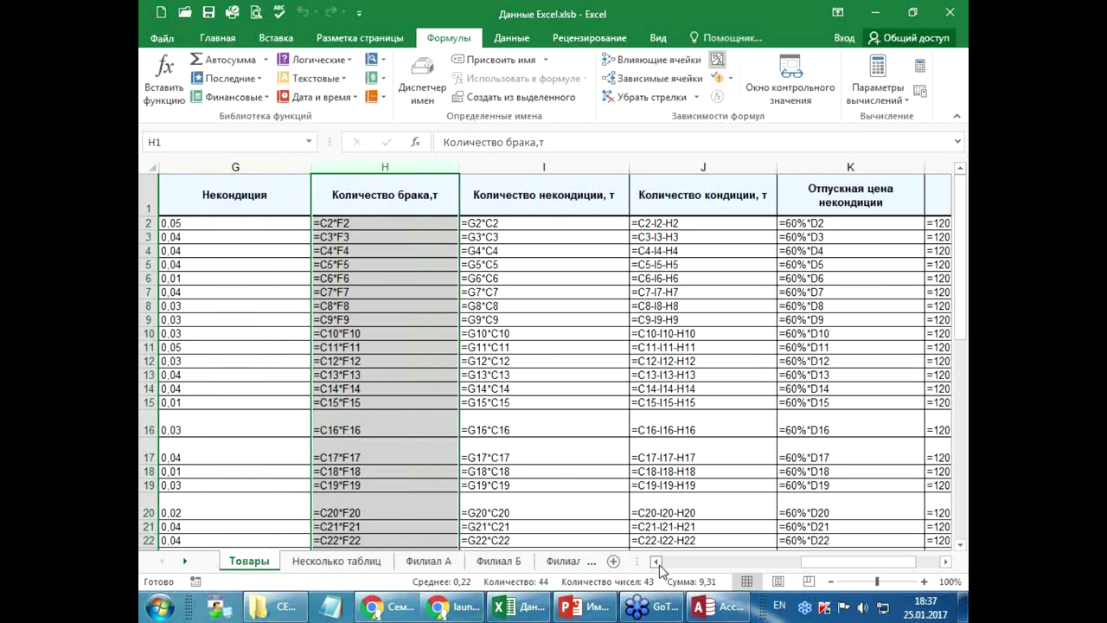
pyautogui.click(657, 562)
pyautogui.click(657, 561)
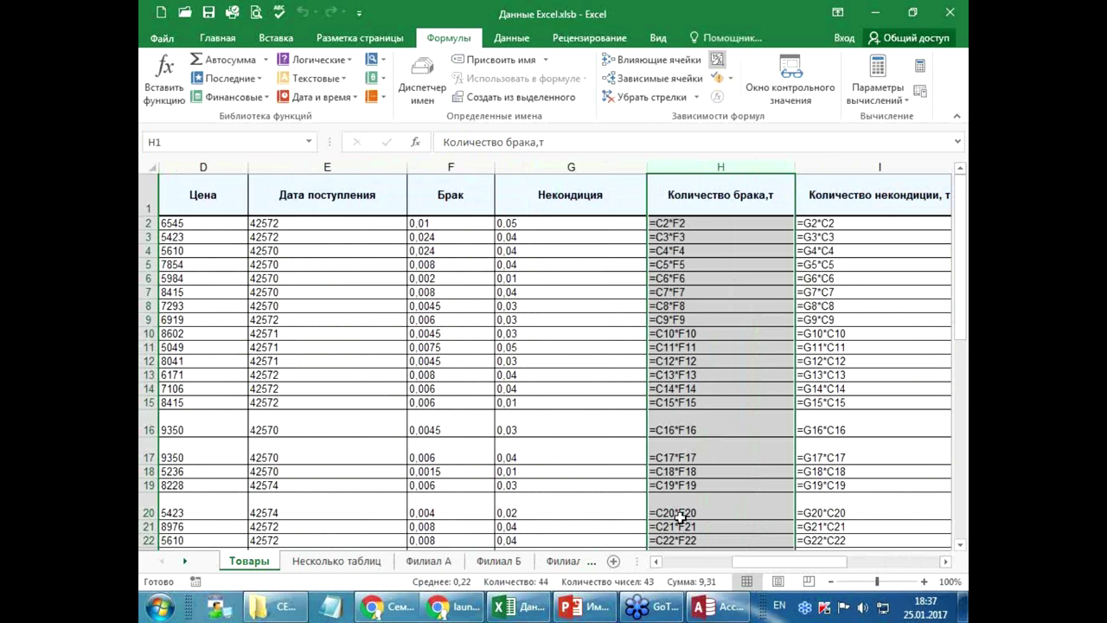
pyautogui.moveTo(760, 566); pyautogui.dragTo(853, 563)
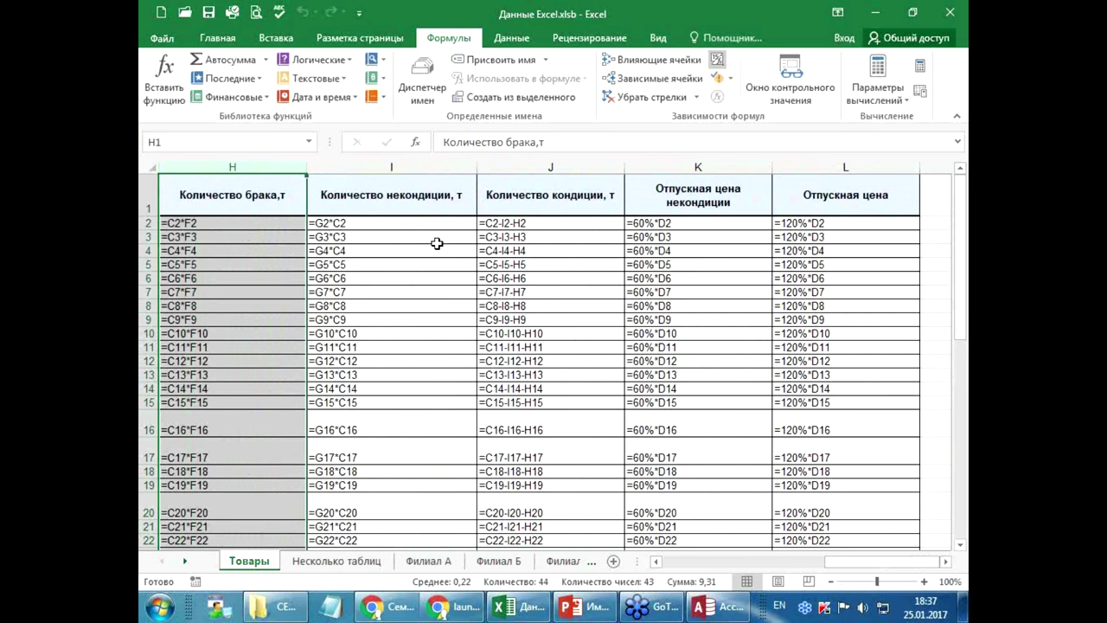
# - Inspect the K3 and L3 formulas, then switch the sheet back to showing values
pyautogui.moveTo(246, 169); pyautogui.dragTo(337, 185)
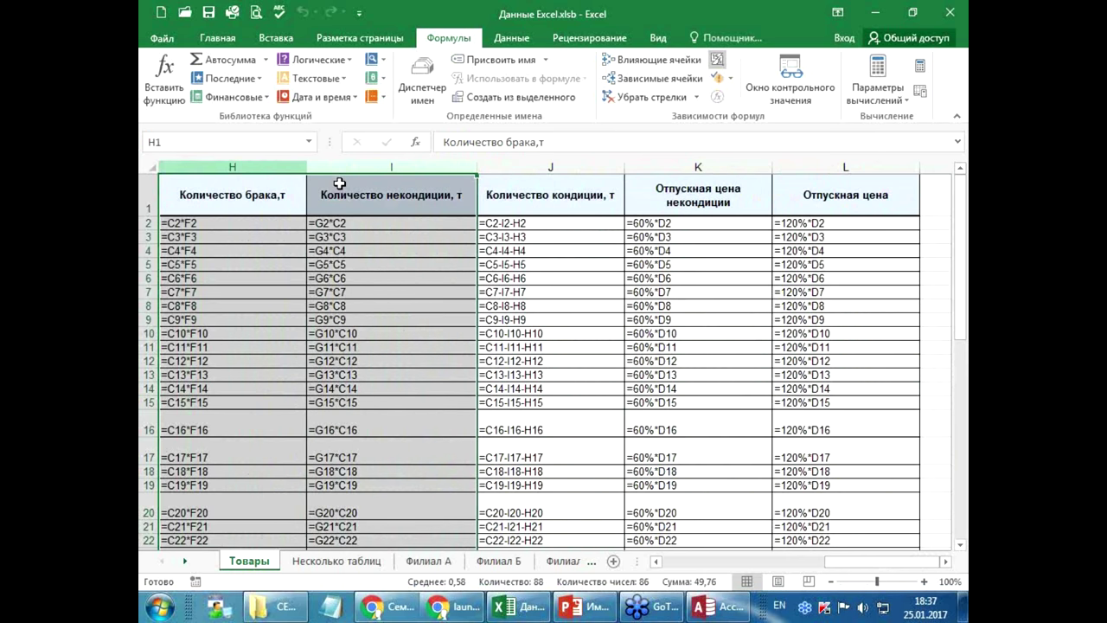
pyautogui.click(717, 239)
pyautogui.click(825, 239)
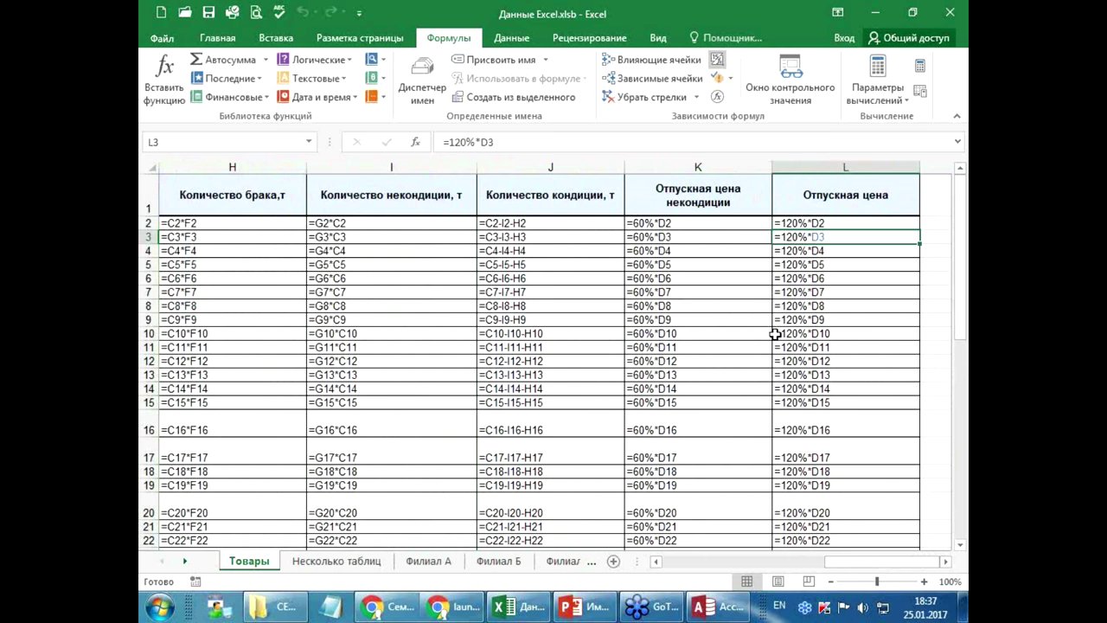
pyautogui.click(680, 566)
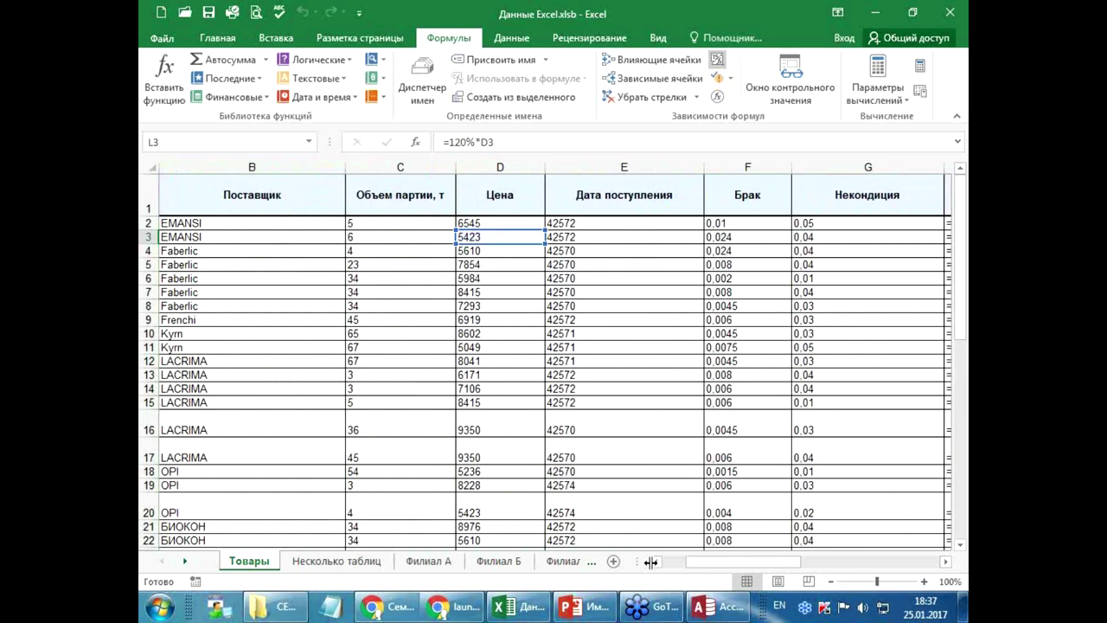
pyautogui.click(673, 566)
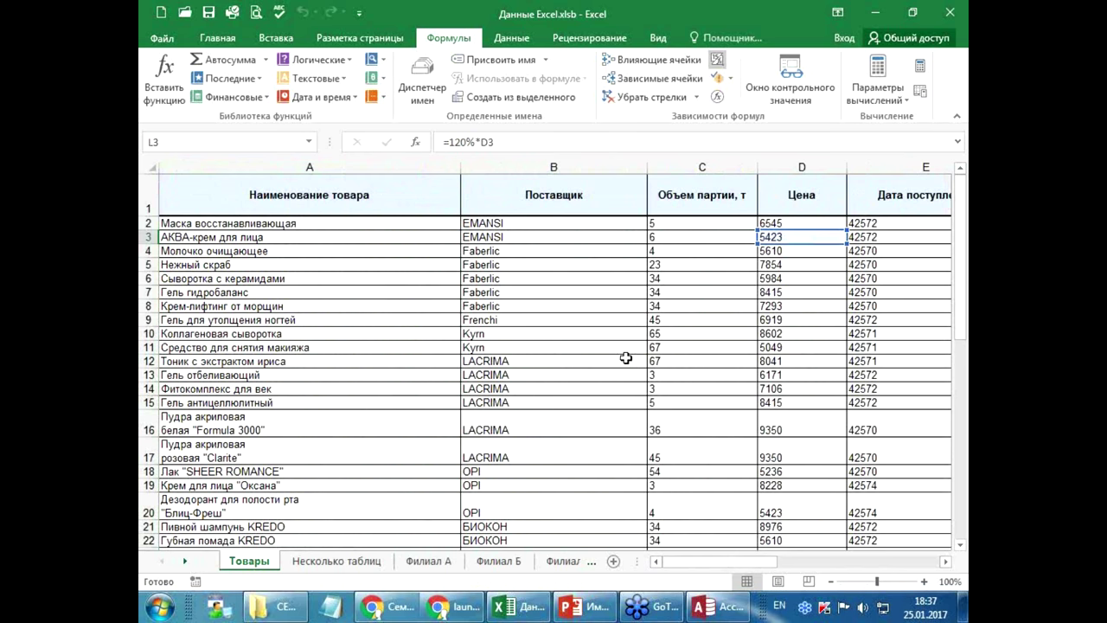
pyautogui.click(716, 59)
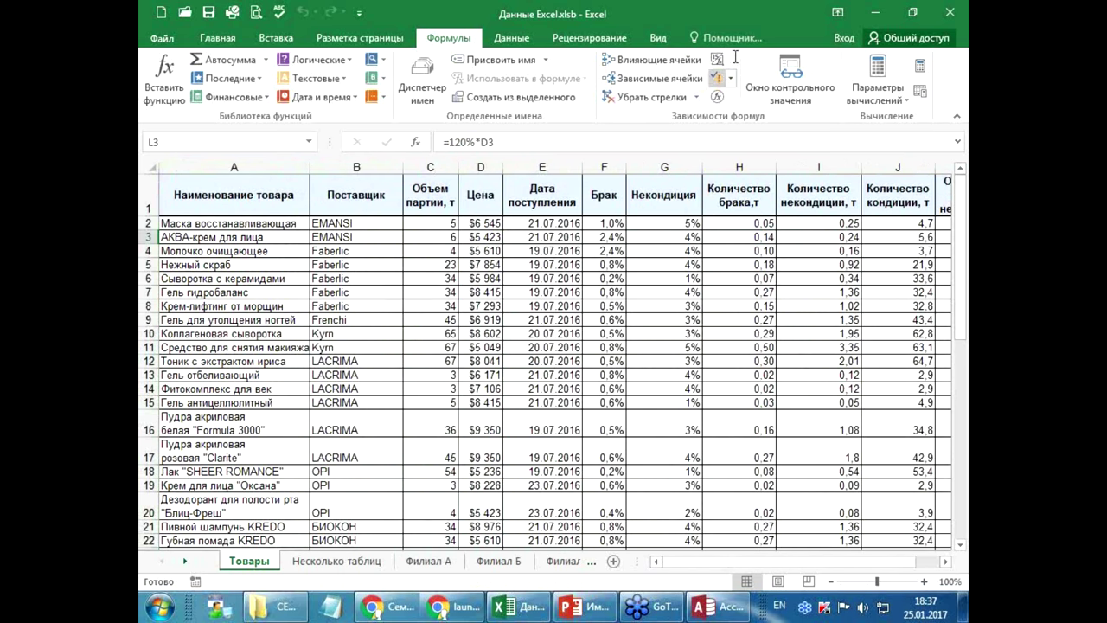
# - Trial-change D2's price to 5000 and check L2's =120%*D2 selling price recalculation
pyautogui.moveTo(729, 563); pyautogui.dragTo(816, 577)
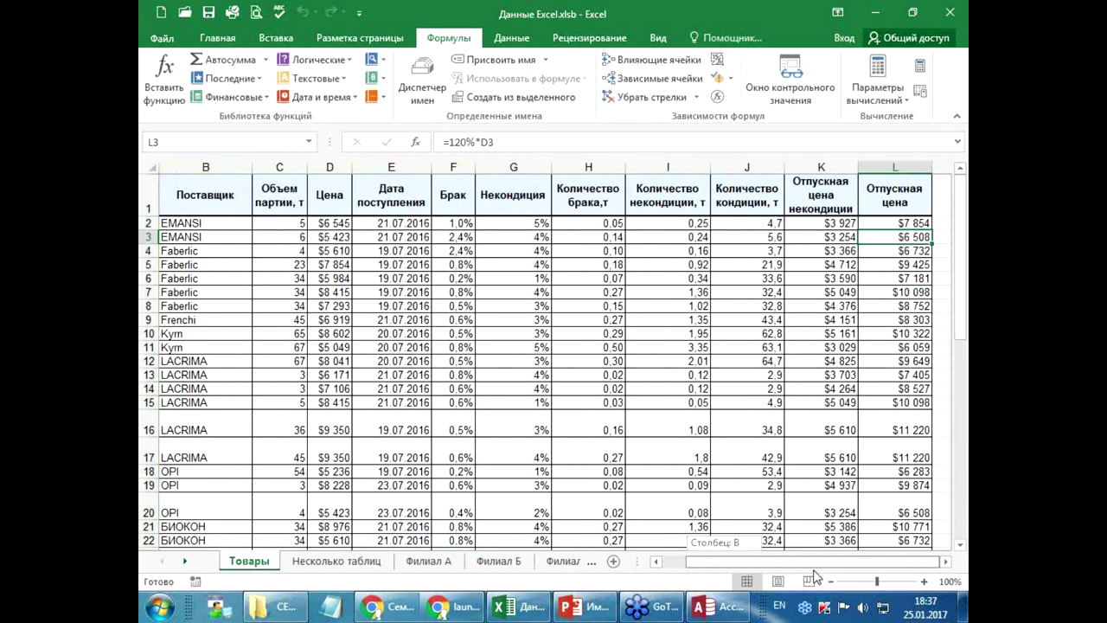
pyautogui.moveTo(816, 577); pyautogui.dragTo(692, 575)
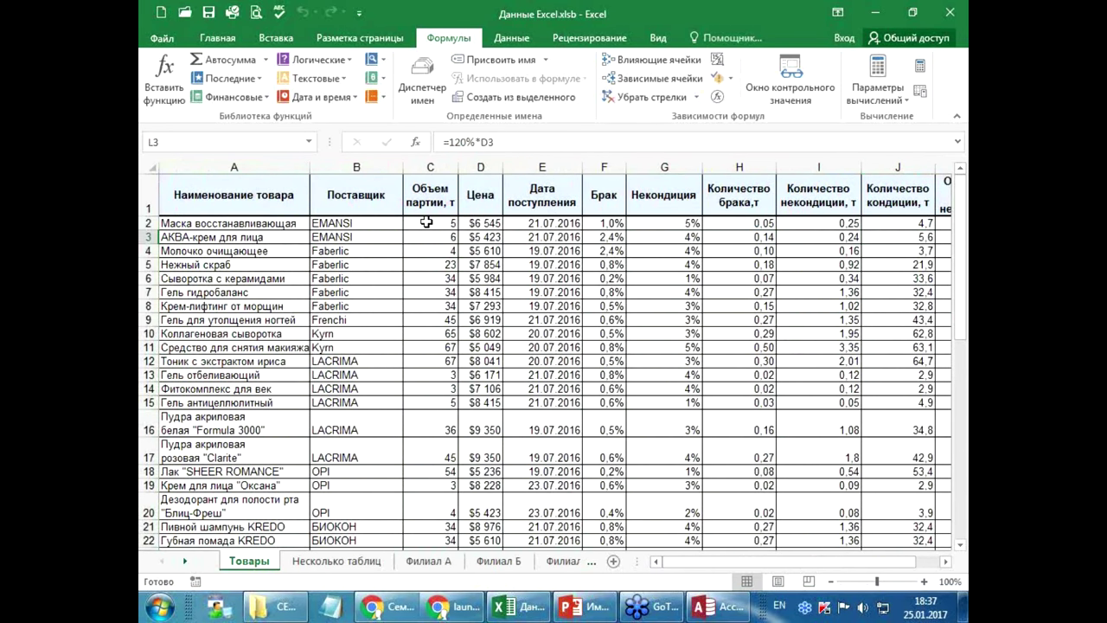
pyautogui.click(480, 225)
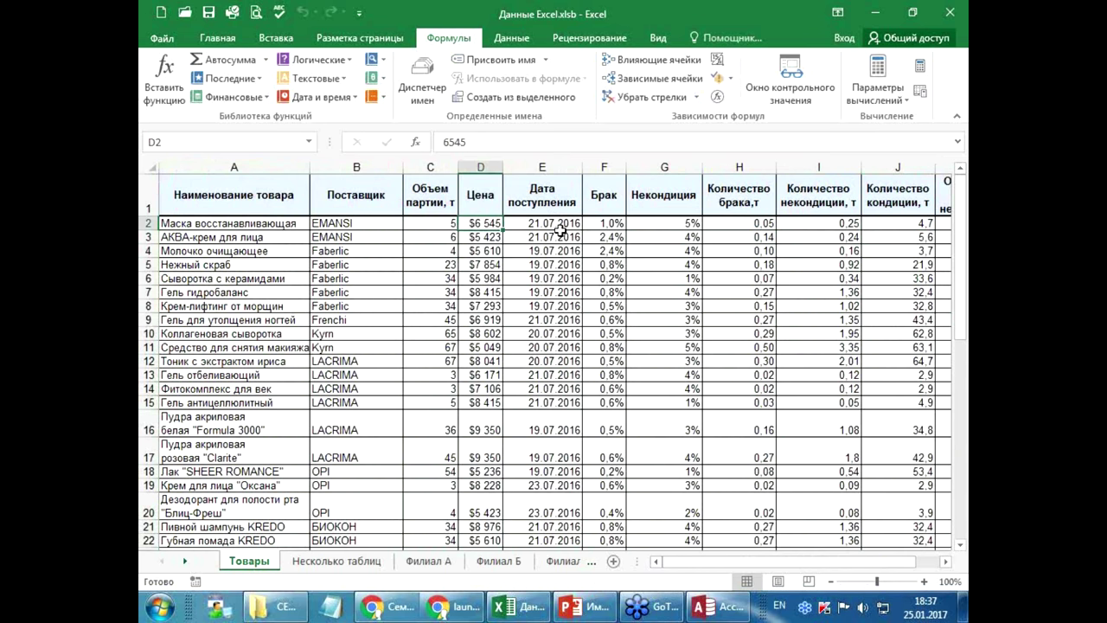
pyautogui.write('5000')
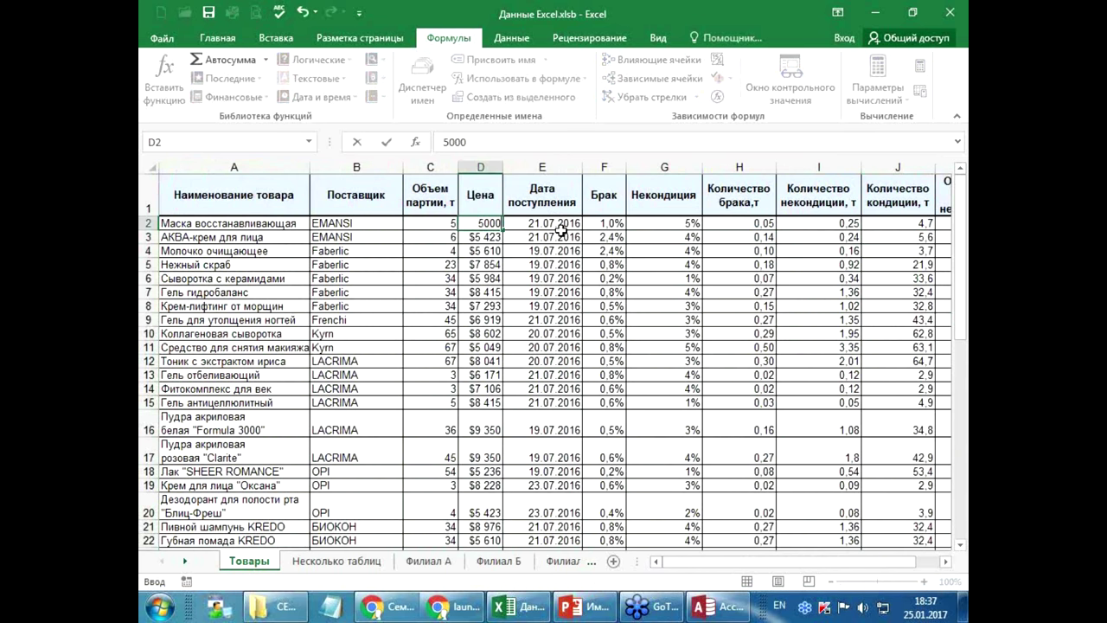
pyautogui.press('Return')
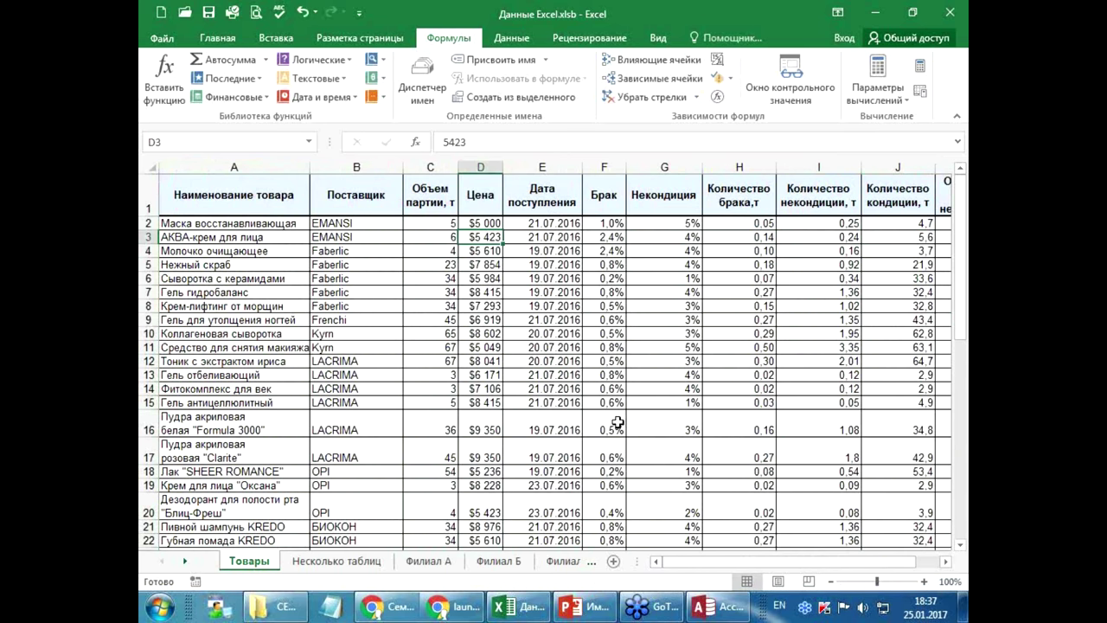
pyautogui.moveTo(666, 561); pyautogui.dragTo(692, 562)
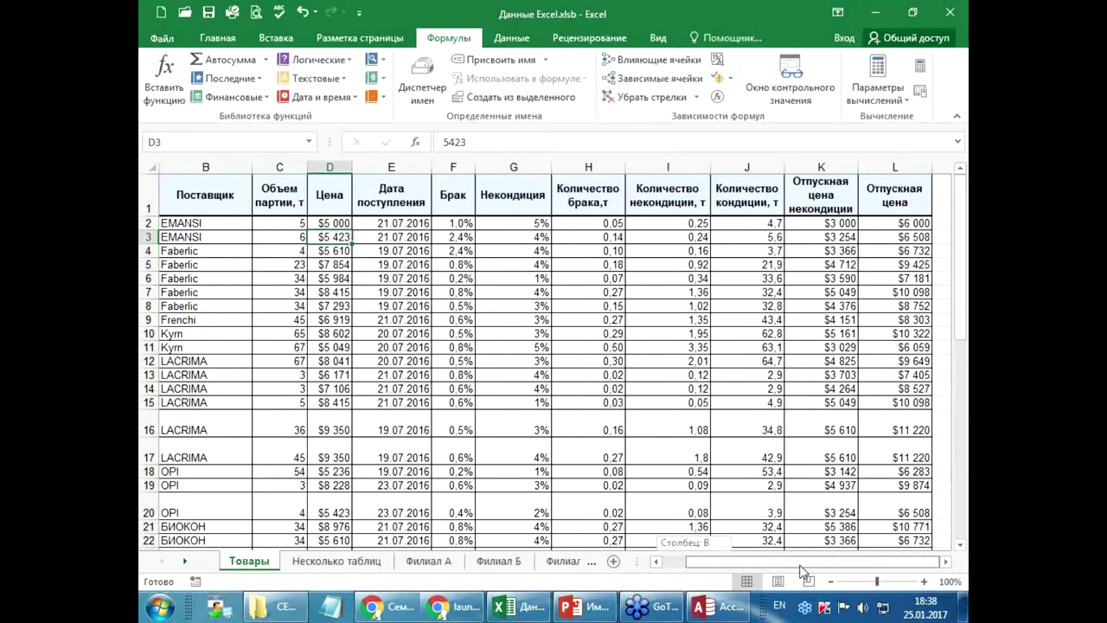
pyautogui.click(838, 227)
pyautogui.click(870, 224)
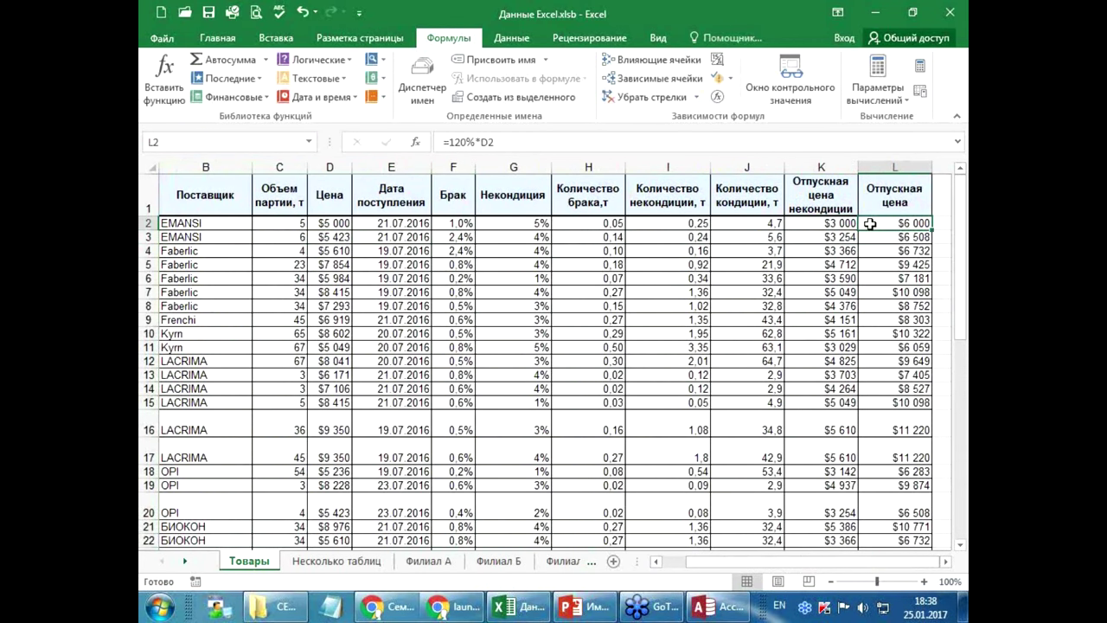
# - Undo the D2 price change and close the workbook, reaching the save-changes prompt
pyautogui.click(302, 11)
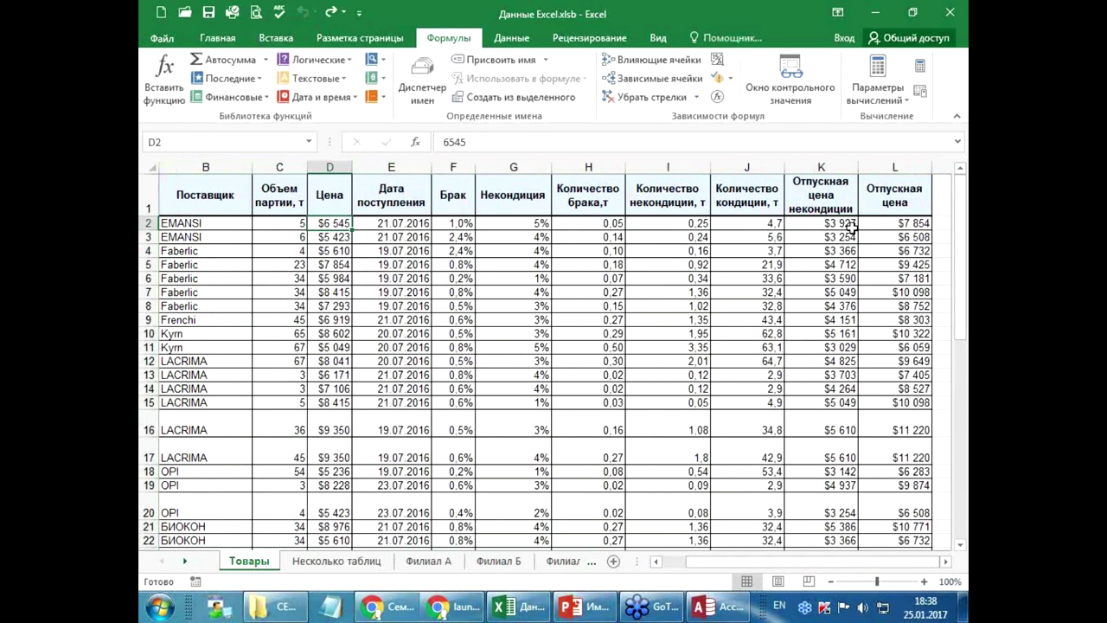
pyautogui.moveTo(785, 562); pyautogui.dragTo(623, 567)
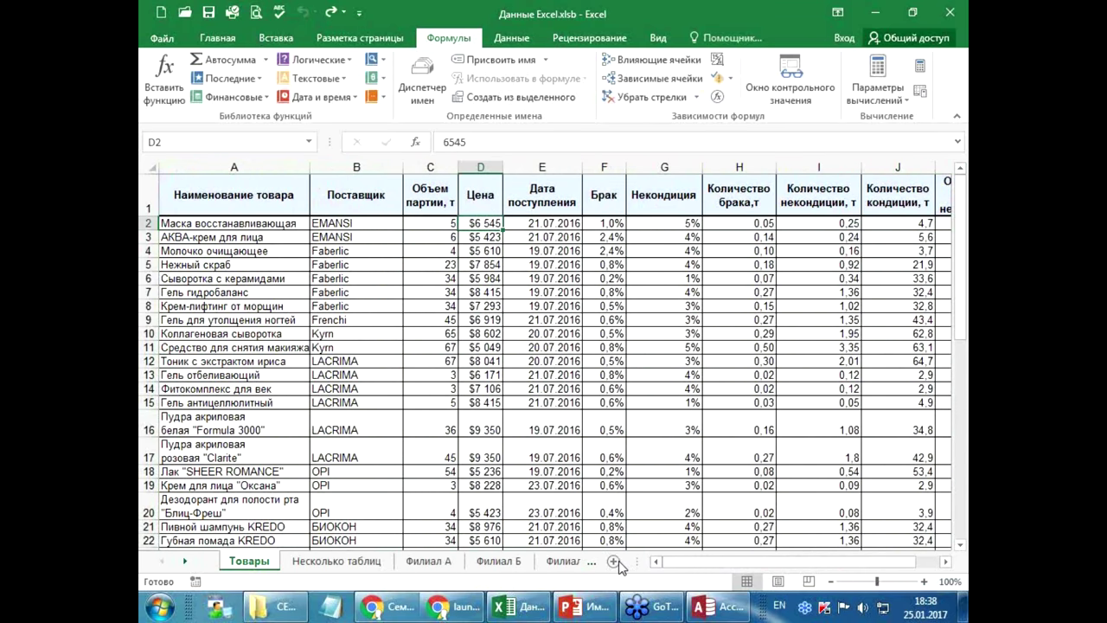
pyautogui.click(955, 12)
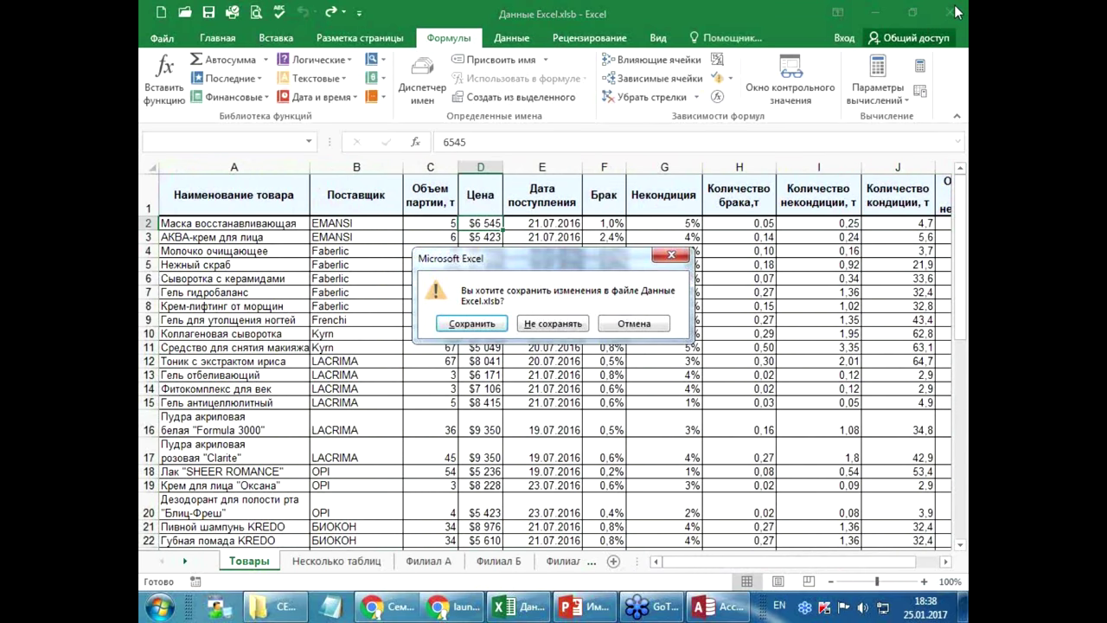
# - Close Excel without saving, then set record 1's Цена to 5000 in Access's Товары table
pyautogui.click(541, 322)
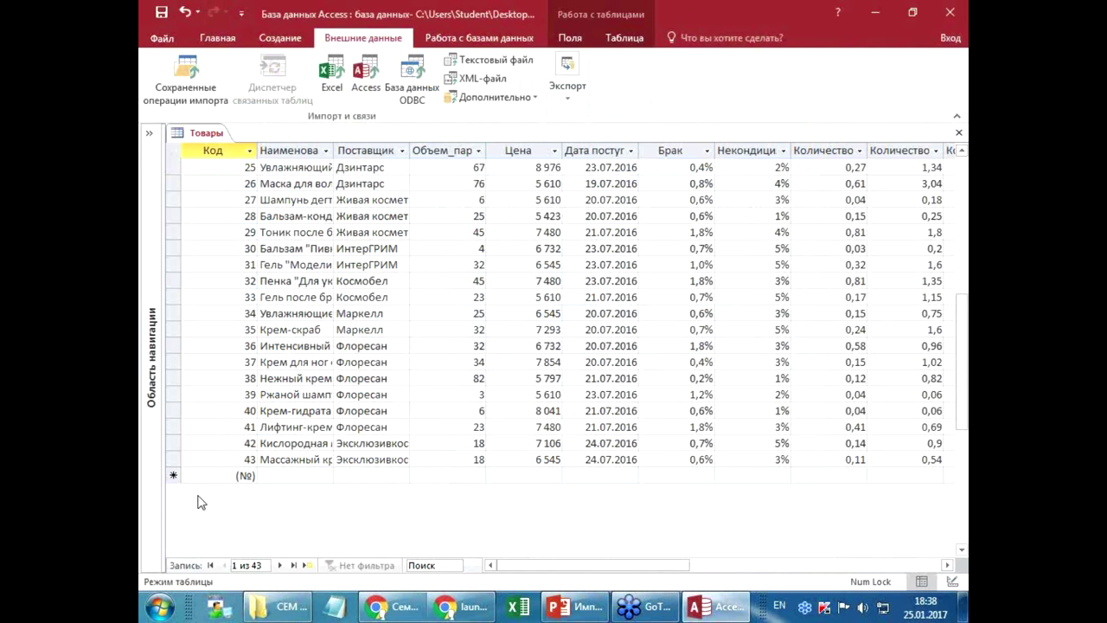
pyautogui.scroll(6, 463, 290)
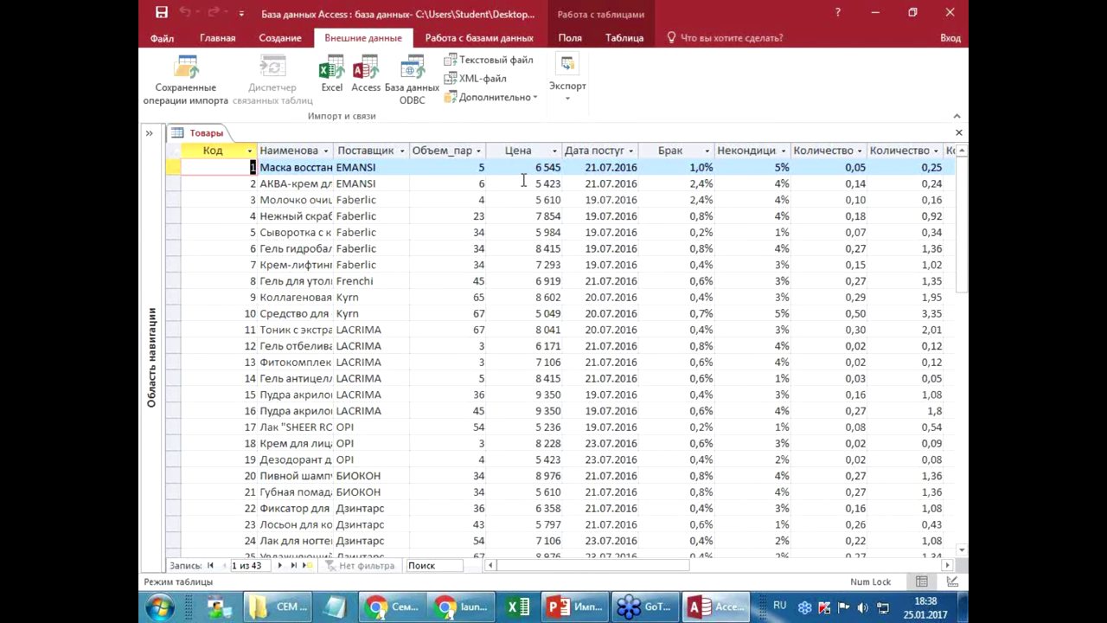
pyautogui.click(519, 168)
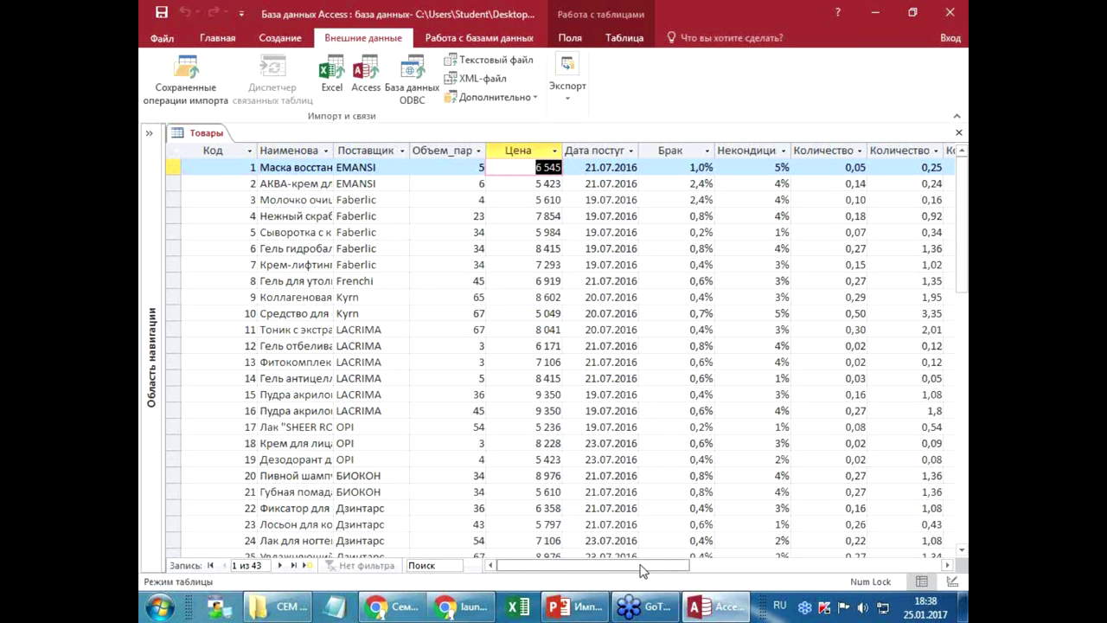
pyautogui.moveTo(642, 565); pyautogui.dragTo(793, 566)
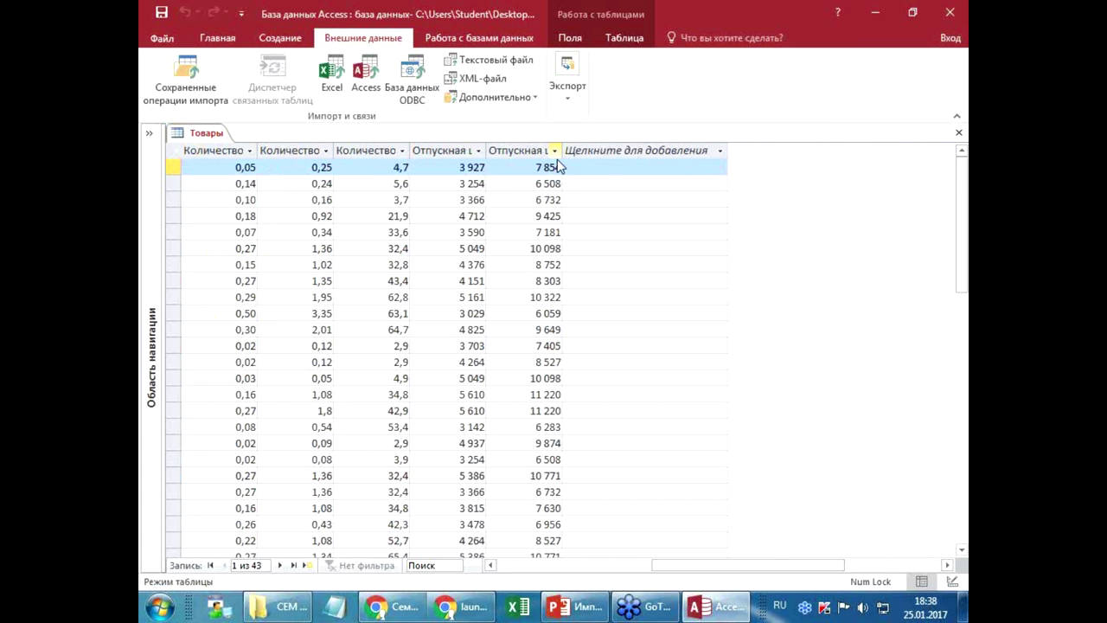
pyautogui.doubleClick(563, 150)
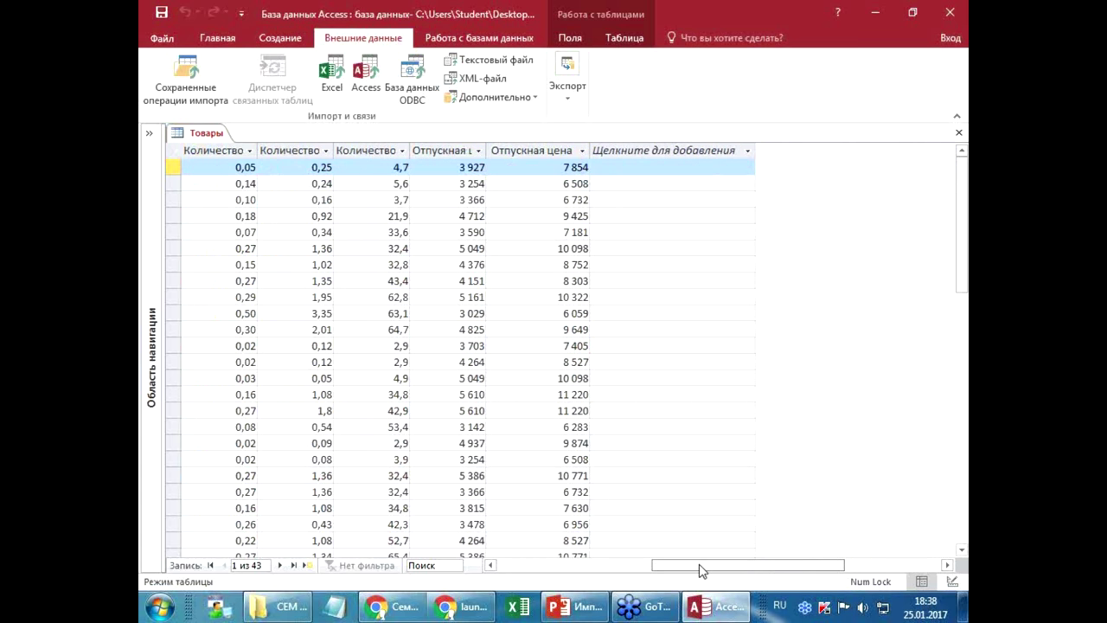
pyautogui.moveTo(700, 566); pyautogui.dragTo(545, 565)
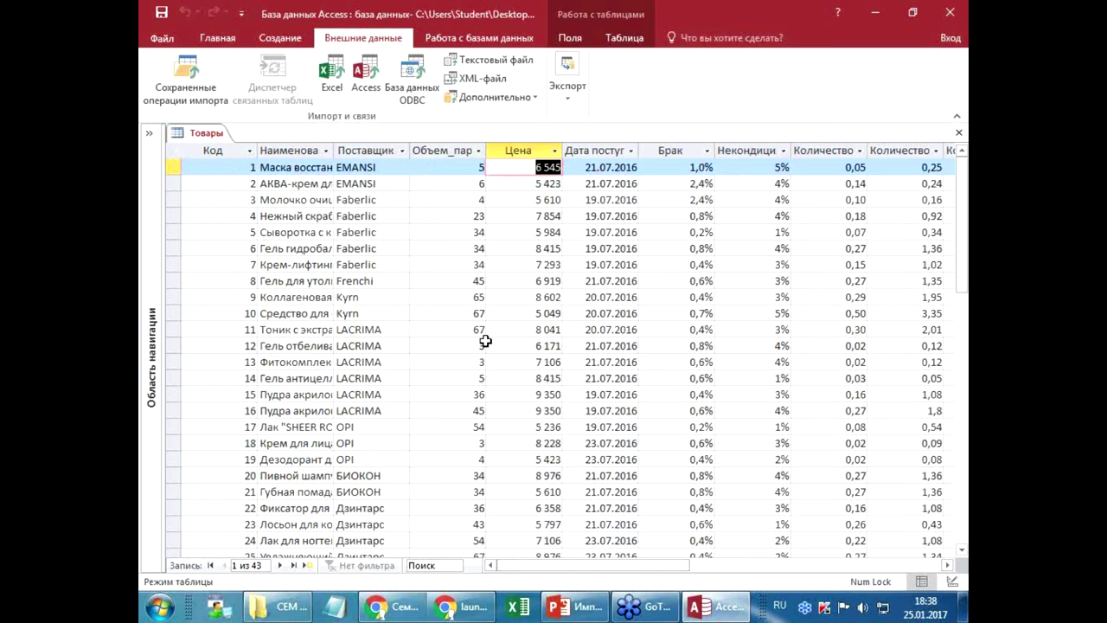
pyautogui.write('5000')
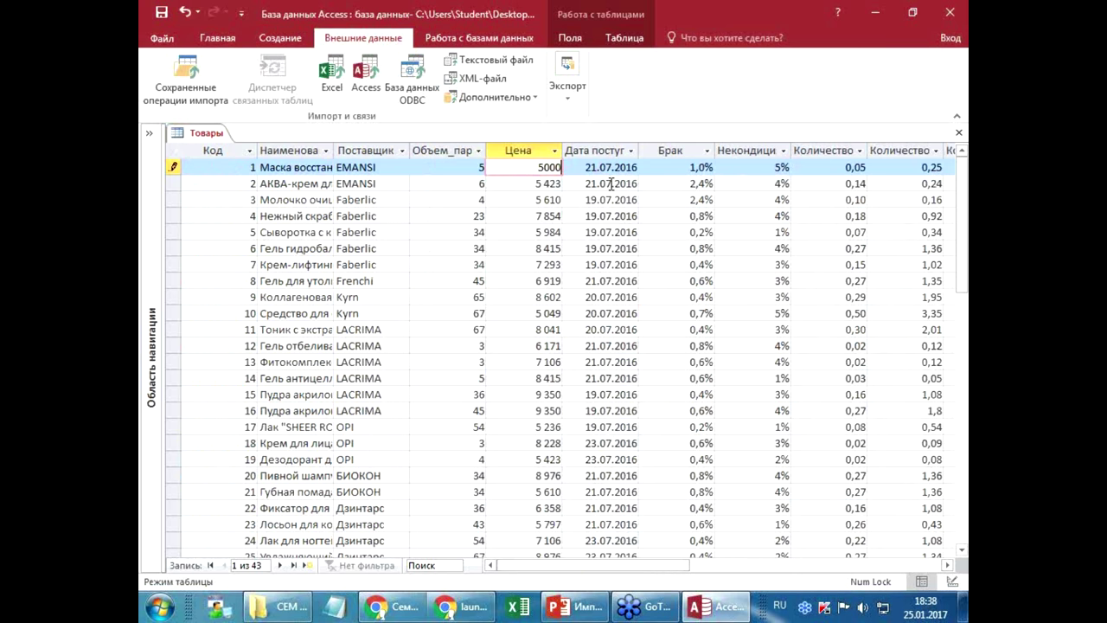
pyautogui.press('Tab')
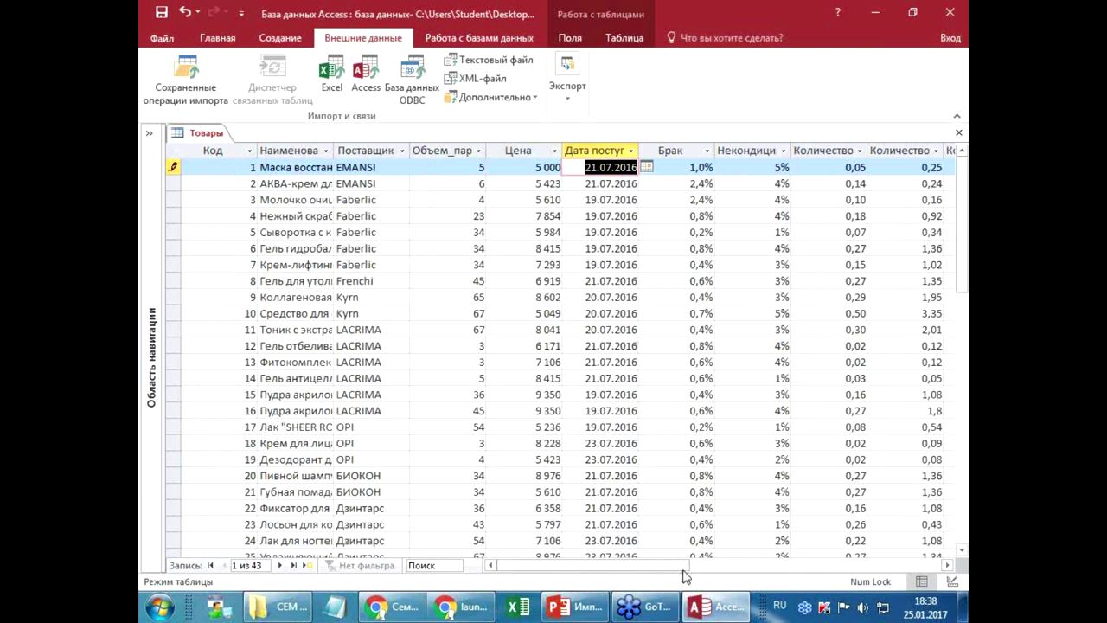
# - Enter 1234 as record 1's Отпускная цена
pyautogui.moveTo(685, 567); pyautogui.dragTo(839, 566)
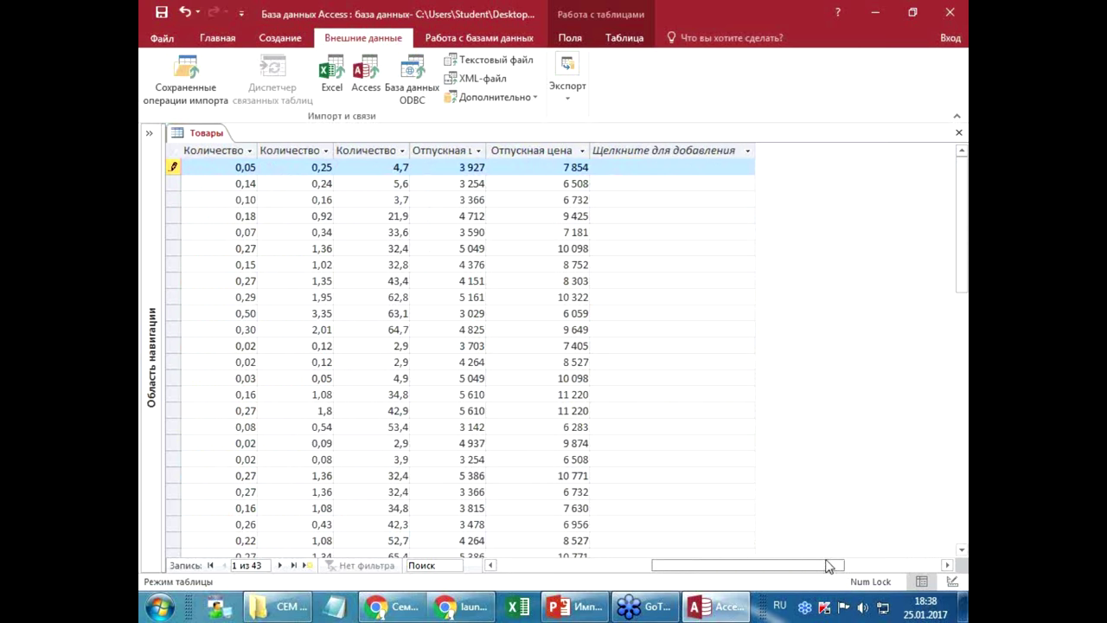
pyautogui.doubleClick(588, 168)
pyautogui.write('1234')
pyautogui.press('Down')
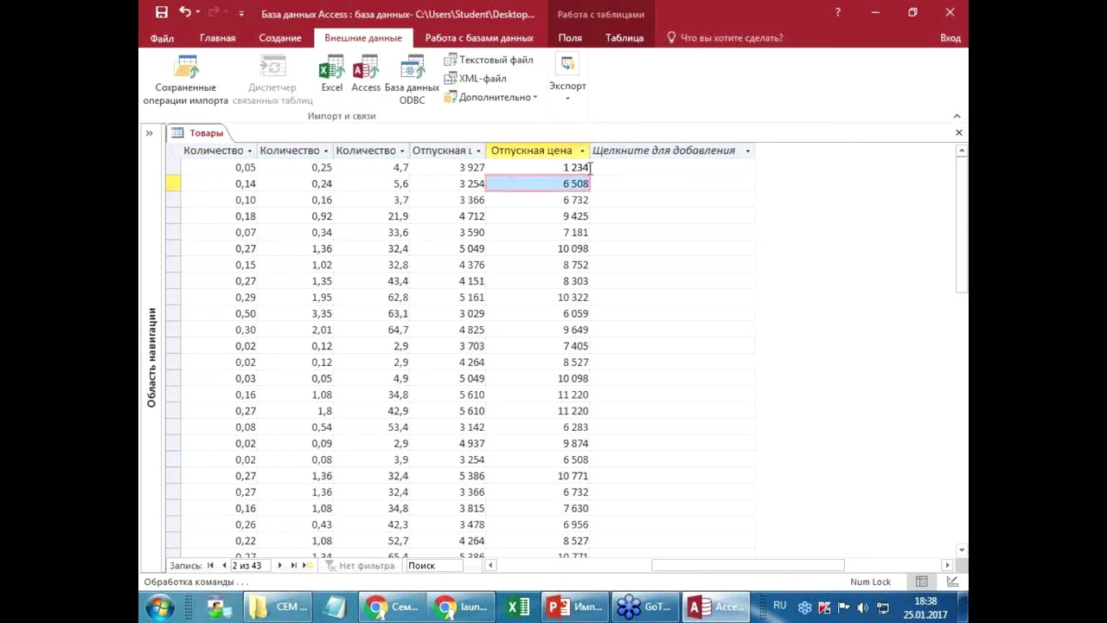
pyautogui.moveTo(712, 565); pyautogui.dragTo(557, 566)
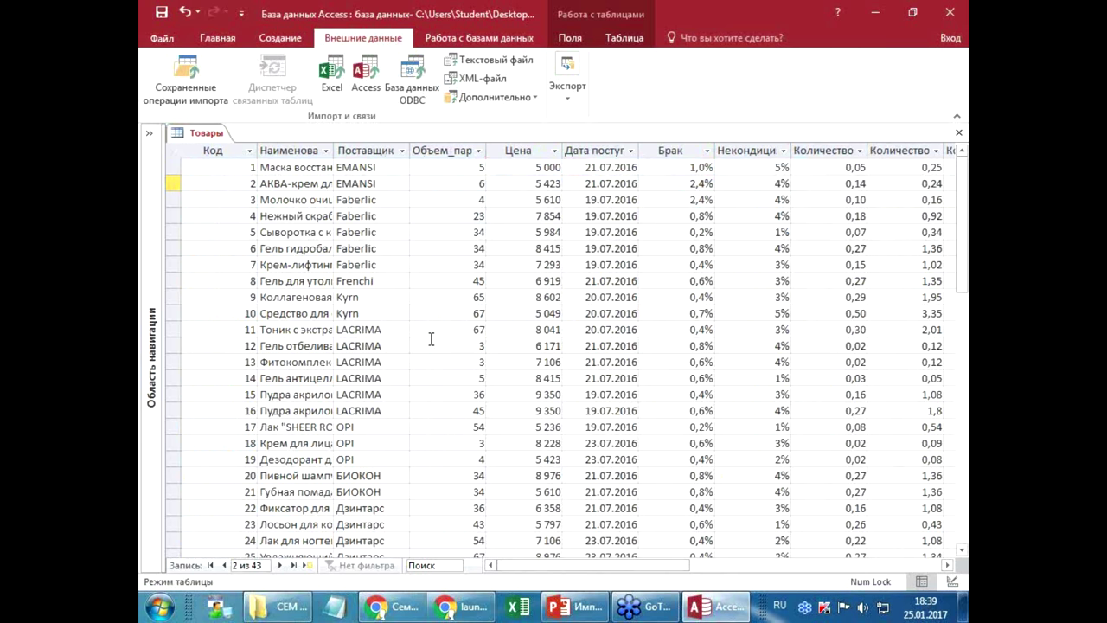
# - Switch Товары to Design view and select the fields from Количество брака,т to Отпускная цена
pyautogui.moveTo(684, 566); pyautogui.dragTo(783, 576)
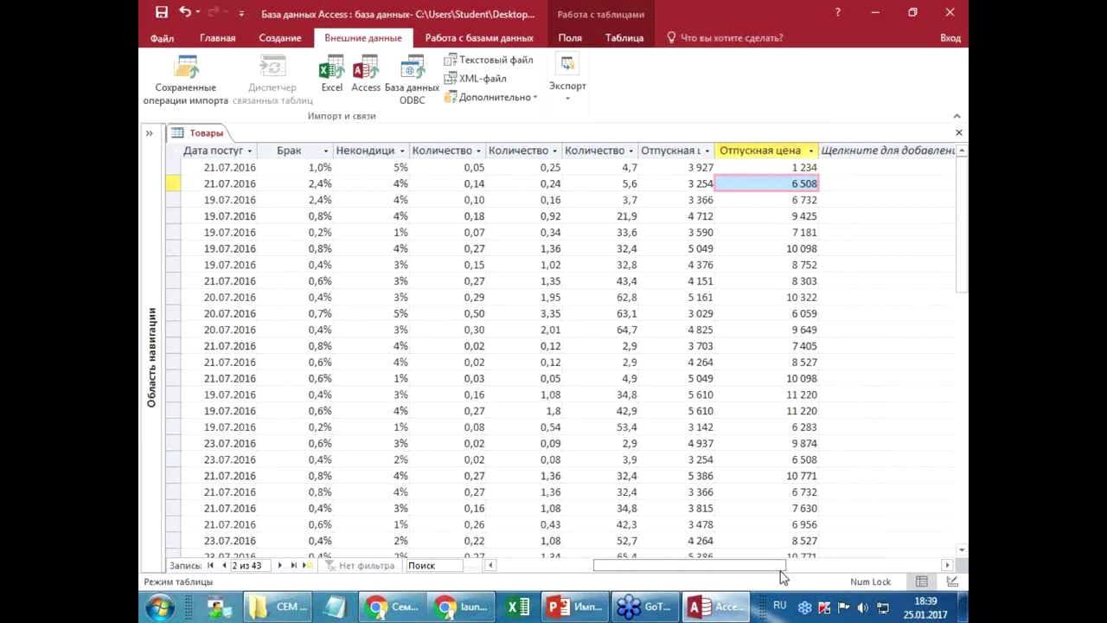
pyautogui.moveTo(783, 577); pyautogui.dragTo(538, 555)
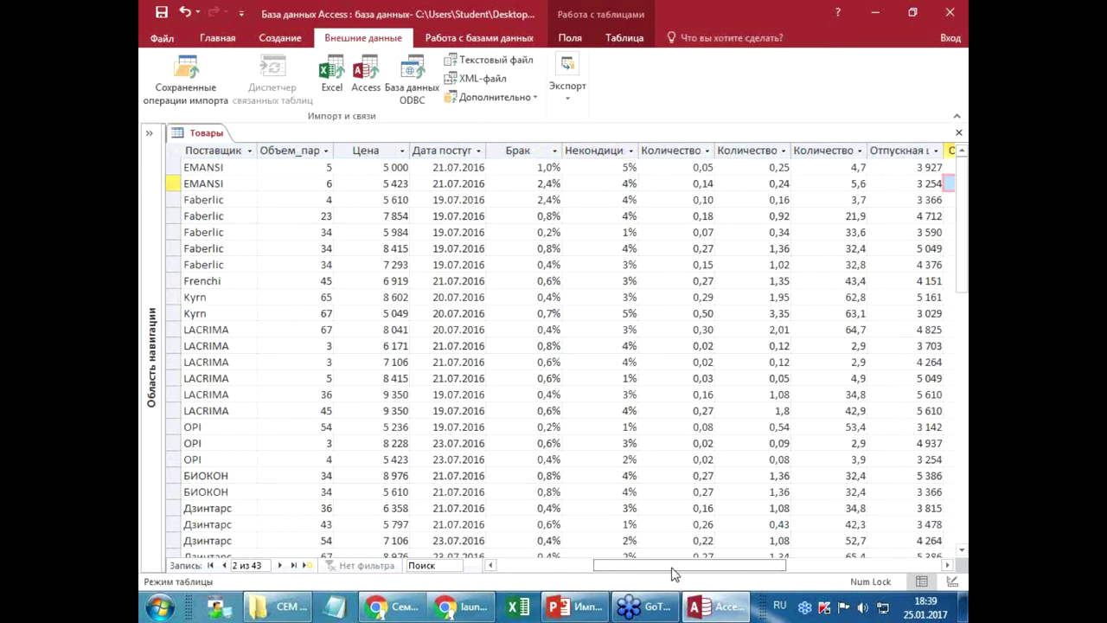
pyautogui.click(952, 582)
pyautogui.click(270, 286)
pyautogui.scroll(-1, 259, 286)
pyautogui.scroll(-1, 252, 287)
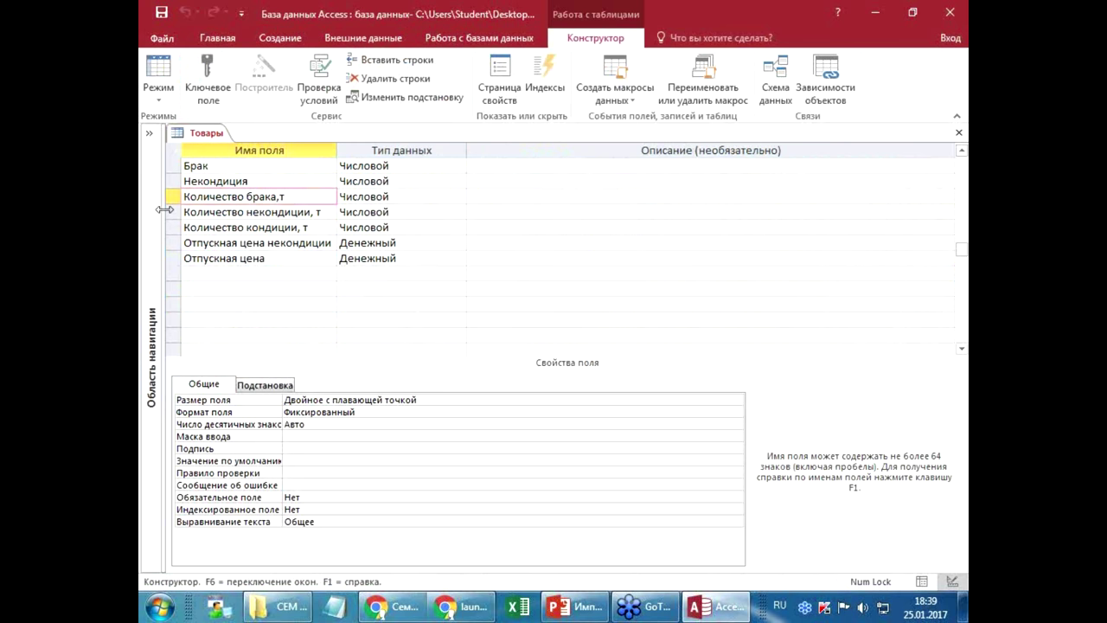
pyautogui.moveTo(172, 198); pyautogui.dragTo(173, 260)
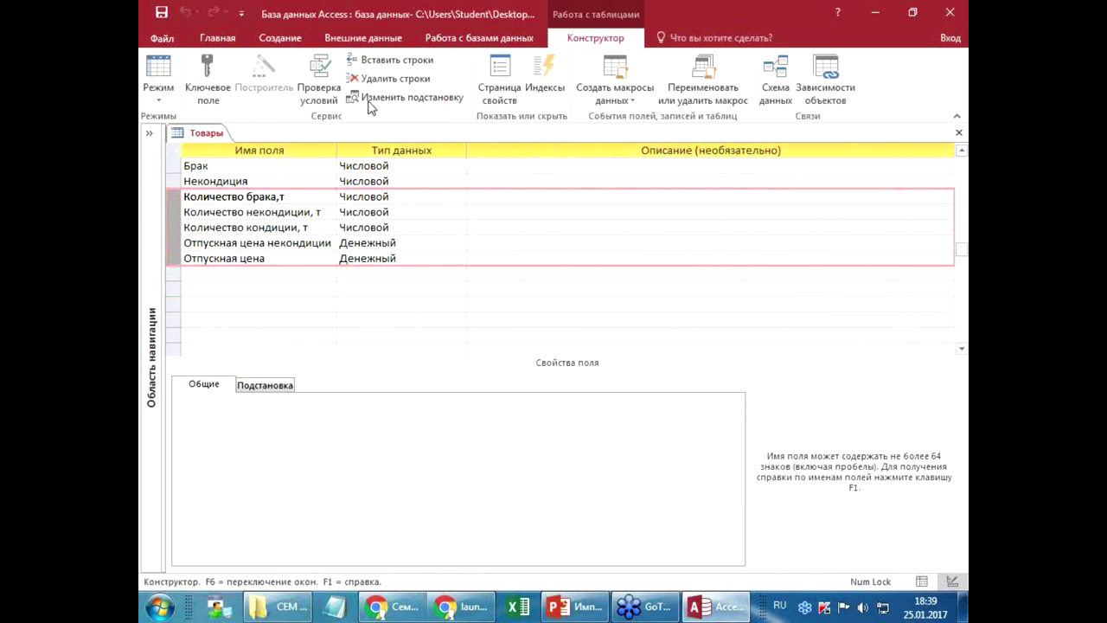
# - Delete the five selected fields and save Товары, returning to Datasheet view
pyautogui.click(389, 78)
pyautogui.click(494, 350)
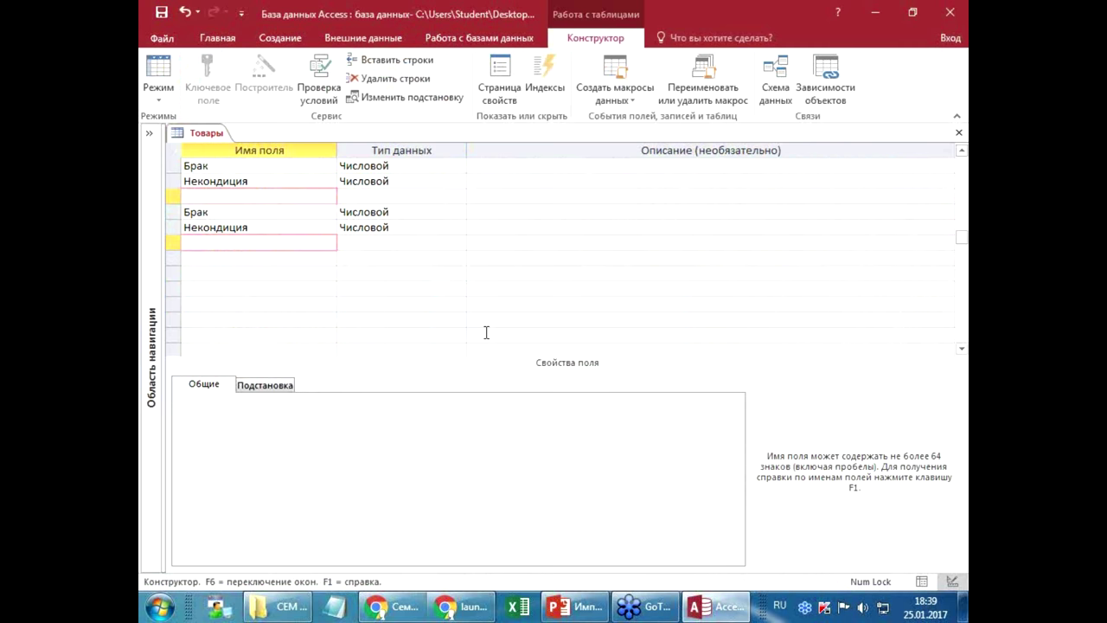
pyautogui.click(921, 581)
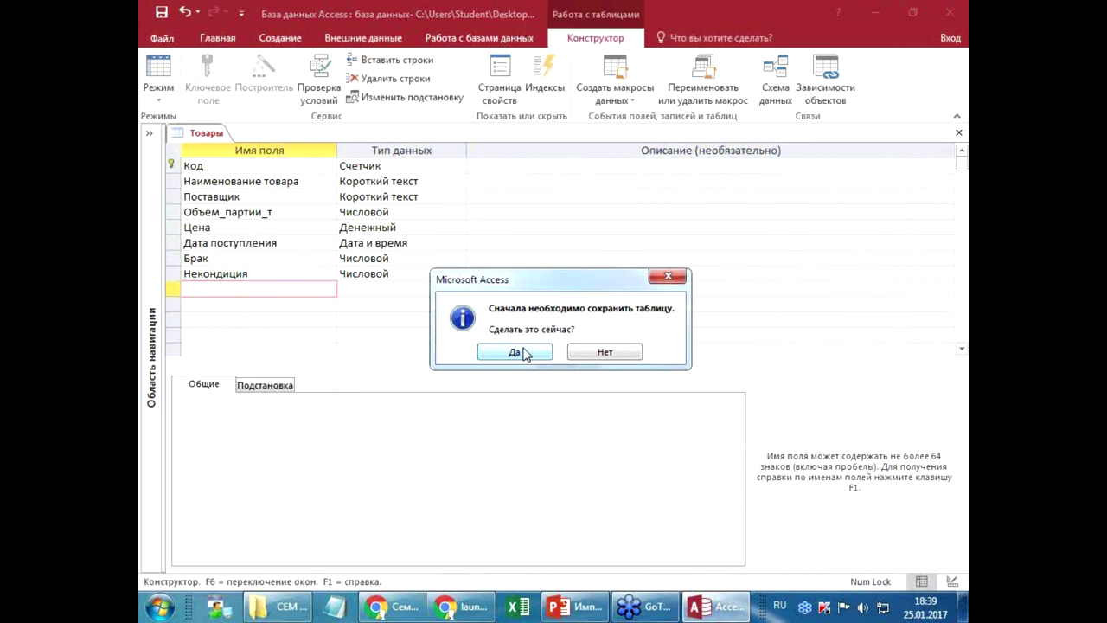
pyautogui.click(515, 352)
# - Check the remaining Товары columns ending at Некондиция, then close the table
pyautogui.click(294, 288)
pyautogui.scroll(-4, 412, 260)
pyautogui.scroll(4, 412, 259)
pyautogui.scroll(-1, 412, 259)
pyautogui.scroll(1, 412, 260)
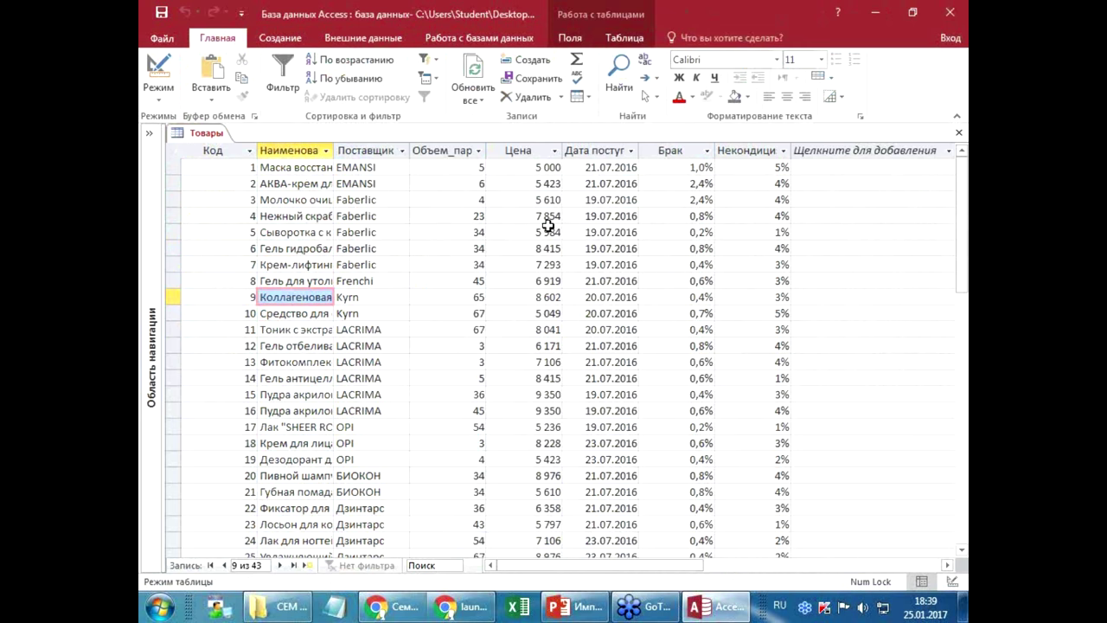
pyautogui.click(958, 132)
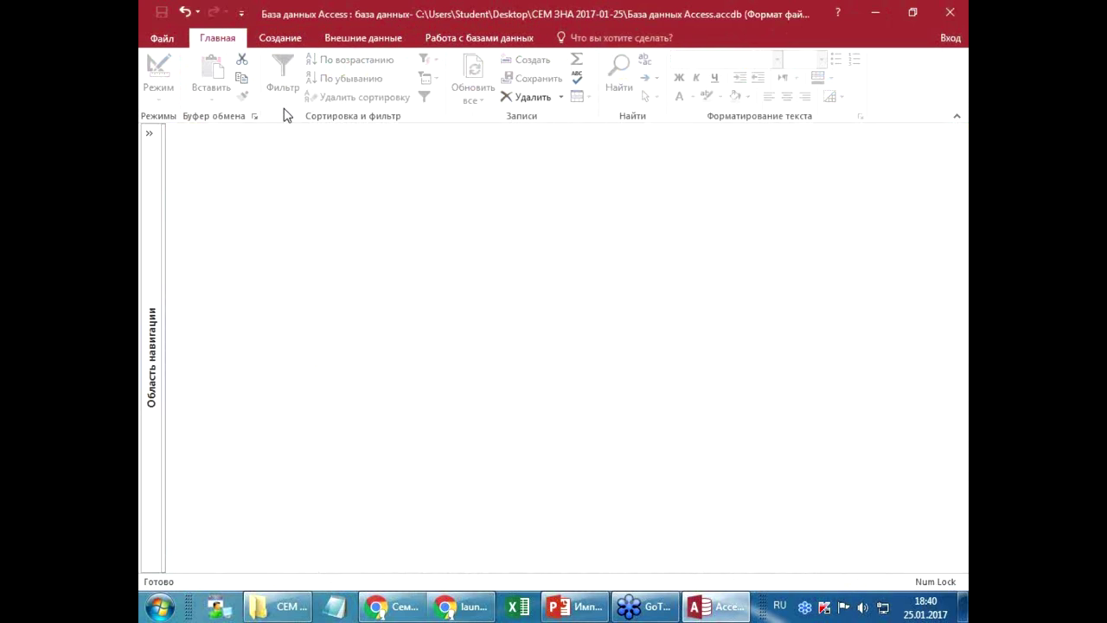
# - Import Данные Excel.xlsb into a new table, choosing the Товары sheet with first-row headers
pyautogui.click(377, 43)
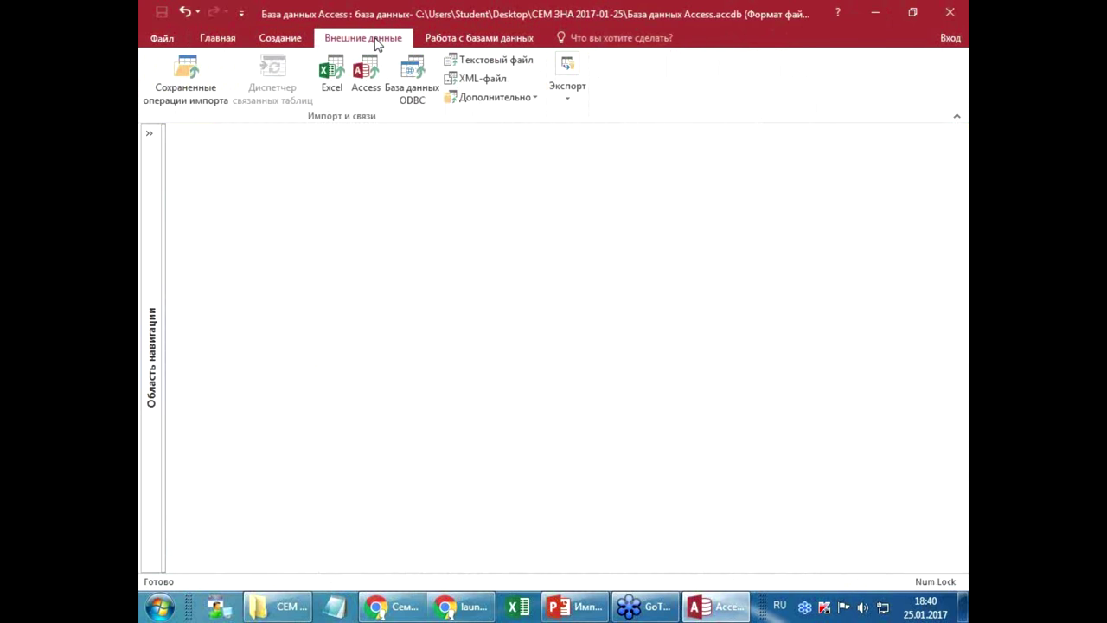
pyautogui.click(332, 71)
pyautogui.click(810, 193)
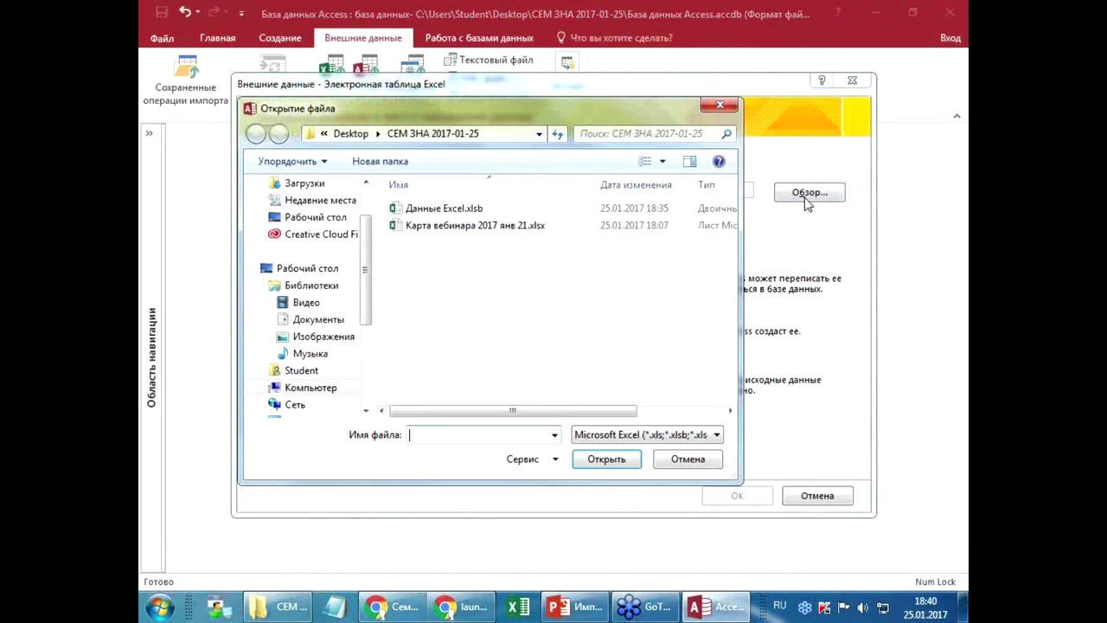
pyautogui.click(427, 213)
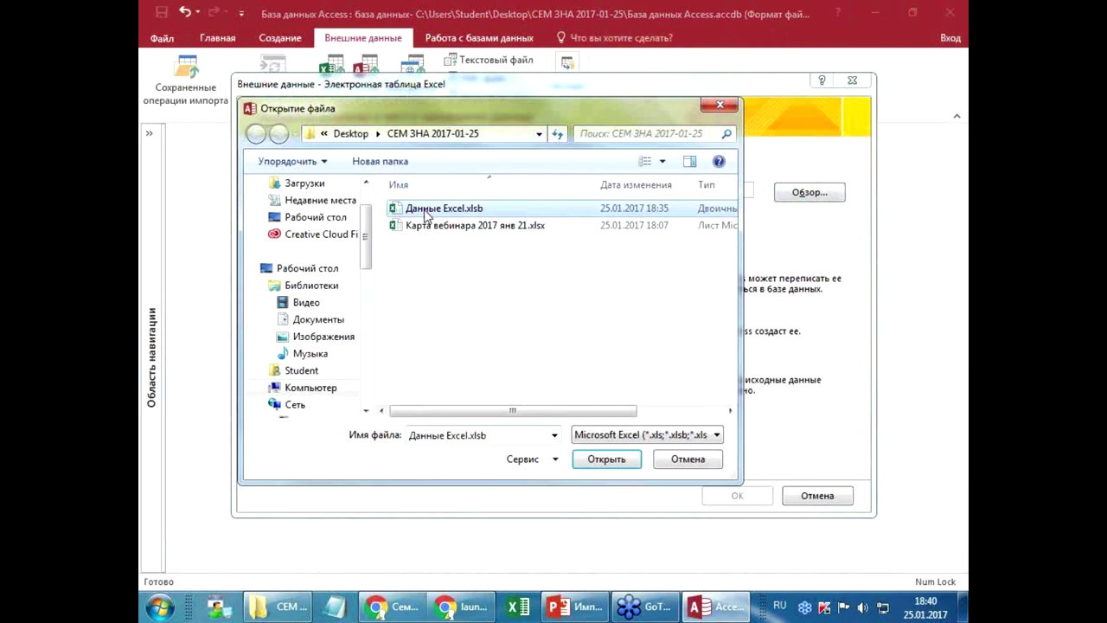
pyautogui.click(602, 458)
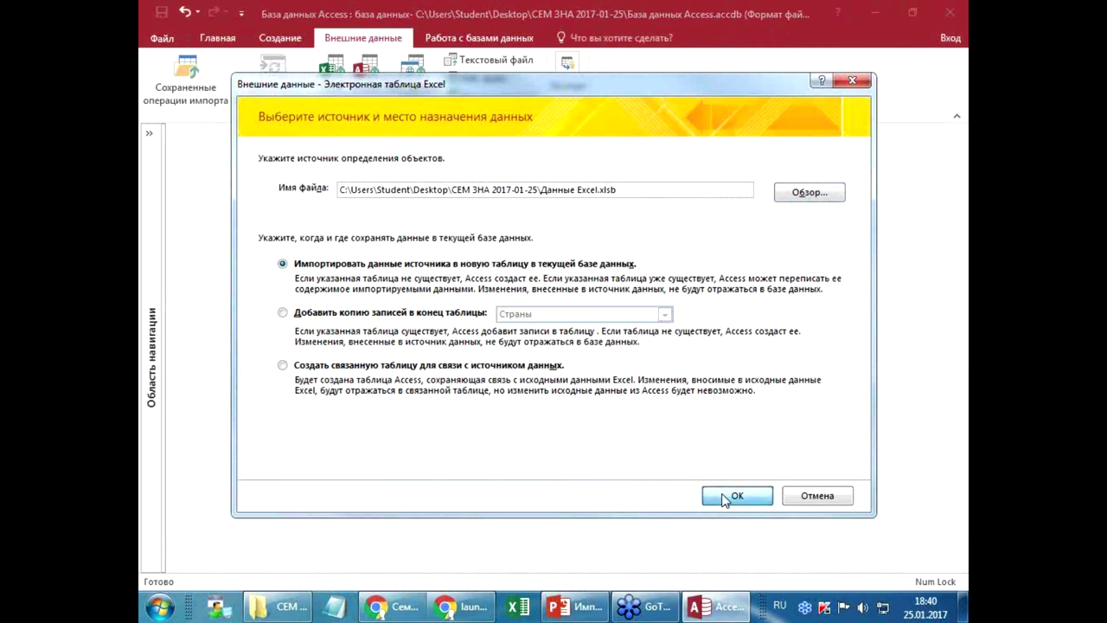
pyautogui.click(725, 498)
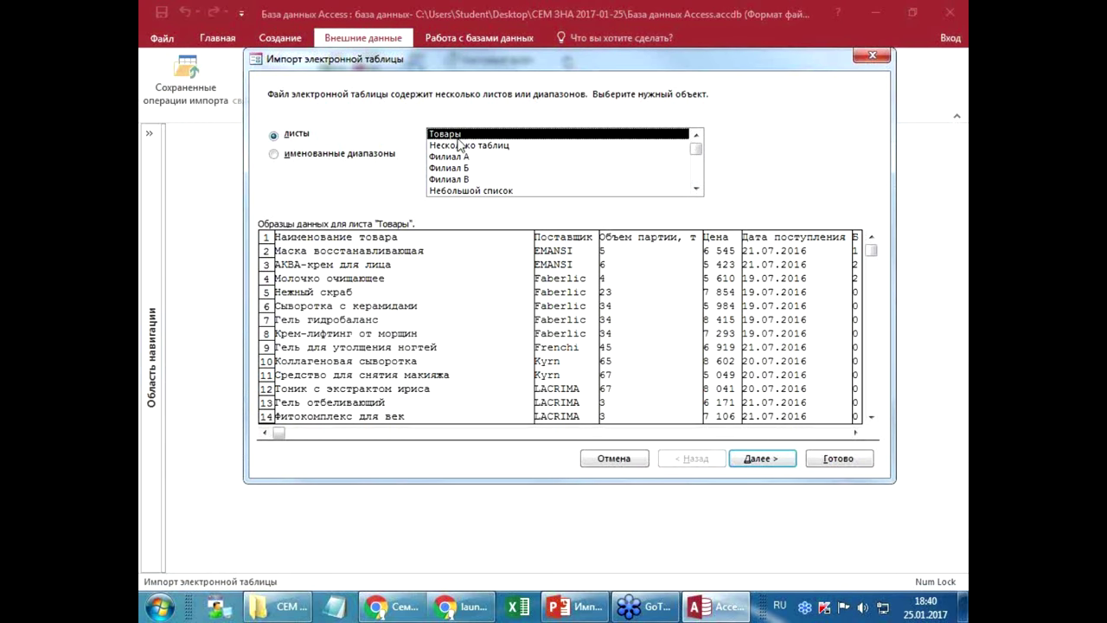
pyautogui.click(761, 463)
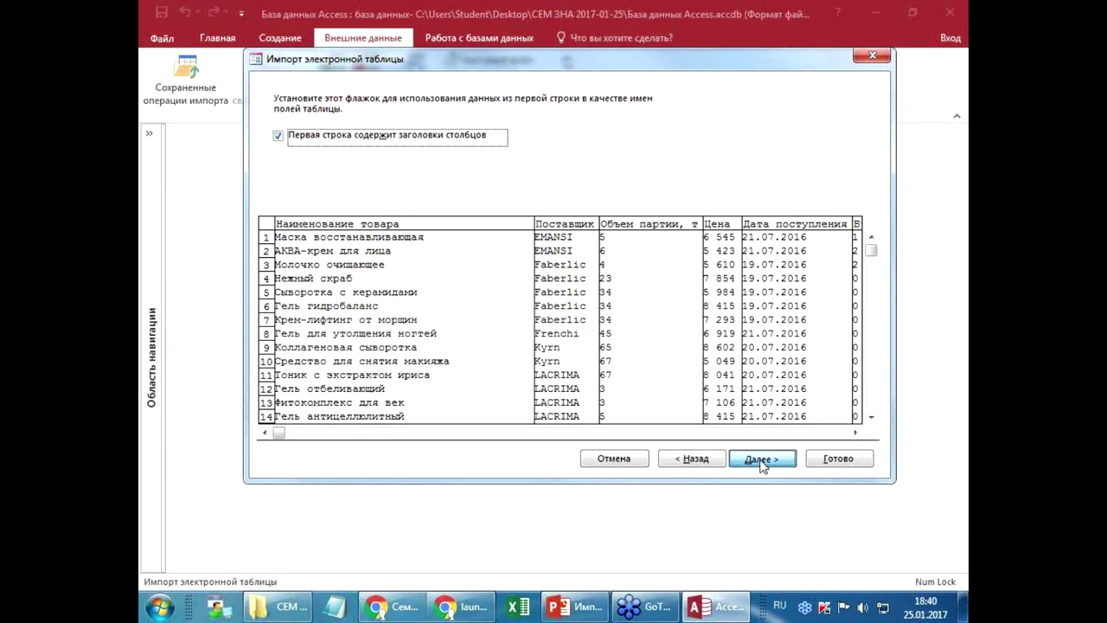
pyautogui.click(761, 460)
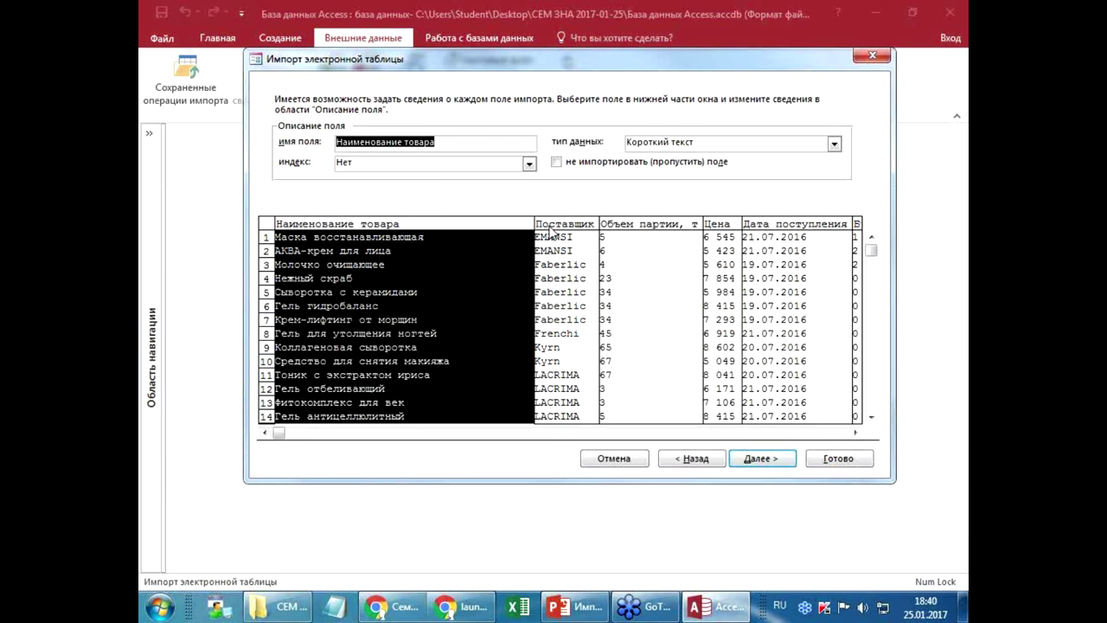
# - Skip the Цена, Брак, Некондиция and Количество брака,т columns in the import
pyautogui.click(550, 228)
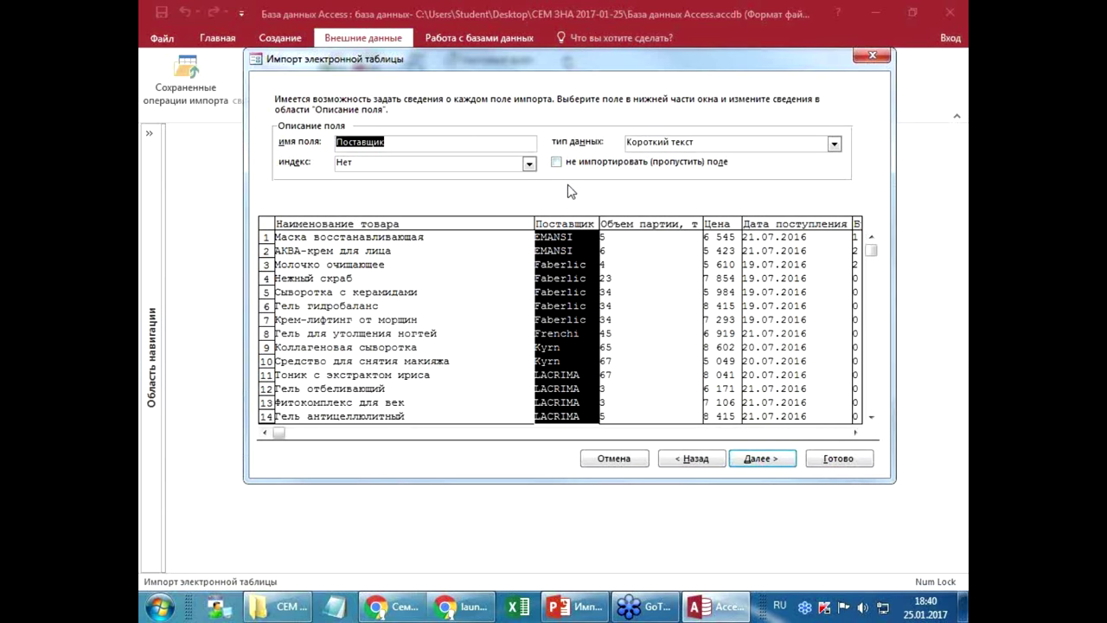
pyautogui.click(654, 230)
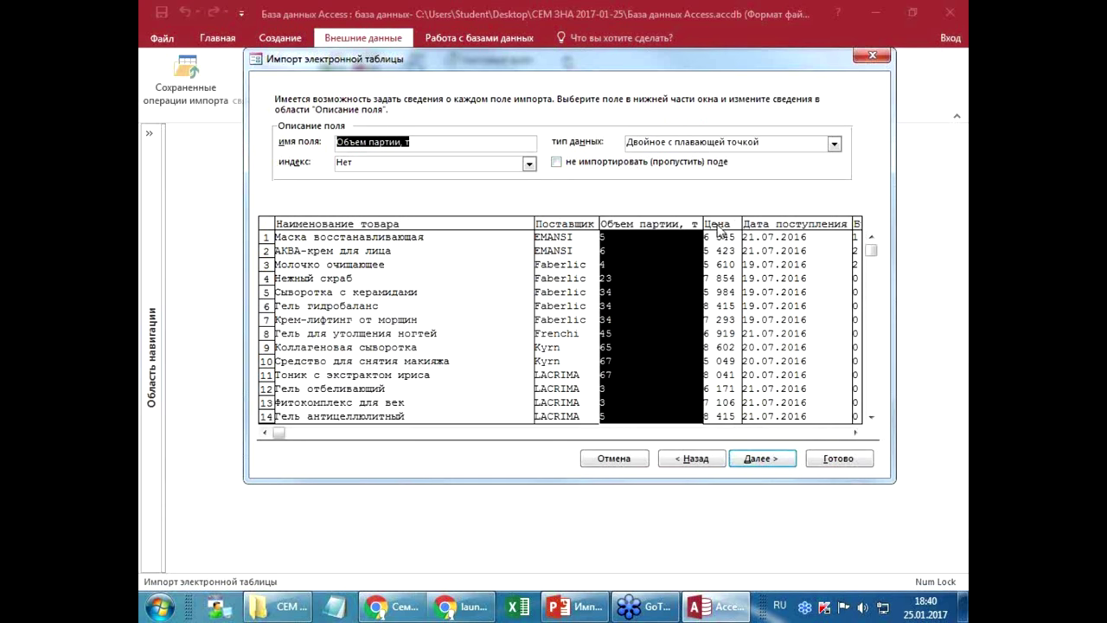
pyautogui.click(718, 228)
pyautogui.click(557, 161)
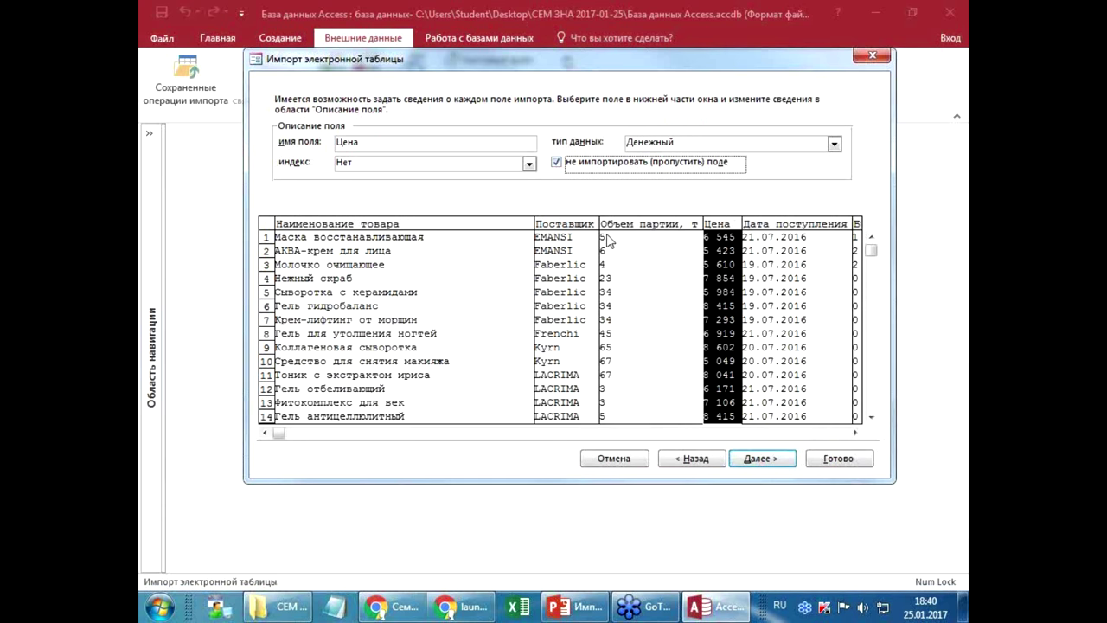
pyautogui.click(855, 433)
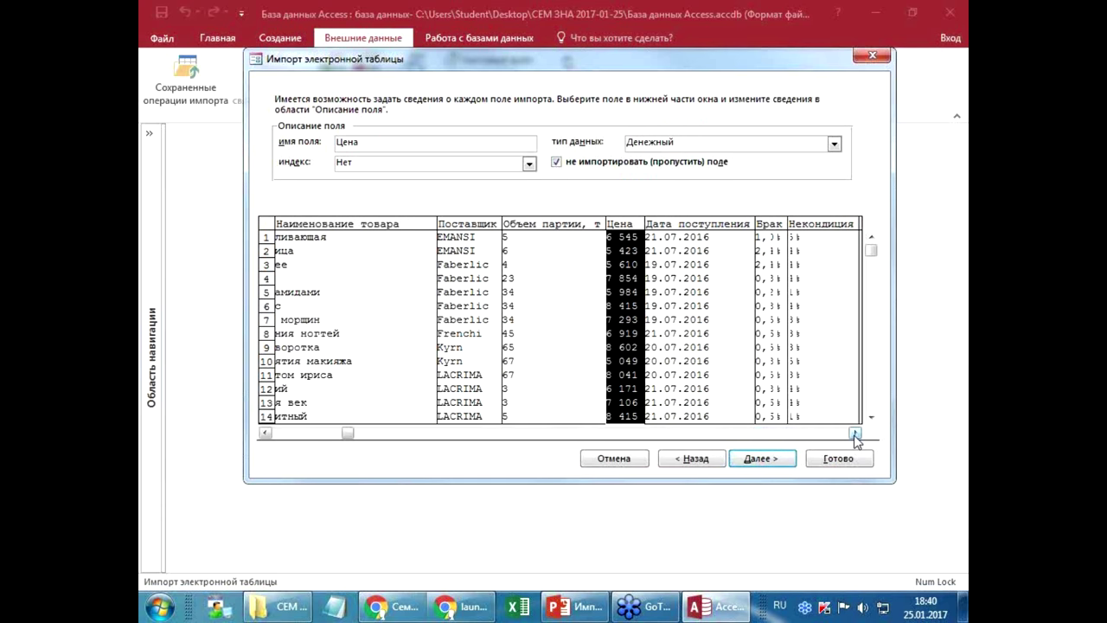
pyautogui.click(855, 432)
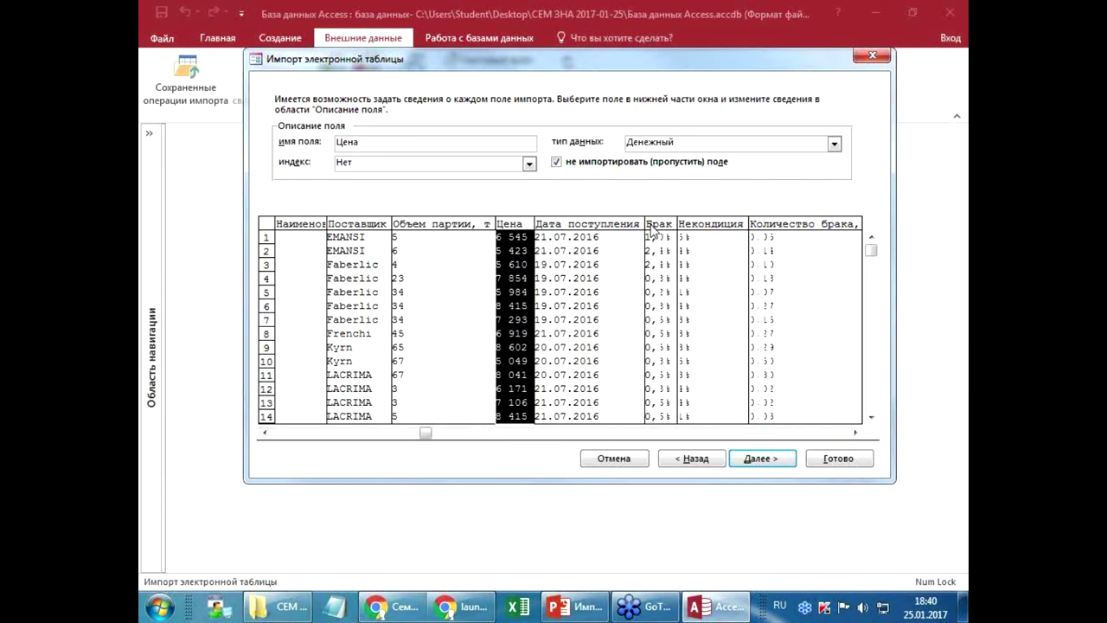
pyautogui.click(655, 228)
pyautogui.click(556, 161)
pyautogui.click(703, 228)
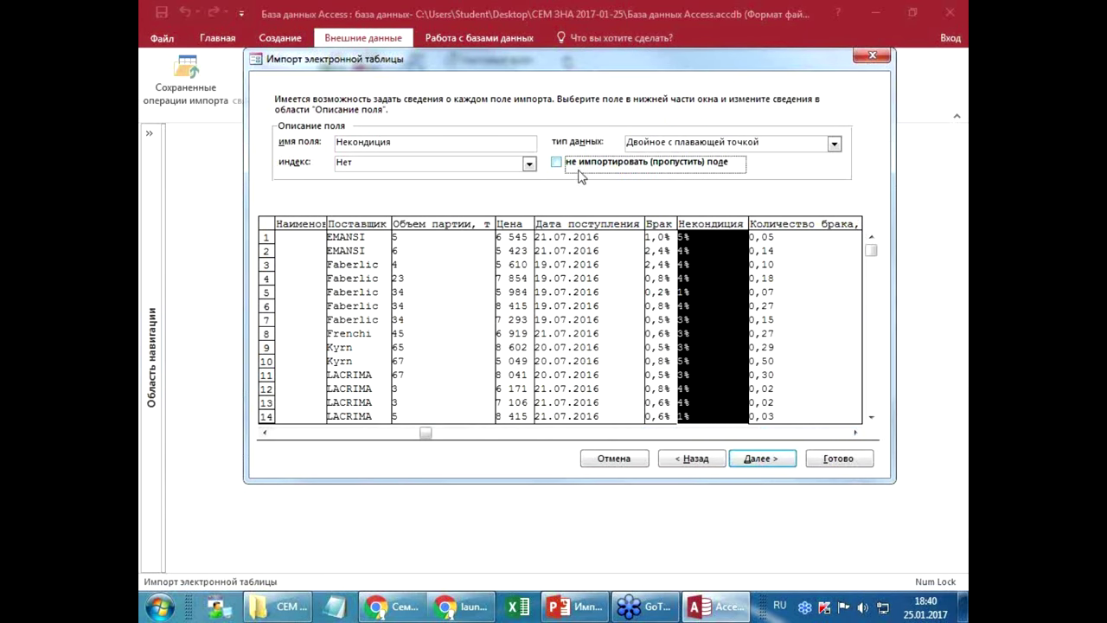
pyautogui.click(556, 162)
pyautogui.click(751, 222)
pyautogui.click(556, 162)
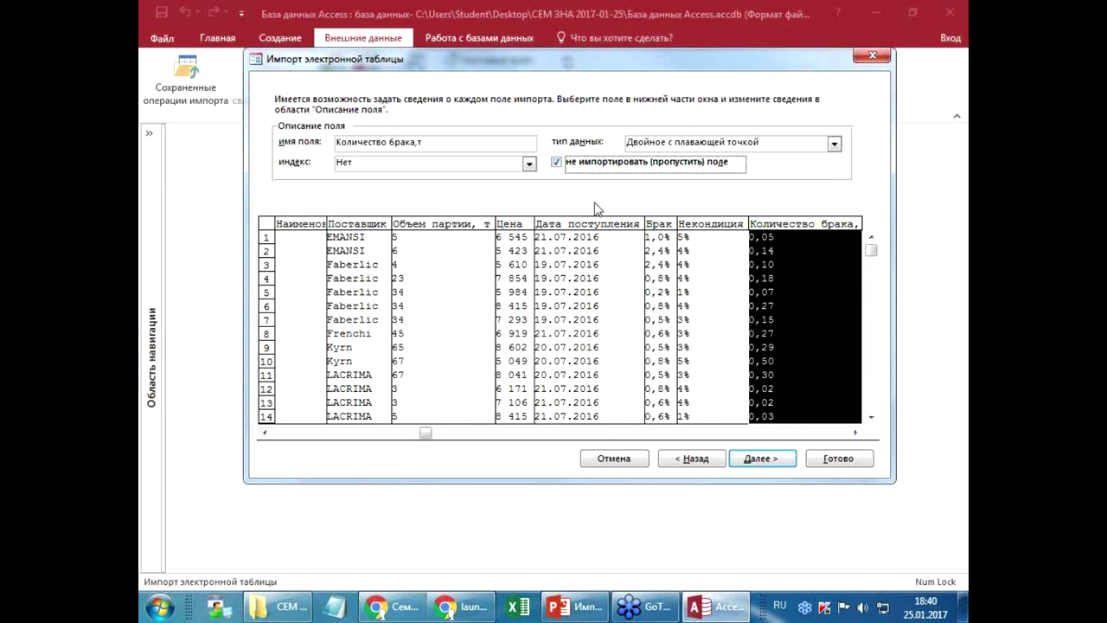
pyautogui.click(837, 433)
# - Skip Количество кондиции, т and Отпускная цена некондиции, but keep Отпускная цена imported
pyautogui.click(423, 227)
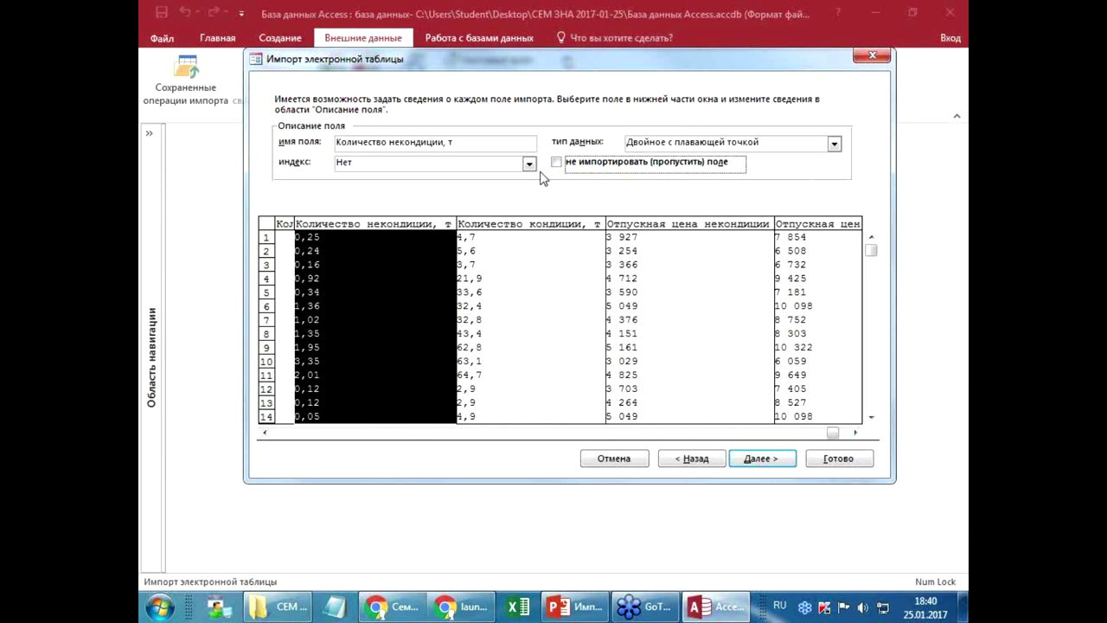
pyautogui.click(562, 230)
pyautogui.click(556, 162)
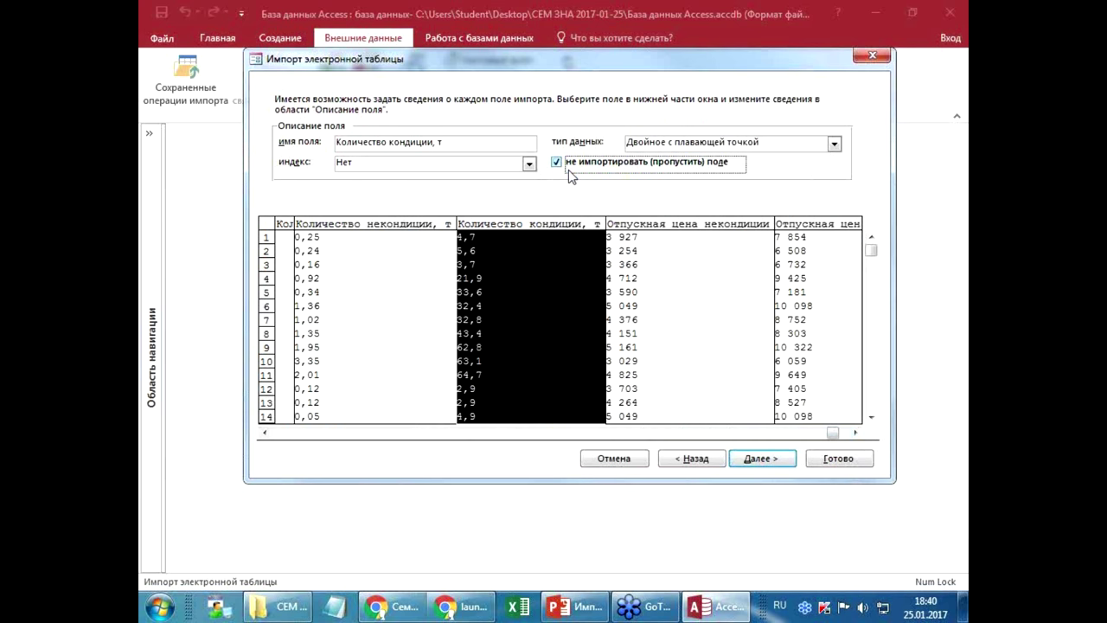
pyautogui.click(646, 226)
pyautogui.click(556, 162)
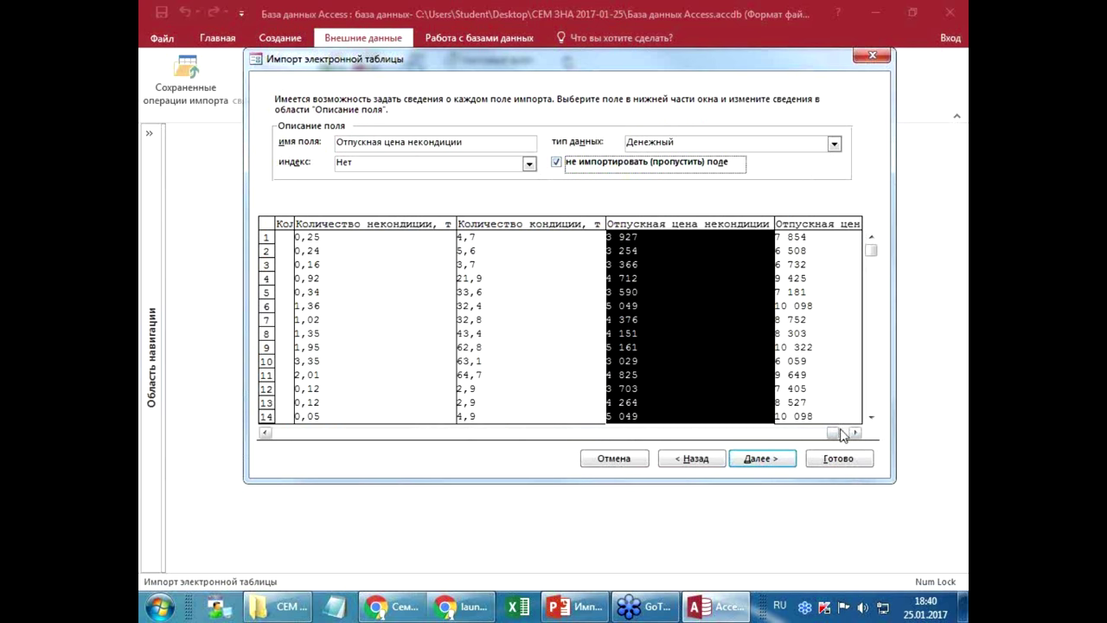
pyautogui.moveTo(841, 434); pyautogui.dragTo(845, 434)
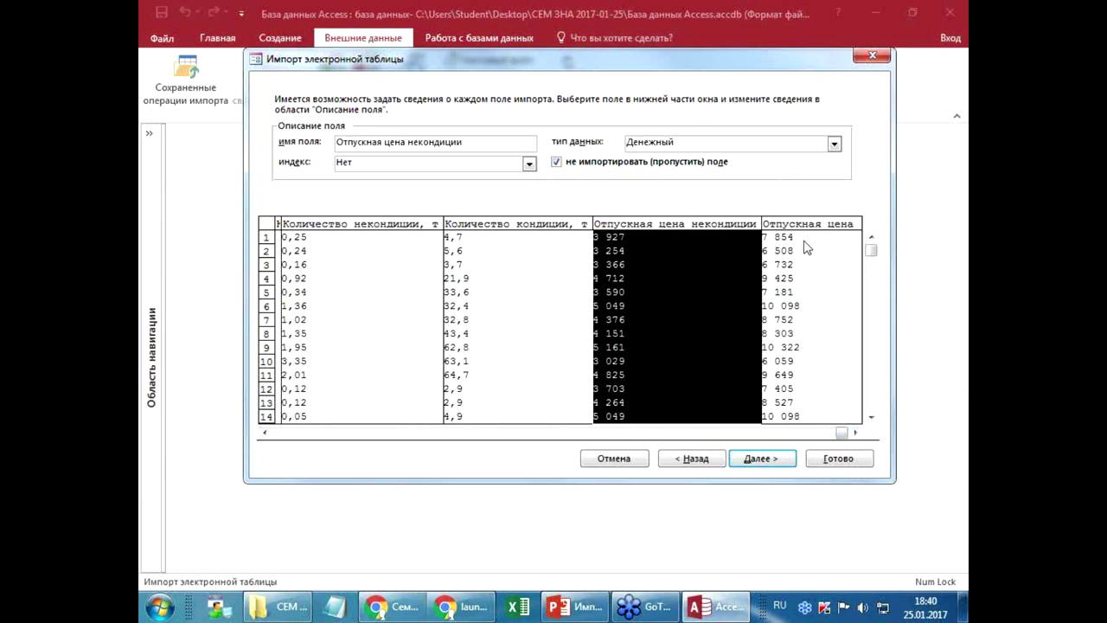
pyautogui.click(278, 434)
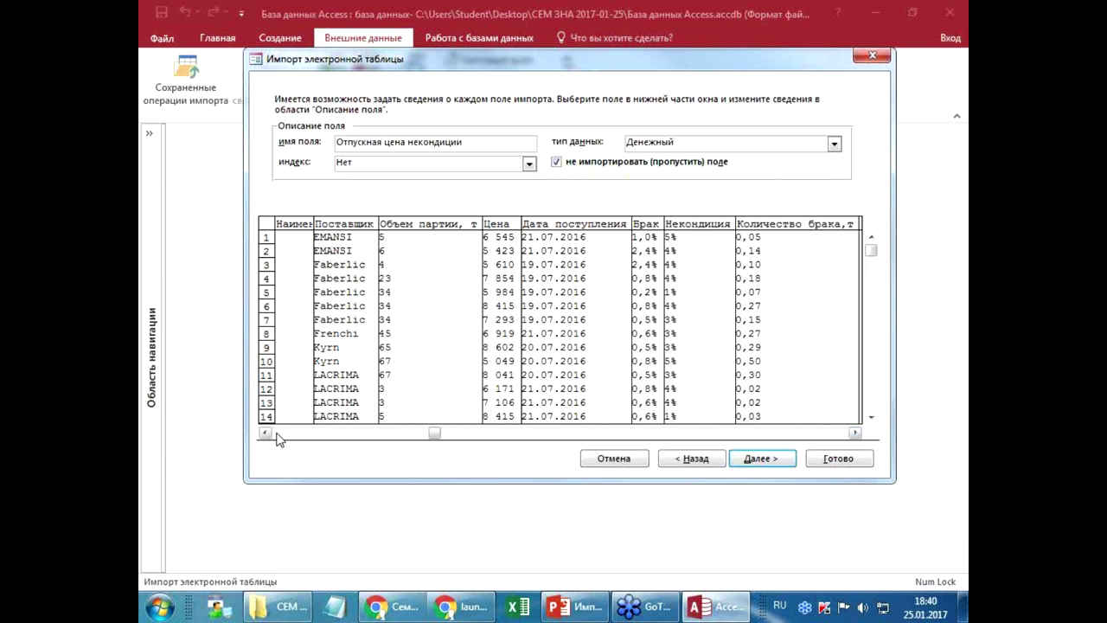
pyautogui.click(278, 434)
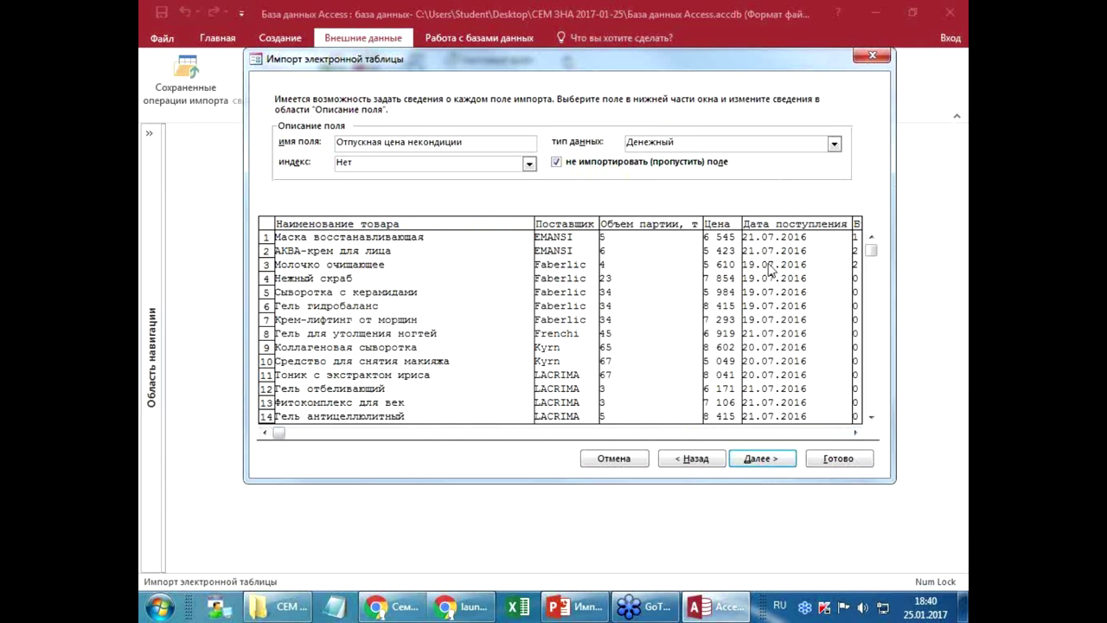
pyautogui.click(716, 223)
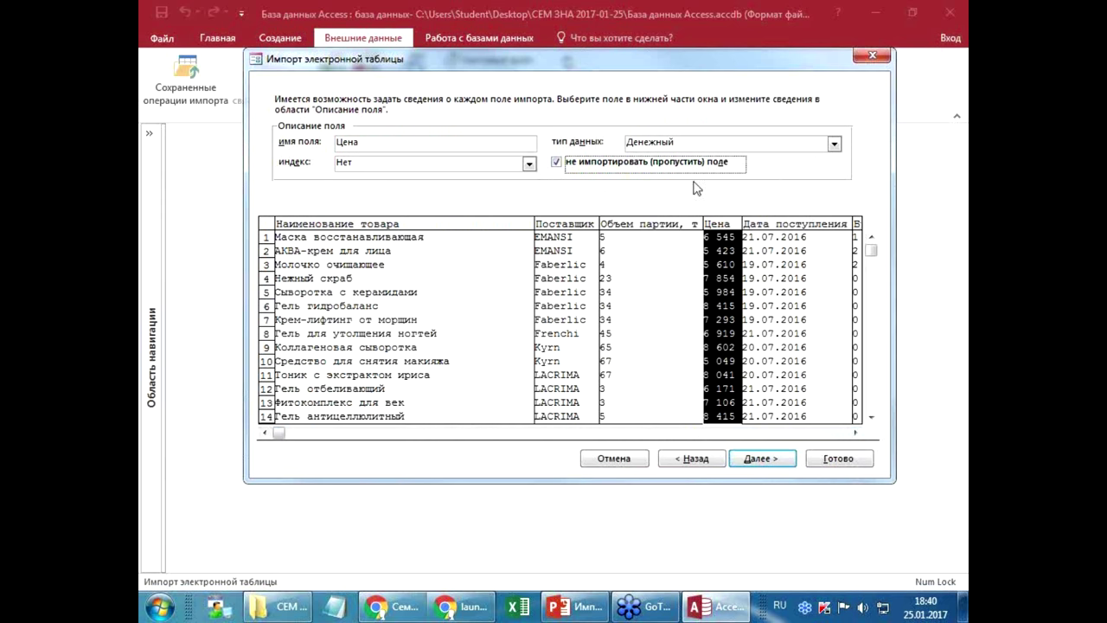
pyautogui.click(814, 432)
pyautogui.click(835, 436)
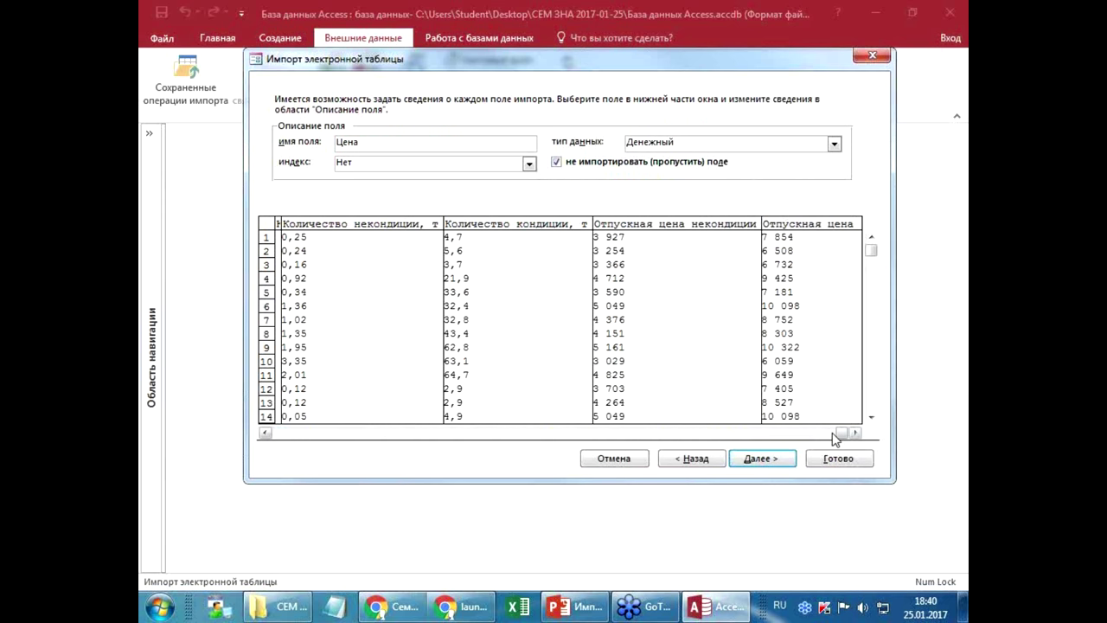
pyautogui.click(810, 227)
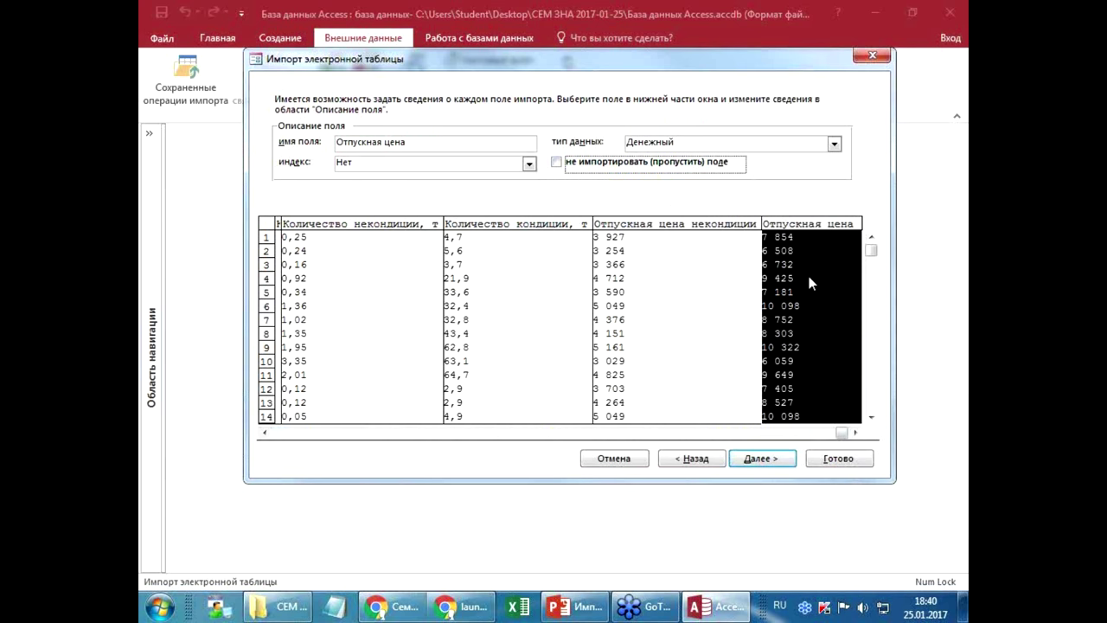
# - Use an automatic primary key and finish importing into the new table Товары2
pyautogui.click(761, 459)
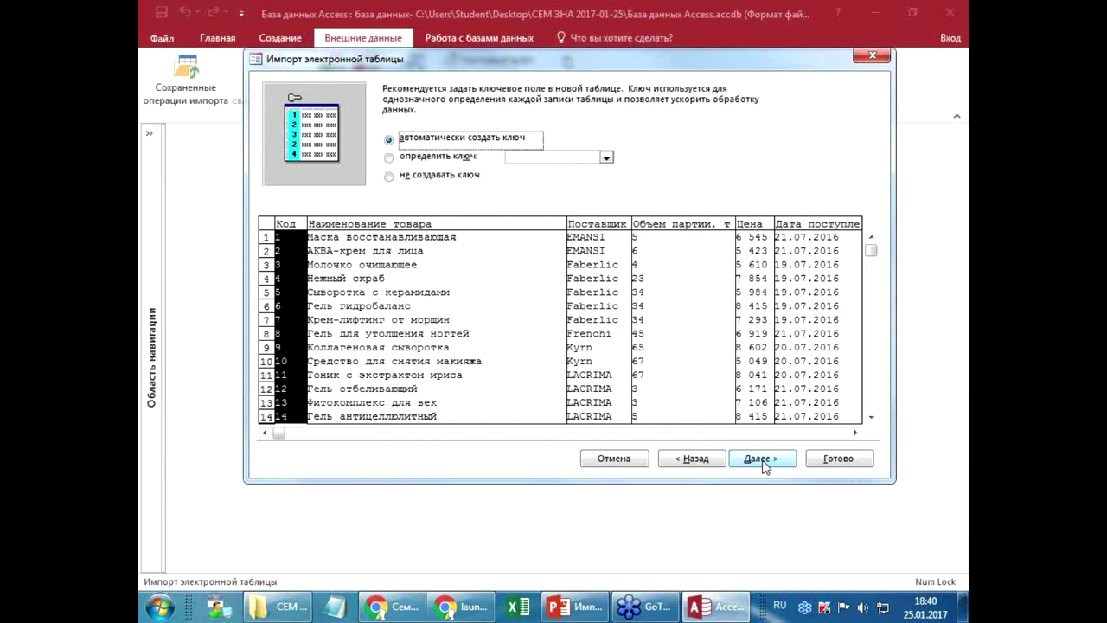
pyautogui.click(761, 459)
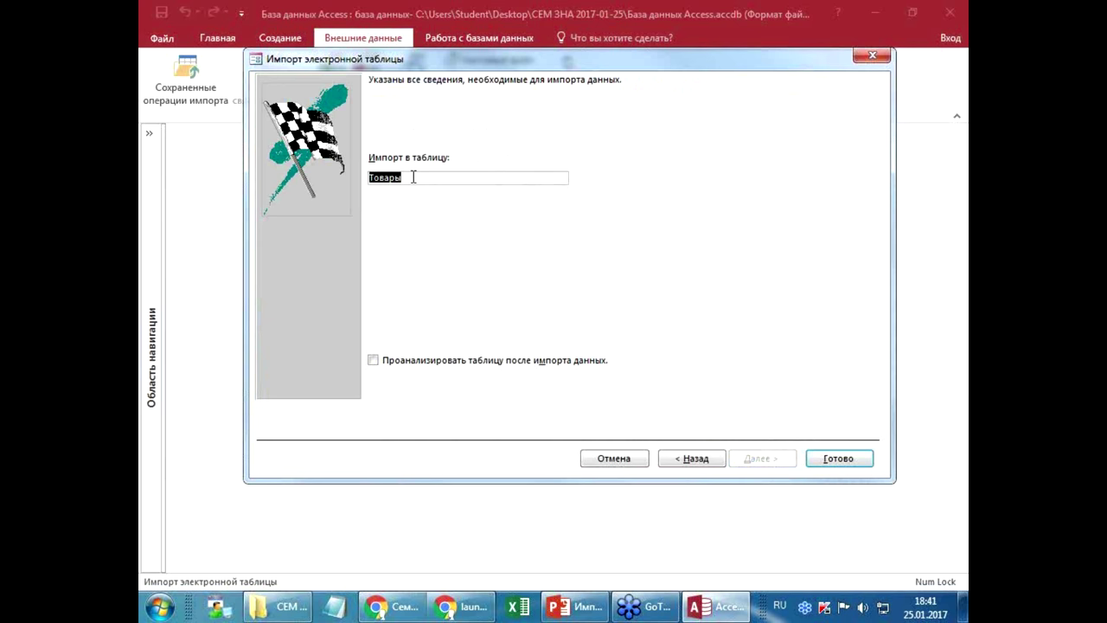
pyautogui.click(414, 177)
pyautogui.write('2')
pyautogui.click(820, 460)
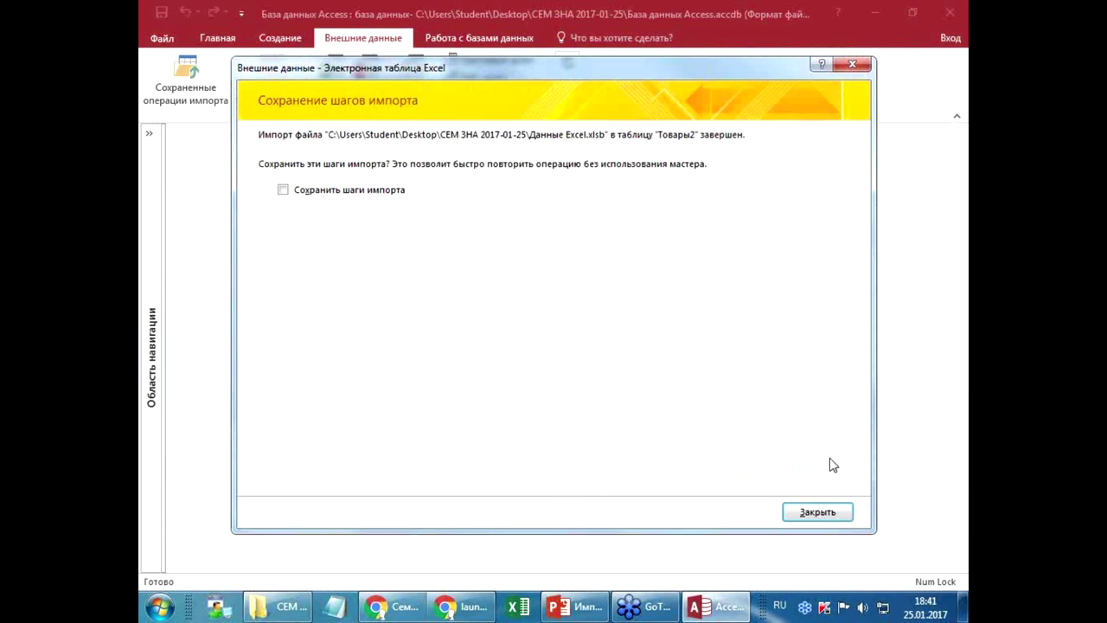
pyautogui.click(824, 513)
pyautogui.click(148, 133)
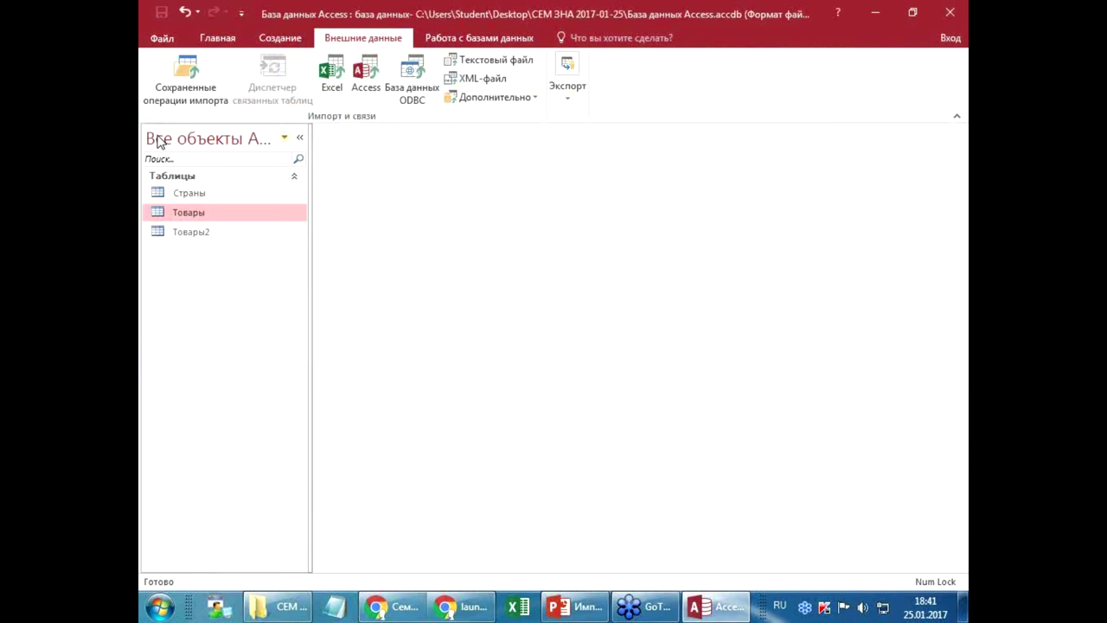
# - Open Товары2, widen its Наименование товара and price columns, then close it and answer the layout prompt
pyautogui.doubleClick(206, 232)
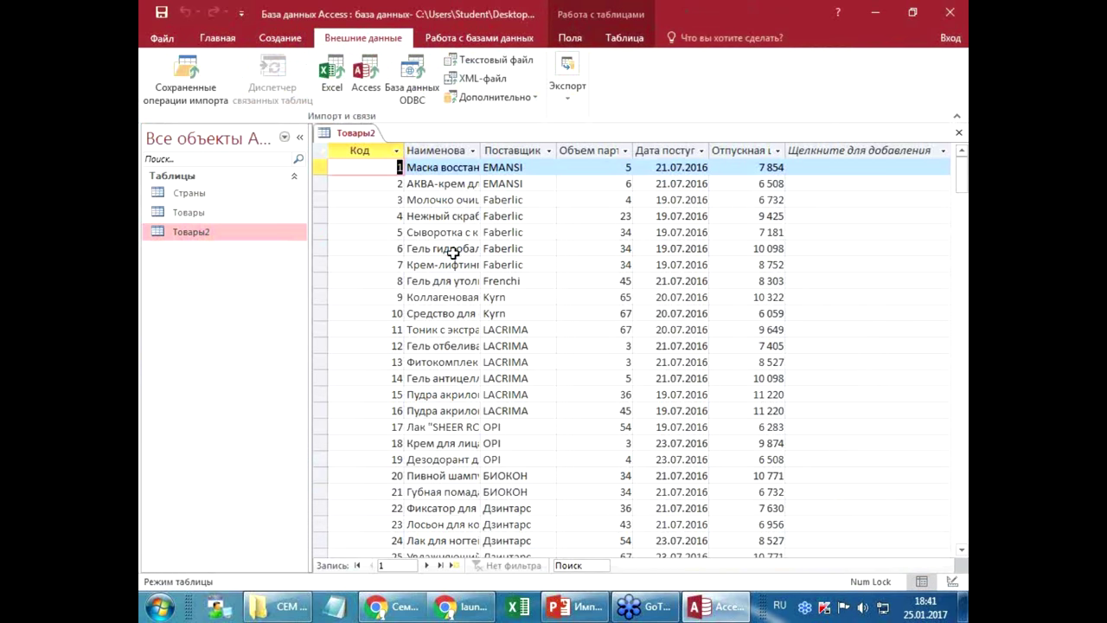
pyautogui.moveTo(480, 149); pyautogui.dragTo(566, 148)
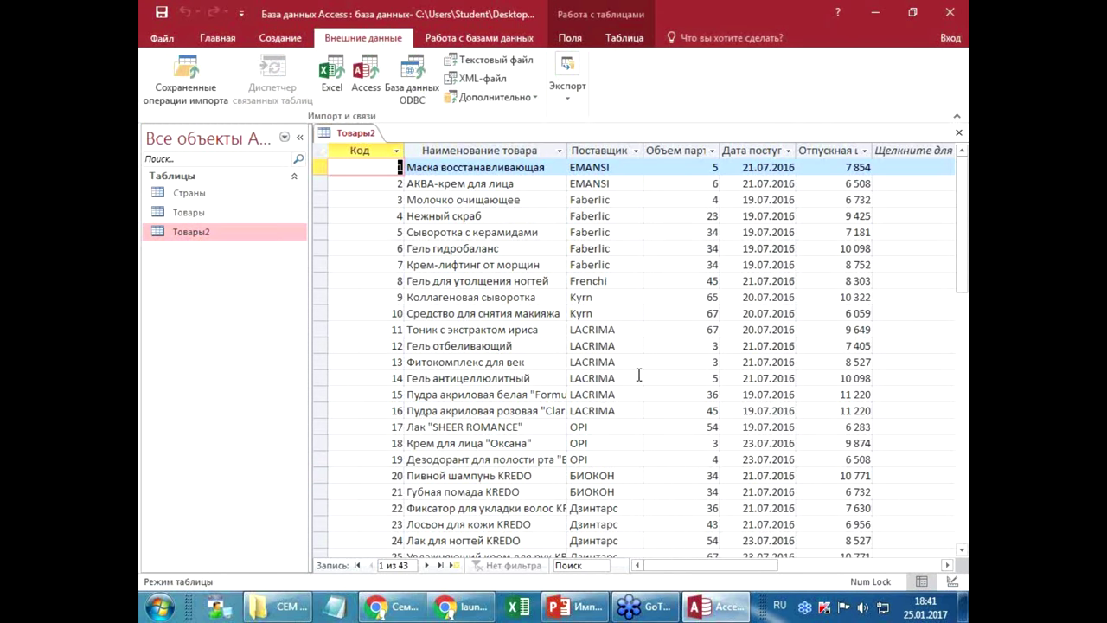
pyautogui.moveTo(867, 149); pyautogui.dragTo(899, 150)
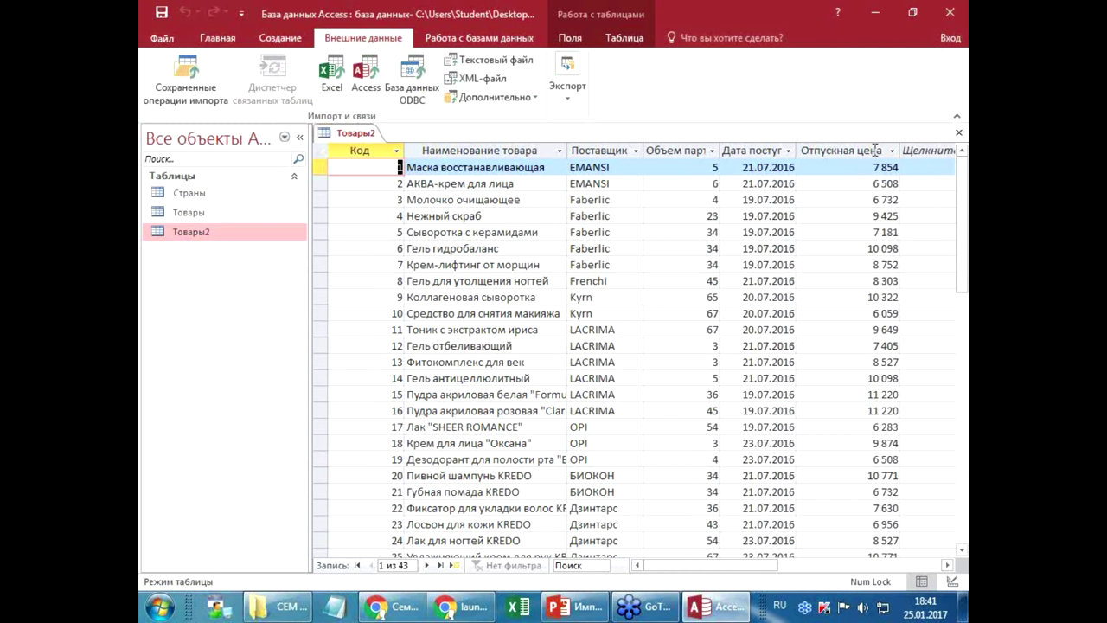
pyautogui.click(705, 281)
pyautogui.scroll(-5, 703, 284)
pyautogui.scroll(-6, 703, 284)
pyautogui.scroll(8, 707, 279)
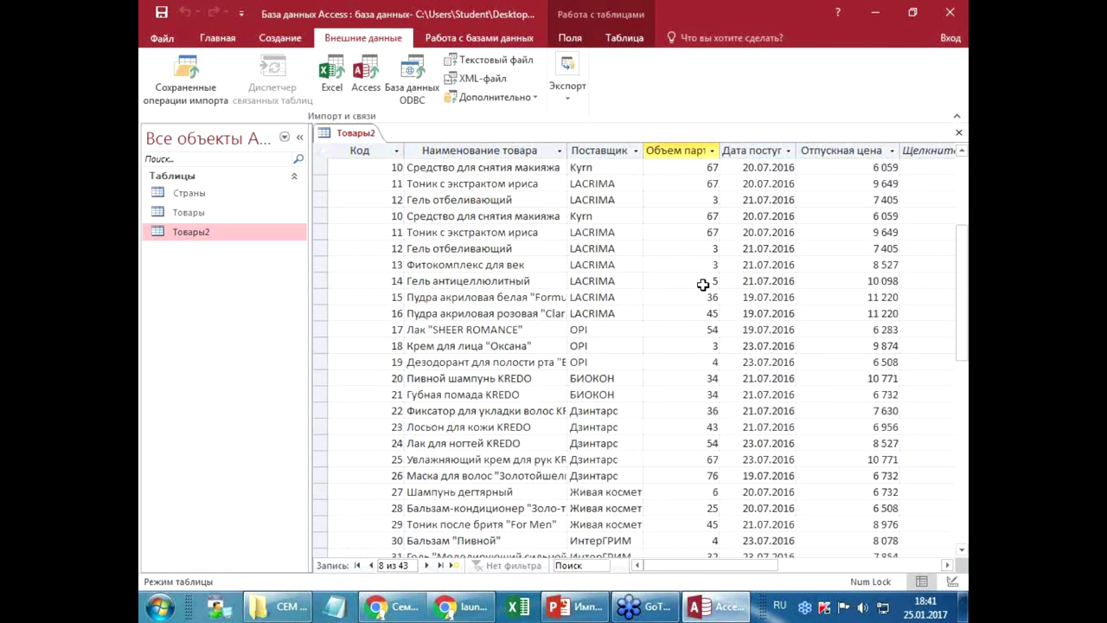
pyautogui.scroll(3, 707, 277)
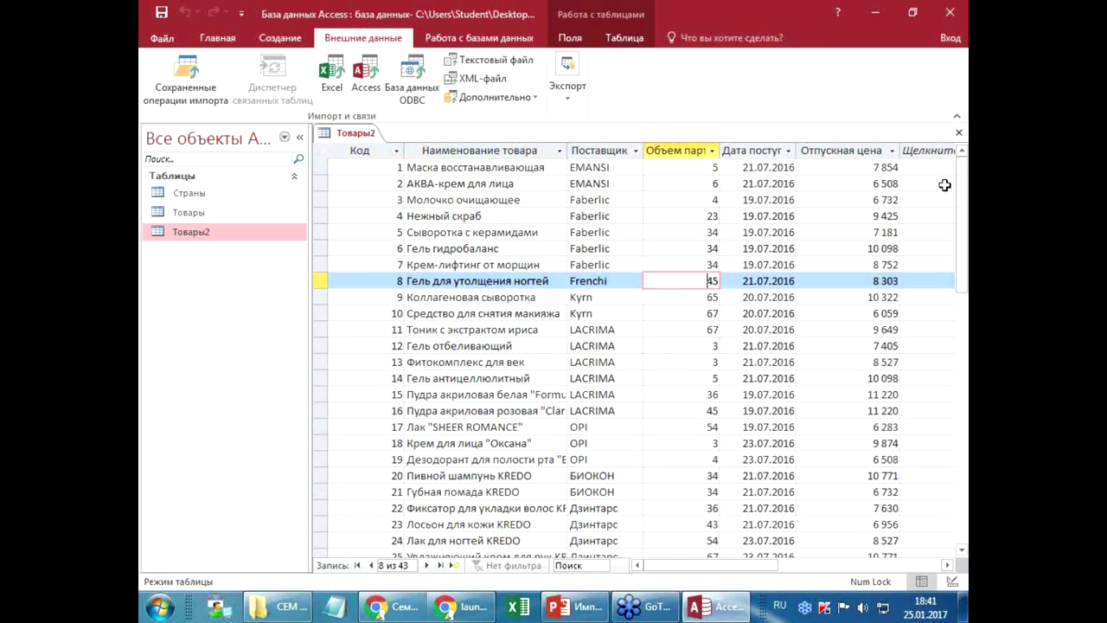
pyautogui.click(958, 136)
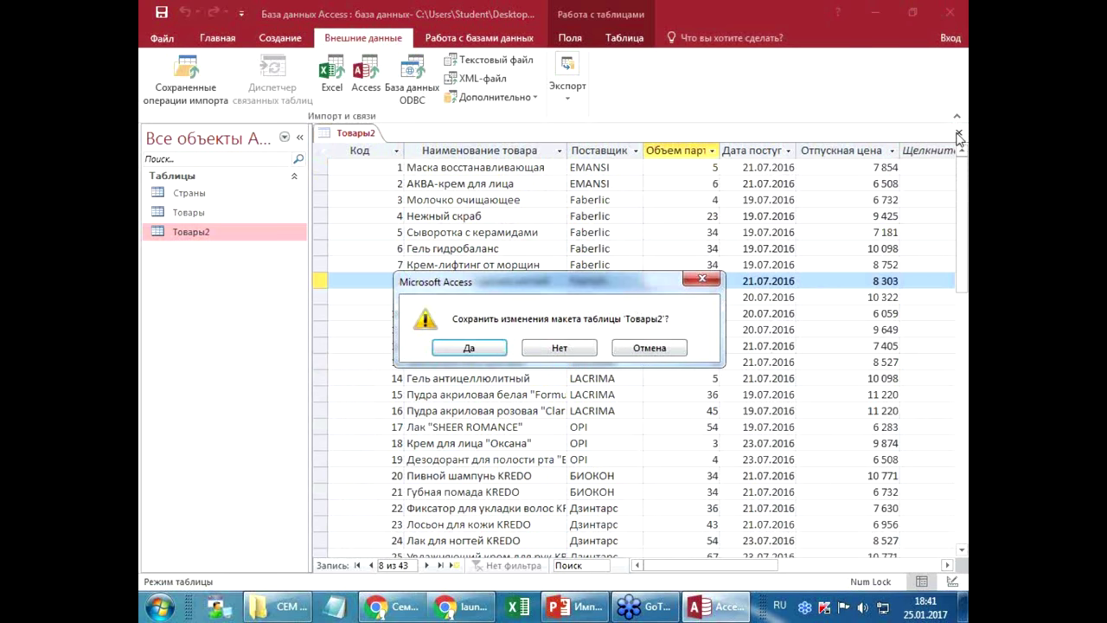
pyautogui.click(498, 353)
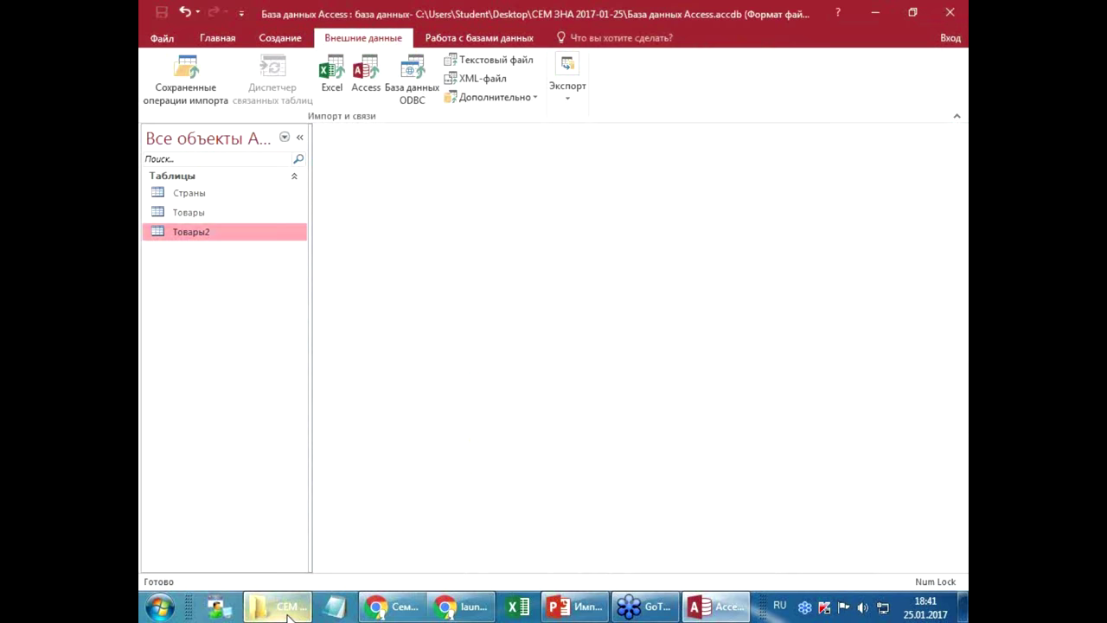
# - Open Данные Excel.xlsb on the Несколько таблиц sheet and select the supplier table
pyautogui.click(288, 612)
pyautogui.doubleClick(490, 312)
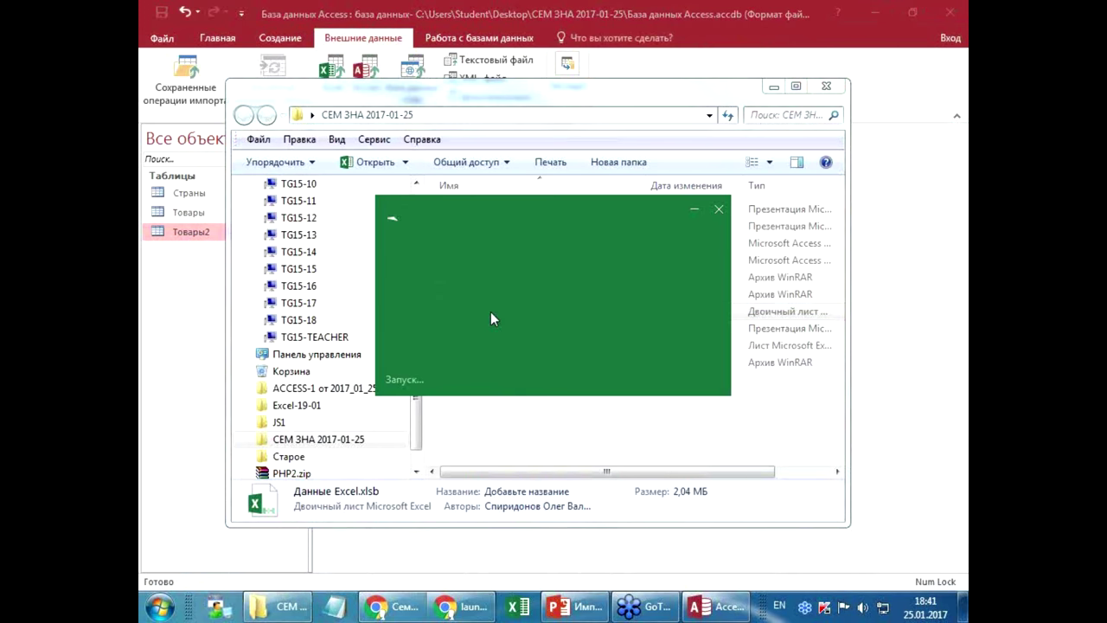
pyautogui.click(346, 562)
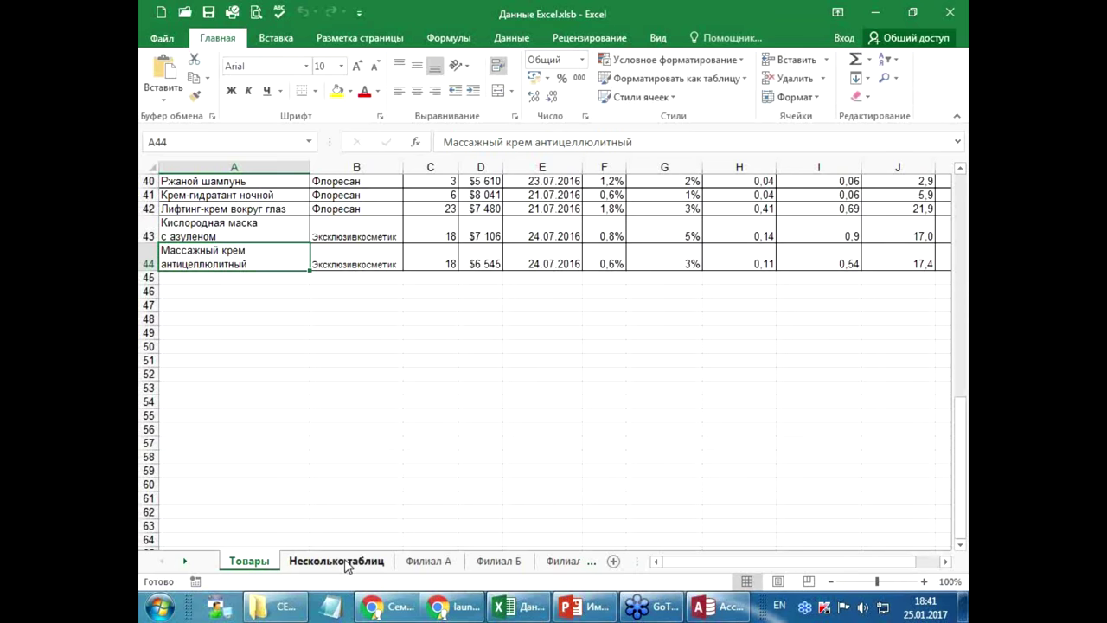
pyautogui.moveTo(259, 253)
pyautogui.mouseDown()
pyautogui.moveTo(333, 460)
pyautogui.moveTo(337, 448)
pyautogui.mouseUp()
pyautogui.moveTo(554, 216); pyautogui.dragTo(837, 536)
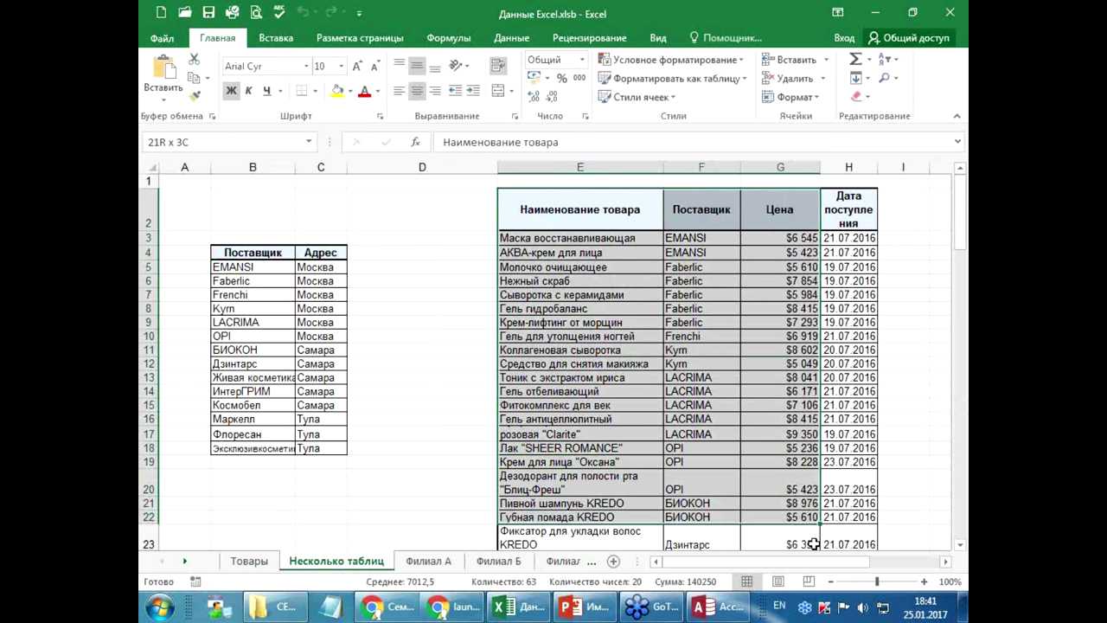
pyautogui.click(320, 407)
pyautogui.scroll(-3, 395, 353)
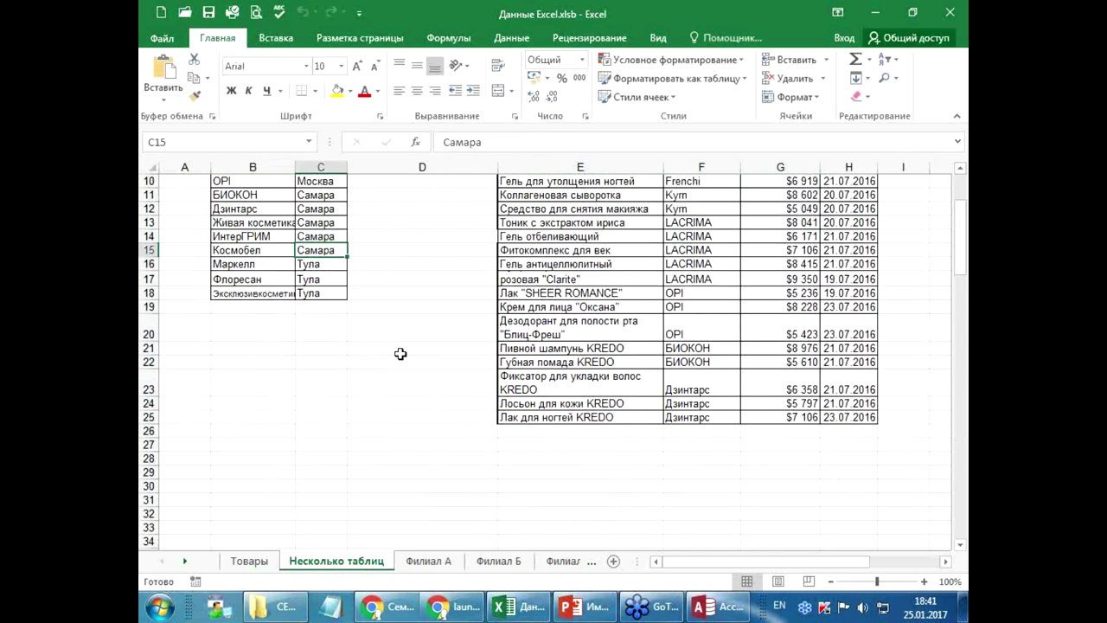
pyautogui.scroll(3, 400, 353)
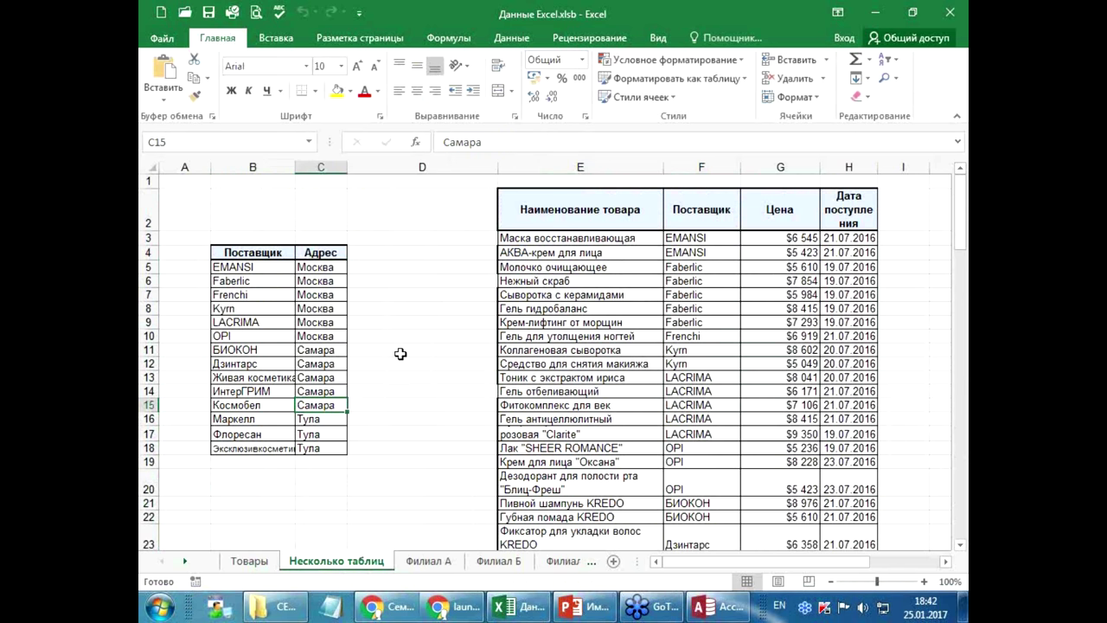
pyautogui.click(249, 562)
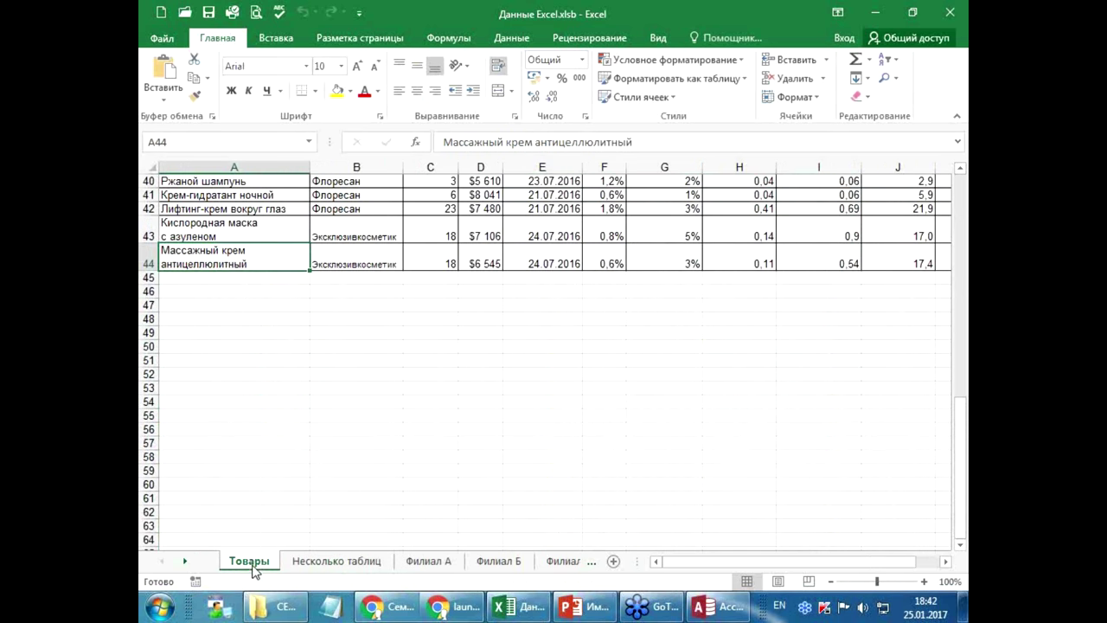
pyautogui.scroll(6, 366, 530)
pyautogui.scroll(6, 366, 529)
pyautogui.scroll(1, 366, 529)
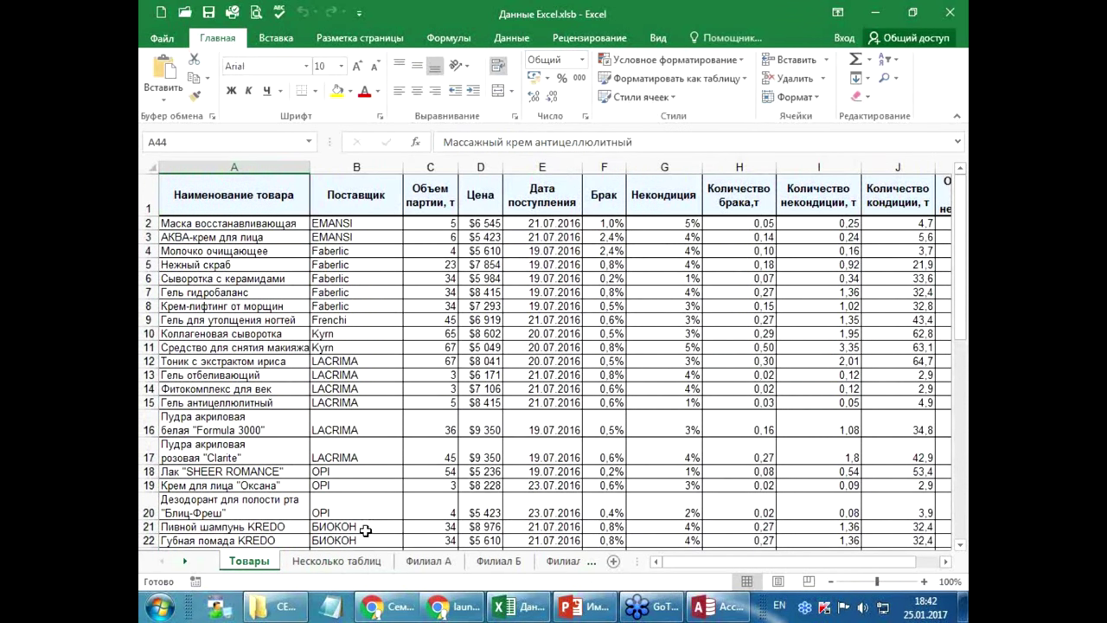
pyautogui.click(377, 563)
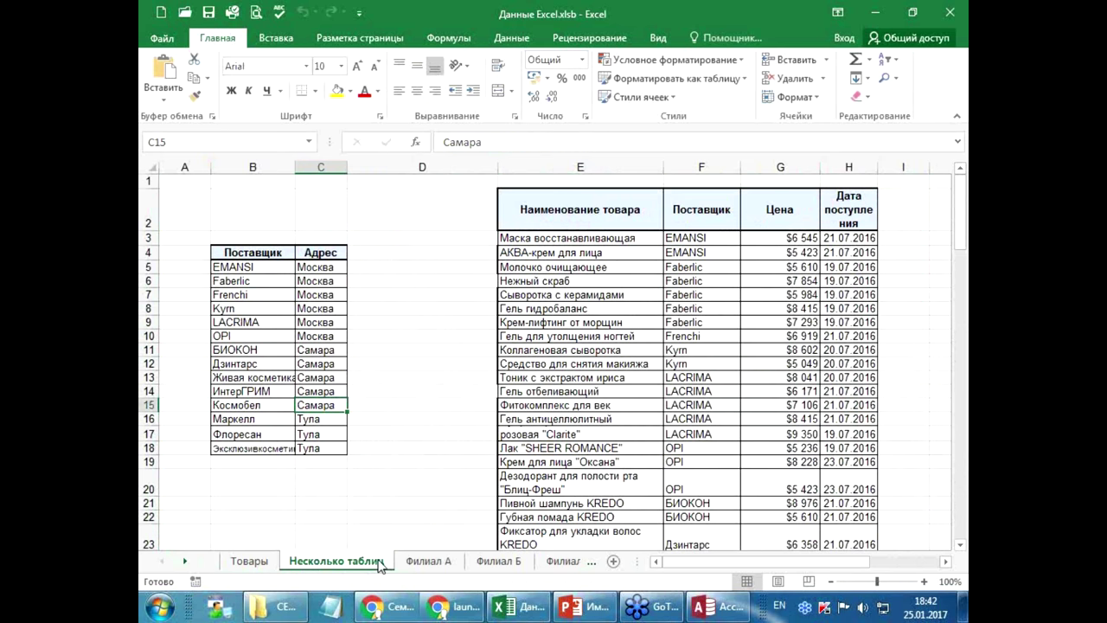
# - Name the supplier range B4:C18 Поставщики and verify it in the names list
pyautogui.click(407, 408)
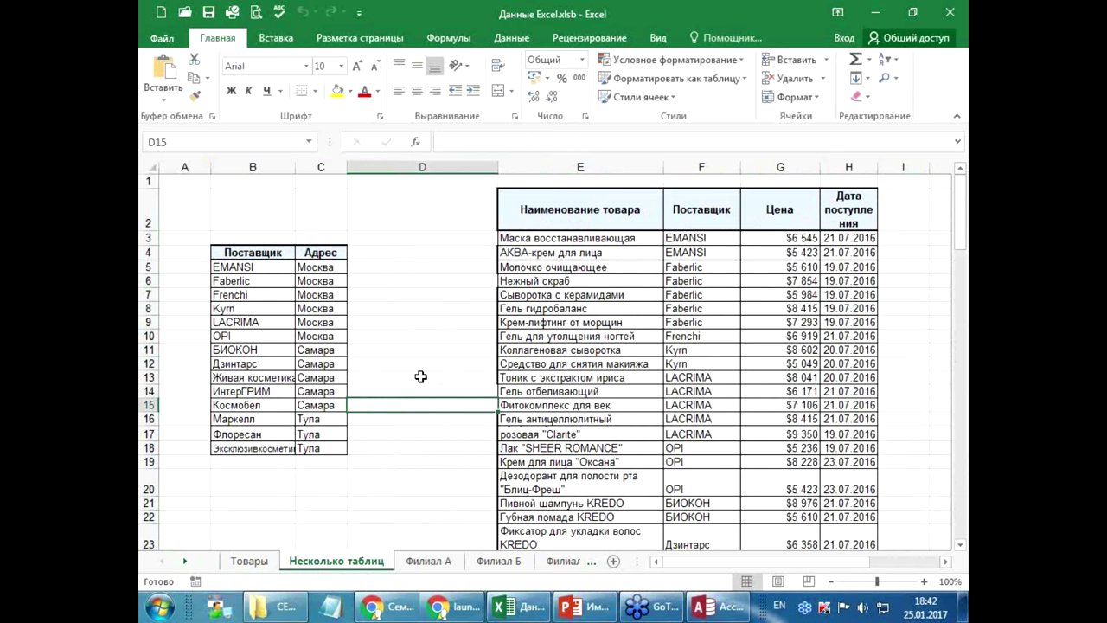
pyautogui.moveTo(260, 253)
pyautogui.mouseDown()
pyautogui.moveTo(309, 273)
pyautogui.moveTo(360, 467)
pyautogui.mouseUp()
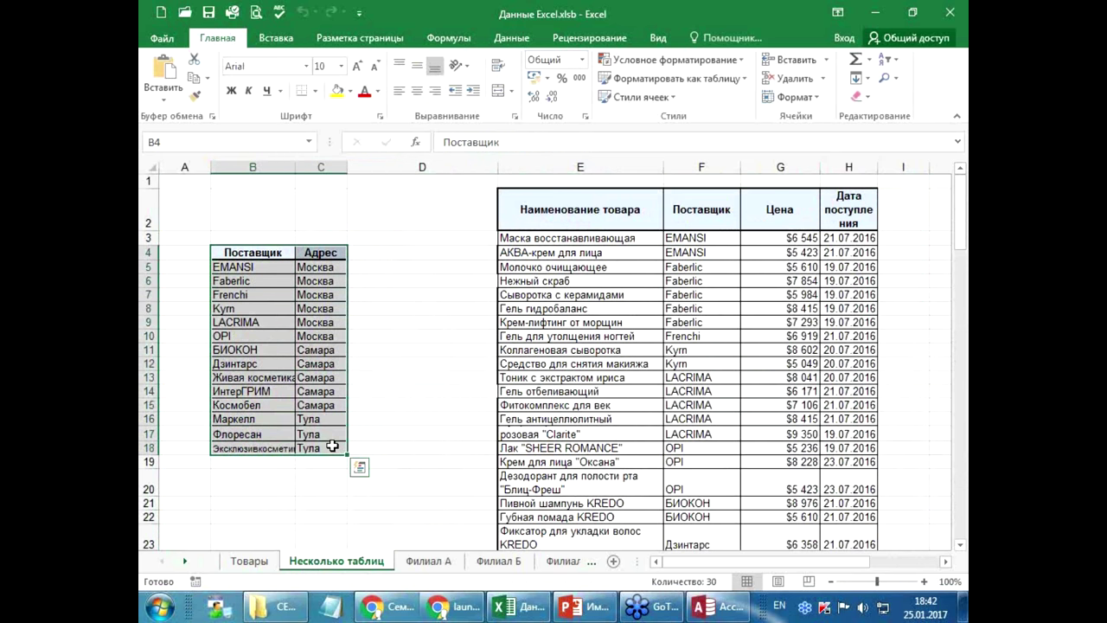
pyautogui.click(192, 143)
pyautogui.write('G')
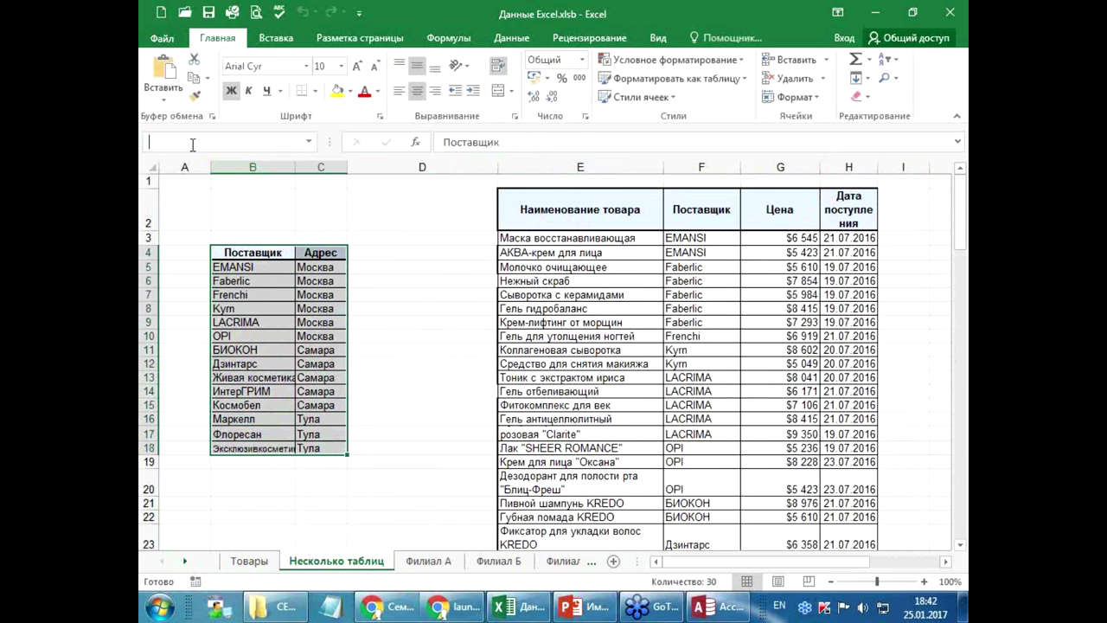
pyautogui.hotkey('alt', 'shift')
pyautogui.write('Поставщики')
pyautogui.press('Return')
pyautogui.click(383, 320)
pyautogui.click(308, 142)
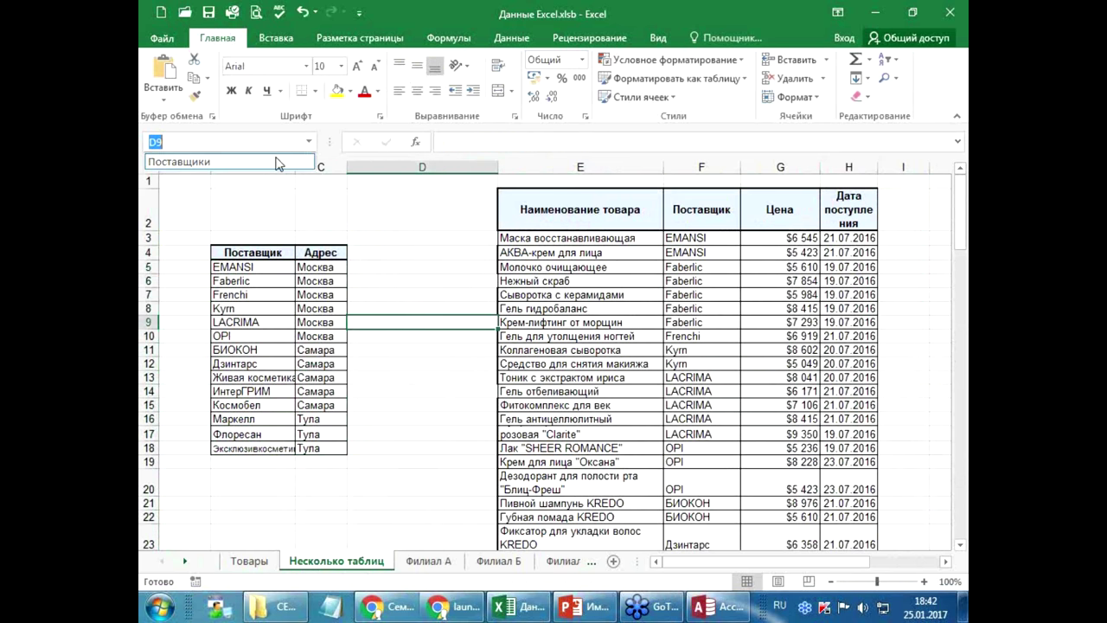
pyautogui.click(275, 165)
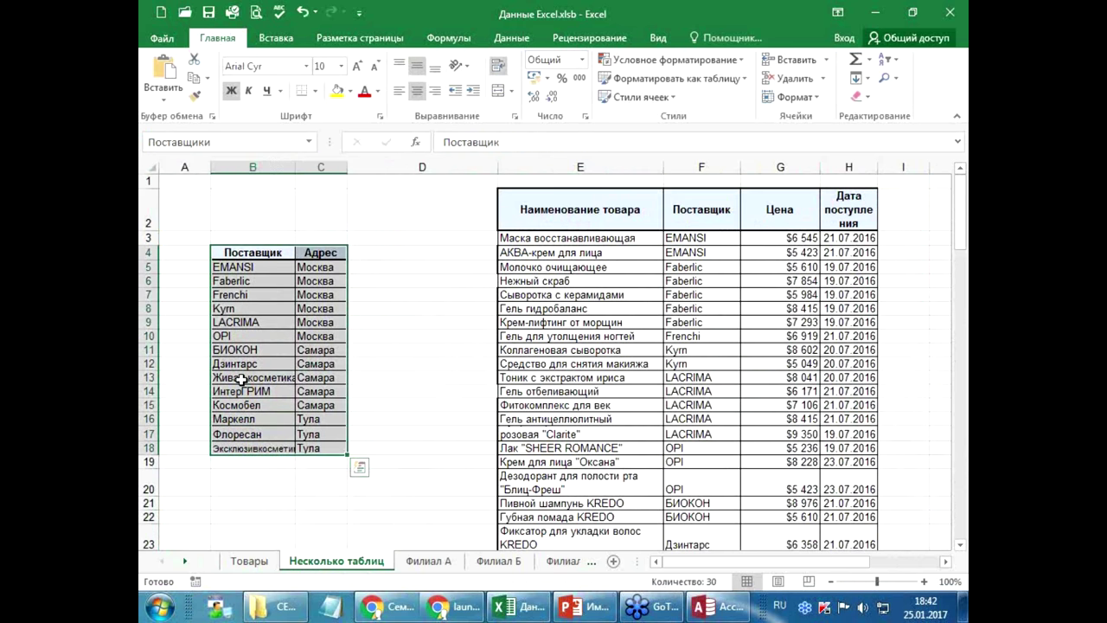
# - Name the product table range E2:H25 Список_товаров
pyautogui.click(402, 288)
pyautogui.moveTo(555, 208); pyautogui.dragTo(773, 382)
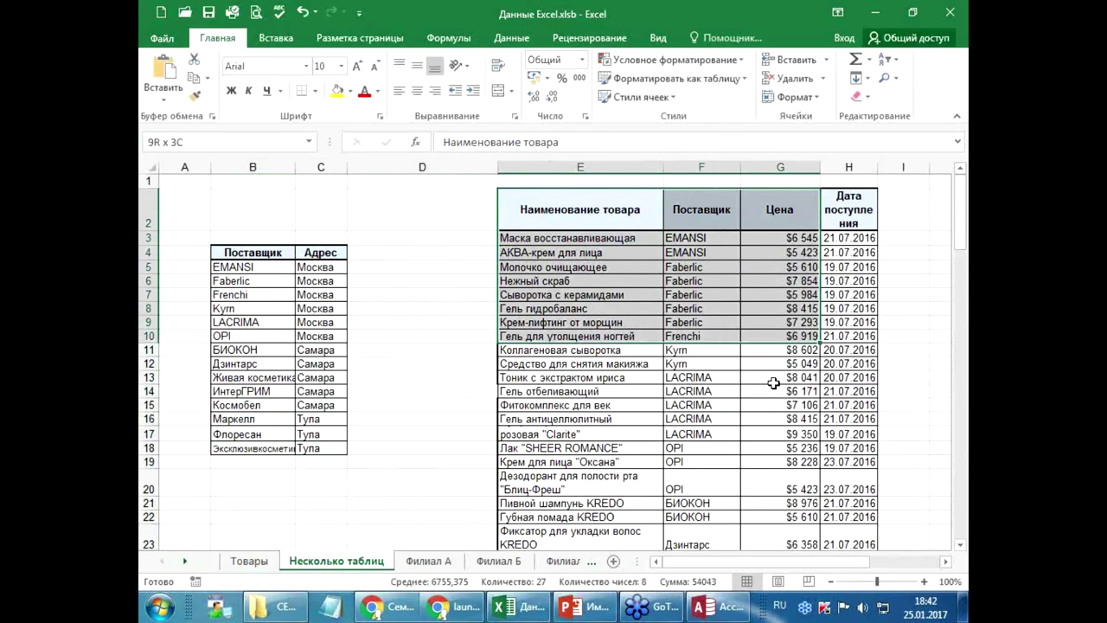
pyautogui.moveTo(773, 382); pyautogui.dragTo(848, 515)
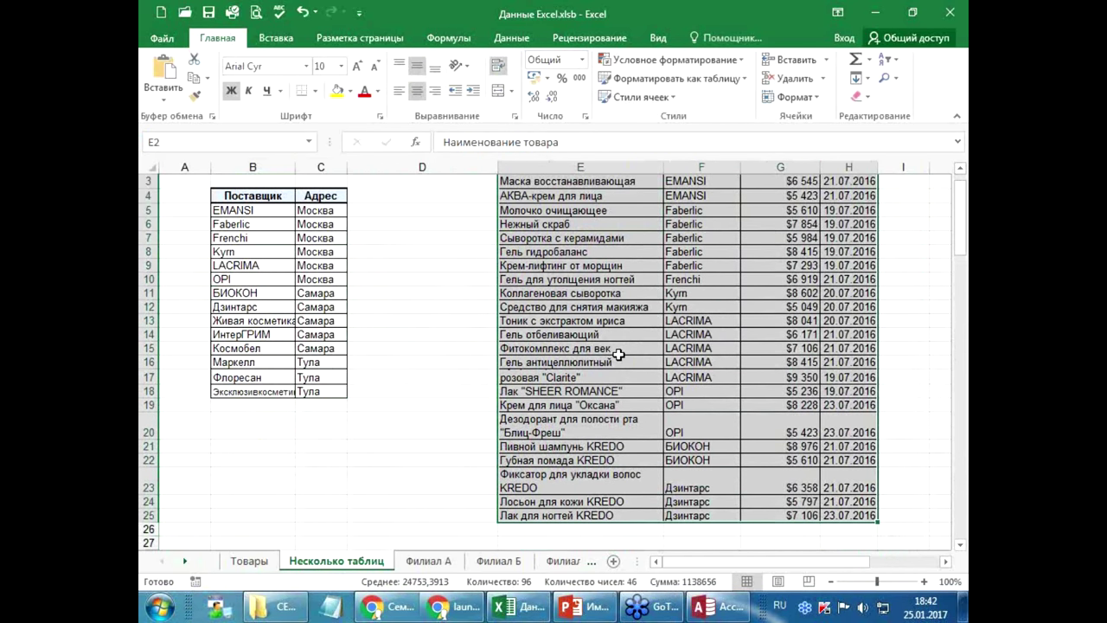
pyautogui.scroll(1, 445, 265)
pyautogui.click(206, 140)
pyautogui.write('Список_')
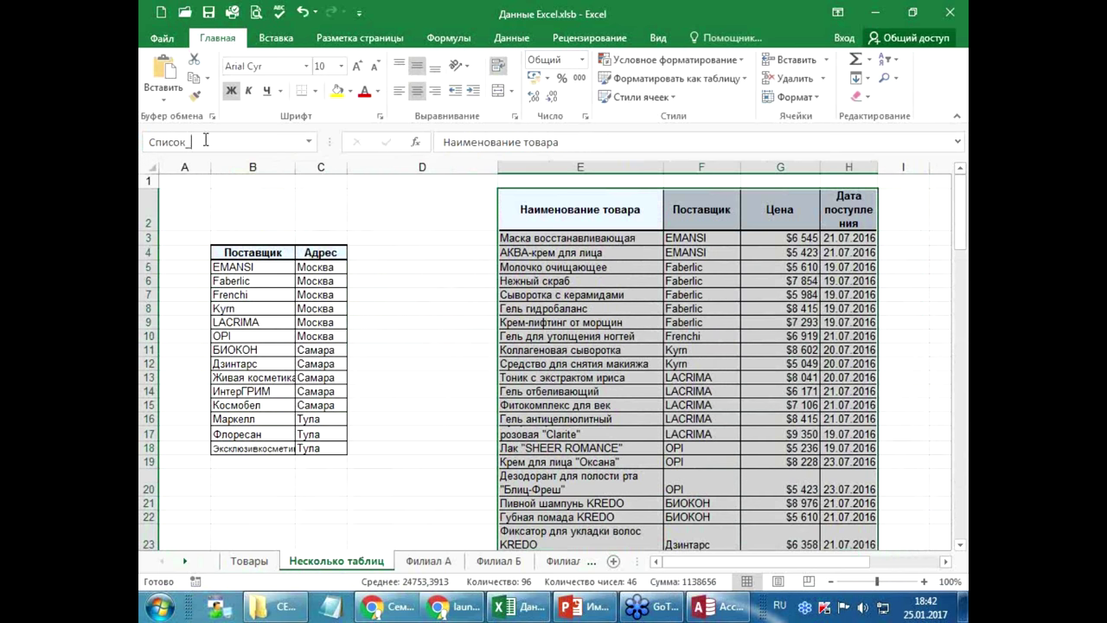
pyautogui.write('варов')
pyautogui.press('Return')
pyautogui.click(420, 347)
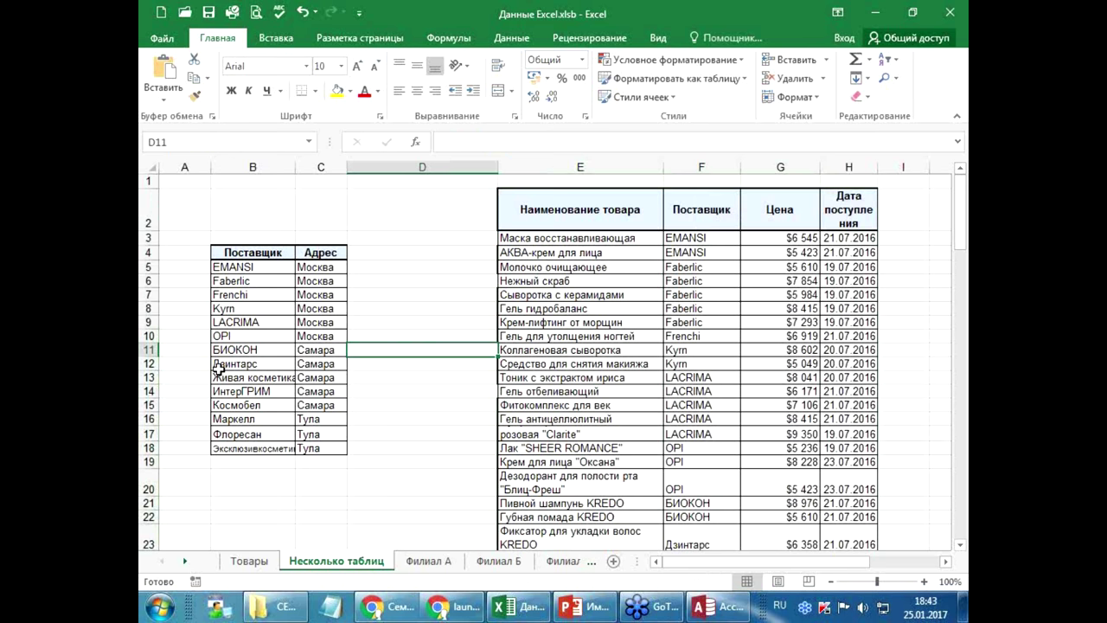
pyautogui.click(309, 142)
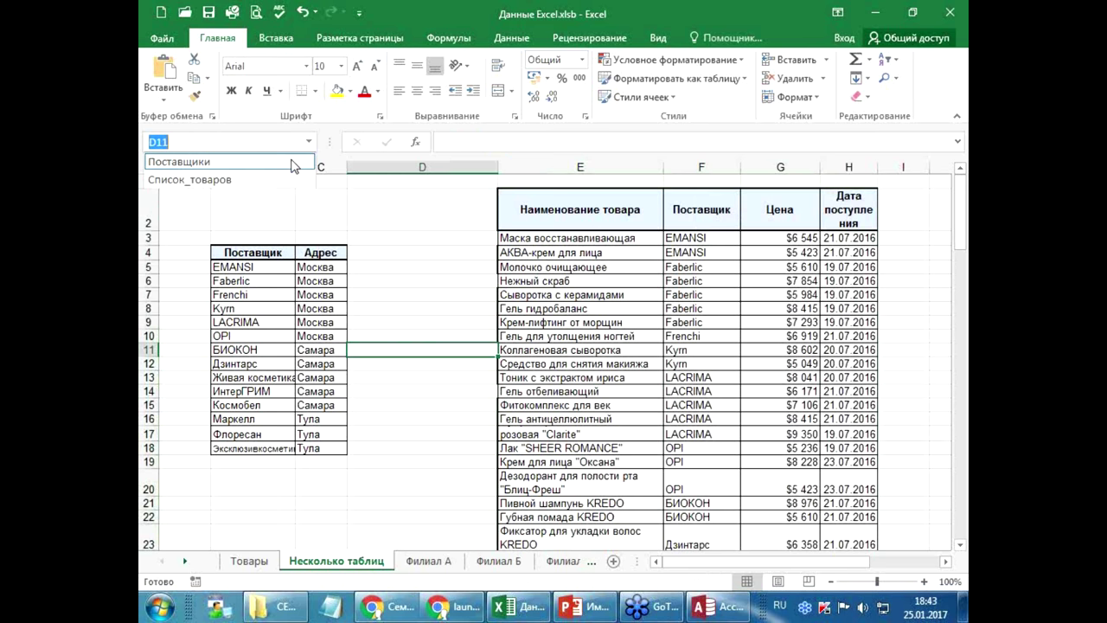
# - Replace the Коллагеновая сыворотка price in G11 with a single dash
pyautogui.click(208, 162)
pyautogui.click(560, 268)
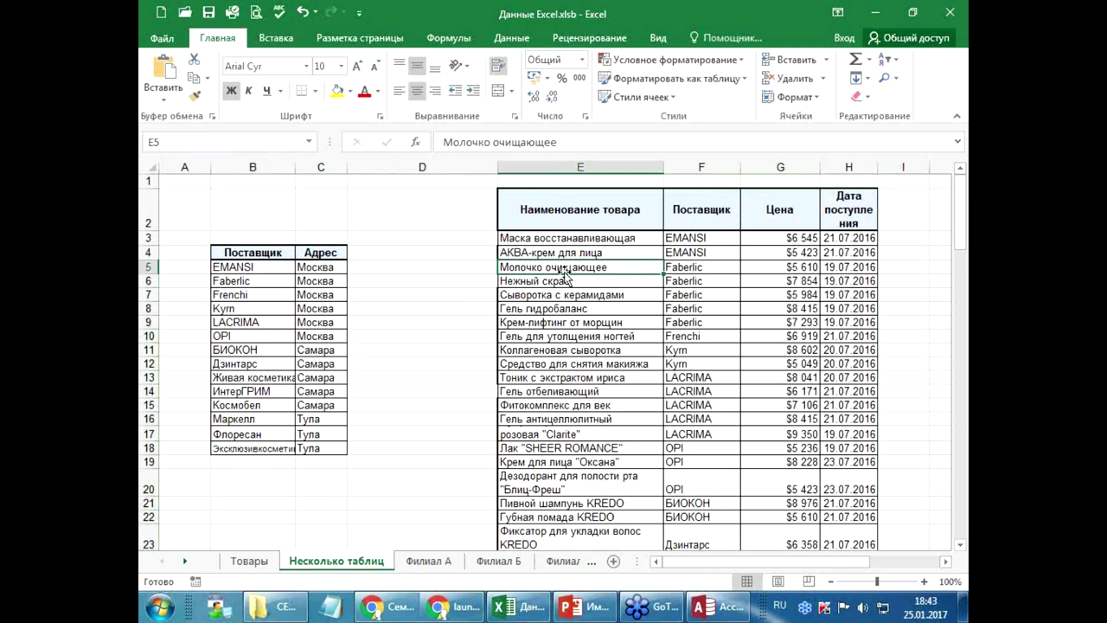
pyautogui.scroll(-1, 732, 321)
pyautogui.scroll(-2, 654, 348)
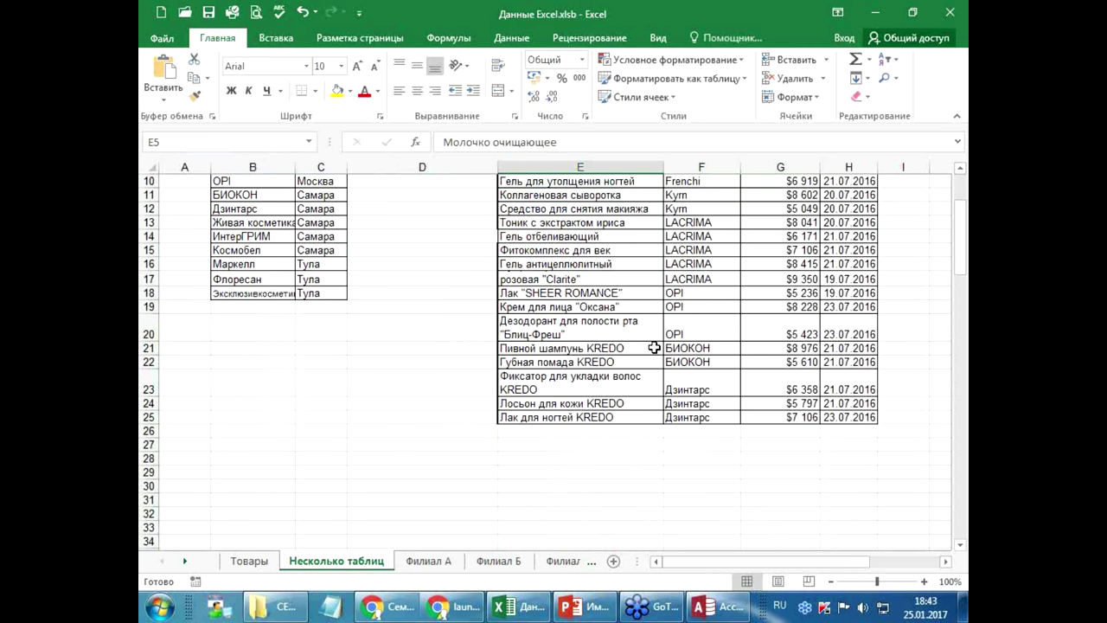
pyautogui.scroll(3, 653, 347)
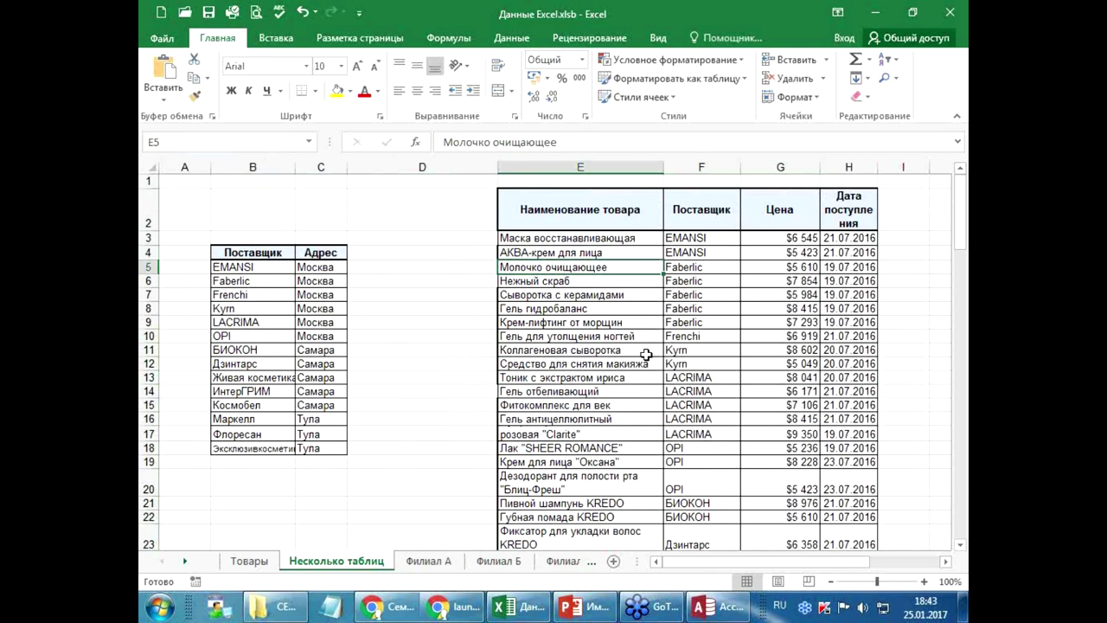
pyautogui.click(784, 350)
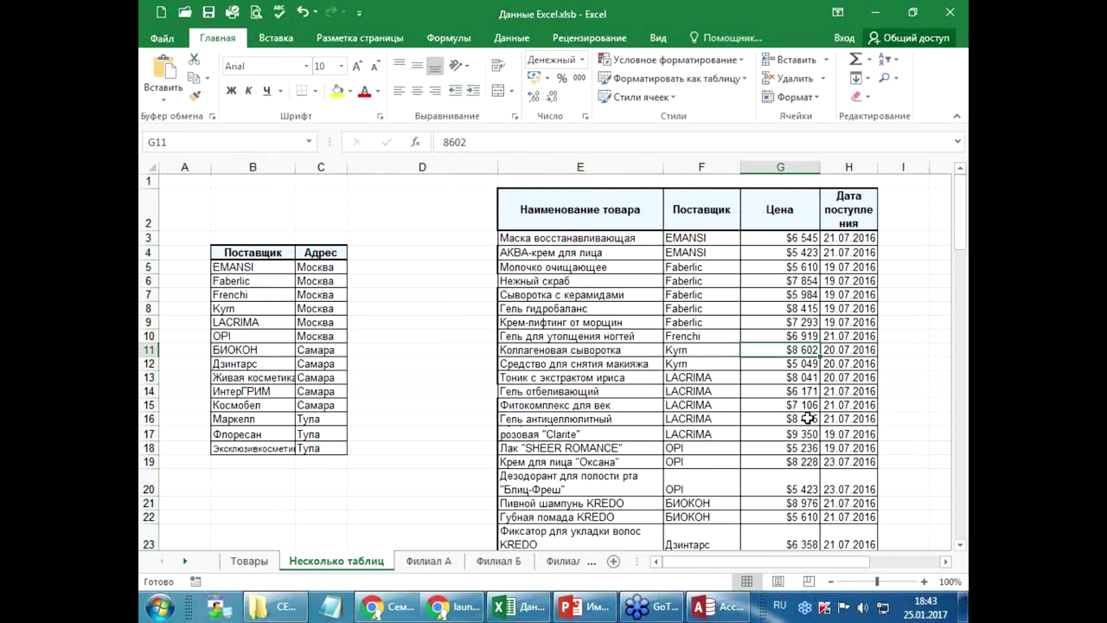
pyautogui.press('Delete')
pyautogui.click(804, 404)
pyautogui.click(790, 348)
pyautogui.write('--')
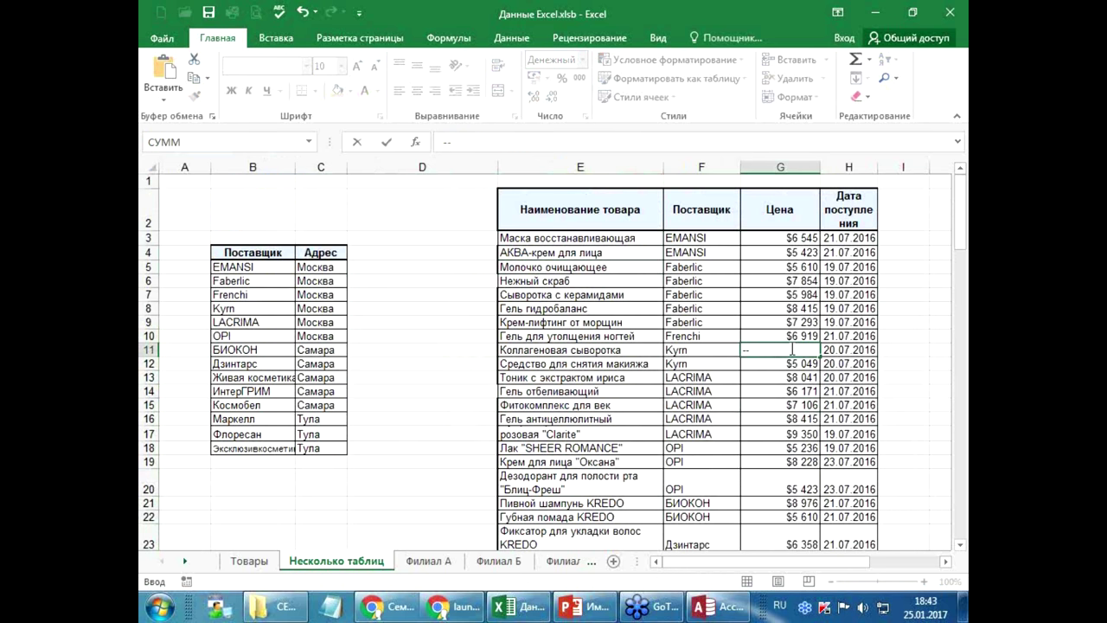
pyautogui.press('Return')
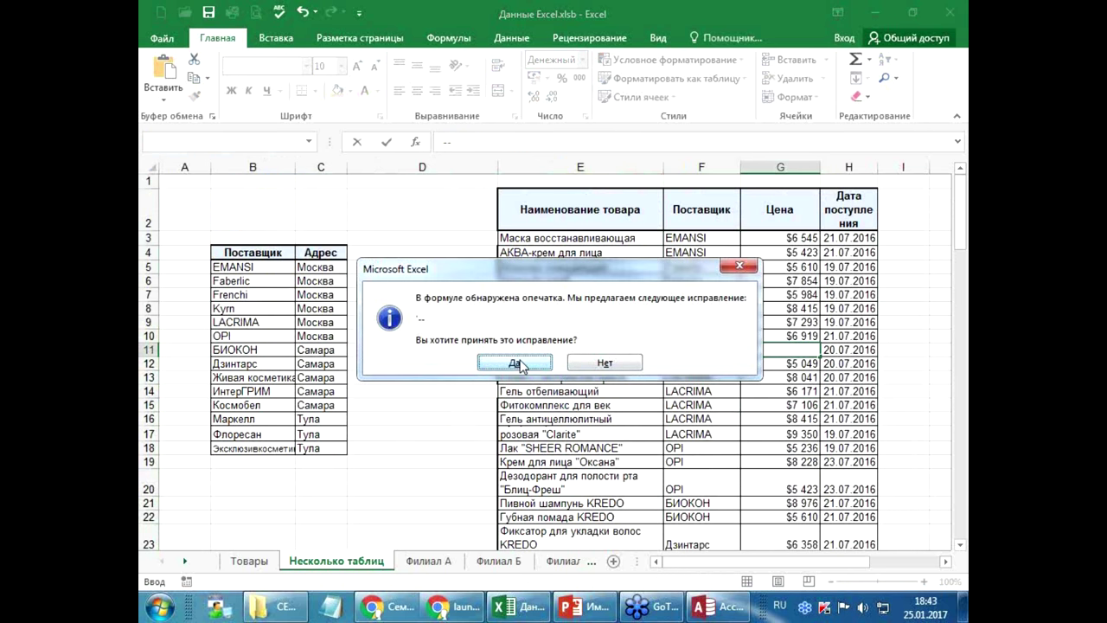
pyautogui.click(515, 362)
pyautogui.click(790, 347)
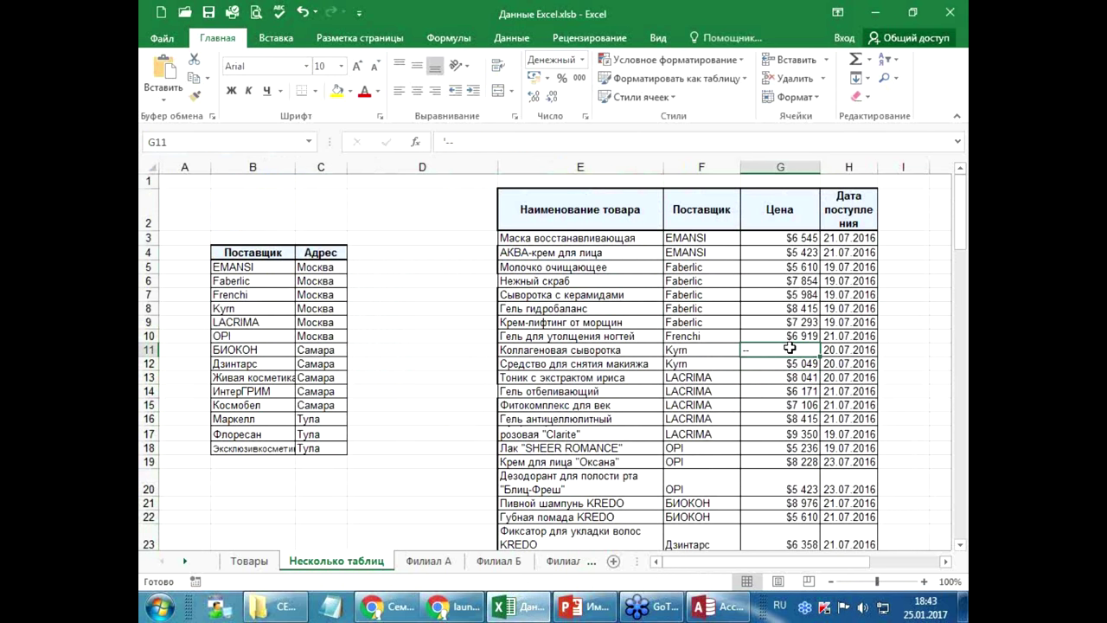
pyautogui.press('BackSpace')
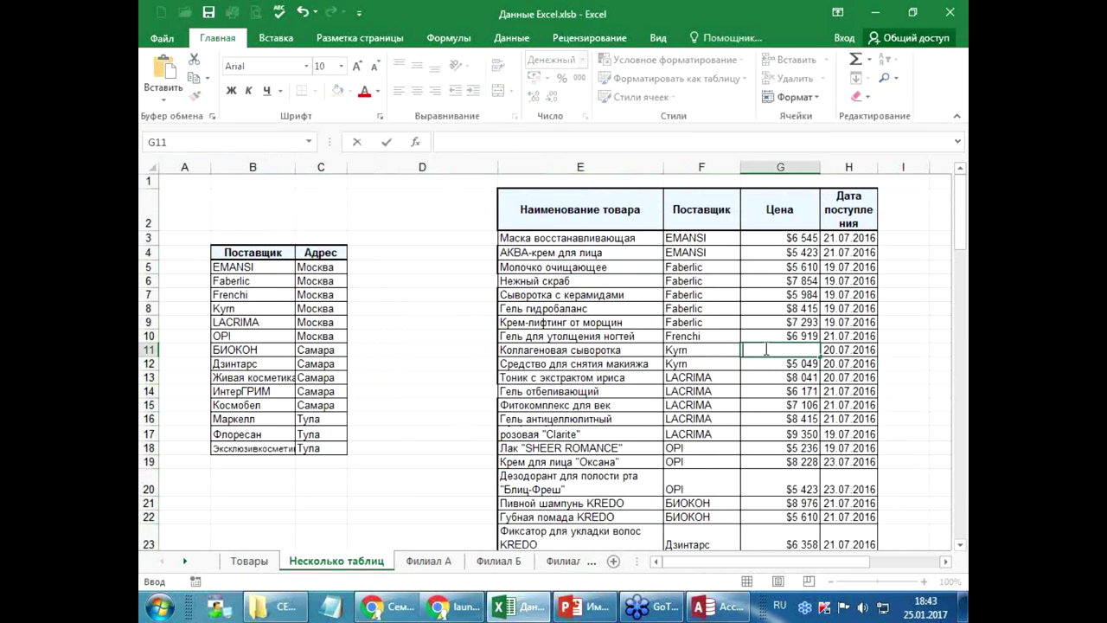
pyautogui.write('-')
pyautogui.press('Return')
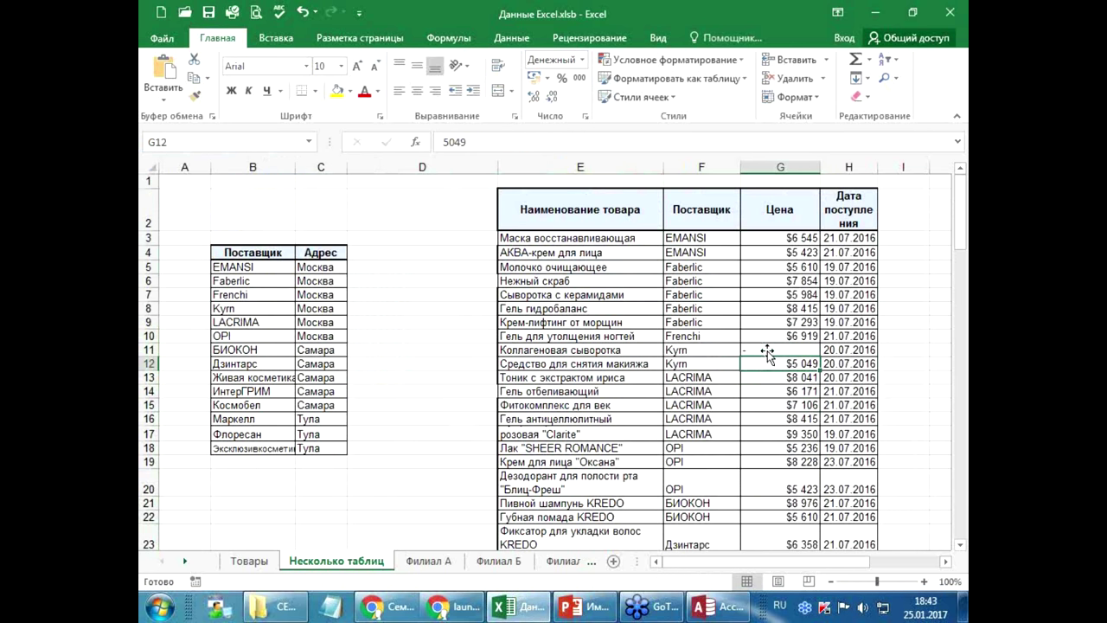
# - Enter нет данных as the Гель антицеллюлитный price in G16
pyautogui.click(783, 377)
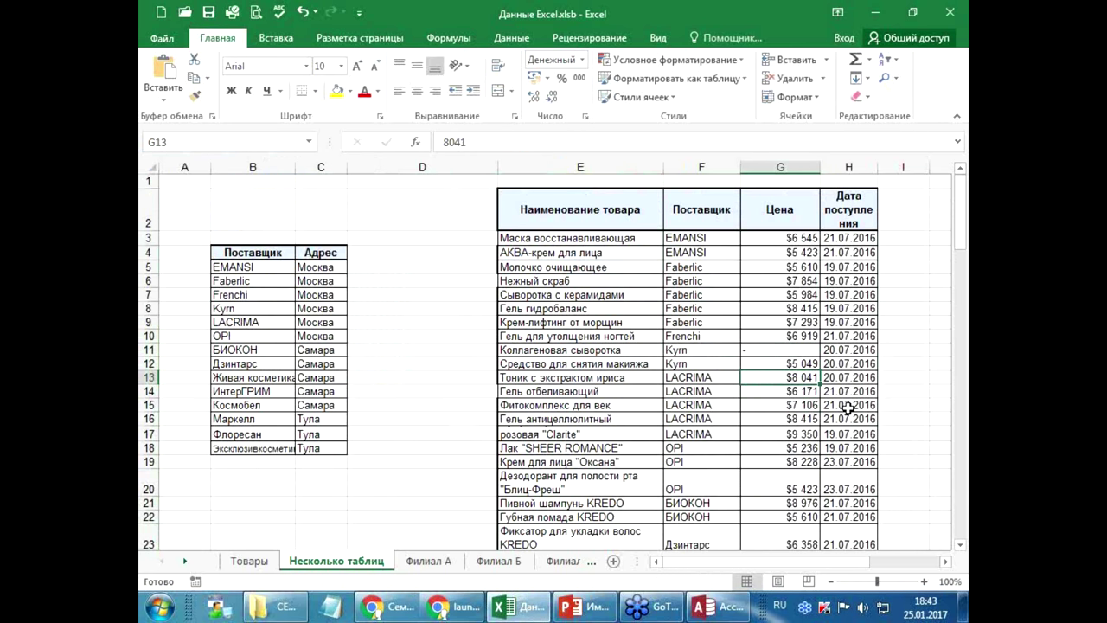
pyautogui.click(789, 420)
pyautogui.doubleClick(810, 419)
pyautogui.write('нет')
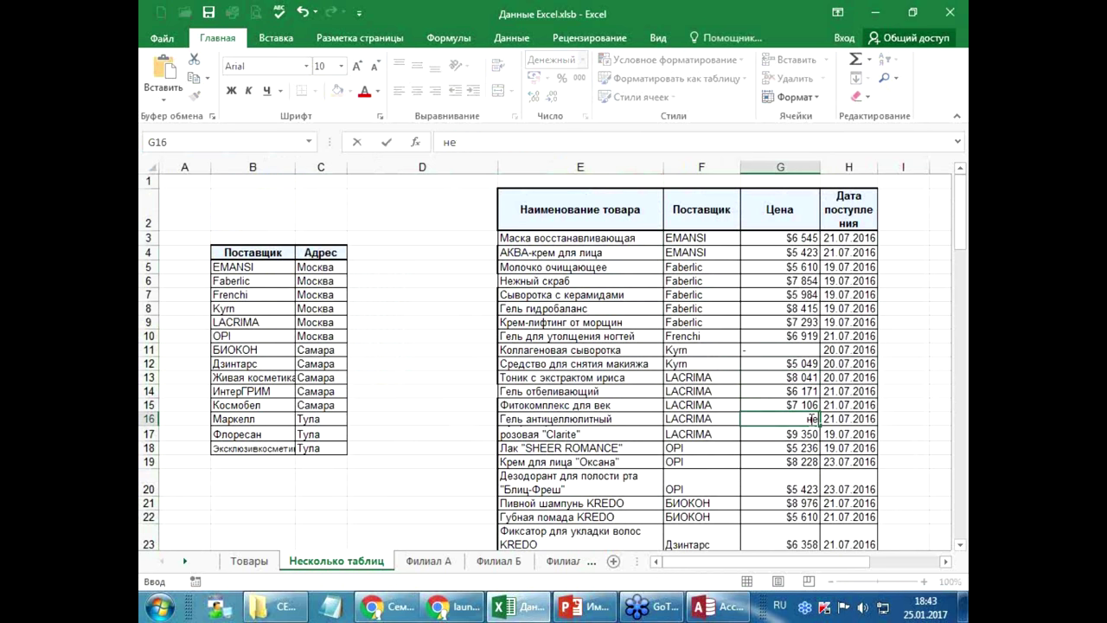
pyautogui.write(' данных')
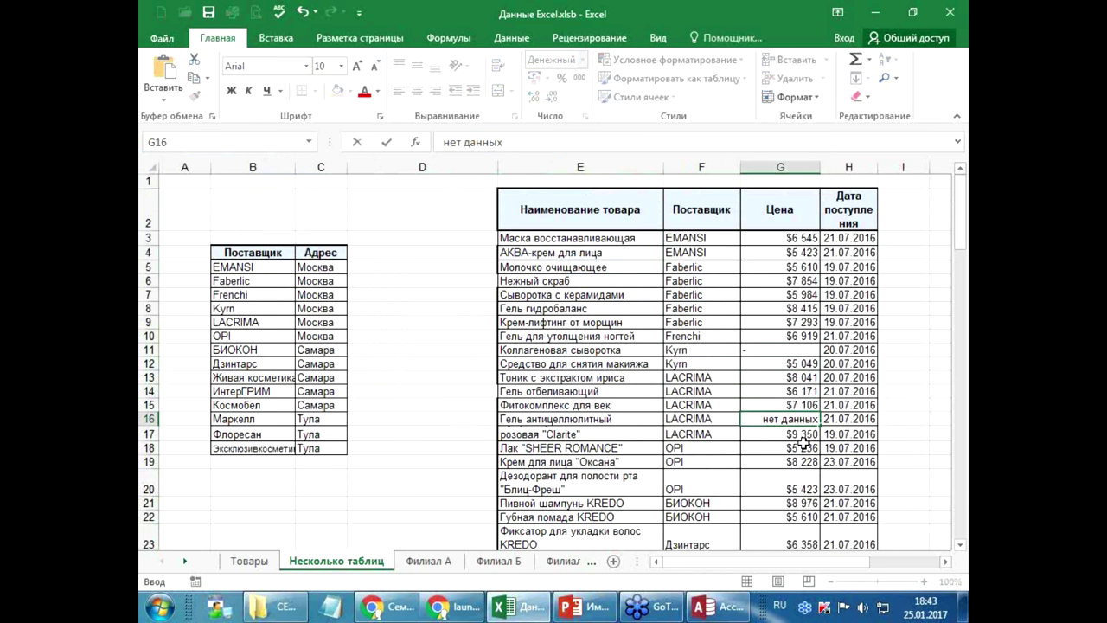
pyautogui.click(802, 445)
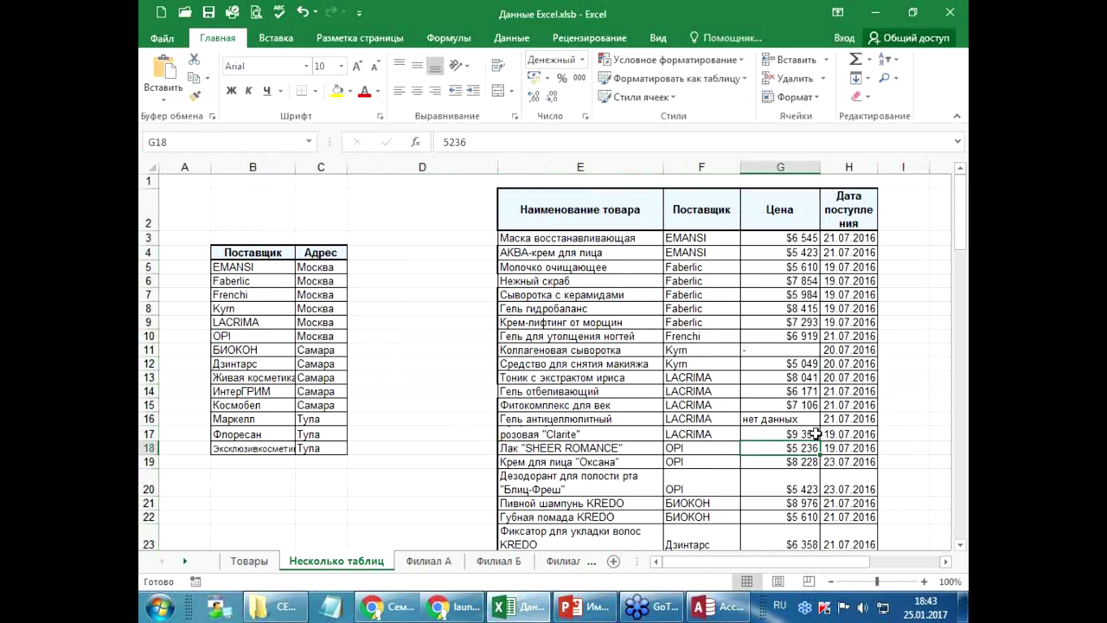
# - Change the H9 arrival date to 39.07.2016 and save the workbook
pyautogui.click(845, 322)
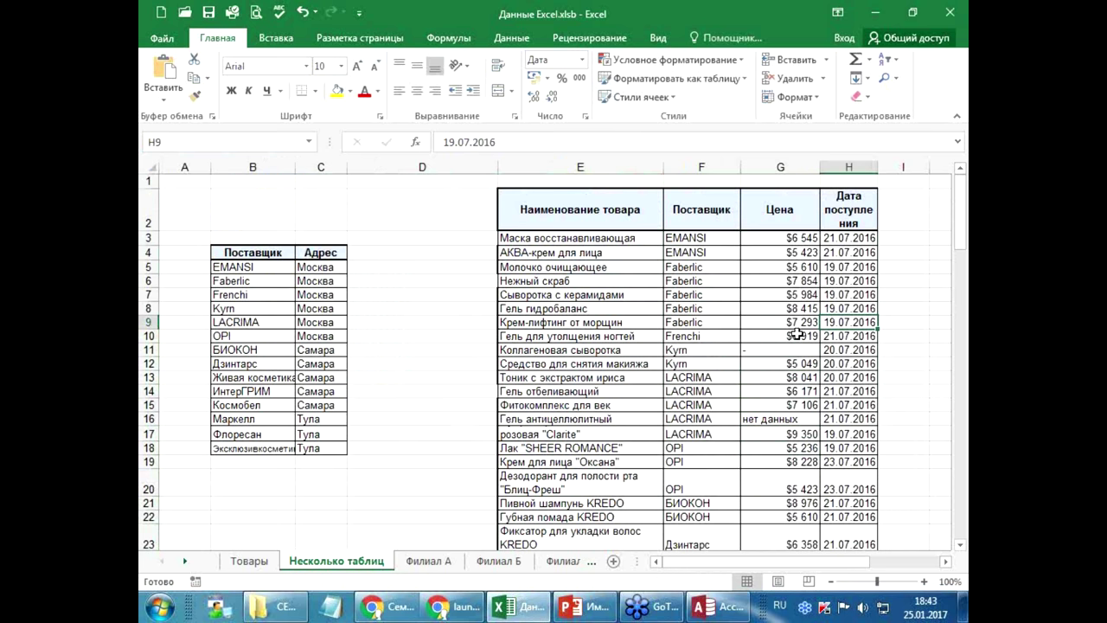
pyautogui.click(452, 142)
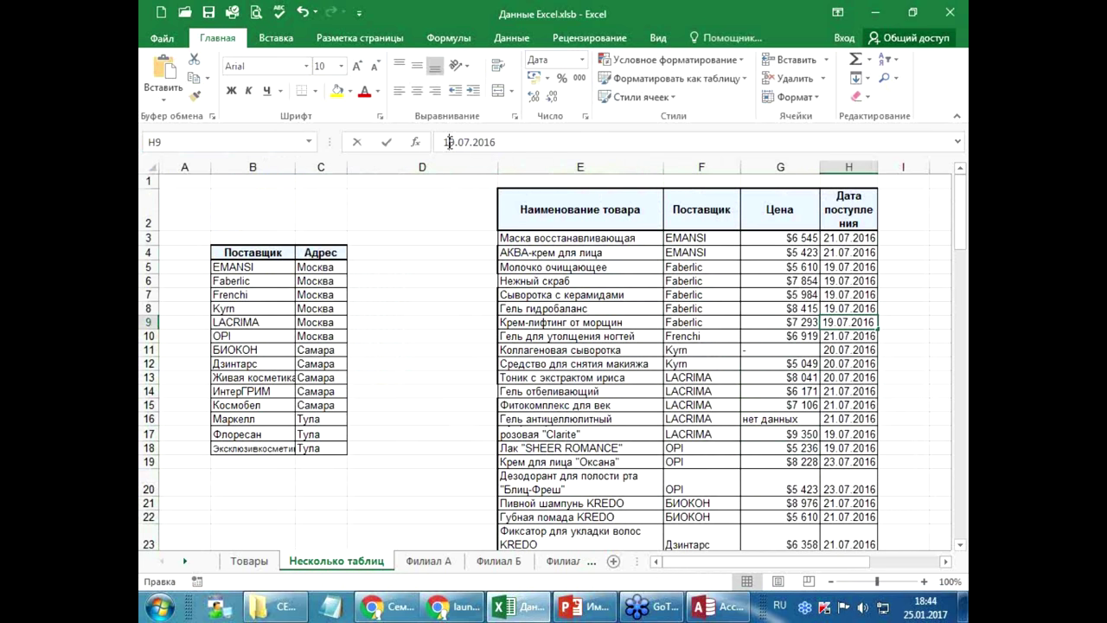
pyautogui.moveTo(449, 142); pyautogui.dragTo(442, 142)
pyautogui.write('3')
pyautogui.press('Return')
pyautogui.click(846, 322)
pyautogui.click(692, 322)
pyautogui.click(573, 336)
pyautogui.scroll(-5, 623, 421)
pyautogui.scroll(5, 620, 411)
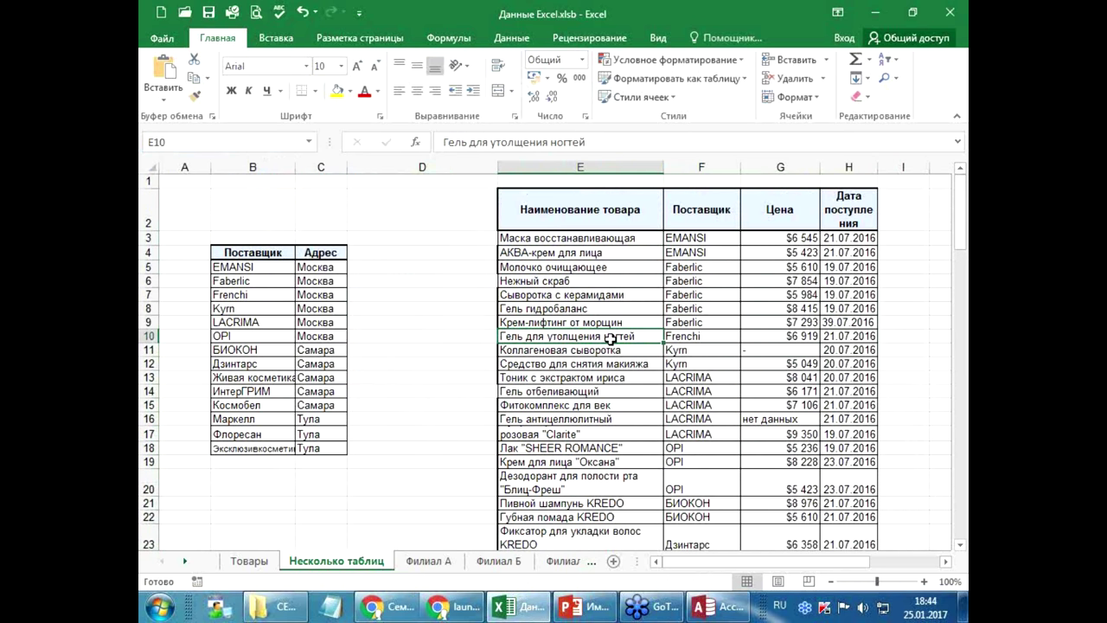
pyautogui.click(210, 14)
# - Close Excel and start importing Данные Excel.xlsb into the Access database
pyautogui.click(950, 12)
pyautogui.click(534, 556)
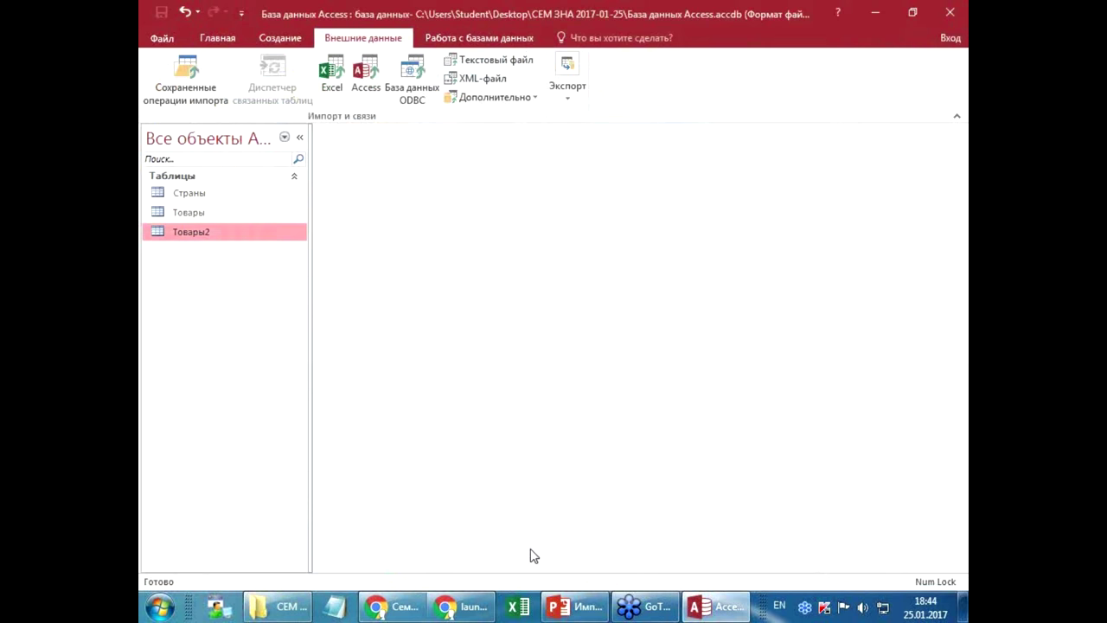
pyautogui.click(334, 76)
pyautogui.click(804, 192)
pyautogui.click(428, 210)
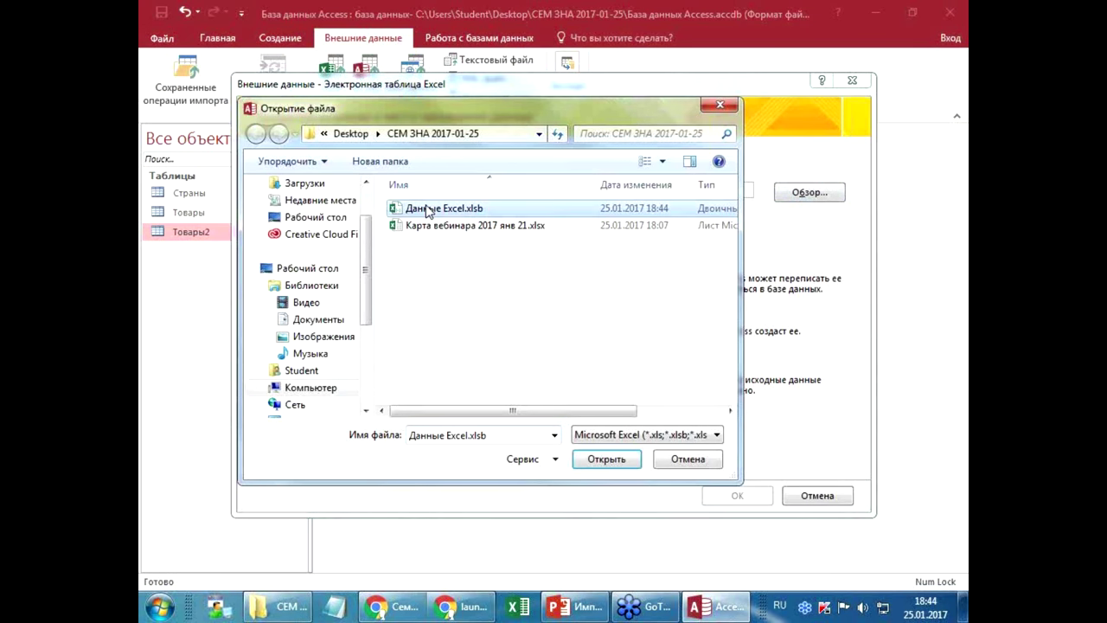
pyautogui.doubleClick(428, 210)
pyautogui.click(739, 497)
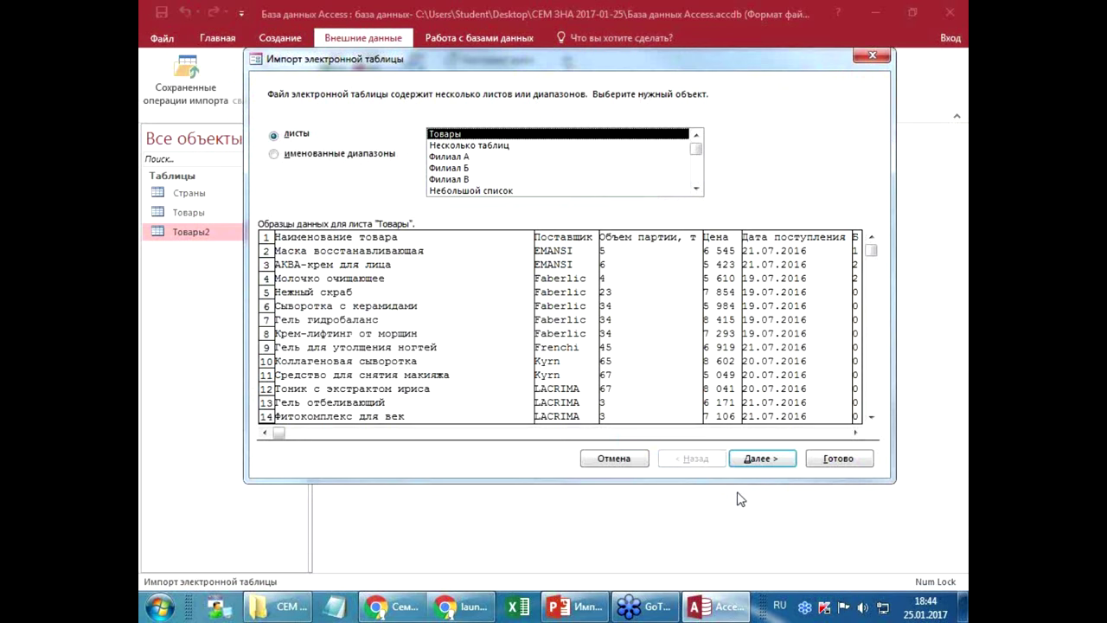
# - Choose the Несколько таблиц sheet, enable first-row headers, then return to sheet selection
pyautogui.click(485, 146)
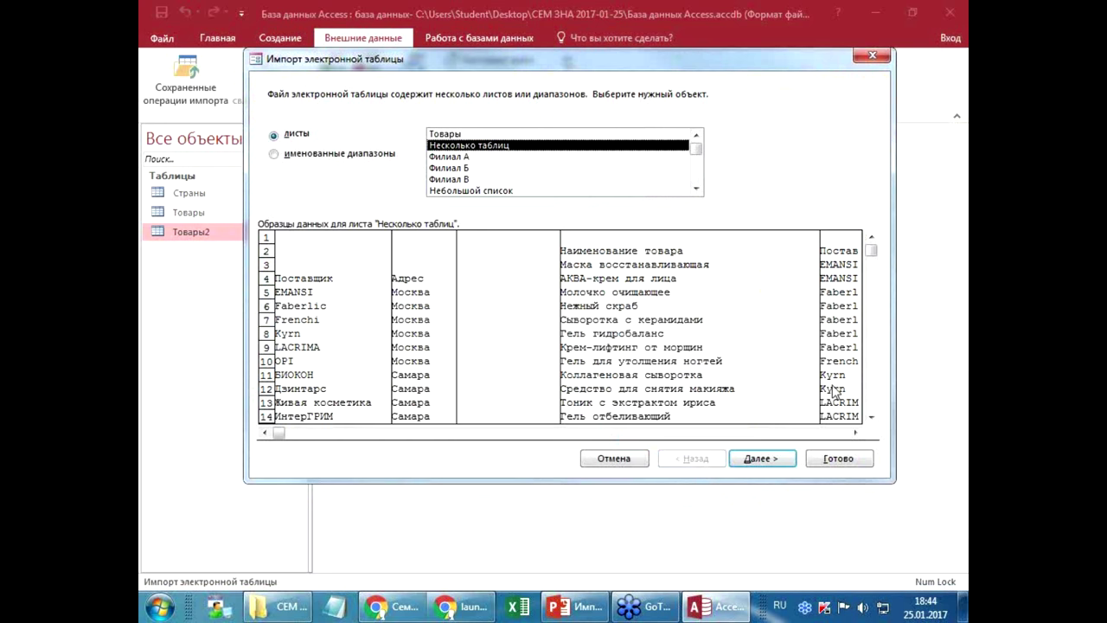
pyautogui.click(869, 402)
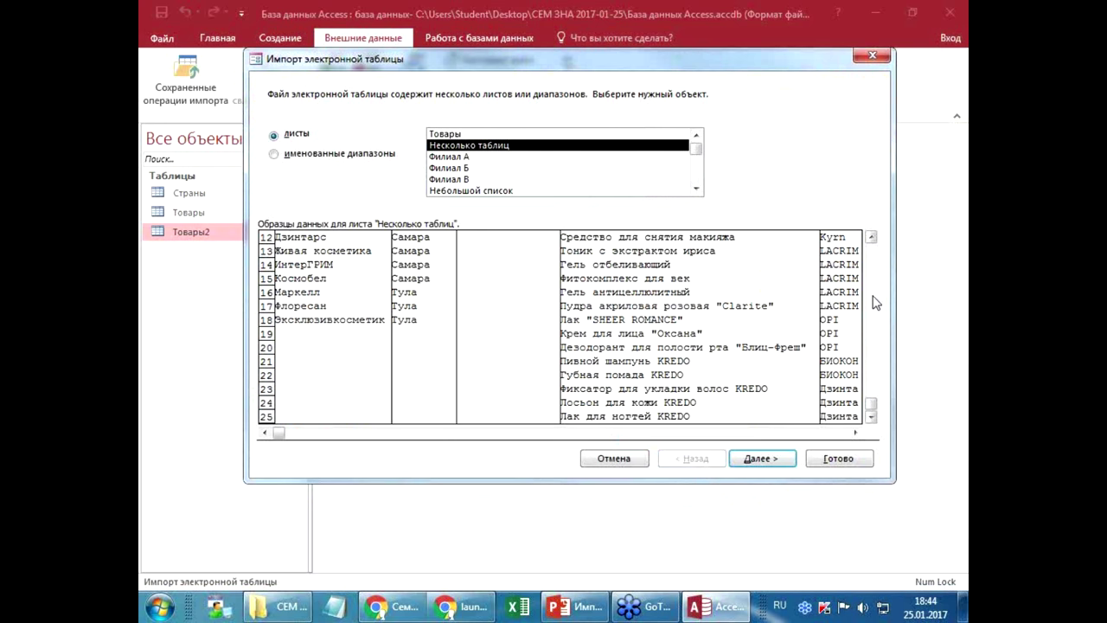
pyautogui.scroll(4, 876, 301)
pyautogui.click(761, 458)
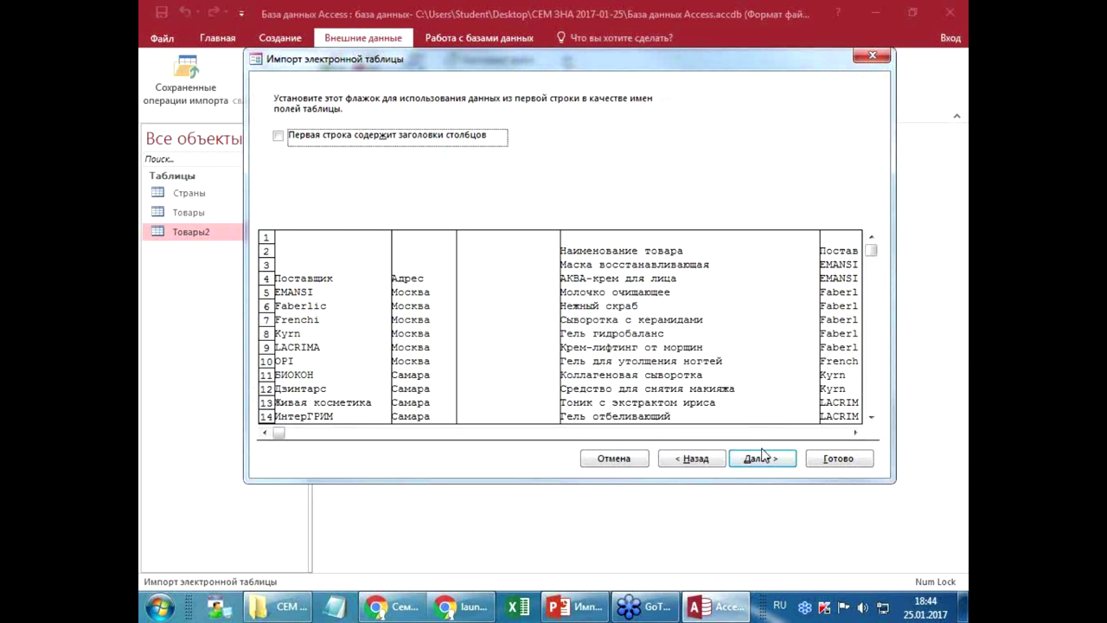
pyautogui.click(278, 135)
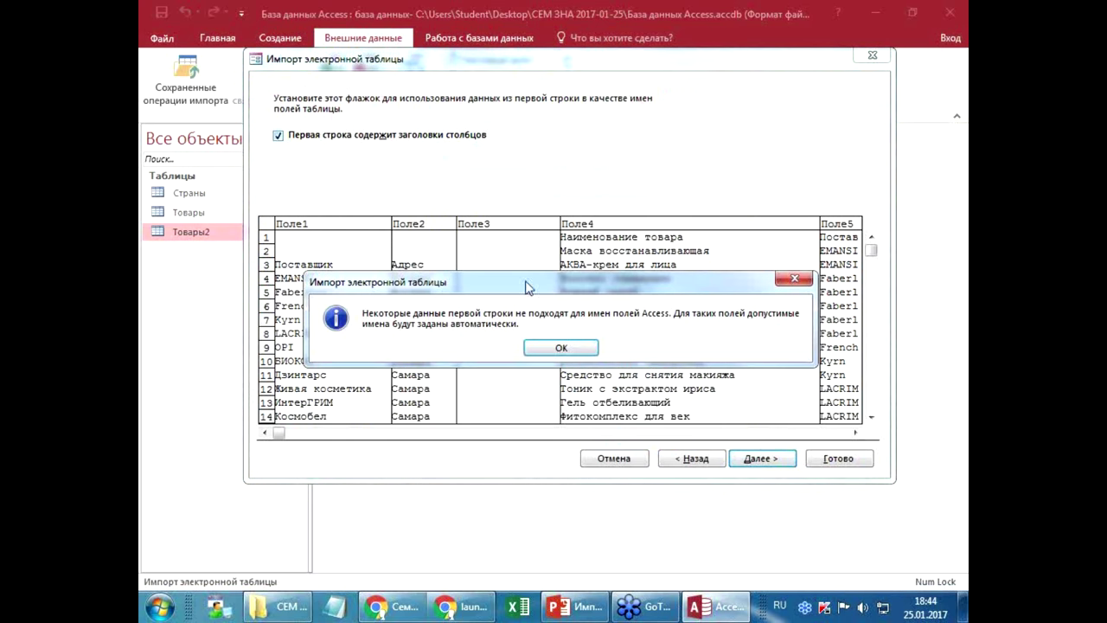
pyautogui.click(567, 347)
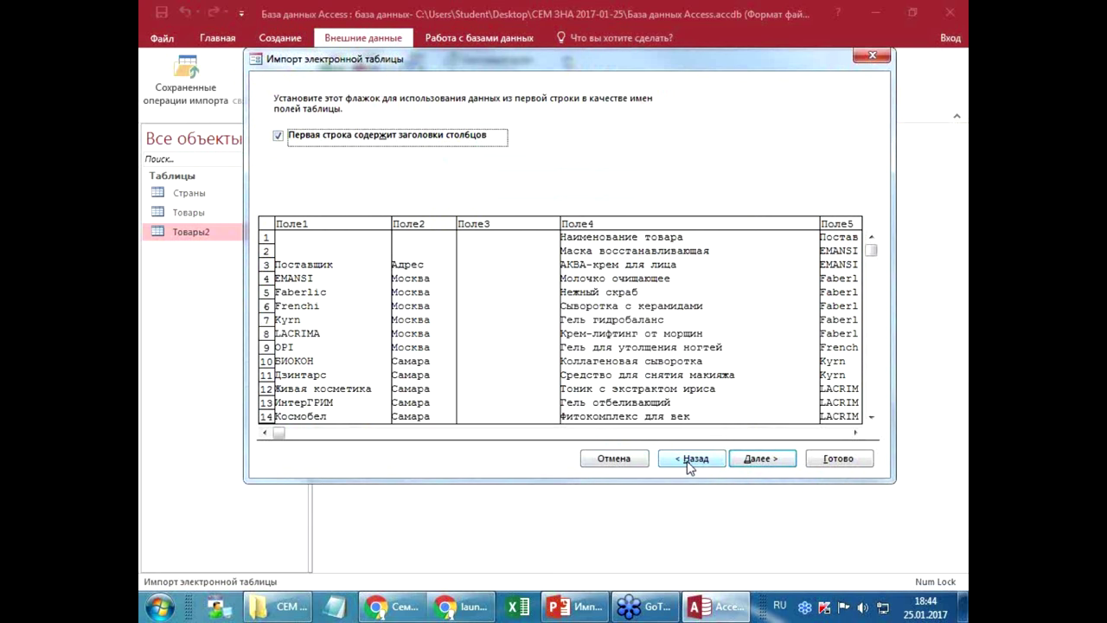
pyautogui.click(689, 461)
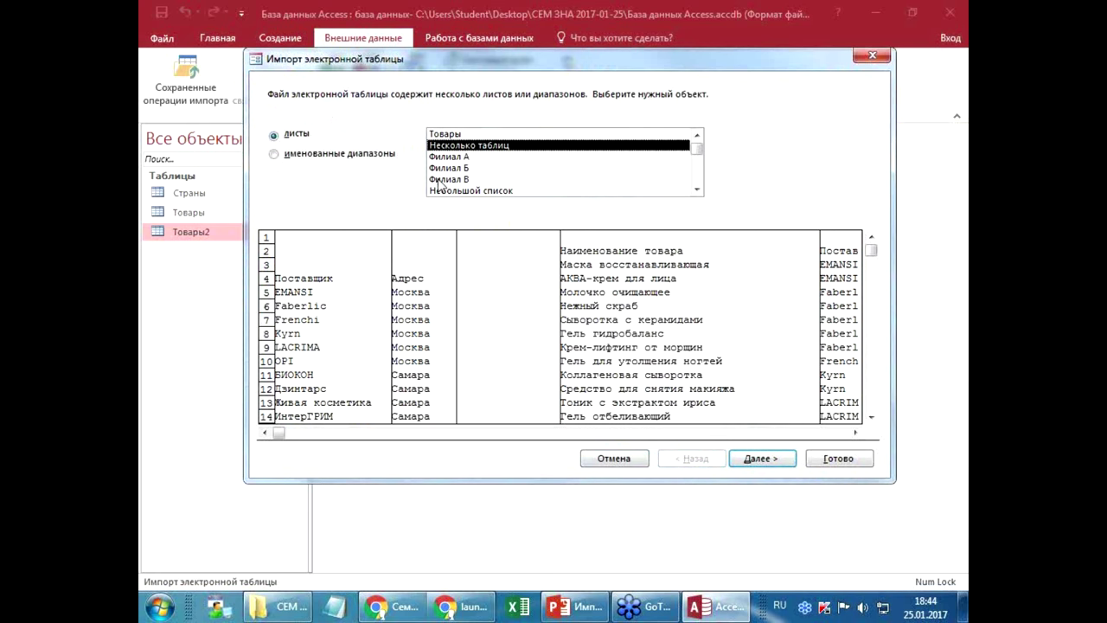
# - Select the Поставщики named range from the workbook as the import source
pyautogui.click(325, 161)
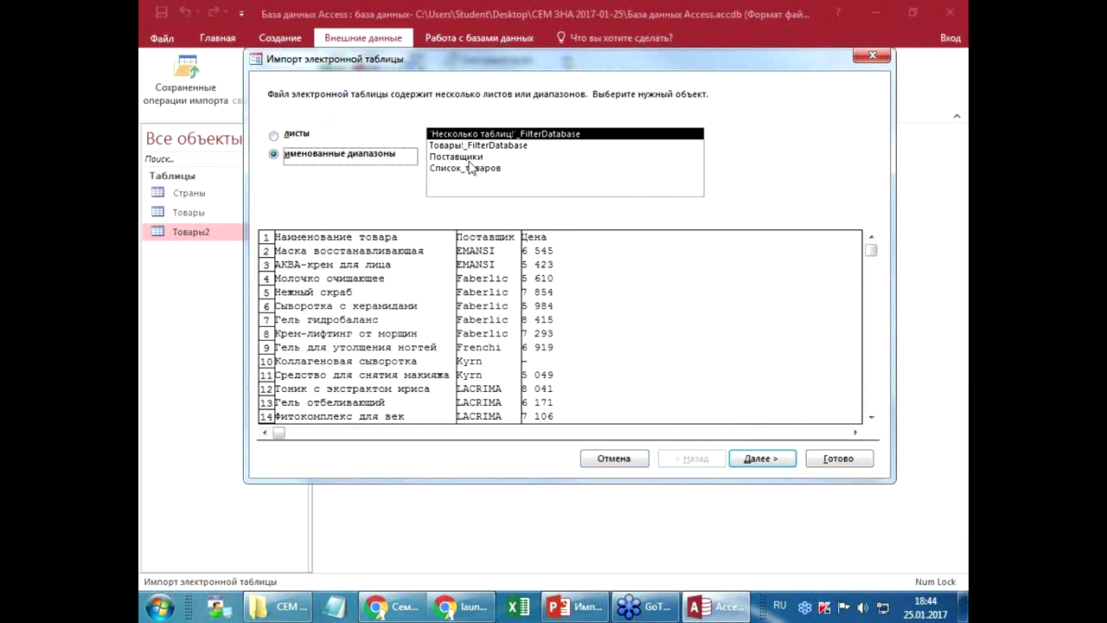
pyautogui.click(471, 158)
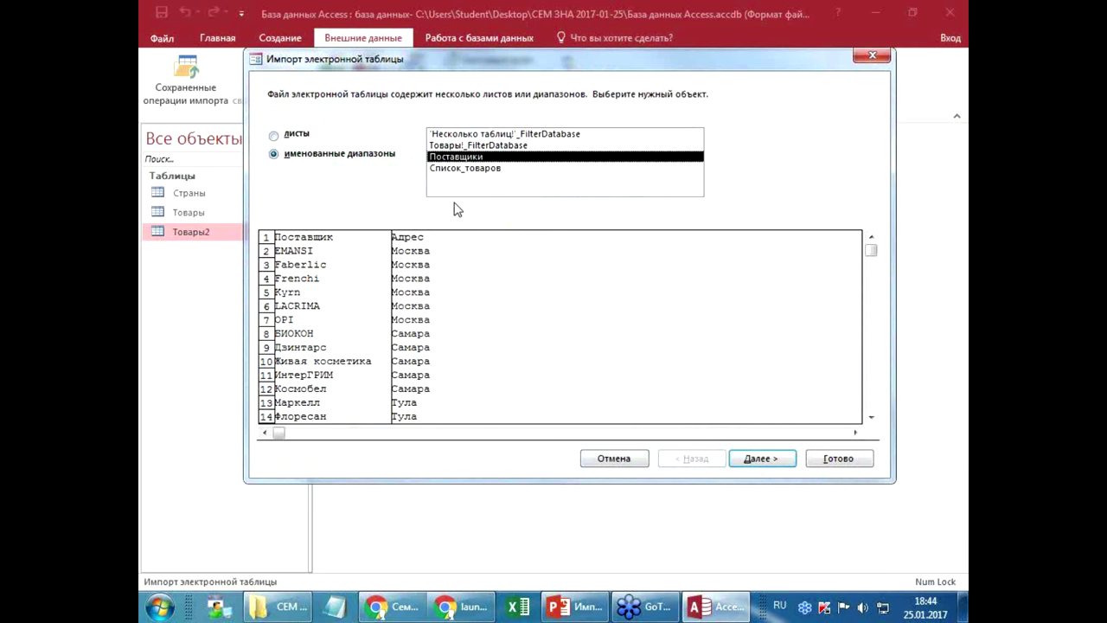
pyautogui.click(476, 169)
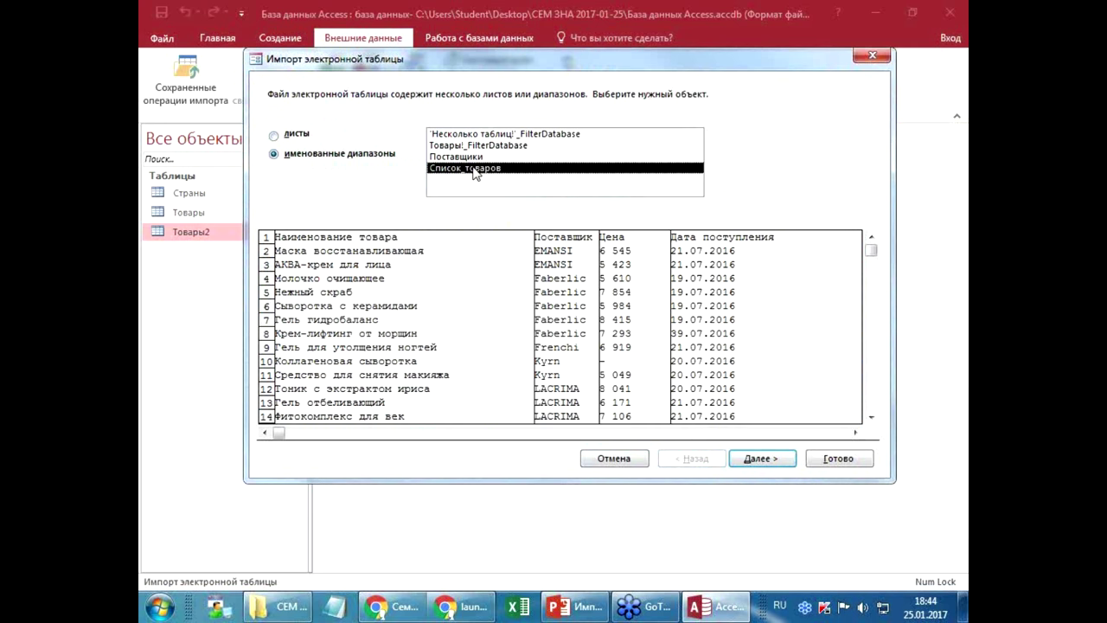
pyautogui.click(474, 158)
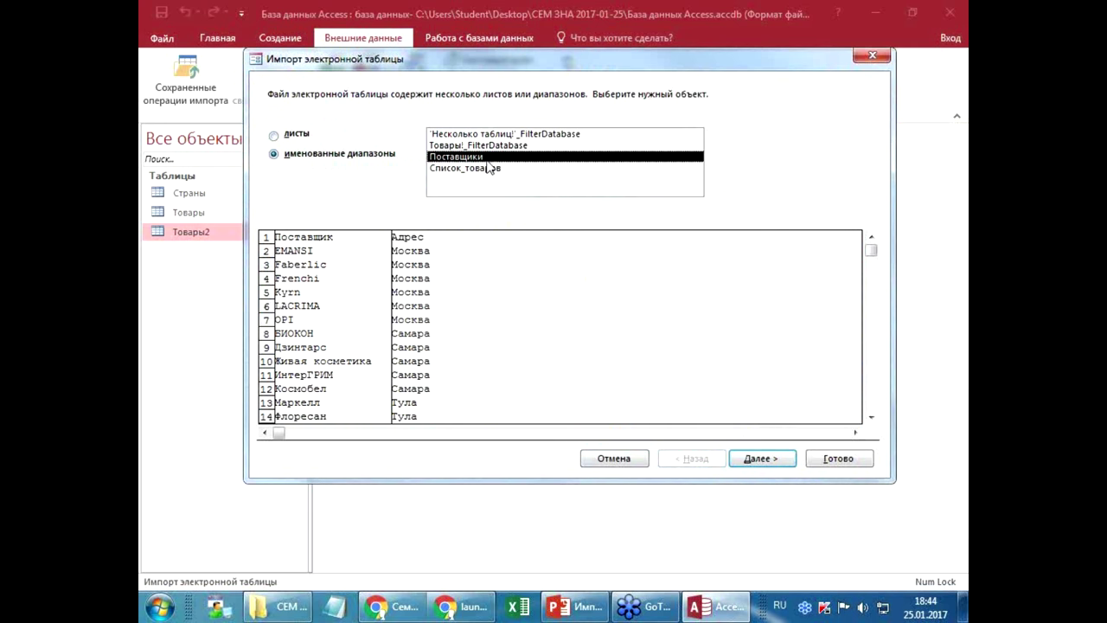
pyautogui.click(750, 461)
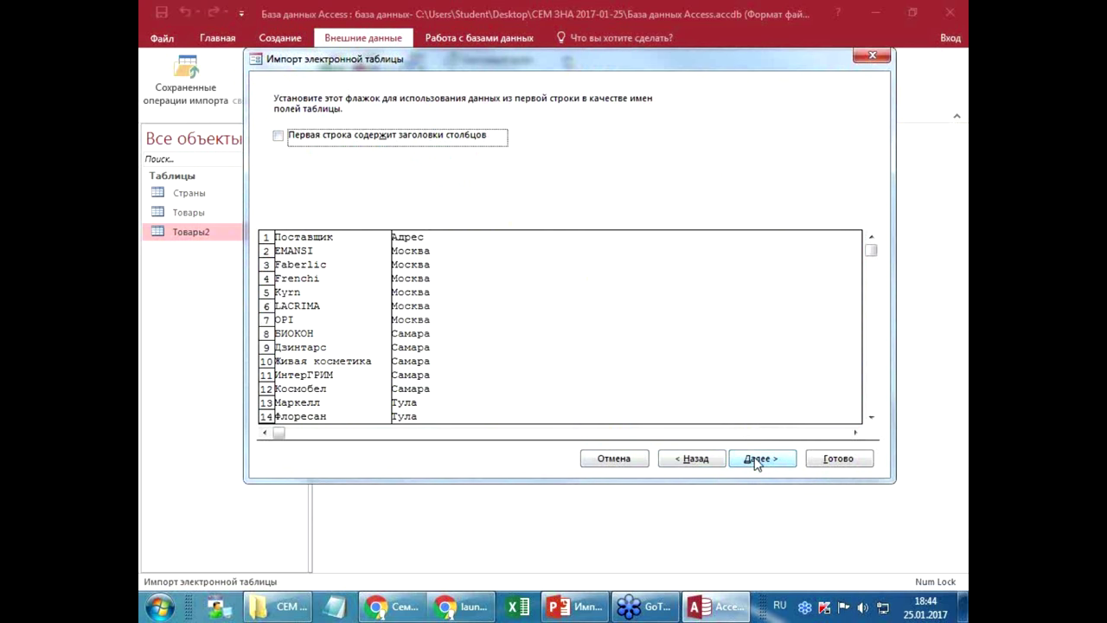
# - Import Поставщики using the first row as column headers, keeping default field and key settings
pyautogui.click(467, 143)
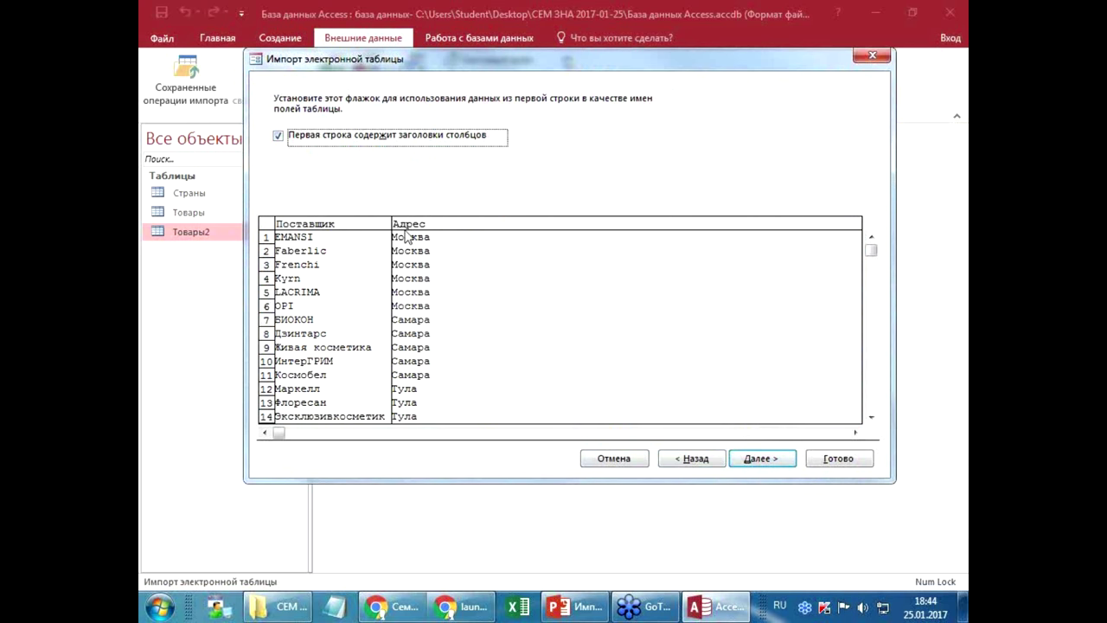
pyautogui.click(763, 462)
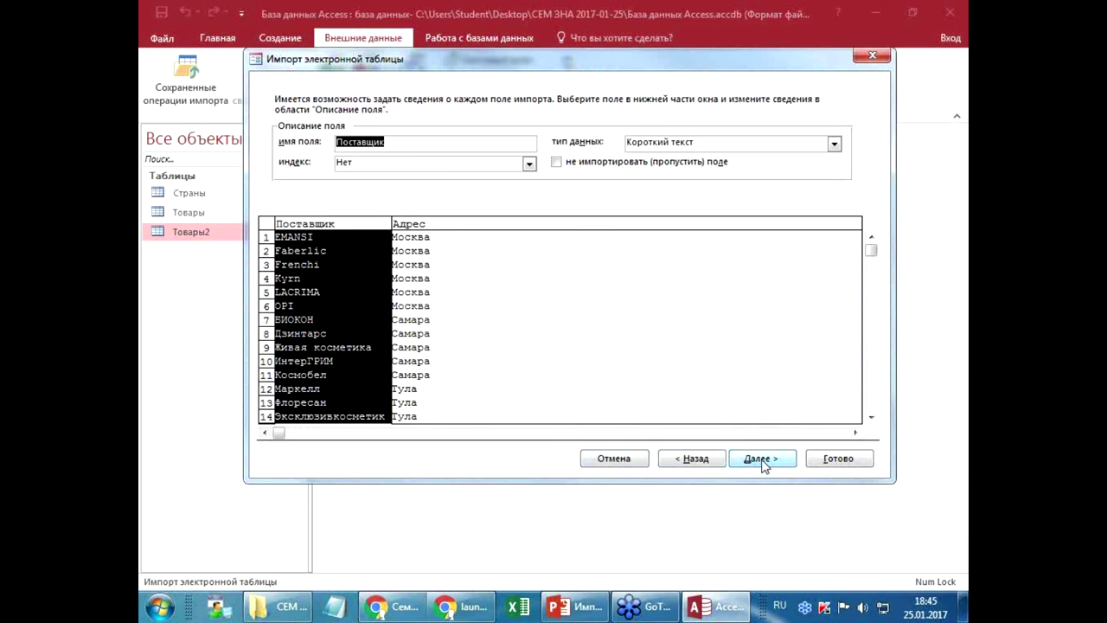
pyautogui.click(764, 466)
pyautogui.click(764, 466)
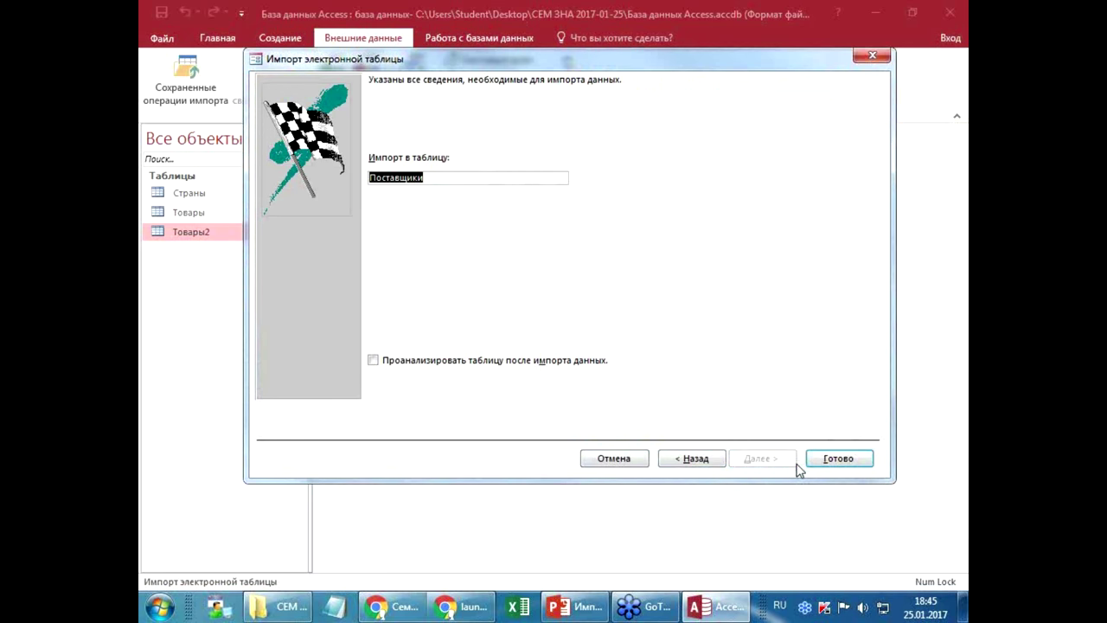
pyautogui.click(822, 461)
pyautogui.click(806, 514)
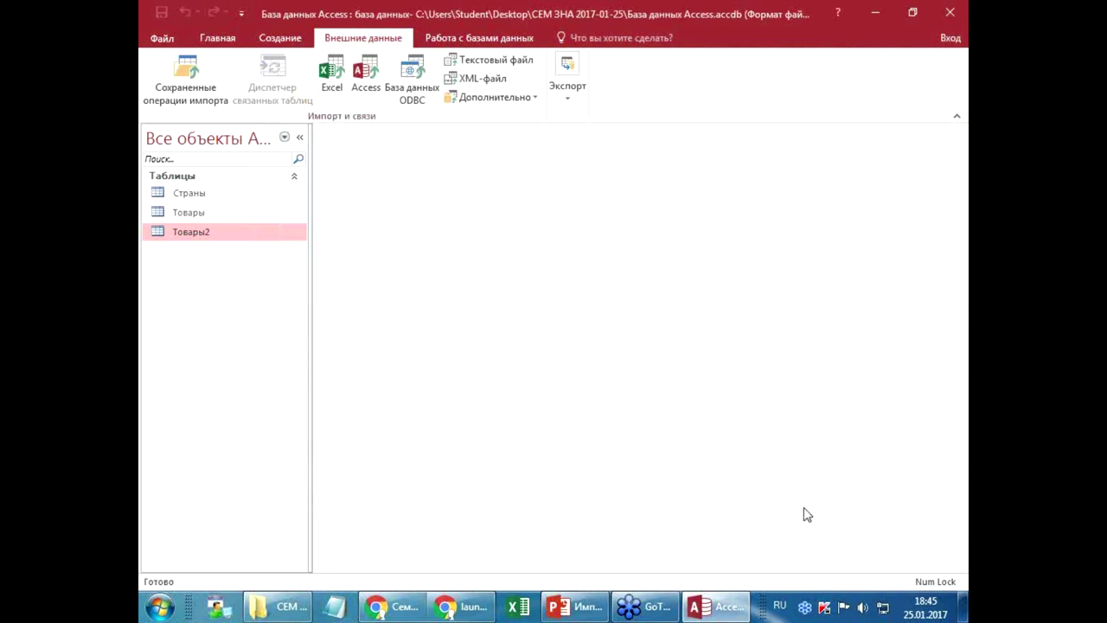
# - Open the new Поставщики table to check its 14 suppliers, then close it
pyautogui.doubleClick(219, 194)
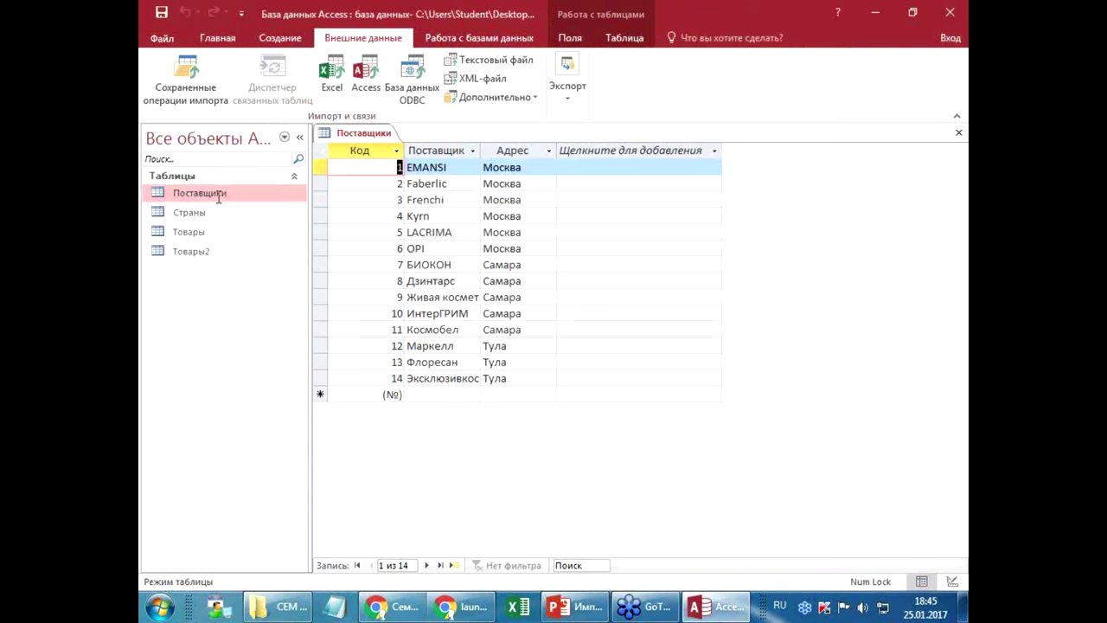
pyautogui.click(958, 132)
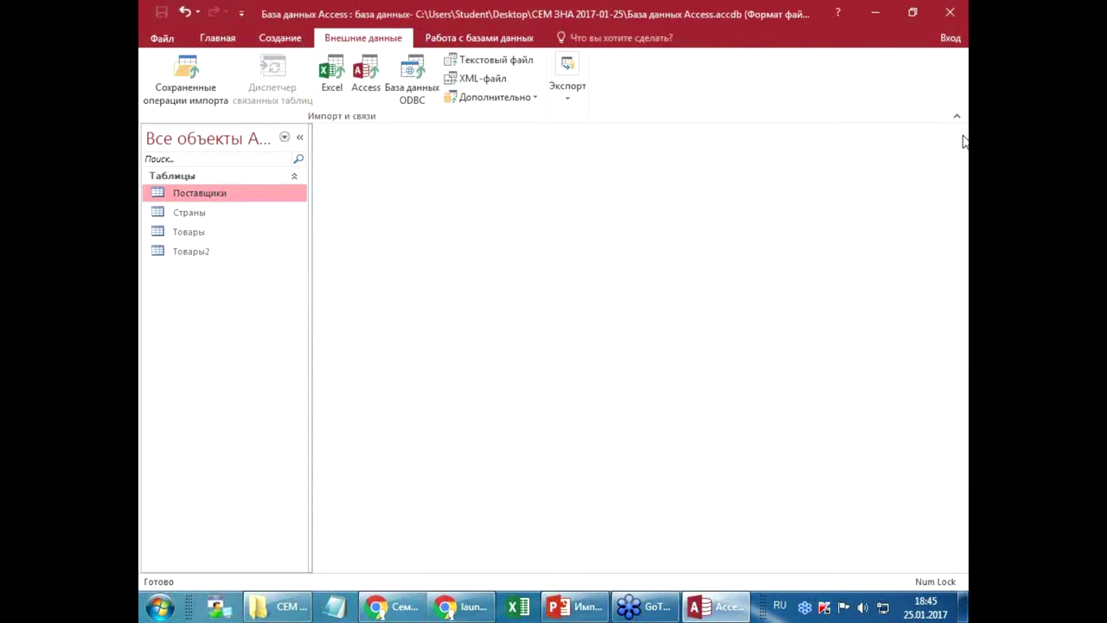
pyautogui.click(332, 73)
# - Choose Данные Excel.xlsb as the source and select its Список_товаров named range
pyautogui.click(810, 192)
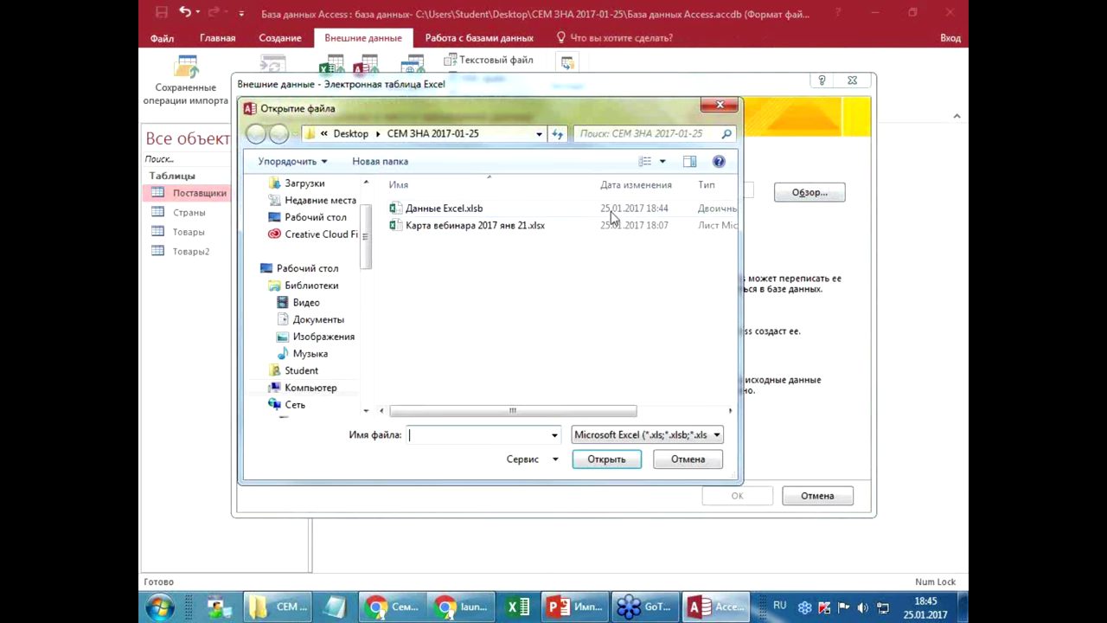
pyautogui.doubleClick(444, 208)
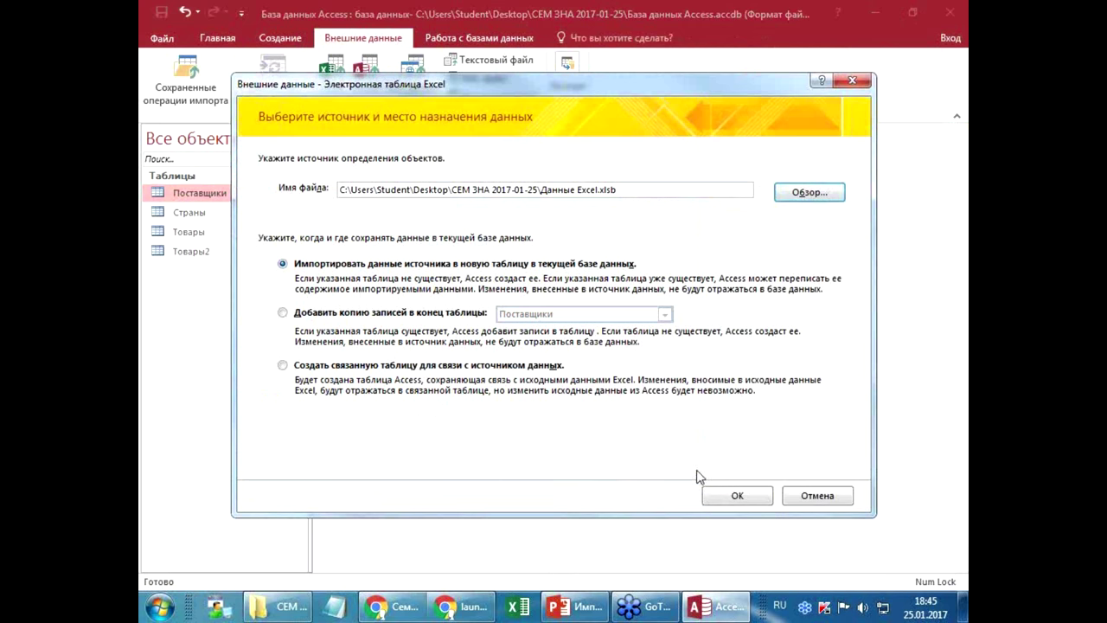
pyautogui.click(729, 495)
pyautogui.click(329, 158)
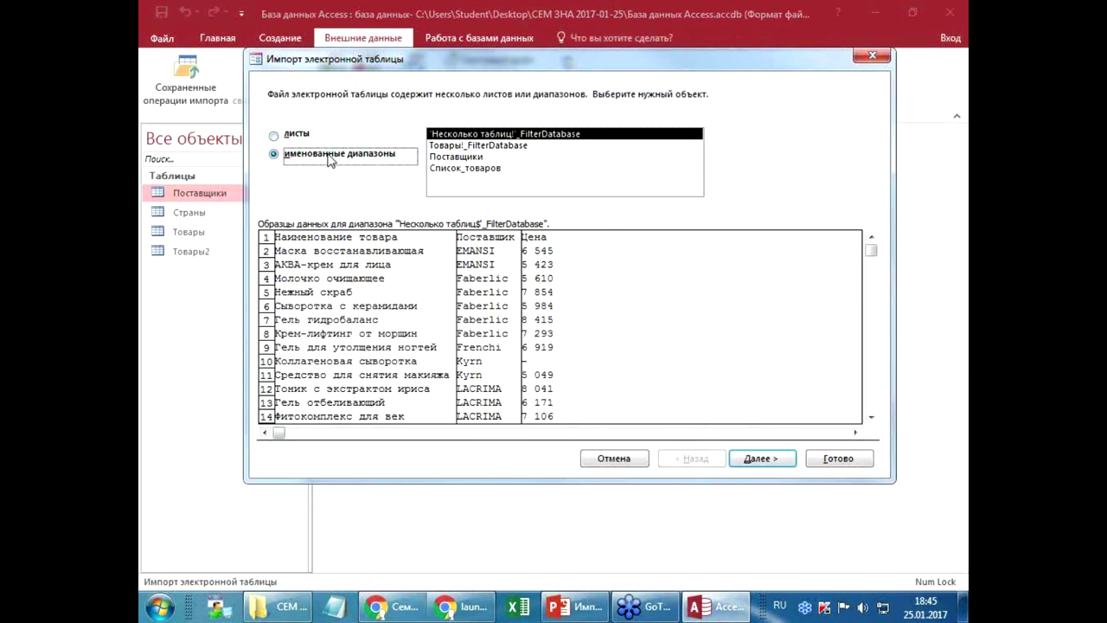
pyautogui.click(467, 168)
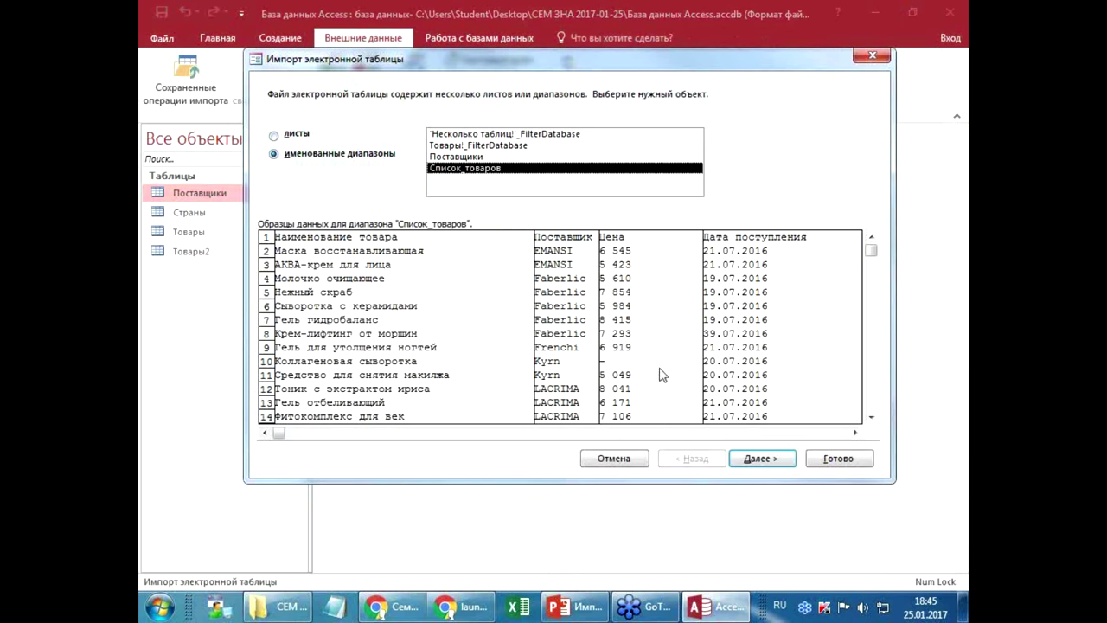
# - Use the first row as headers and set Дата поступления to the Дата и время type
pyautogui.click(755, 458)
pyautogui.click(418, 138)
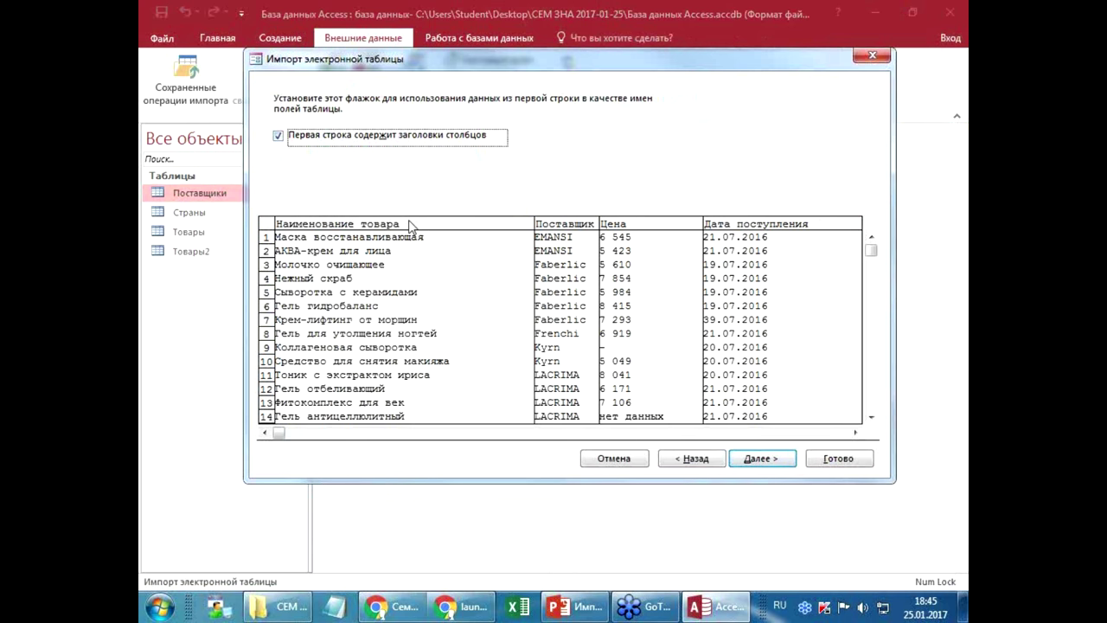
pyautogui.click(761, 459)
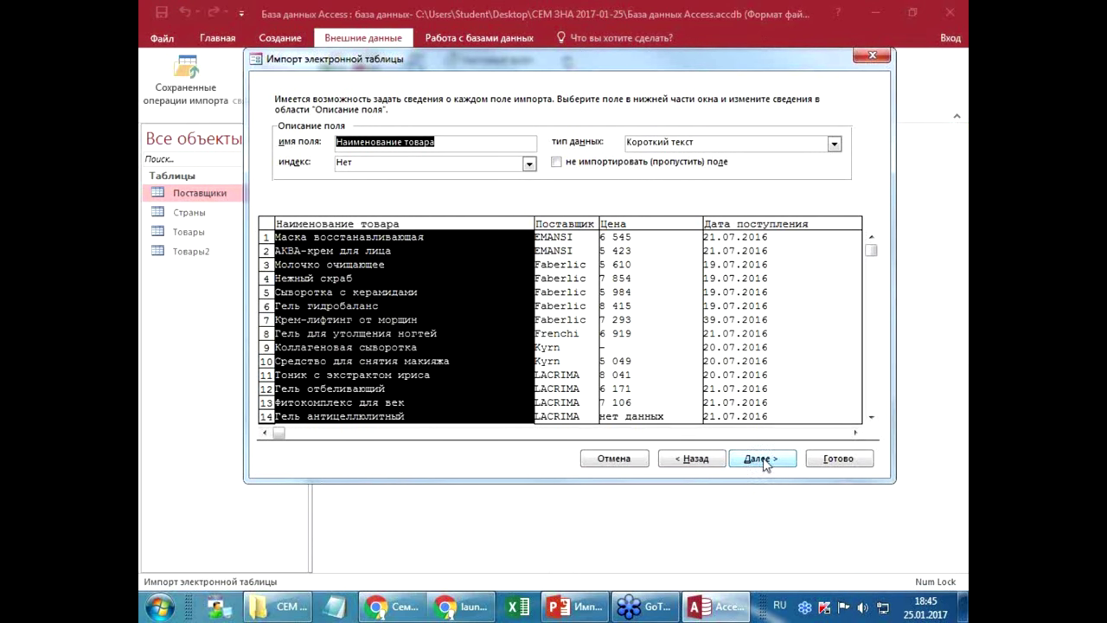
pyautogui.click(568, 229)
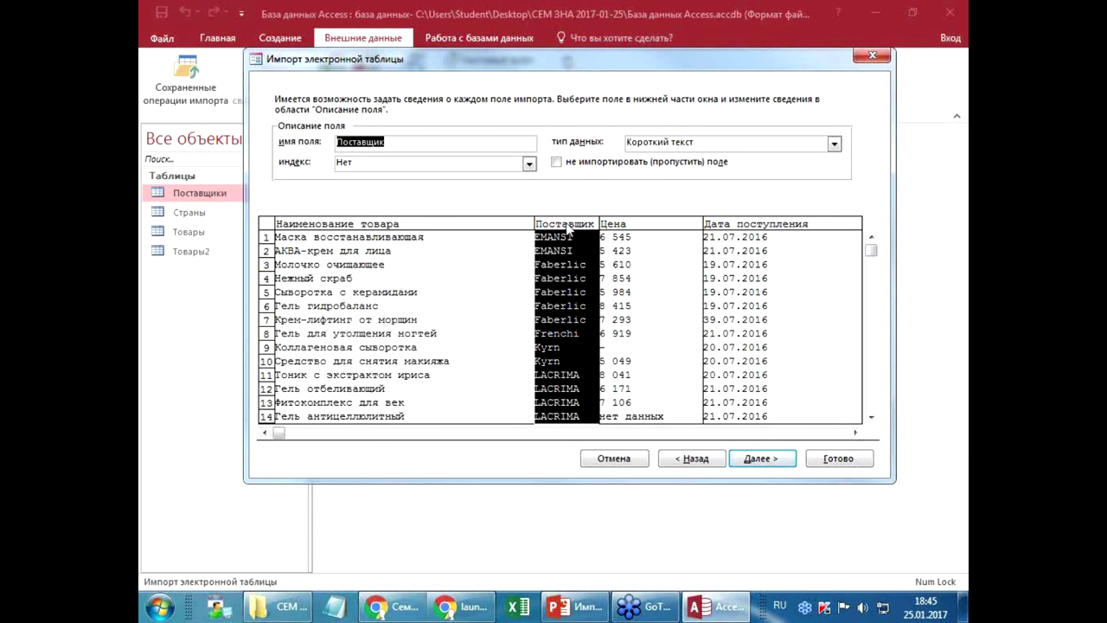
pyautogui.click(617, 227)
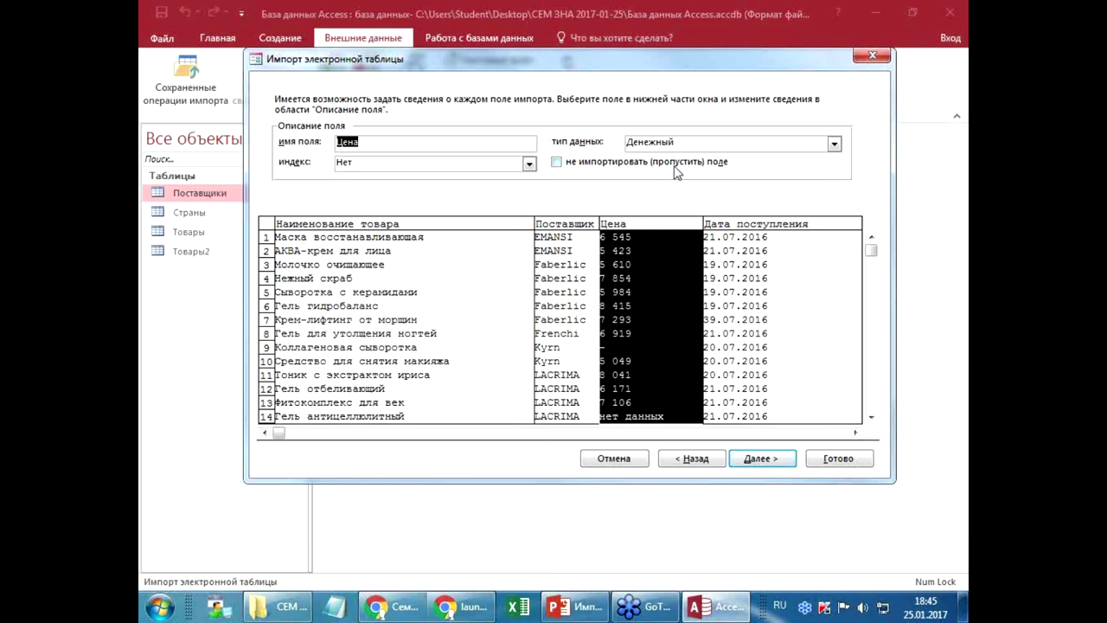
pyautogui.click(773, 234)
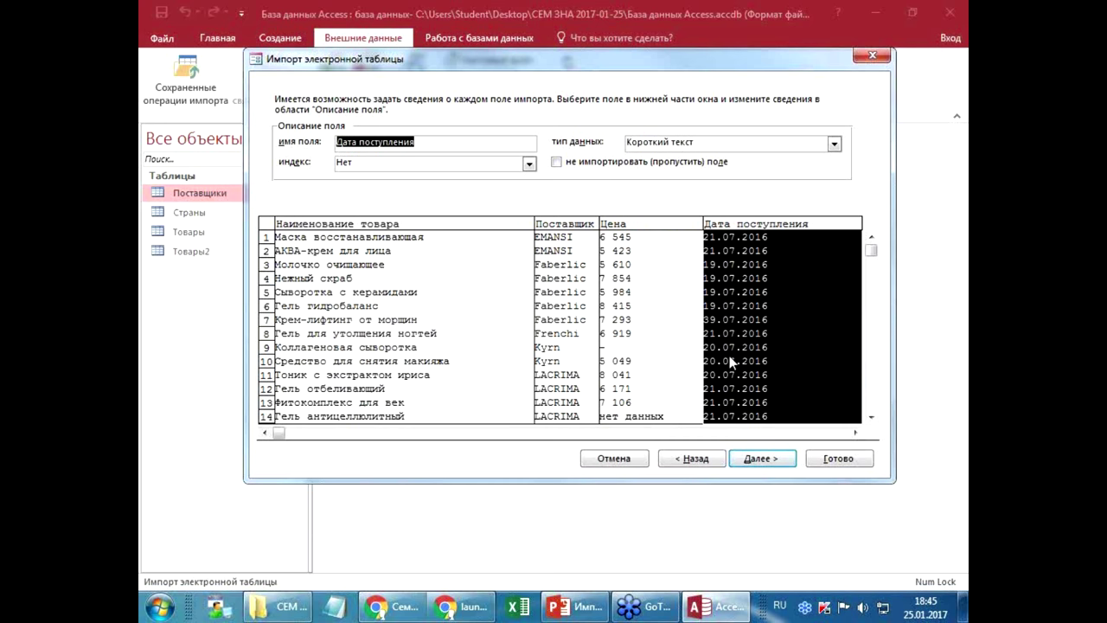
pyautogui.click(834, 145)
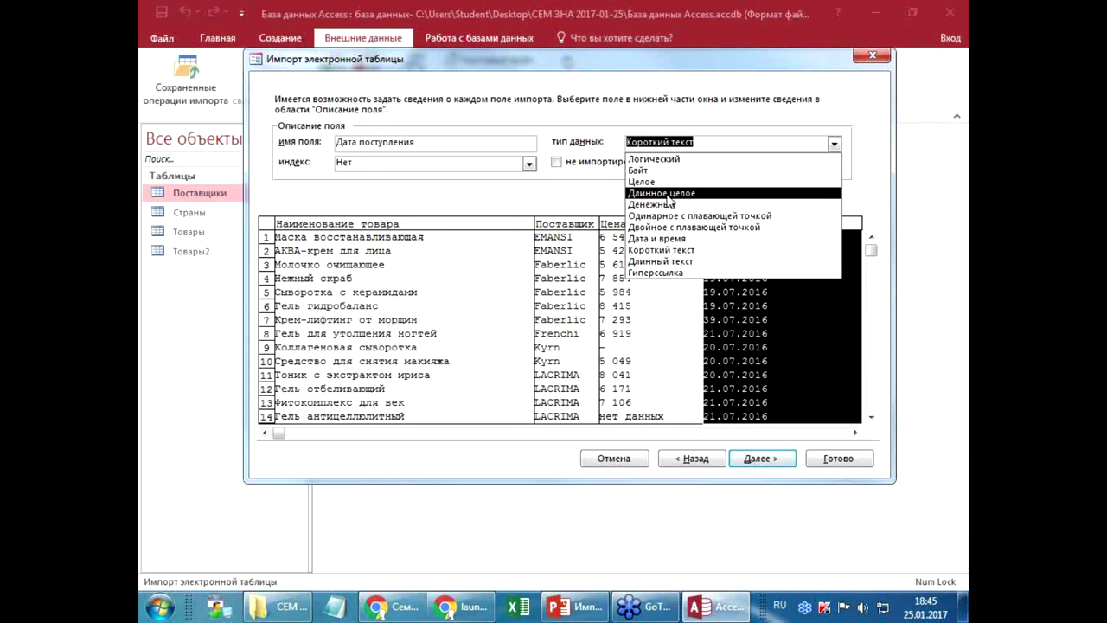
pyautogui.click(671, 238)
pyautogui.click(773, 458)
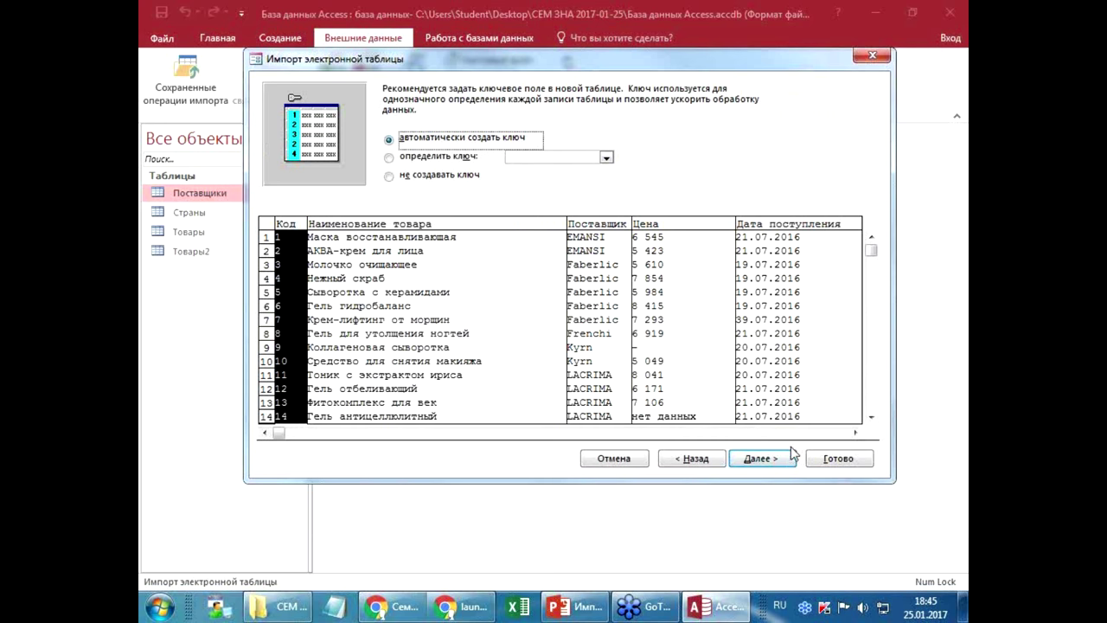
# - Finish the Список_товаров import with an automatic key and save the import steps under a Список товаров name
pyautogui.click(775, 459)
pyautogui.click(836, 460)
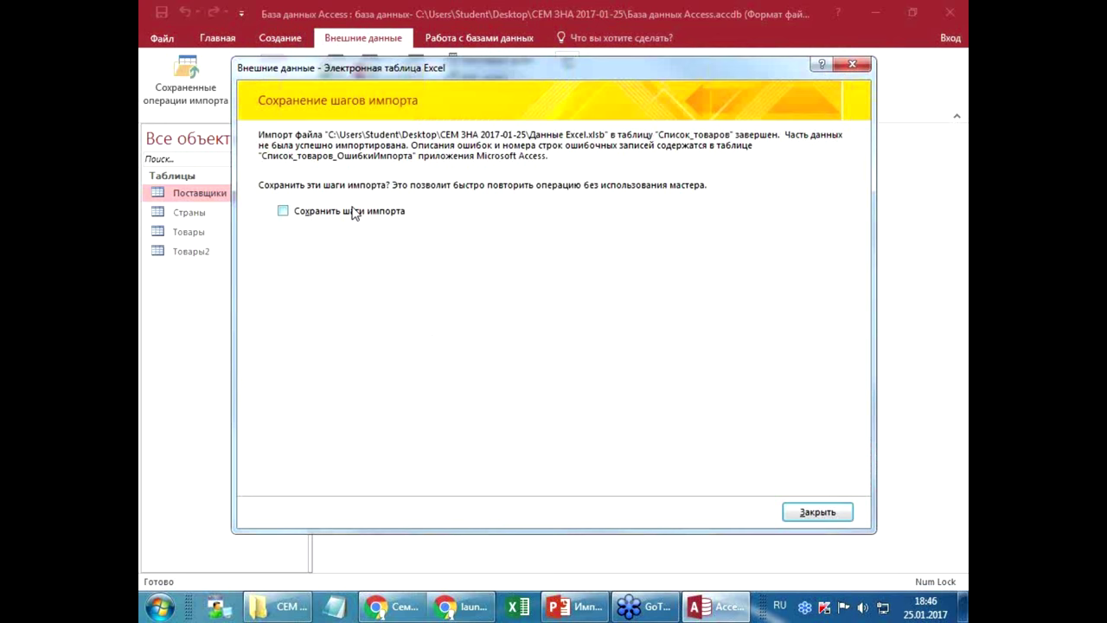
pyautogui.click(353, 214)
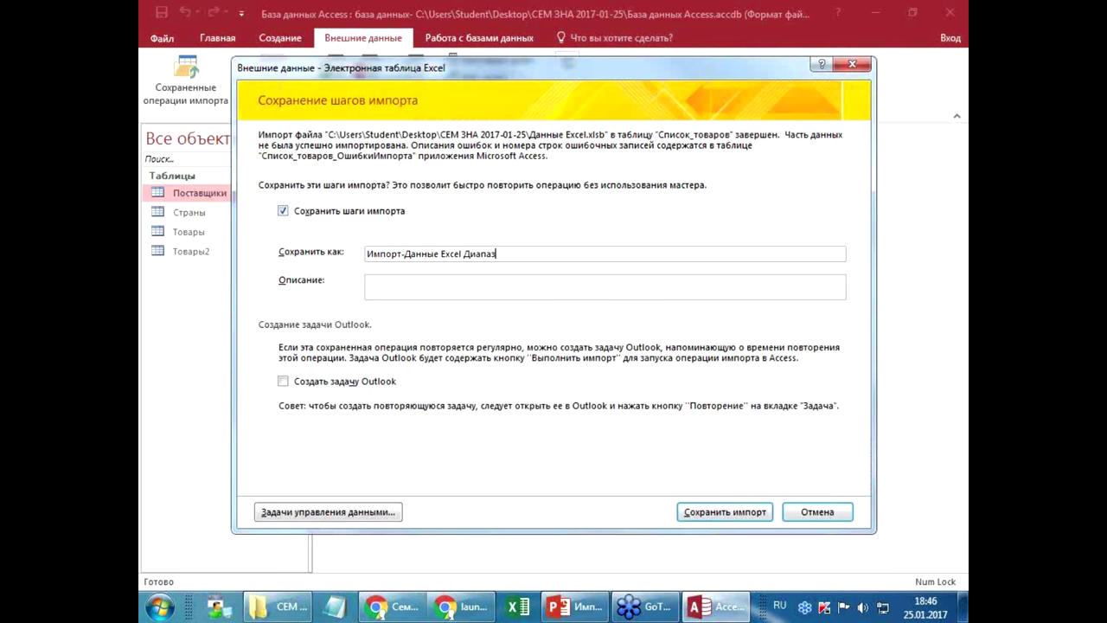
pyautogui.write('сок товаров')
pyautogui.press('Return')
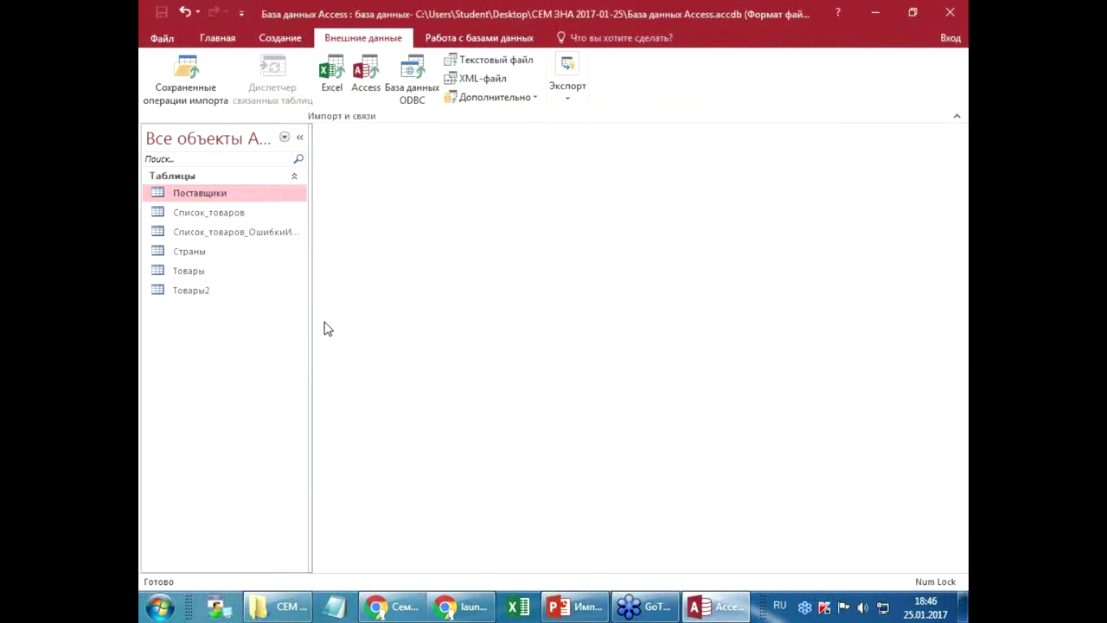
pyautogui.doubleClick(227, 216)
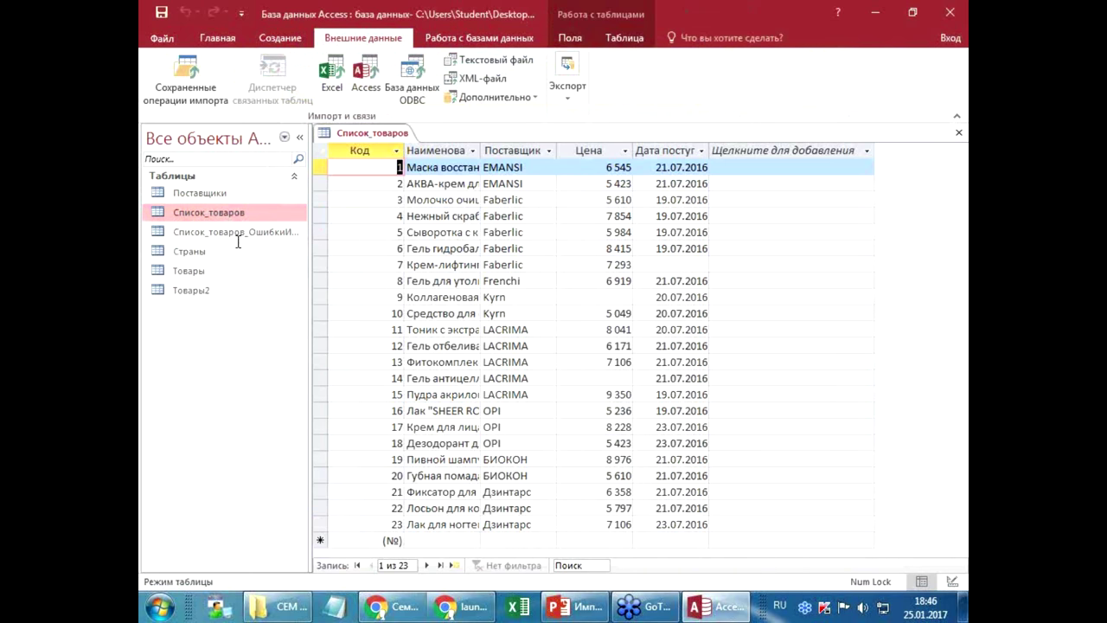
# - Inspect Список_товаров's missing price and date values and widen the Дата поступления column
pyautogui.click(600, 379)
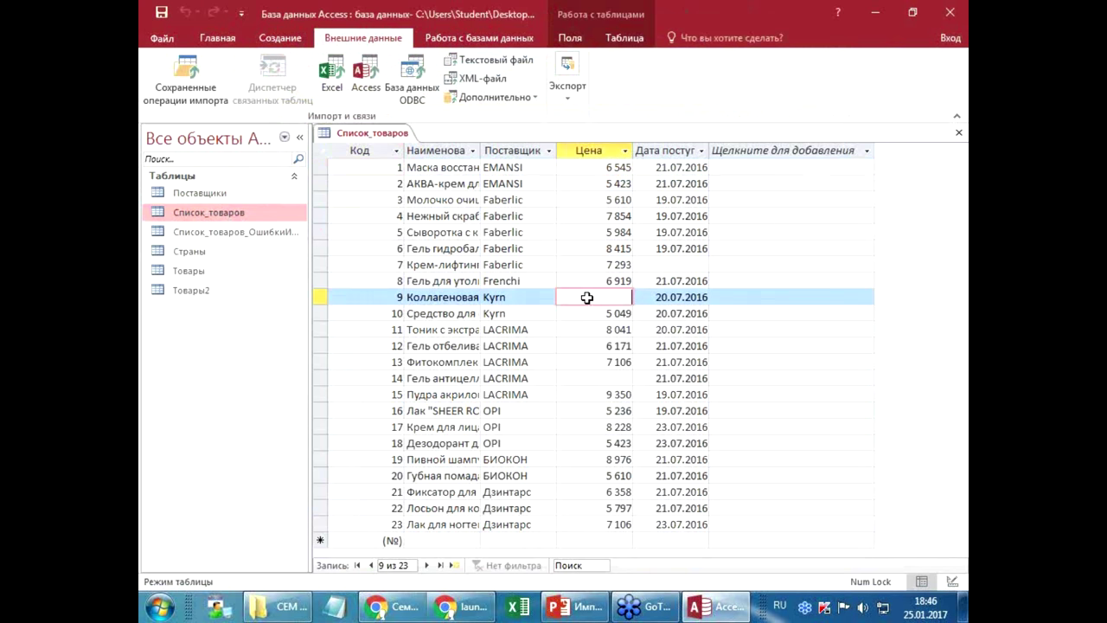
pyautogui.click(669, 265)
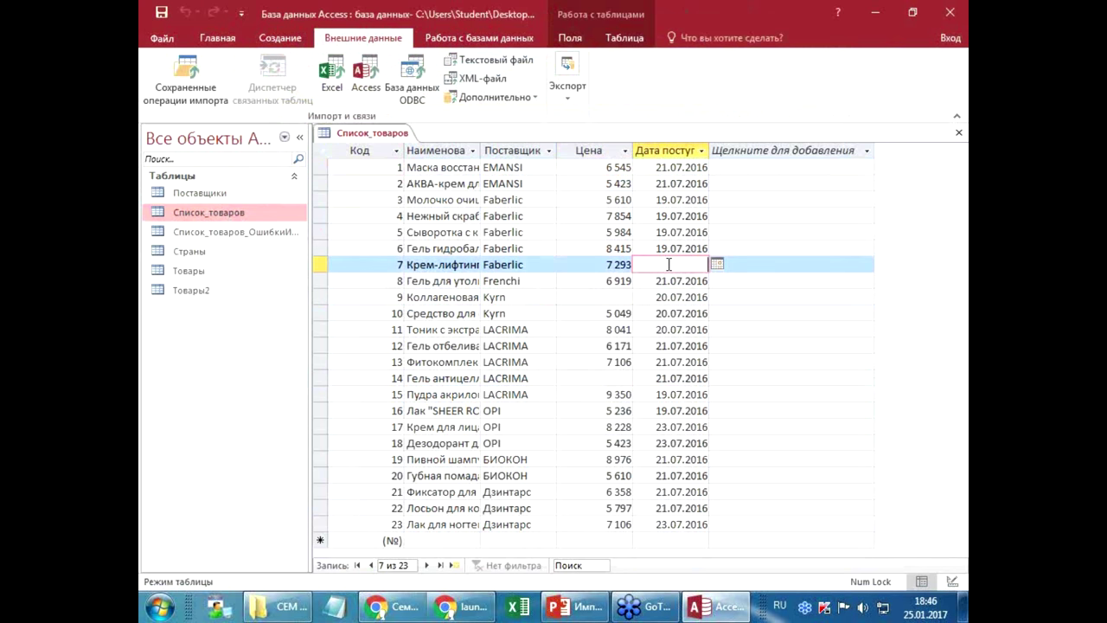
pyautogui.doubleClick(708, 150)
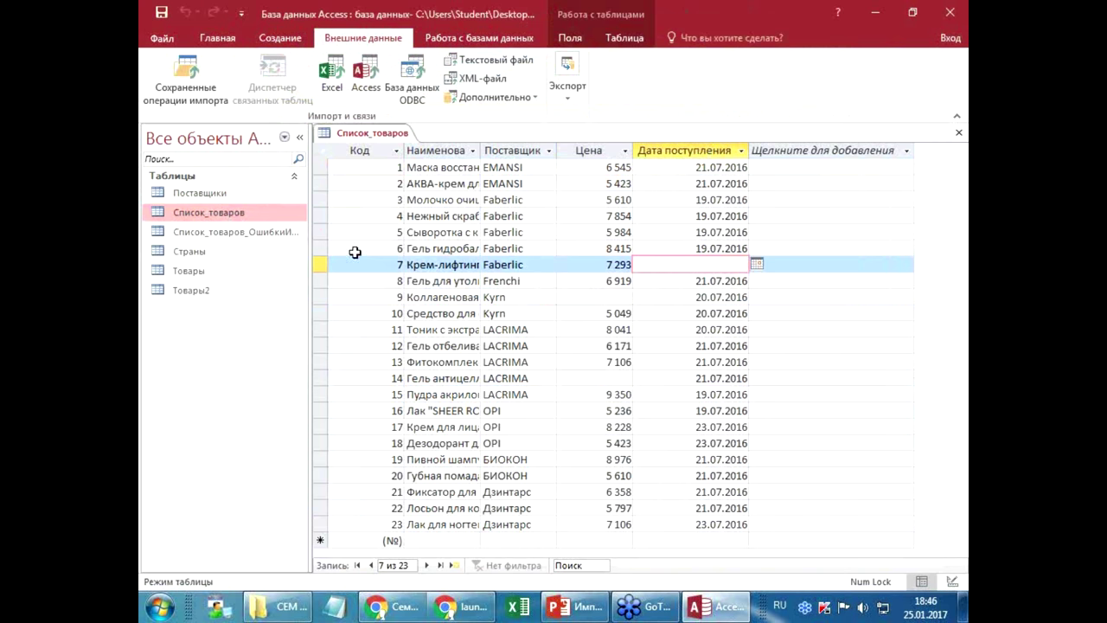
# - Open Список_товаров_ОшибкиИмпорта, review errors for rows 8, 10 and 15, then open Данные Excel.xlsb
pyautogui.moveTo(307, 251); pyautogui.dragTo(397, 251)
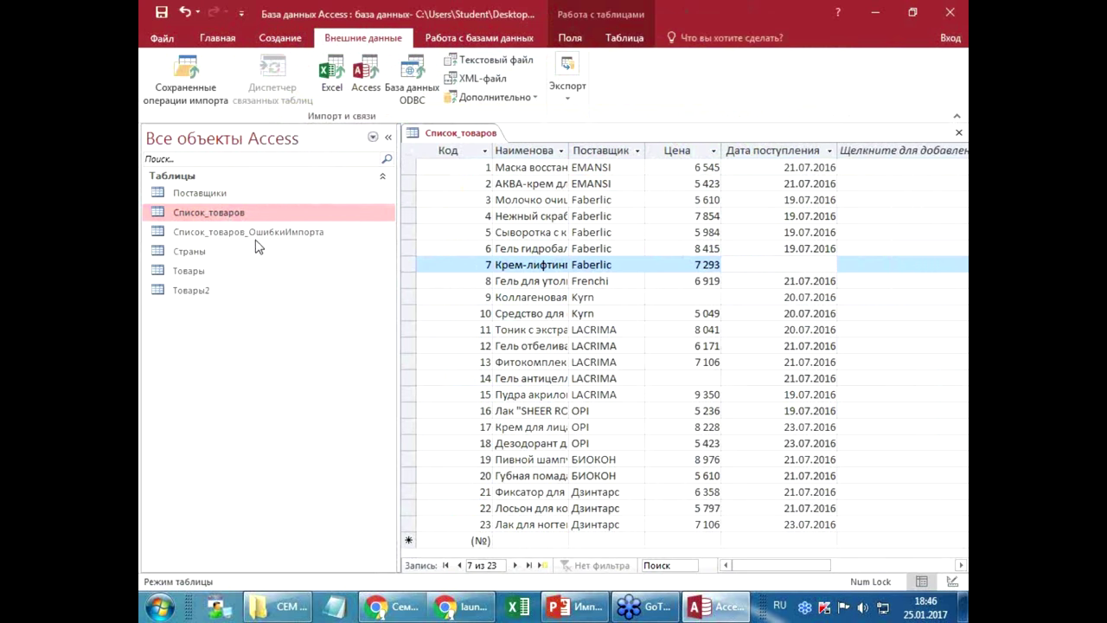
pyautogui.click(242, 233)
pyautogui.doubleClick(242, 240)
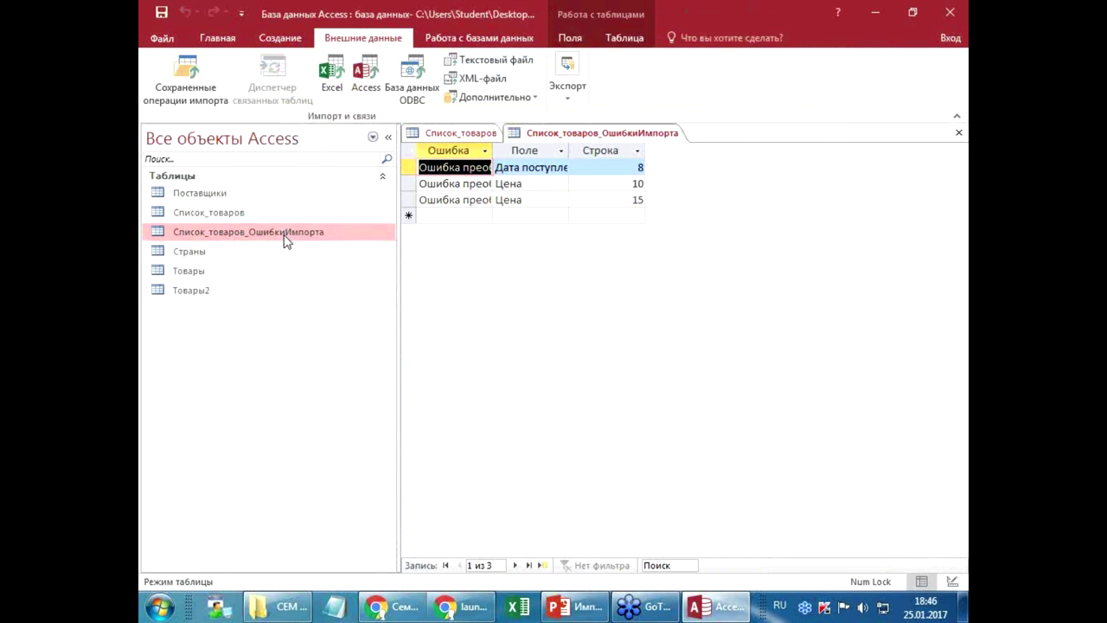
pyautogui.moveTo(657, 151); pyautogui.dragTo(714, 150)
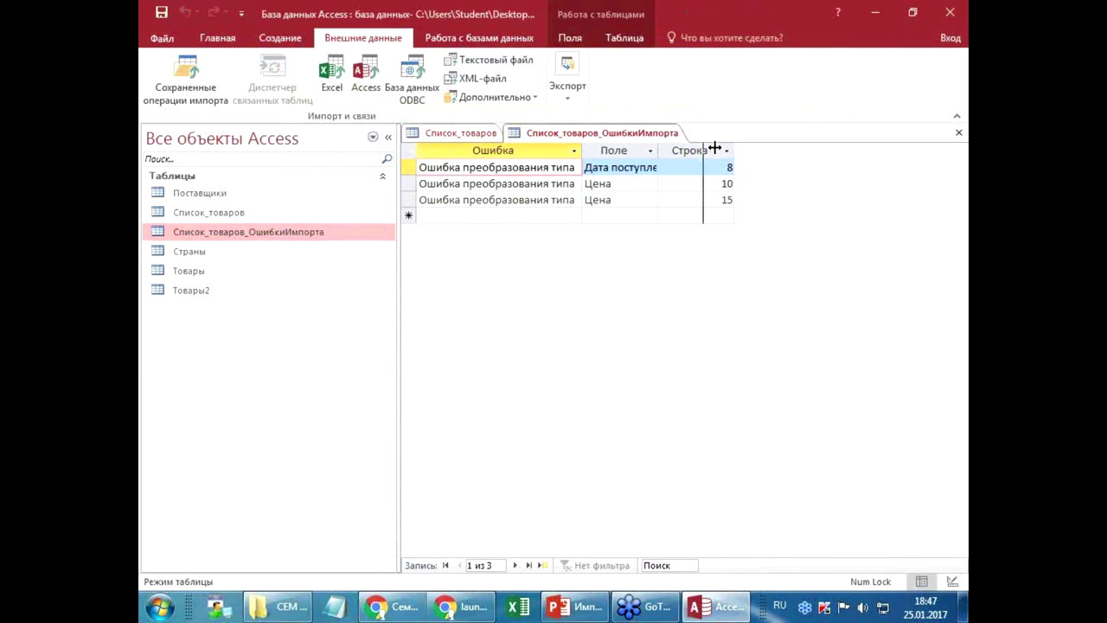
pyautogui.click(789, 168)
pyautogui.click(675, 189)
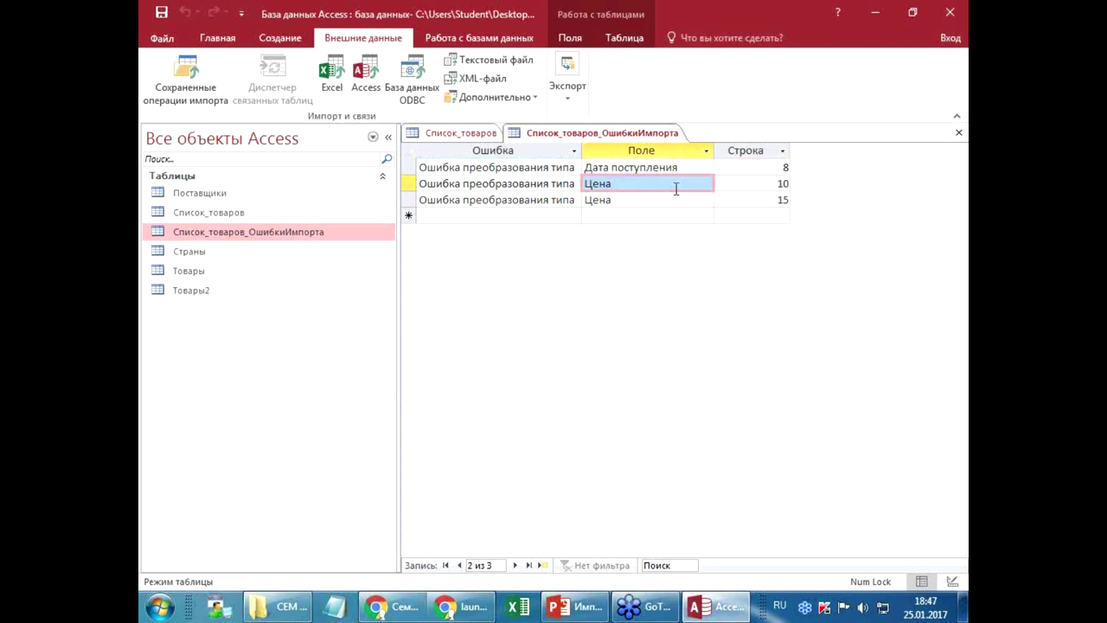
pyautogui.press('Down')
pyautogui.press('Tab')
pyautogui.press('Up')
pyautogui.click(755, 198)
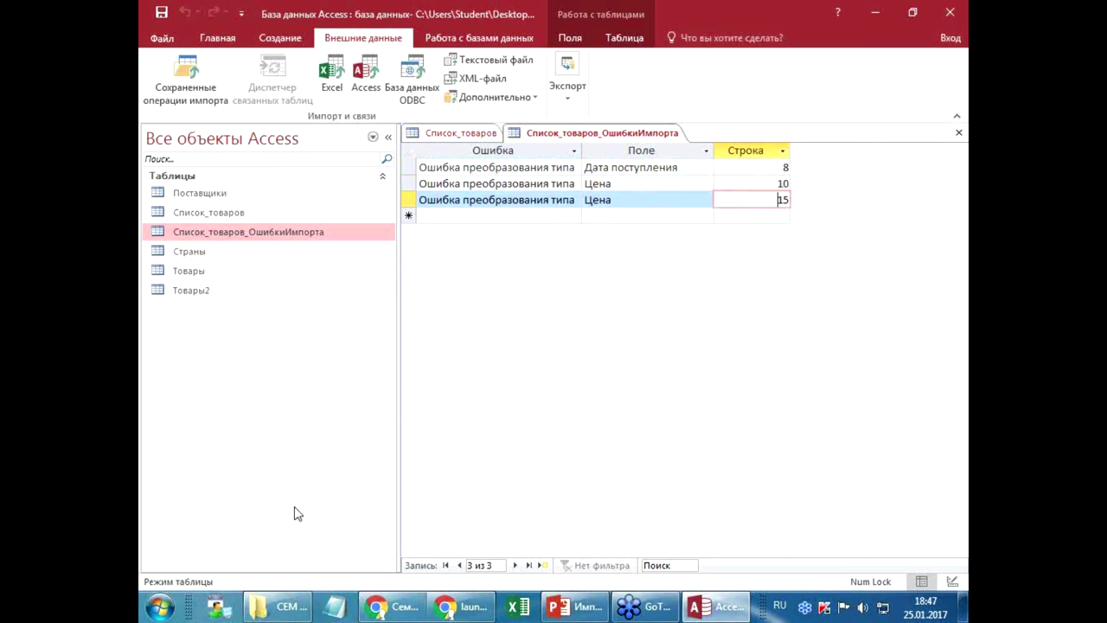
pyautogui.click(284, 605)
pyautogui.doubleClick(498, 313)
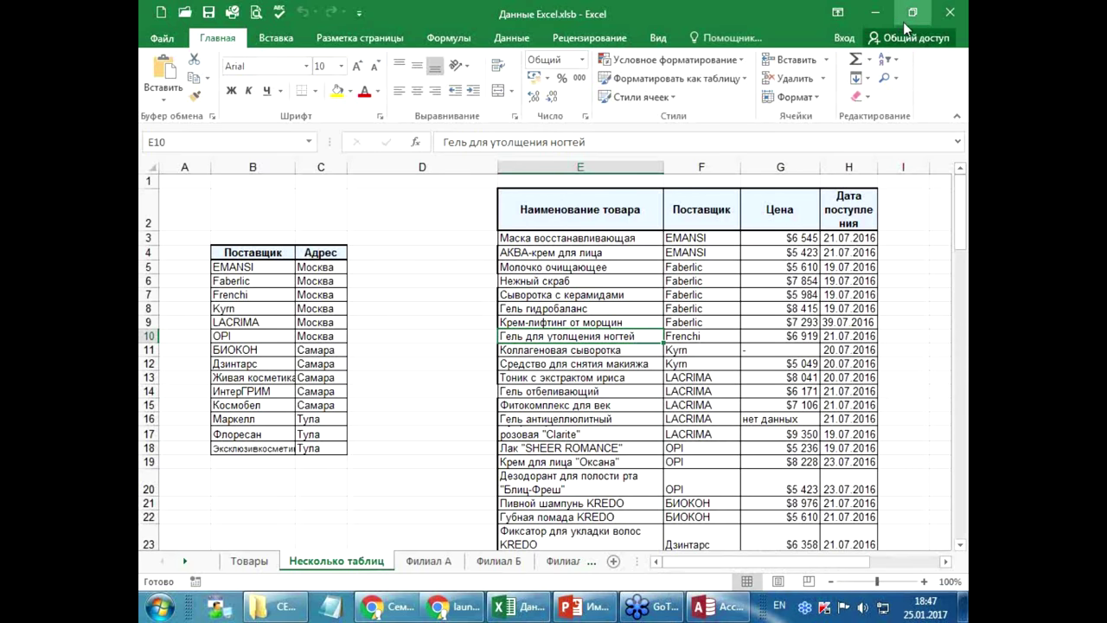
# - Compare the row 8 Дата поступления error in Access's errors table with the workbook
pyautogui.click(900, 19)
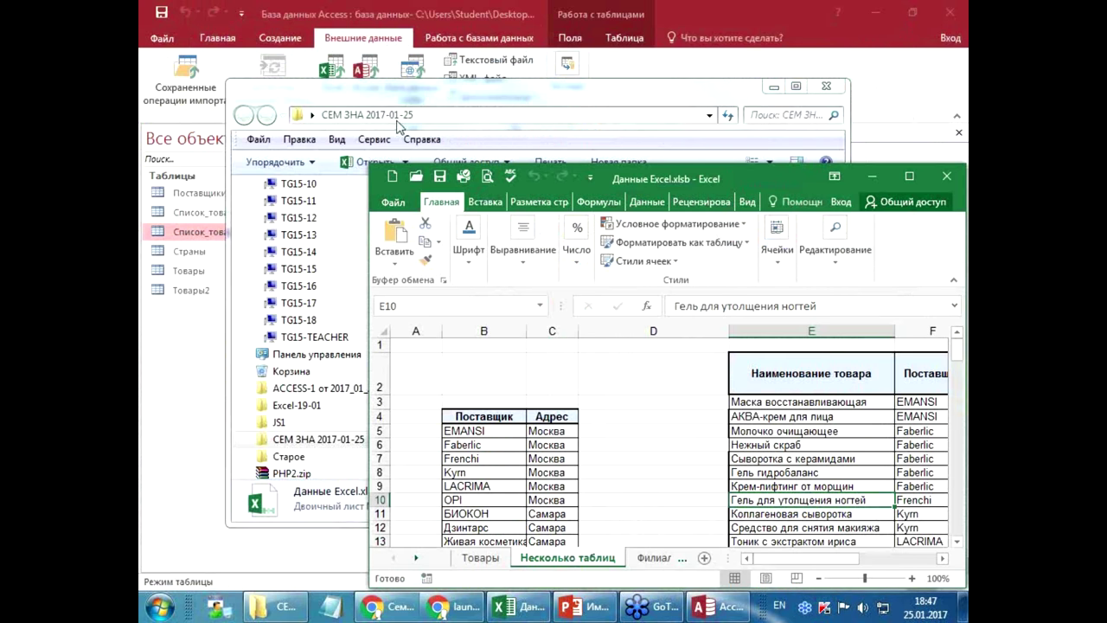
pyautogui.click(188, 390)
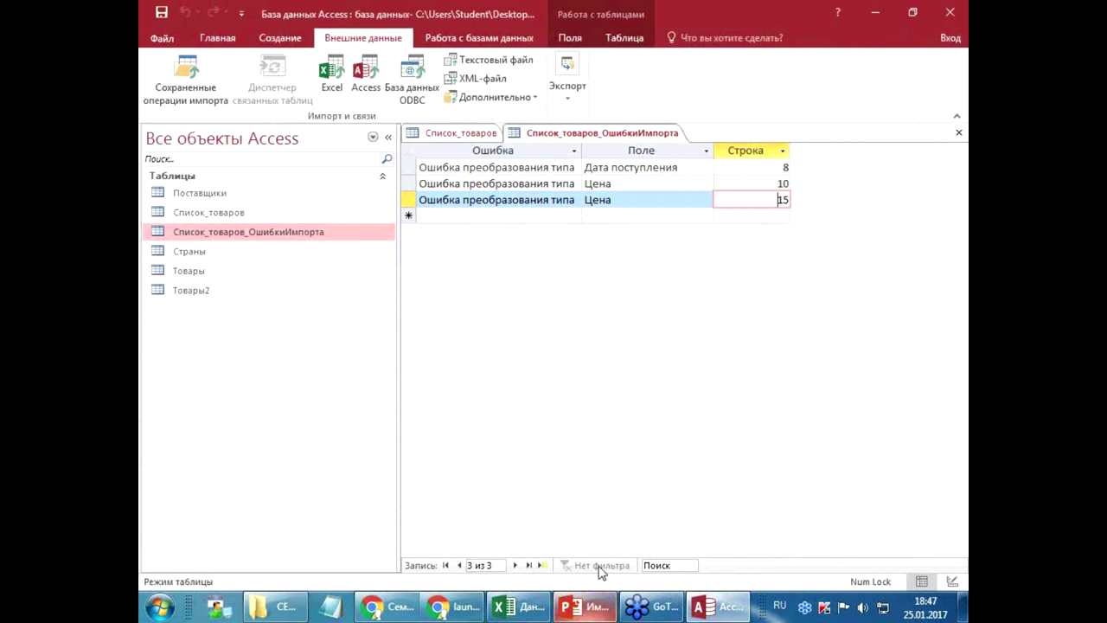
pyautogui.click(639, 167)
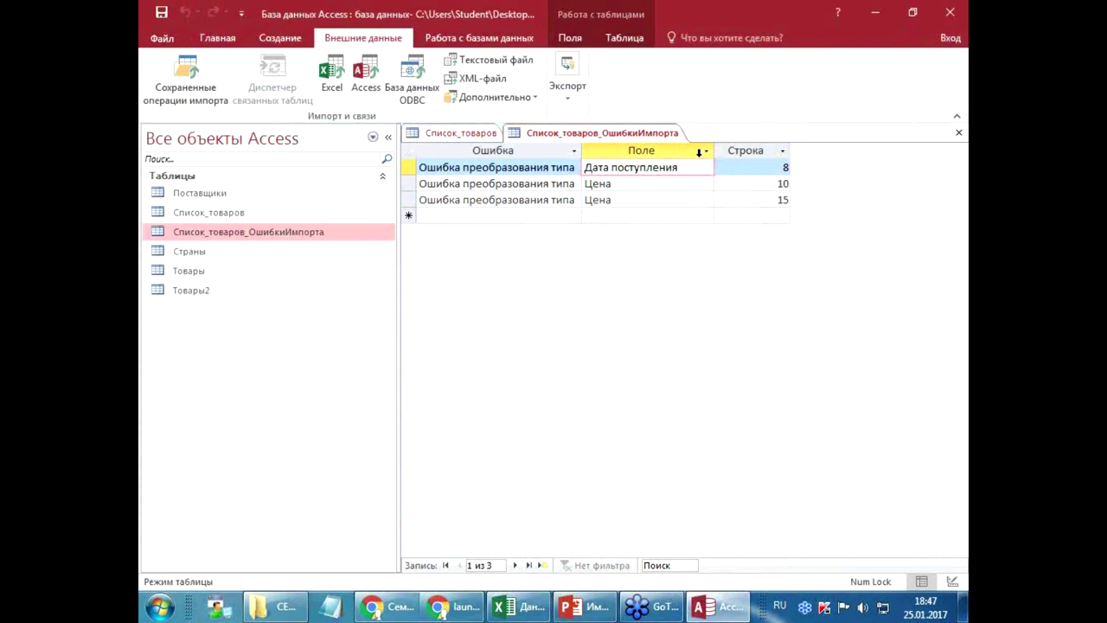
pyautogui.click(526, 610)
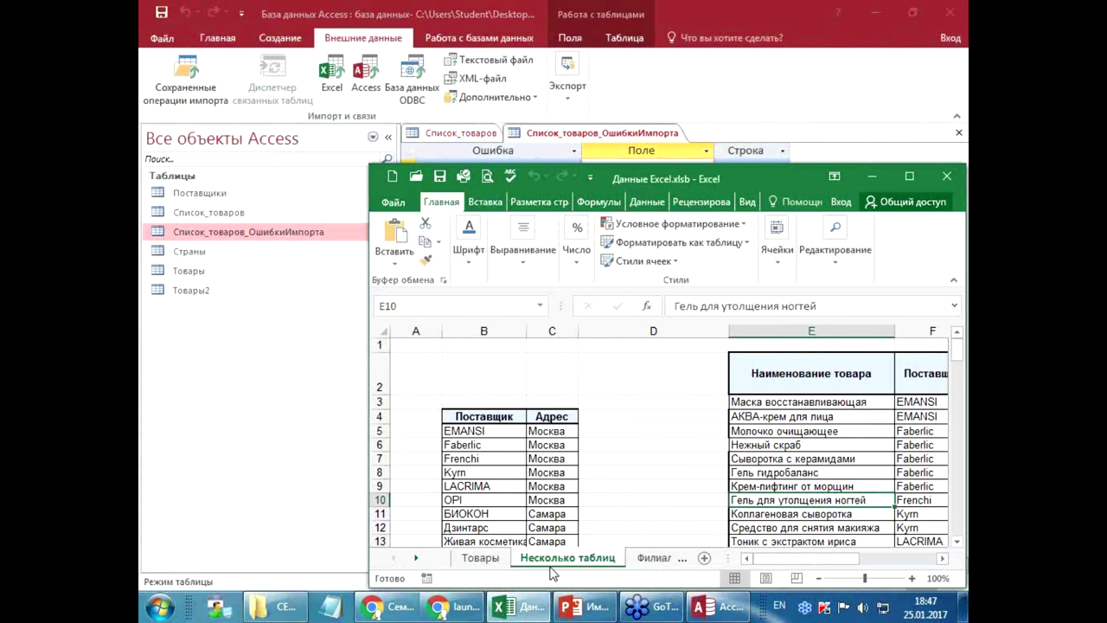
pyautogui.doubleClick(723, 173)
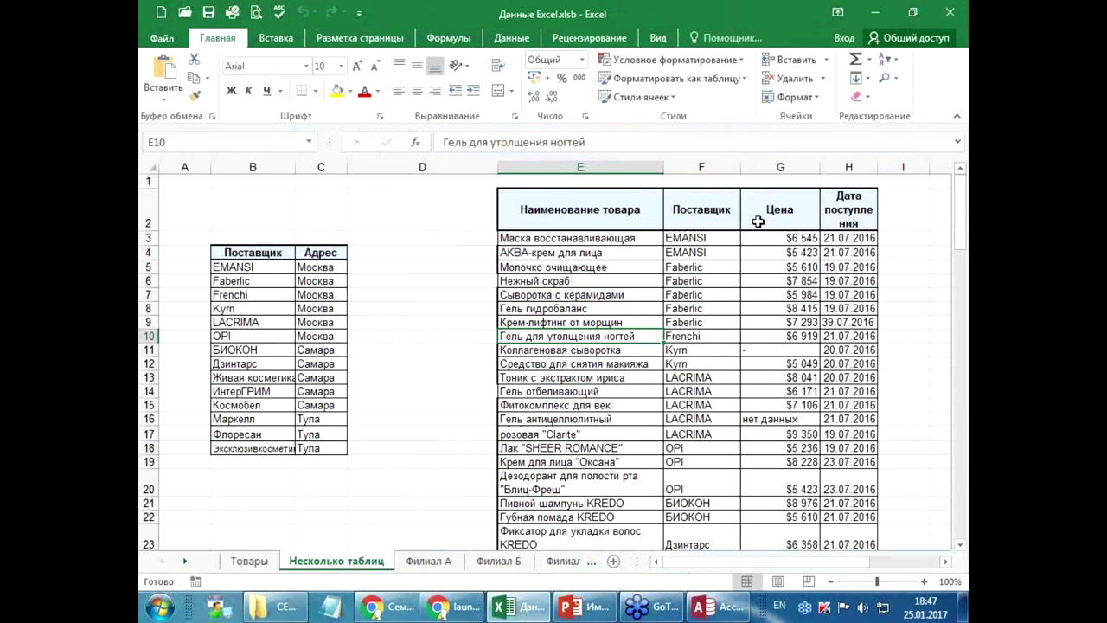
# - Correct cell H9's arrival date from 39.07.2016 to 29.07.2016
pyautogui.moveTo(837, 208); pyautogui.dragTo(847, 329)
pyautogui.click(839, 238)
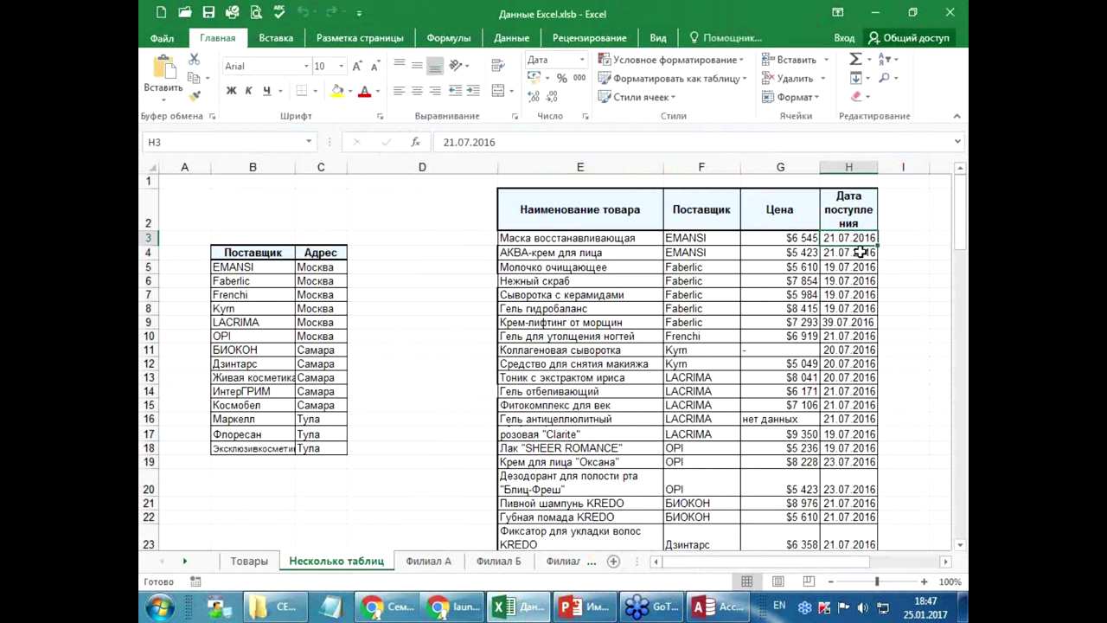
pyautogui.press('Down')
pyautogui.press('Down')
pyautogui.press('Down')
pyautogui.press('Down')
pyautogui.press('Down')
pyautogui.press('Down')
pyautogui.press('Down')
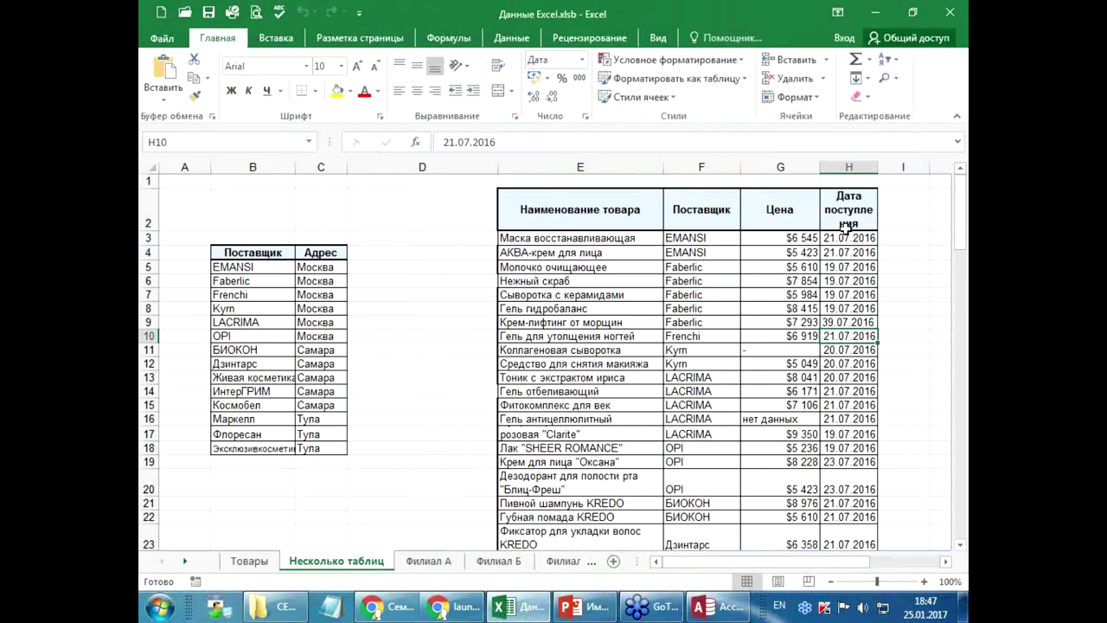
pyautogui.click(846, 216)
pyautogui.click(850, 320)
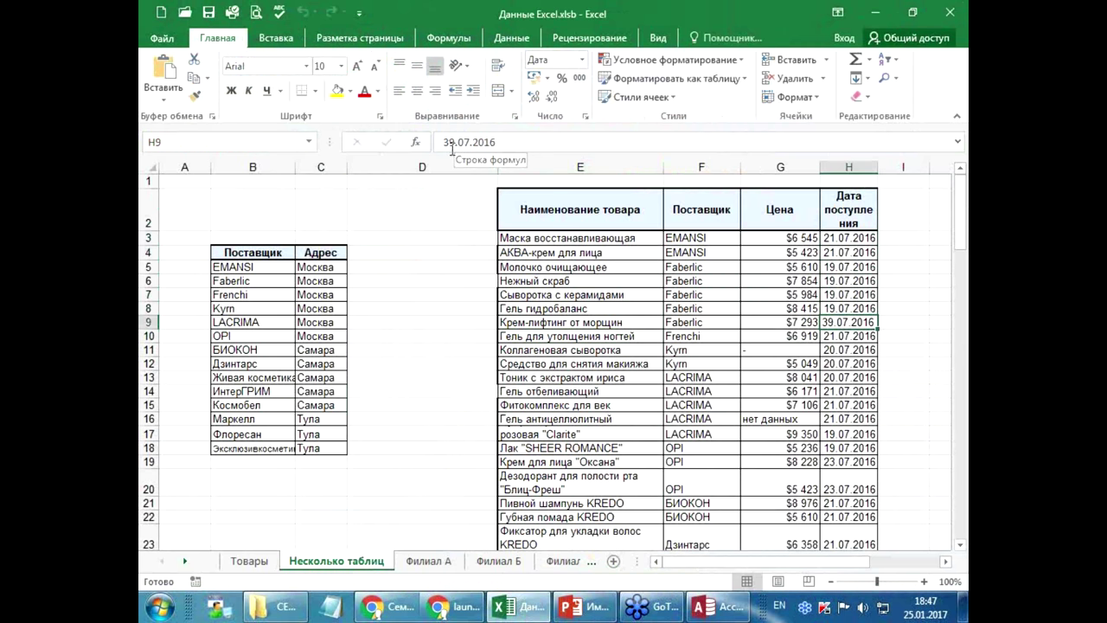
pyautogui.click(445, 142)
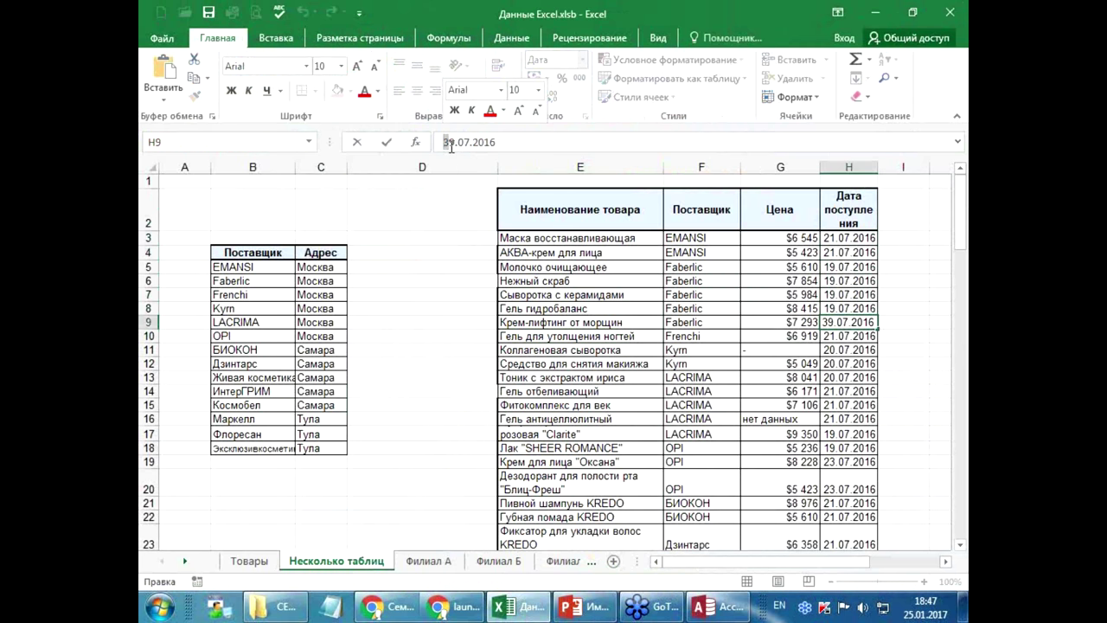
pyautogui.press('Delete')
pyautogui.write('2')
pyautogui.press('Return')
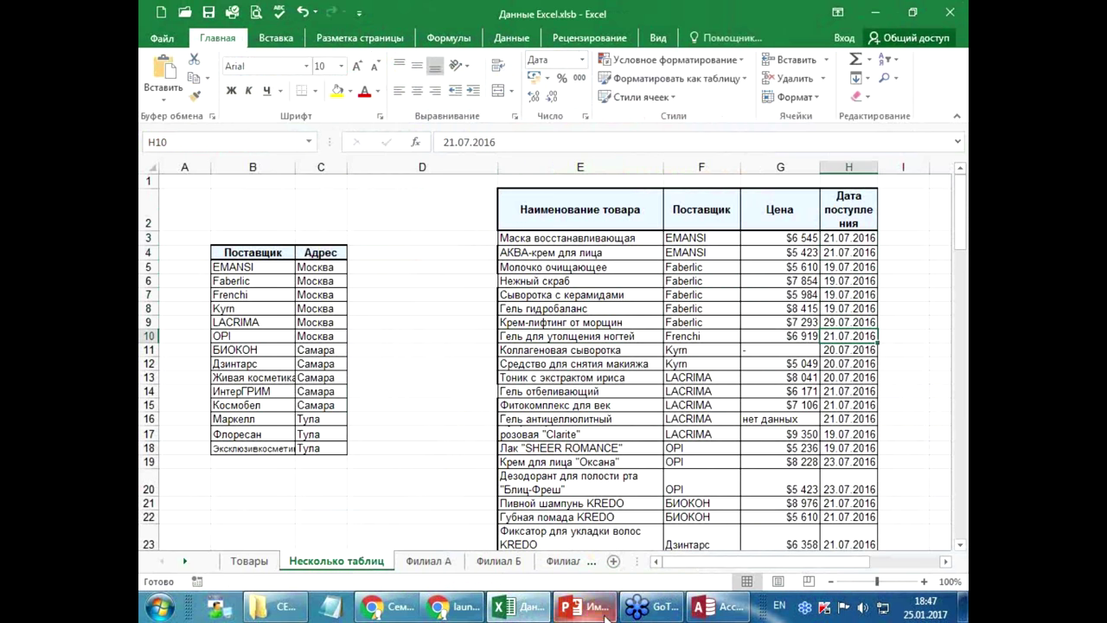
pyautogui.click(718, 607)
# - Delete the row 8 Дата поступления error record, leaving the two Цена errors for rows 10 and 15
pyautogui.click(410, 169)
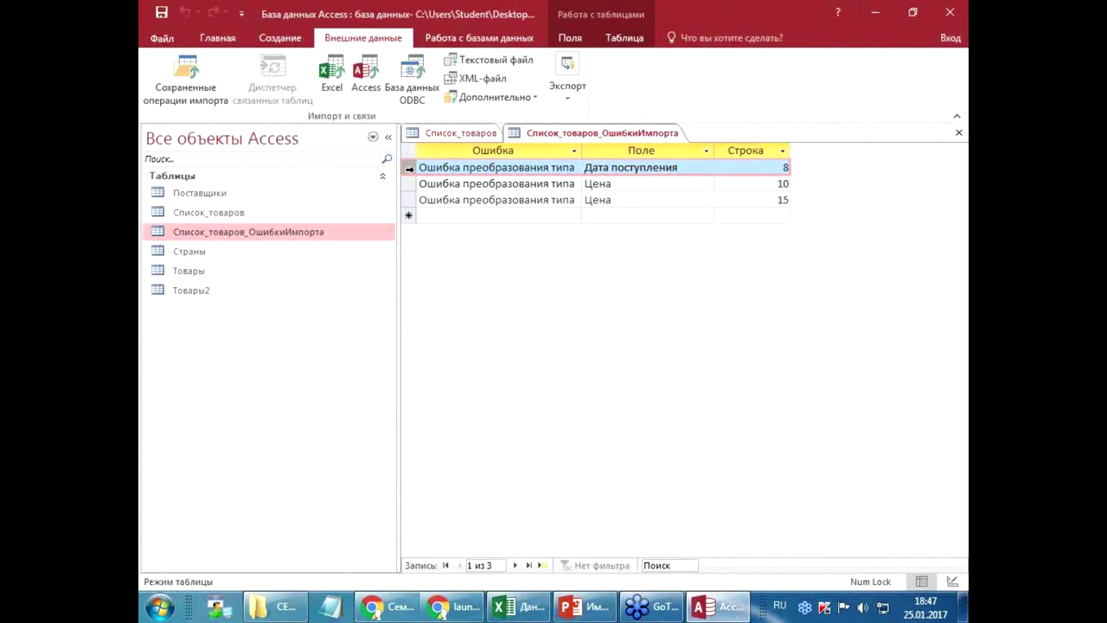
pyautogui.press('Delete')
pyautogui.click(524, 351)
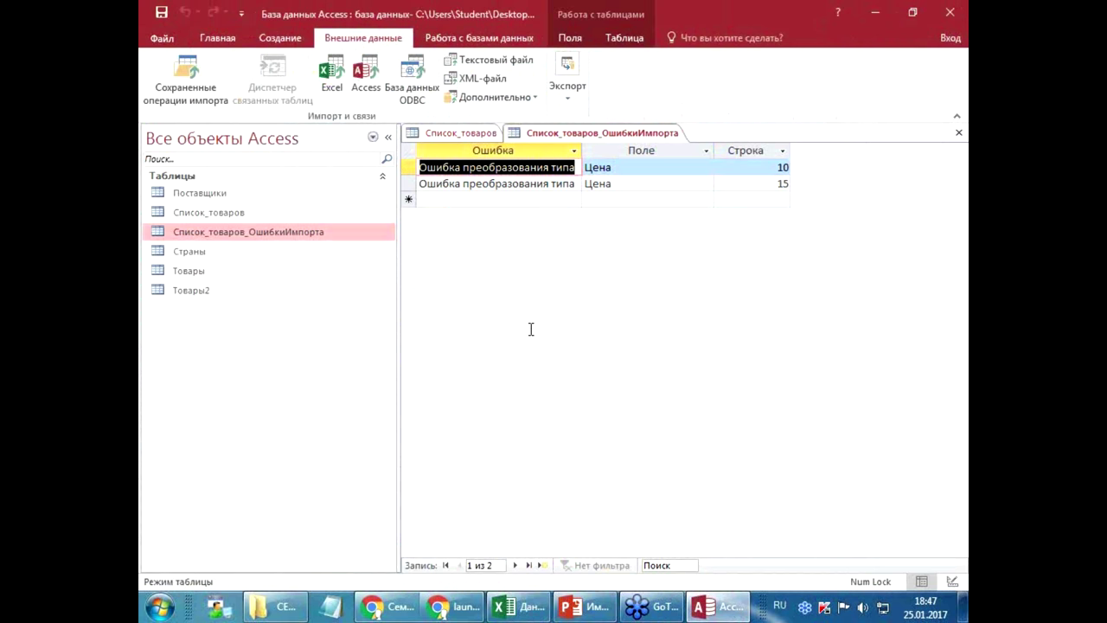
pyautogui.click(613, 169)
pyautogui.click(616, 183)
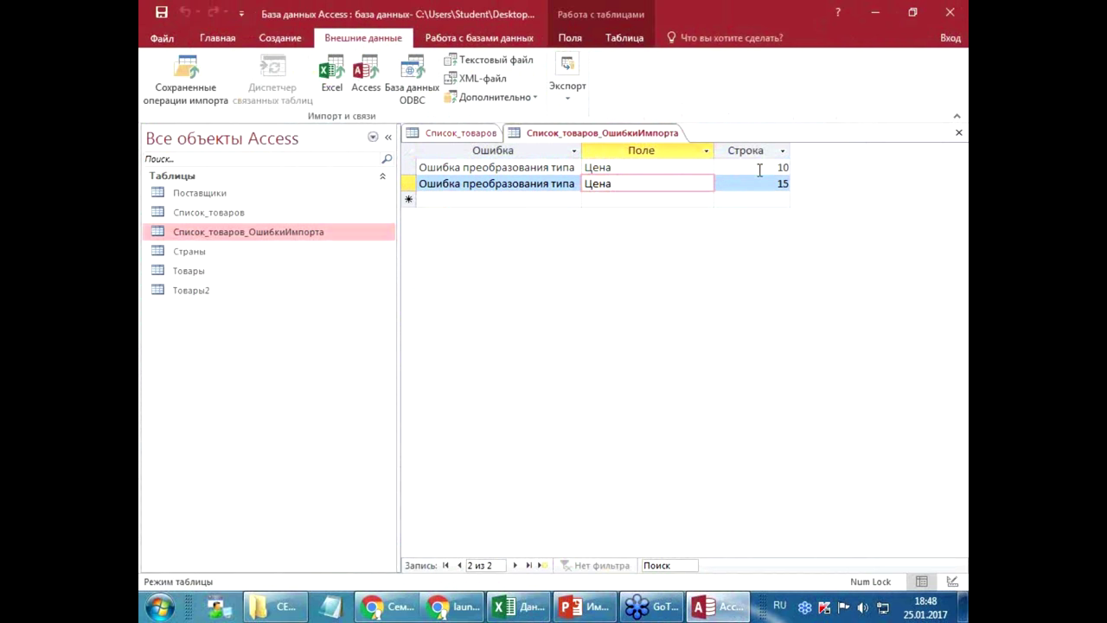
pyautogui.click(545, 606)
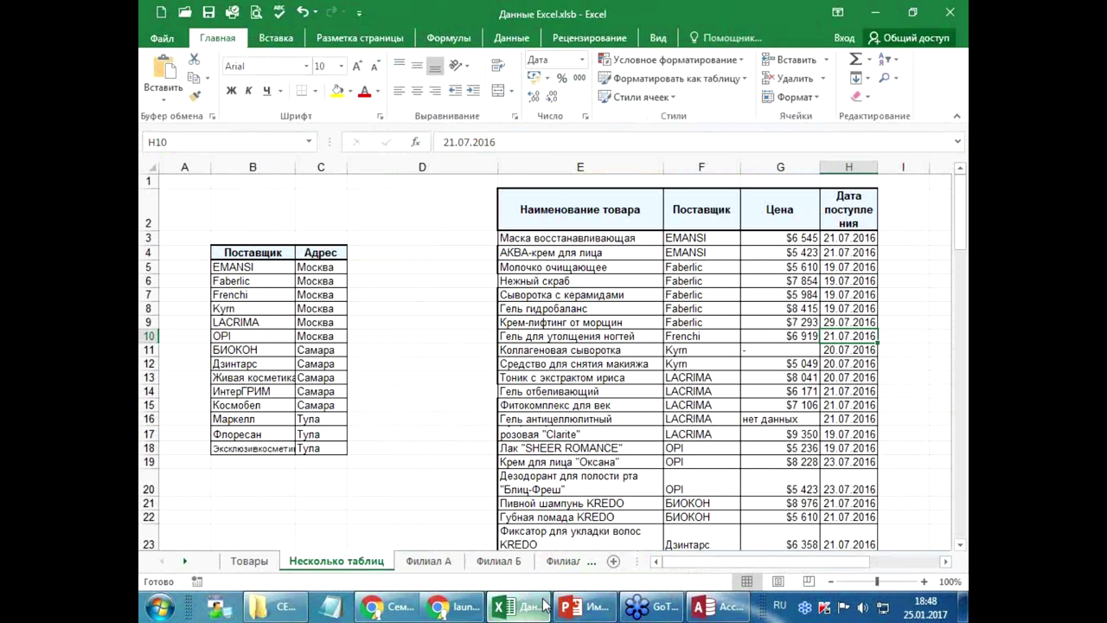
pyautogui.click(785, 351)
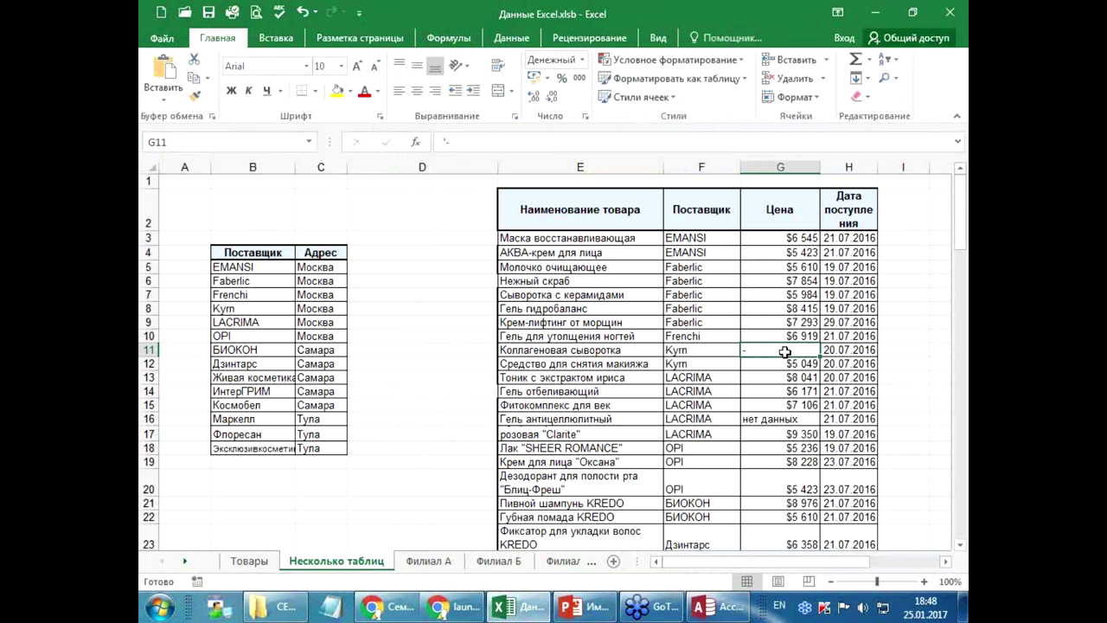
# - Clear the dash in G11 and 'нет данных' in G16, then enter 0 as G11's price
pyautogui.press('Delete')
pyautogui.click(785, 418)
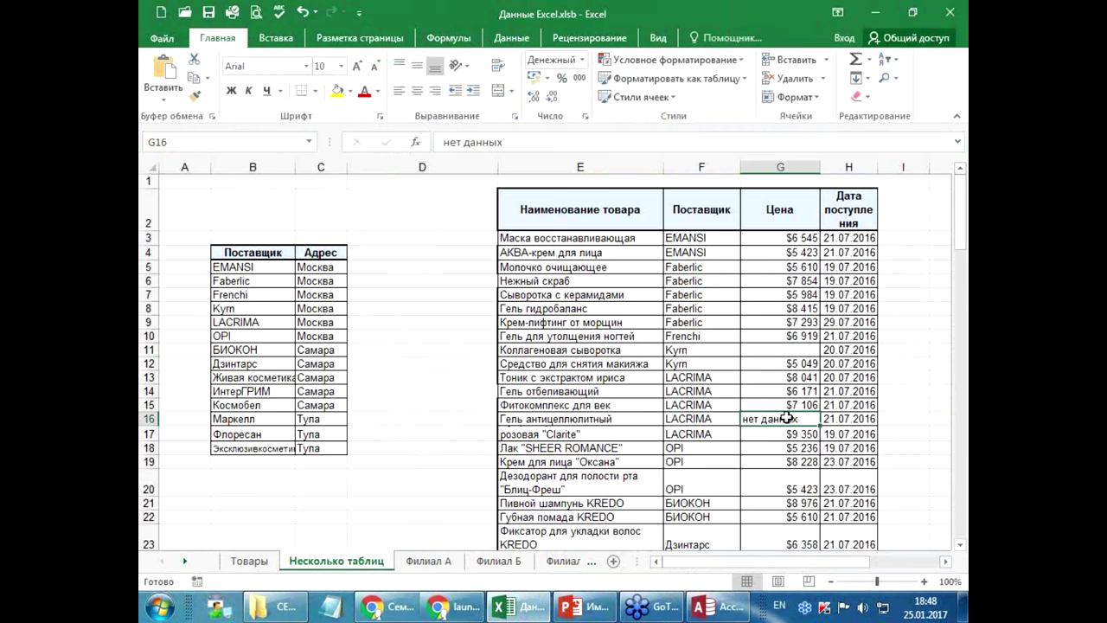
pyautogui.press('Delete')
pyautogui.click(773, 443)
pyautogui.click(797, 351)
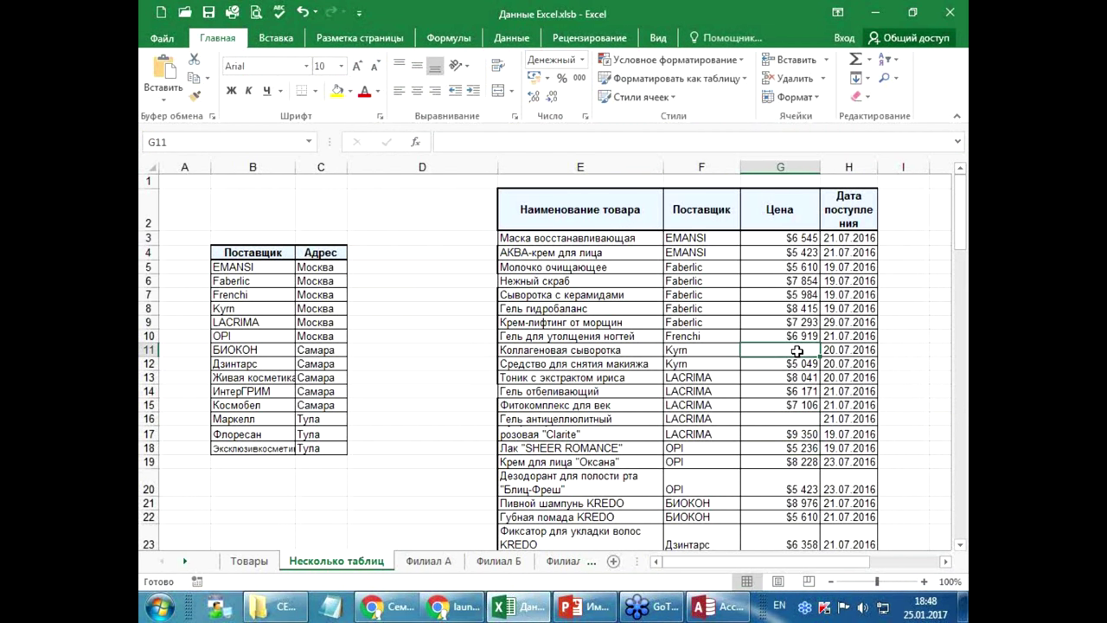
pyautogui.write('0')
pyautogui.click(781, 378)
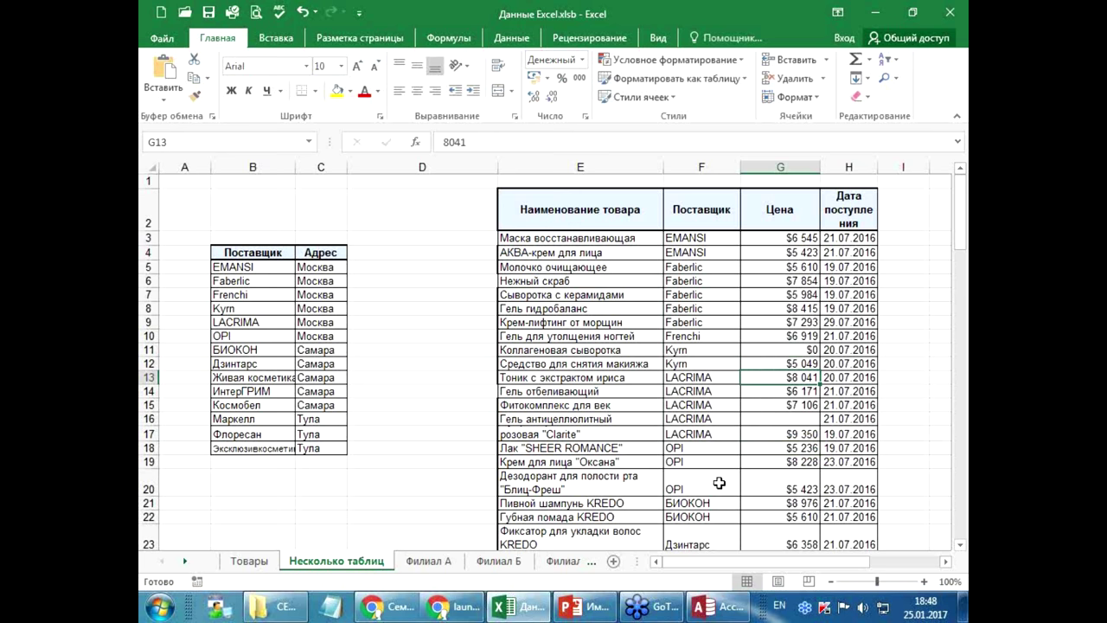
pyautogui.click(577, 609)
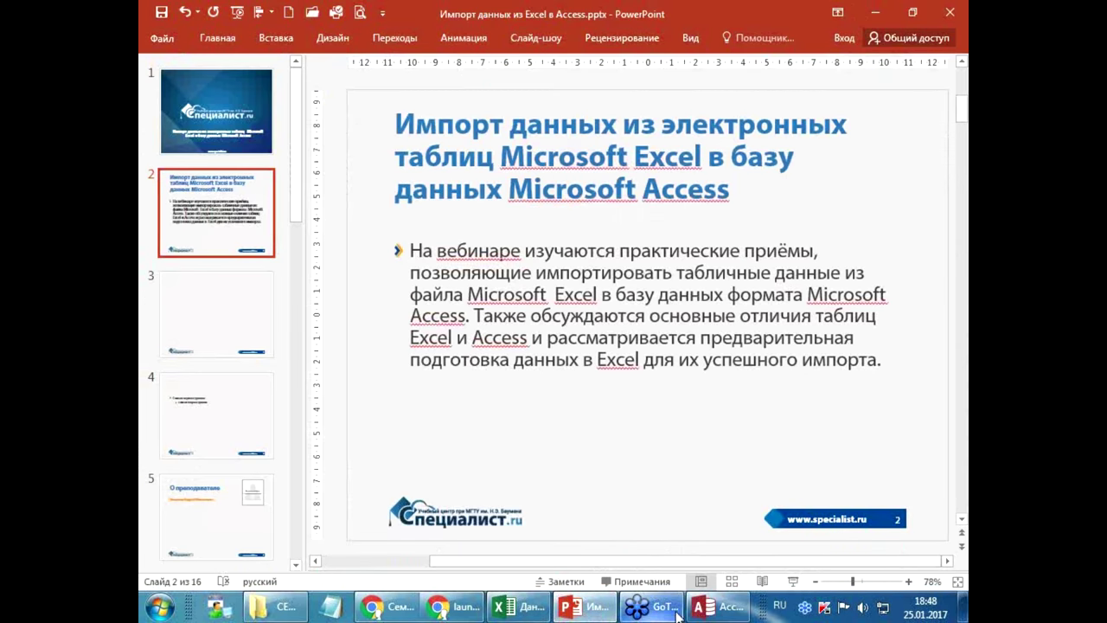
# - Close the import errors table saving its layout, then delete Список_товаров_ОшибкиИмпорта
pyautogui.click(718, 608)
pyautogui.click(484, 167)
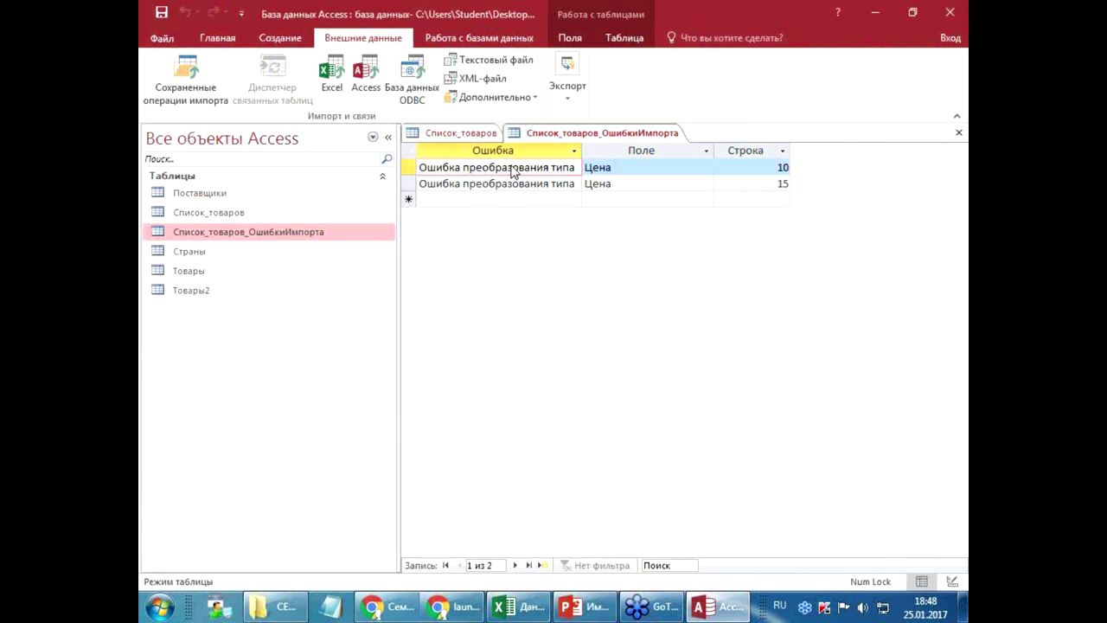
pyautogui.click(958, 133)
pyautogui.click(469, 348)
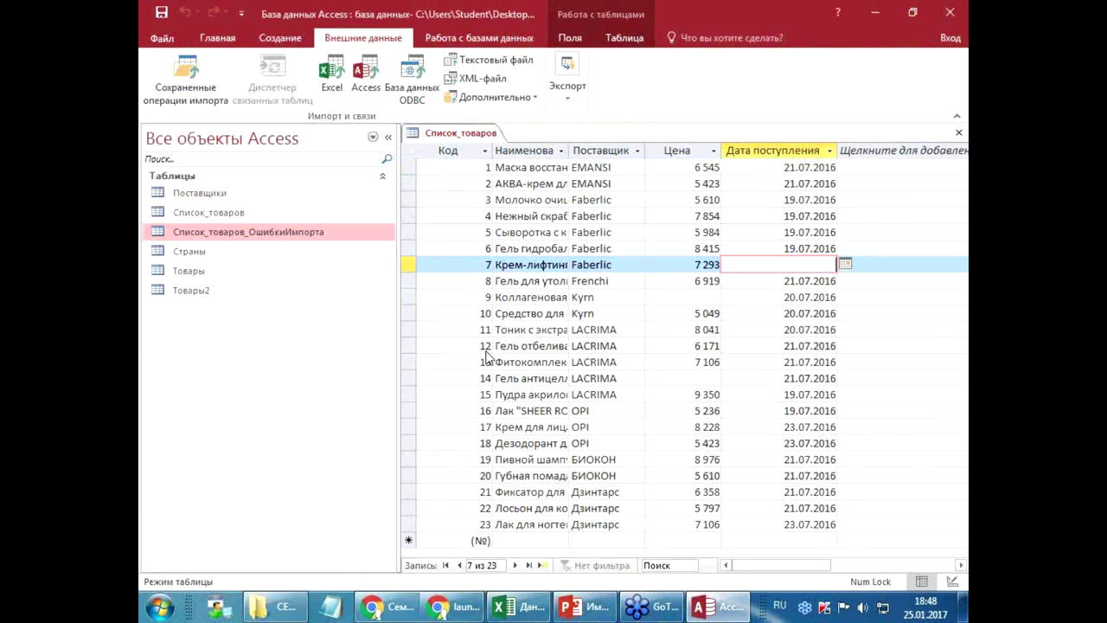
pyautogui.rightClick(289, 234)
pyautogui.click(337, 362)
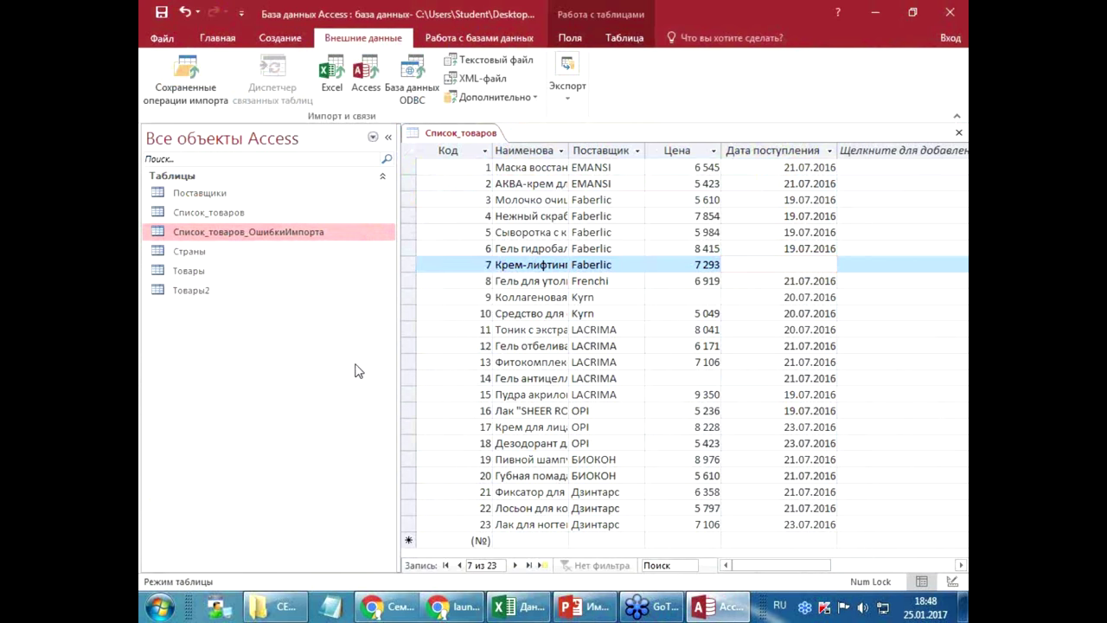
pyautogui.click(471, 358)
# - Close the Список_товаров table and save its layout changes
pyautogui.click(470, 232)
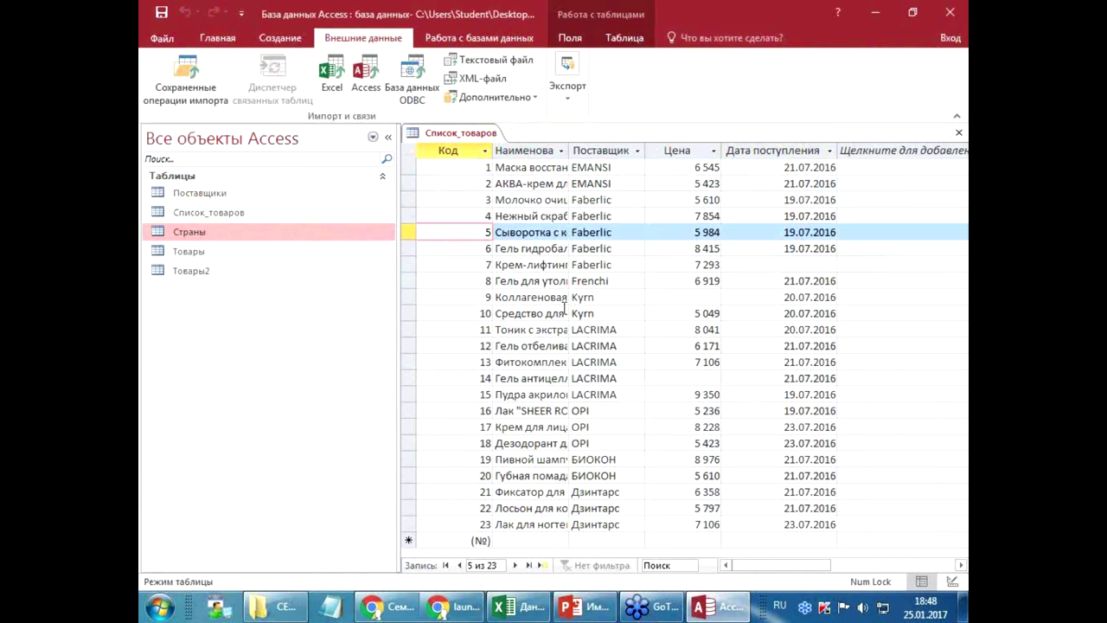
pyautogui.click(958, 133)
pyautogui.click(471, 349)
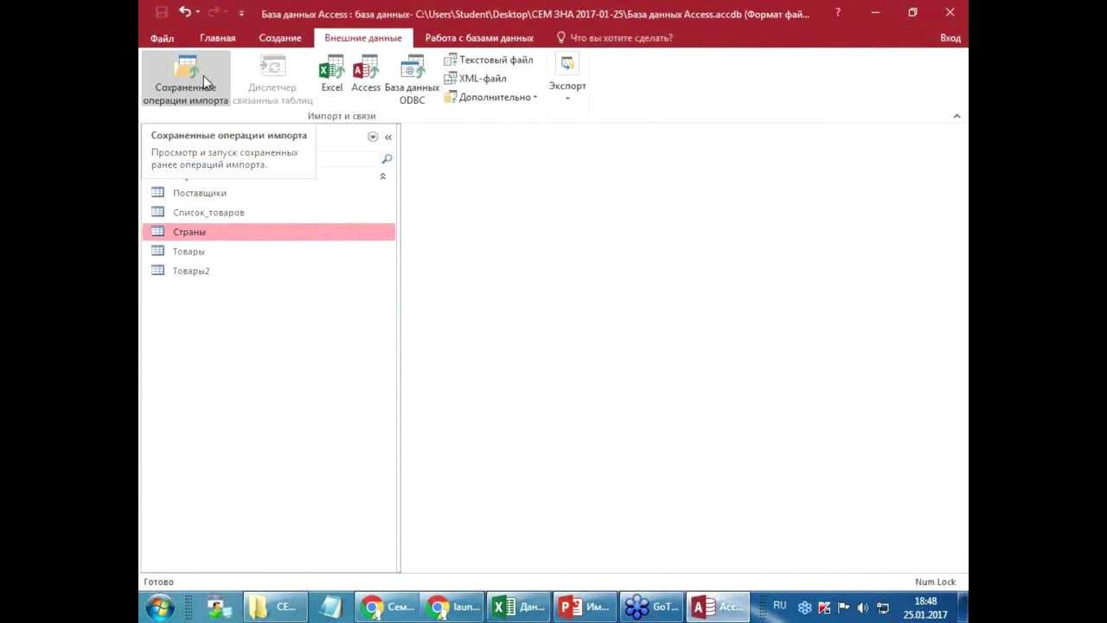
# - Run the saved Диапазон Список товаров import, overwriting Список_товаров, and reopen the table
pyautogui.click(203, 75)
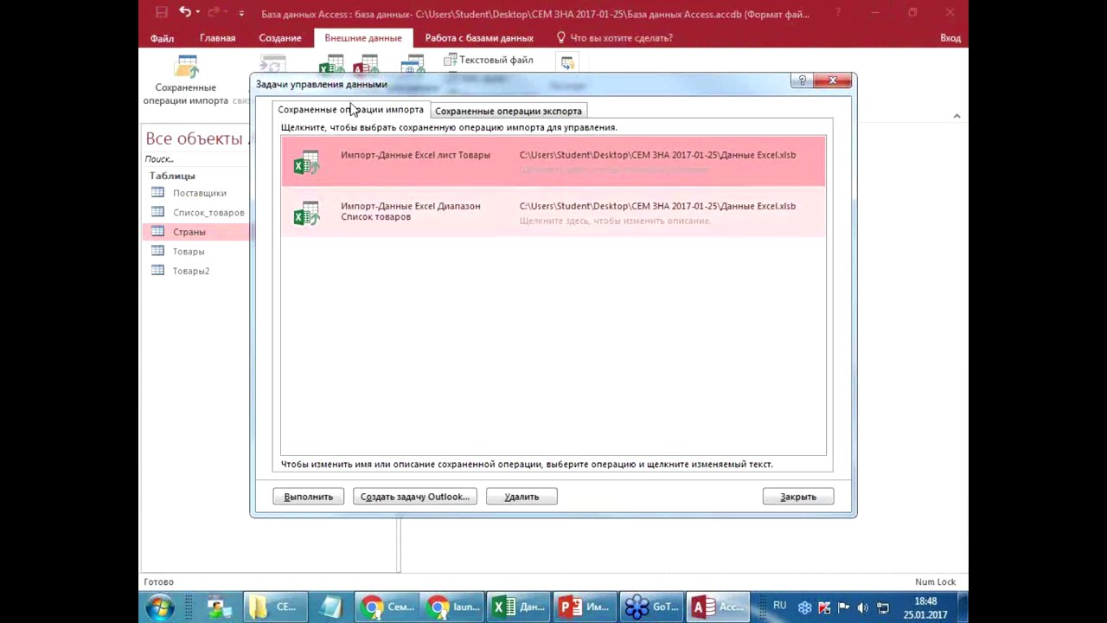
pyautogui.click(396, 213)
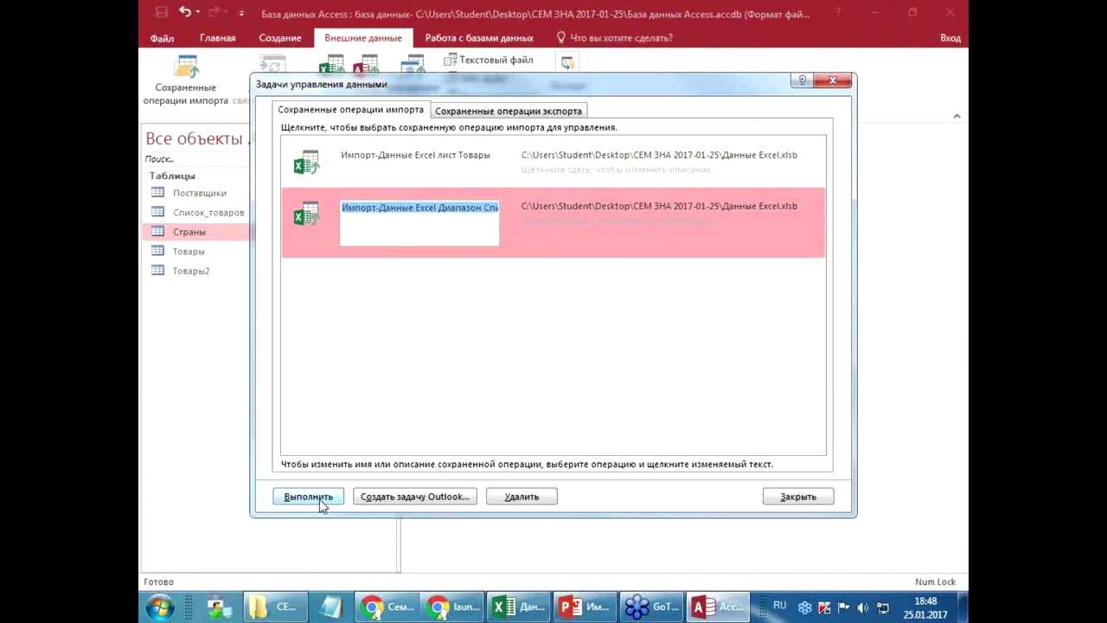
pyautogui.click(317, 499)
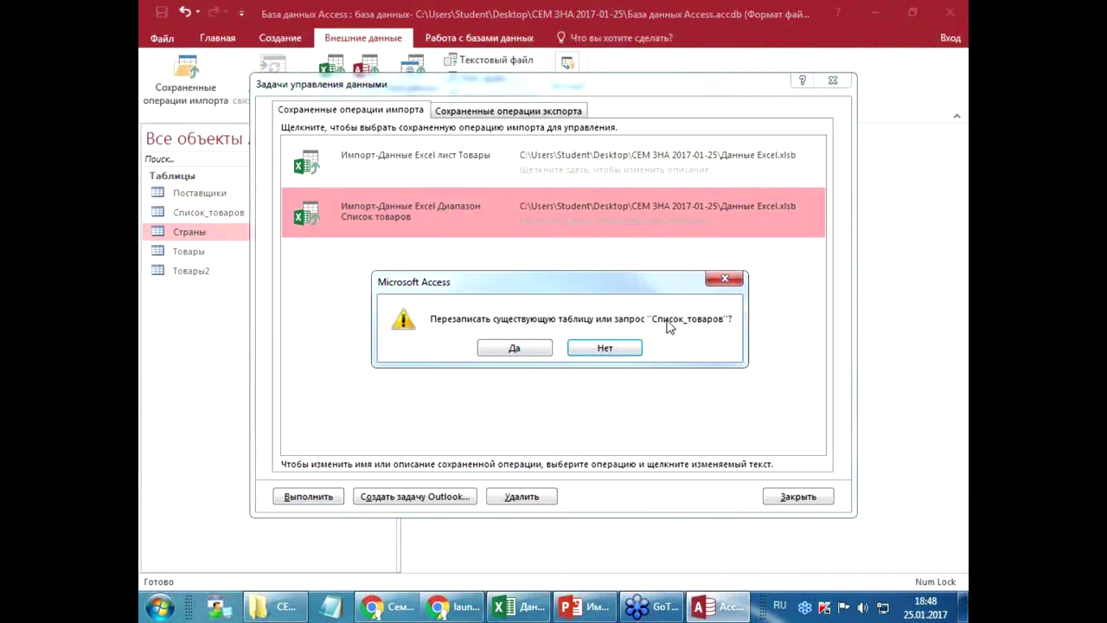
pyautogui.click(529, 347)
pyautogui.click(529, 348)
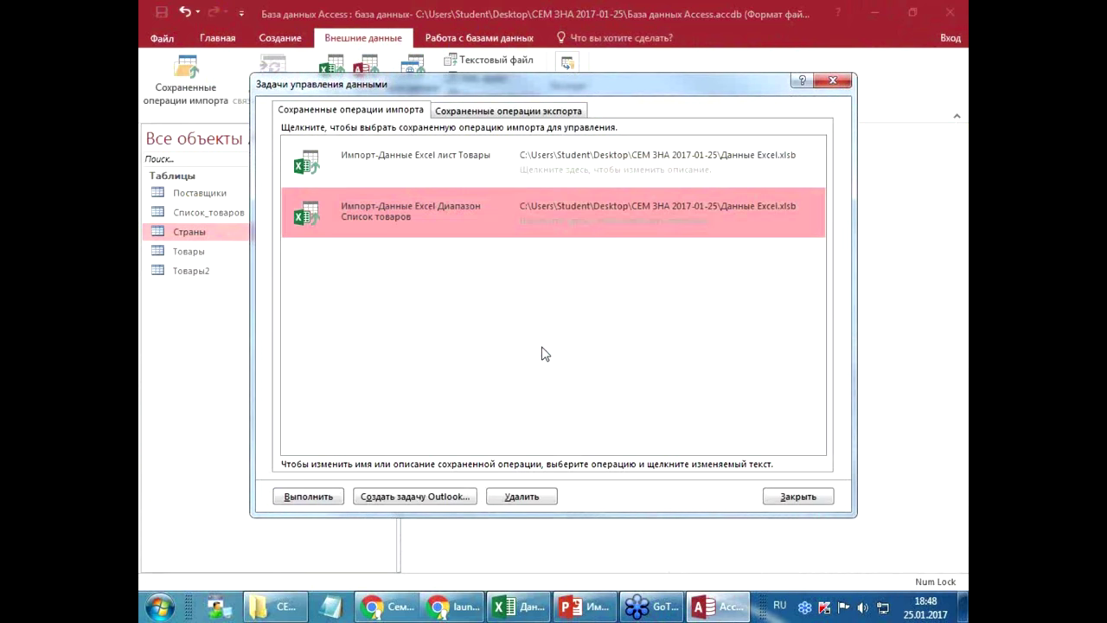
pyautogui.click(791, 496)
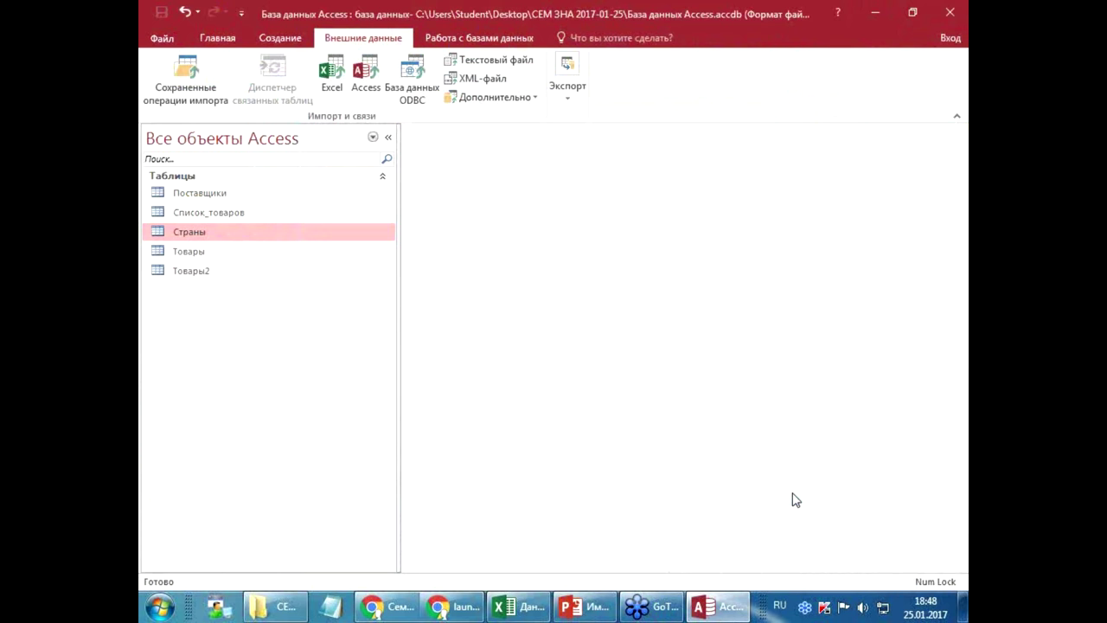
pyautogui.doubleClick(257, 213)
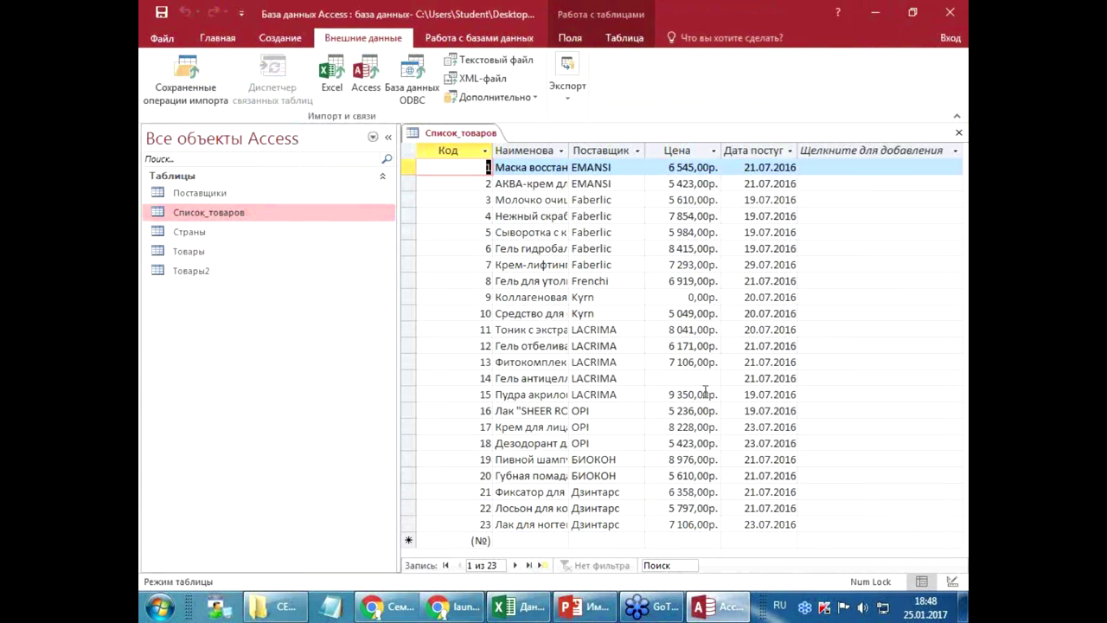
# - Check records 6, 7, 9 and 18 of Список_товаров, then close the table
pyautogui.click(741, 249)
pyautogui.click(743, 264)
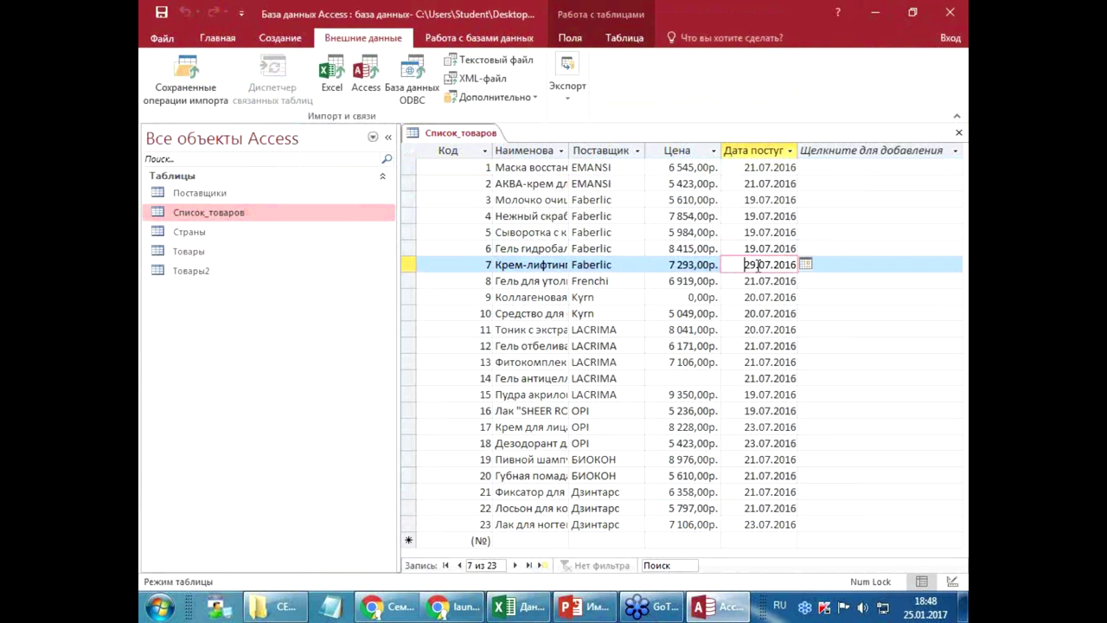
pyautogui.click(688, 297)
pyautogui.press('Down')
pyautogui.press('Down')
pyautogui.press('Down')
pyautogui.click(709, 443)
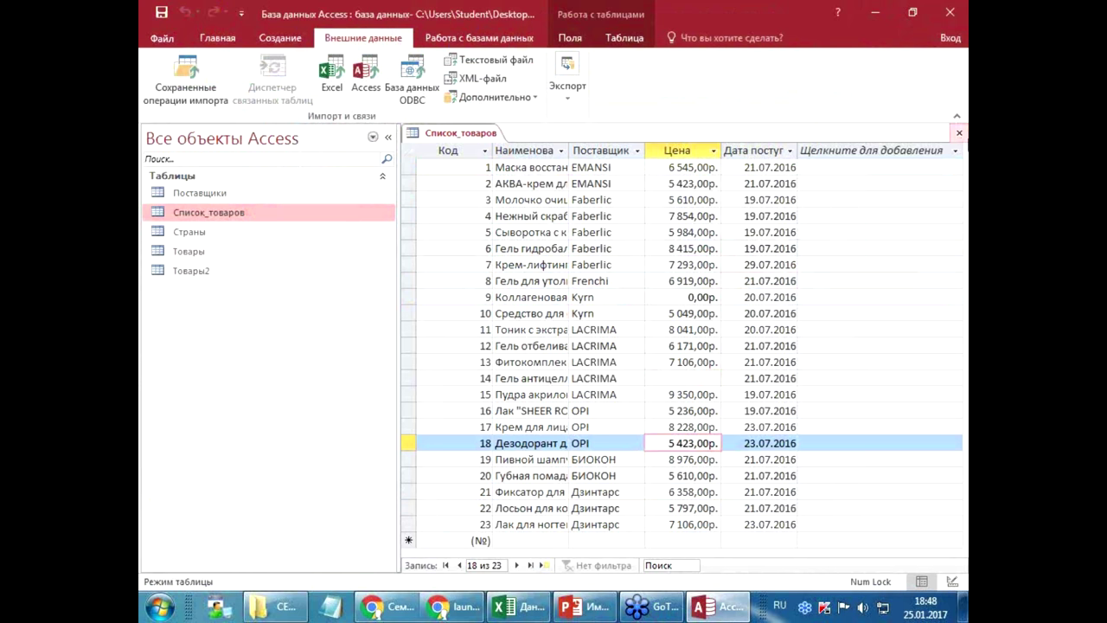
pyautogui.click(960, 135)
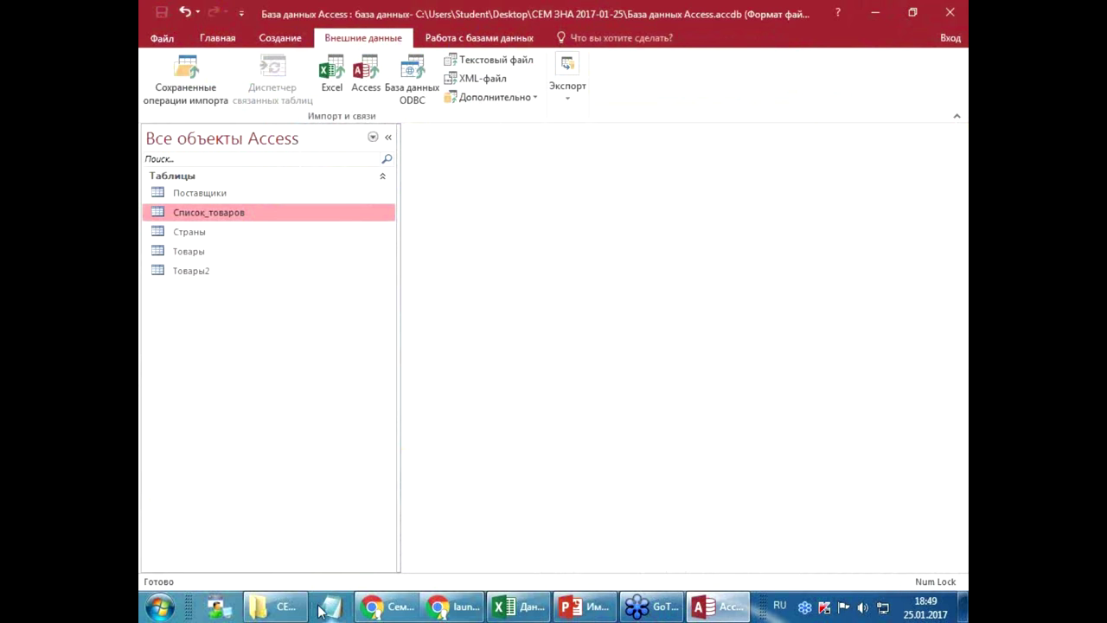
# - Open Данные Excel.xlsb from the folder and decline reopening the copy that is already open
pyautogui.click(276, 605)
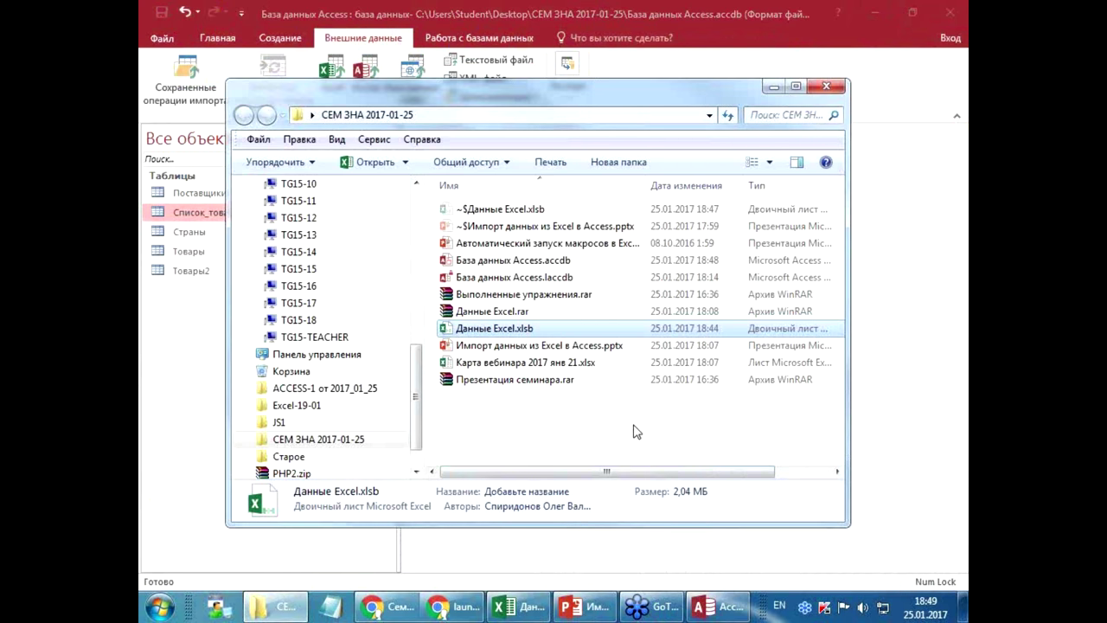
pyautogui.doubleClick(514, 329)
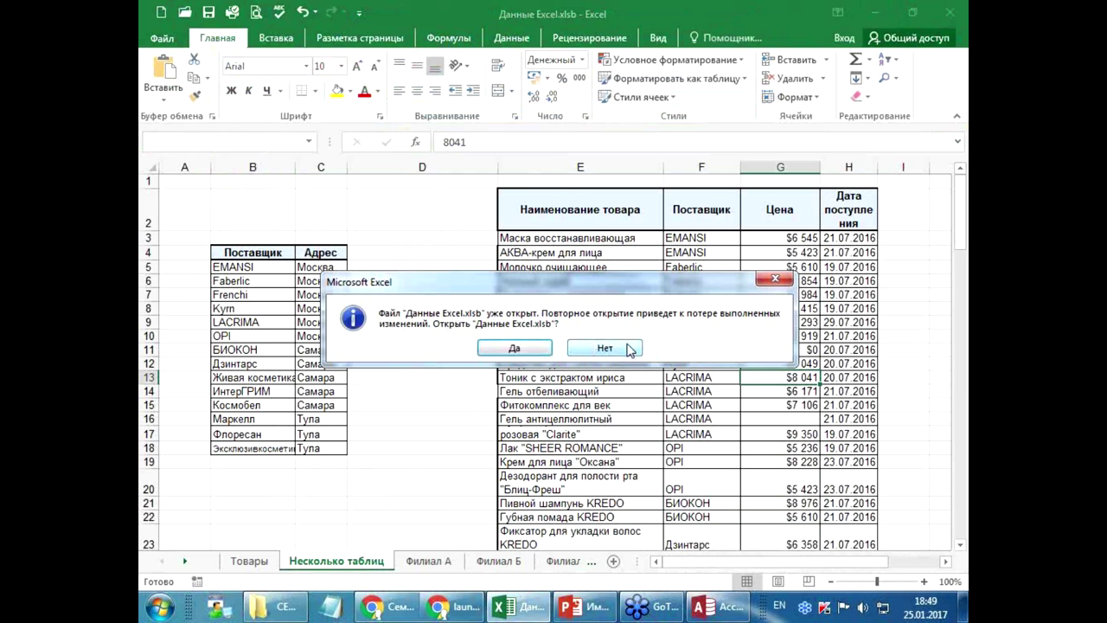
pyautogui.click(631, 349)
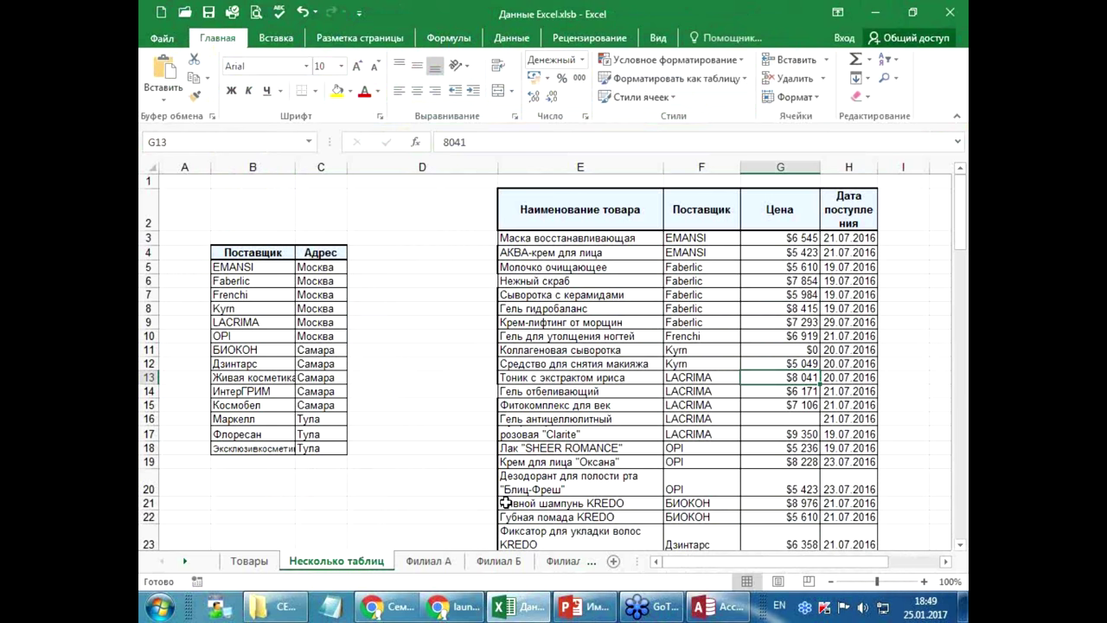
# - Check the extent of the supplier table B4:C17 and the Поставщики and Список_товаров named ranges
pyautogui.click(457, 423)
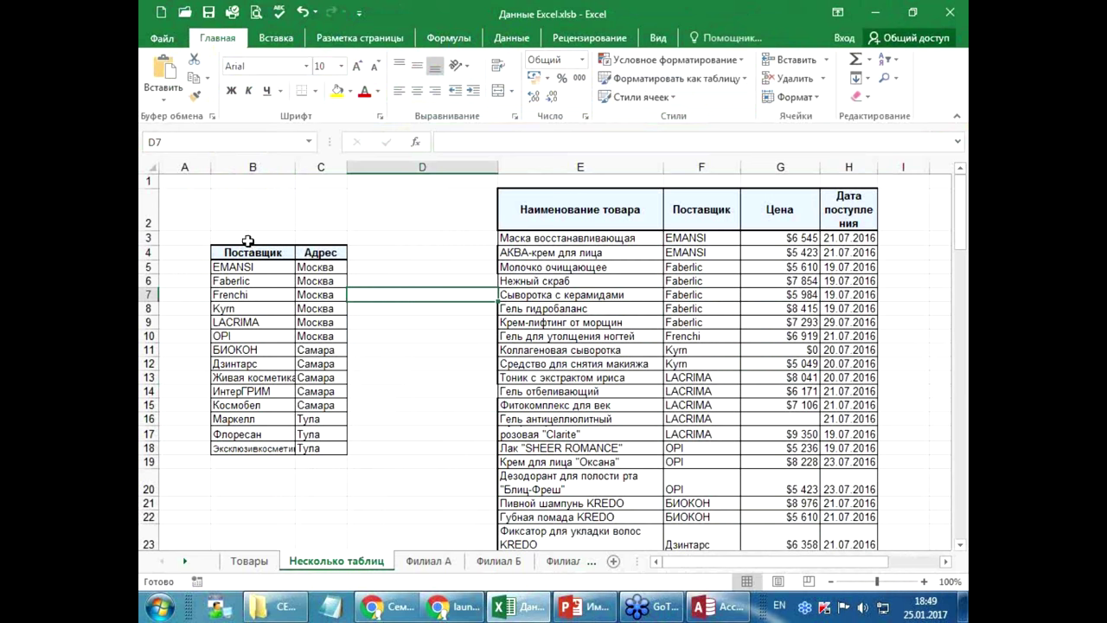
pyautogui.moveTo(234, 252); pyautogui.dragTo(330, 442)
pyautogui.click(574, 295)
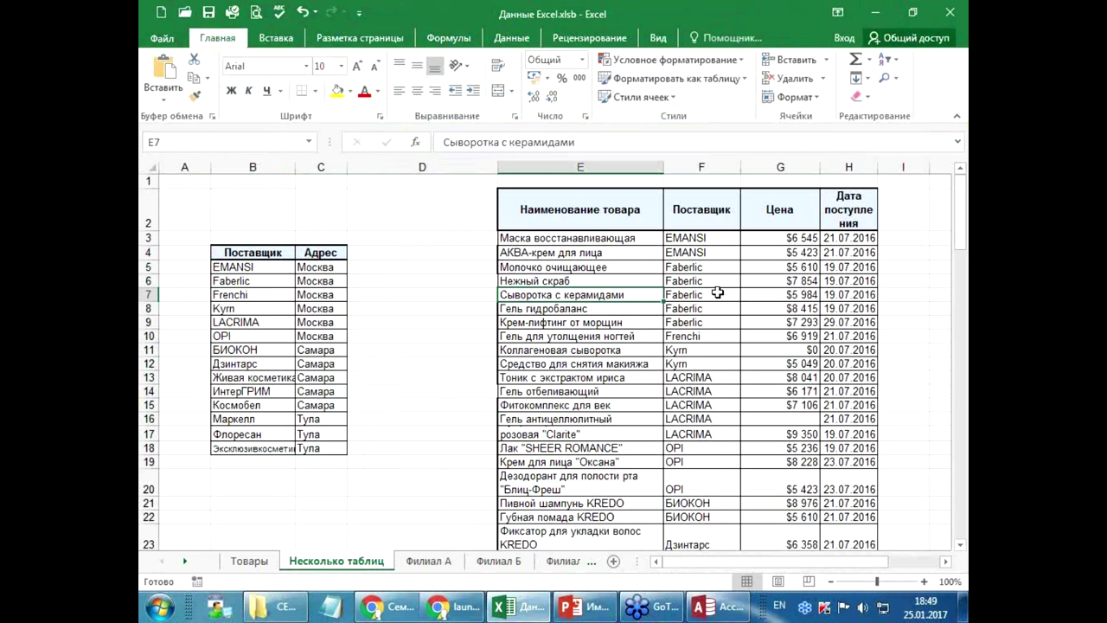
pyautogui.click(309, 142)
pyautogui.click(279, 164)
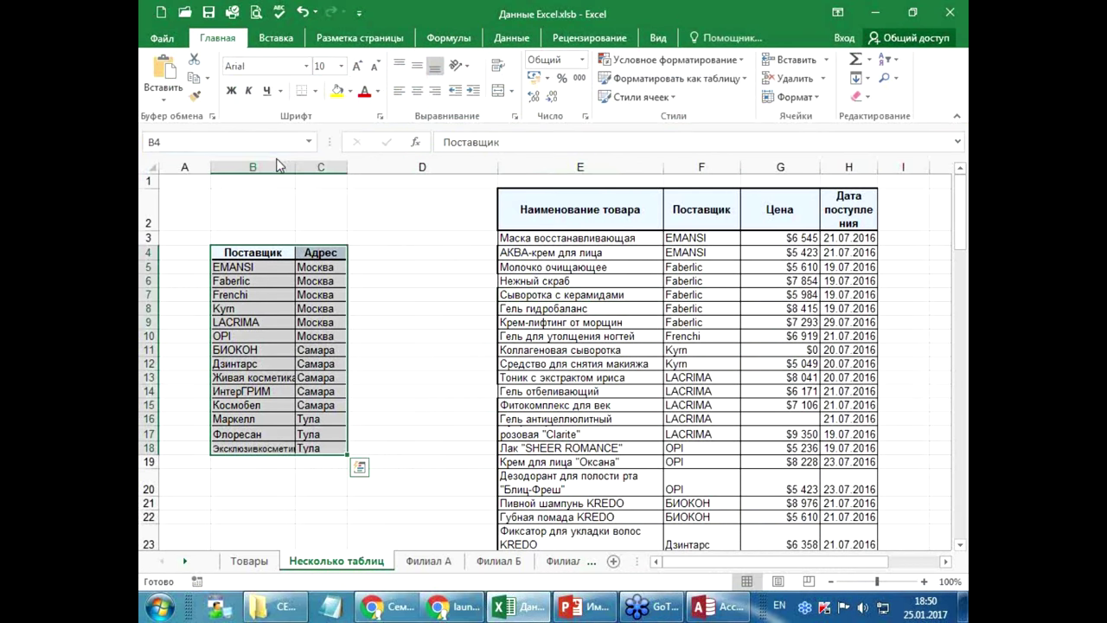
pyautogui.click(309, 142)
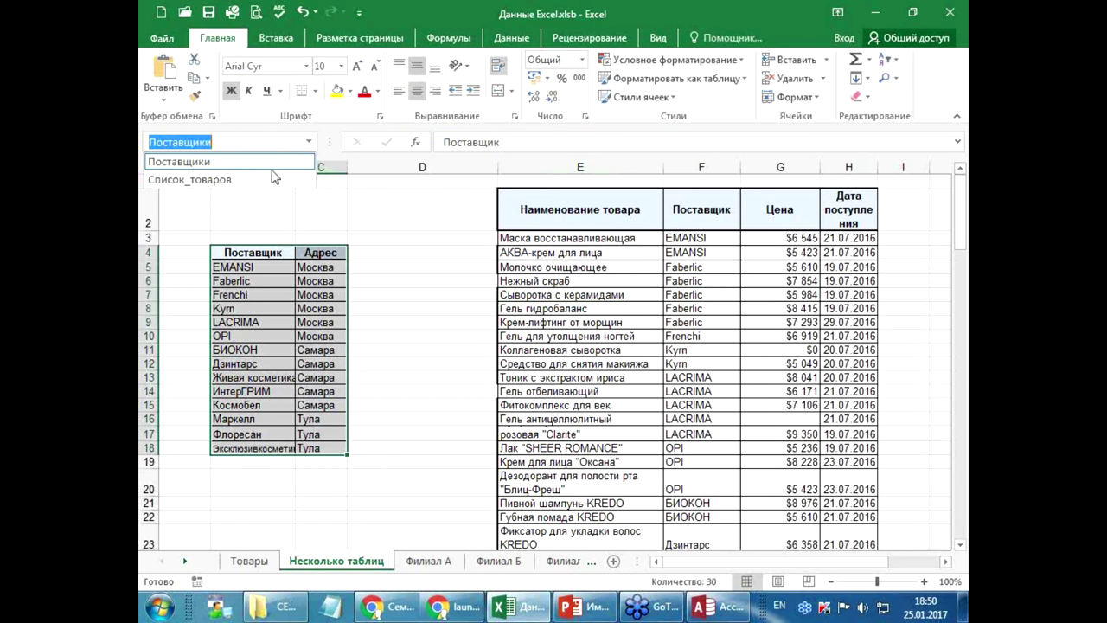
pyautogui.click(274, 180)
pyautogui.click(397, 243)
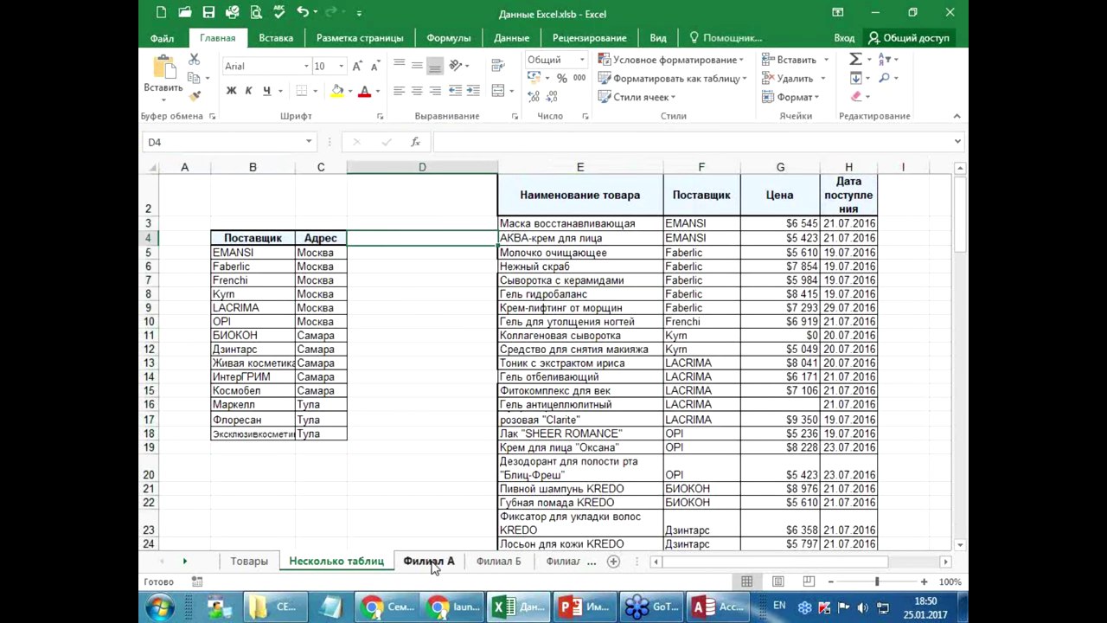
# - Compare the Филиал А, Б and В order sheets, ending on Филиал А with its header row selected
pyautogui.click(428, 562)
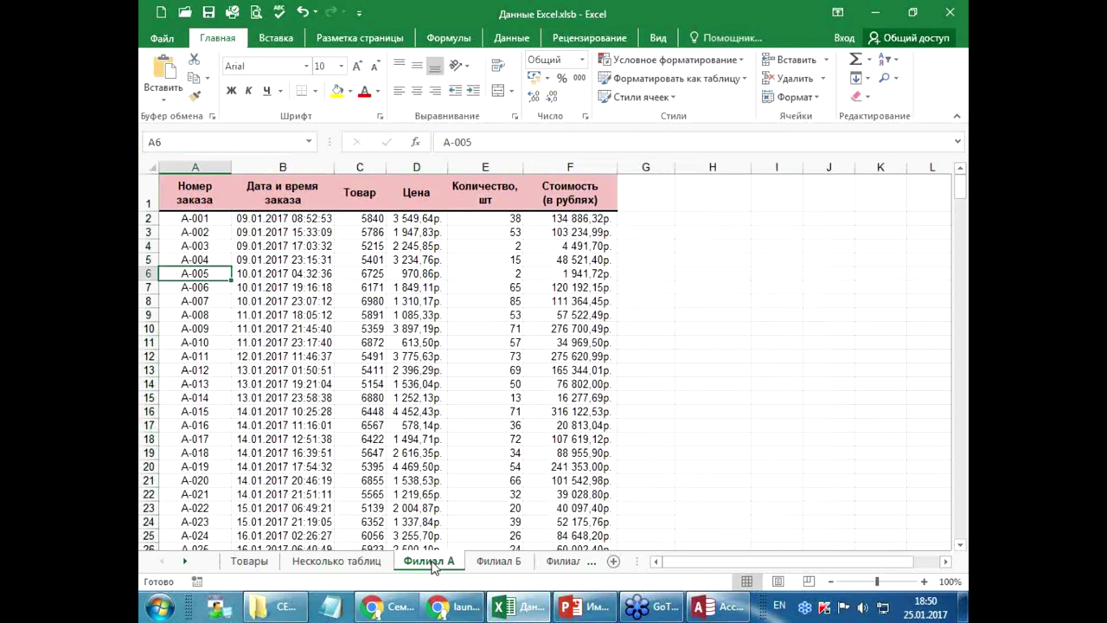
pyautogui.click(489, 562)
pyautogui.click(564, 564)
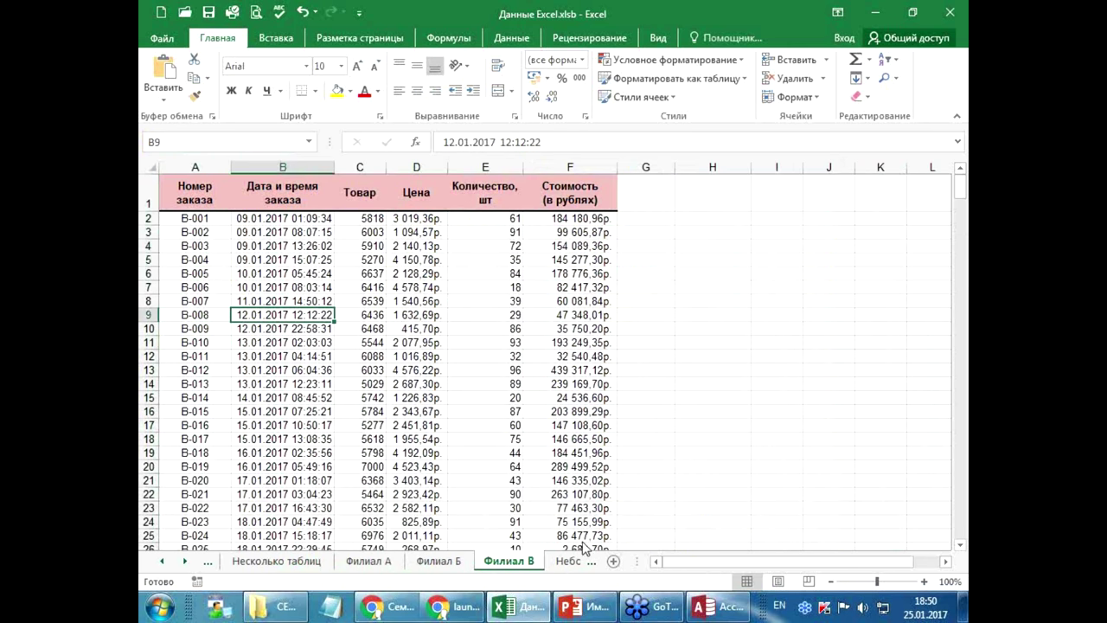
pyautogui.click(381, 563)
pyautogui.click(297, 383)
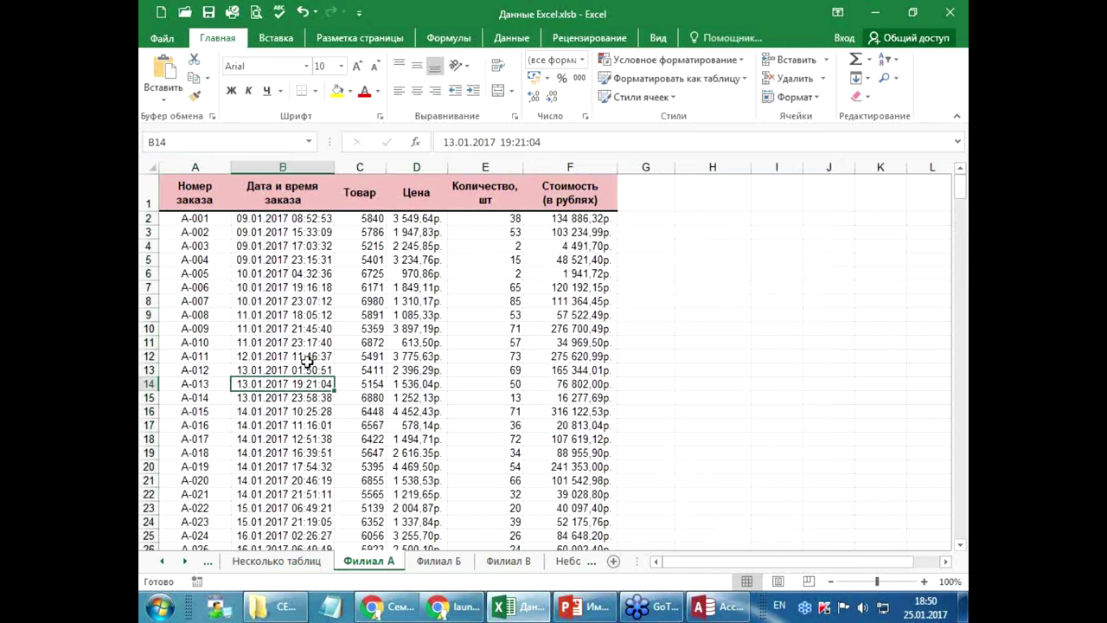
pyautogui.scroll(-3, 291, 333)
pyautogui.scroll(2, 285, 328)
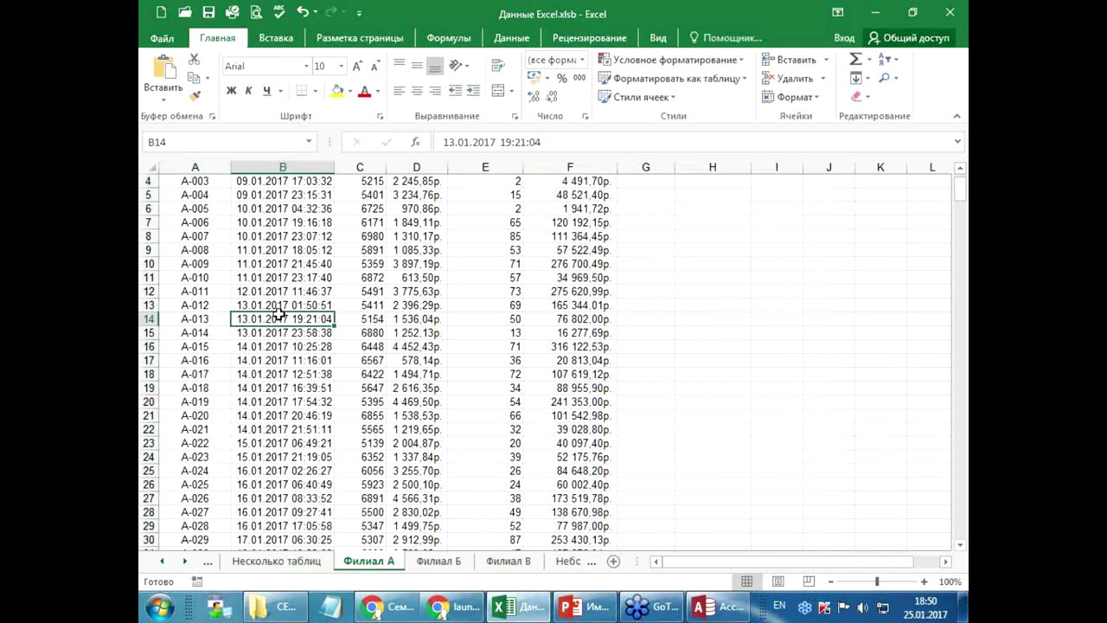
pyautogui.scroll(1, 276, 320)
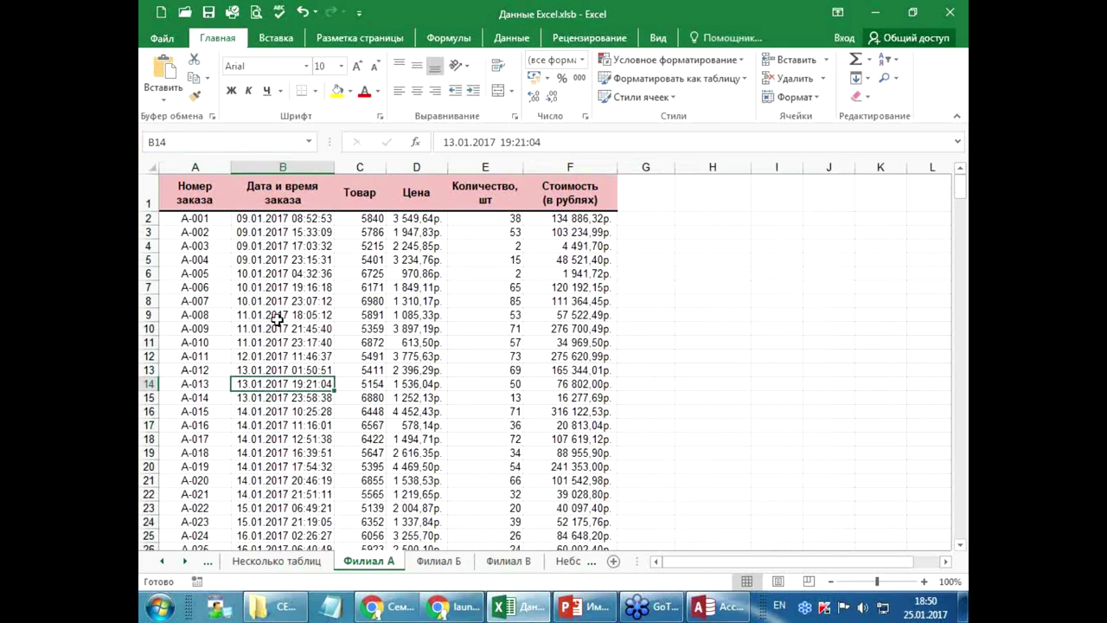
pyautogui.click(442, 566)
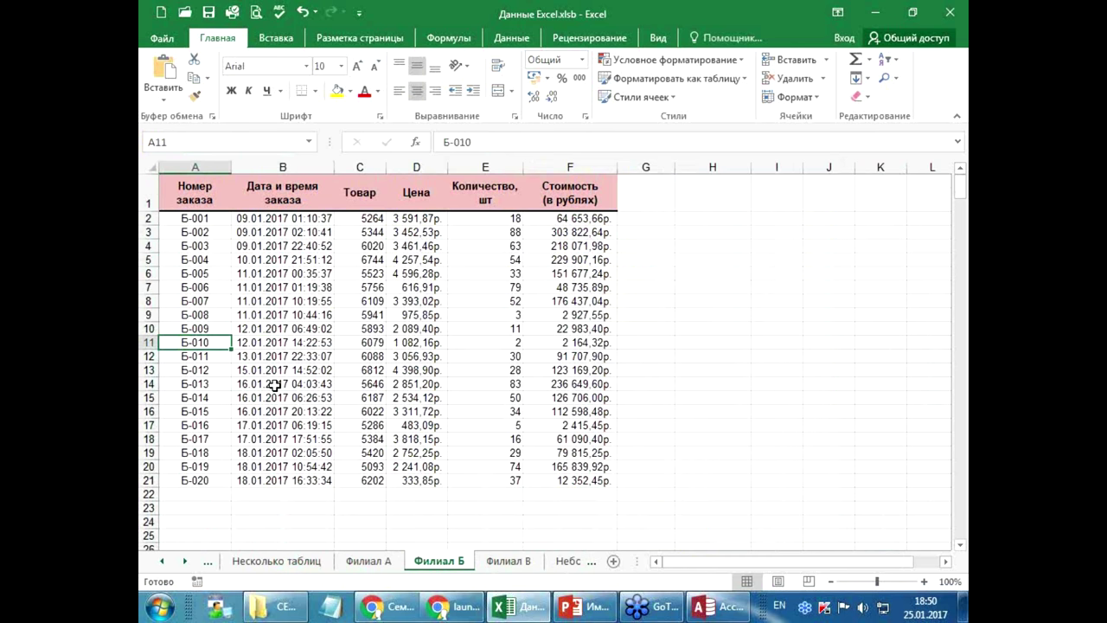
pyautogui.click(382, 563)
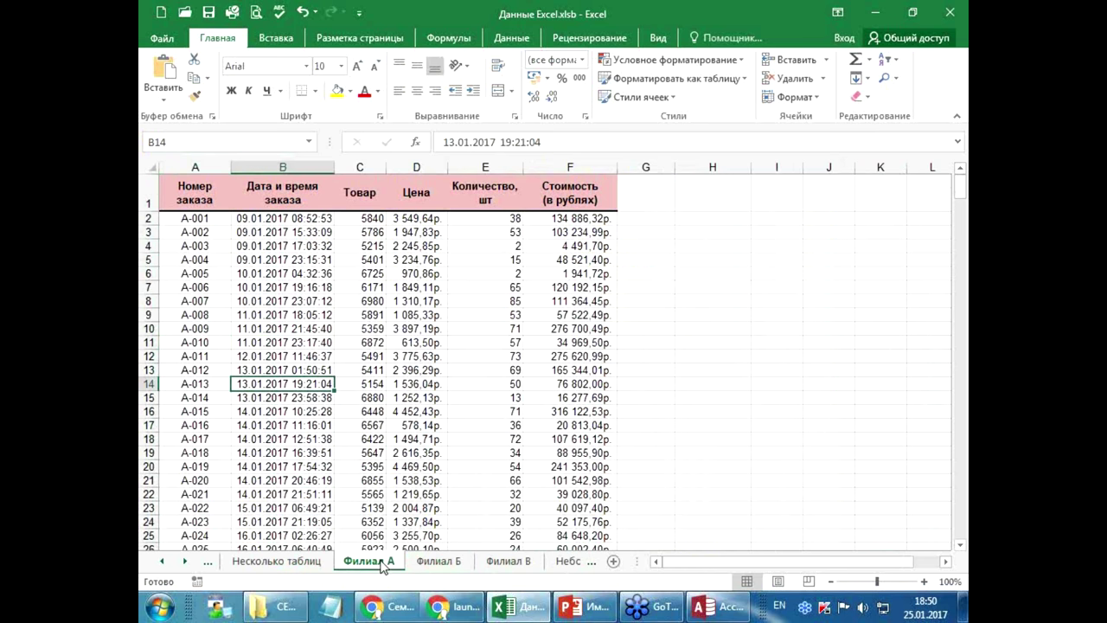
pyautogui.moveTo(204, 188); pyautogui.dragTo(571, 195)
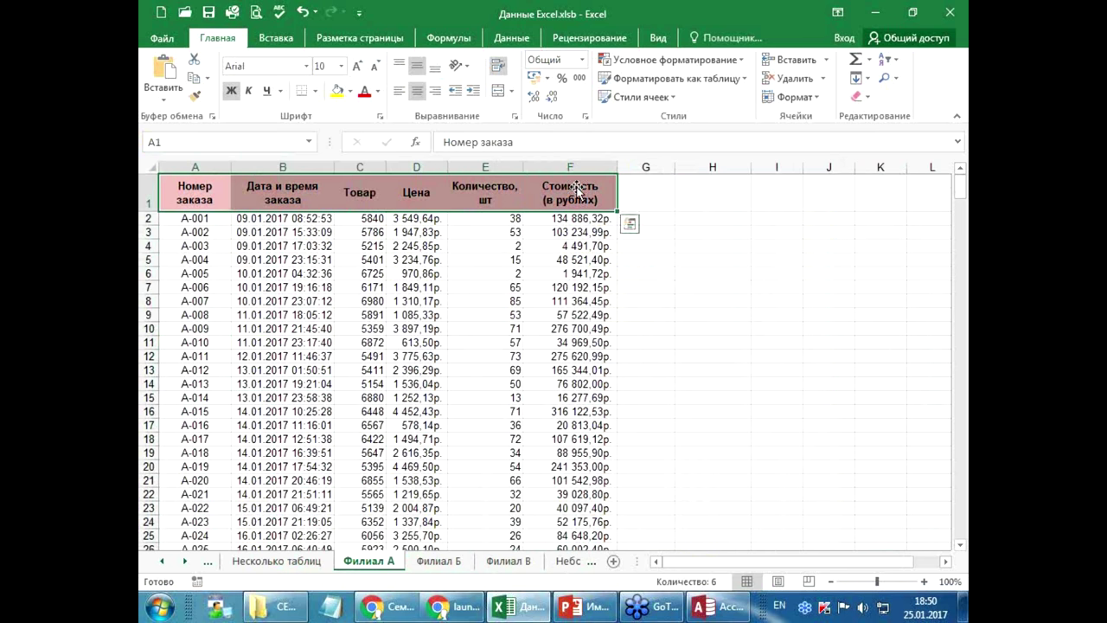
pyautogui.click(438, 560)
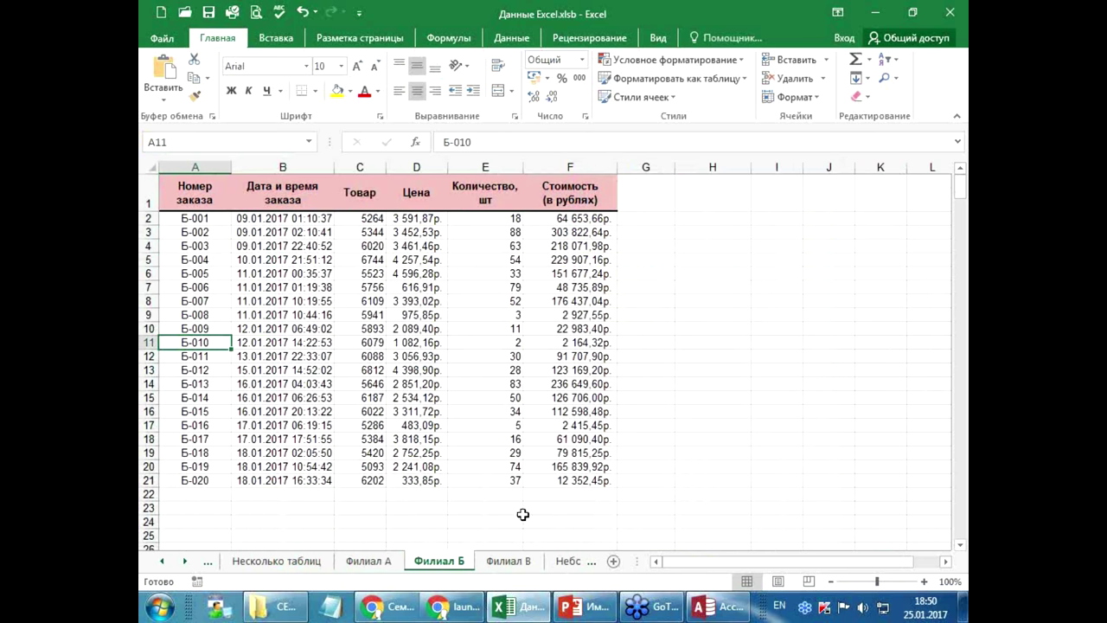
pyautogui.click(509, 560)
pyautogui.moveTo(193, 194); pyautogui.dragTo(590, 200)
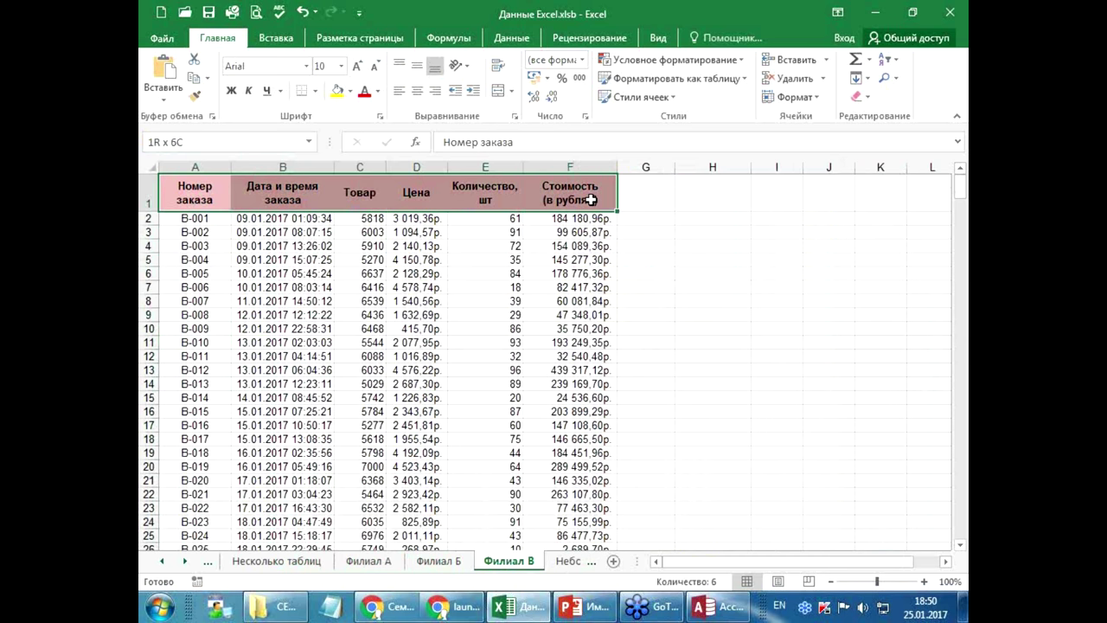
pyautogui.click(423, 343)
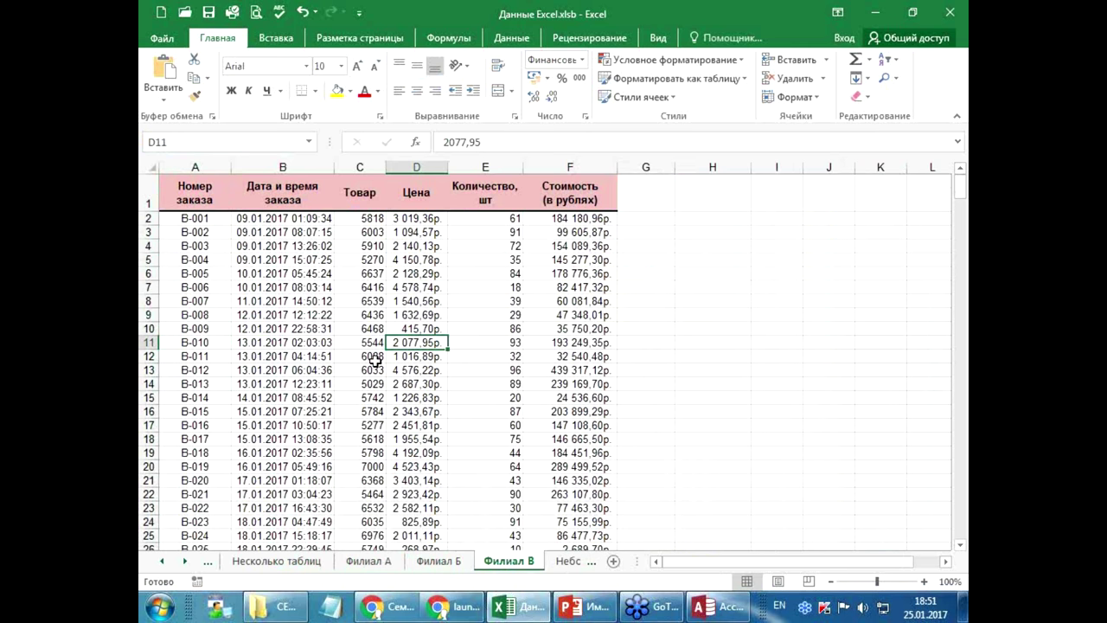
pyautogui.click(368, 561)
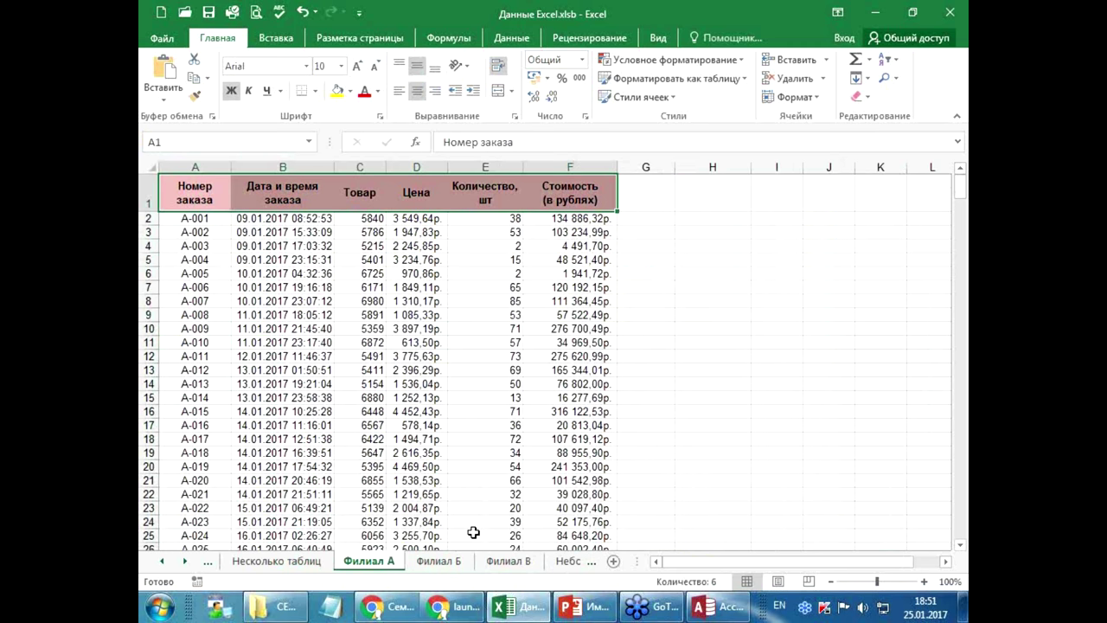
pyautogui.click(218, 314)
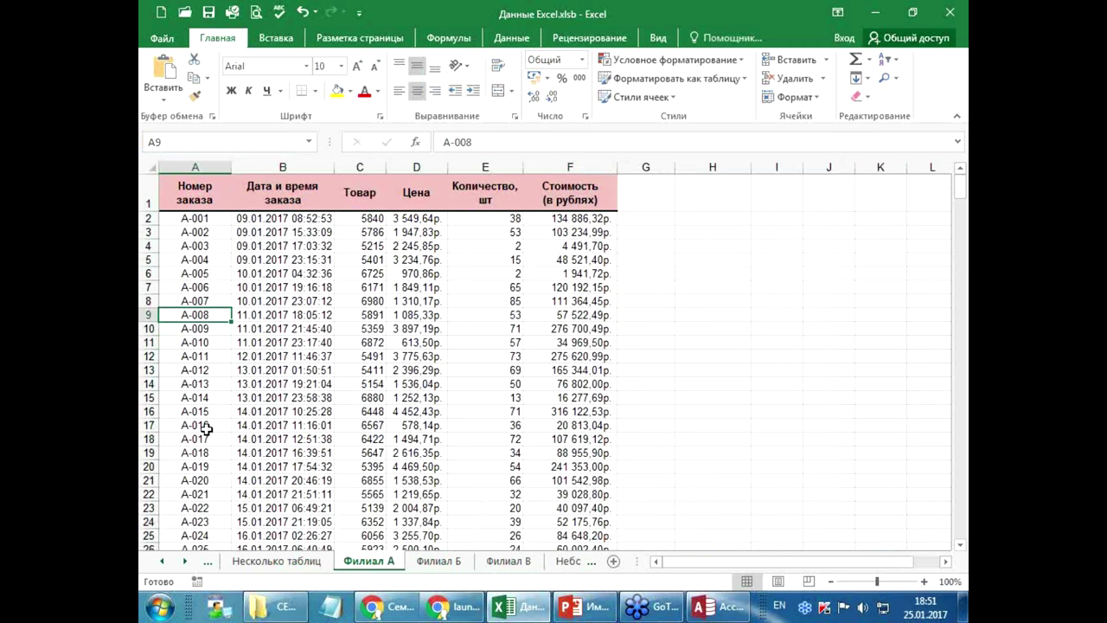
pyautogui.click(440, 561)
pyautogui.click(247, 343)
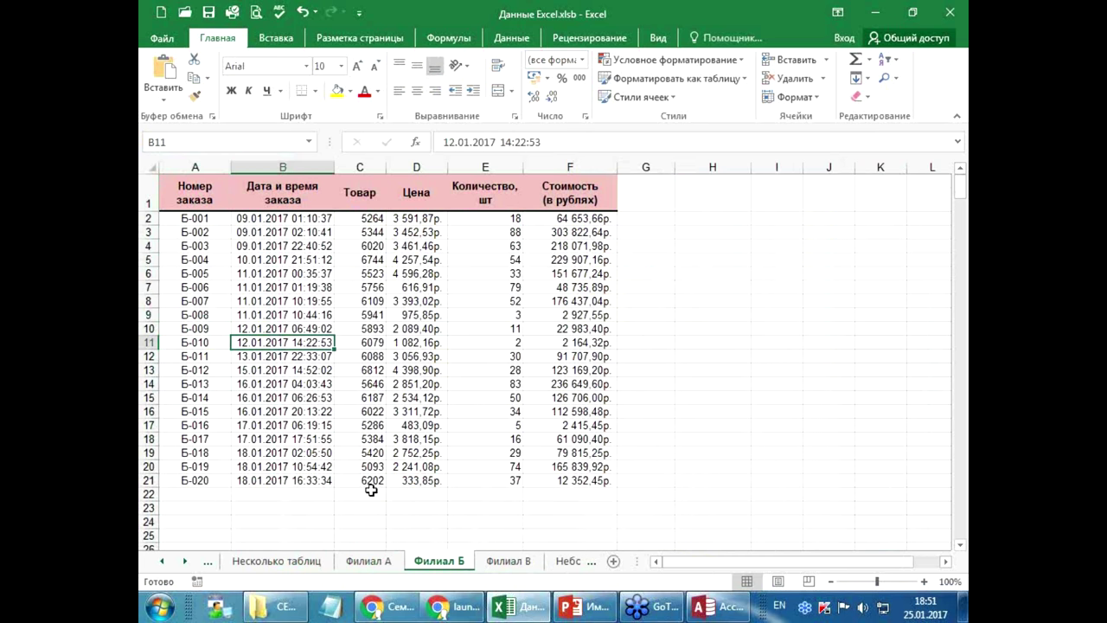
pyautogui.click(371, 561)
pyautogui.click(365, 385)
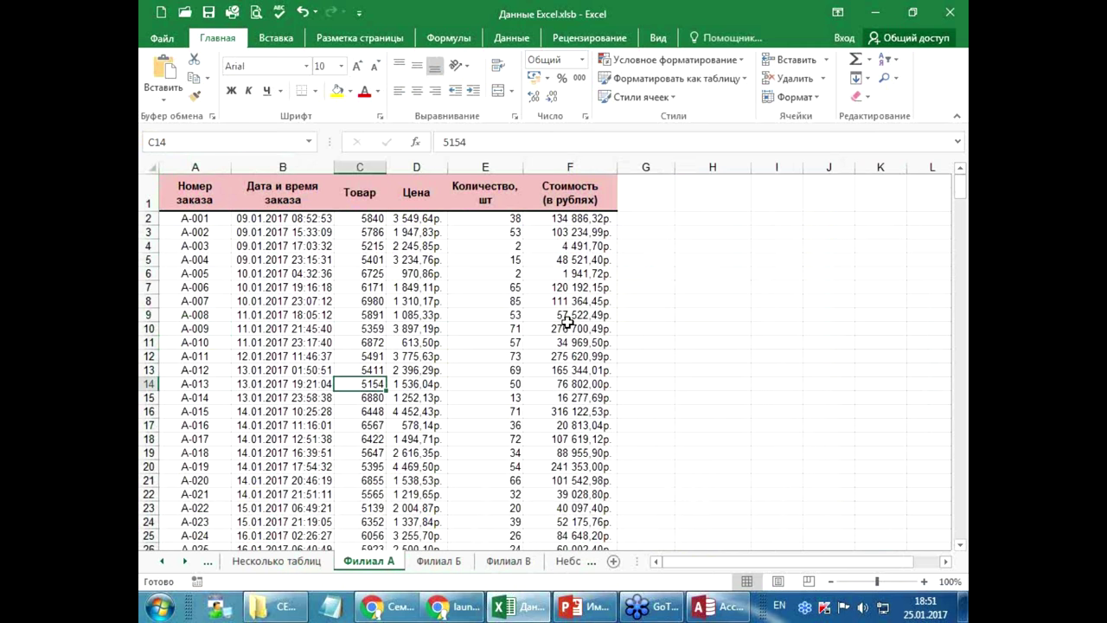
# - Close the Excel workbook, saving its changes, and return to Access
pyautogui.click(949, 12)
pyautogui.click(512, 329)
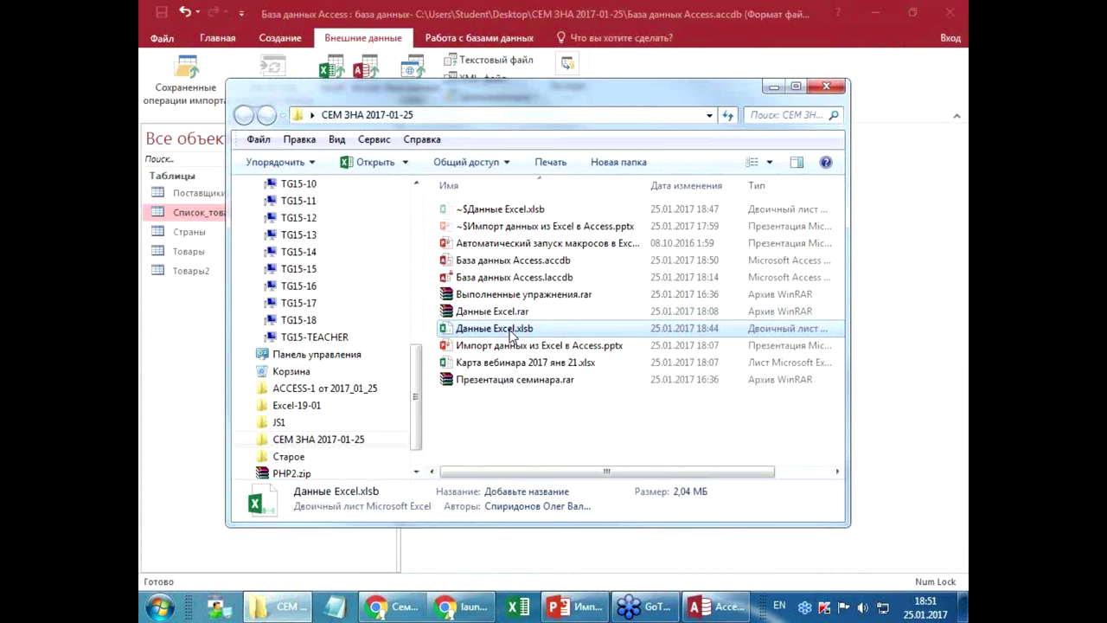
pyautogui.click(878, 267)
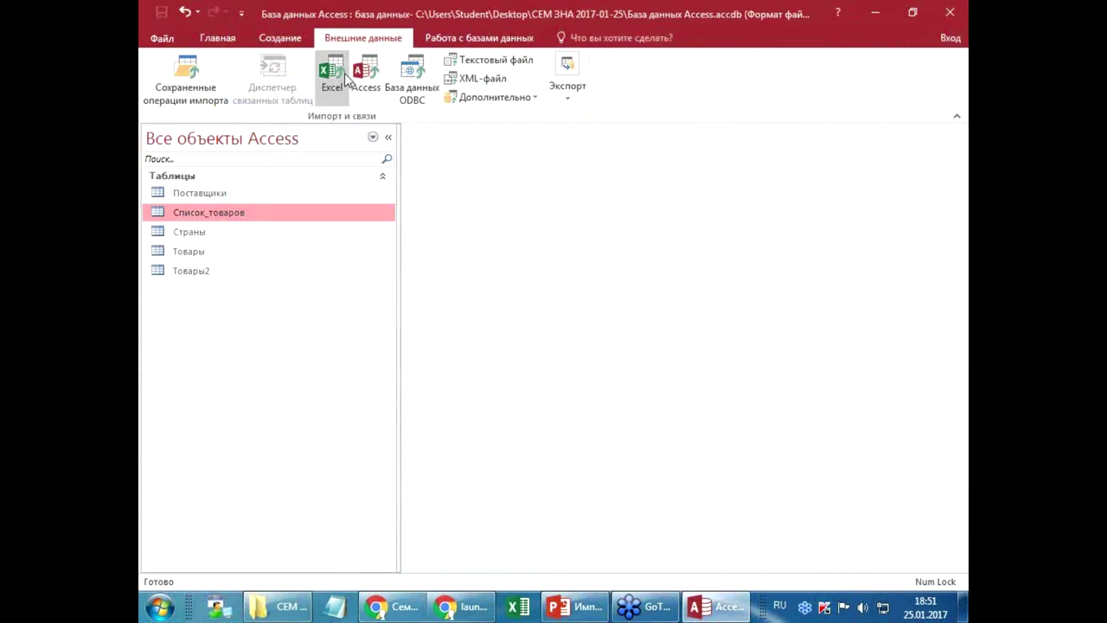
# - Start importing the Филиал А sheet of Данные Excel.xlsb, dismiss the field-name warning, then cancel the import
pyautogui.click(334, 76)
pyautogui.click(810, 197)
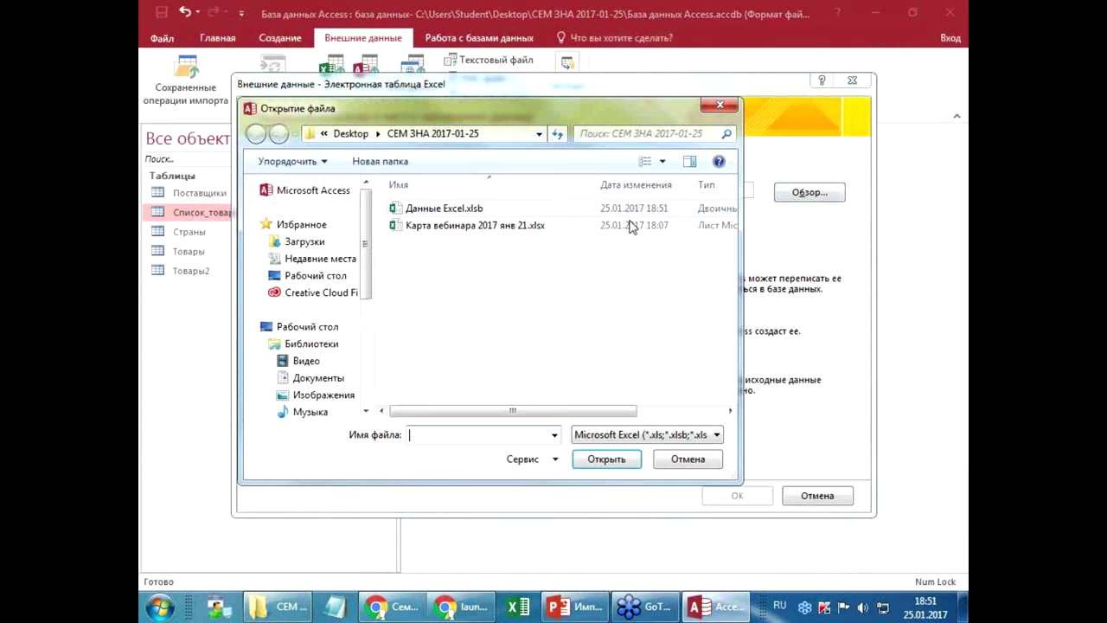
pyautogui.doubleClick(461, 212)
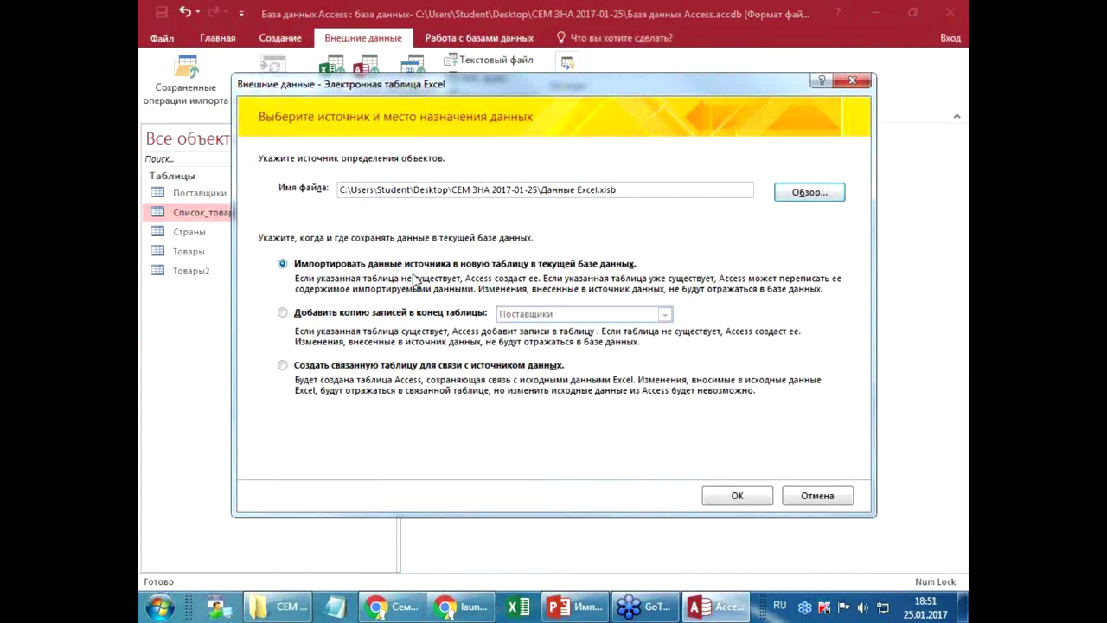
pyautogui.click(739, 495)
pyautogui.click(475, 158)
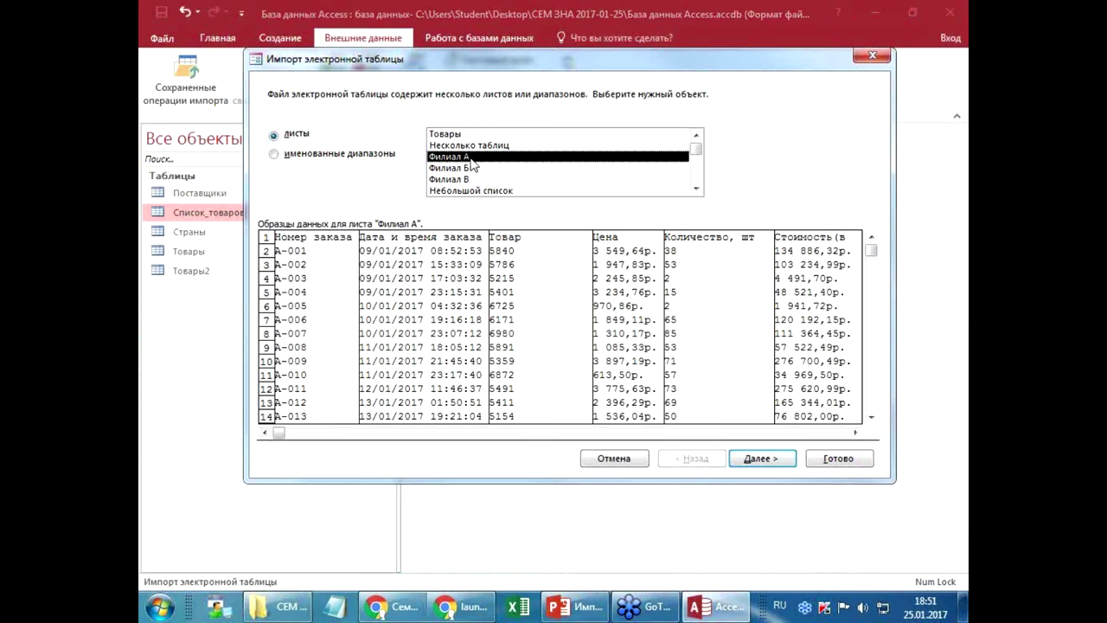
pyautogui.click(753, 460)
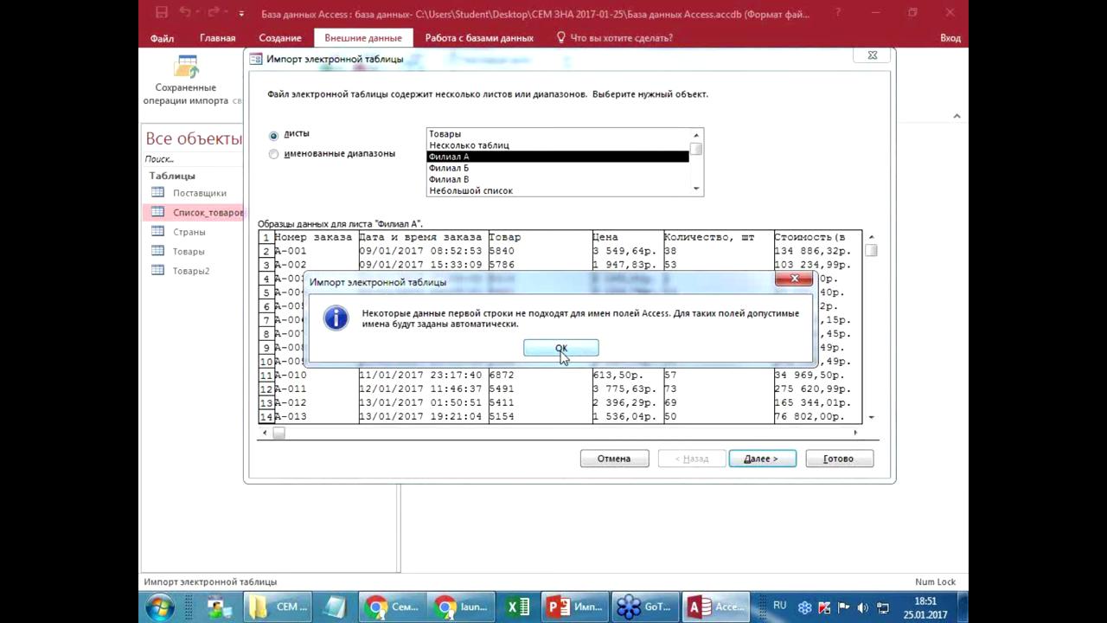
pyautogui.click(562, 348)
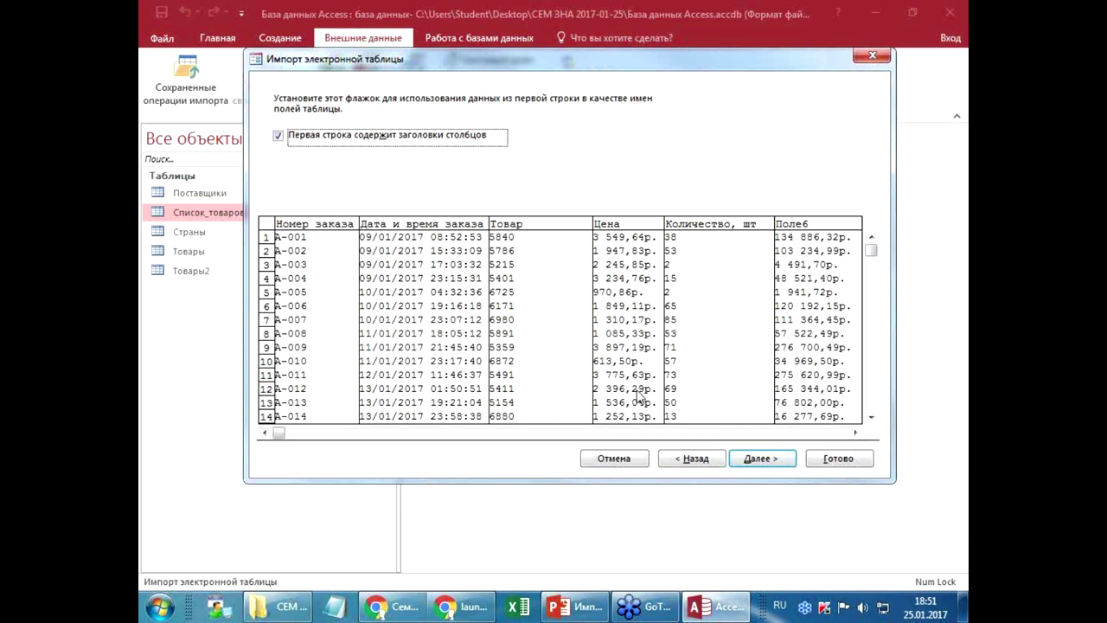
pyautogui.click(855, 432)
pyautogui.click(855, 432)
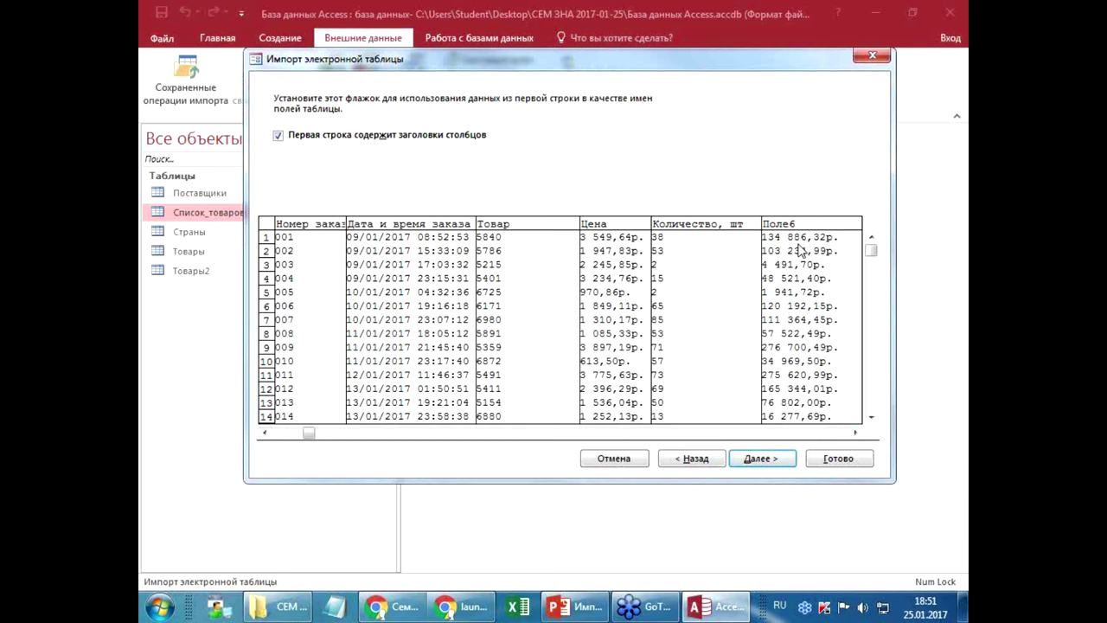
pyautogui.click(618, 463)
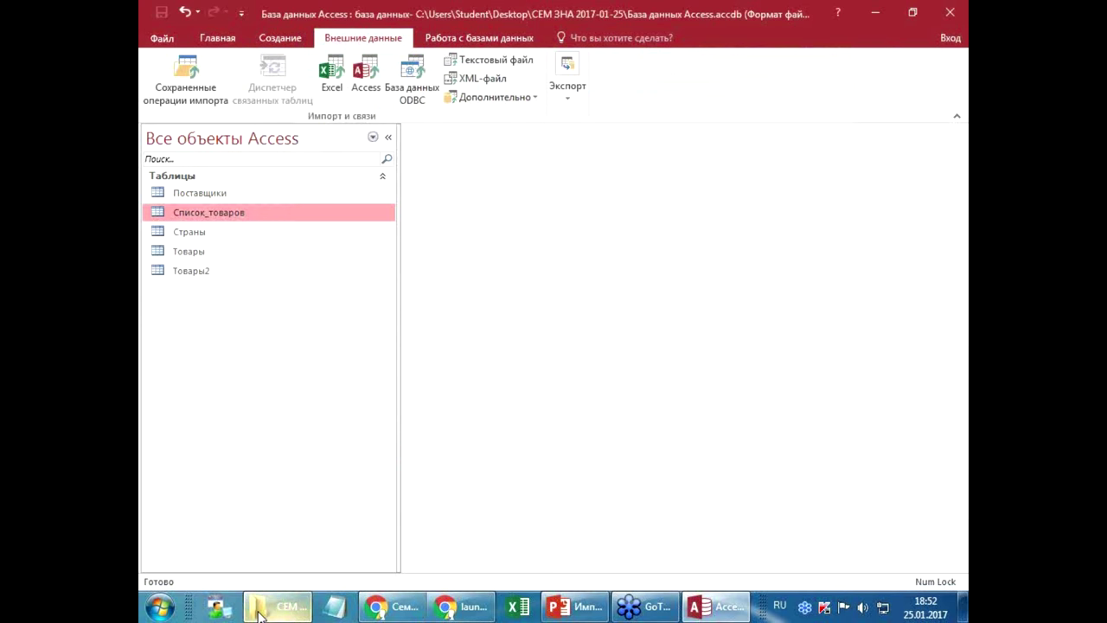
# - In Данные Excel.xlsb, replace the line break in header F1 so it reads 'Стоимость (в рублях)'
pyautogui.click(277, 606)
pyautogui.doubleClick(501, 311)
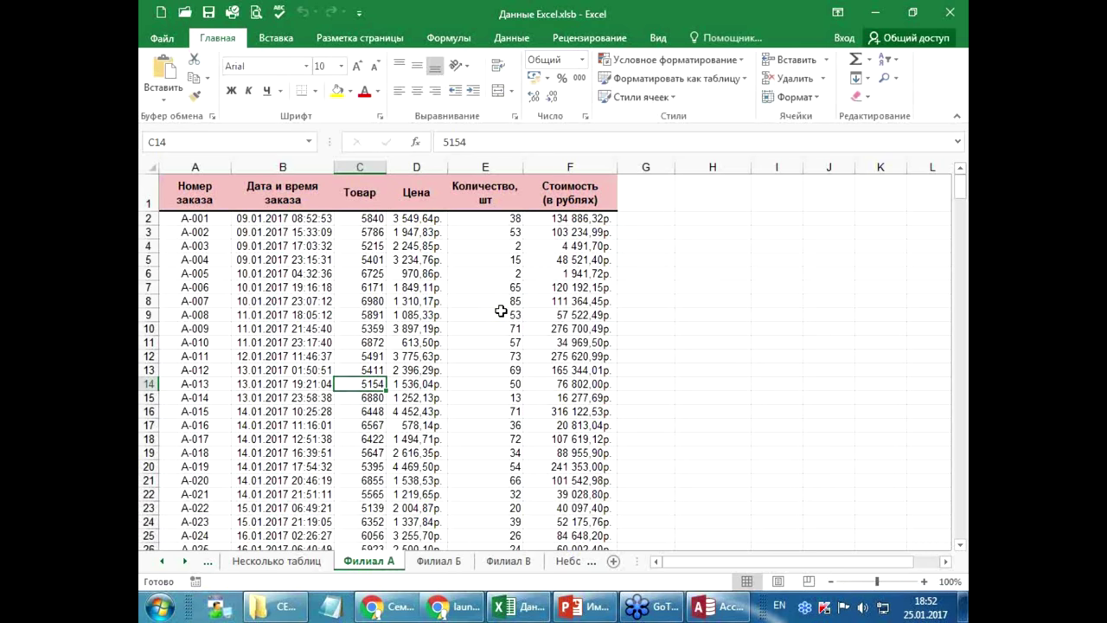
pyautogui.click(585, 202)
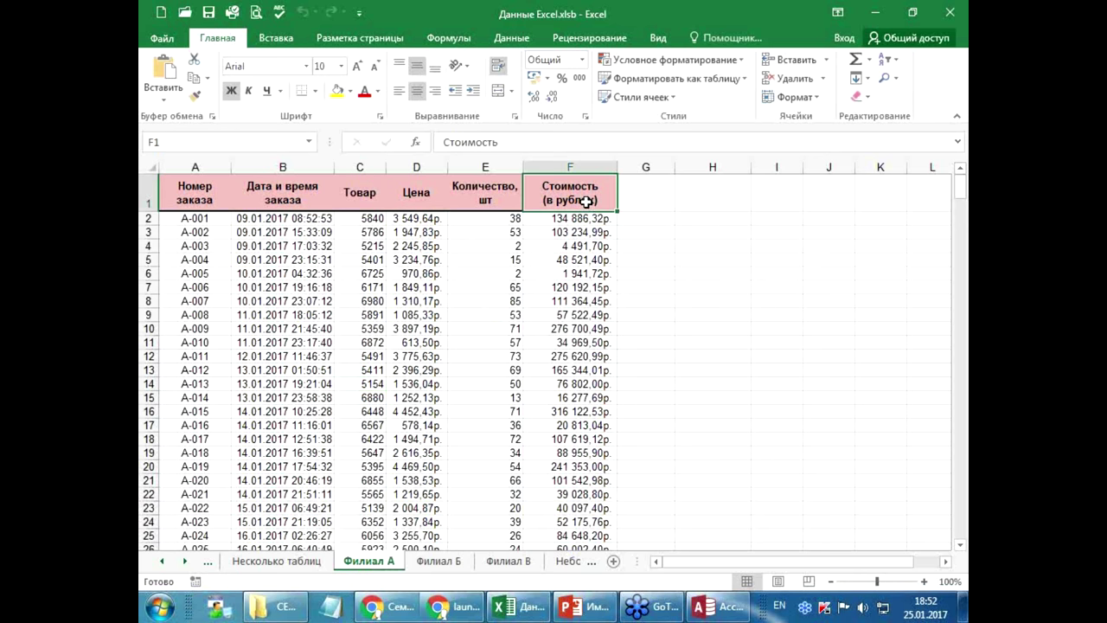
pyautogui.click(956, 142)
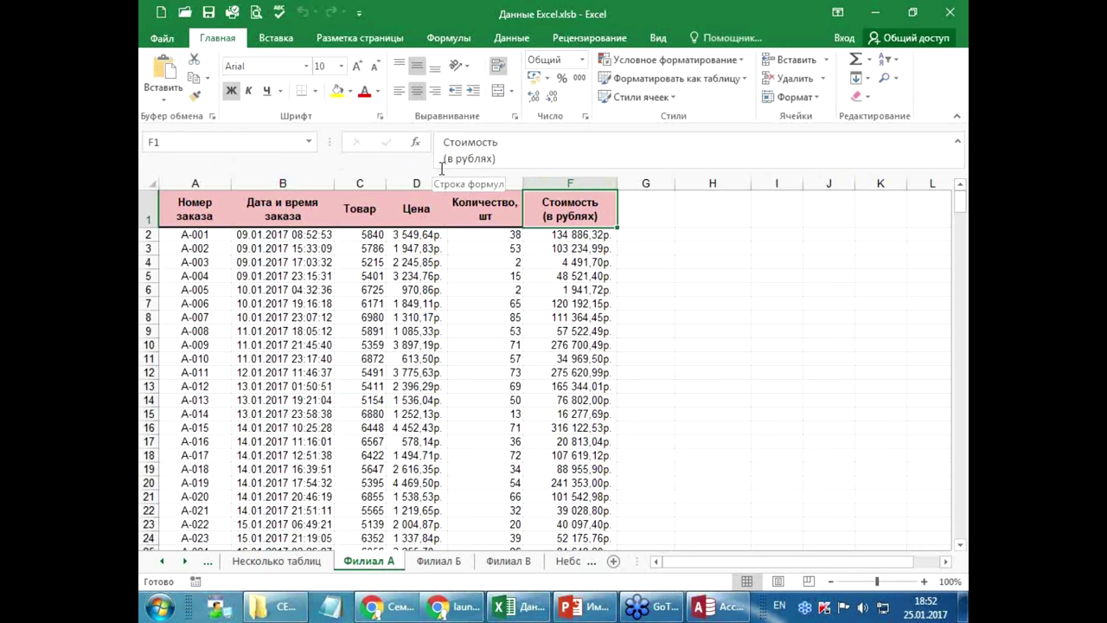
pyautogui.click(443, 161)
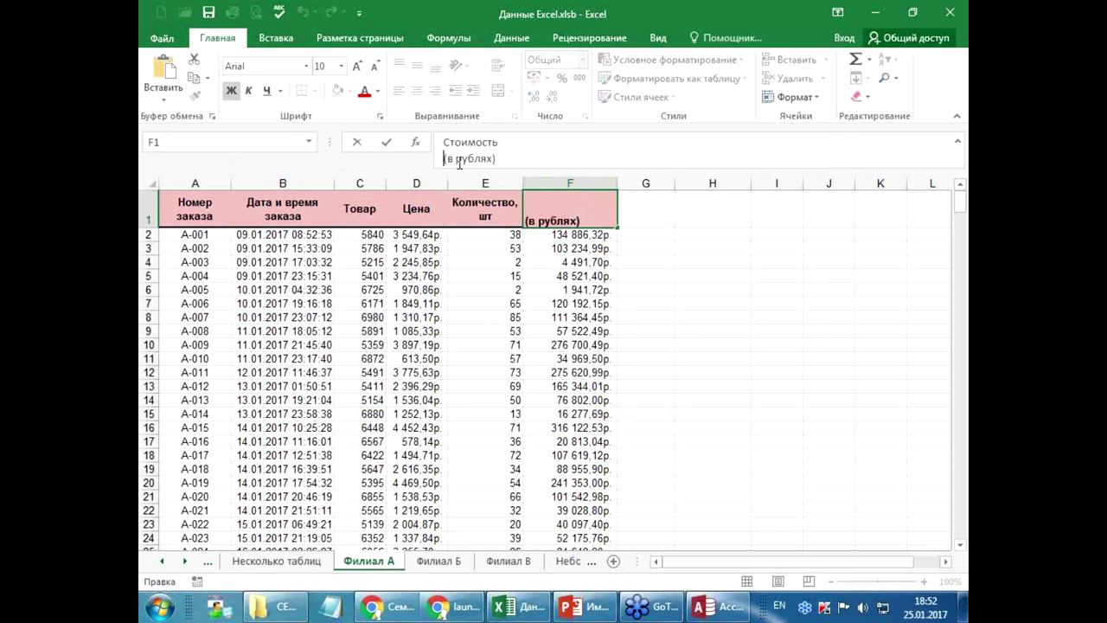
pyautogui.press('BackSpace')
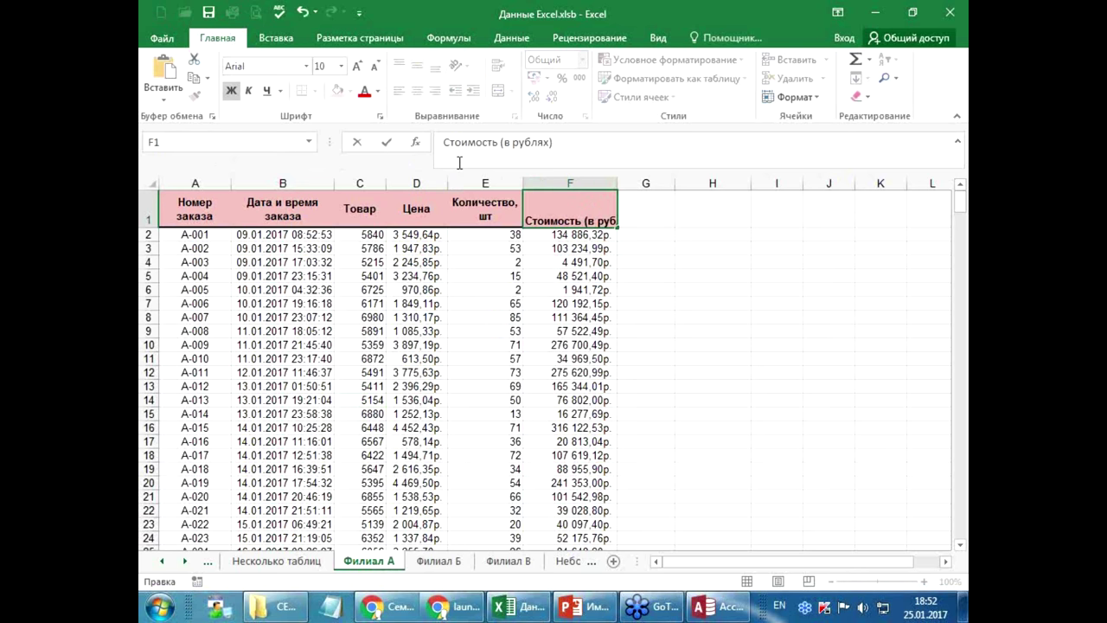
pyautogui.press('Return')
pyautogui.click(600, 204)
pyautogui.moveTo(616, 184); pyautogui.dragTo(648, 186)
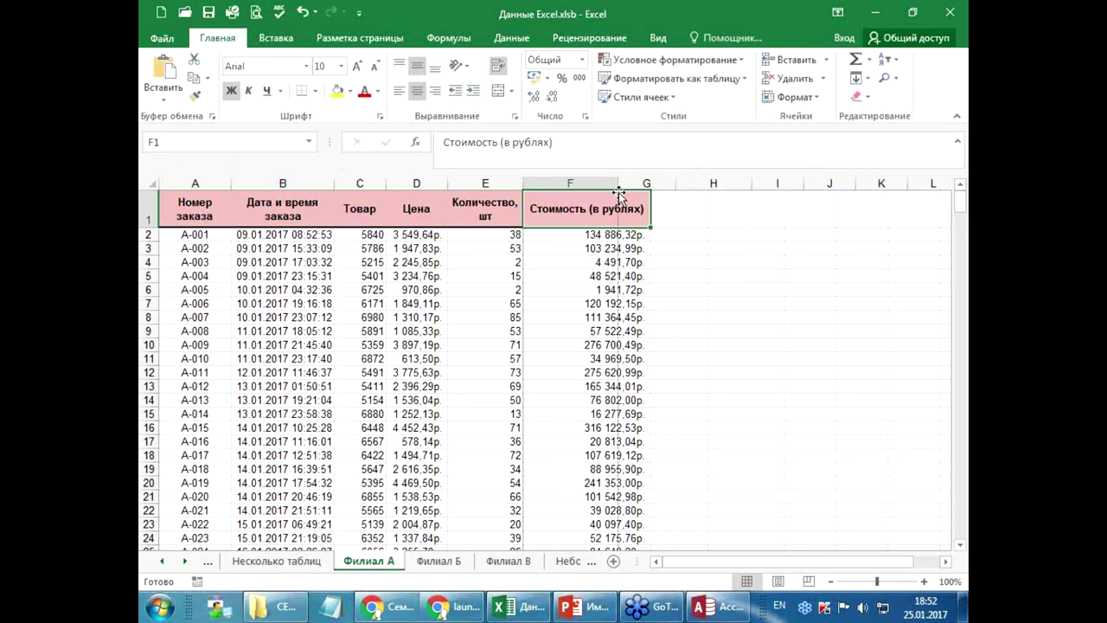
pyautogui.hotkey('ctrl', 'z')
pyautogui.click(586, 262)
# - Copy the corrected F1 header into cell F1 on Филиал Б and Филиал В
pyautogui.click(587, 210)
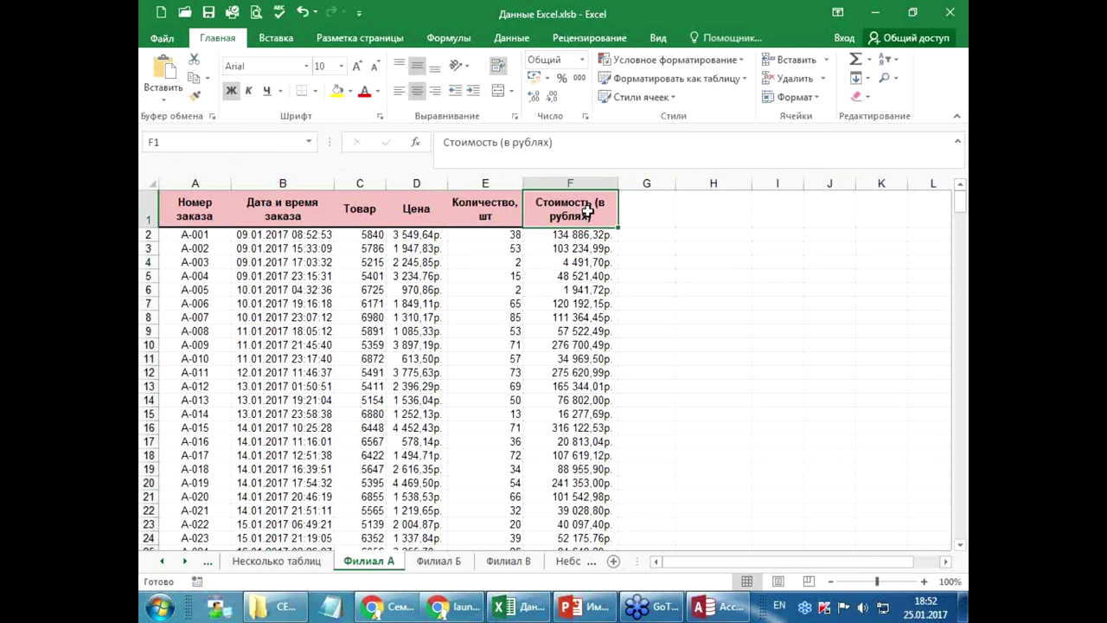
pyautogui.hotkey('ctrl', 'c')
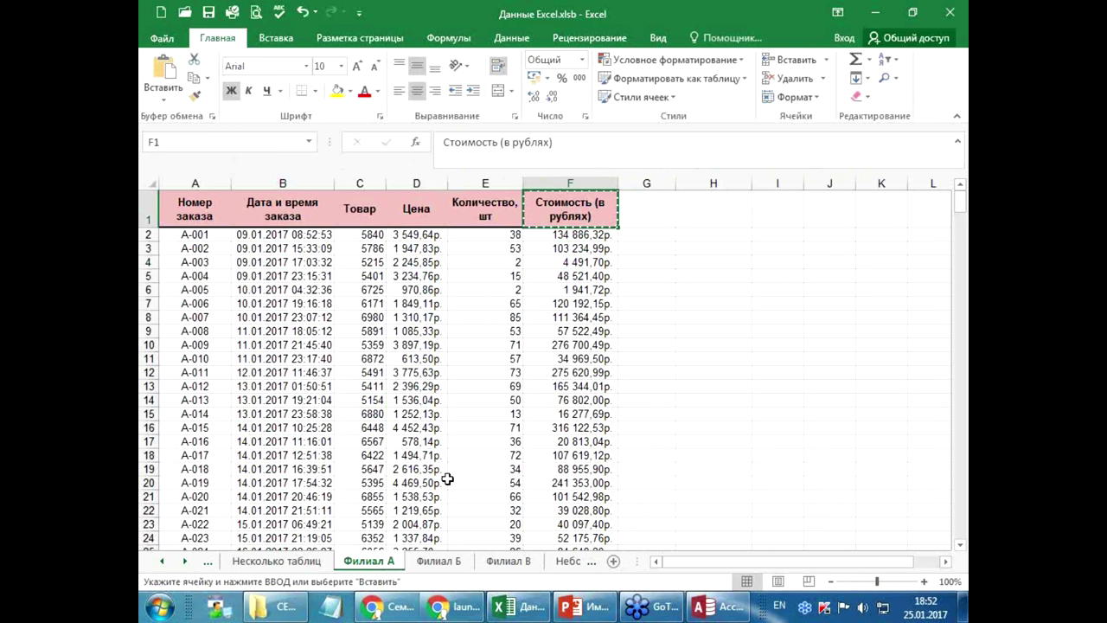
pyautogui.click(437, 561)
pyautogui.click(596, 210)
pyautogui.hotkey('ctrl', 'v')
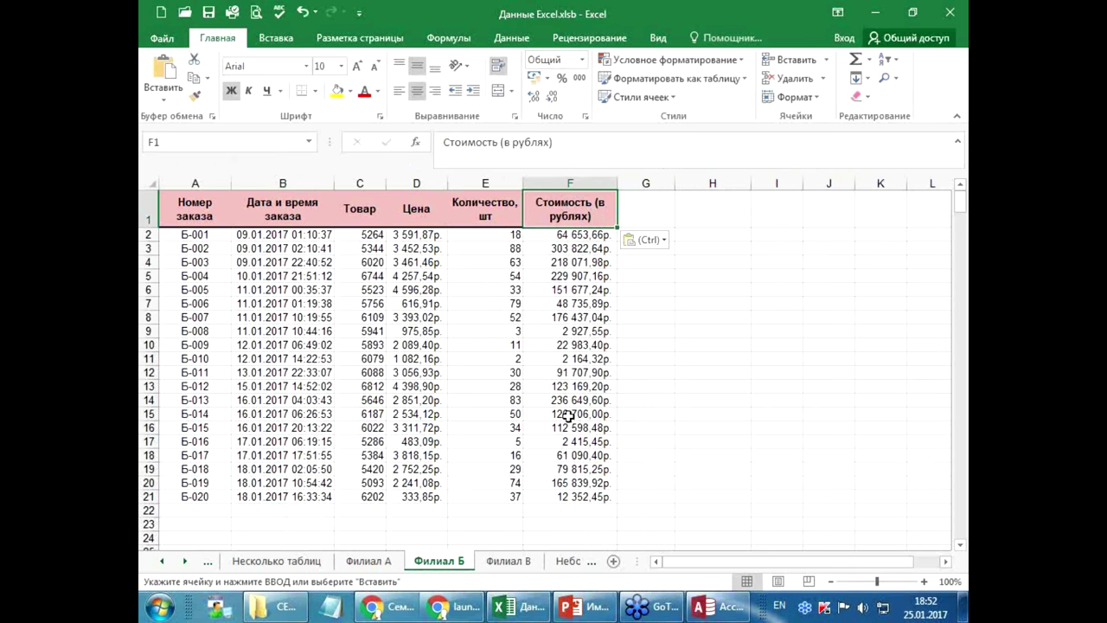
pyautogui.click(509, 560)
pyautogui.click(563, 210)
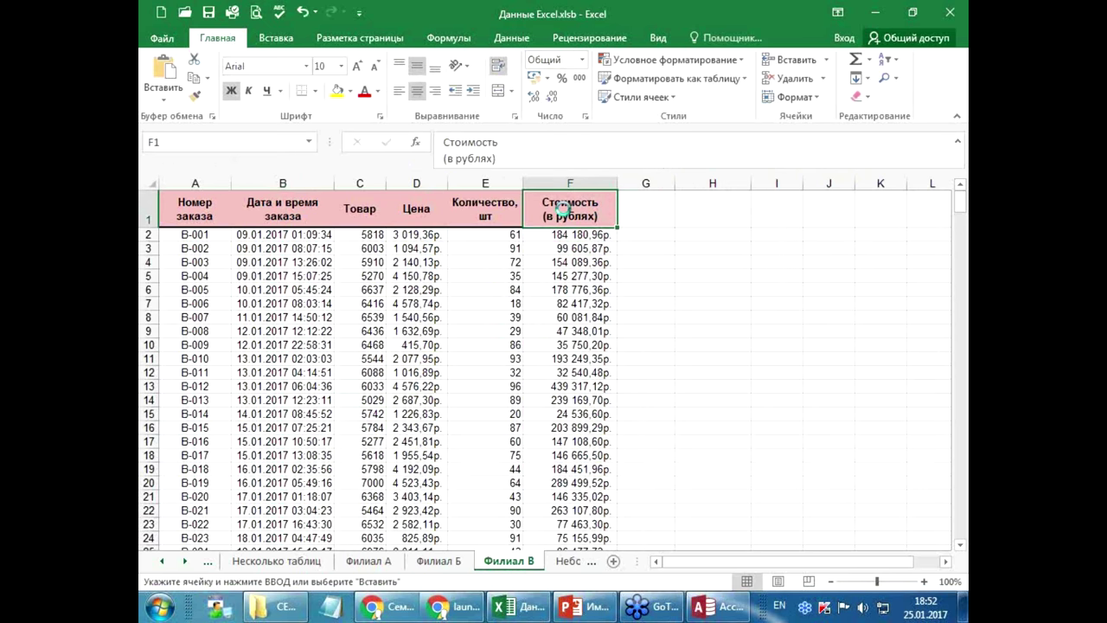
pyautogui.hotkey('ctrl', 'v')
# - Check the sheets, then save and close the workbook and return to Access
pyautogui.click(568, 268)
pyautogui.click(442, 332)
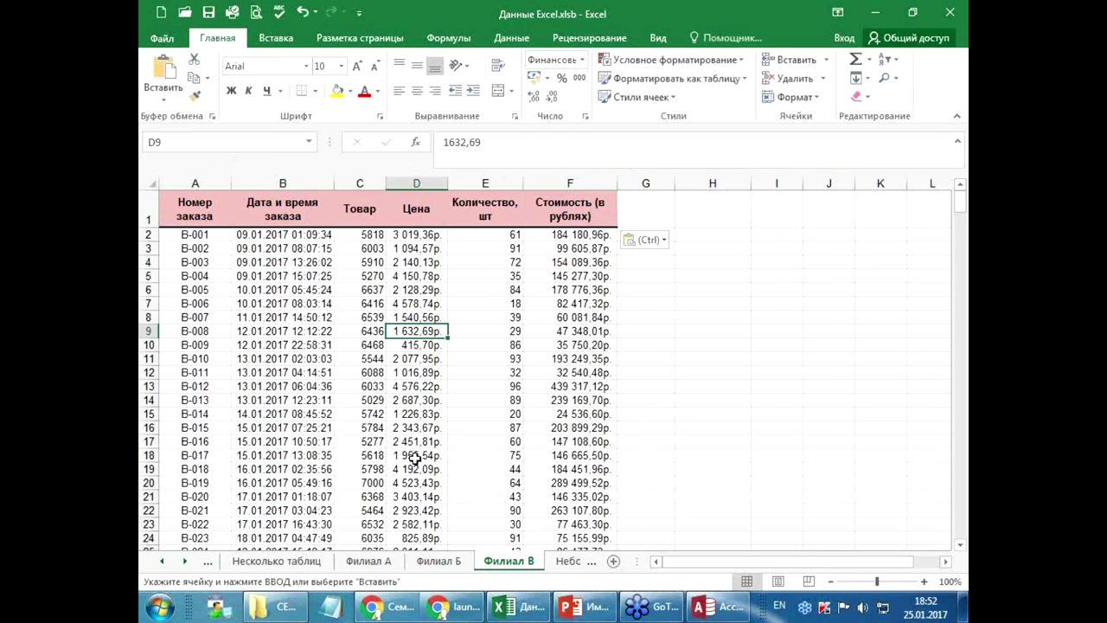
pyautogui.click(438, 560)
pyautogui.click(369, 561)
pyautogui.click(368, 425)
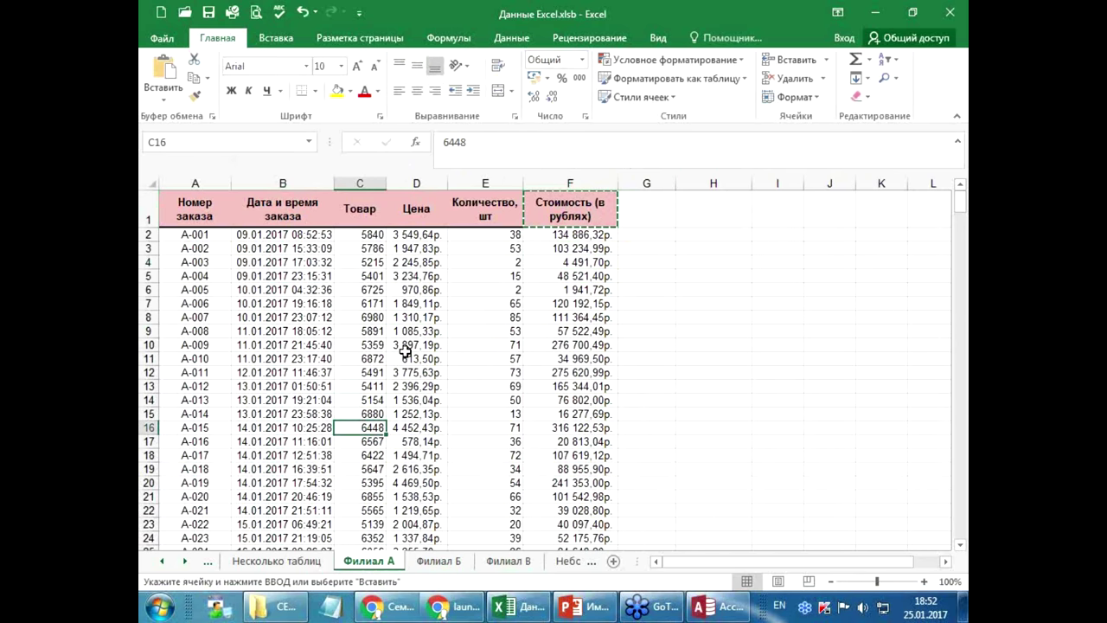
pyautogui.press('Escape')
pyautogui.click(474, 277)
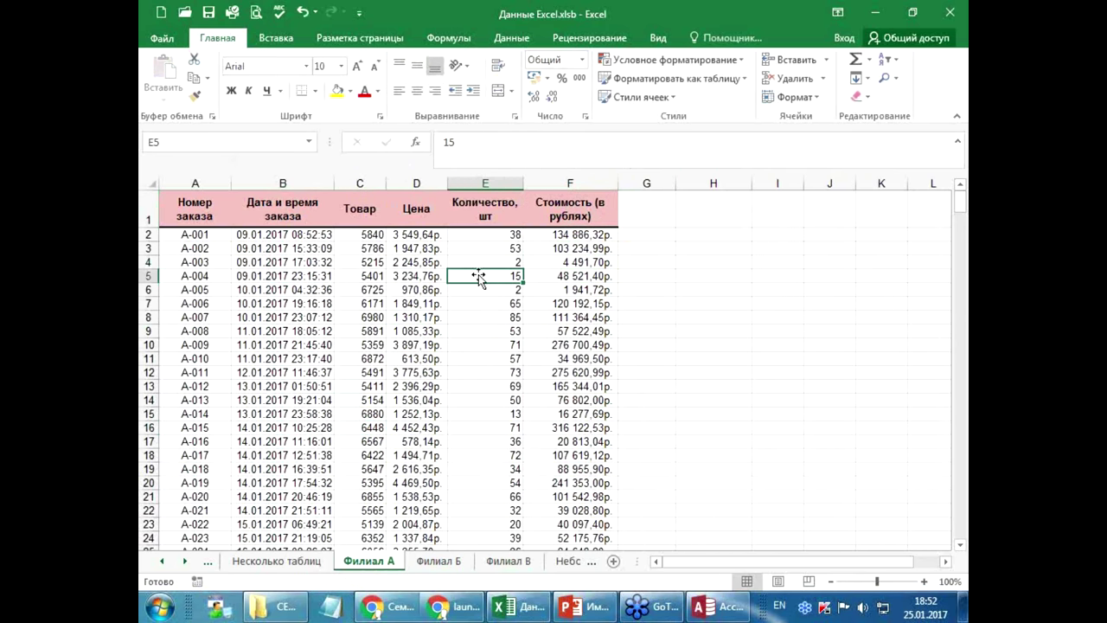
pyautogui.click(957, 142)
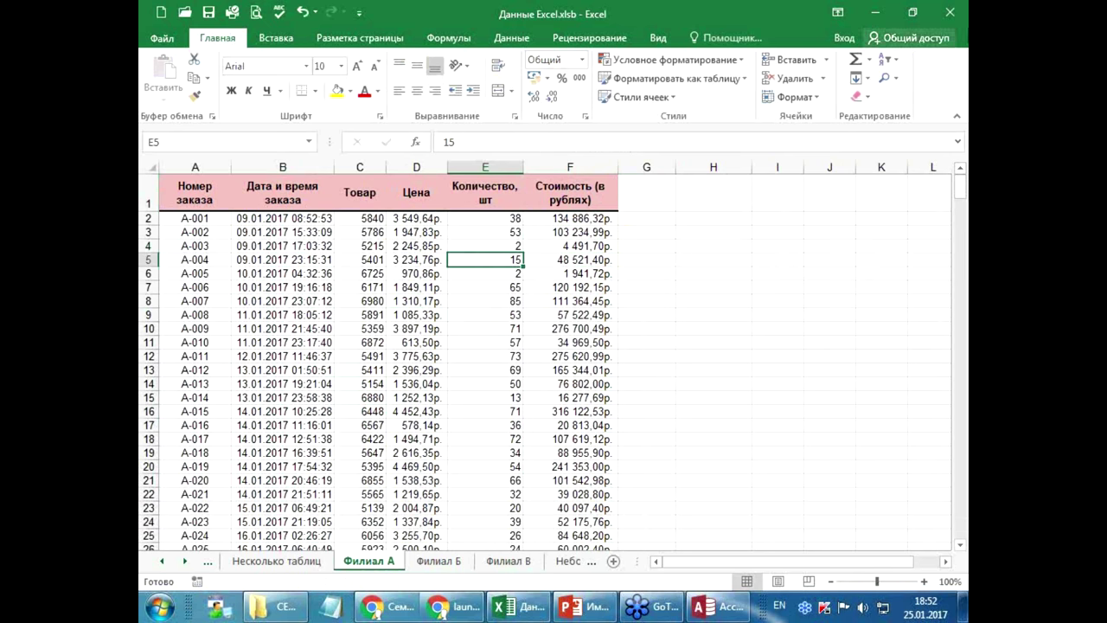
pyautogui.click(956, 19)
pyautogui.click(473, 327)
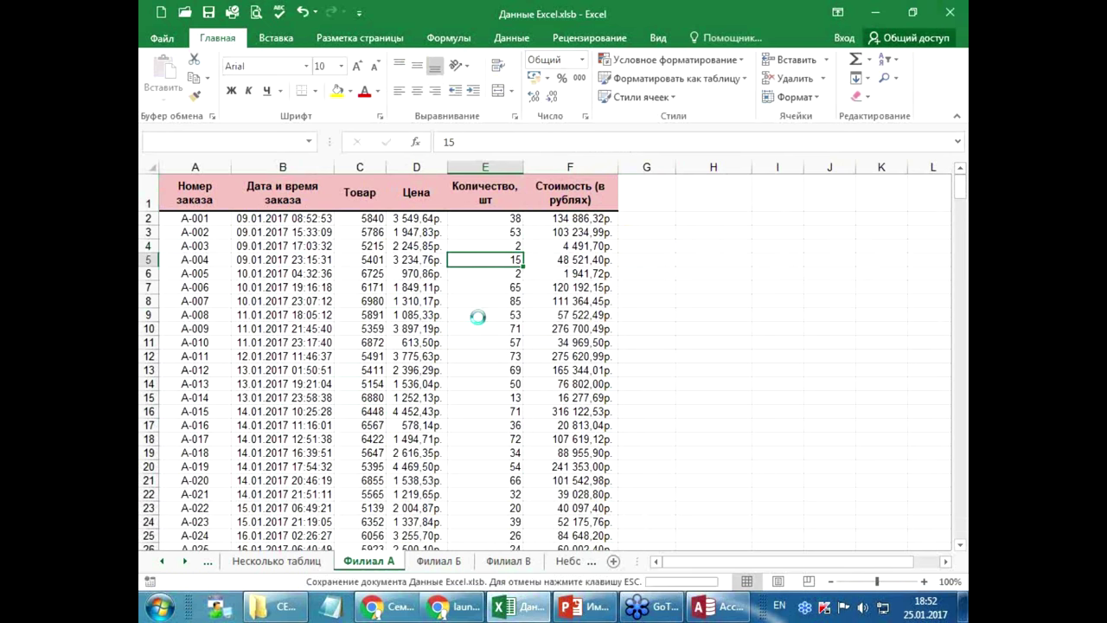
pyautogui.click(337, 549)
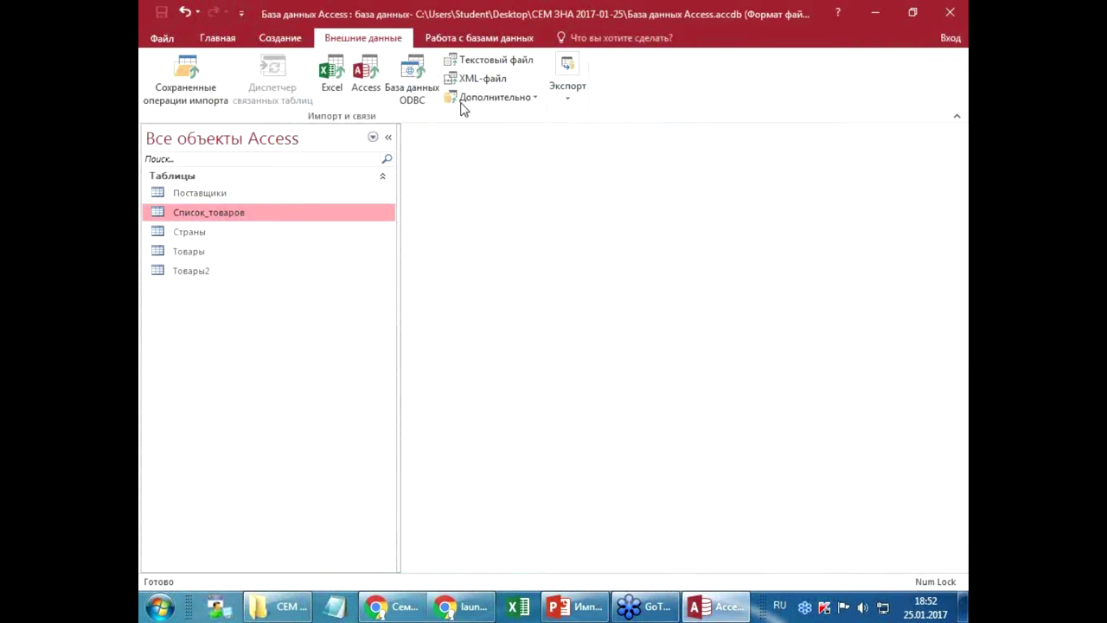
# - Start importing the Филиал А sheet of Данные Excel.xlsb into a new table, past the field-name warning
pyautogui.click(332, 78)
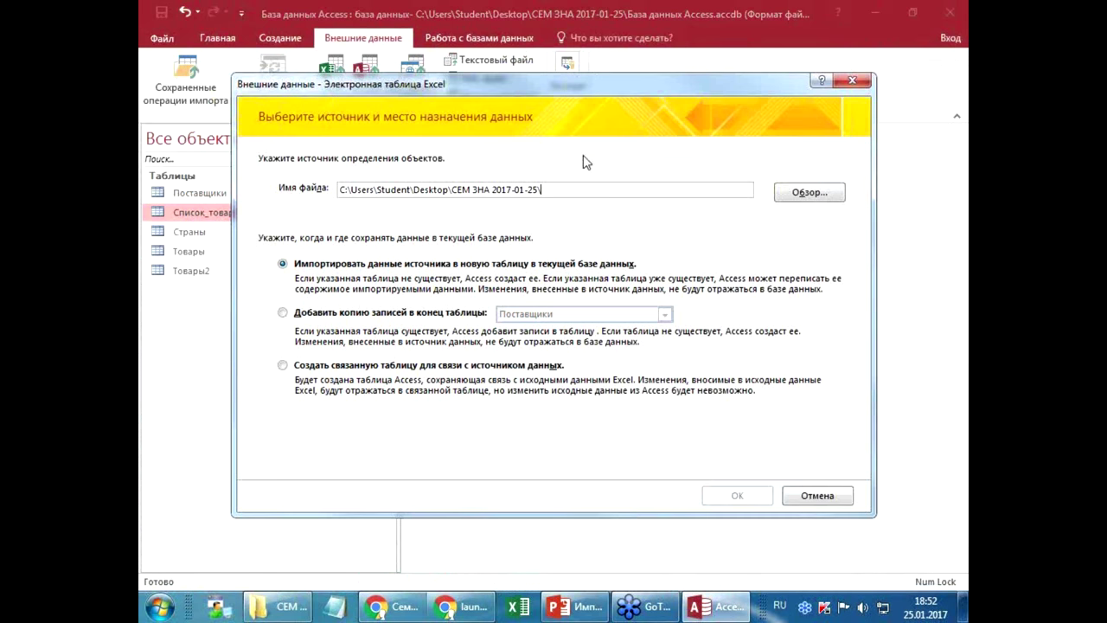
pyautogui.click(807, 193)
pyautogui.click(474, 209)
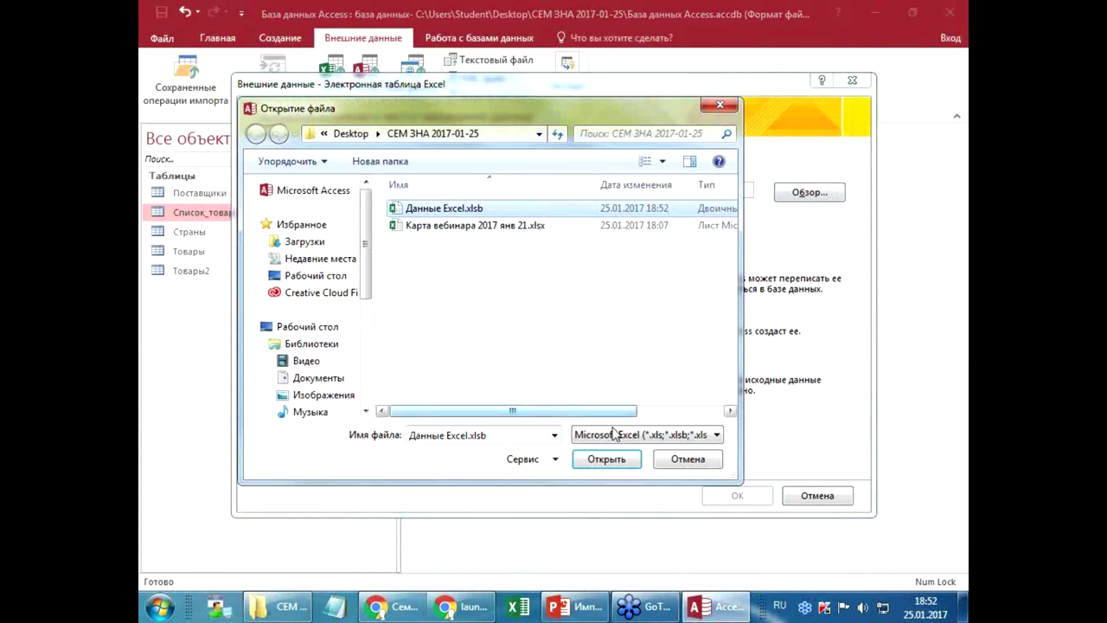
pyautogui.click(619, 460)
pyautogui.click(735, 495)
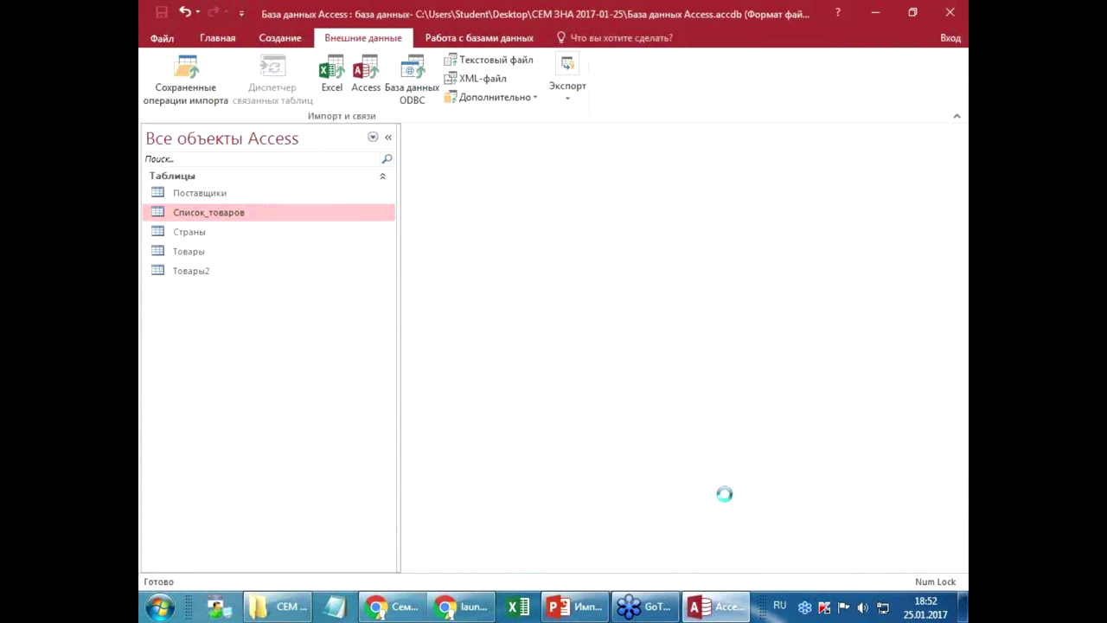
pyautogui.click(465, 157)
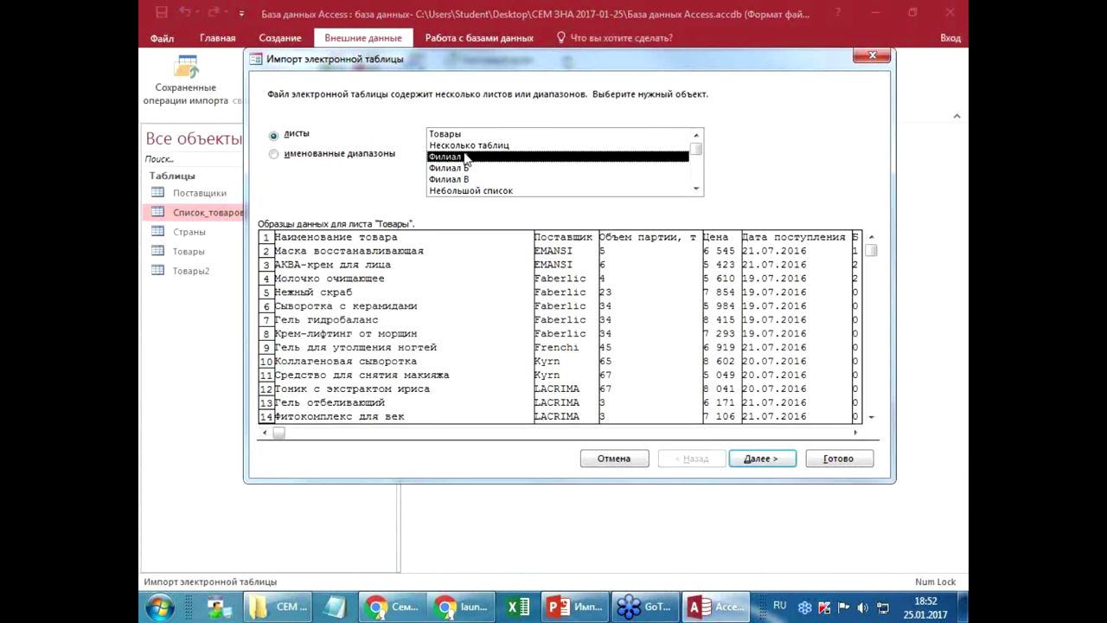
pyautogui.click(761, 460)
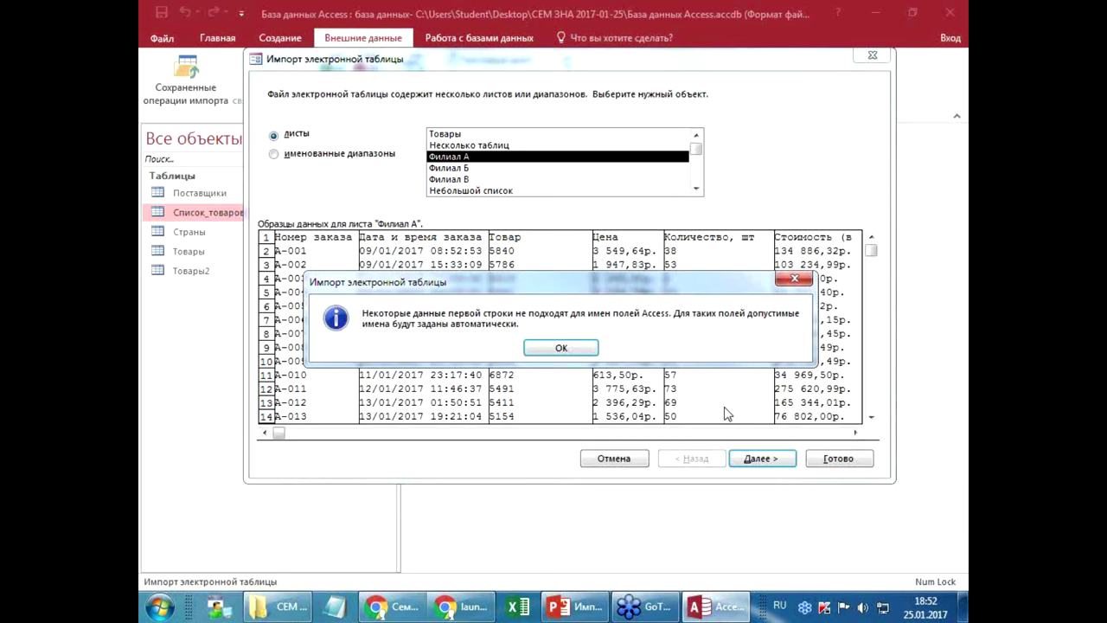
pyautogui.click(583, 350)
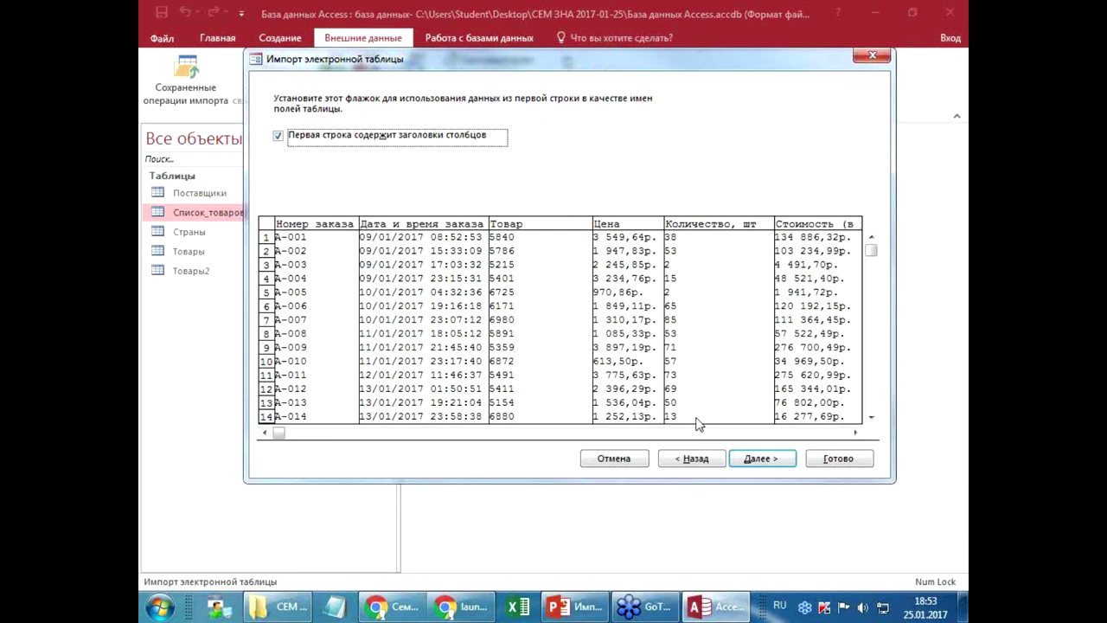
pyautogui.click(757, 461)
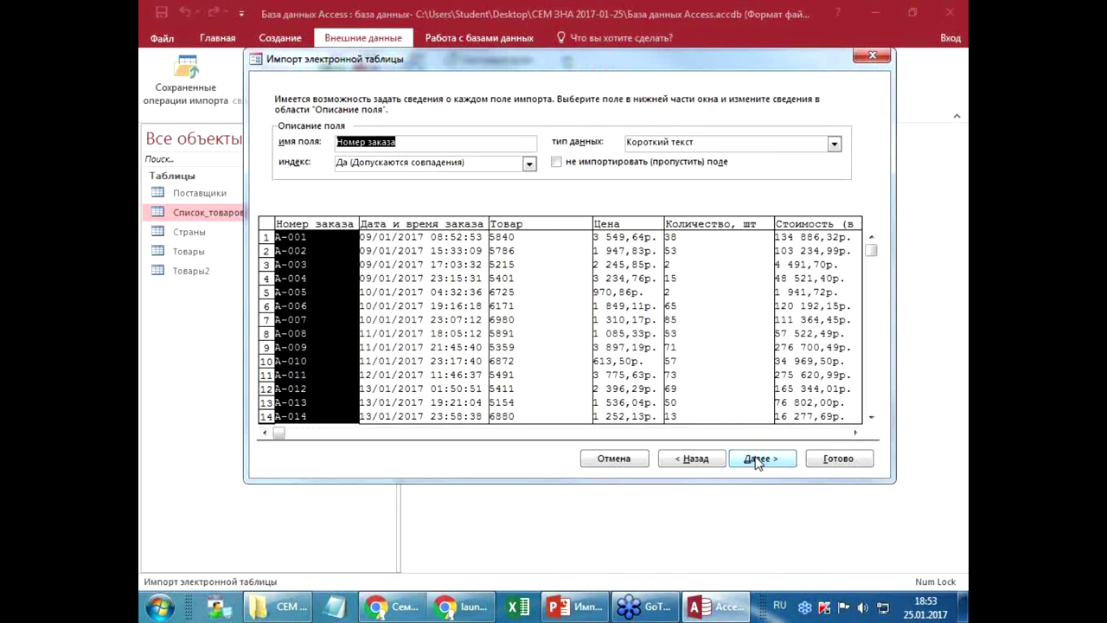
# - Review the field options for the date, Цена, Количество, шт and Стоимость (в рублях) columns
pyautogui.click(433, 227)
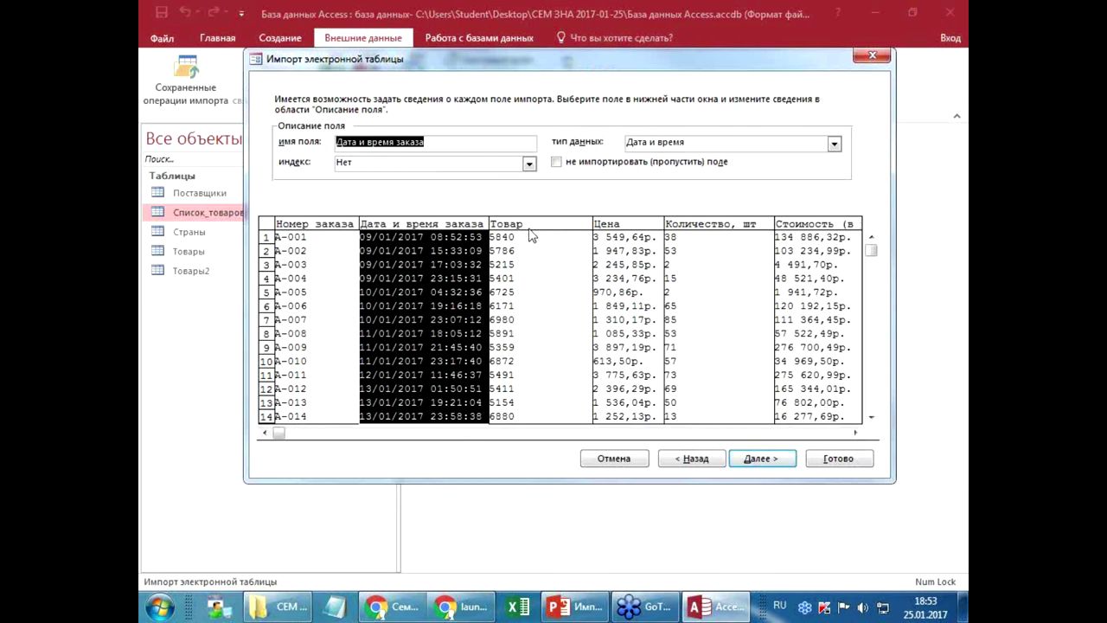
pyautogui.click(534, 233)
pyautogui.click(640, 235)
pyautogui.click(706, 229)
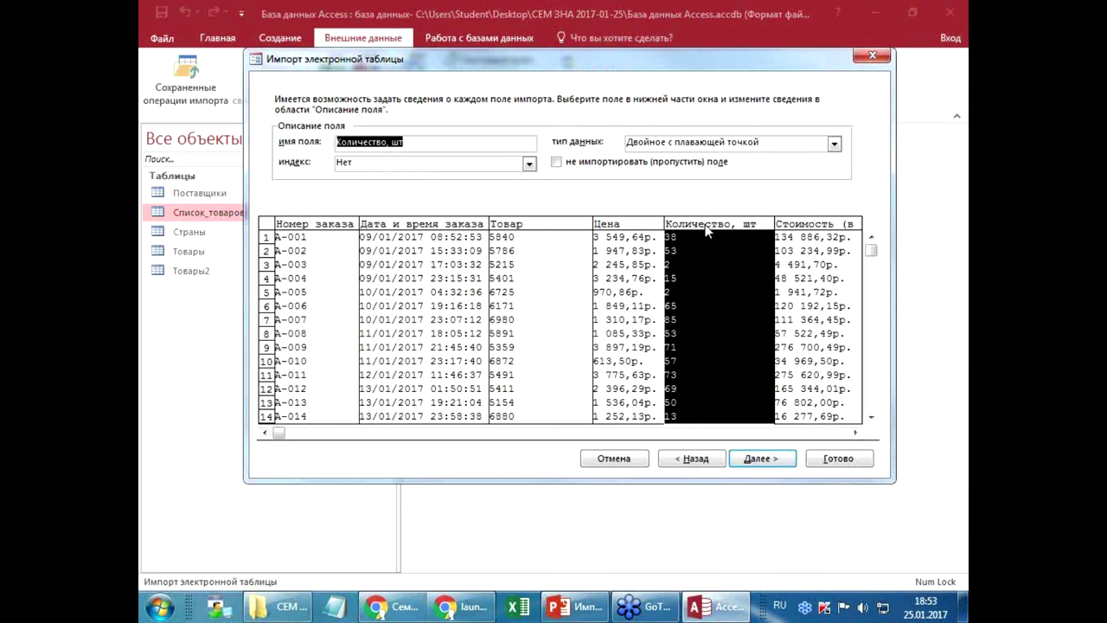
pyautogui.click(787, 229)
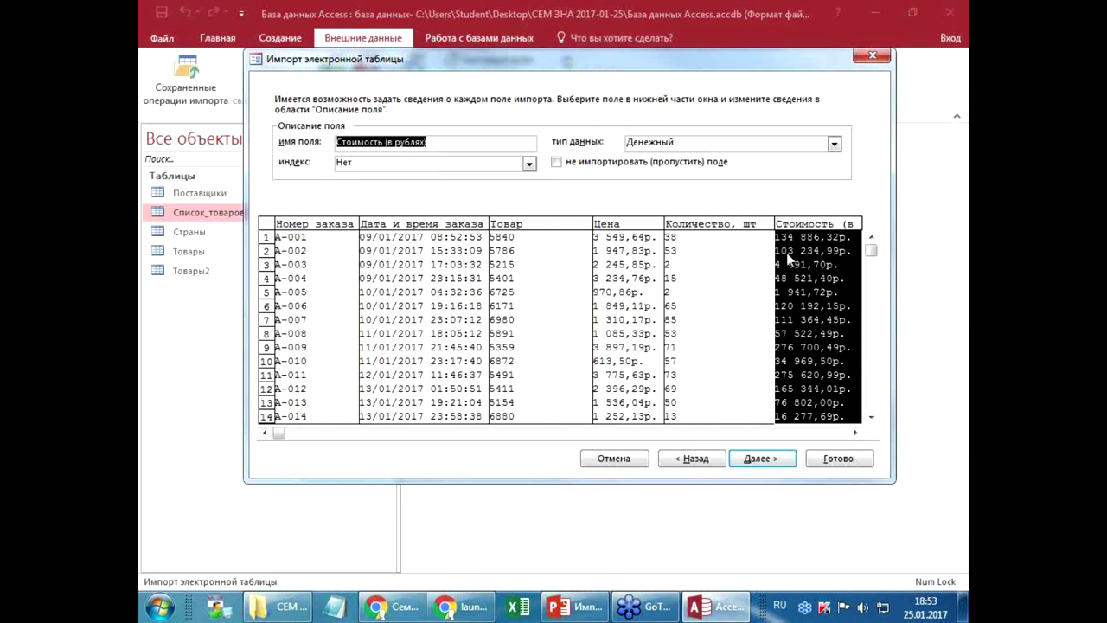
pyautogui.click(759, 458)
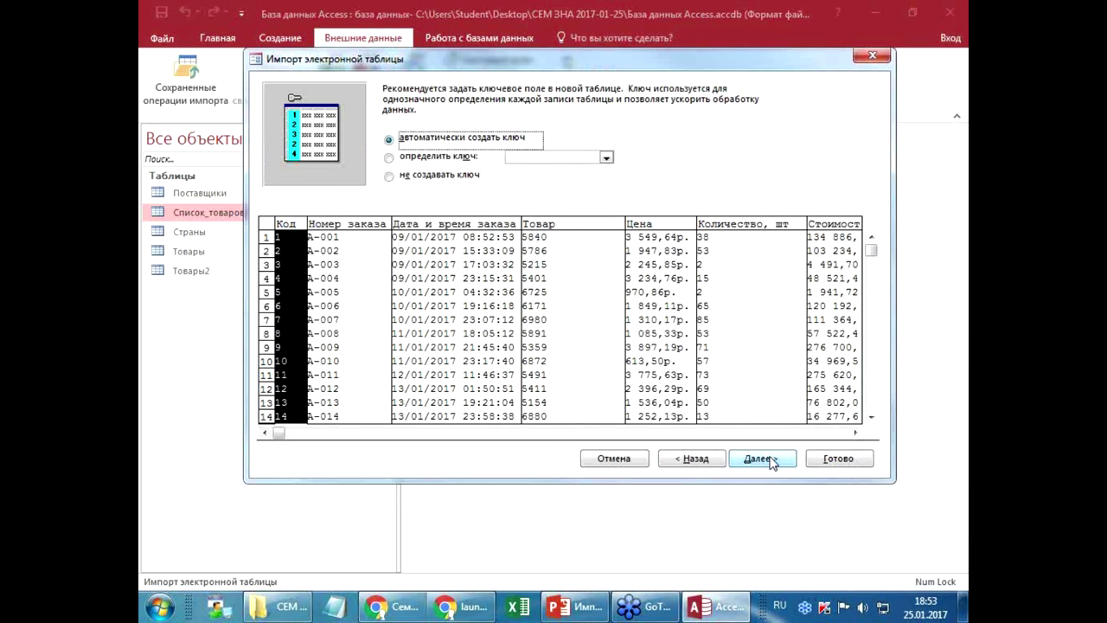
# - Set Номер заказа as the primary key, name the table Продажи, and finish the import
pyautogui.click(411, 179)
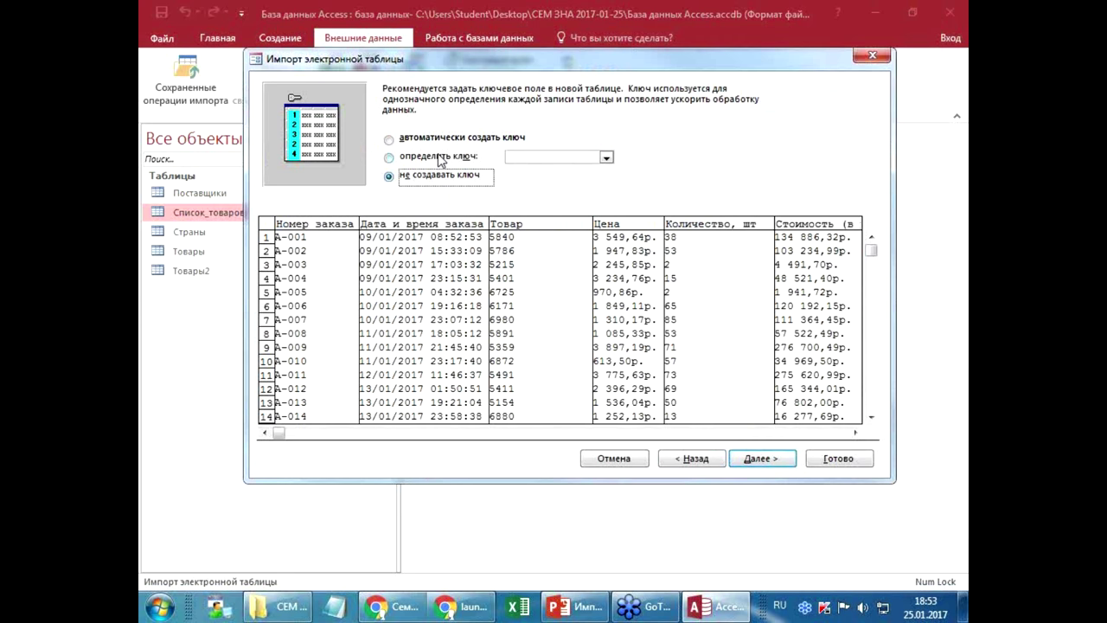
pyautogui.click(438, 156)
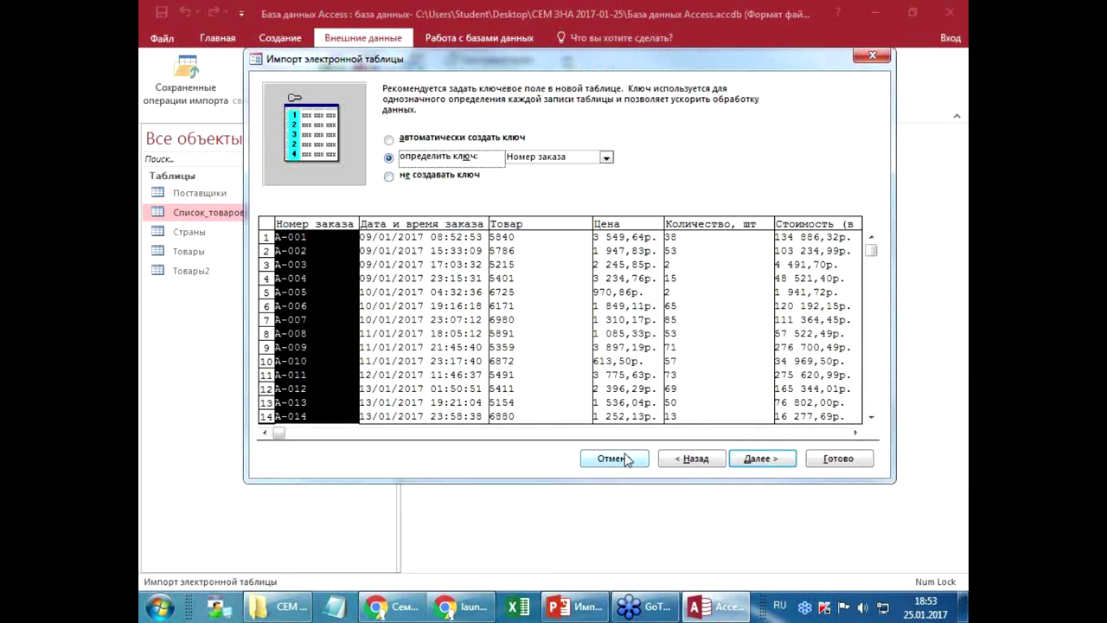
pyautogui.click(759, 461)
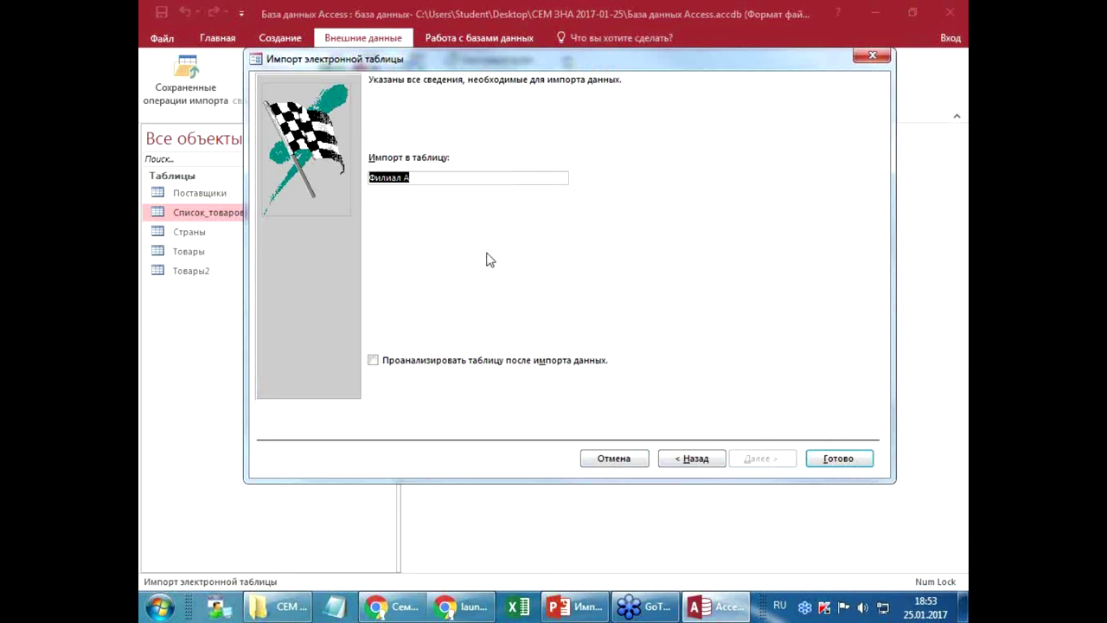
pyautogui.write('Продажи')
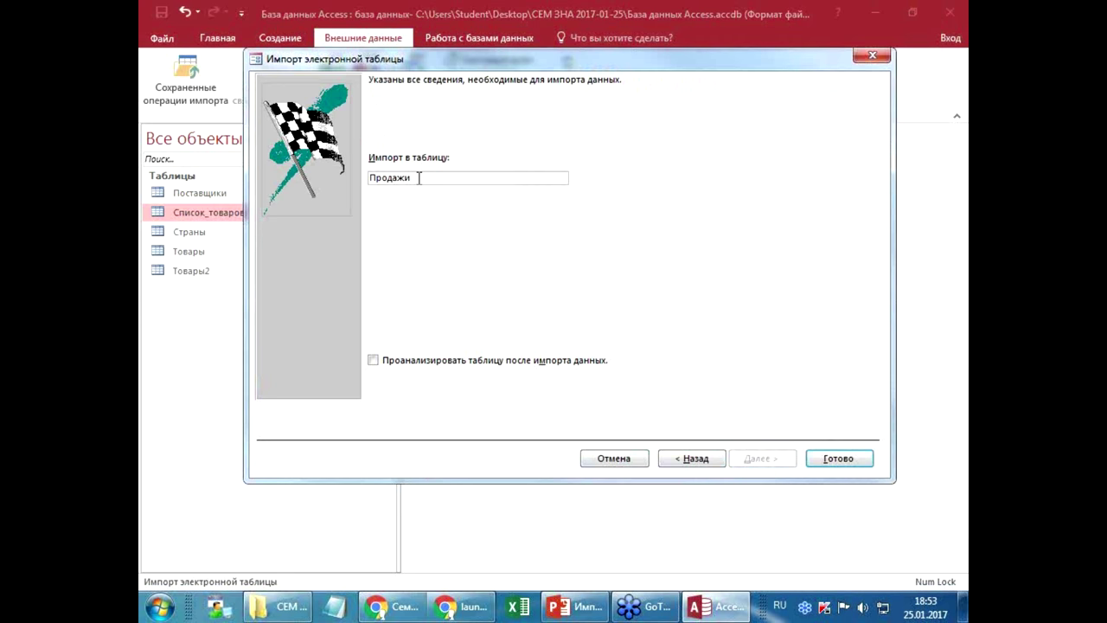
pyautogui.click(838, 460)
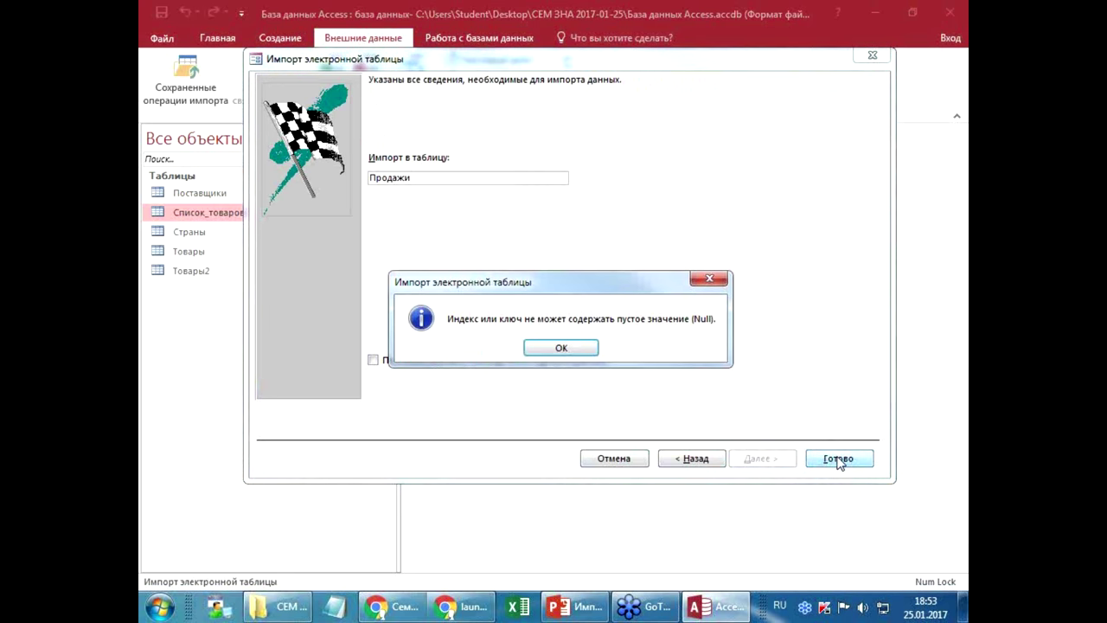
pyautogui.click(562, 350)
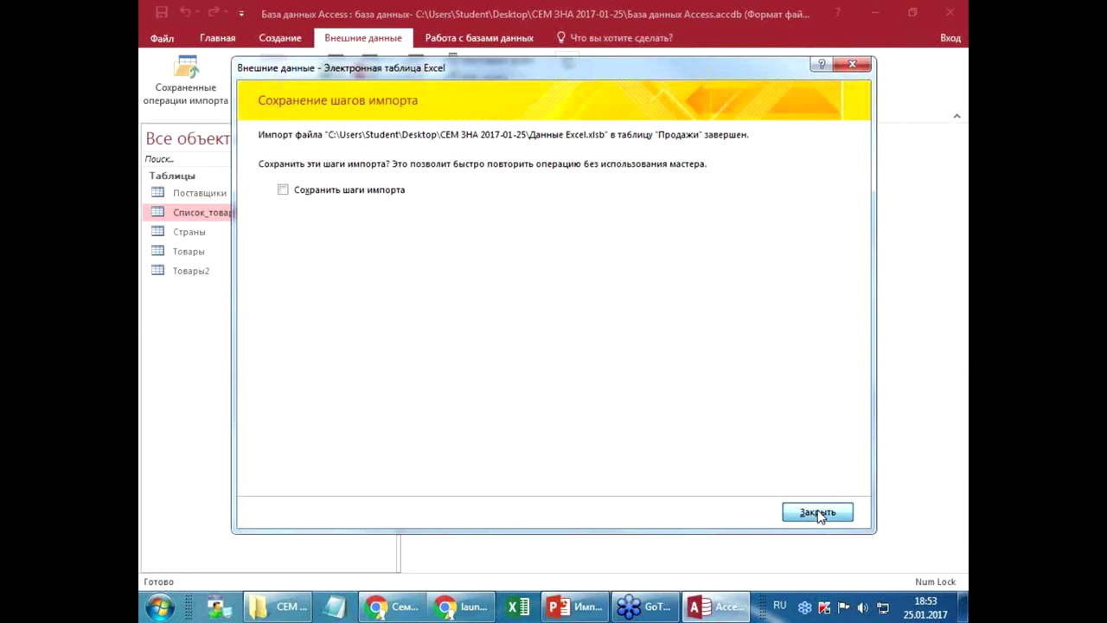
pyautogui.click(817, 512)
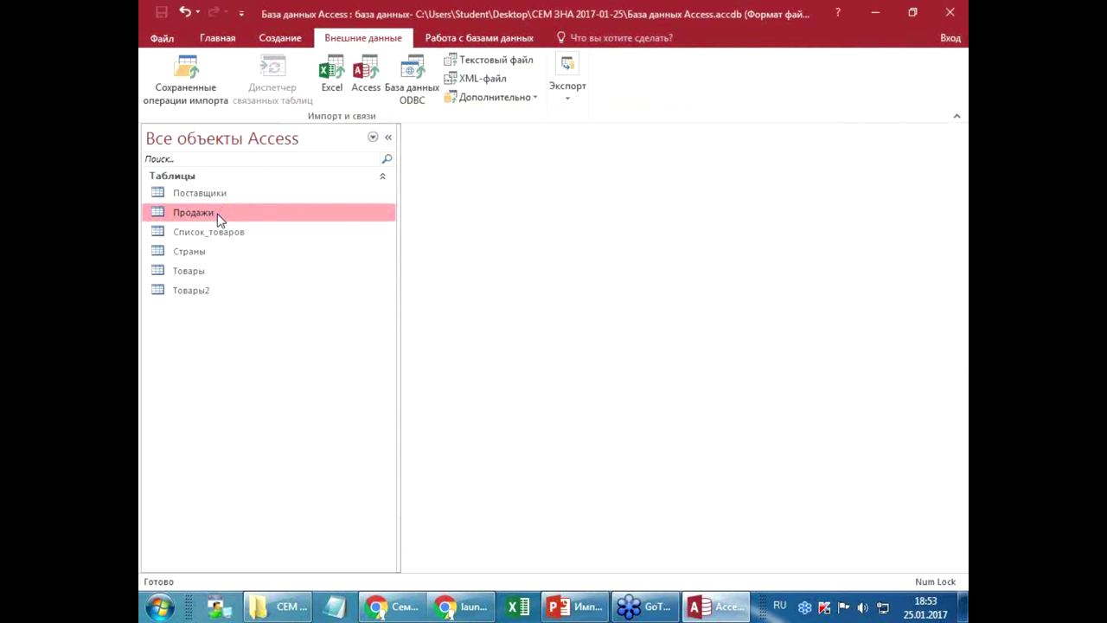
# - Open Продажи, autofit the order date column, and scroll to the empty records after А-030
pyautogui.doubleClick(217, 213)
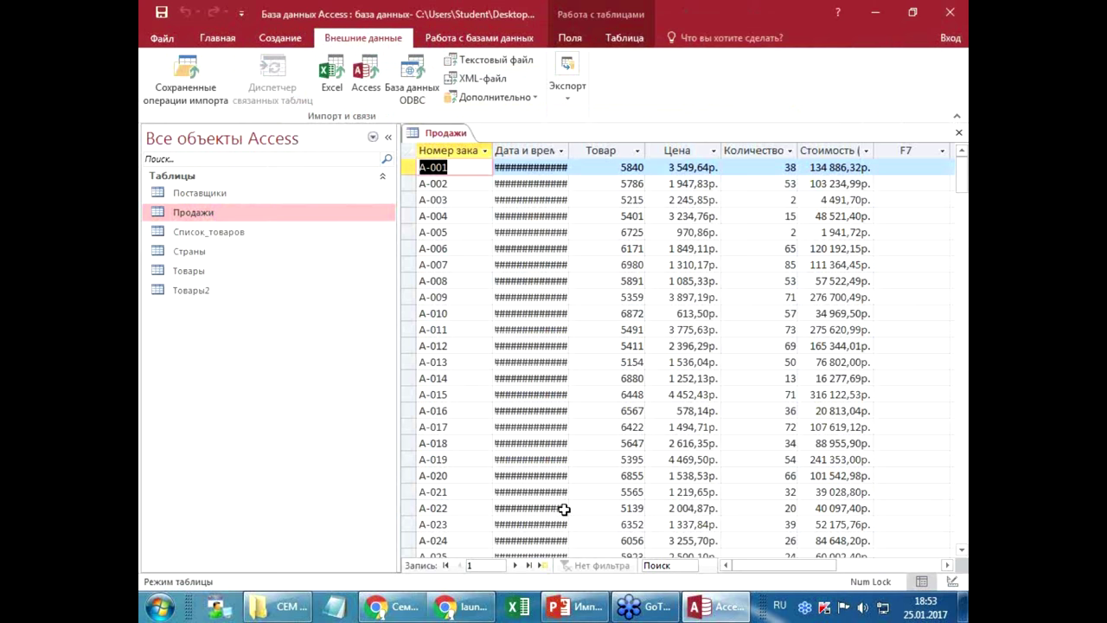
pyautogui.doubleClick(569, 151)
pyautogui.click(463, 498)
pyautogui.scroll(-4, 463, 499)
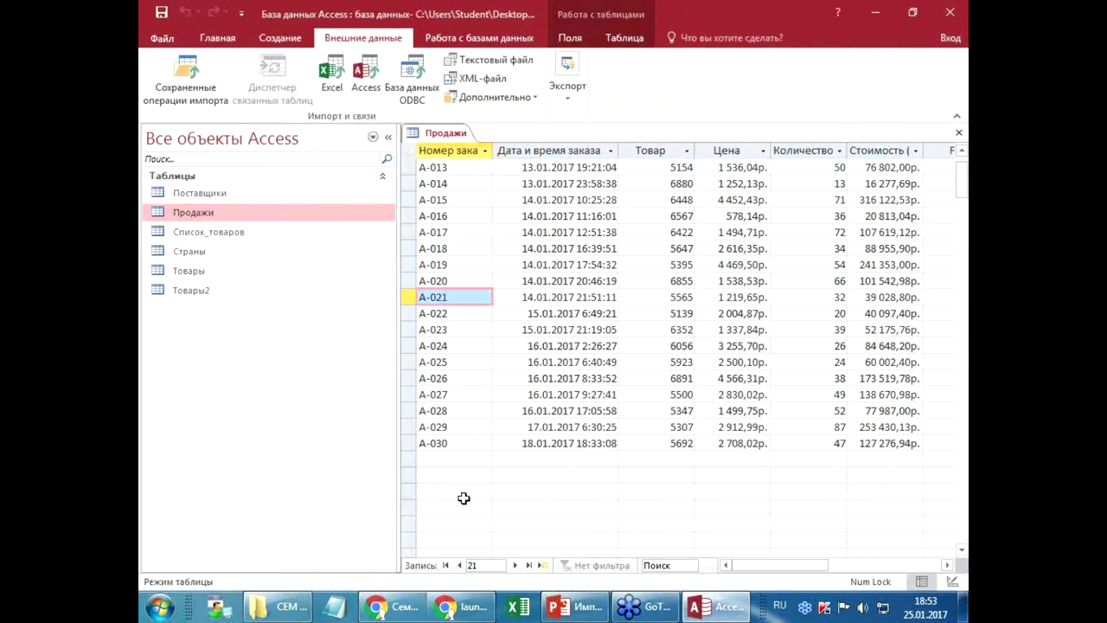
pyautogui.scroll(-2, 478, 505)
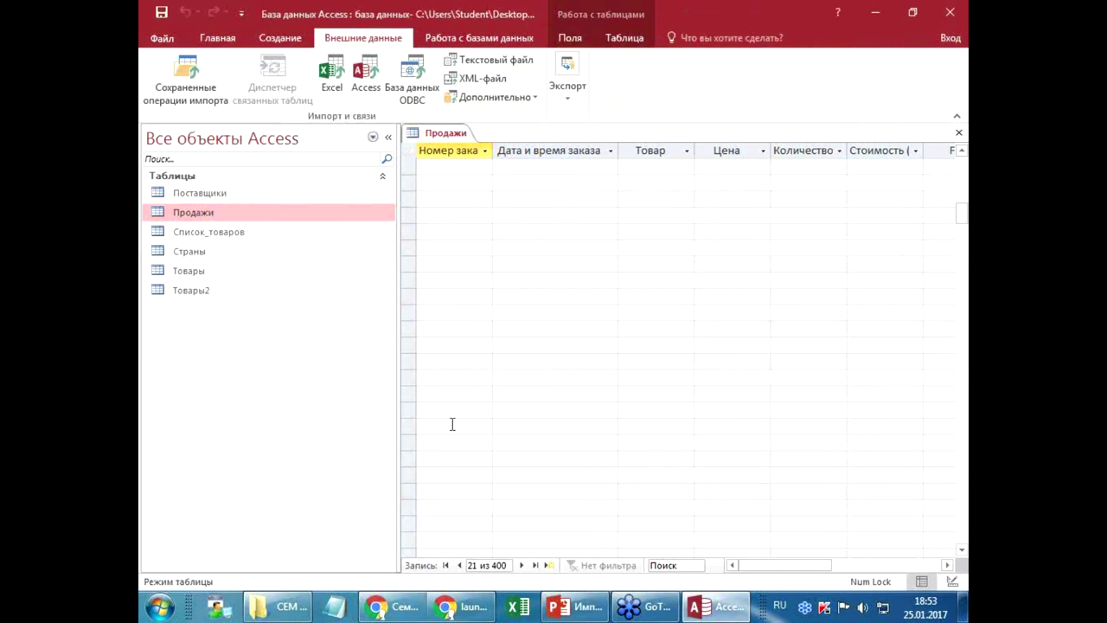
pyautogui.click(448, 364)
pyautogui.scroll(2, 447, 413)
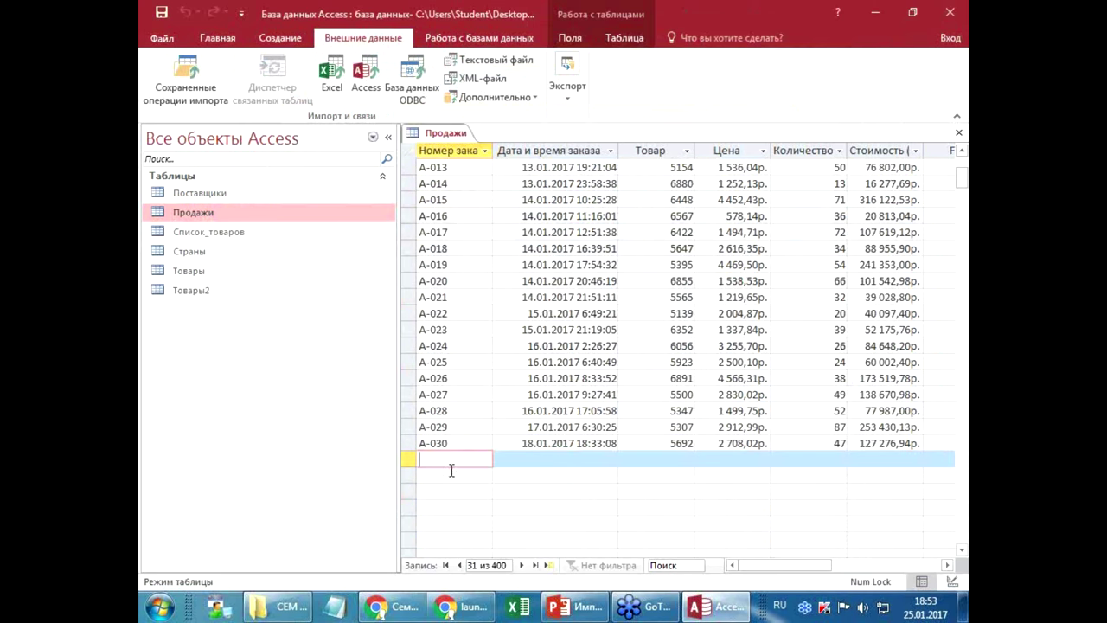
pyautogui.scroll(-3, 454, 470)
pyautogui.scroll(5, 457, 469)
pyautogui.scroll(-2, 458, 468)
pyautogui.scroll(-1, 459, 468)
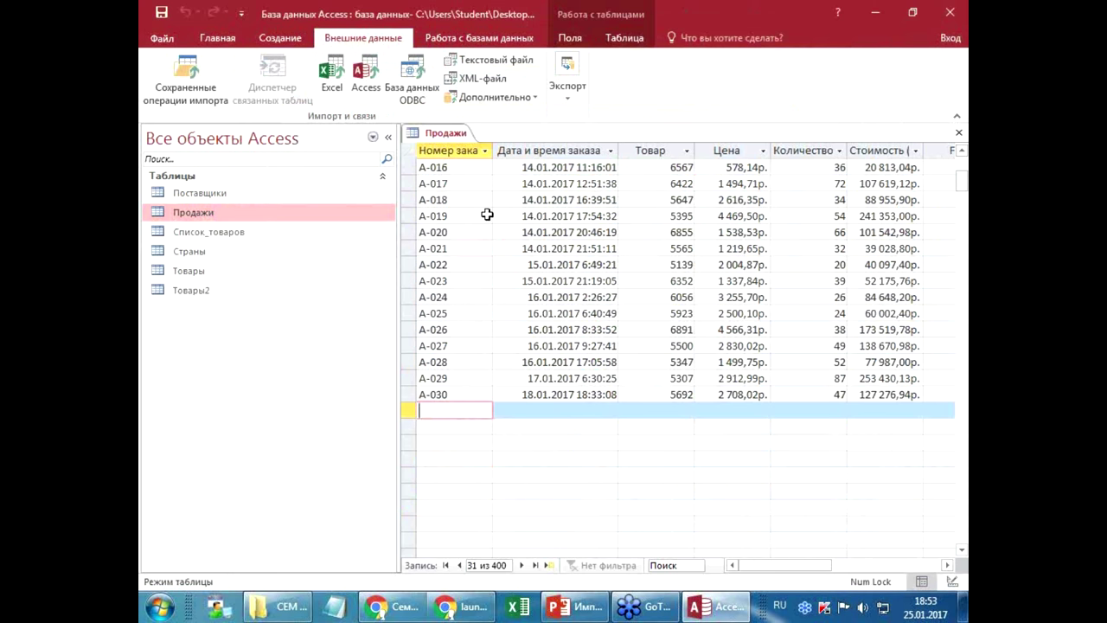
pyautogui.click(486, 151)
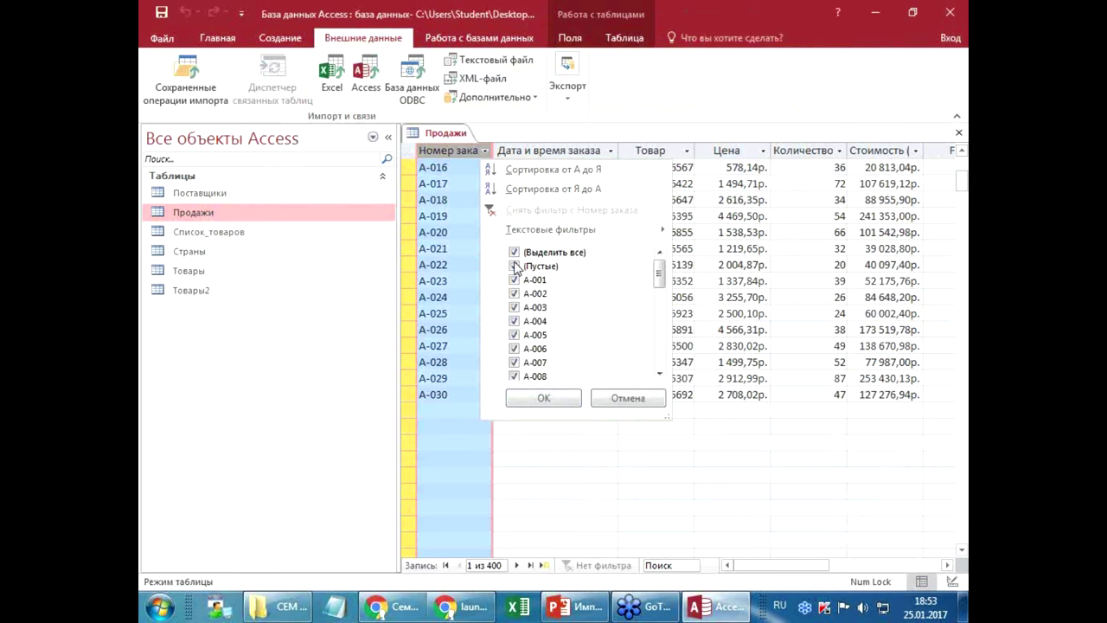
# - Filter Номер заказа to blanks and delete the 370 empty records
pyautogui.click(514, 251)
pyautogui.click(514, 267)
pyautogui.click(543, 397)
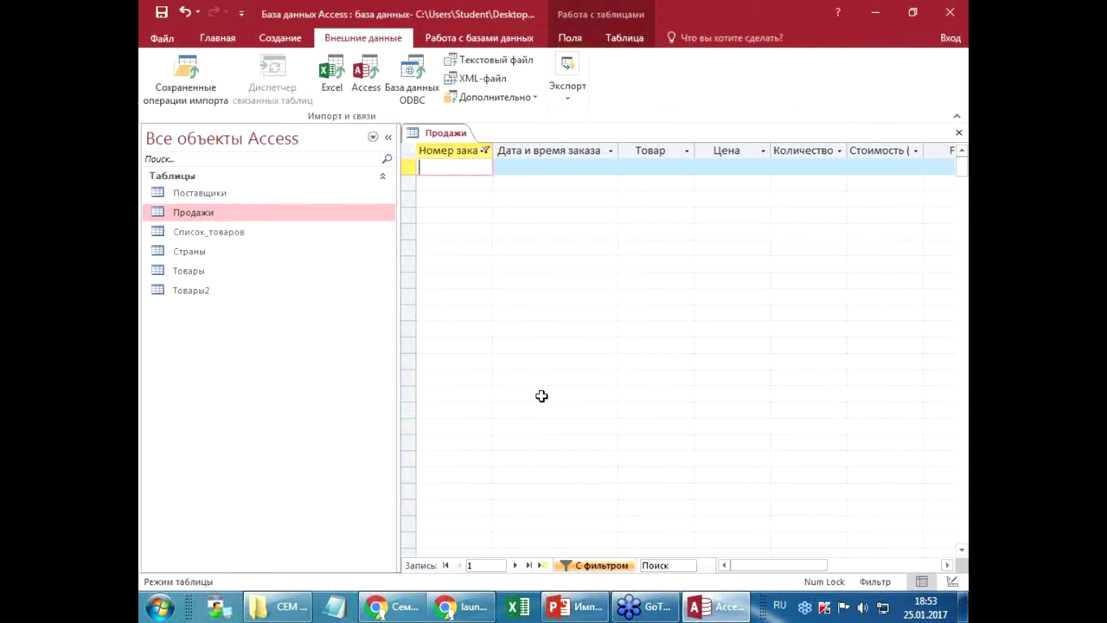
pyautogui.click(411, 149)
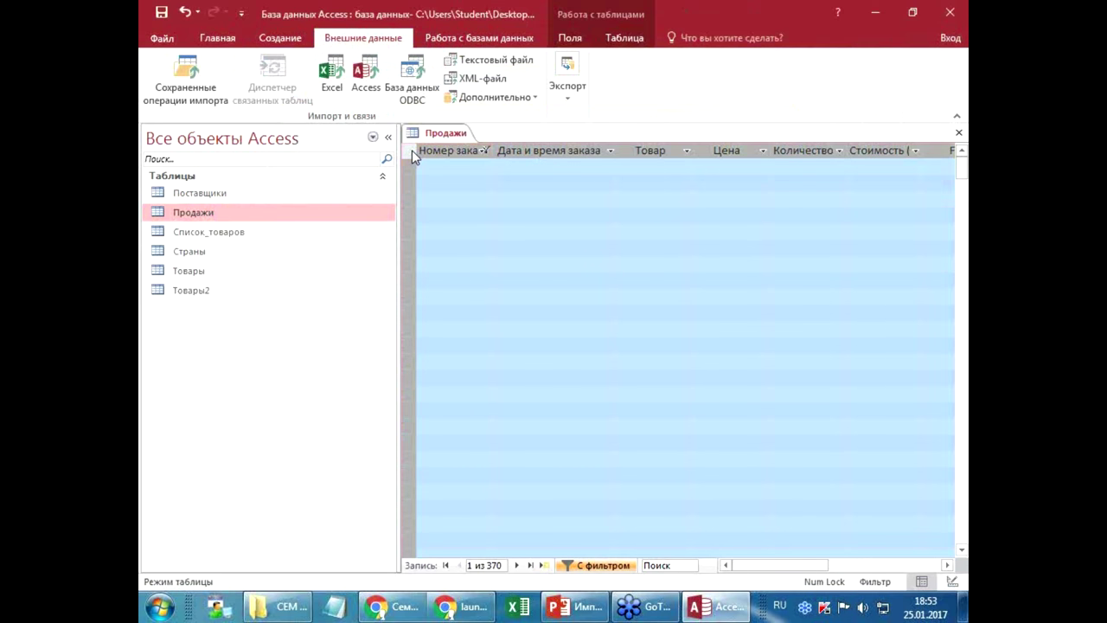
pyautogui.press('Delete')
pyautogui.click(530, 352)
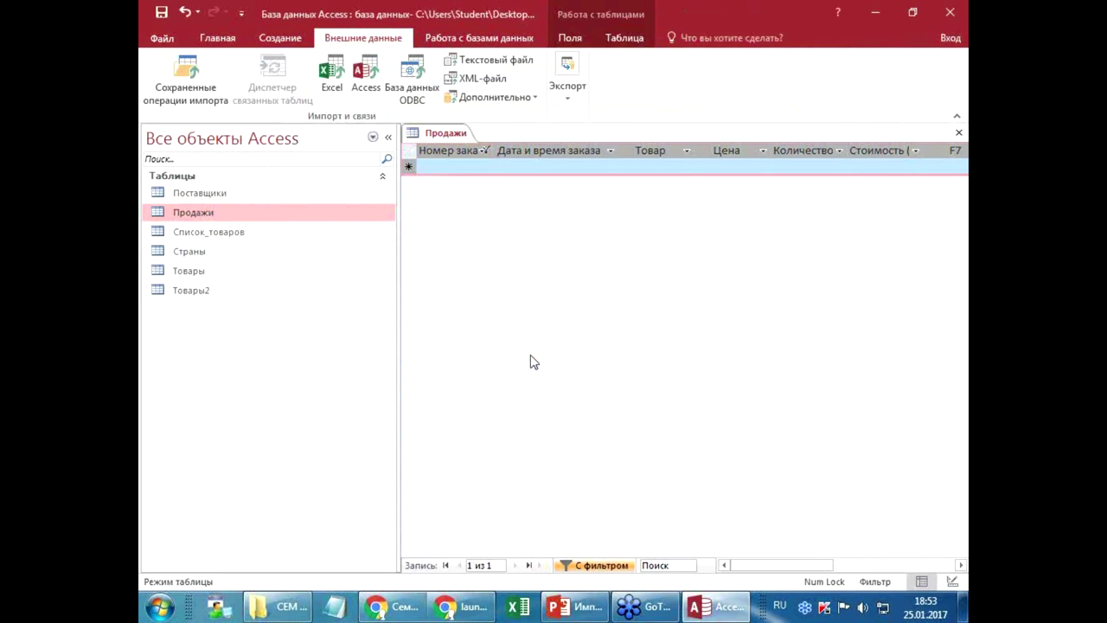
# - Remove the Номер заказа filter, check the remaining 30 orders, and close the Продажи table
pyautogui.click(484, 151)
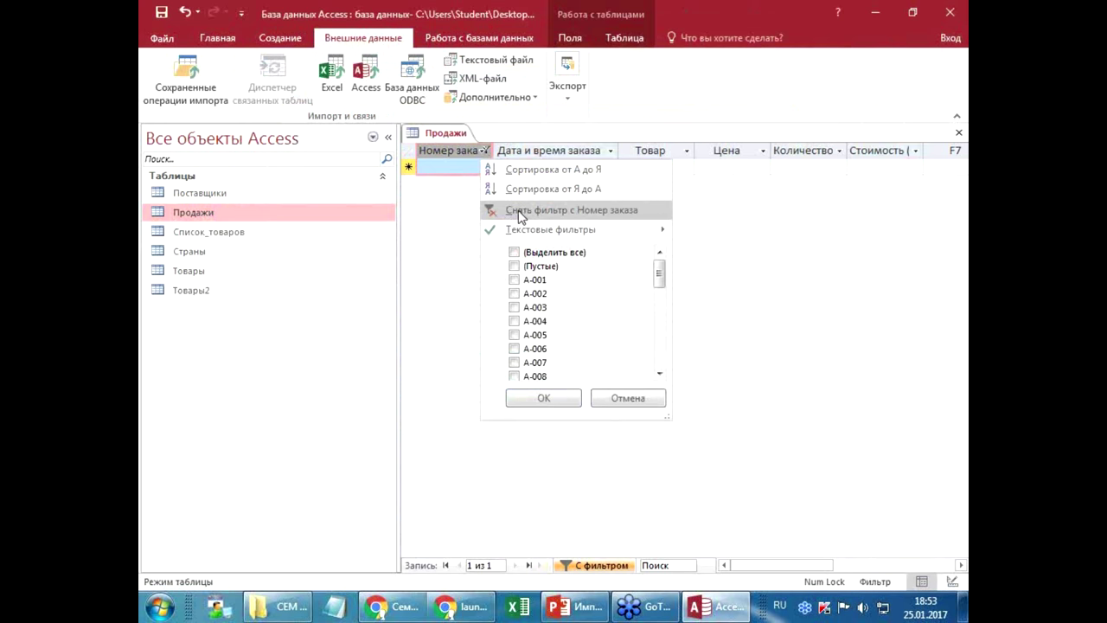
pyautogui.click(522, 211)
pyautogui.click(471, 250)
pyautogui.scroll(-6, 469, 309)
pyautogui.scroll(6, 467, 307)
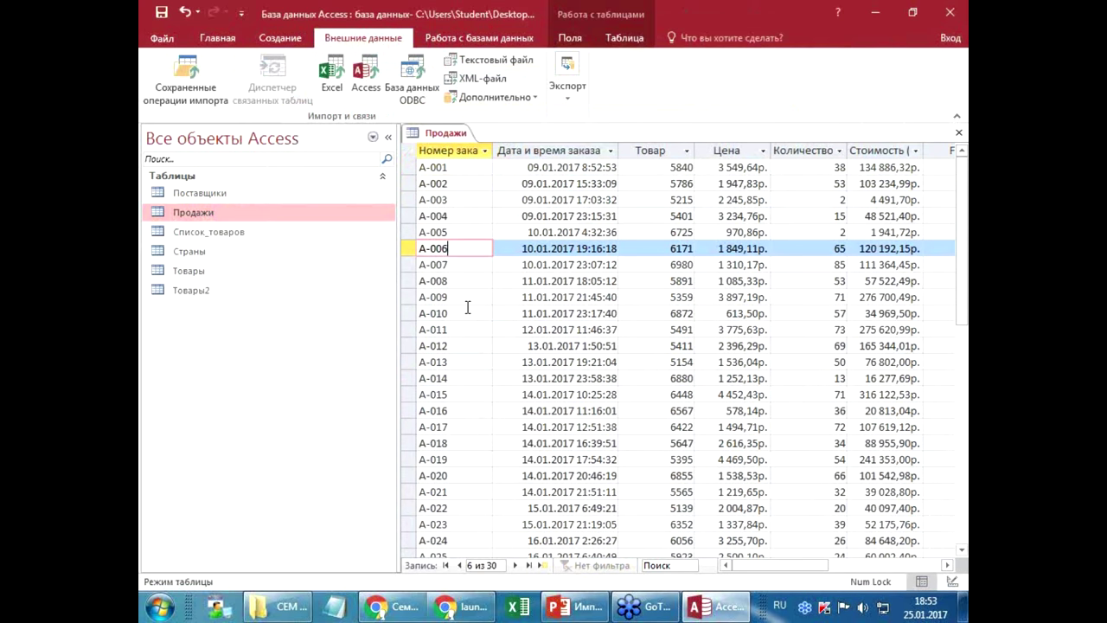
pyautogui.press('Down')
pyautogui.press('Down')
pyautogui.press('Down')
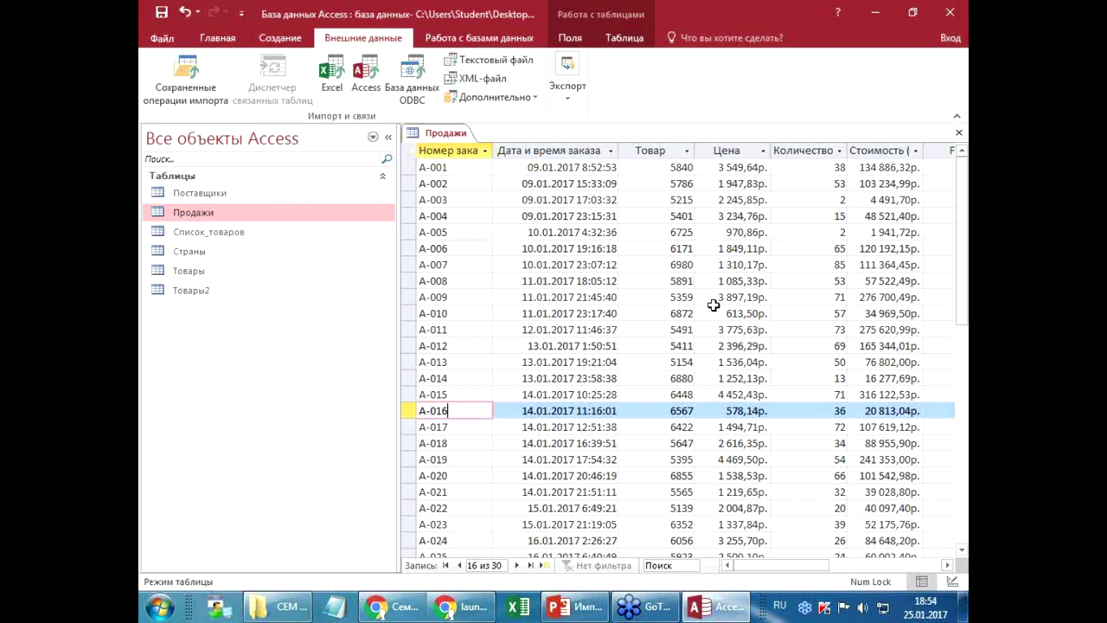
pyautogui.click(958, 133)
# - Save the Продажи layout and open Данные Excel.xlsb on the Филиал Б sheet
pyautogui.click(495, 346)
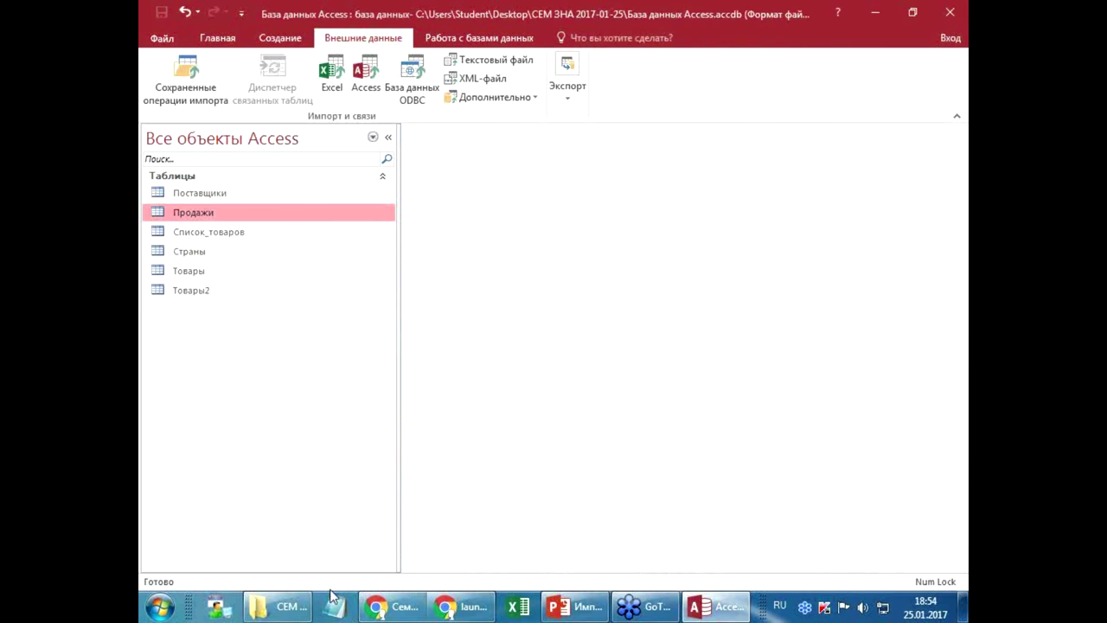
pyautogui.hotkey('alt', 'Tab')
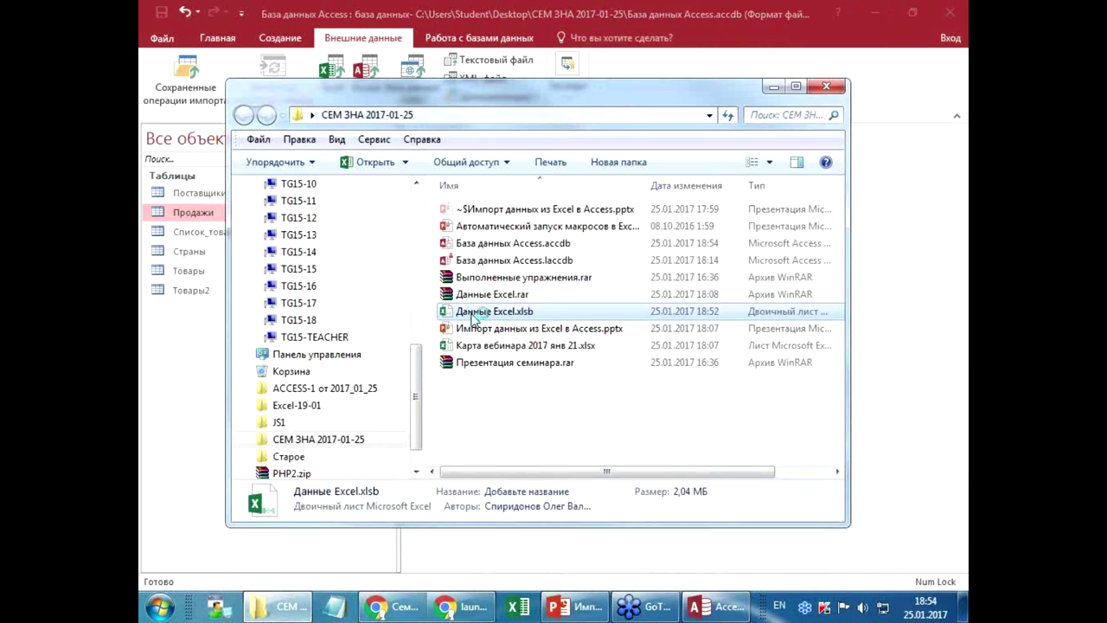
pyautogui.doubleClick(471, 316)
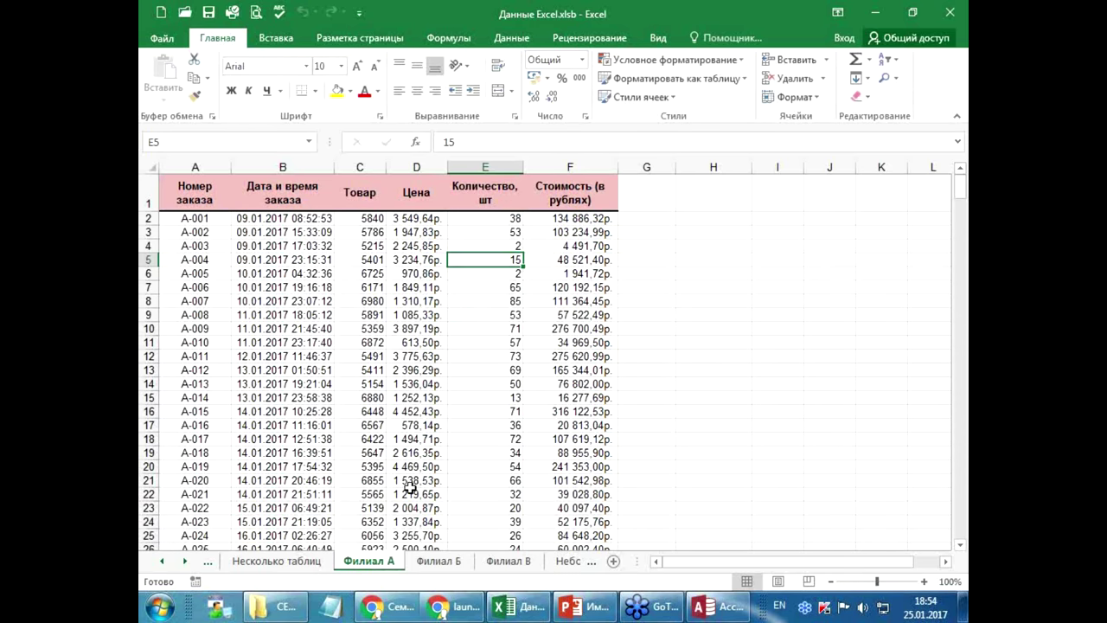
pyautogui.click(437, 561)
pyautogui.scroll(-1, 309, 445)
pyautogui.scroll(-2, 285, 439)
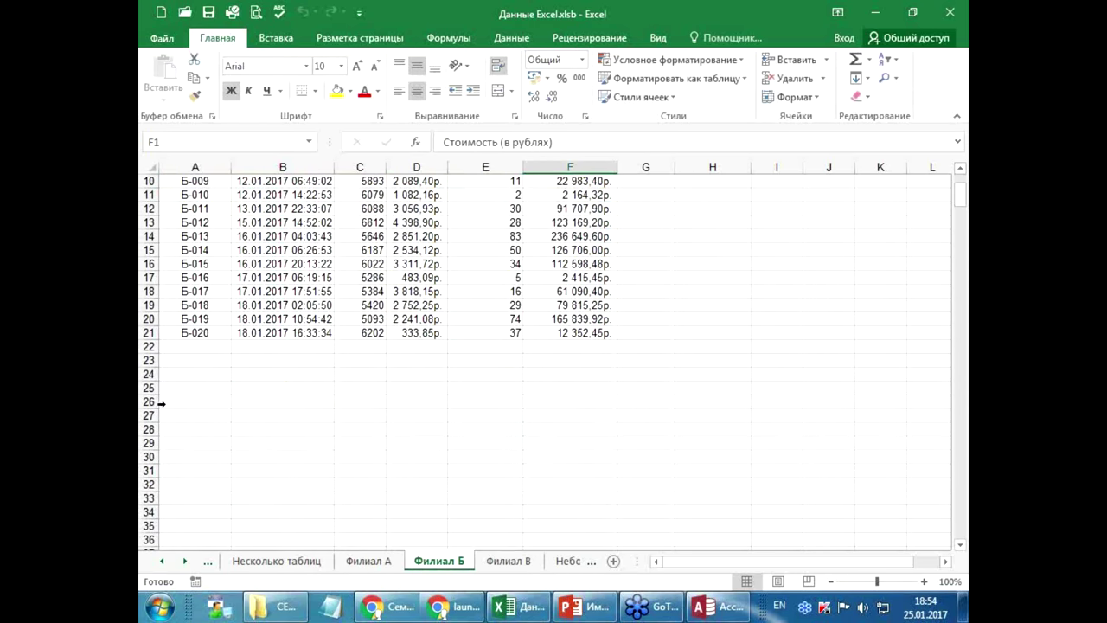
# - Delete the empty cells below row 21 and the empty columns G–J on Филиал Б, saving the workbook
pyautogui.click(149, 346)
pyautogui.click(198, 347)
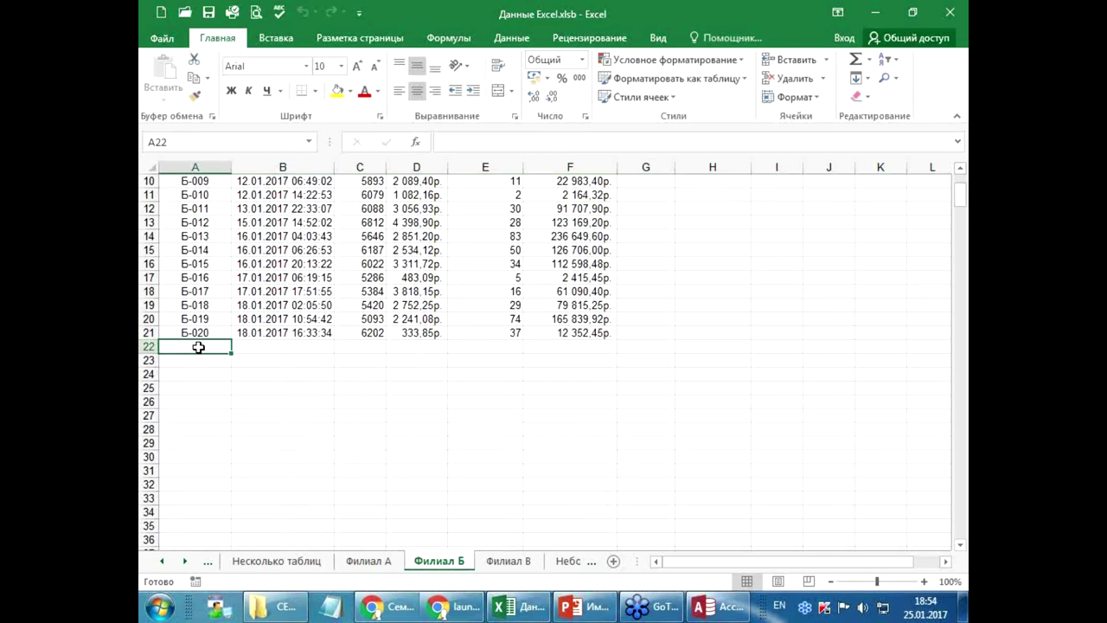
pyautogui.hotkey('ctrl', 'shift', 'Down')
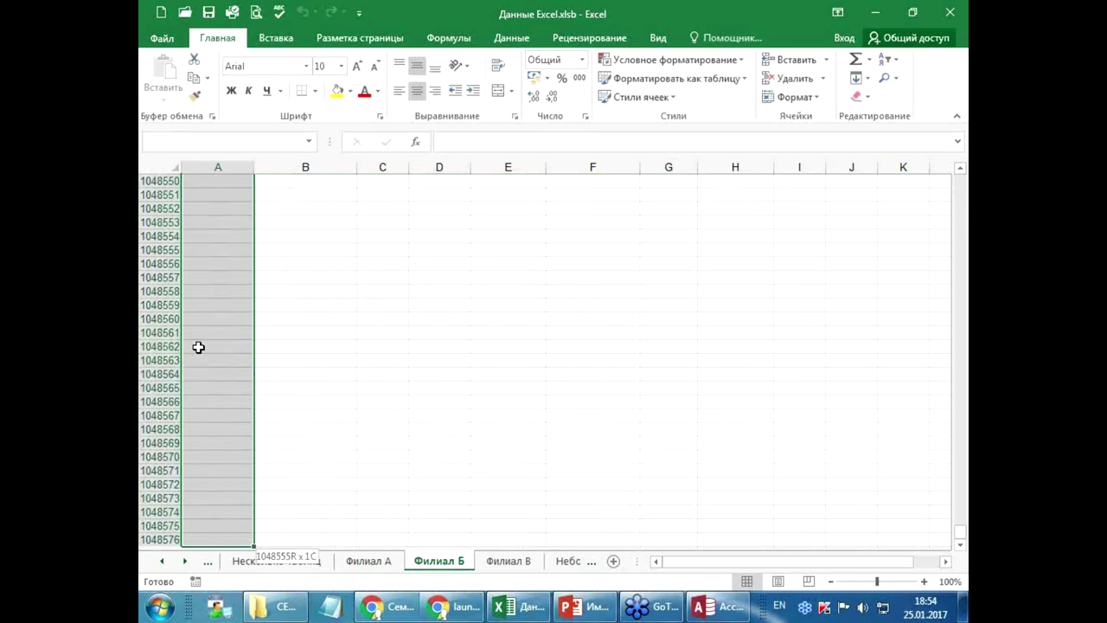
pyautogui.hotkey('ctrl', 'shift', 'Right')
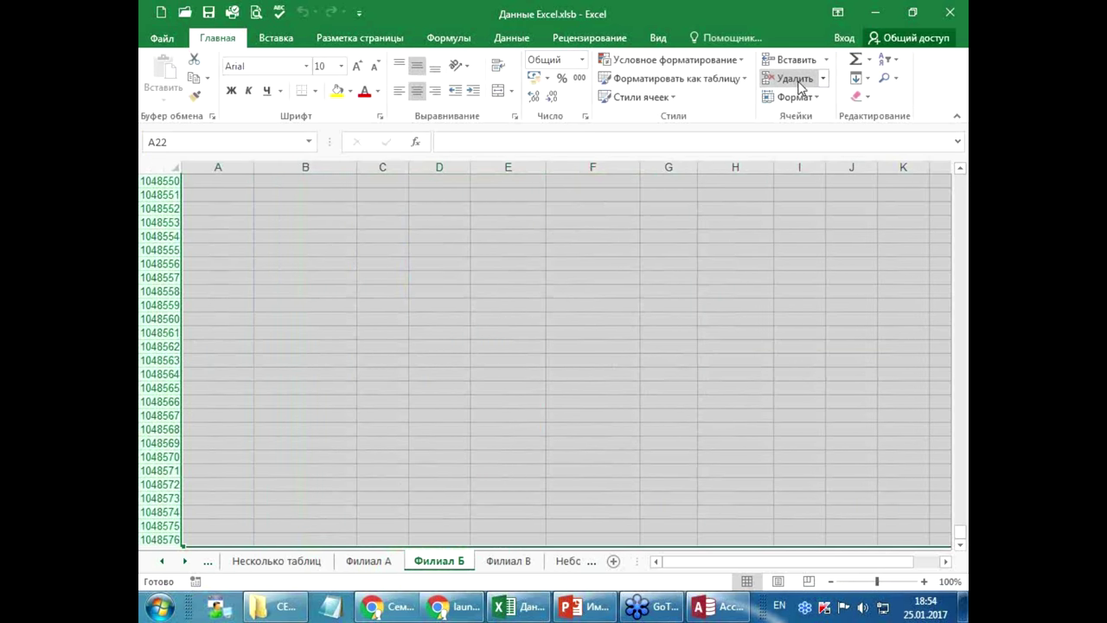
pyautogui.click(798, 82)
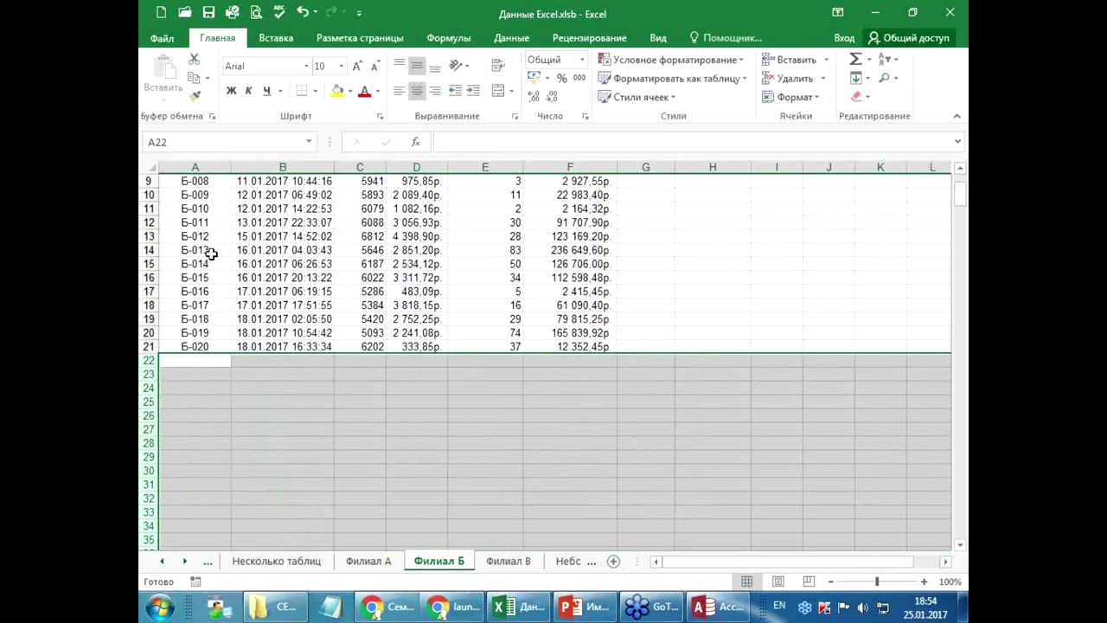
pyautogui.click(213, 253)
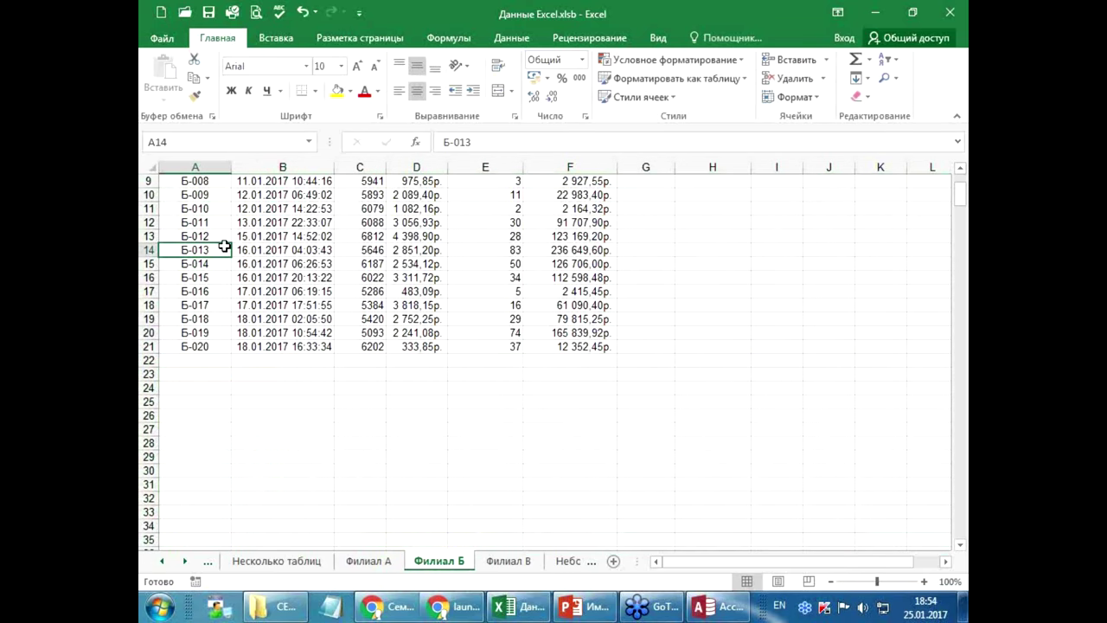
pyautogui.click(208, 12)
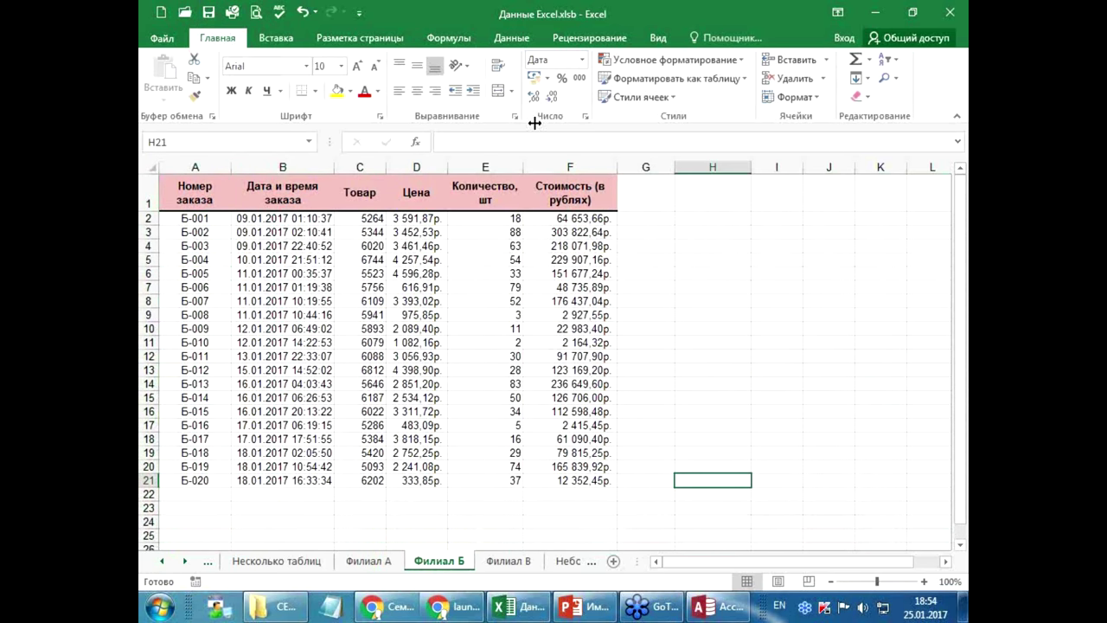
pyautogui.moveTo(641, 166); pyautogui.dragTo(818, 206)
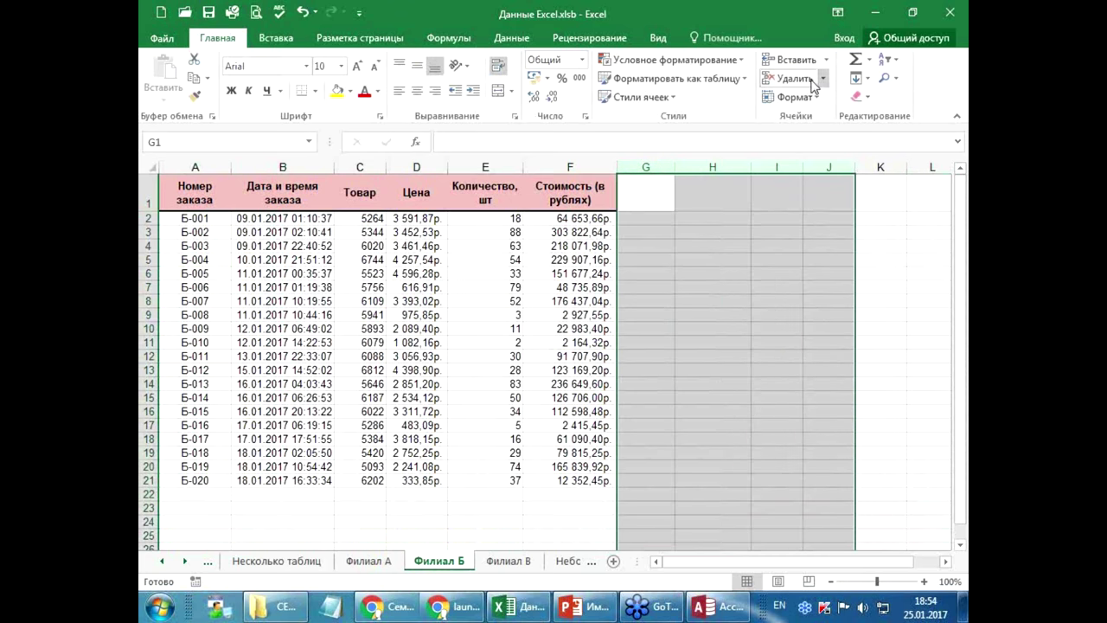
pyautogui.click(789, 77)
pyautogui.click(208, 12)
# - Verify the data range with Ctrl+End and Ctrl+Home, then close Excel
pyautogui.click(184, 186)
pyautogui.hotkey('ctrl', 'End')
pyautogui.hotkey('ctrl', 'Home')
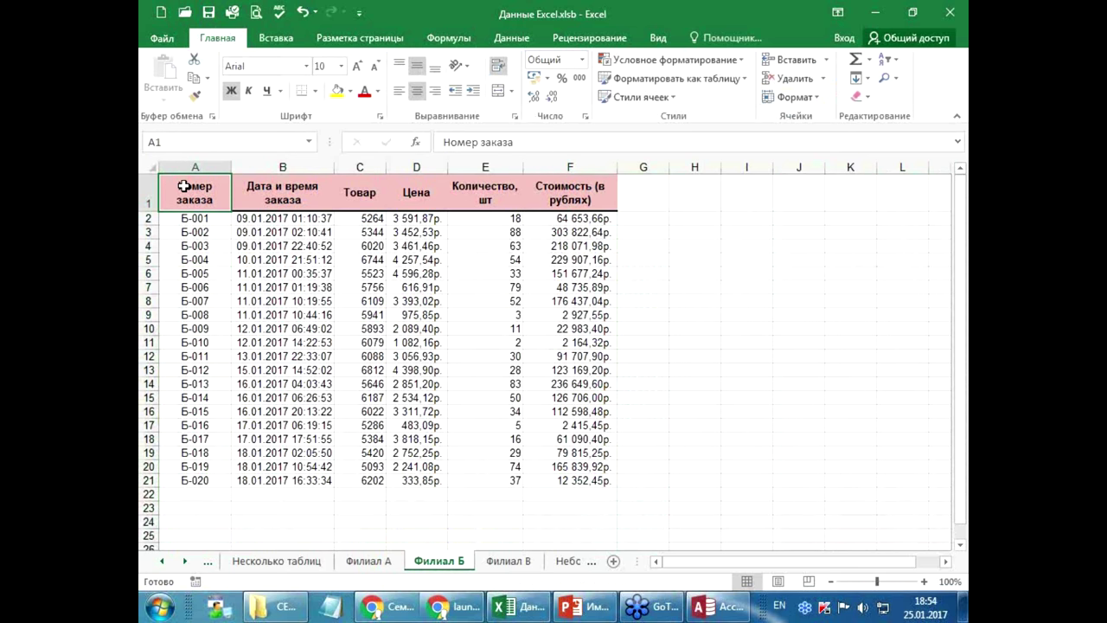
pyautogui.click(320, 258)
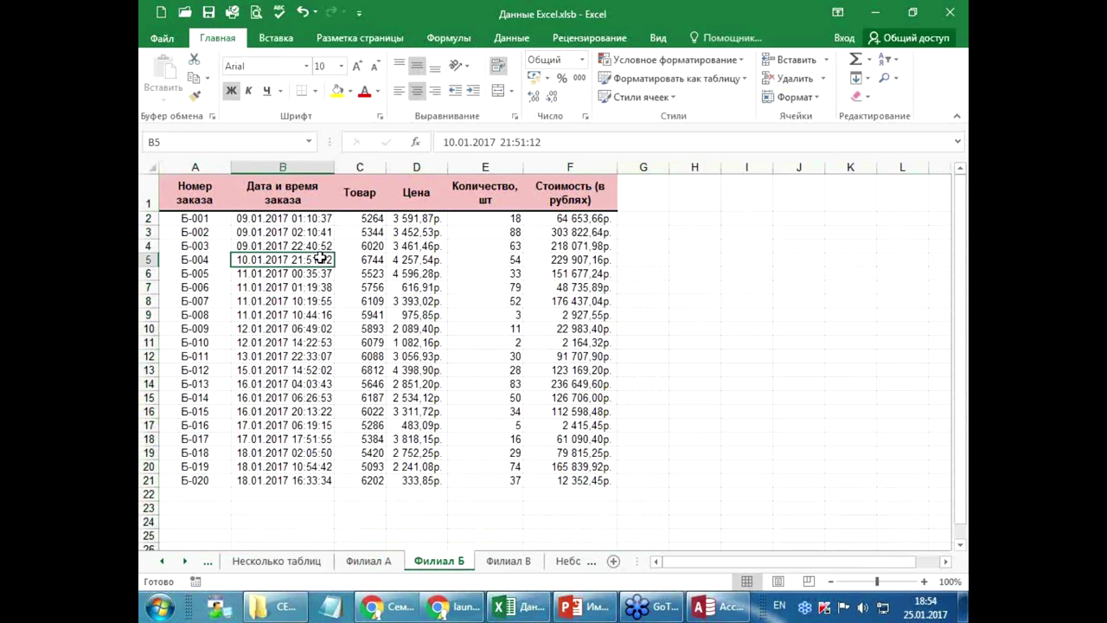
pyautogui.click(194, 192)
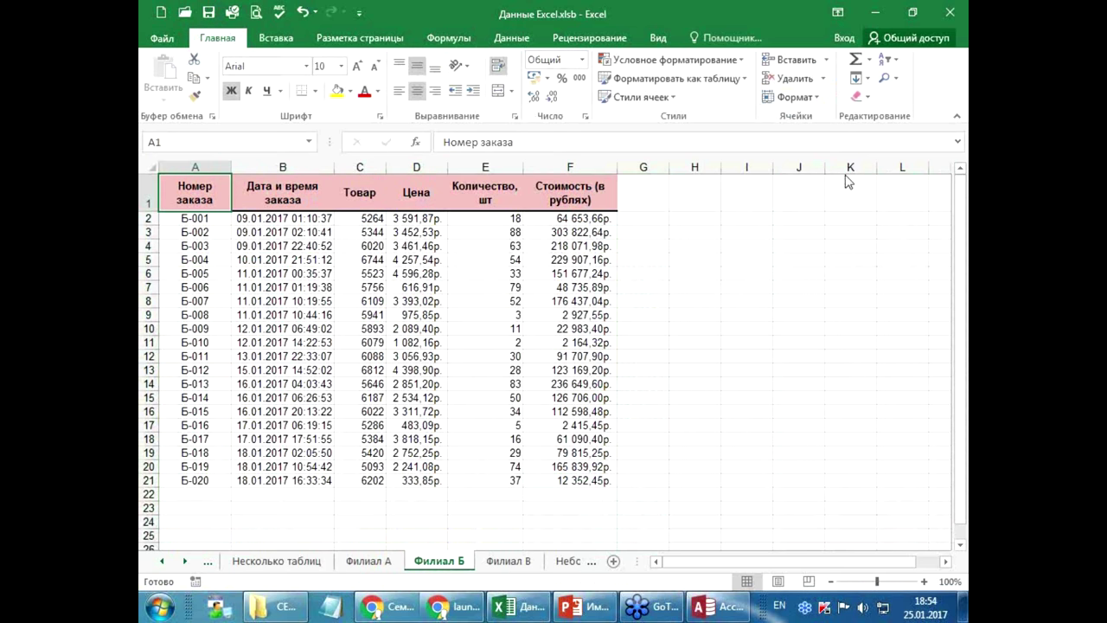
pyautogui.click(952, 14)
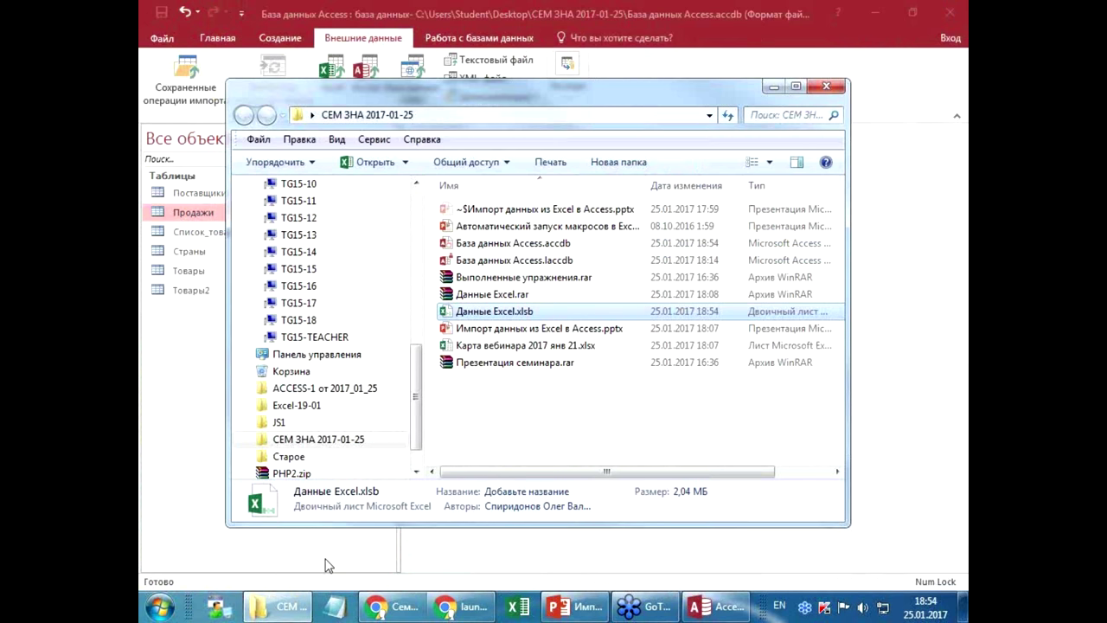
# - Start an Excel import from Данные Excel.xlsb, set to append records to the Продажи table
pyautogui.click(450, 553)
pyautogui.click(343, 88)
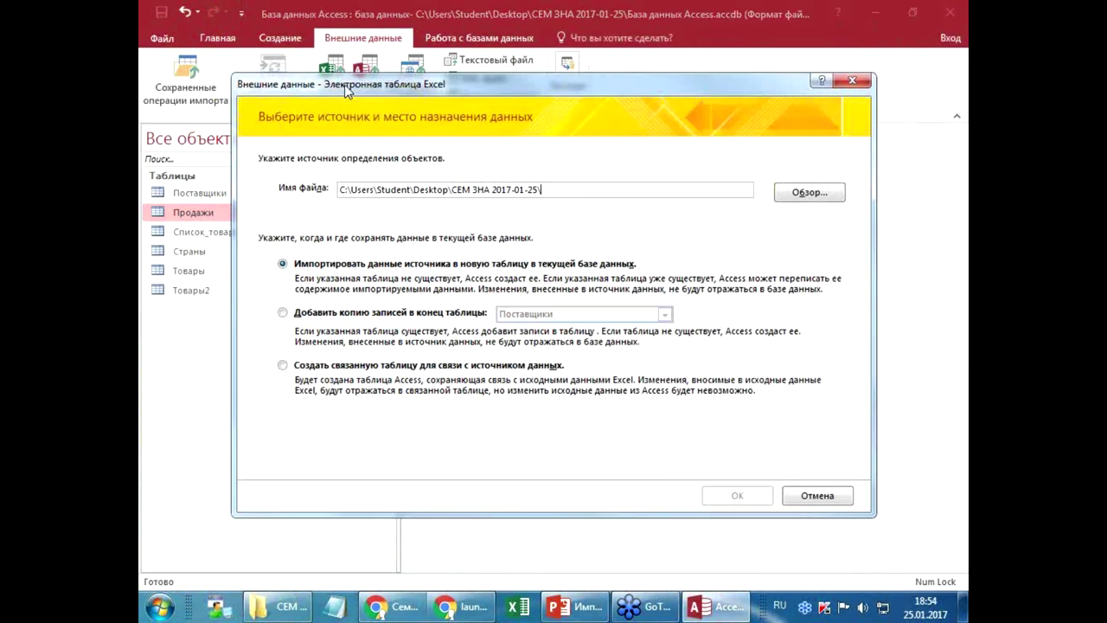
pyautogui.click(798, 196)
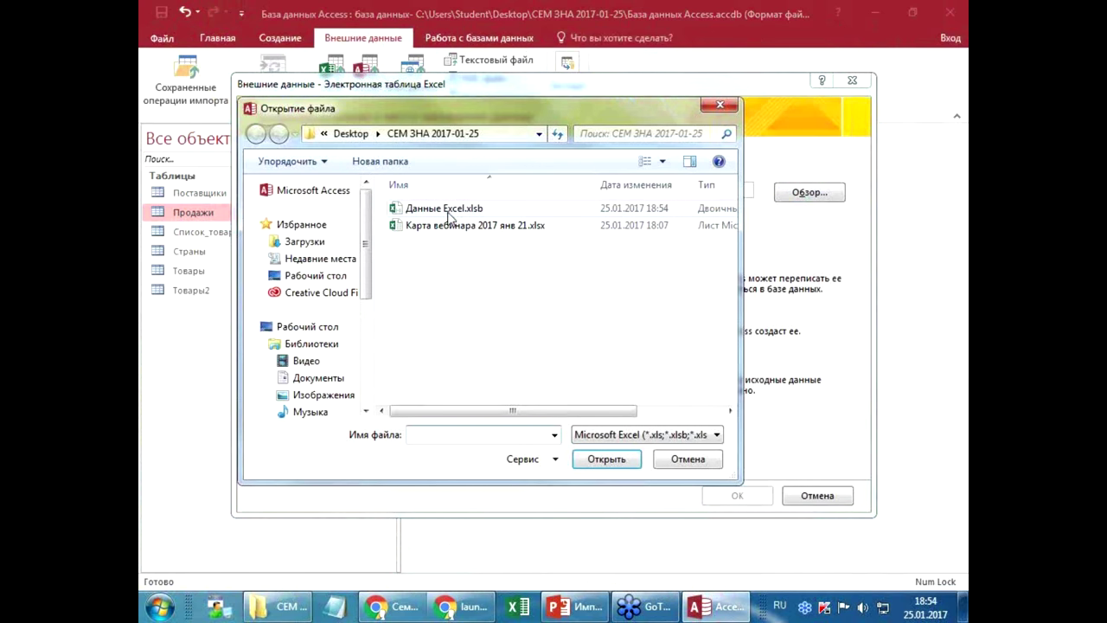
pyautogui.doubleClick(448, 211)
pyautogui.click(284, 314)
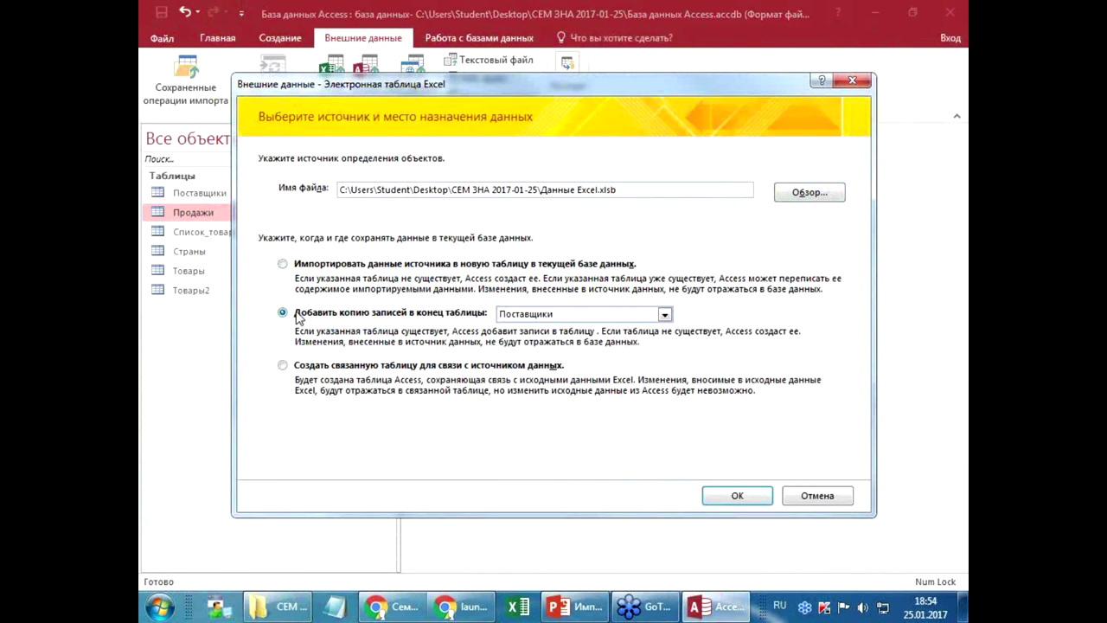
pyautogui.click(665, 315)
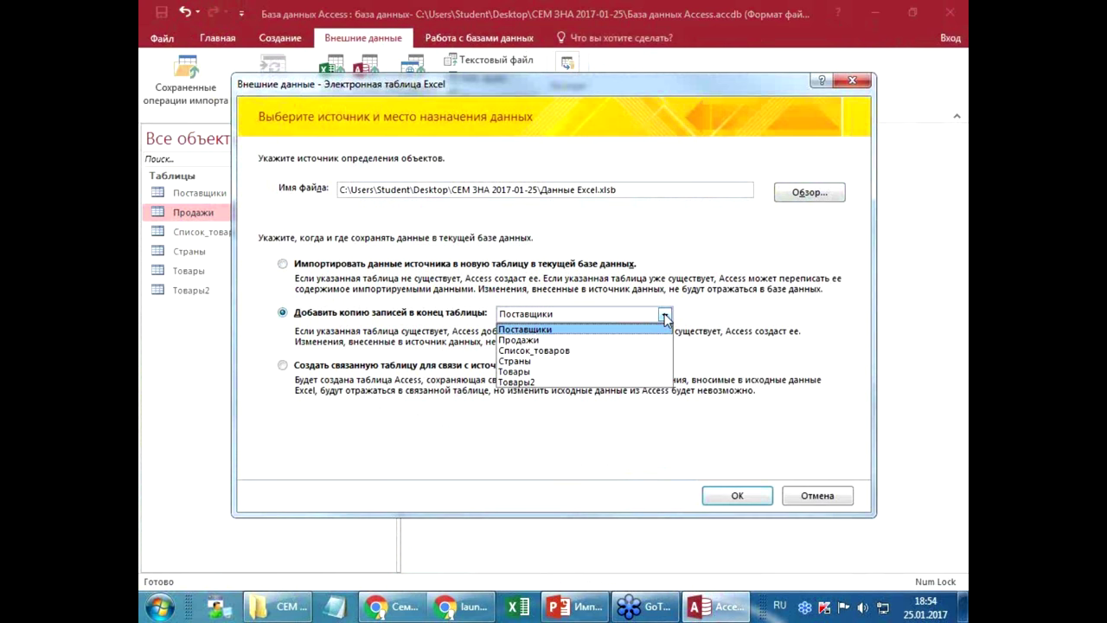
pyautogui.click(570, 343)
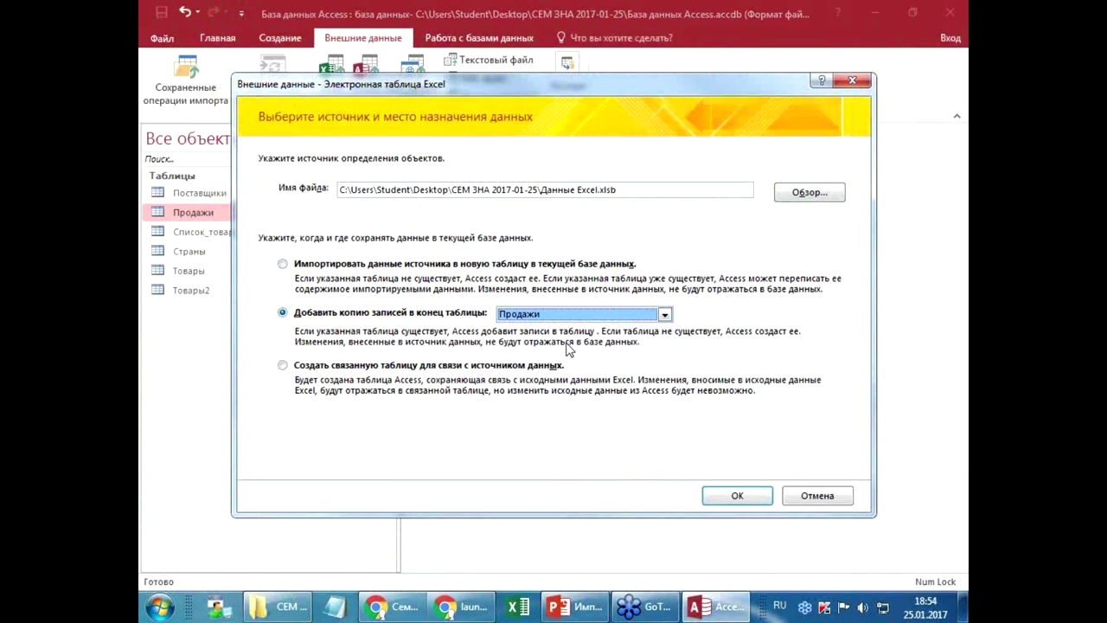
pyautogui.click(737, 497)
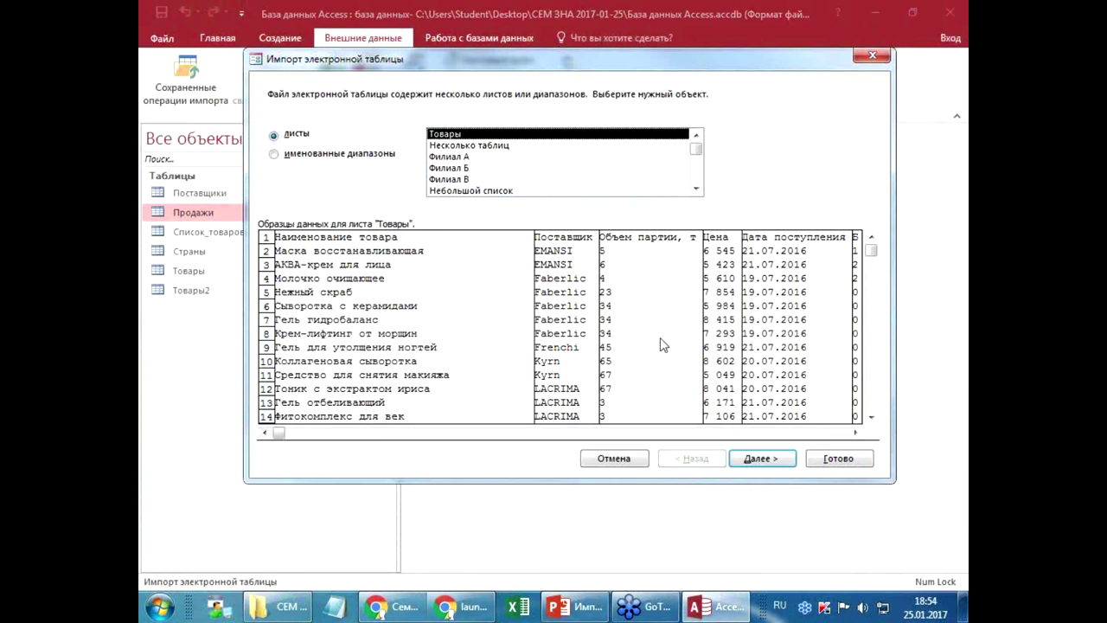
# - Import the Филиал Б sheet with its header row into Продажи, skipping saving the import steps
pyautogui.click(450, 168)
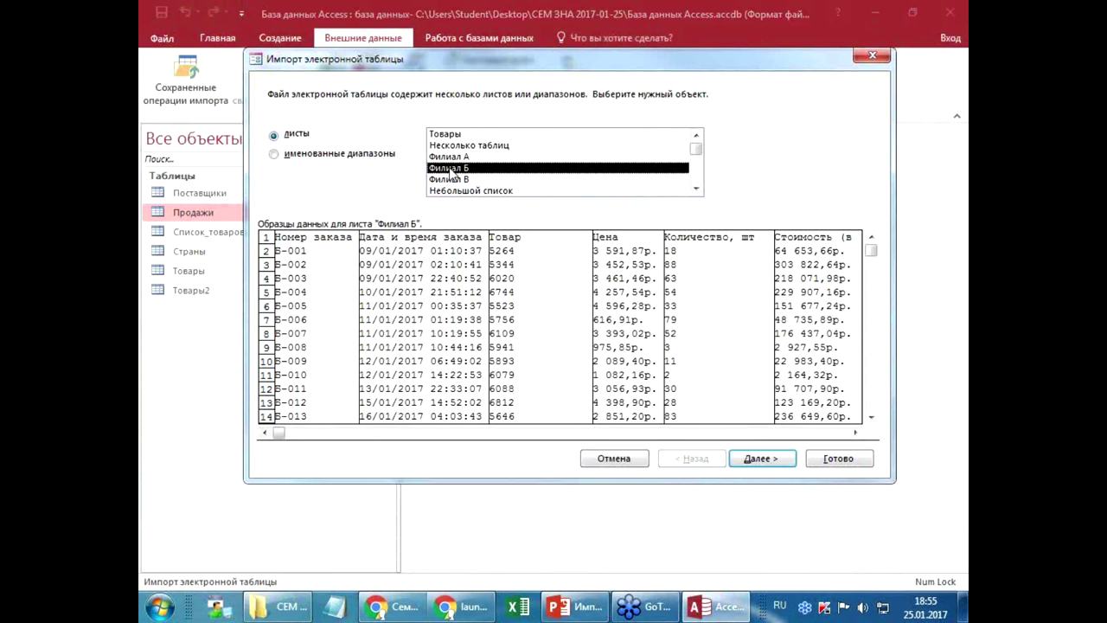
pyautogui.scroll(-2, 873, 421)
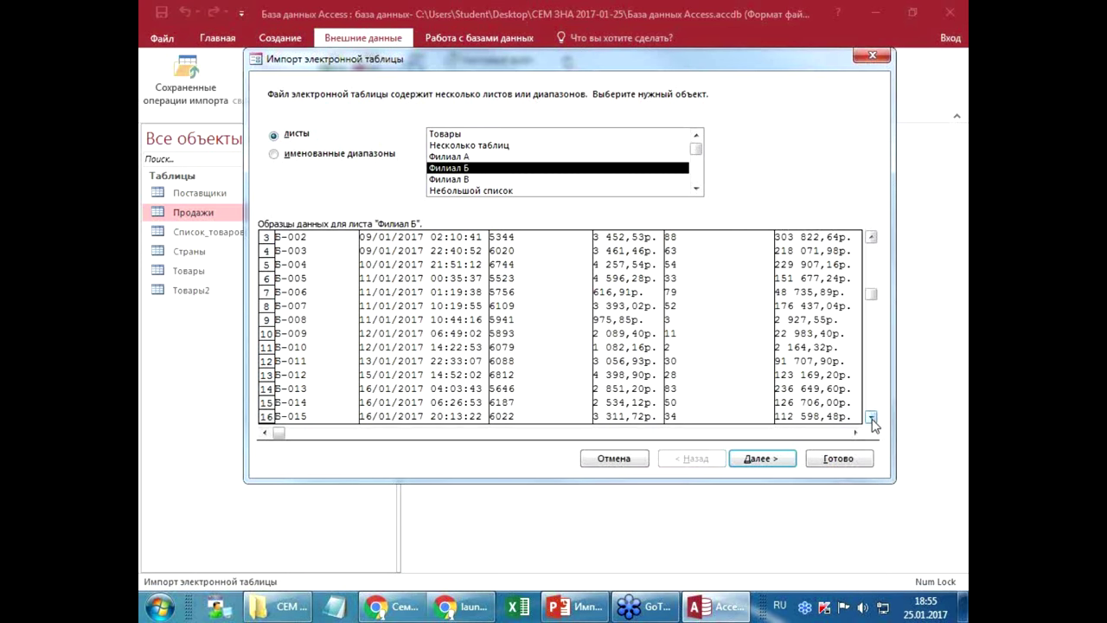
pyautogui.scroll(-1, 873, 421)
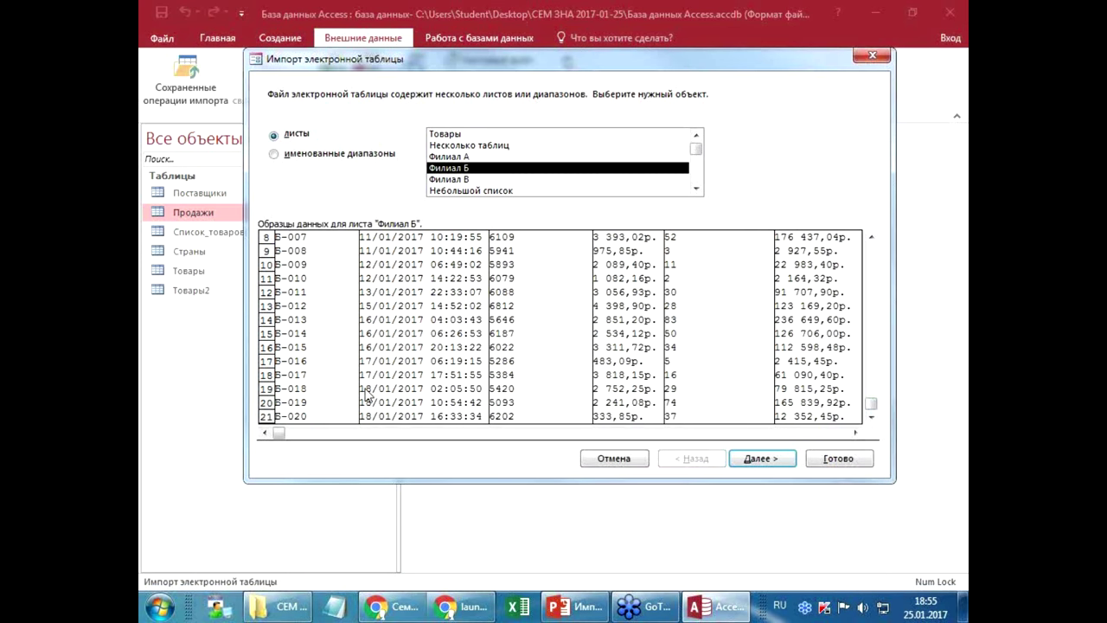
pyautogui.scroll(3, 873, 253)
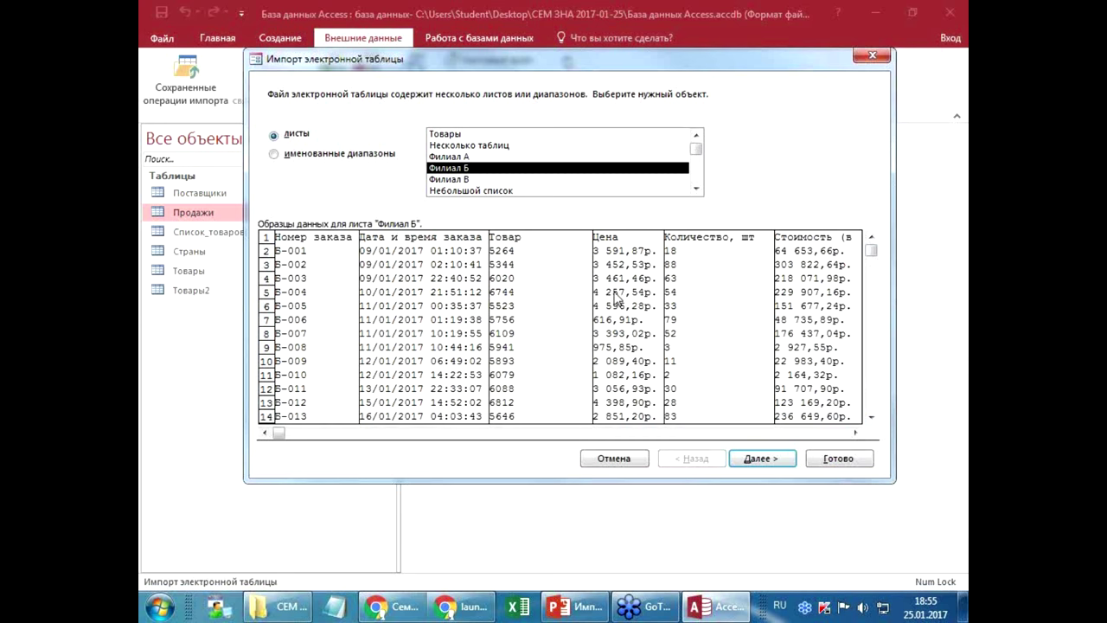
pyautogui.click(763, 460)
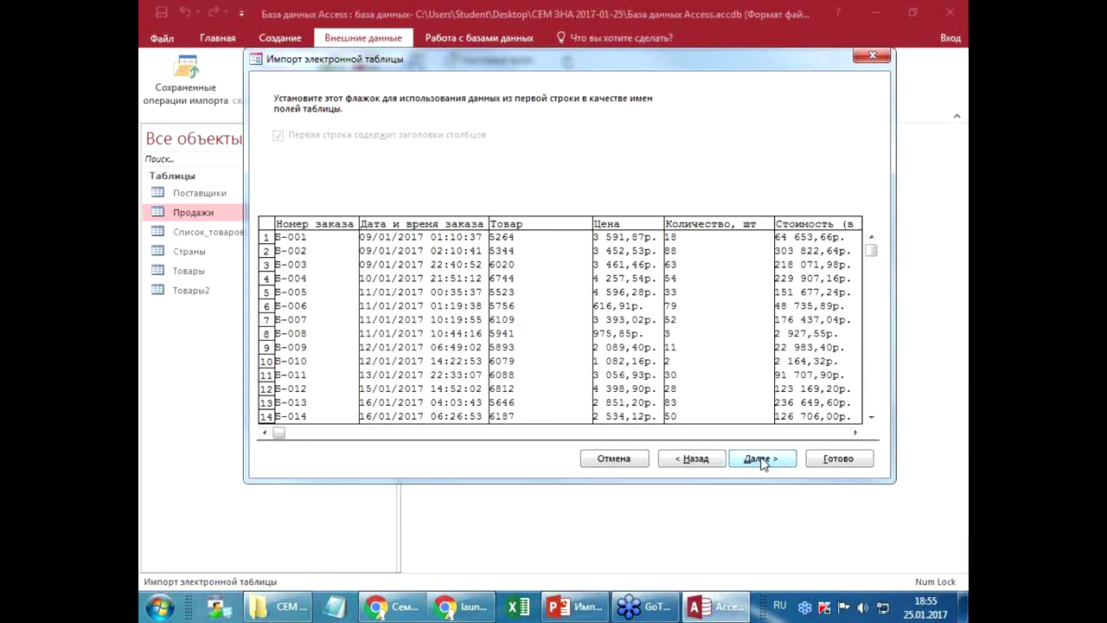
pyautogui.click(761, 460)
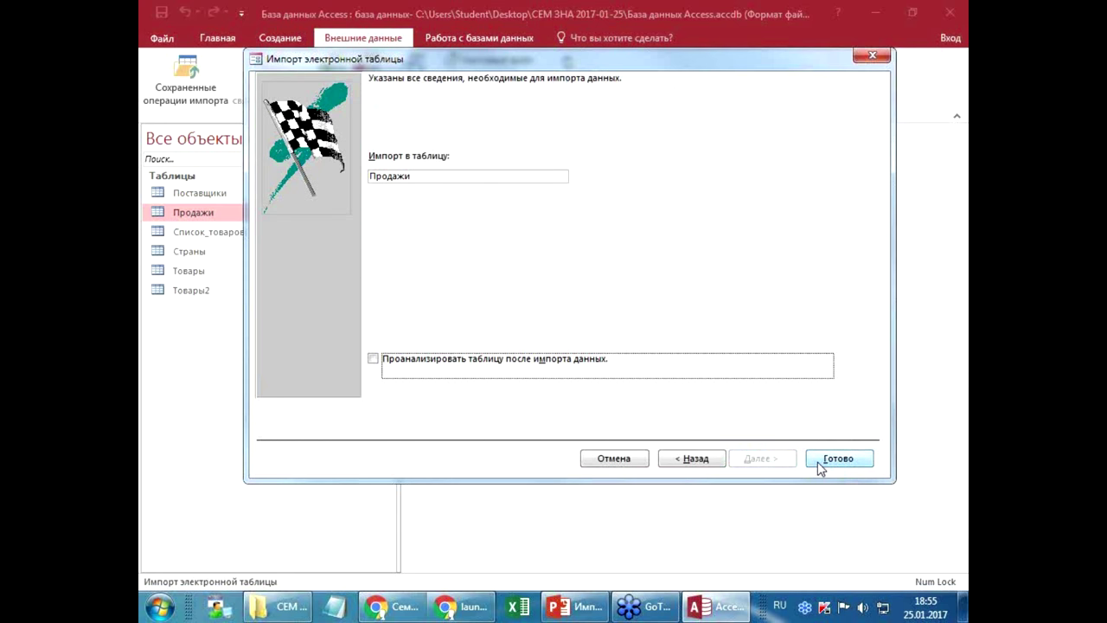
pyautogui.click(818, 462)
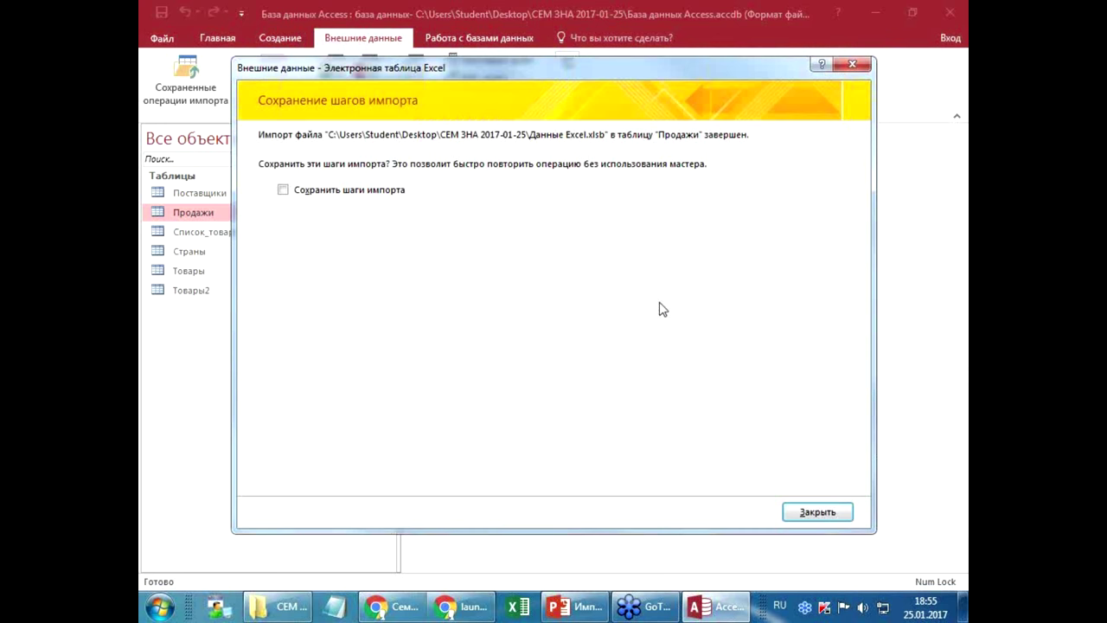
pyautogui.click(817, 512)
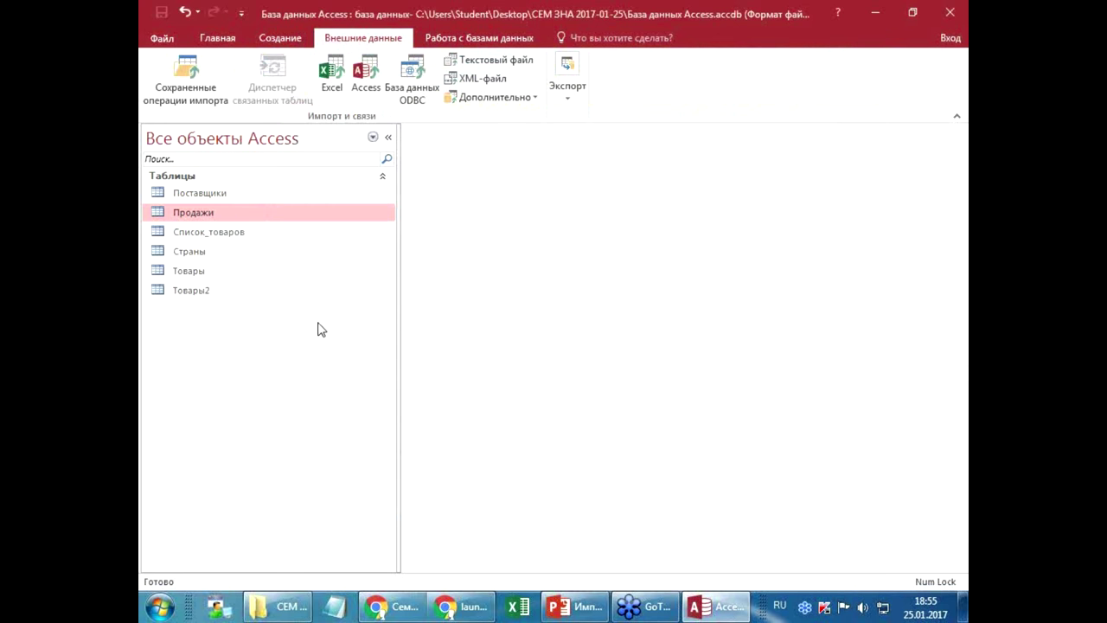
# - Open the Продажи table and scroll down to the appended Б records
pyautogui.doubleClick(214, 216)
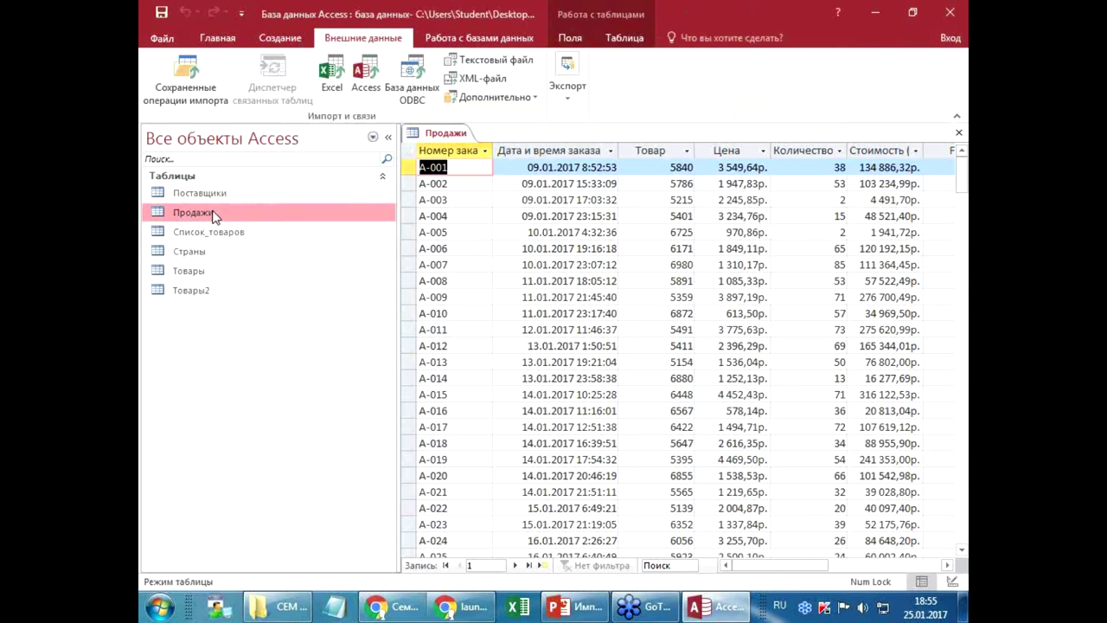
pyautogui.scroll(-2, 361, 257)
pyautogui.scroll(-6, 361, 257)
pyautogui.scroll(-2, 362, 257)
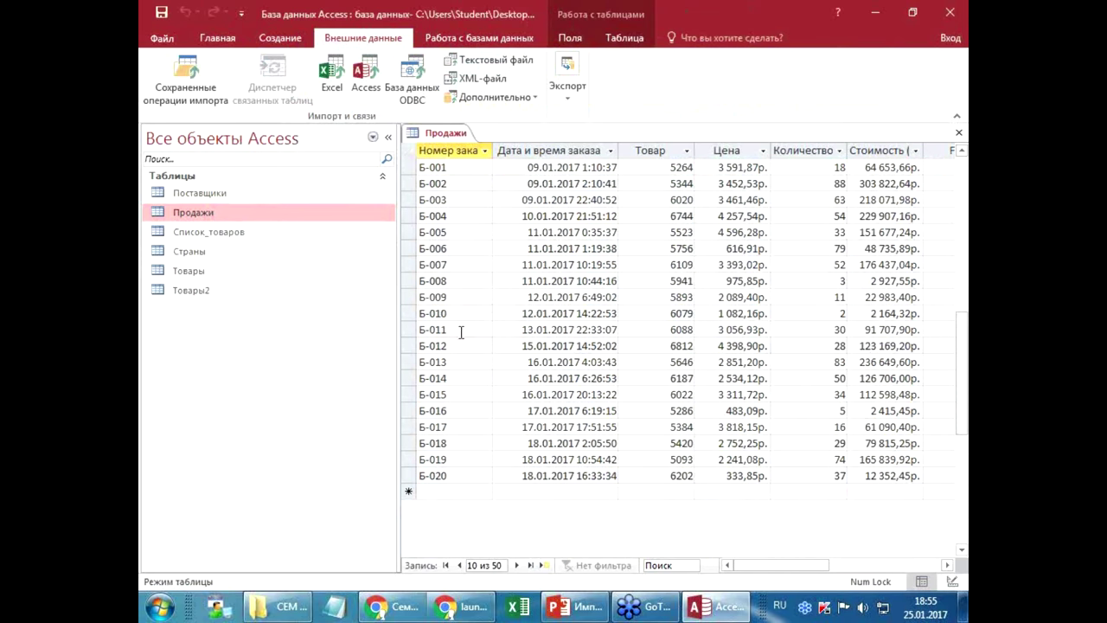
pyautogui.click(456, 314)
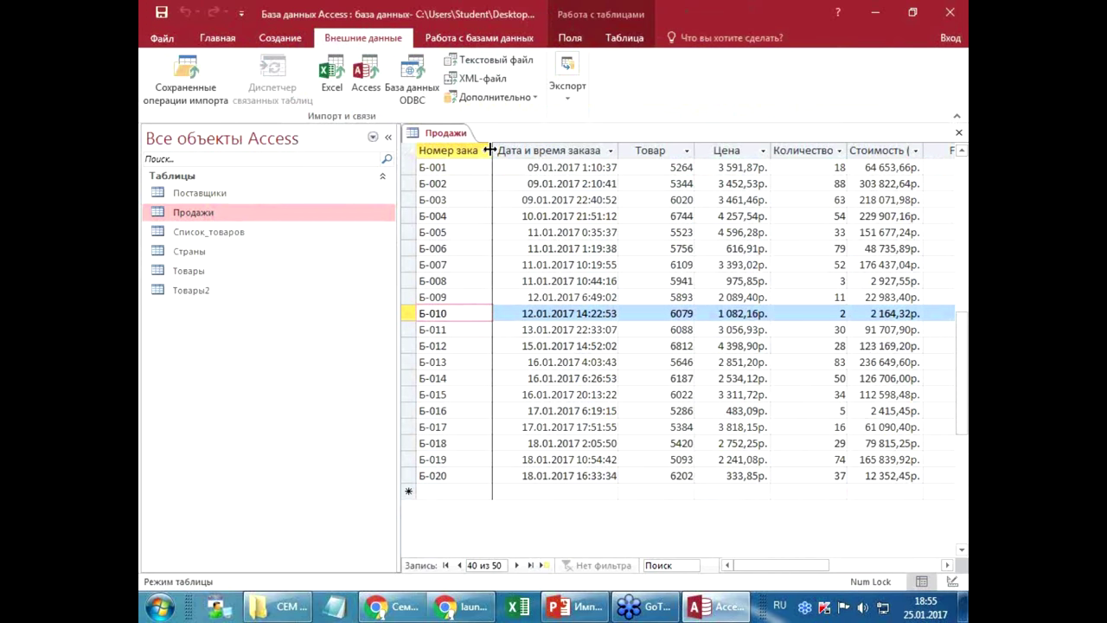
# - Widen the Номер заказа column and browse the Б-011 onward records
pyautogui.moveTo(493, 152); pyautogui.dragTo(509, 152)
pyautogui.click(446, 330)
pyautogui.click(459, 350)
pyautogui.scroll(4, 460, 351)
pyautogui.scroll(6, 459, 350)
pyautogui.scroll(-6, 460, 350)
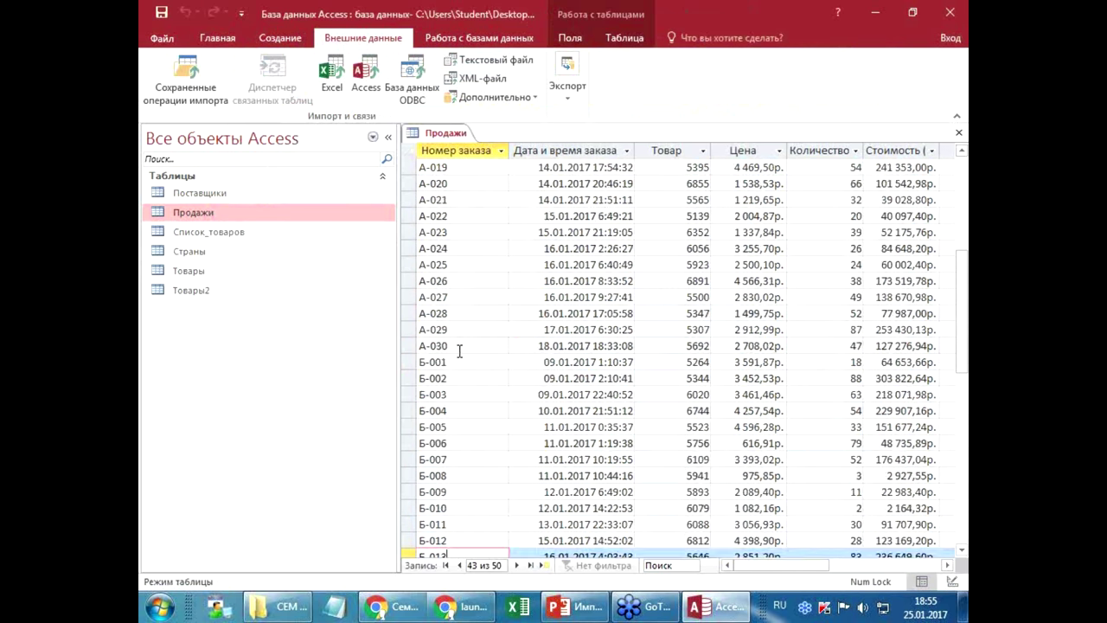
pyautogui.scroll(-5, 459, 350)
pyautogui.scroll(-5, 463, 352)
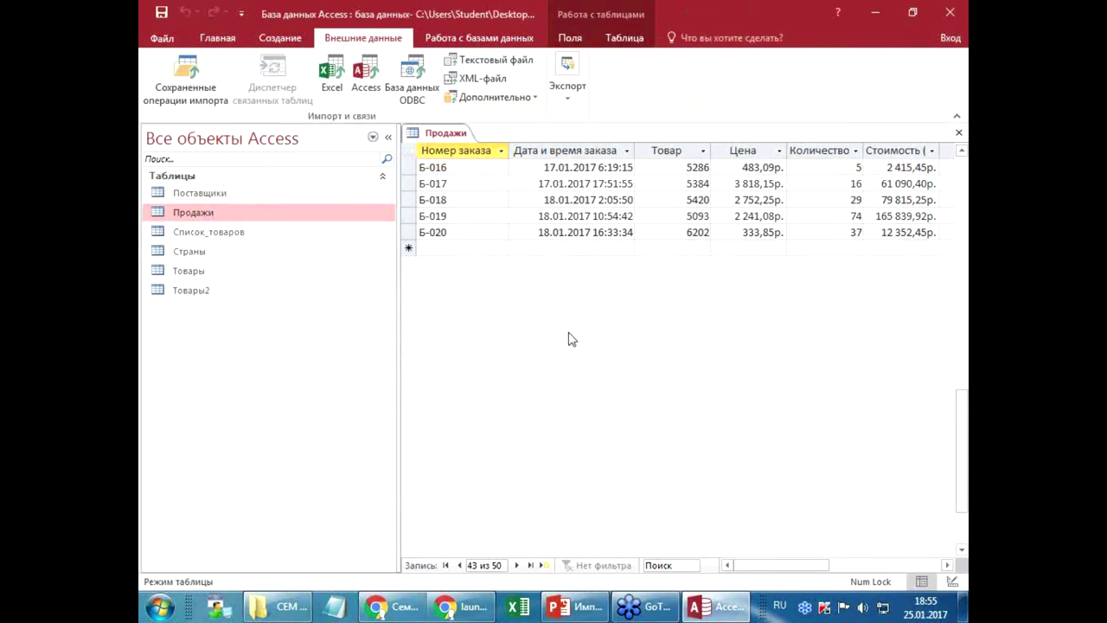
pyautogui.moveTo(962, 449); pyautogui.dragTo(962, 206)
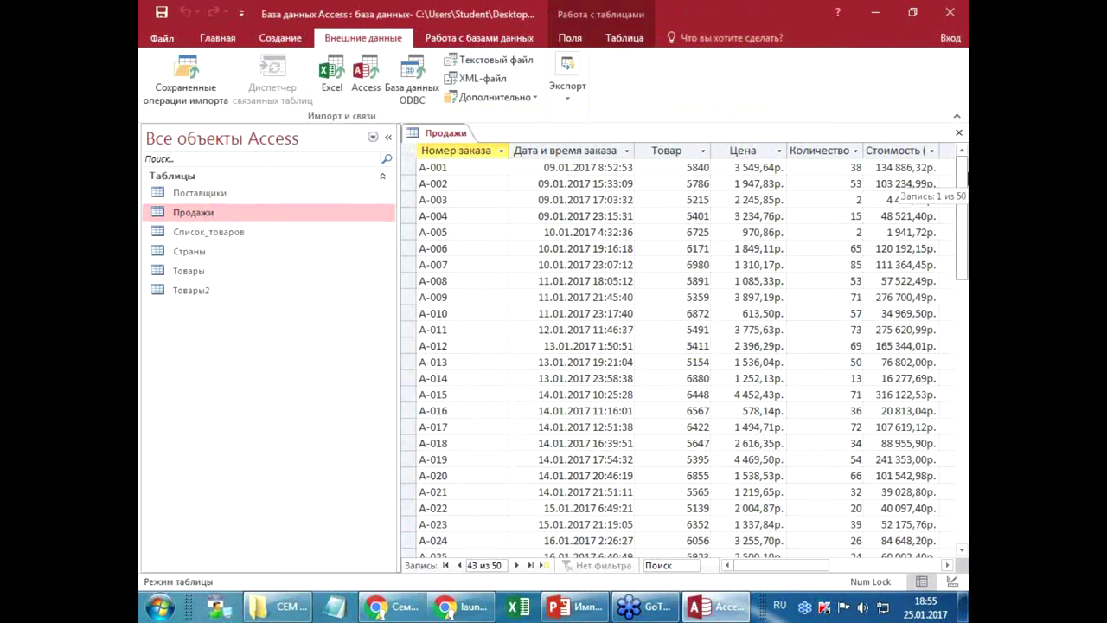
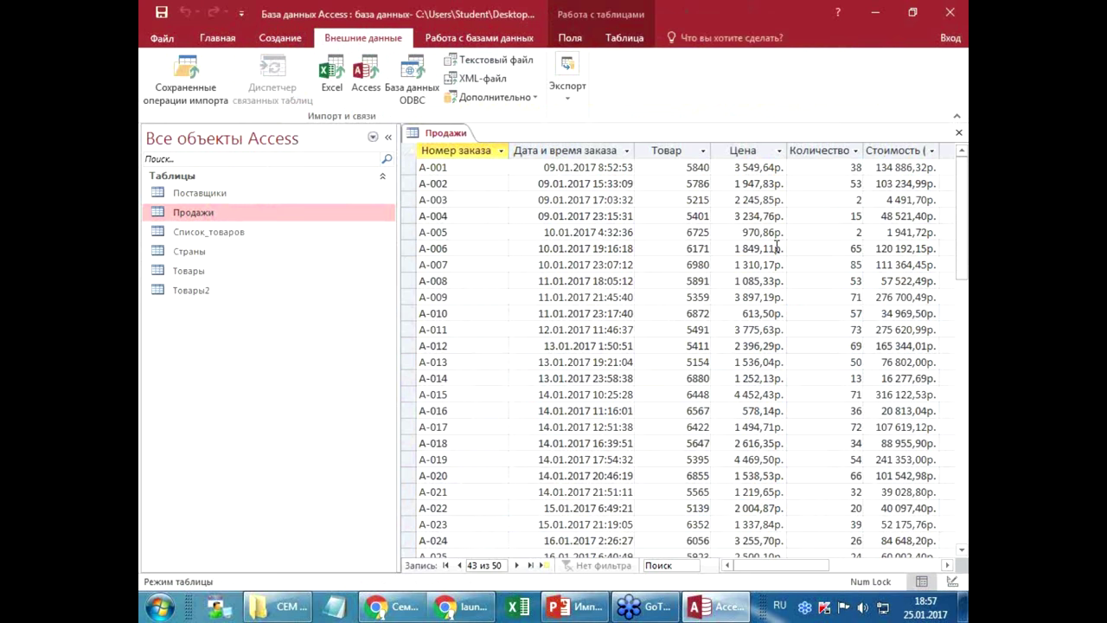
# - Close the Продажи table saving its layout, then open Данные Excel.xlsb from the project folder
pyautogui.click(512, 280)
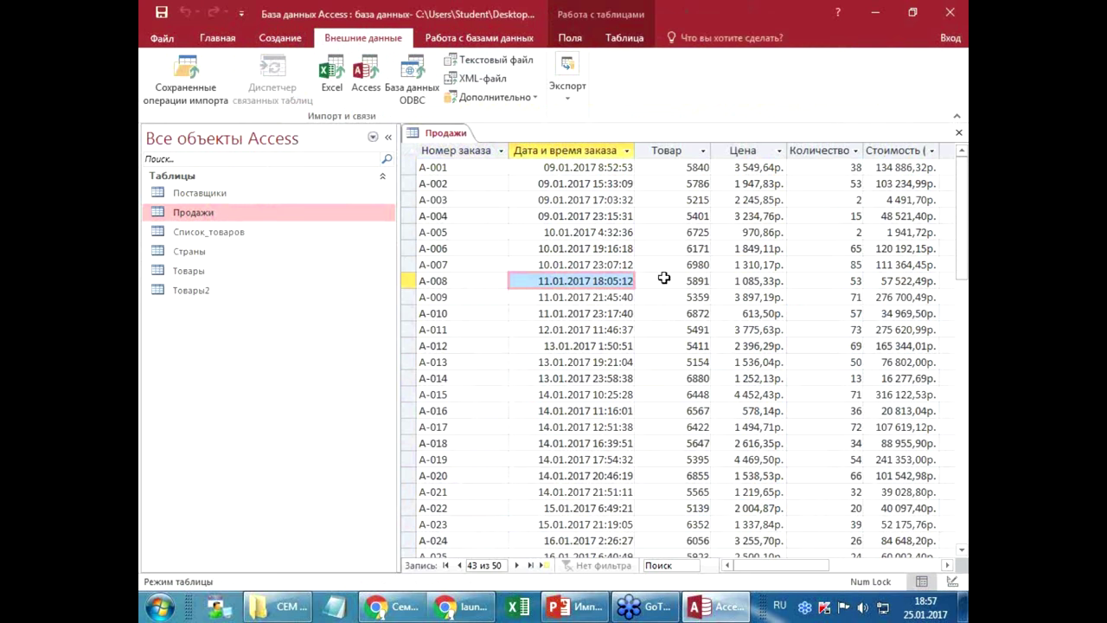
pyautogui.click(959, 132)
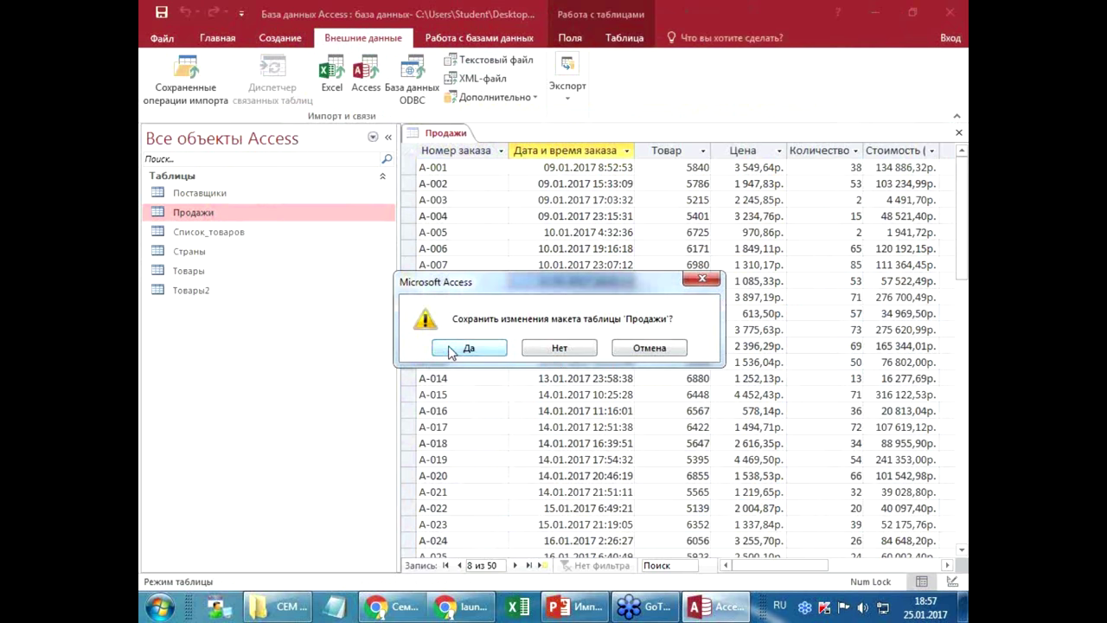
pyautogui.click(495, 350)
pyautogui.click(285, 610)
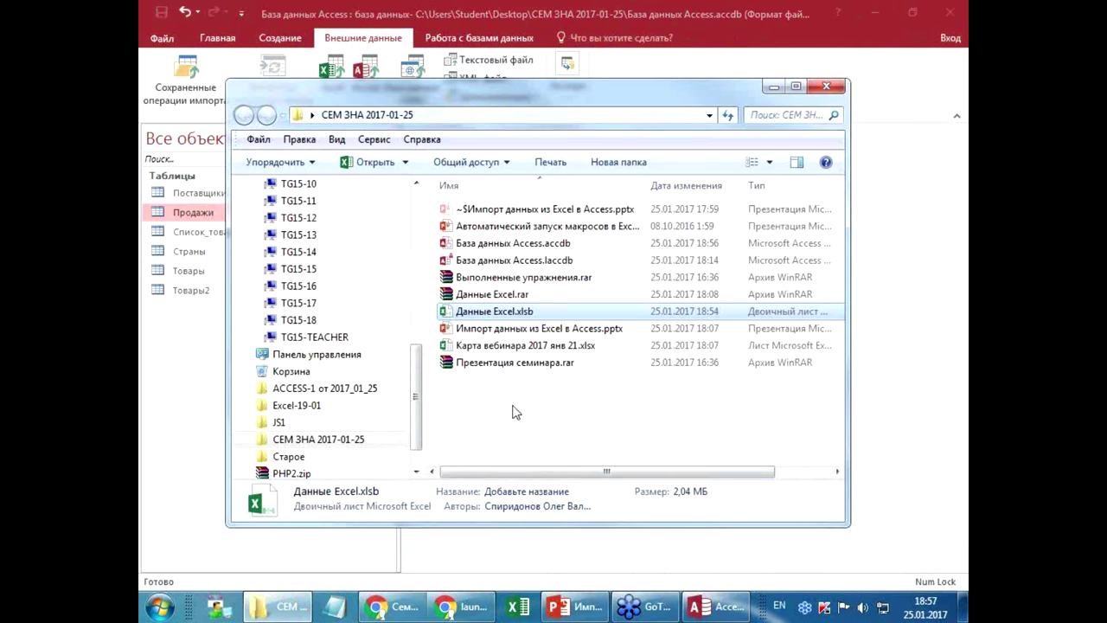
pyautogui.doubleClick(500, 311)
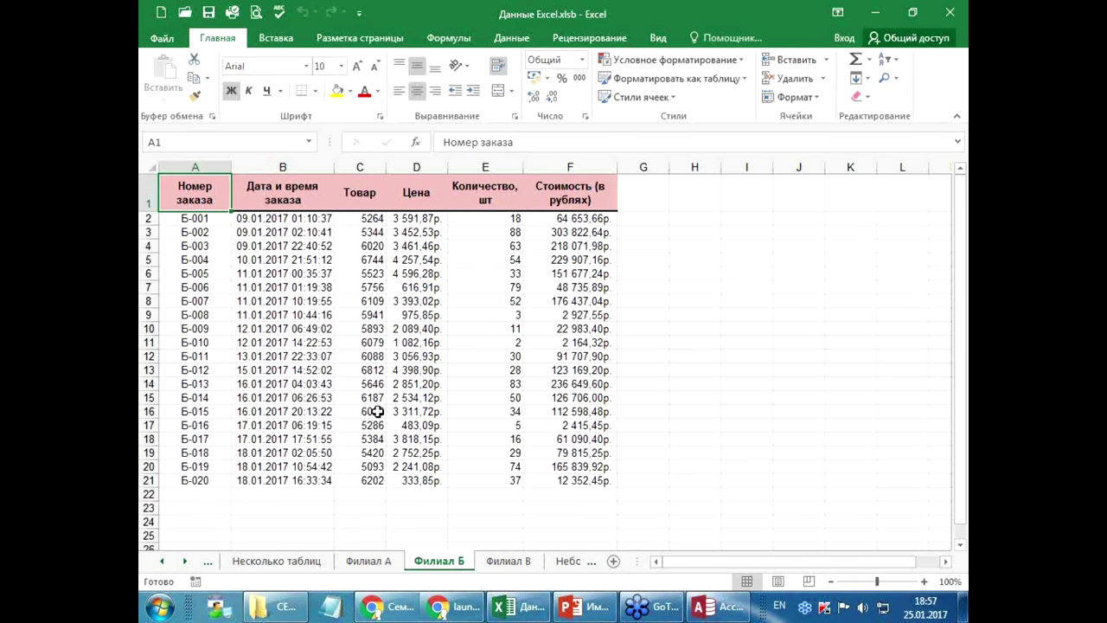
# - Confirm the Большой список sheet's data runs down to row 120001, then return to the header
pyautogui.click(185, 561)
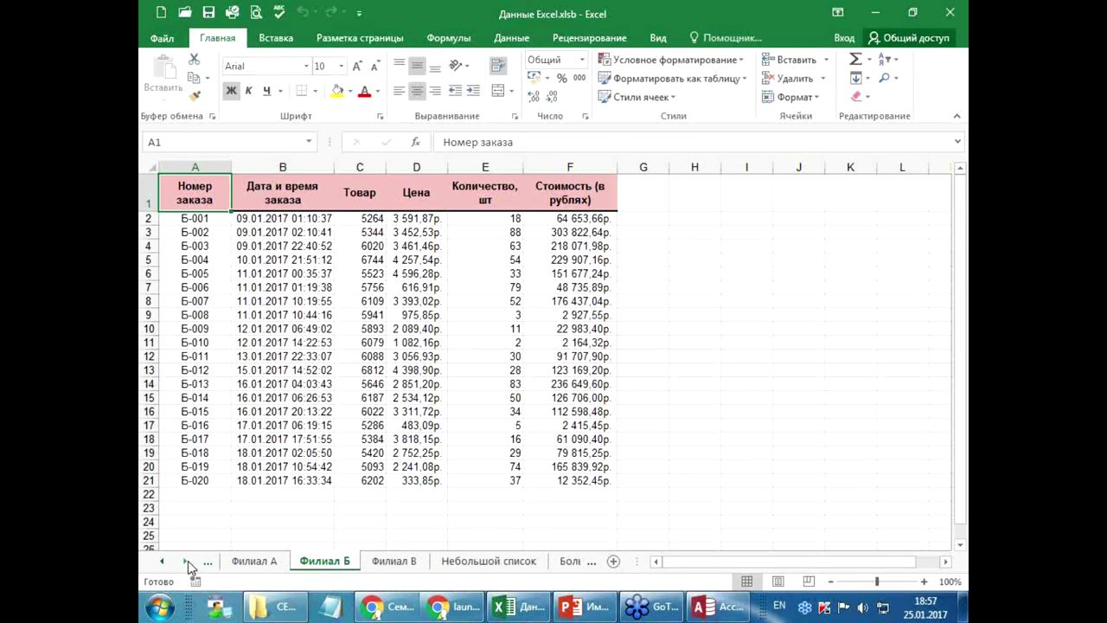
pyautogui.click(185, 560)
pyautogui.click(512, 562)
pyautogui.click(240, 221)
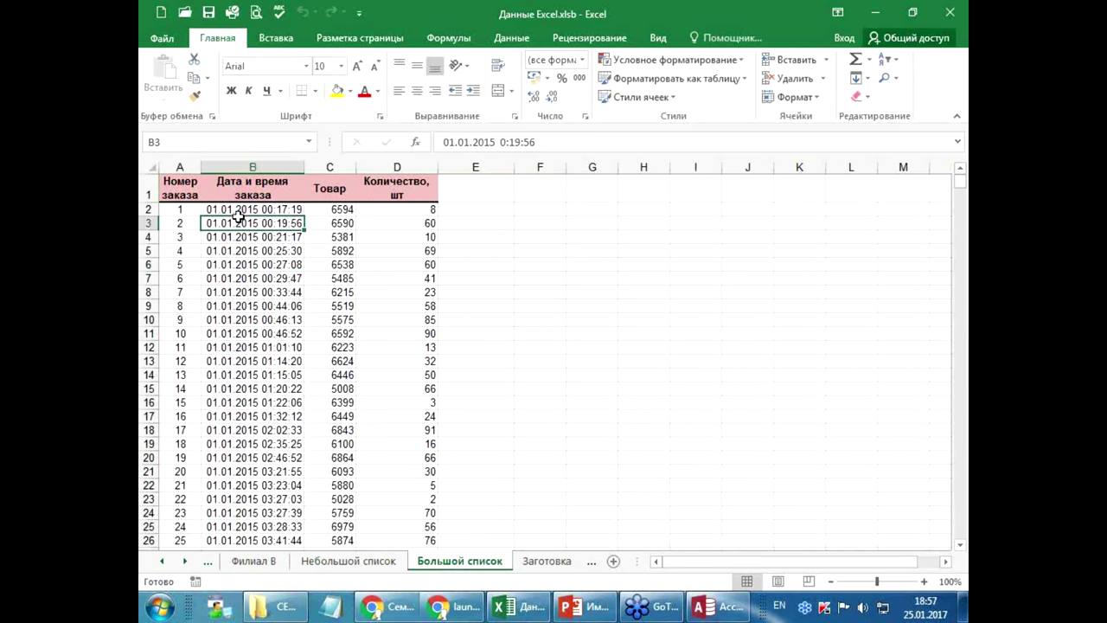
pyautogui.hotkey('ctrl', 'Down')
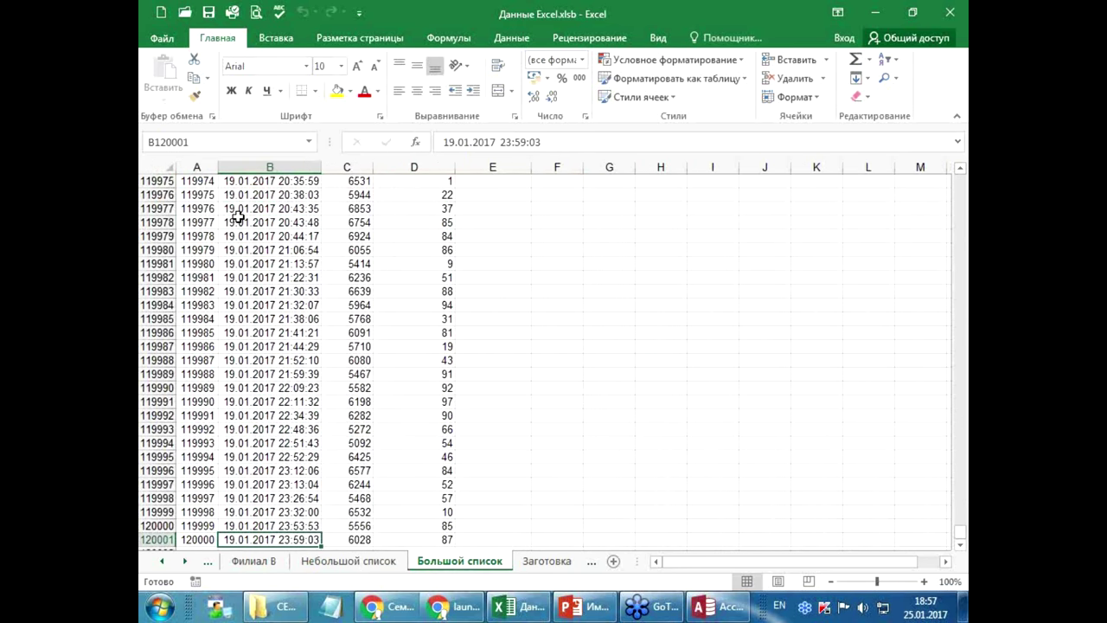
pyautogui.hotkey('ctrl', 'Up')
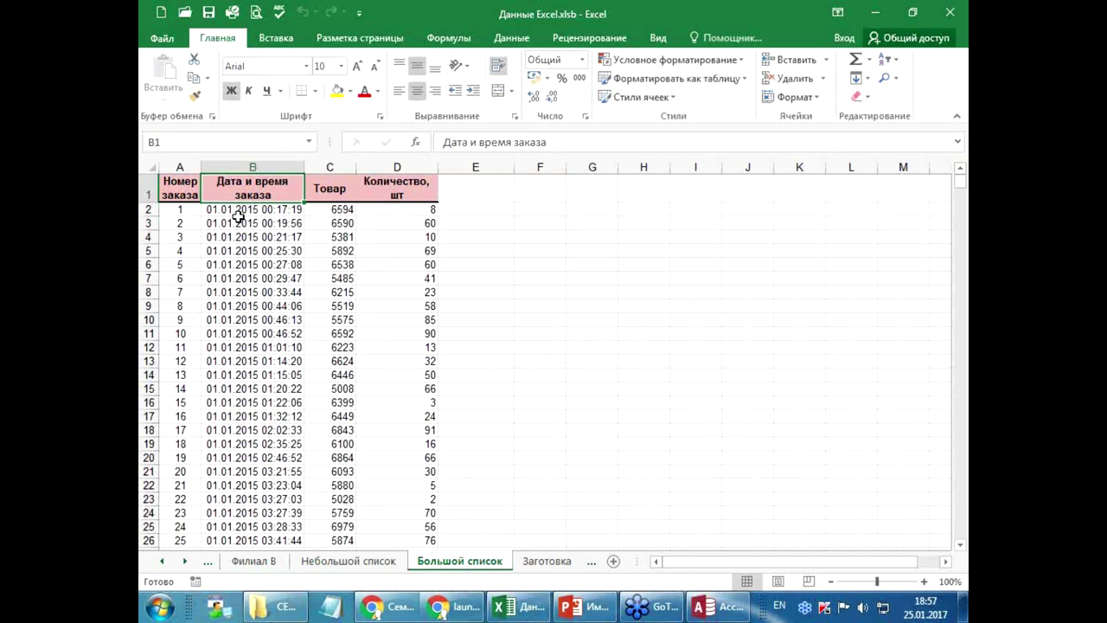
pyautogui.click(270, 333)
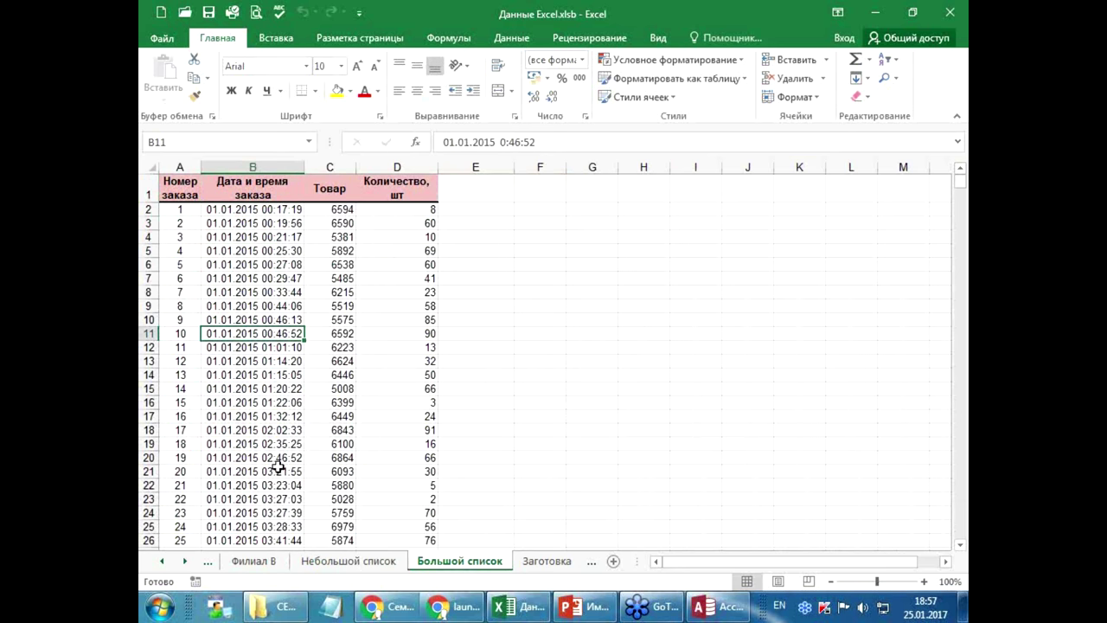
# - Check order dates, quantity 85 and product code 6215 on an earlier sheet, then show Товары
pyautogui.click(164, 563)
pyautogui.click(165, 562)
pyautogui.doubleClick(164, 562)
pyautogui.click(424, 265)
pyautogui.click(394, 318)
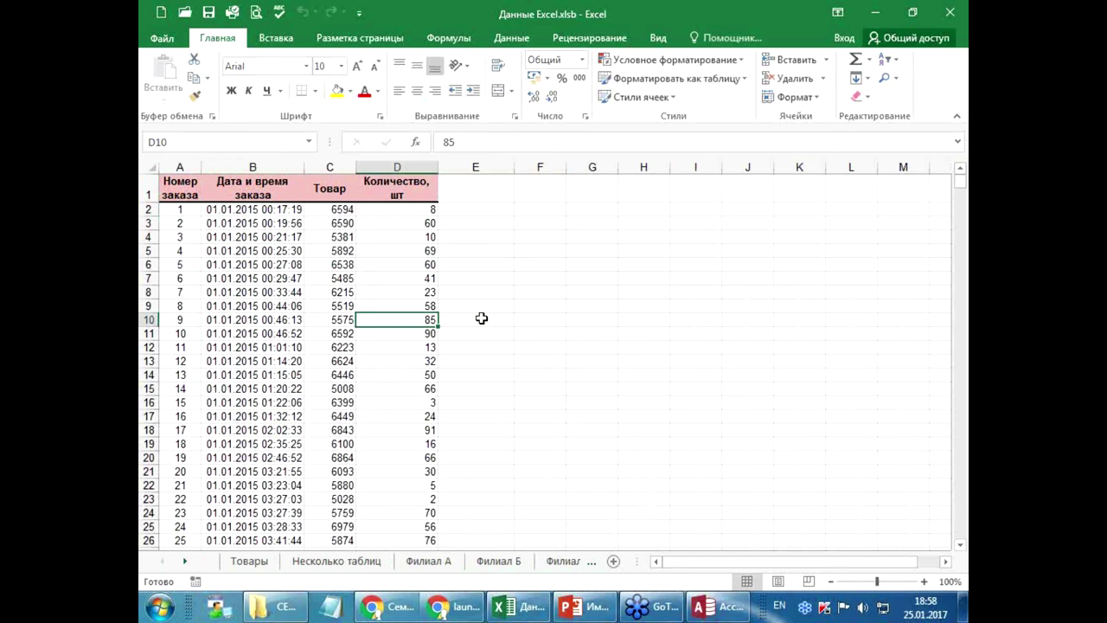
pyautogui.click(348, 293)
pyautogui.click(266, 333)
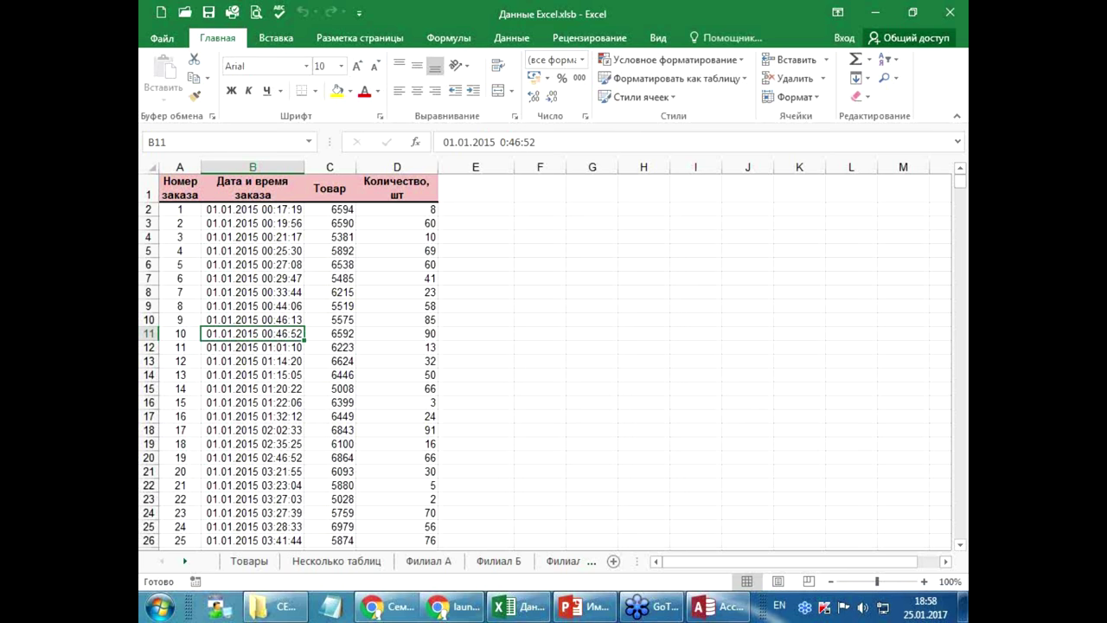
pyautogui.click(301, 250)
pyautogui.click(253, 562)
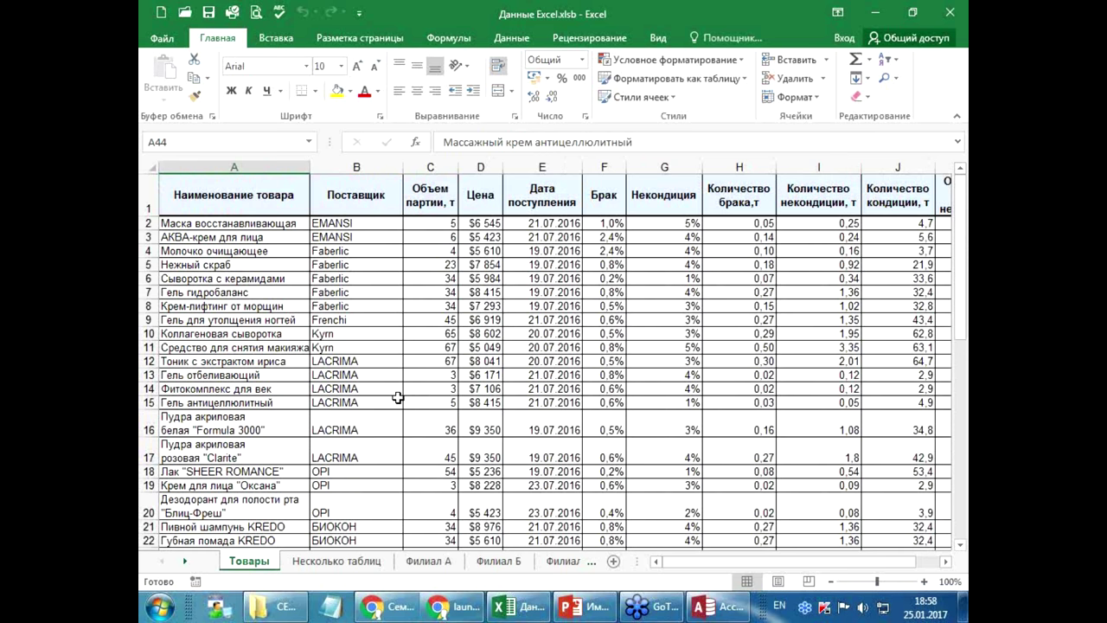
# - Review the Товары headers A1:G1 and supplier Frenchi's row, then save and close the workbook
pyautogui.moveTo(252, 183); pyautogui.dragTo(825, 202)
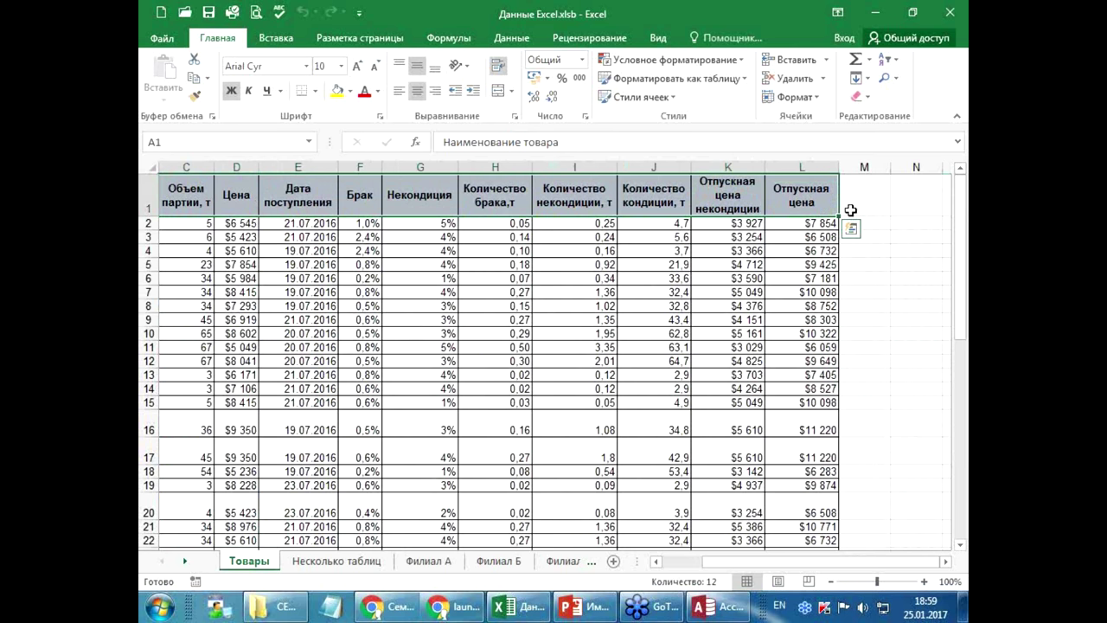
pyautogui.click(677, 561)
pyautogui.click(565, 416)
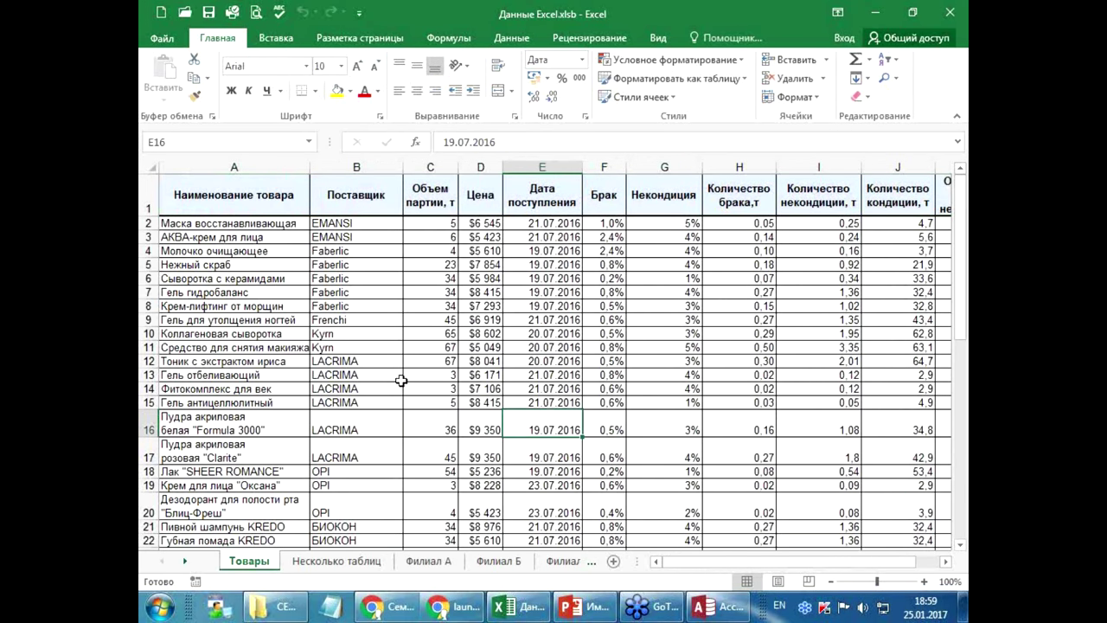
pyautogui.click(390, 376)
pyautogui.click(342, 321)
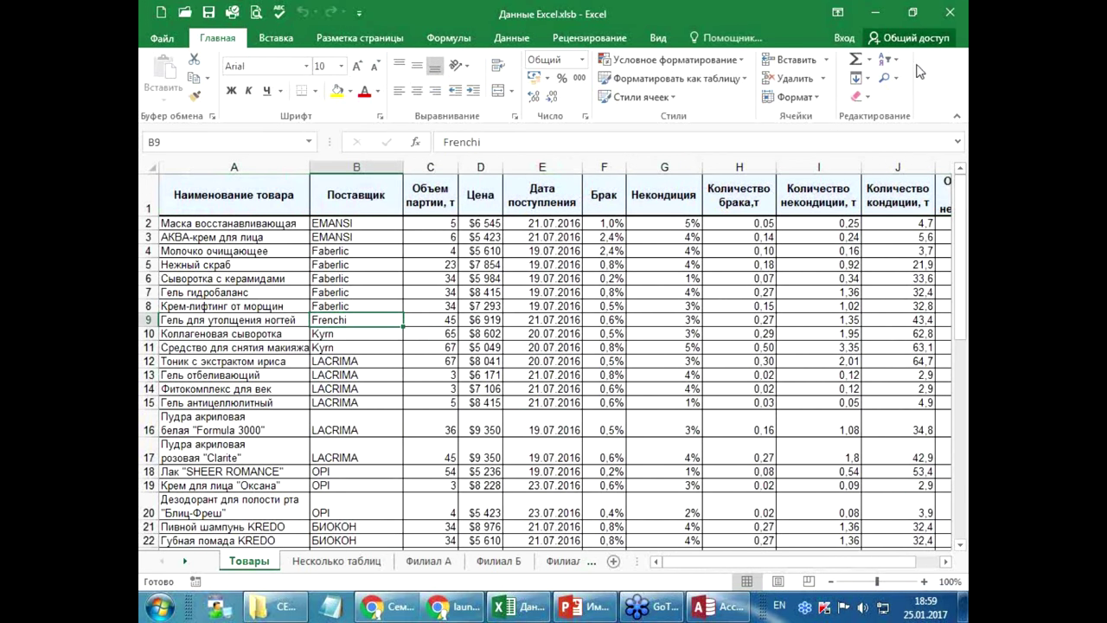
pyautogui.click(603, 306)
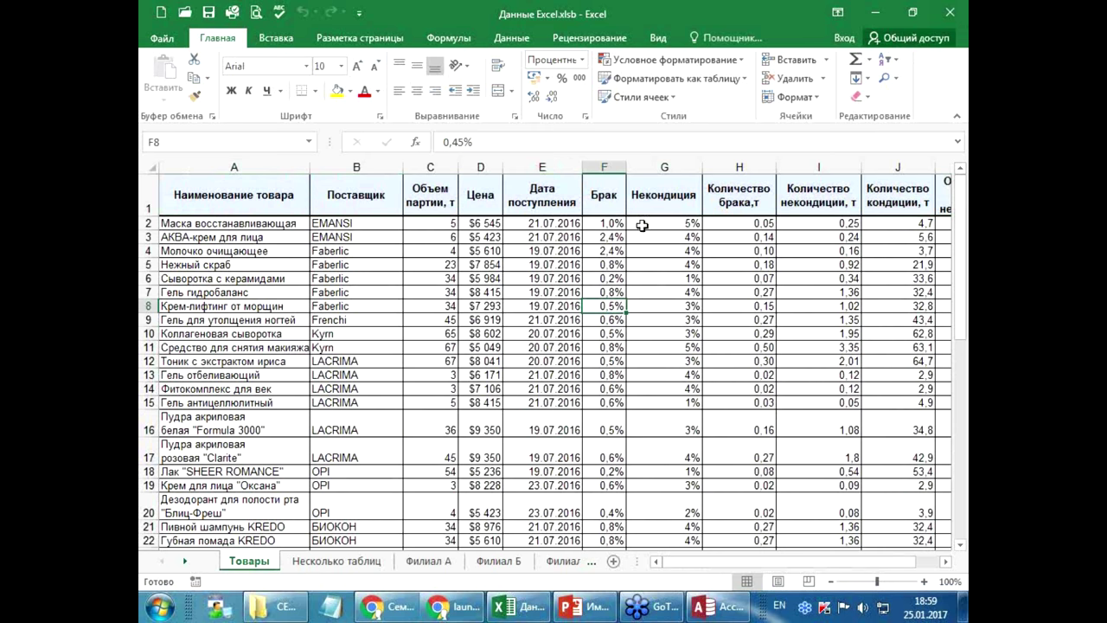
pyautogui.click(954, 13)
pyautogui.click(482, 325)
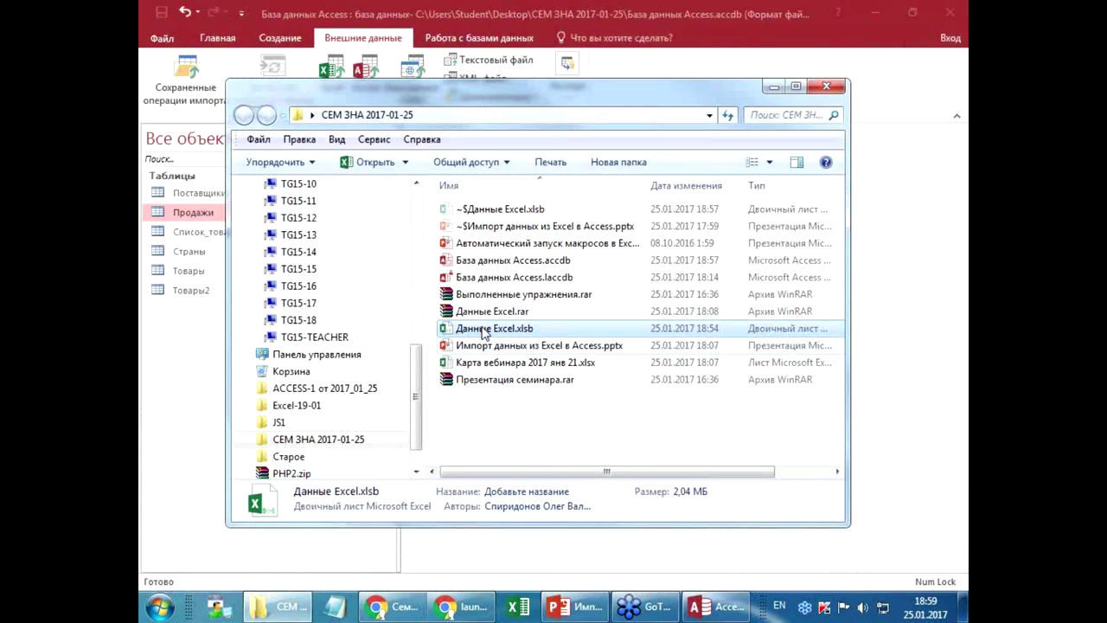
# - Reopen Продажи, review its Товар, Цена and Стоимость columns, then close Access
pyautogui.click(192, 361)
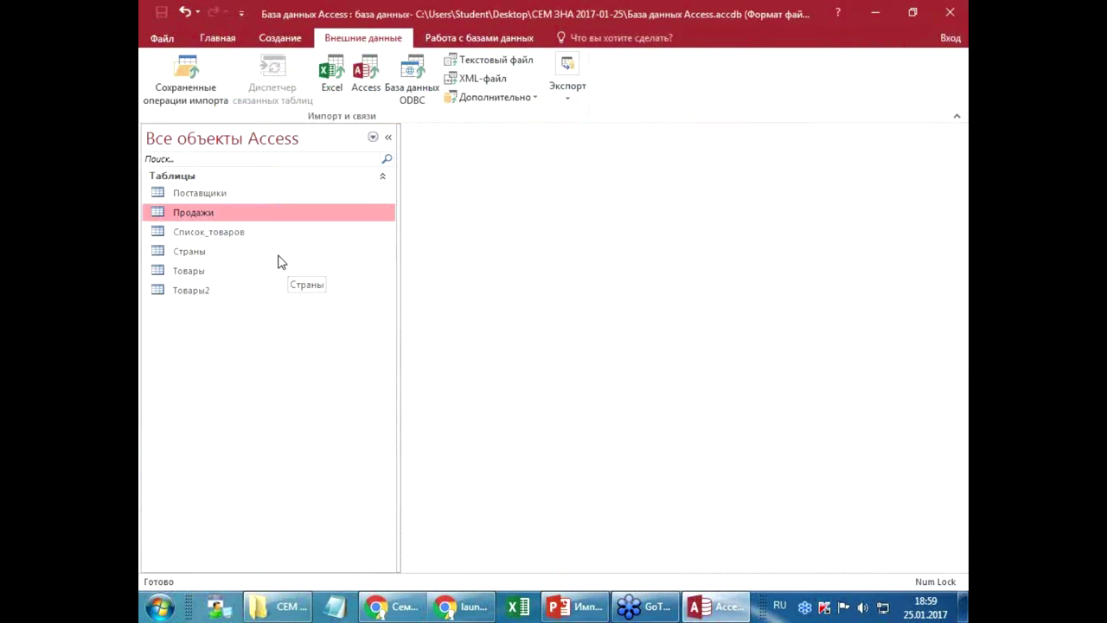
pyautogui.doubleClick(217, 212)
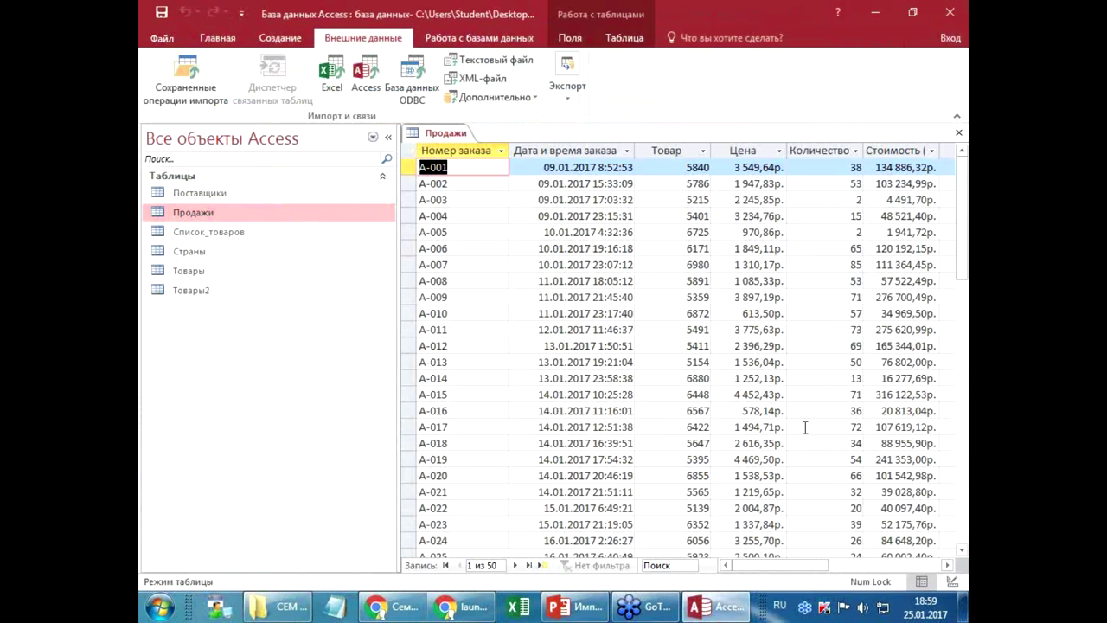
pyautogui.click(667, 152)
pyautogui.click(742, 150)
pyautogui.click(896, 150)
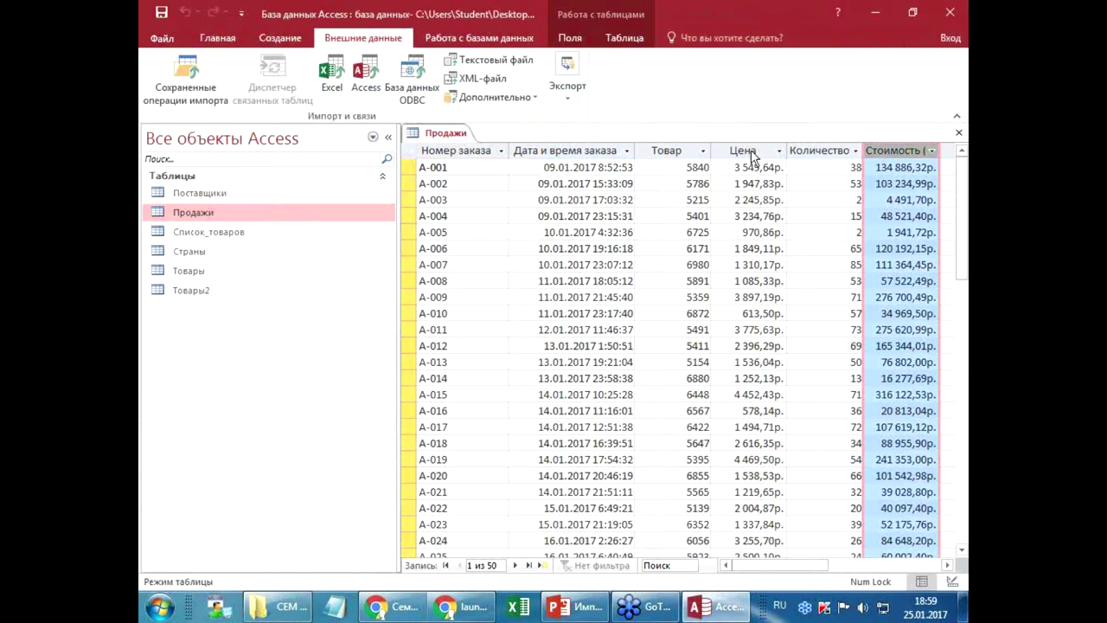
pyautogui.click(563, 248)
pyautogui.click(566, 296)
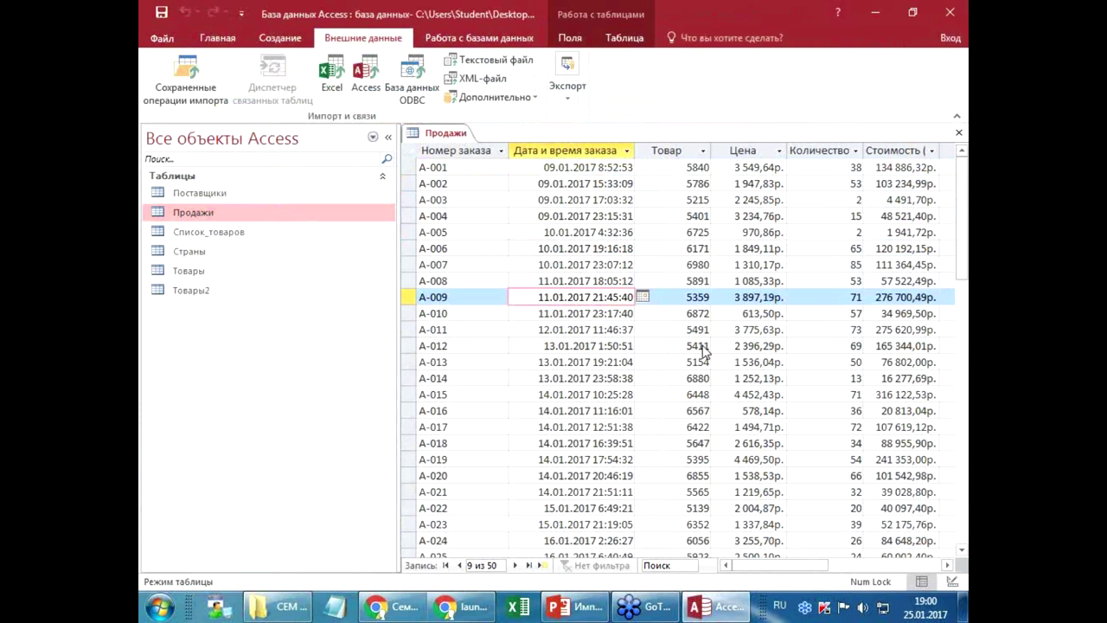
pyautogui.click(951, 14)
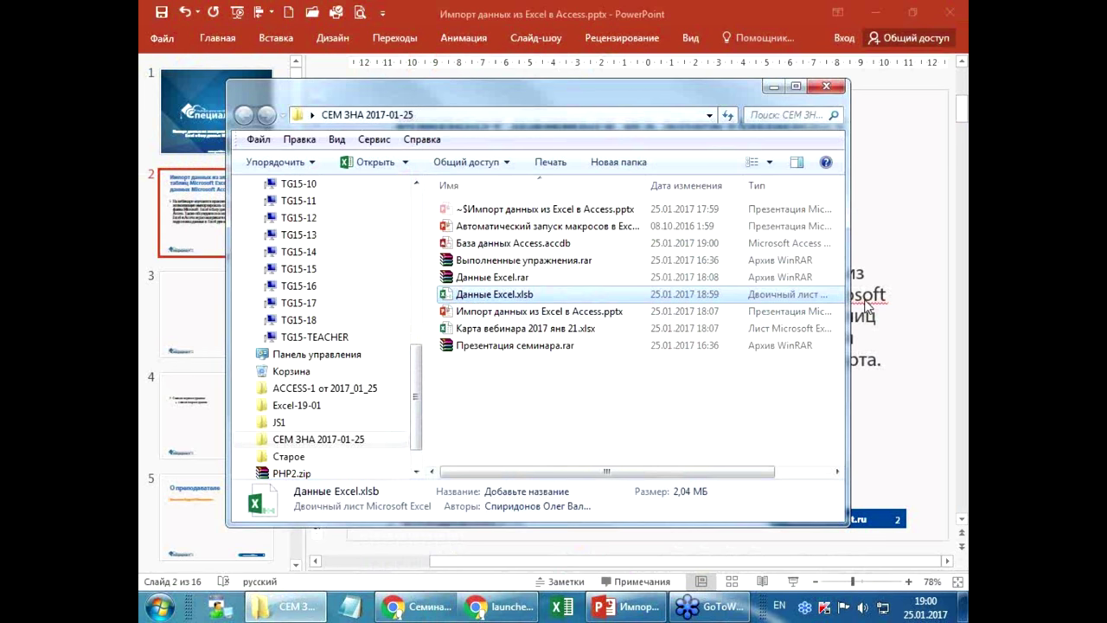
# - Display slide 15, Вопросы?, in PowerPoint and then switch to the seminar page in Chrome
pyautogui.click(774, 88)
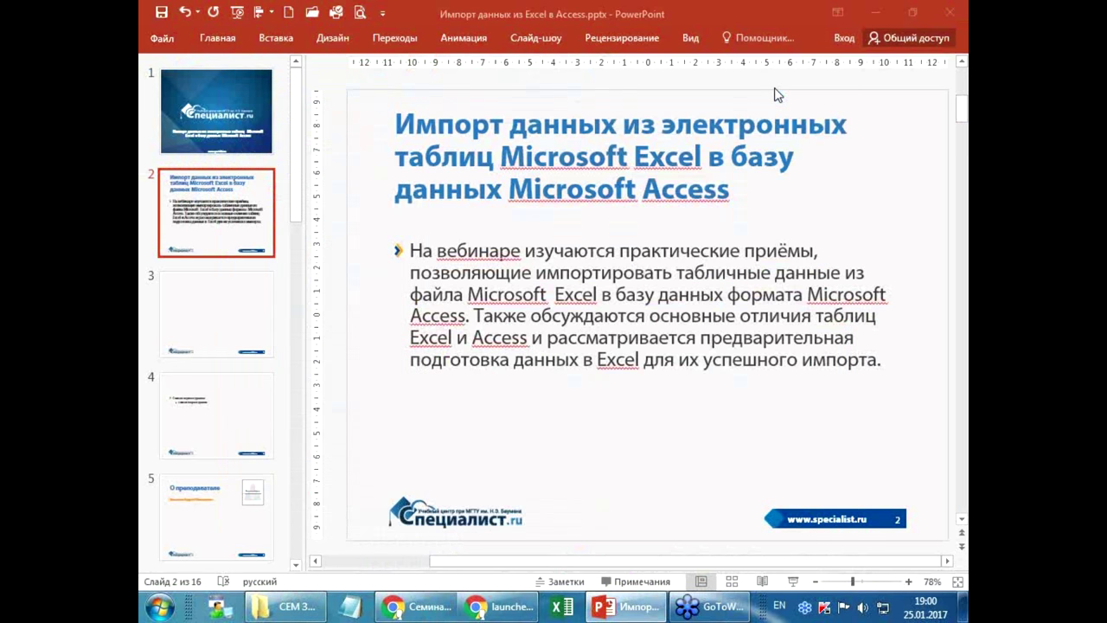
pyautogui.moveTo(297, 203); pyautogui.dragTo(288, 494)
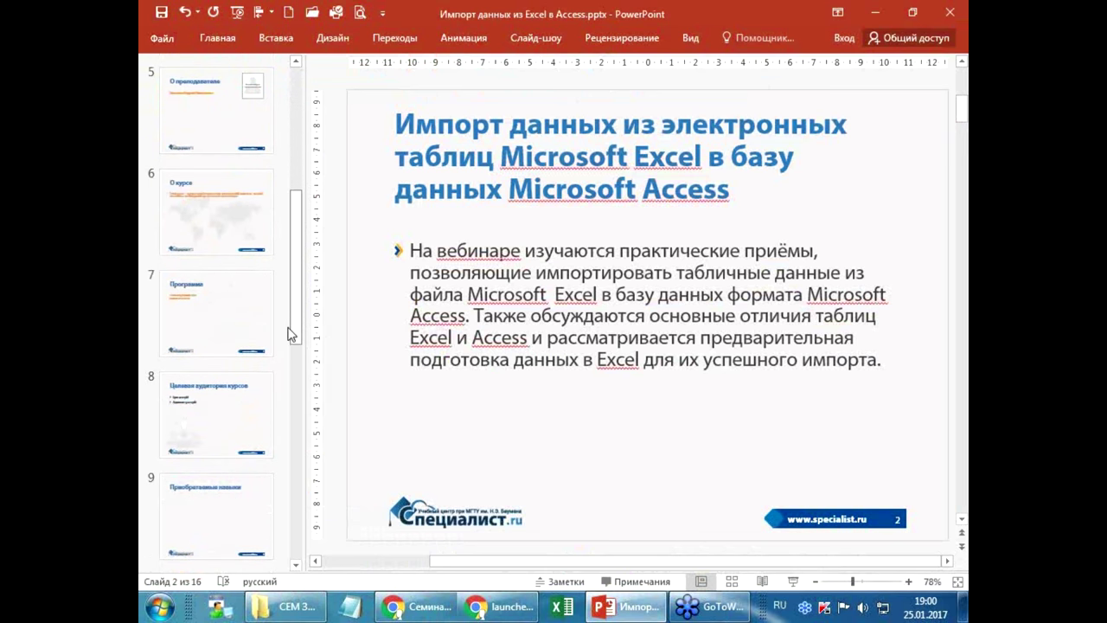
pyautogui.moveTo(288, 494); pyautogui.dragTo(299, 532)
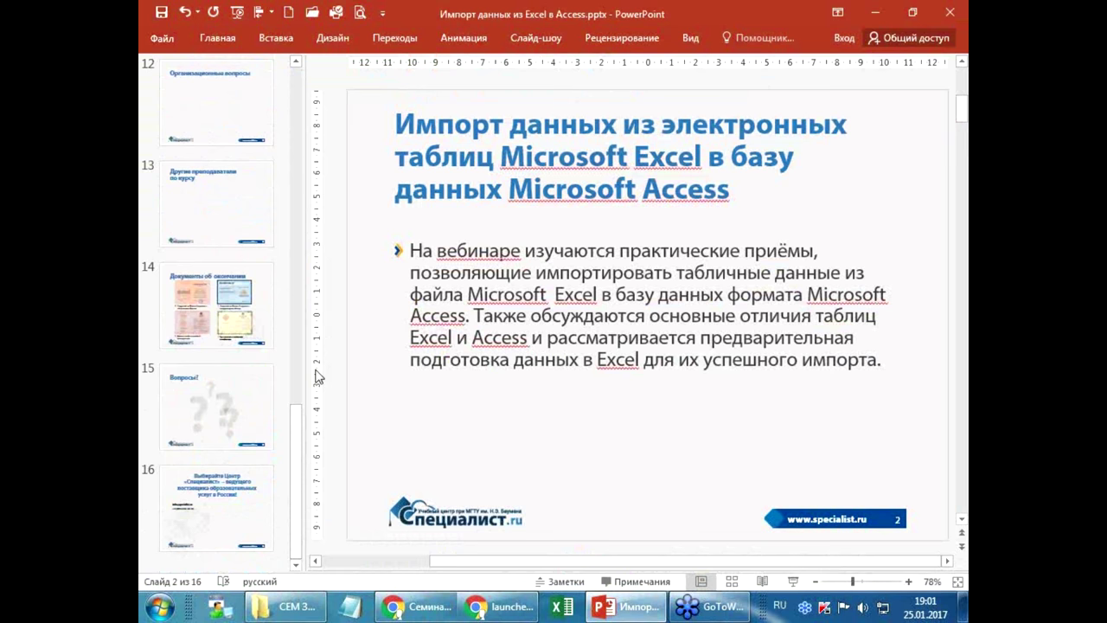
pyautogui.click(227, 398)
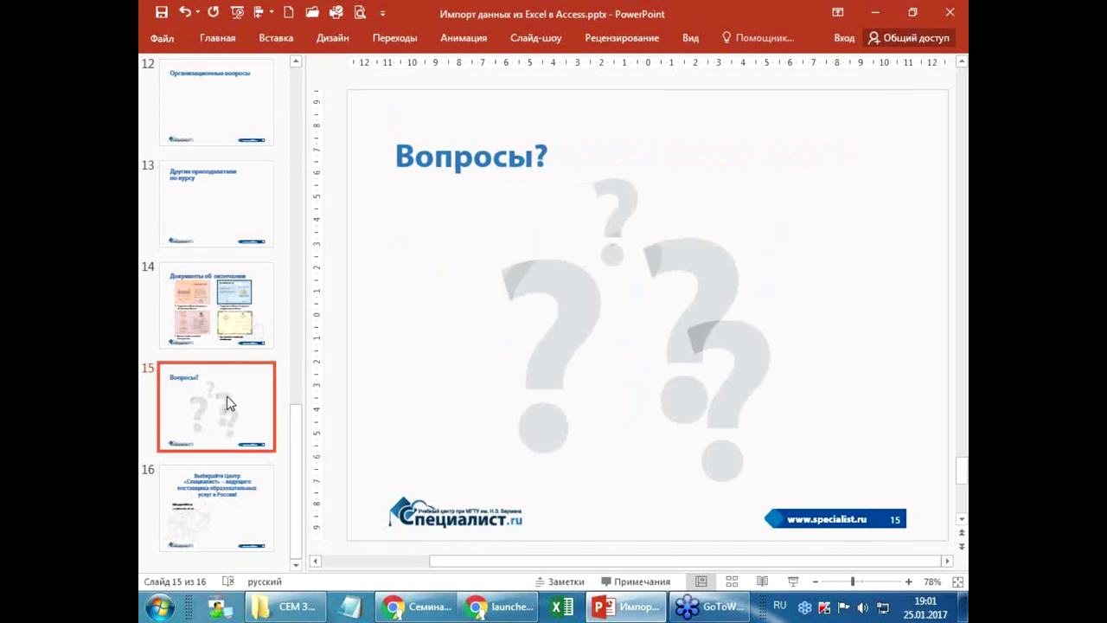
pyautogui.hotkey('alt', 'Tab')
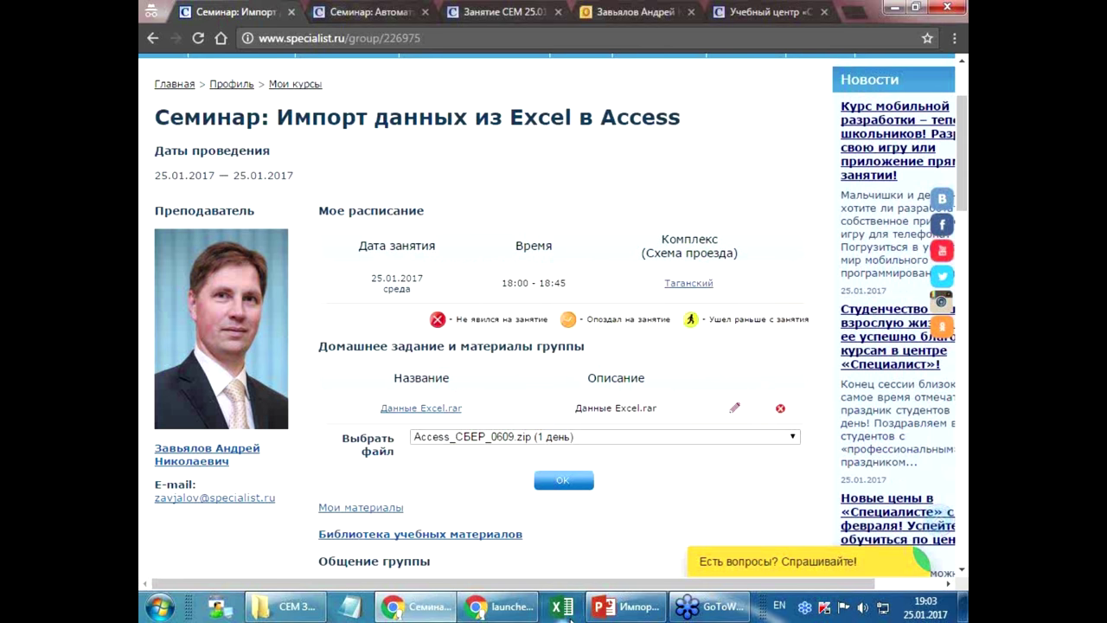
pyautogui.moveTo(627, 606)
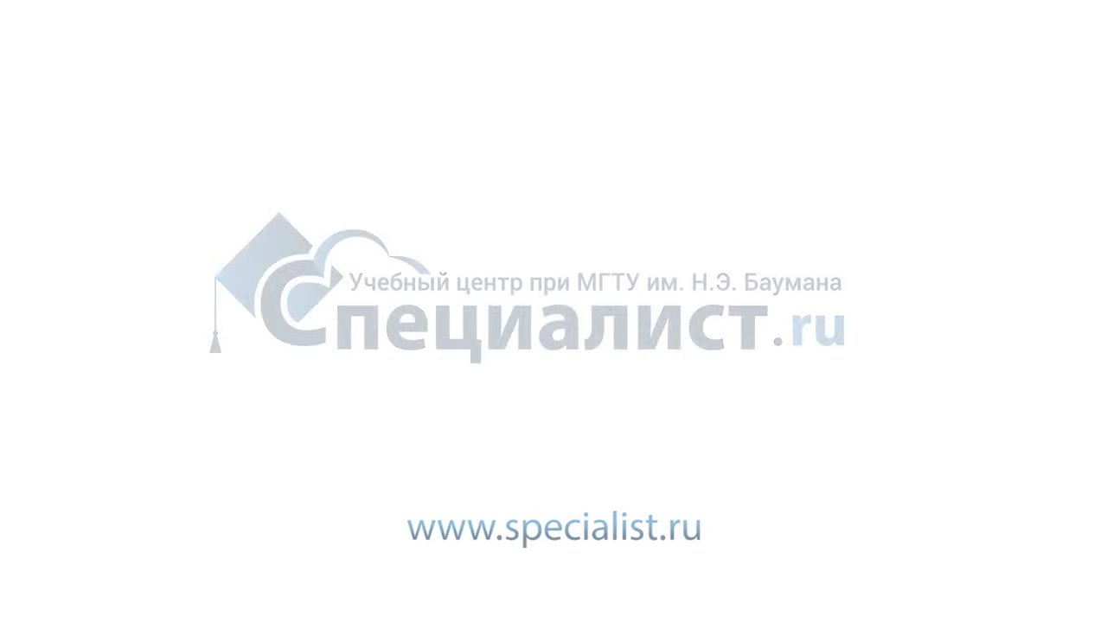